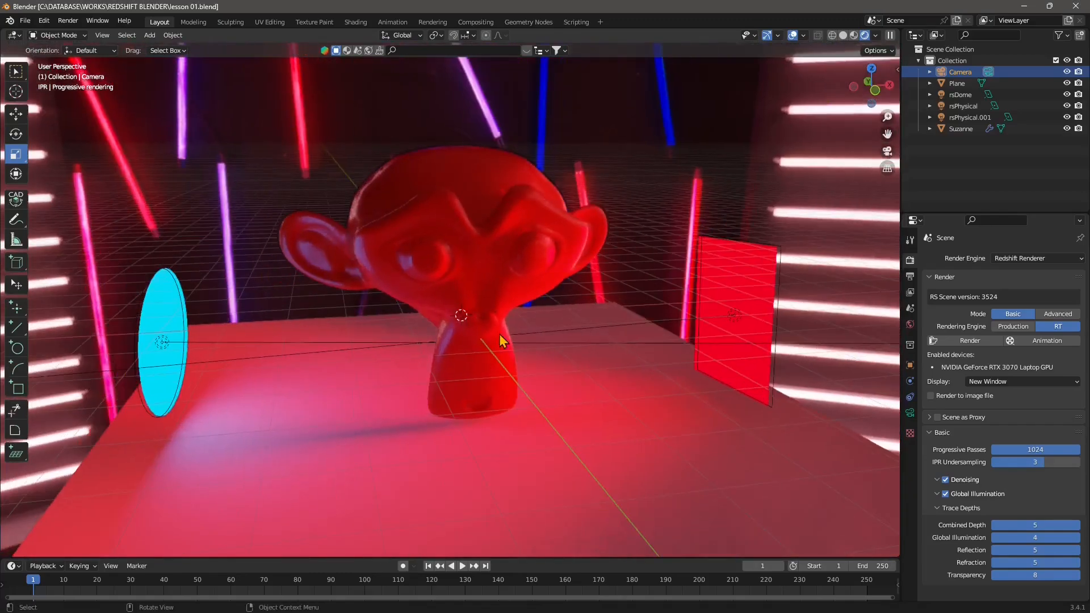
middle_click_drag(517, 418, 475, 338)
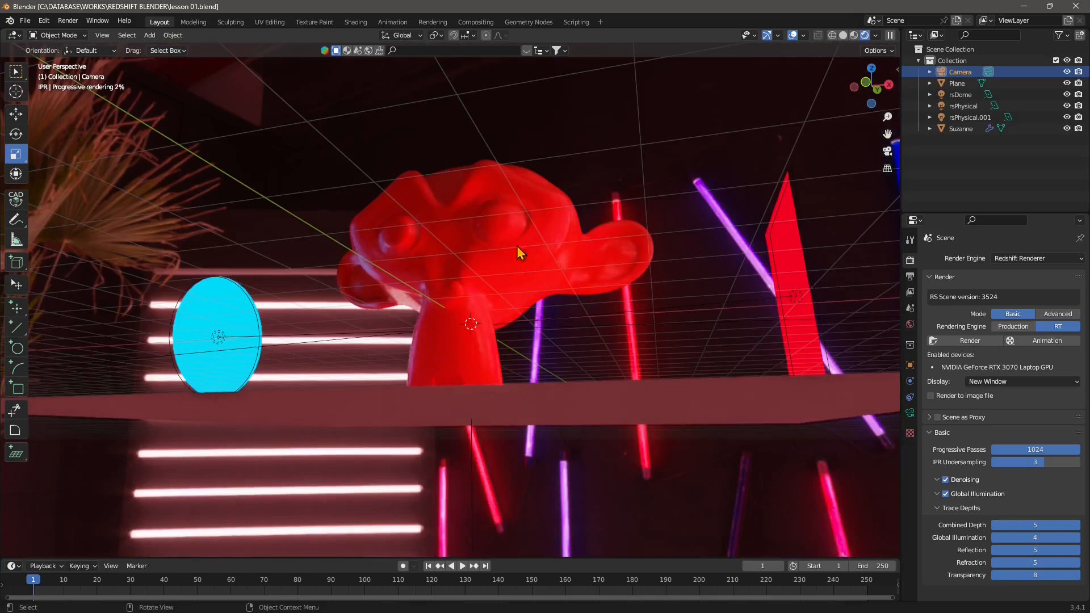
middle_click_drag(516, 246, 545, 261)
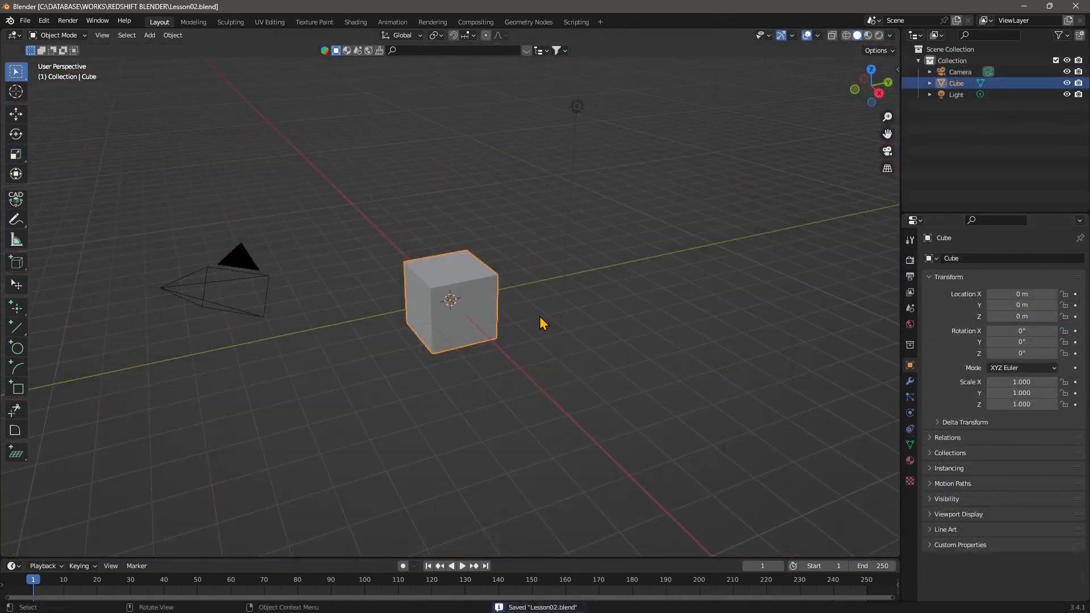
middle_click_drag(458, 341, 485, 360)
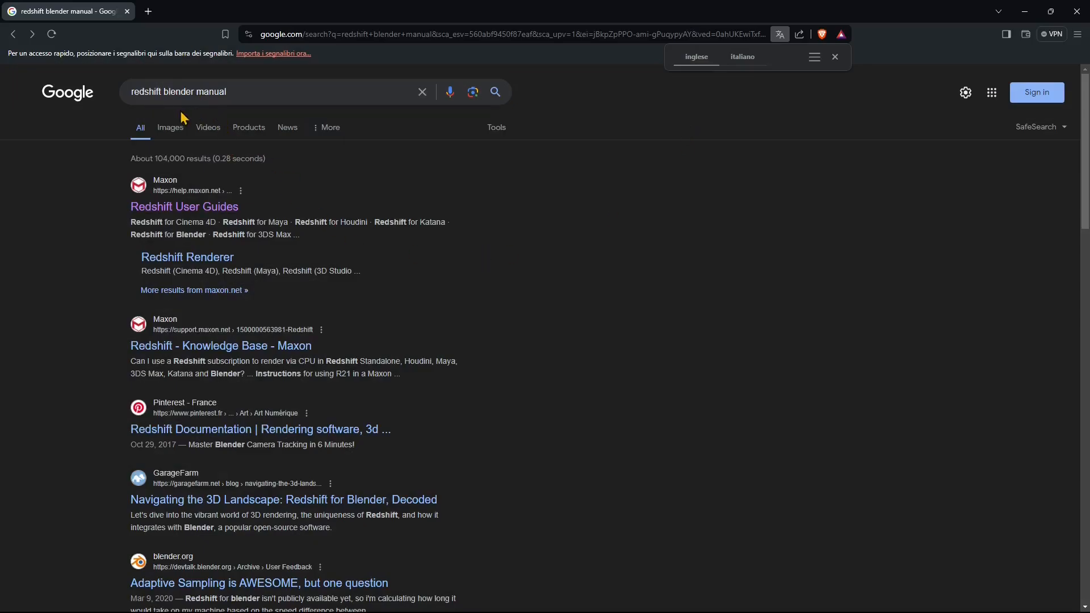
- Open the Redshift User Guides from the search results and go to the Redshift For Blender guide
double_click(146, 93)
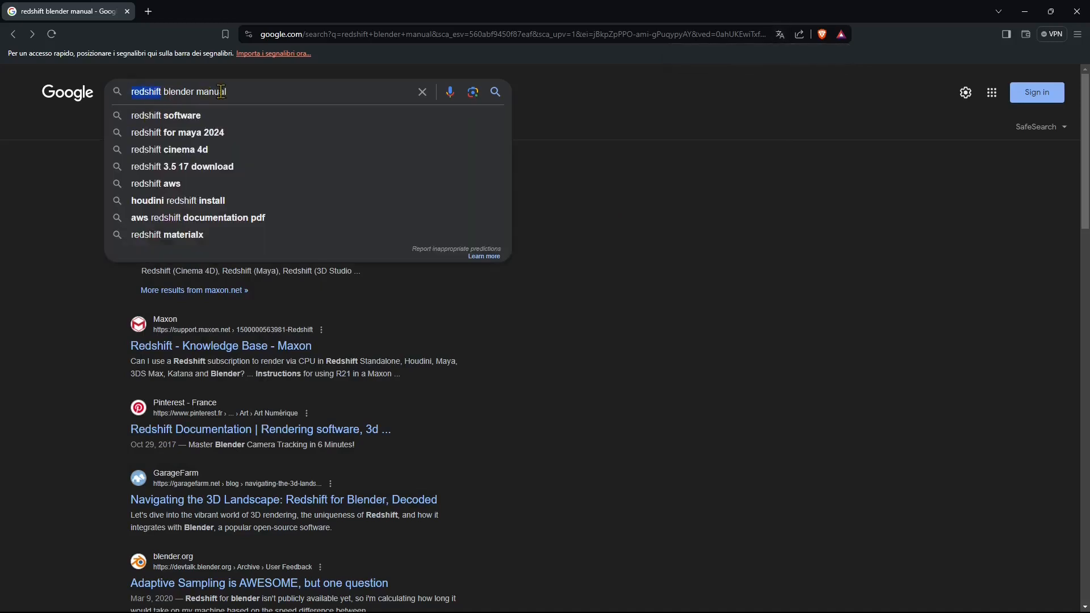
left_click(693, 179)
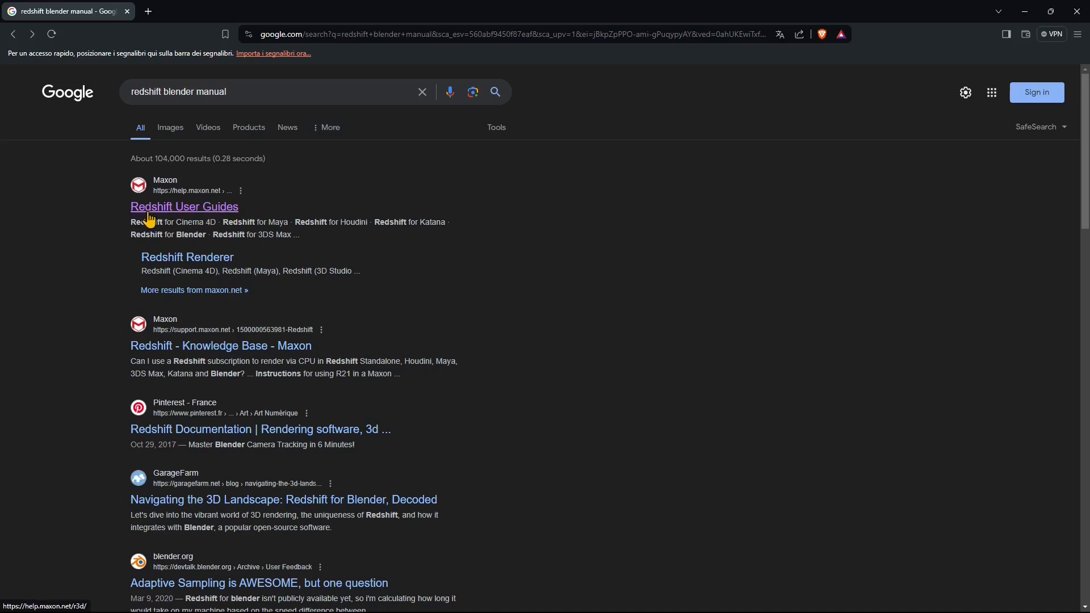
left_click(230, 209)
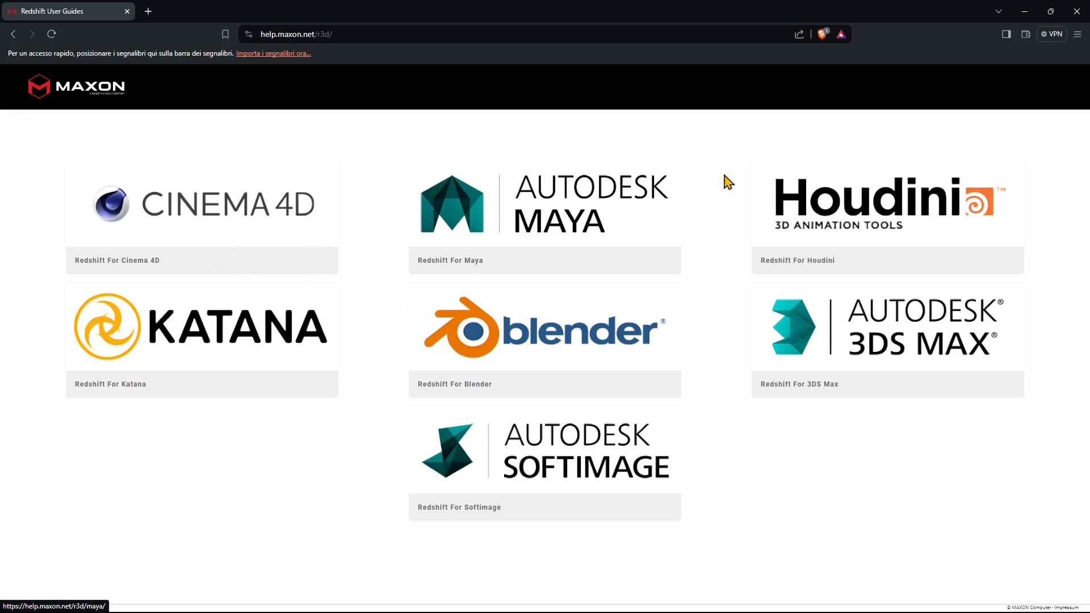
left_click(564, 348)
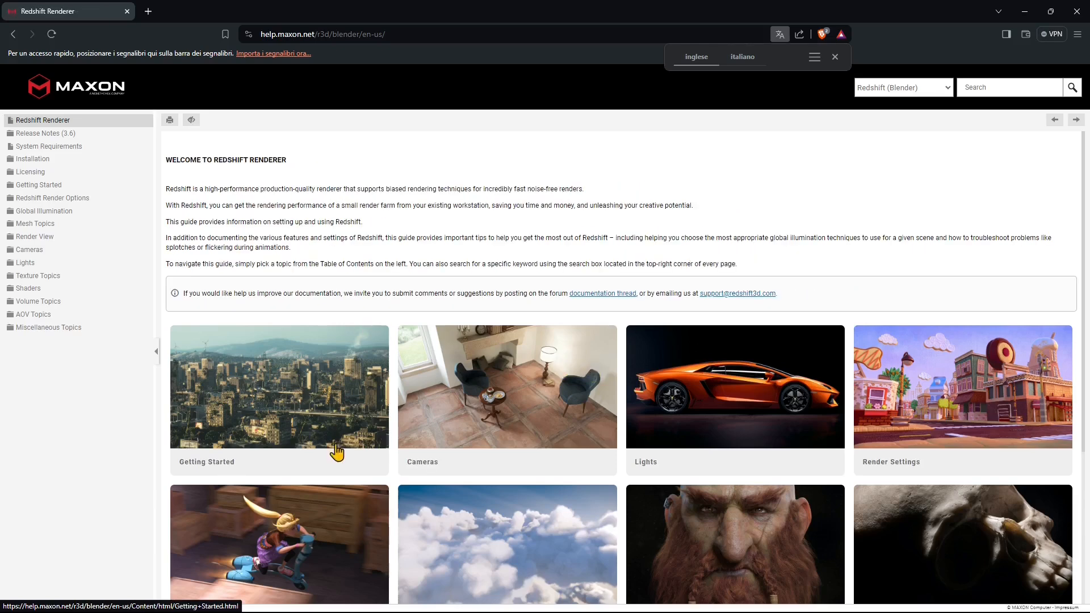
- Open the guide's Lights section, look over its topics and read the Common Redshift Light Parameters page
scroll(336, 450, "down", 1)
scroll(855, 270, "down", 1)
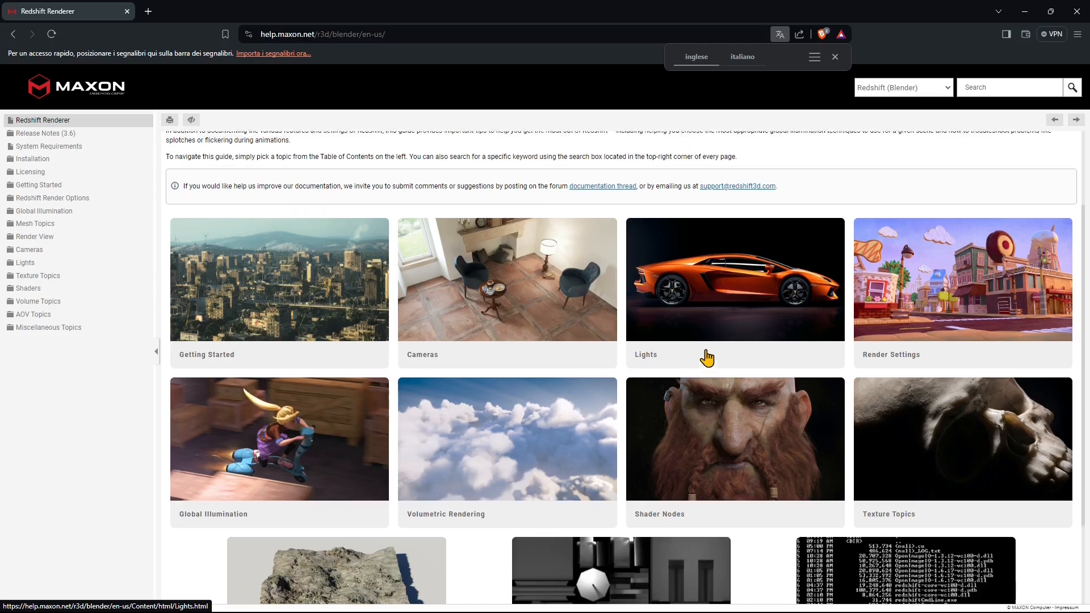
left_click(749, 341)
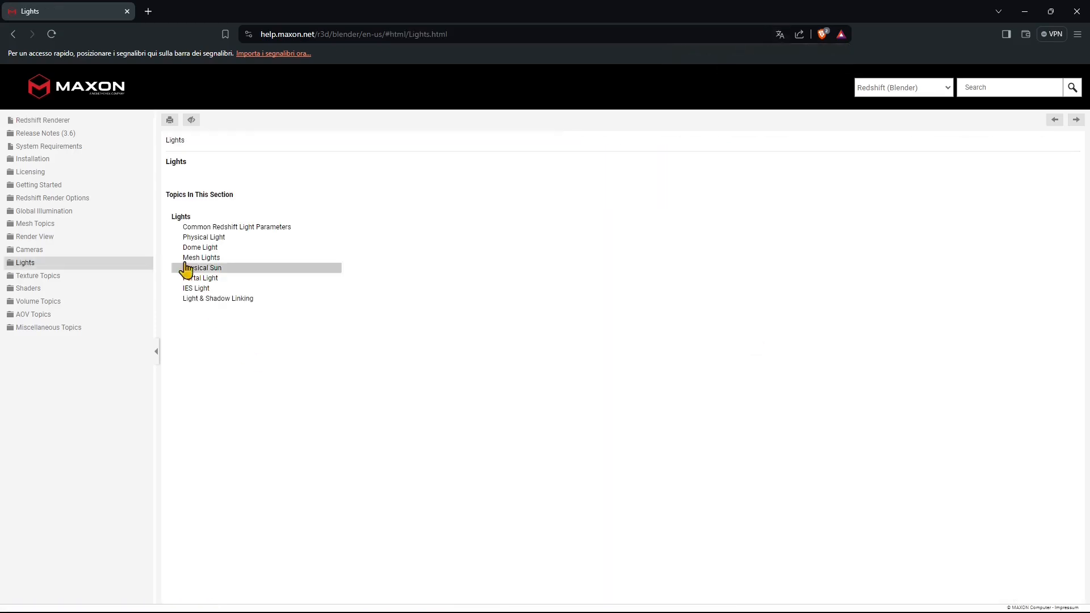
left_click_drag(187, 194, 231, 290)
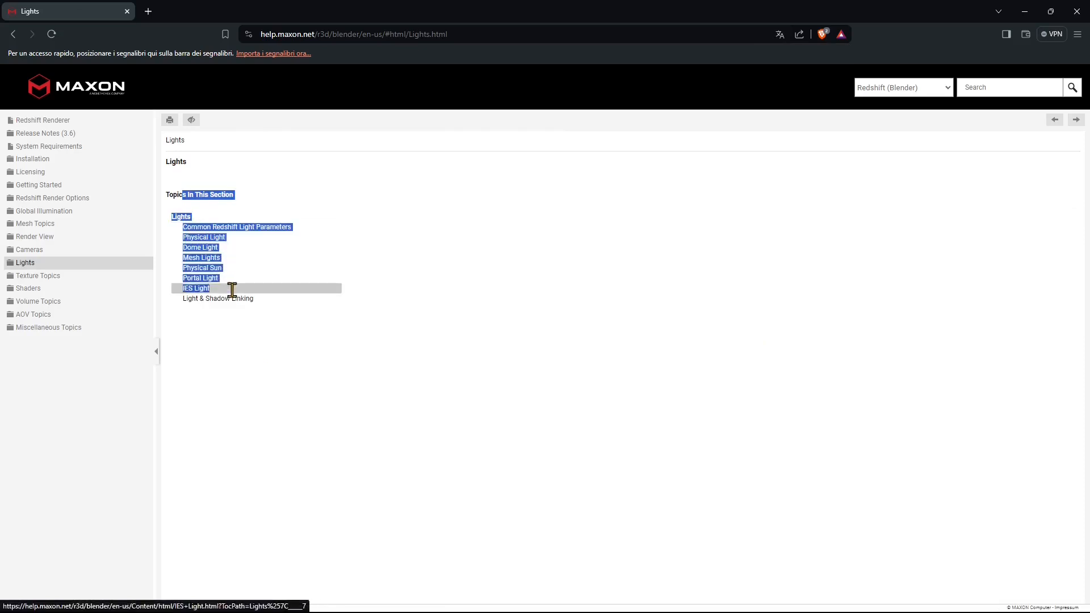
left_click(263, 382)
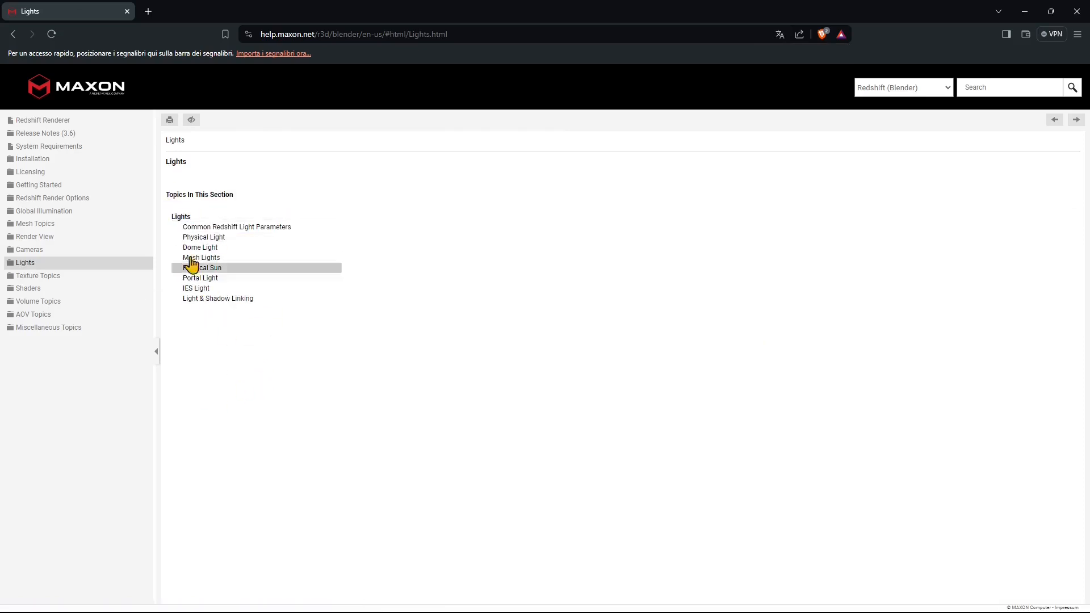
left_click(227, 227)
scroll(499, 291, "down", 10)
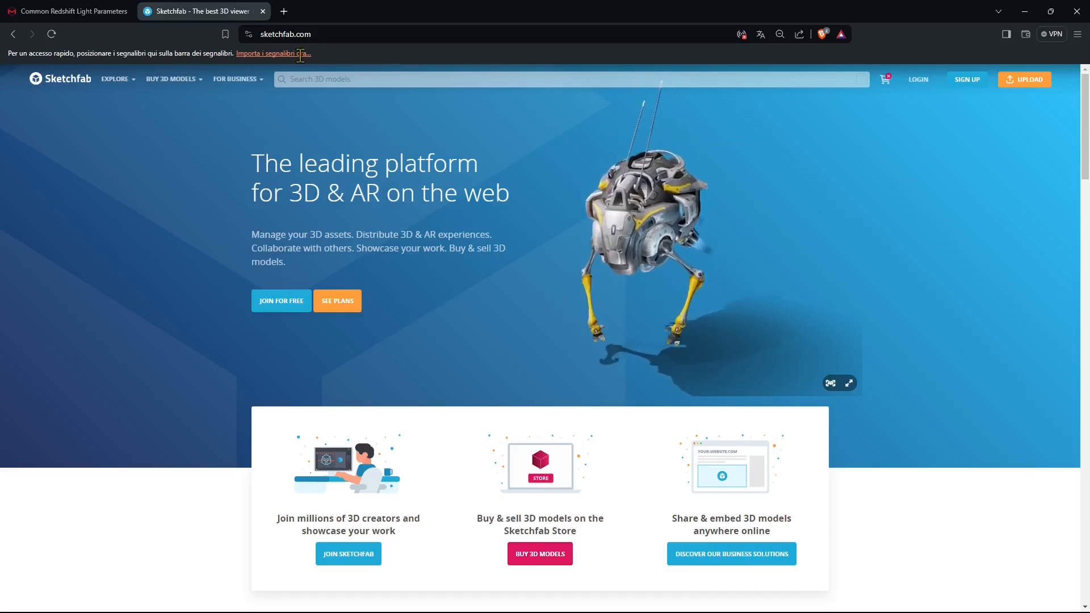
- On Sketchfab, browse the available 3D models and search for "tiny house"
key("ctrl+l")
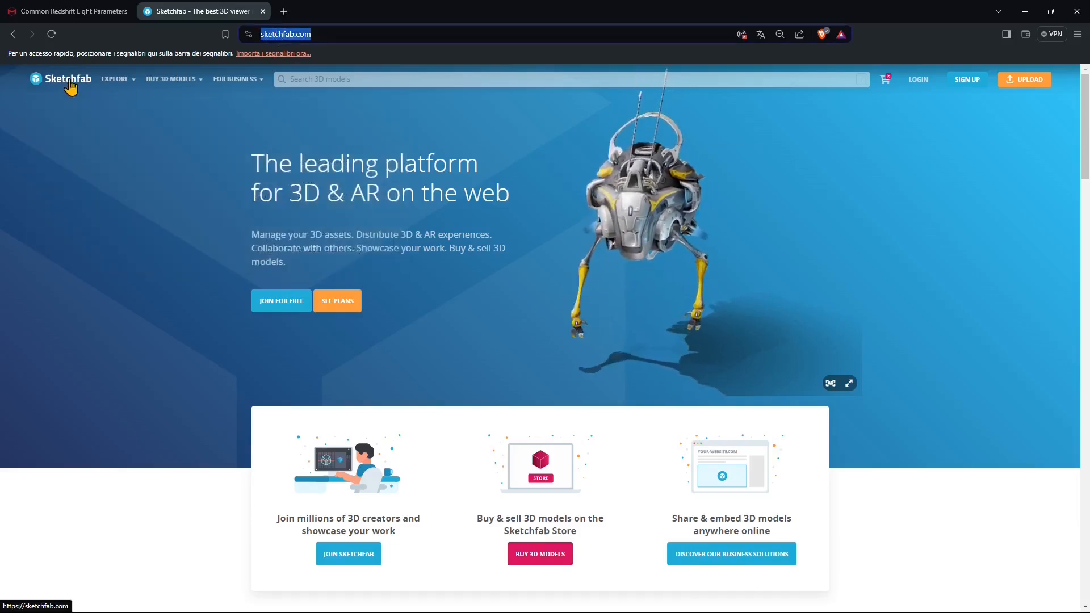
mouse_move(115, 79)
left_click(91, 143)
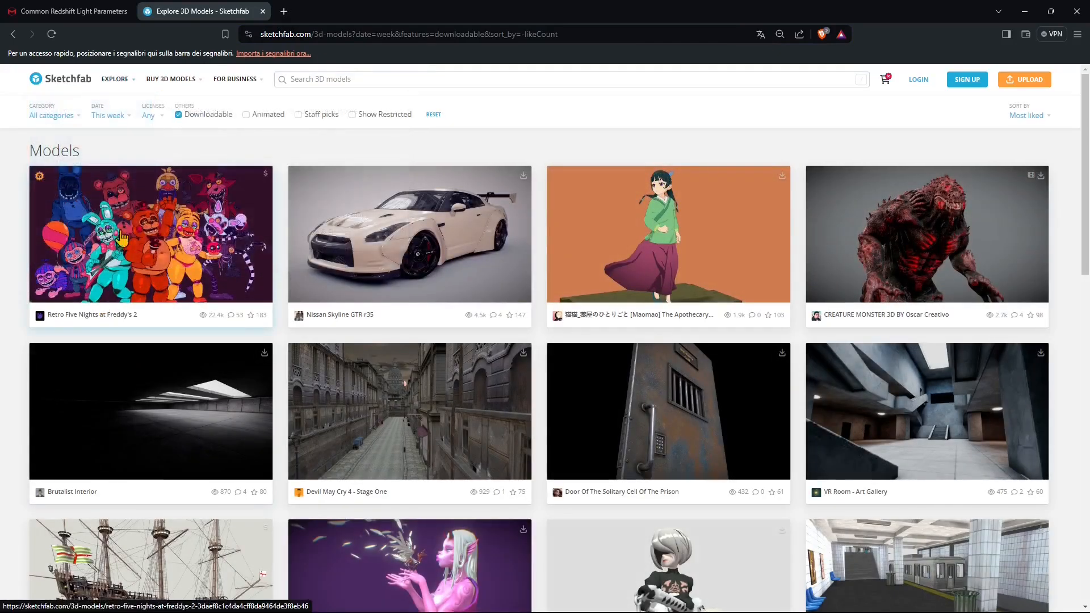
left_click(417, 79)
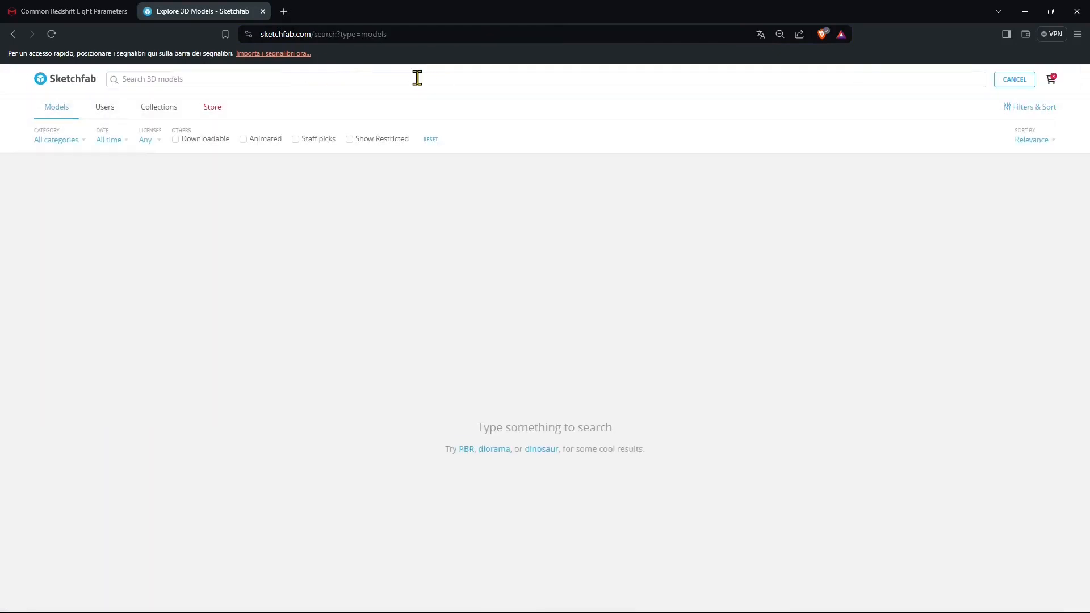
type("tiny house")
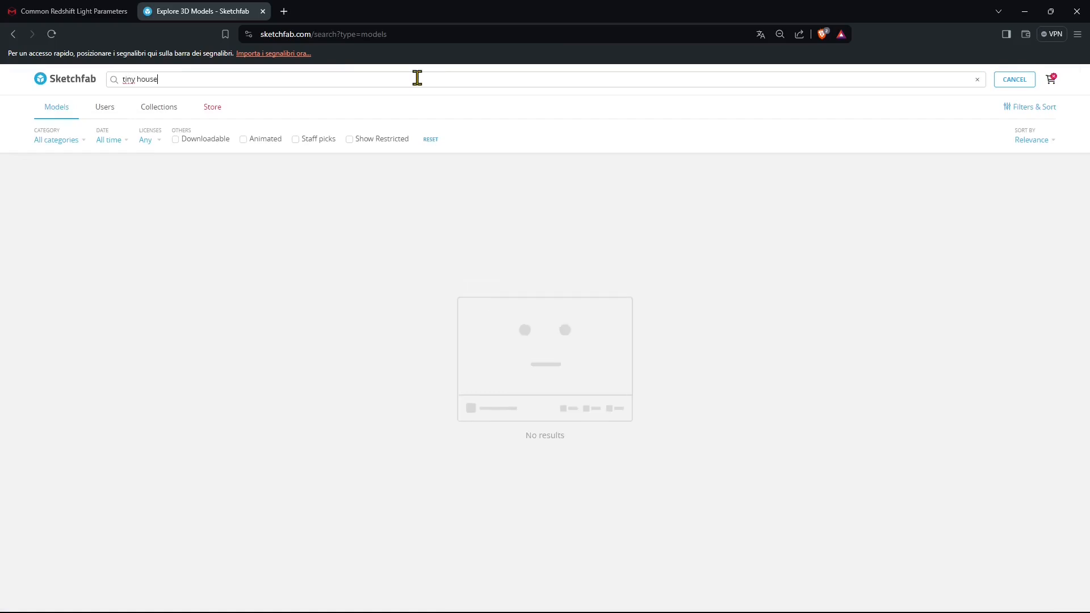
key("Return")
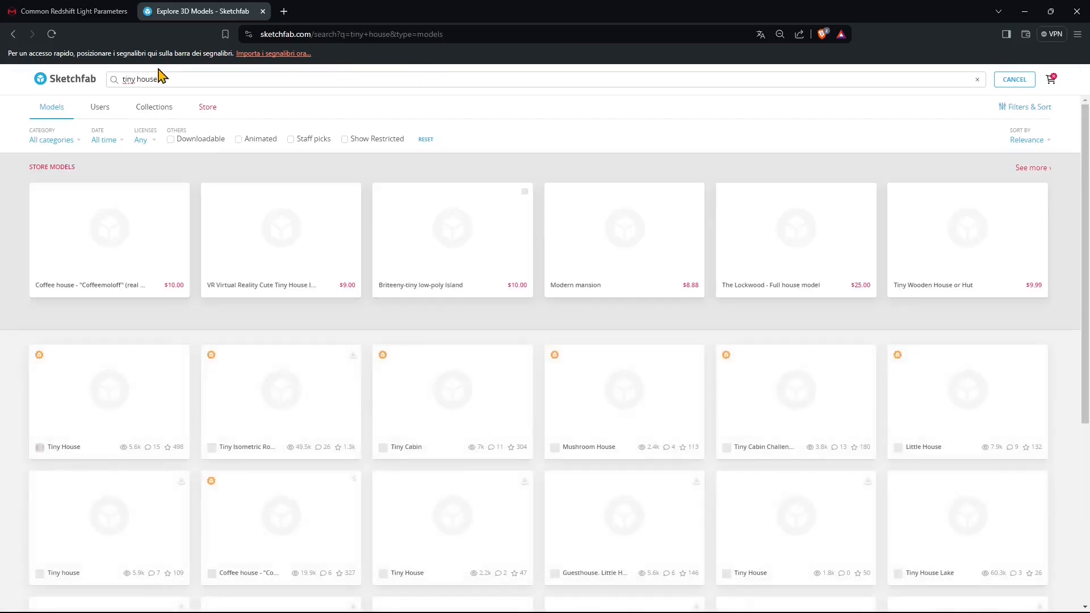
- Change the model search to "tiny home" and limit the results to downloadable models with CC BY and CC0 licenses
double_click(151, 80)
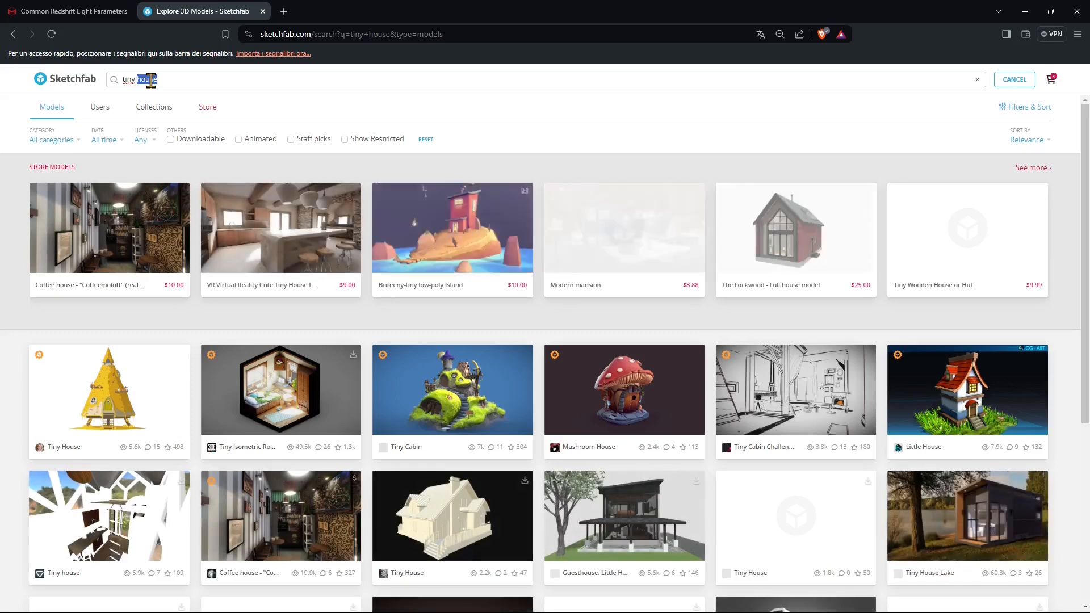
type("home")
key("Return")
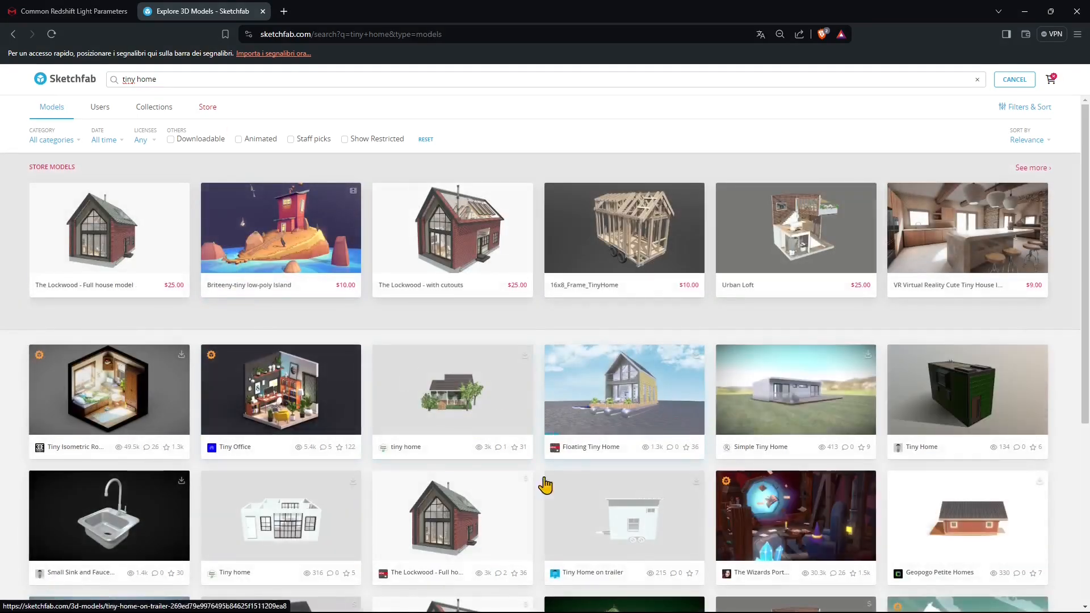
scroll(352, 412, "down", 3)
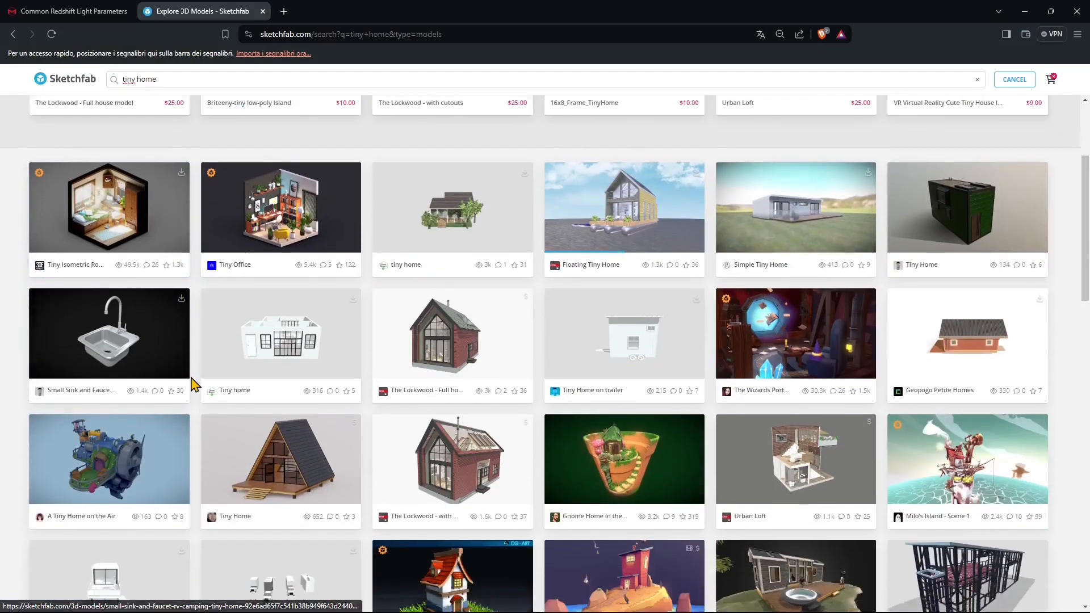
scroll(193, 385, "down", 4)
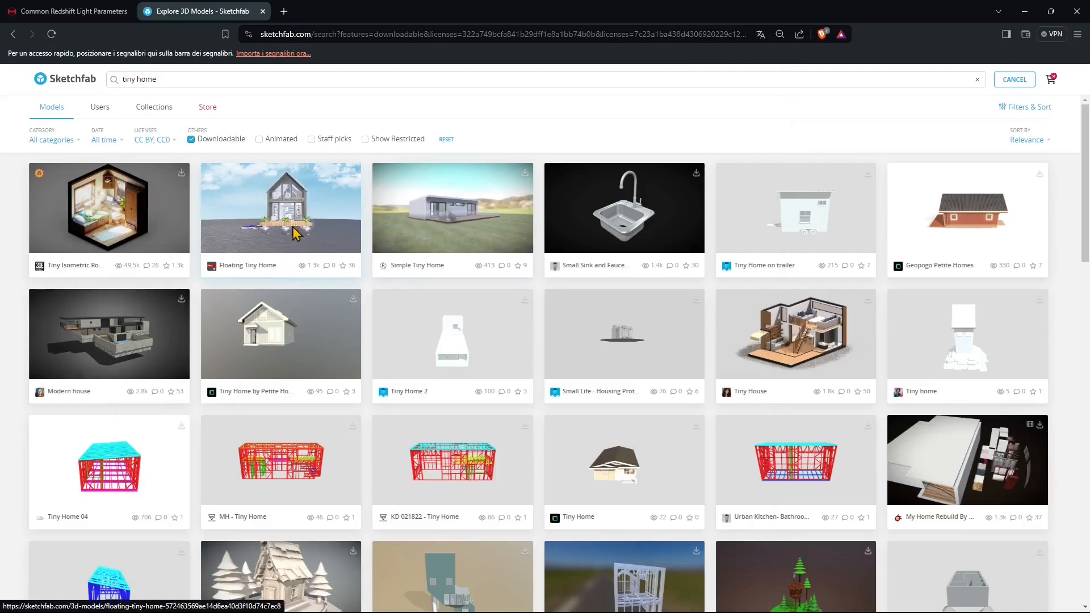
- Open the Floating Tiny Home model and inspect its exterior and interior in the 3D viewer
left_click(301, 232)
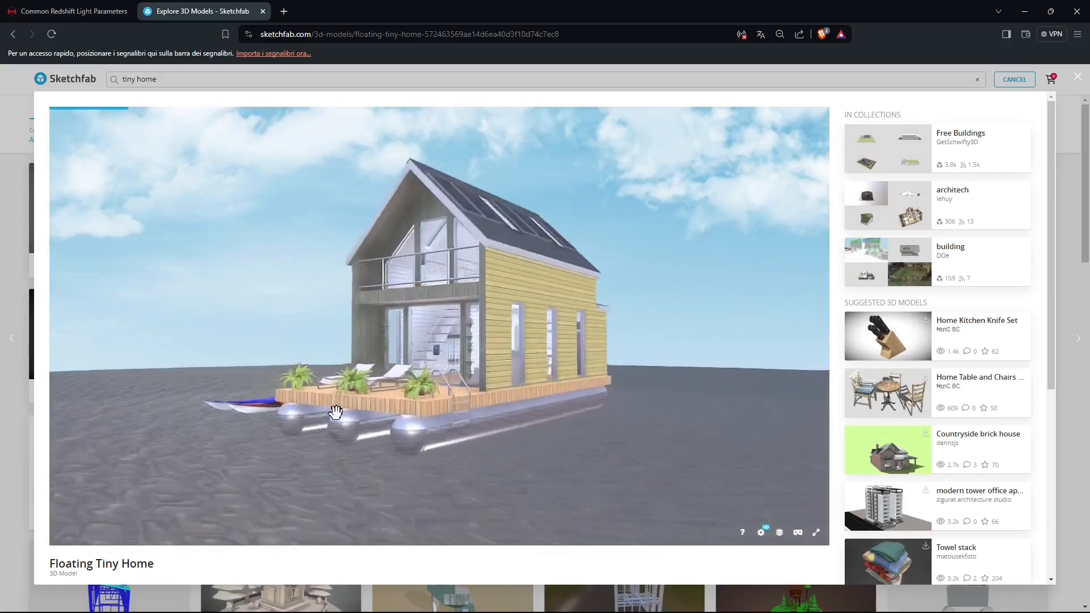
left_click_drag(360, 411, 522, 397)
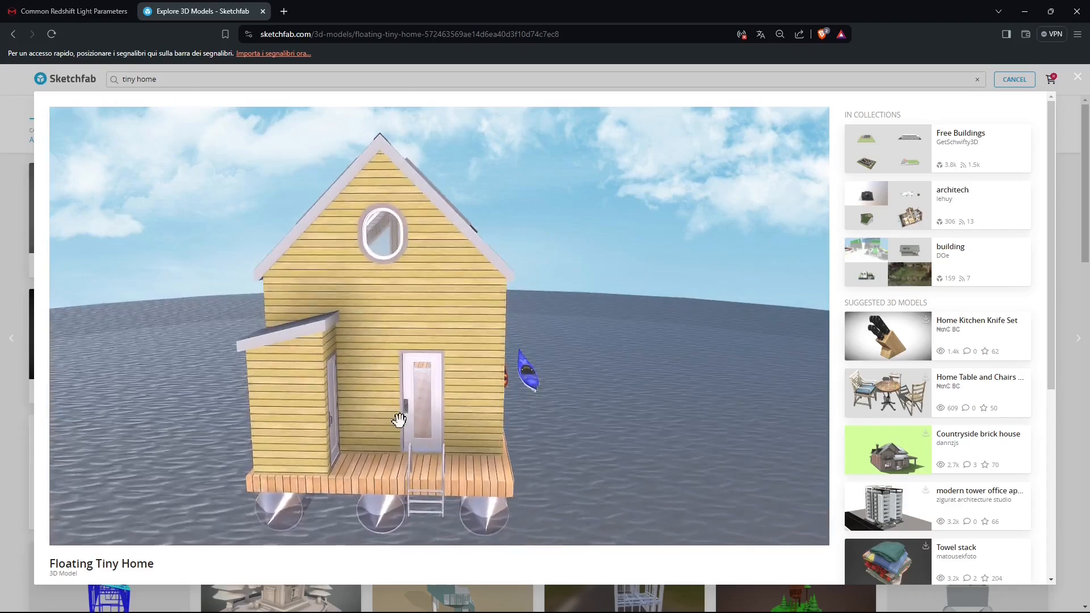
scroll(420, 406, "up", 10)
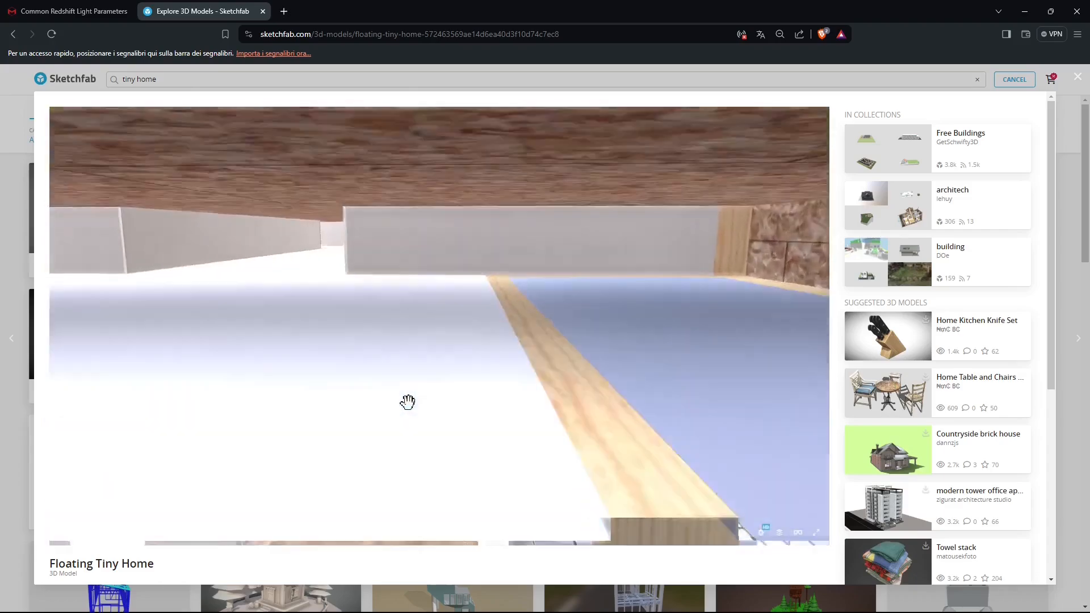
scroll(423, 401, "up", 8)
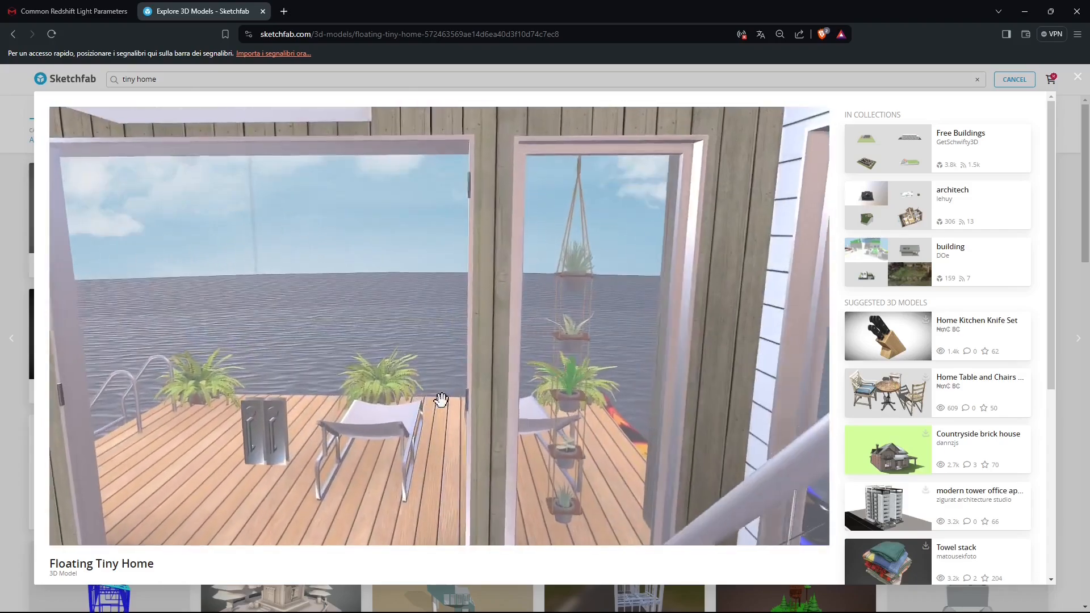
left_click_drag(441, 400, 283, 395)
scroll(444, 373, "down", 10)
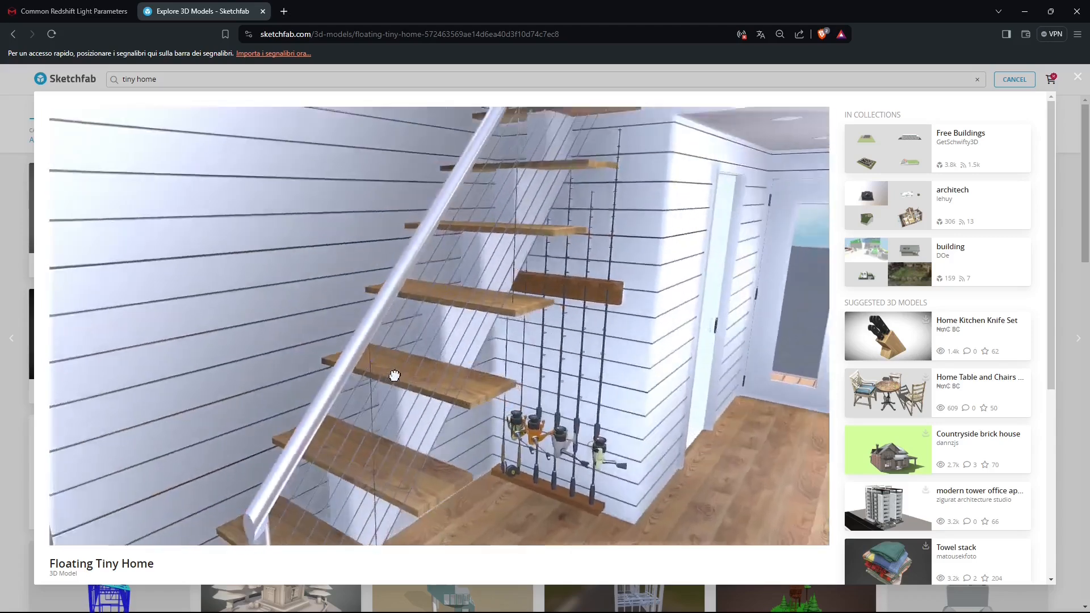
scroll(931, 515, "down", 2)
left_click_drag(453, 226, 390, 518)
scroll(380, 508, "down", 1)
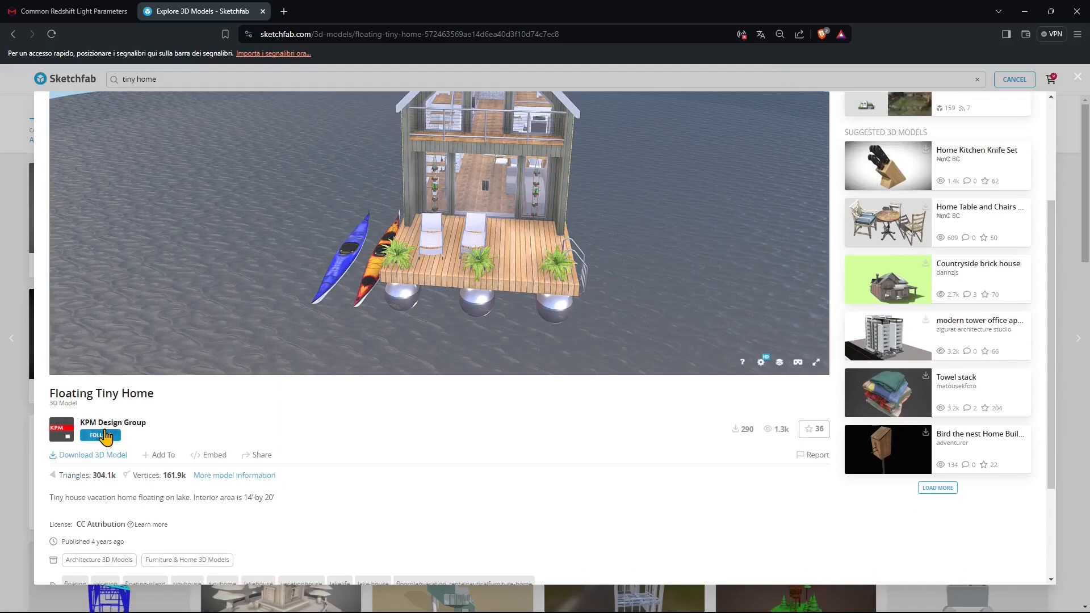
- Check the model's title and author, and examine its included 3D formats, particularly GLTF, in the model information
left_click_drag(149, 423, 89, 425)
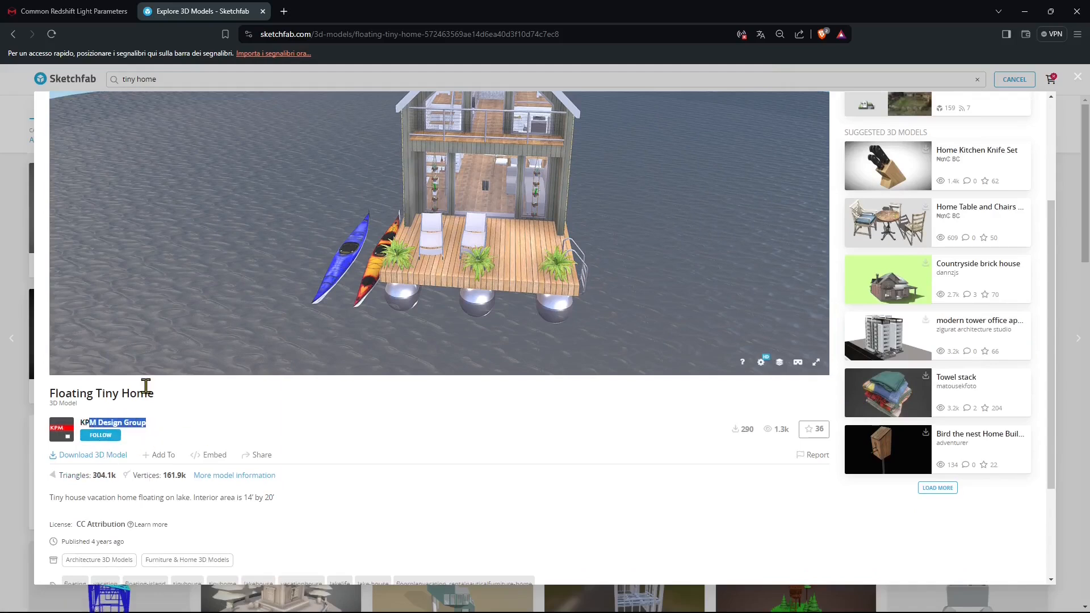
left_click_drag(189, 401, 2, 394)
left_click(185, 414)
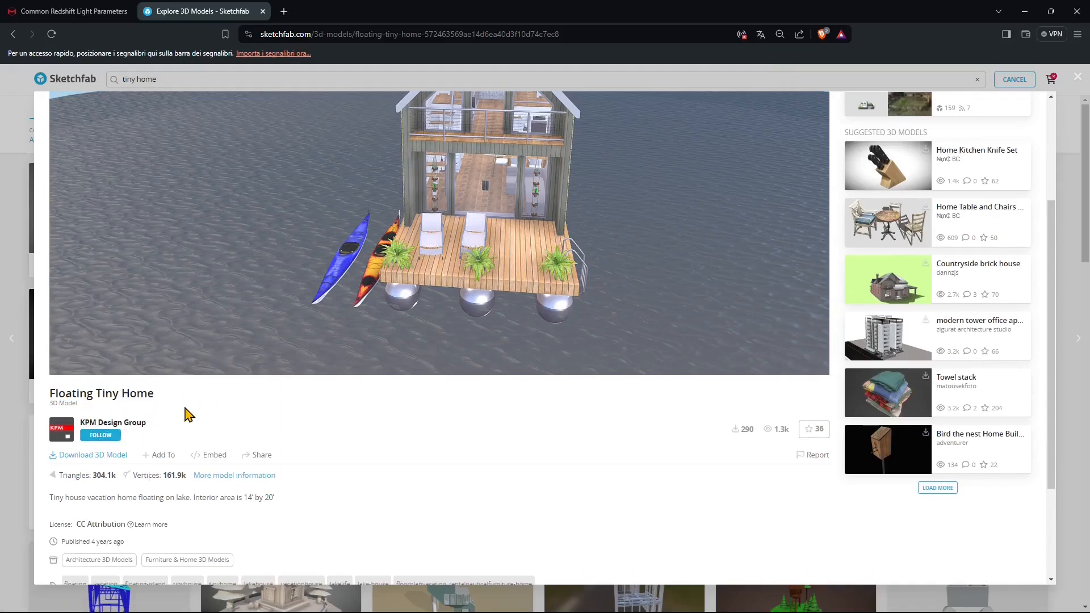
left_click(226, 477)
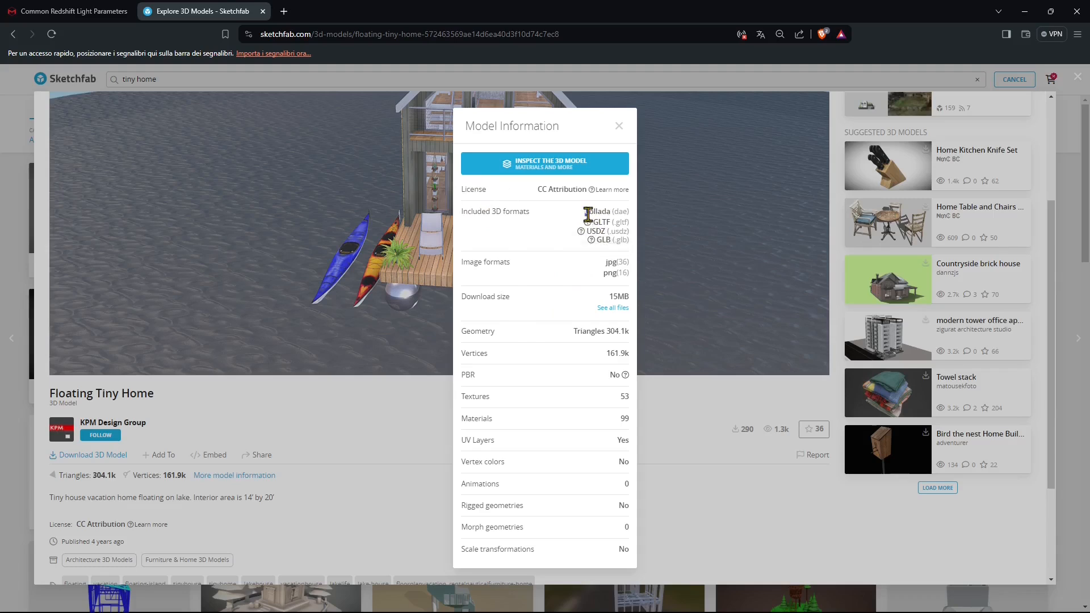
left_click_drag(588, 214, 619, 233)
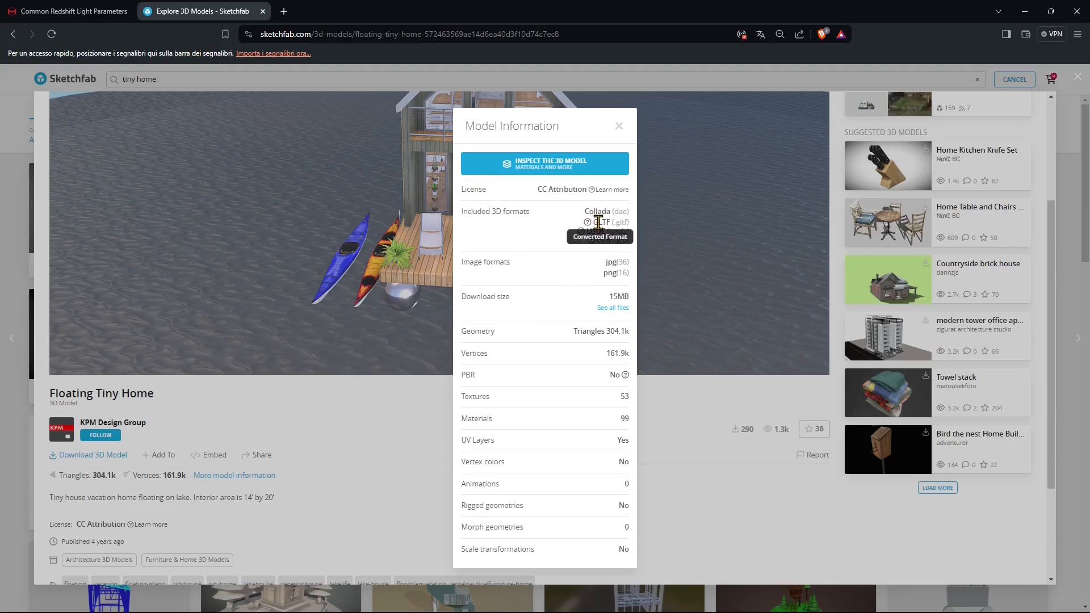
double_click(601, 222)
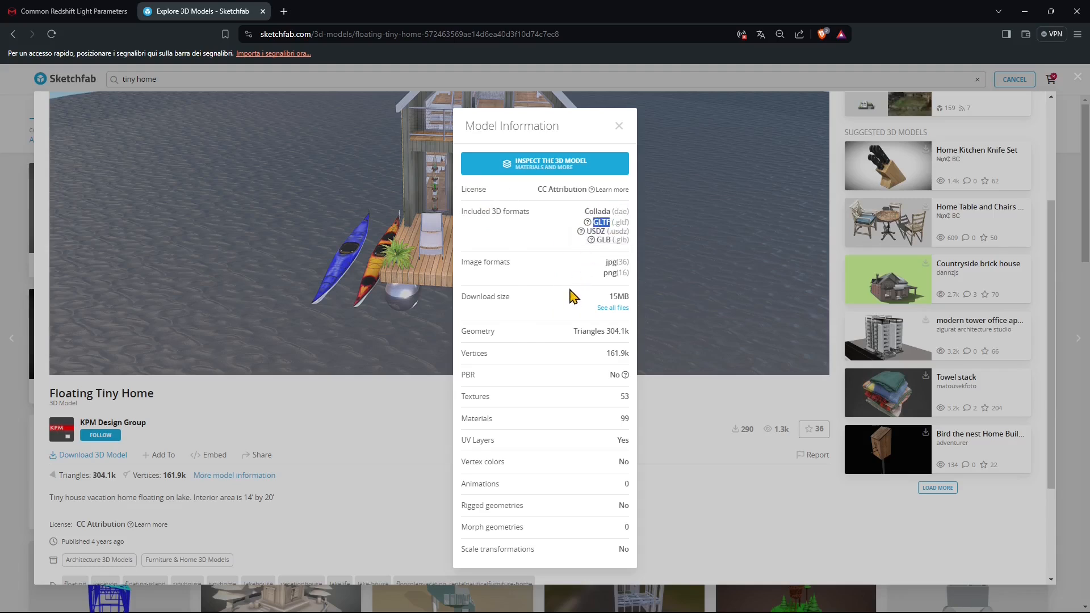
triple_click(605, 222)
- Switch to Blender and delete the default camera, cube and light from the scene
left_click(1024, 16)
left_click(959, 95)
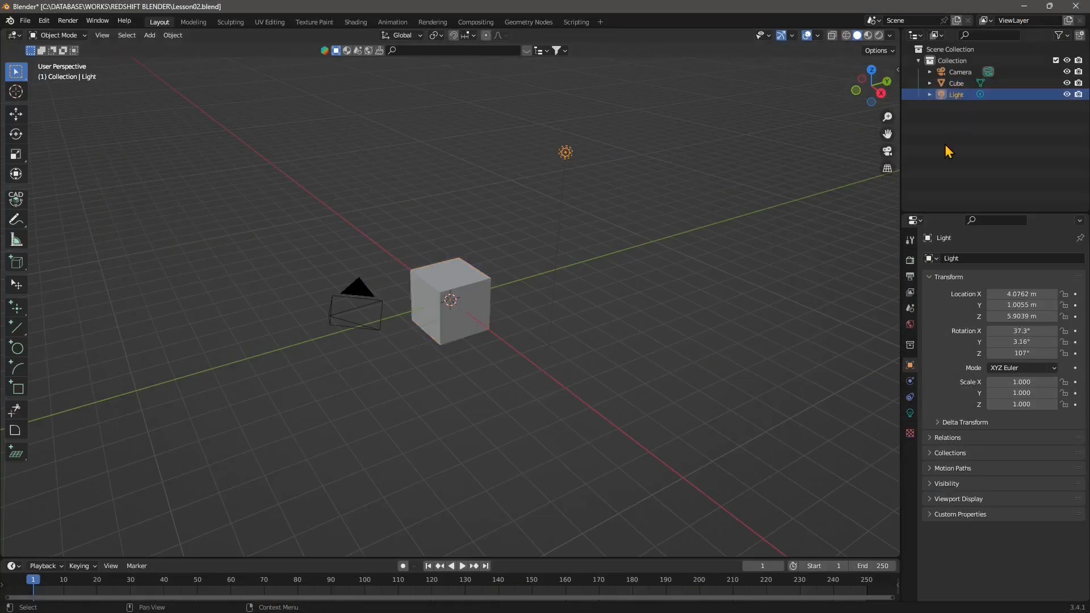
left_click_drag(944, 143, 959, 72)
key("Delete")
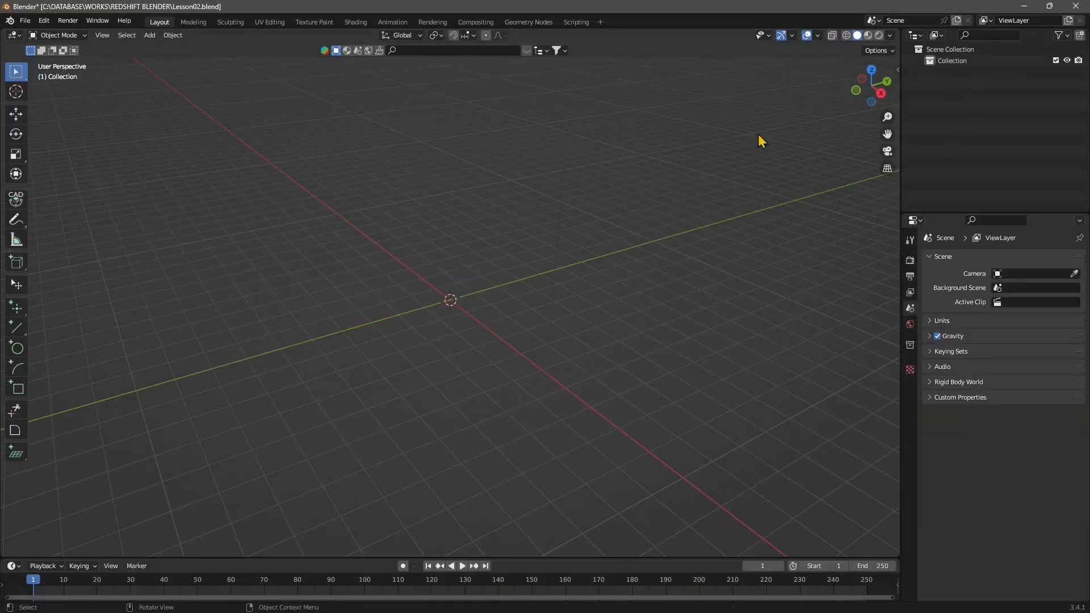
- Start a glTF 2.0 import and browse to the Sketchfab folder inside the WORKS directory
left_click(25, 21)
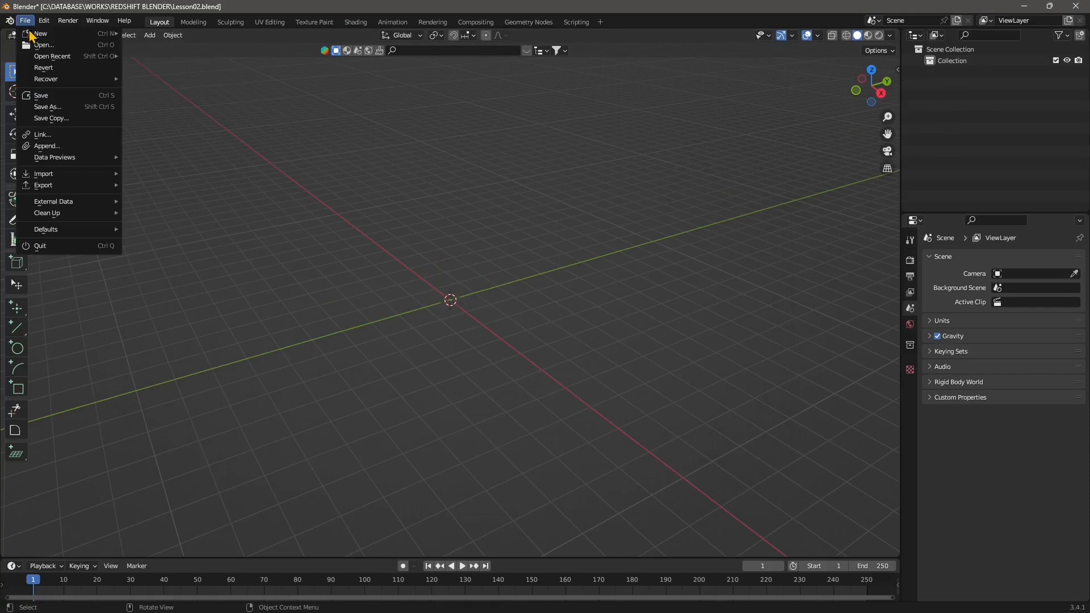
mouse_move(41, 174)
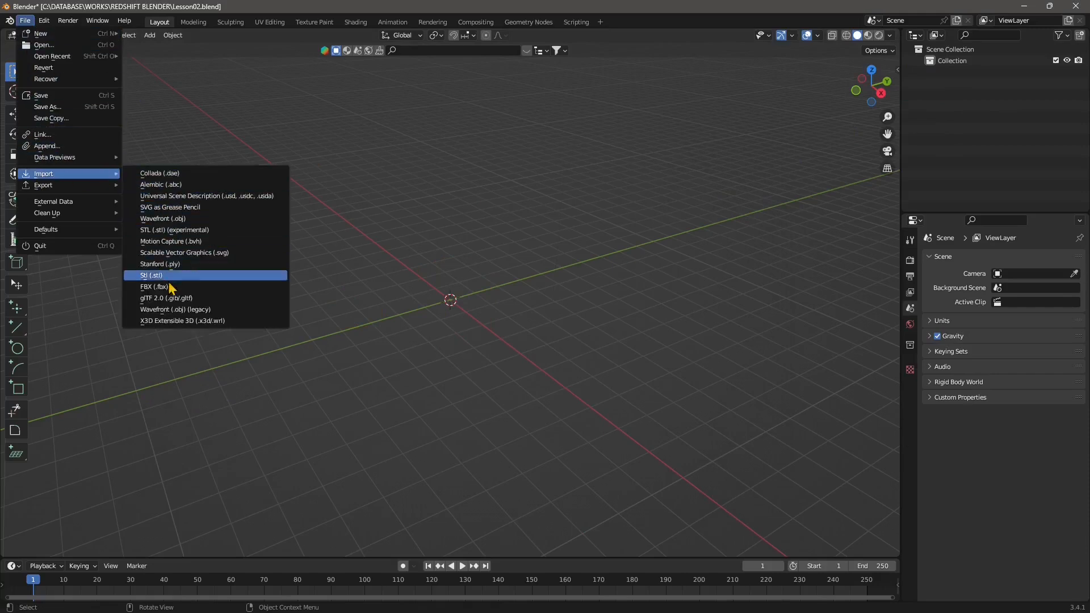
left_click(168, 298)
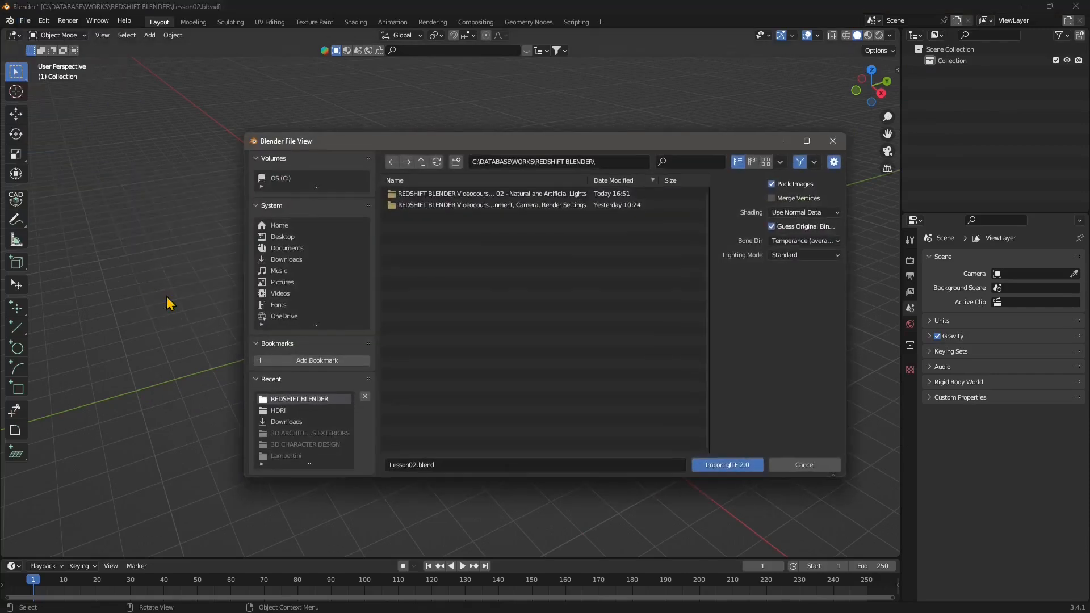
left_click(287, 411)
left_click(420, 164)
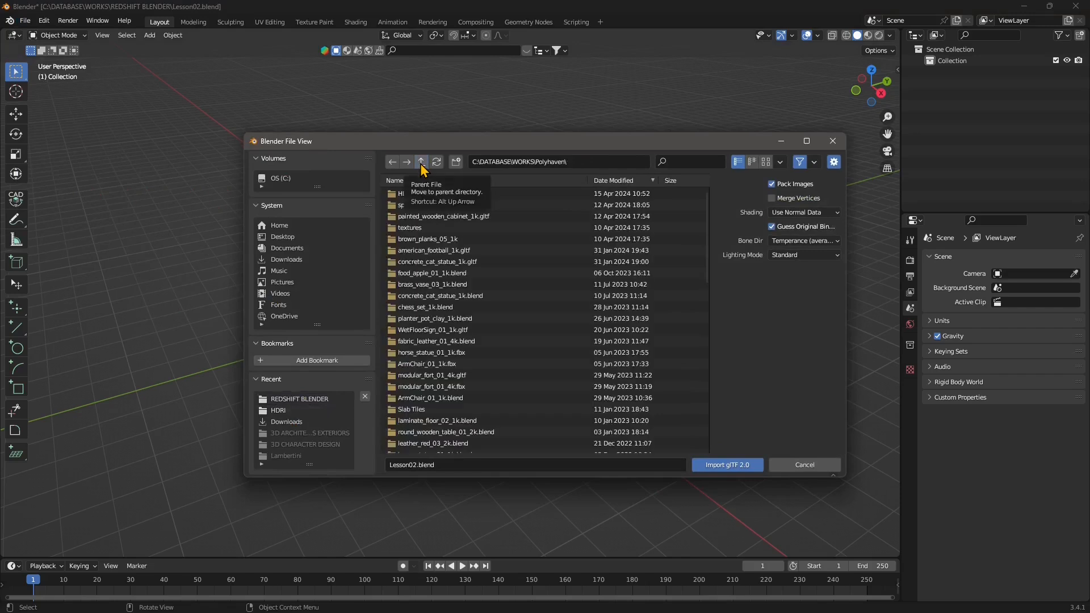
left_click(421, 164)
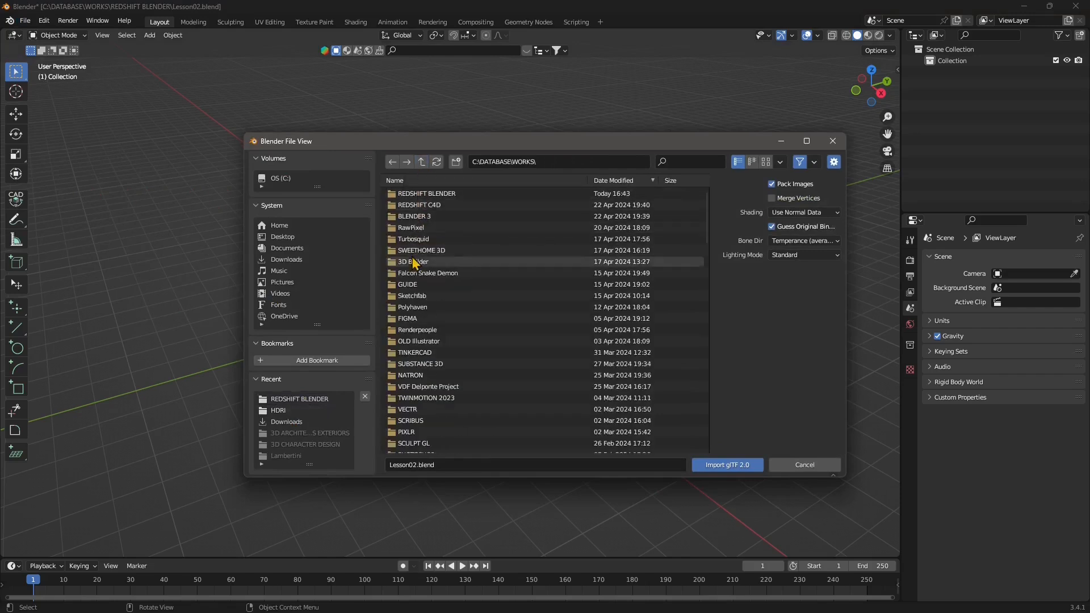
double_click(405, 296)
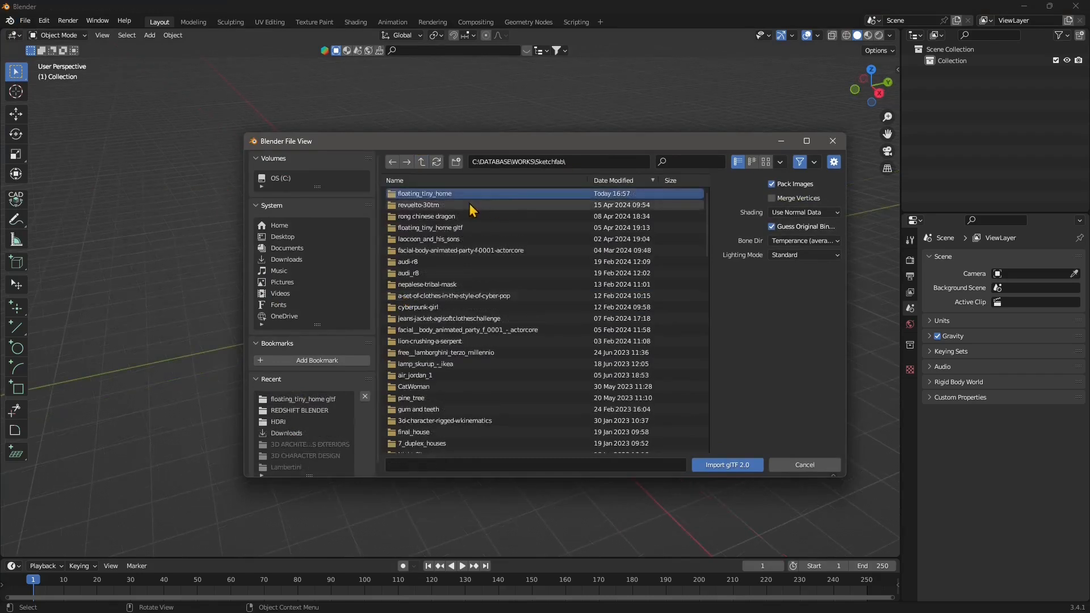
- Import scene.gltf from the floating_tiny_home folder
left_click(447, 194)
double_click(418, 194)
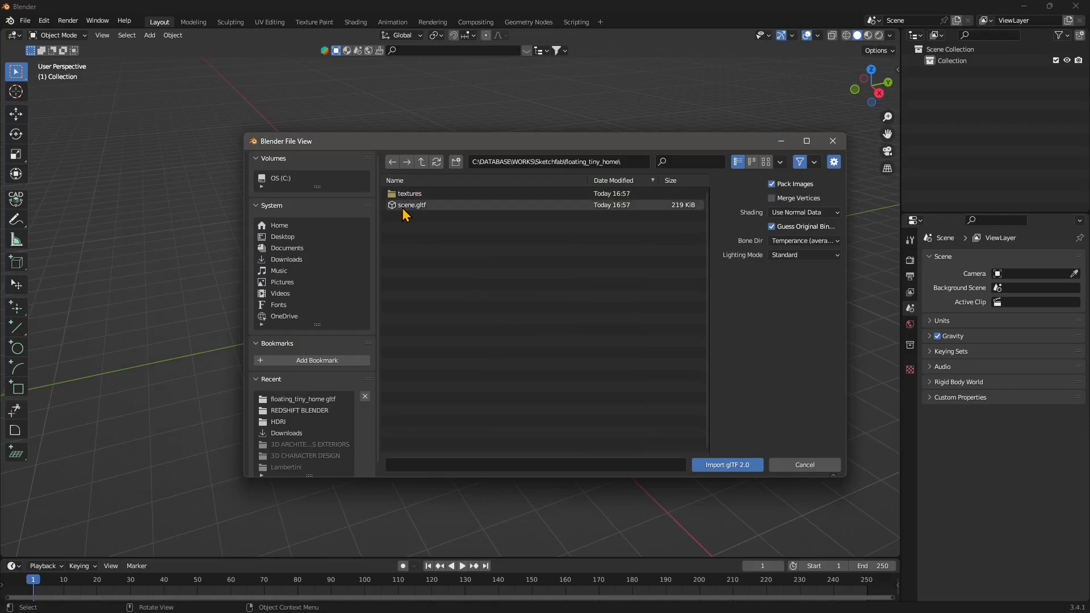
left_click(406, 209)
left_click(410, 195)
left_click(409, 205)
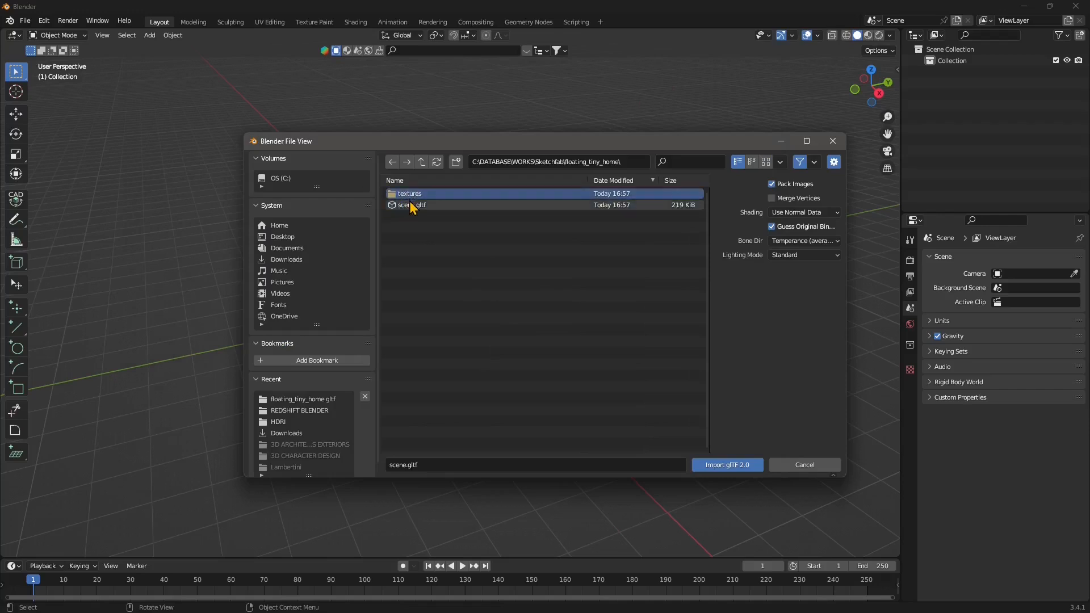
left_click(724, 469)
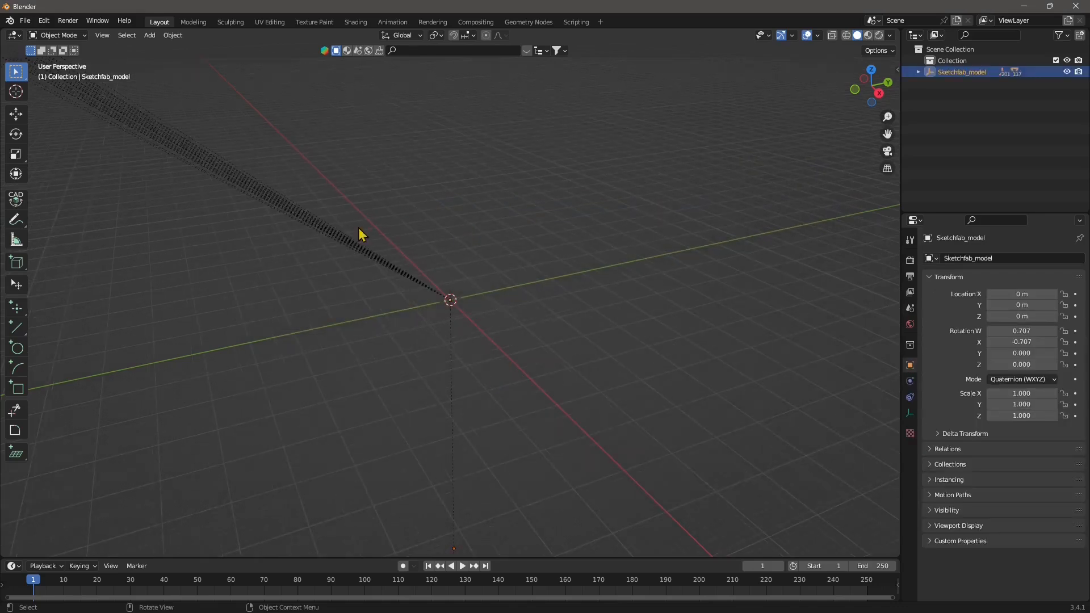
- Delete the imported Sketchfab model from the scene
scroll(463, 286, "down", 2)
key("Delete")
- Import the Collada file float.dae from the floating_tiny_home gltf folder
left_click(25, 21)
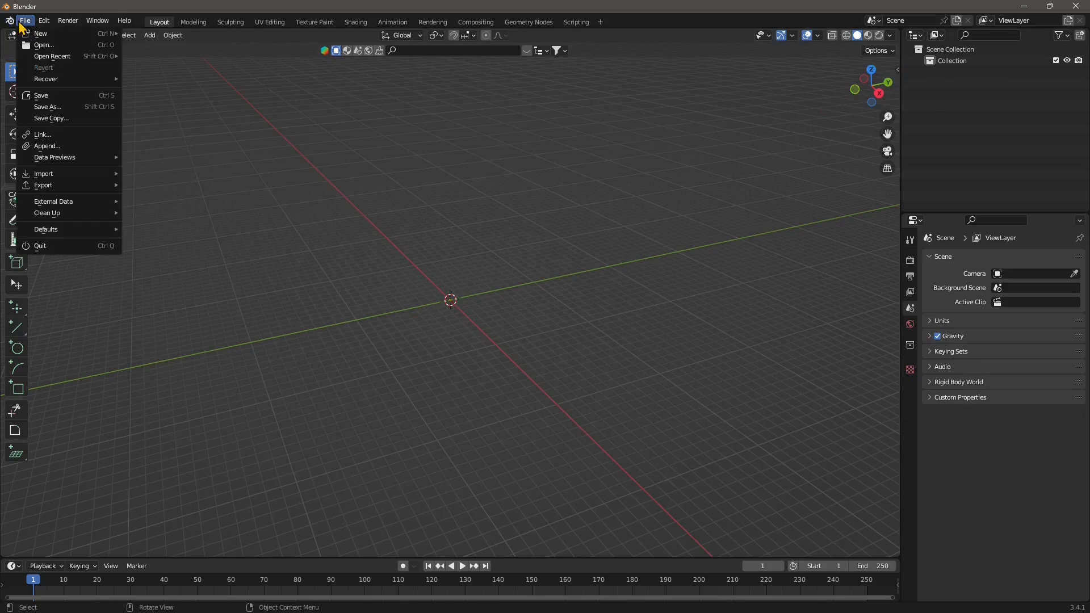
mouse_move(64, 174)
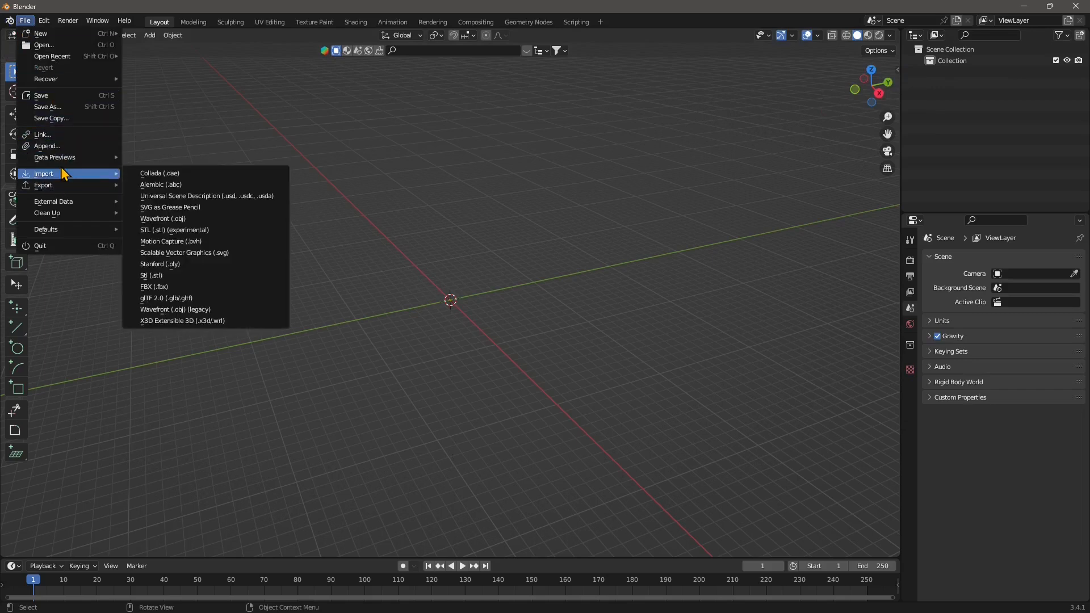
left_click(187, 175)
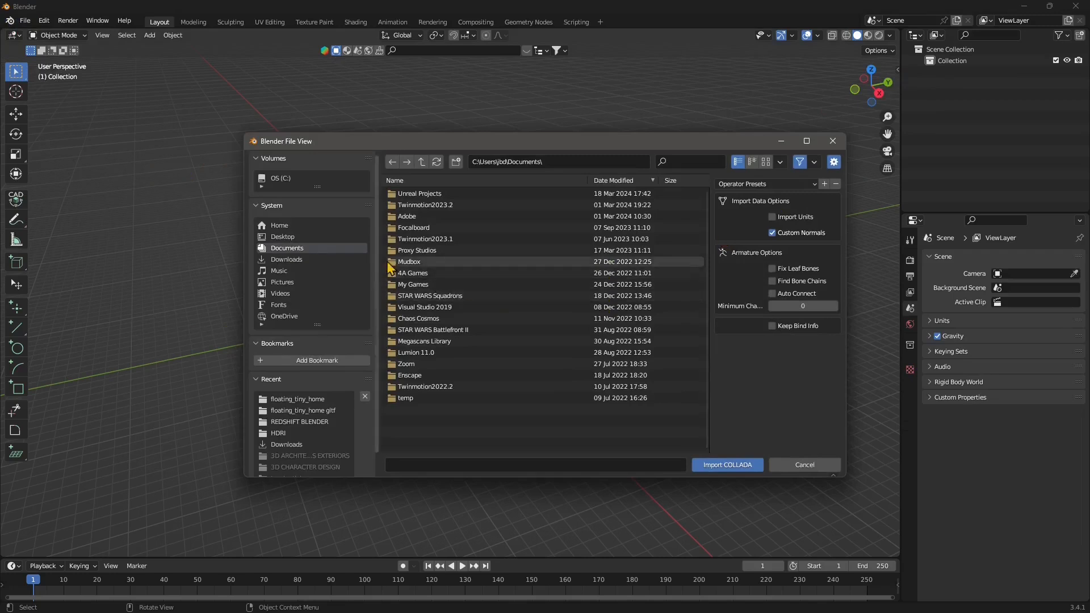
left_click(297, 411)
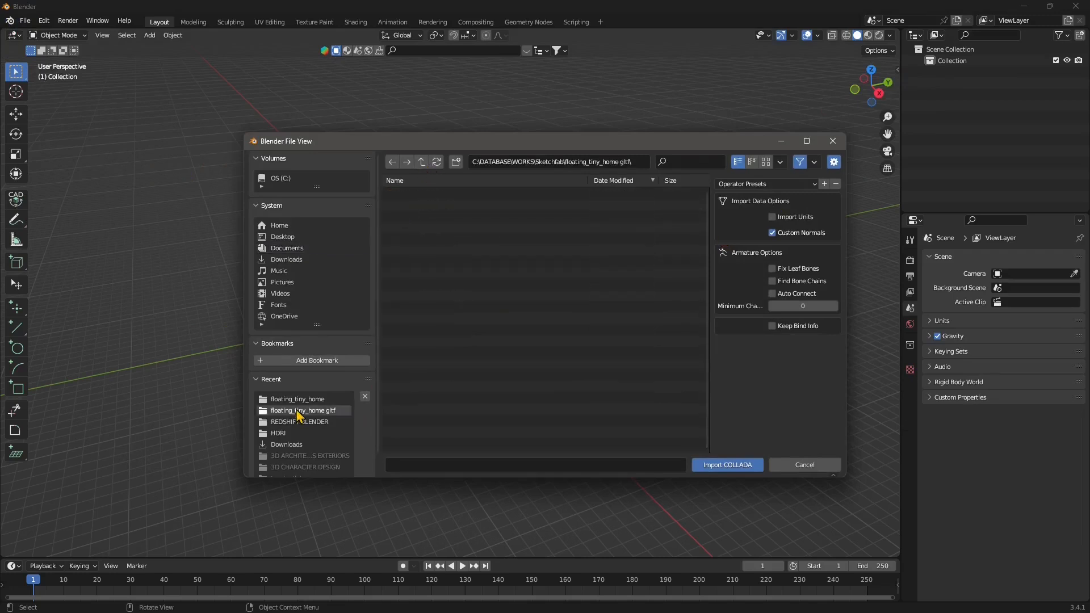
left_click(299, 401)
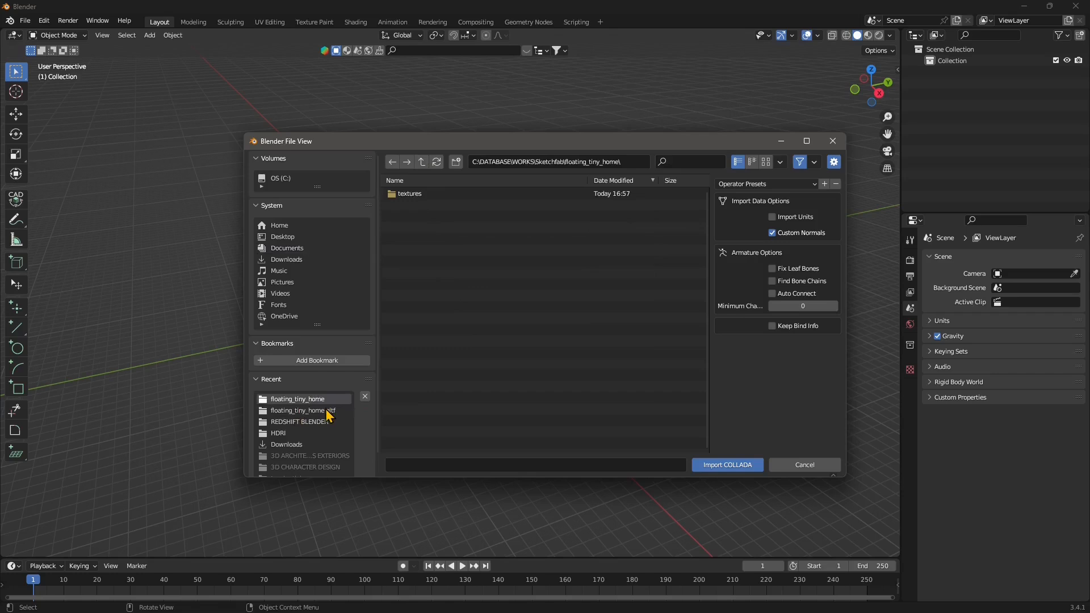
left_click(328, 412)
left_click(411, 218)
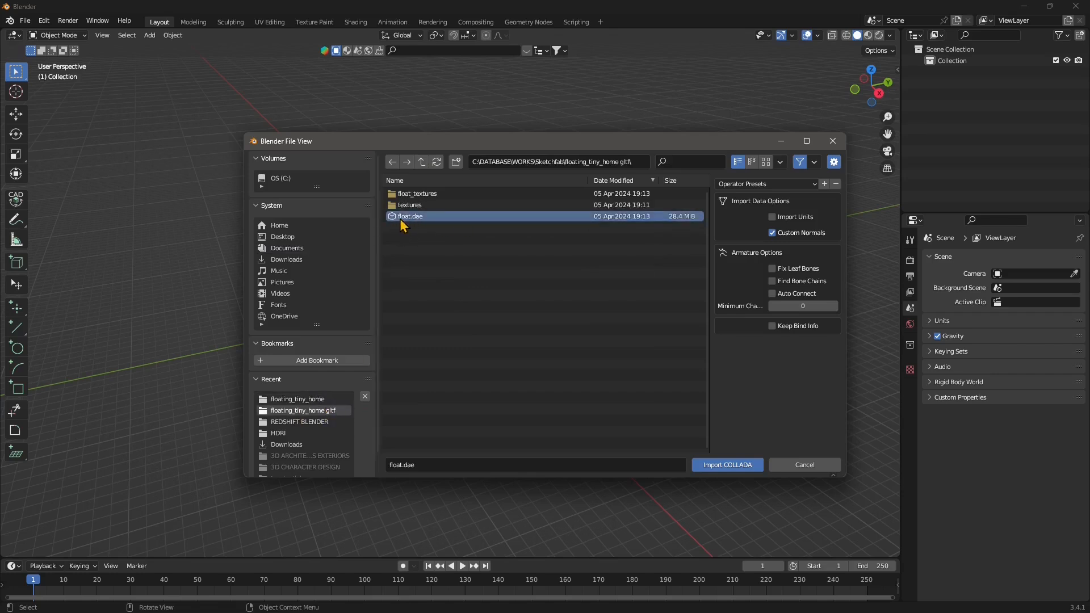
left_click(727, 466)
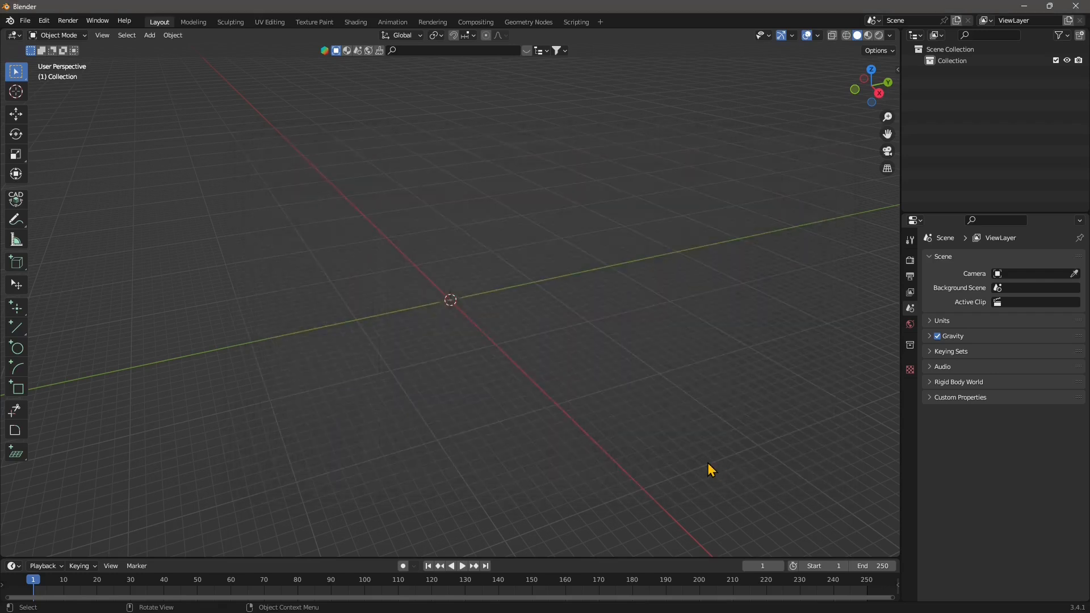
- Display the imported floating house with its materials using Material Preview shading and examine its exterior
scroll(576, 355, "down", 2)
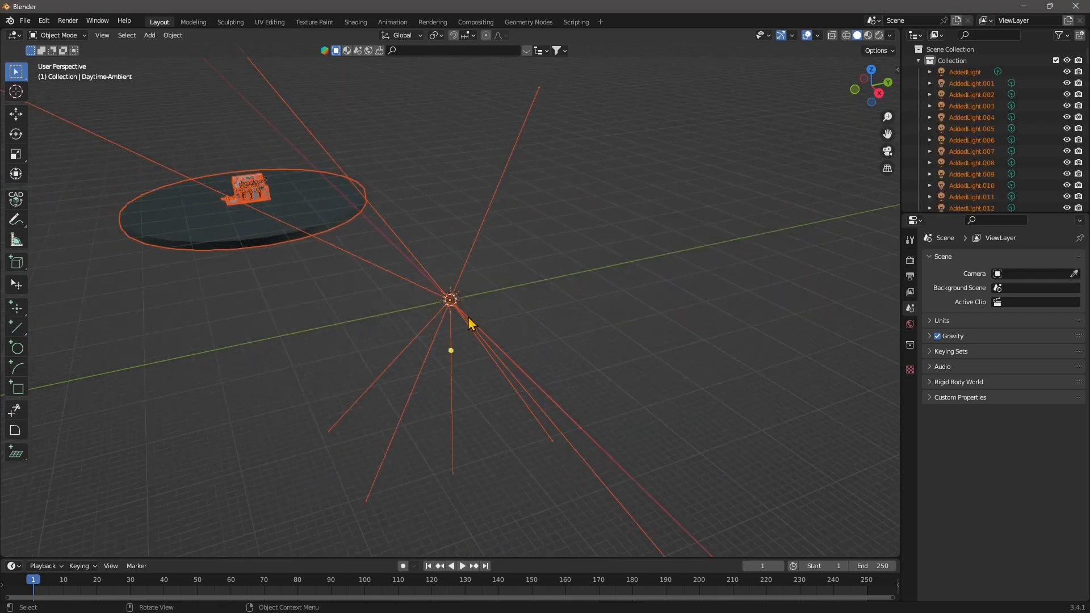
middle_click_drag(336, 260, 577, 349, "shift")
scroll(441, 258, "up", 6)
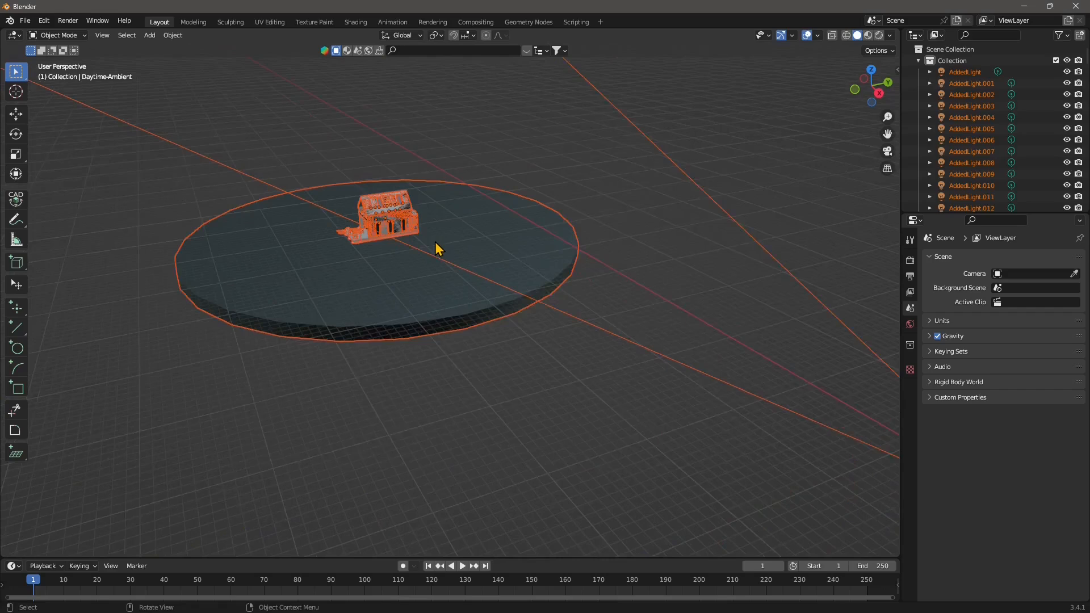
middle_click_drag(426, 289, 396, 331)
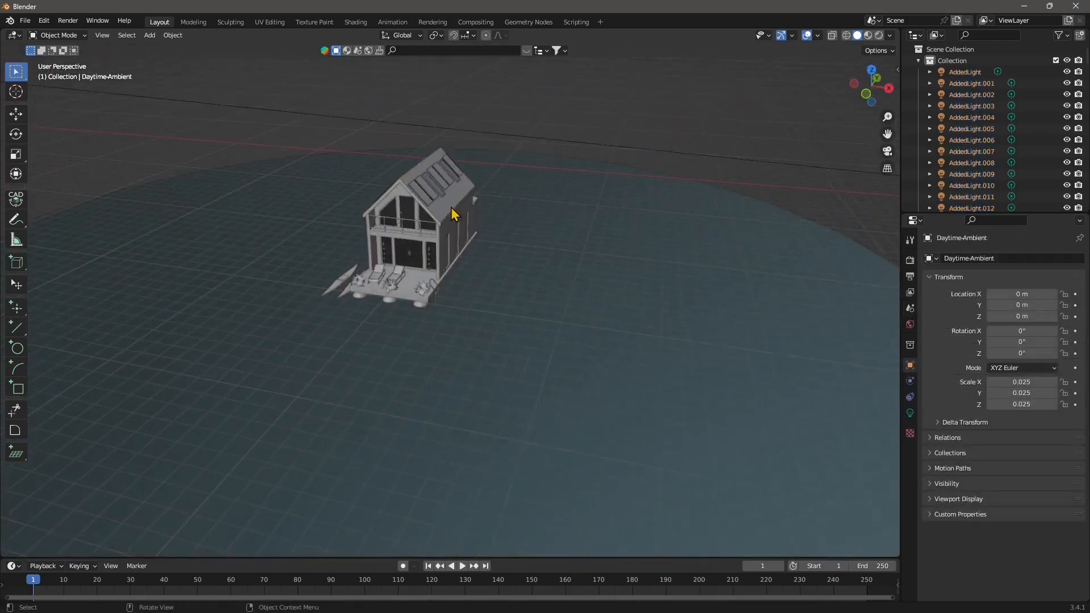
middle_click_drag(454, 214, 759, 145)
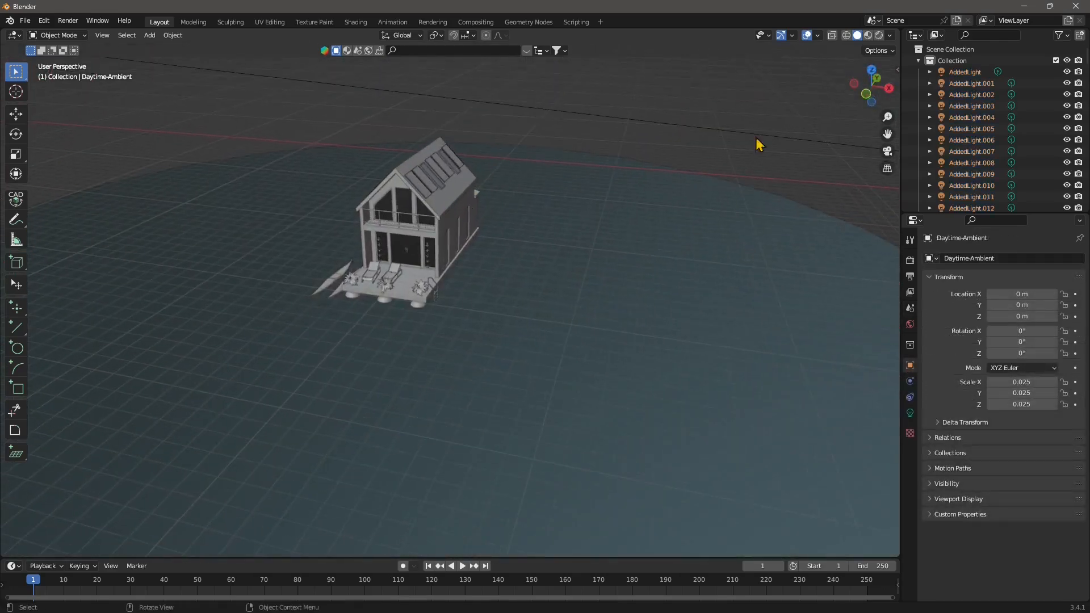
left_click(868, 35)
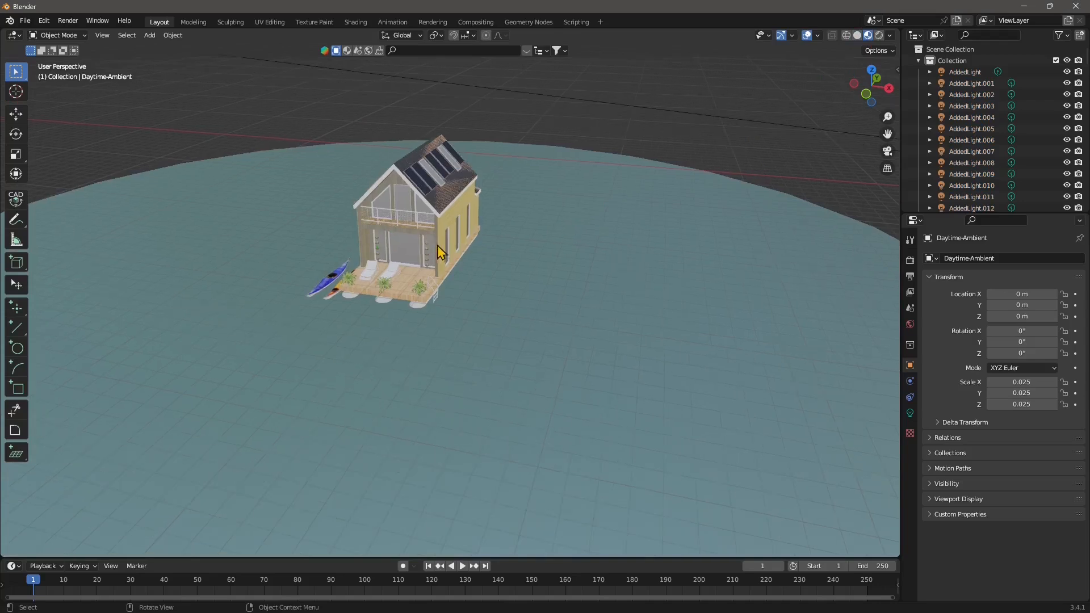
middle_click_drag(441, 252, 453, 257)
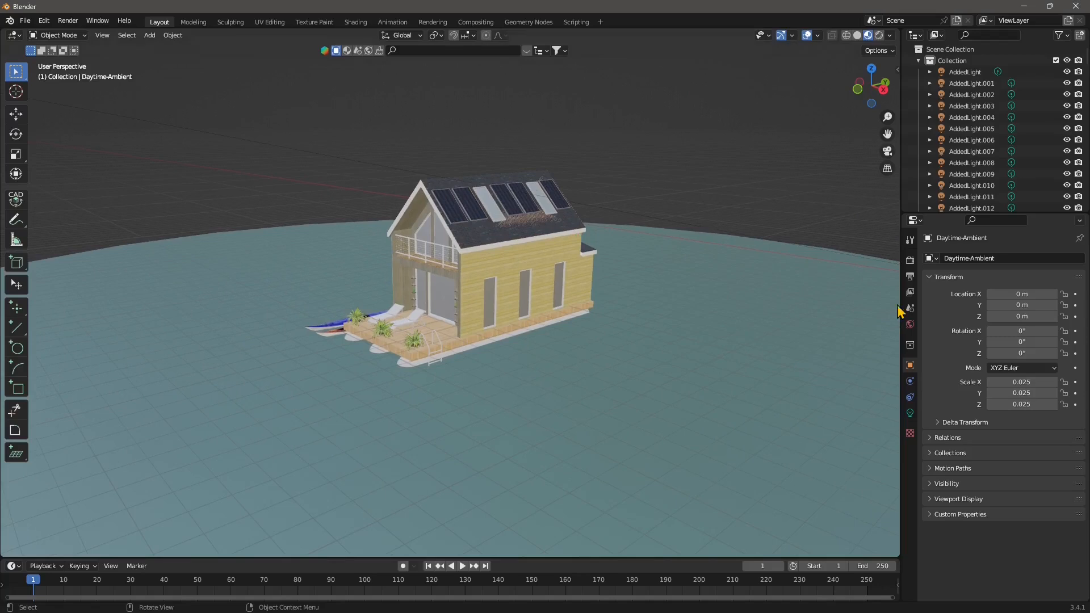
- Set the render engine to Redshift Renderer and add a camera to the scene
left_click(910, 260)
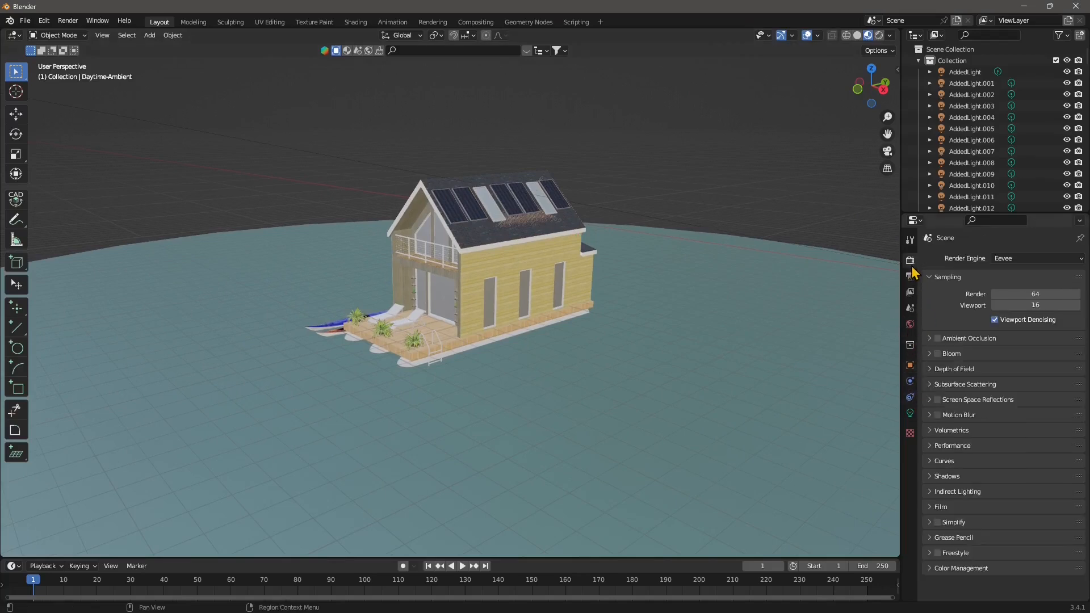
left_click(1003, 258)
left_click(999, 309)
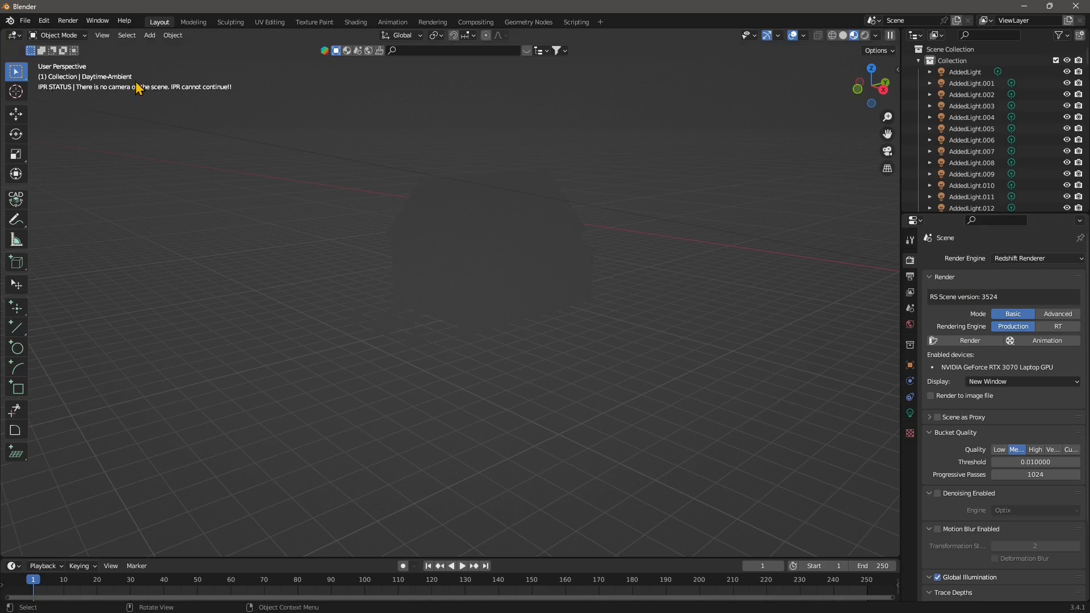
left_click(146, 37)
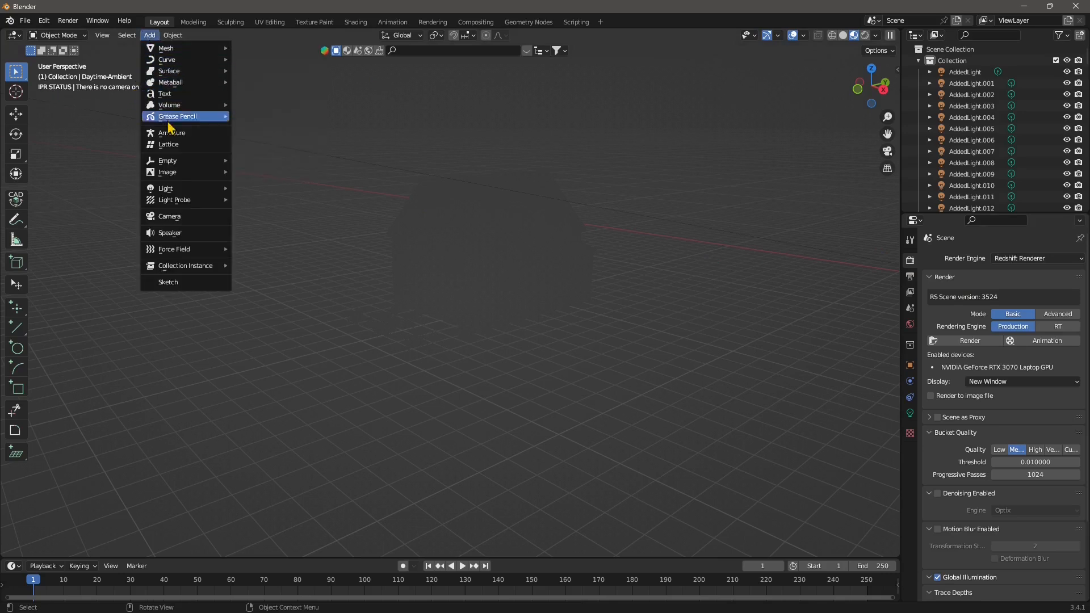
left_click(177, 217)
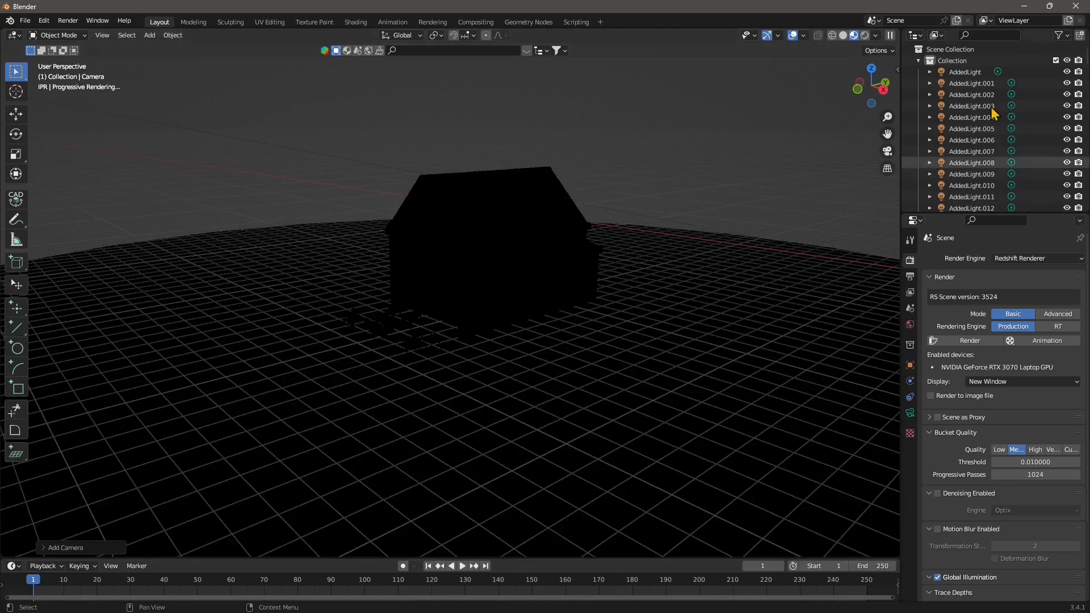
- Change the first imported light, AddedLight, to a Redshift Physical Sun
left_click(963, 73)
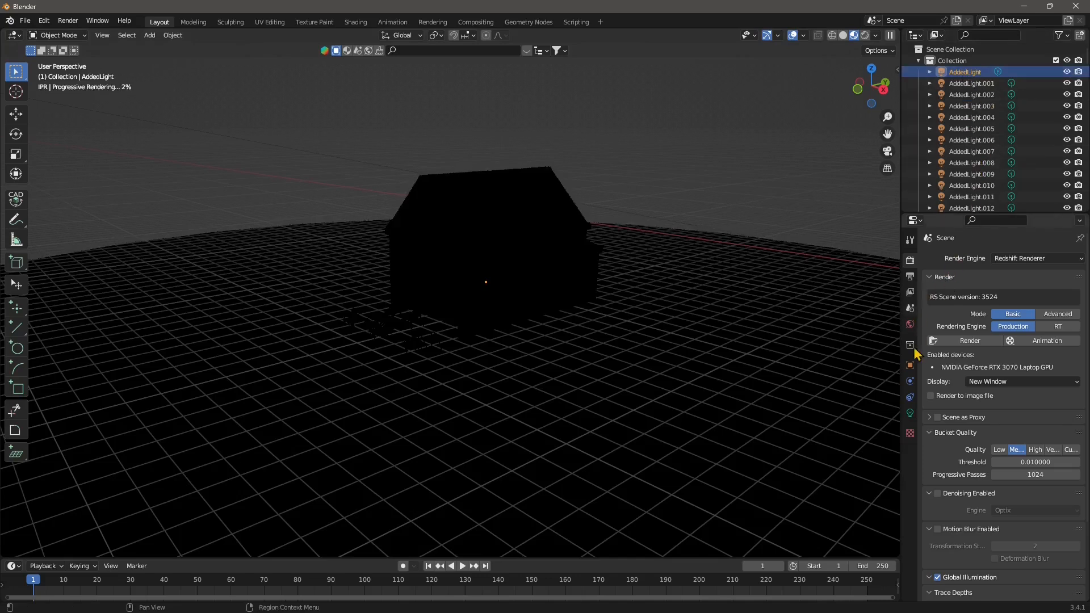
left_click(910, 413)
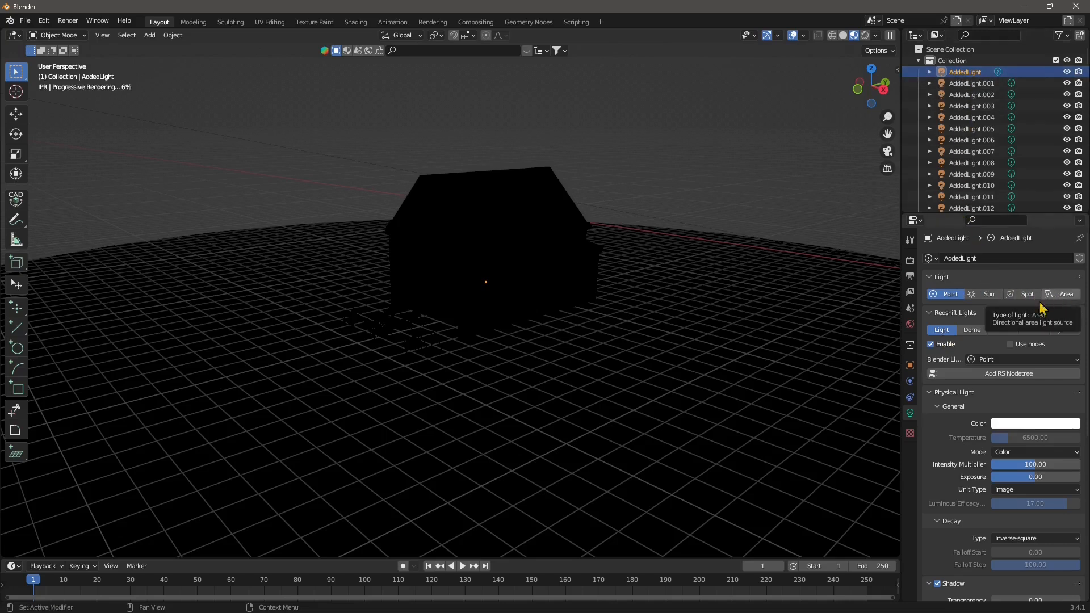
left_click(1063, 294)
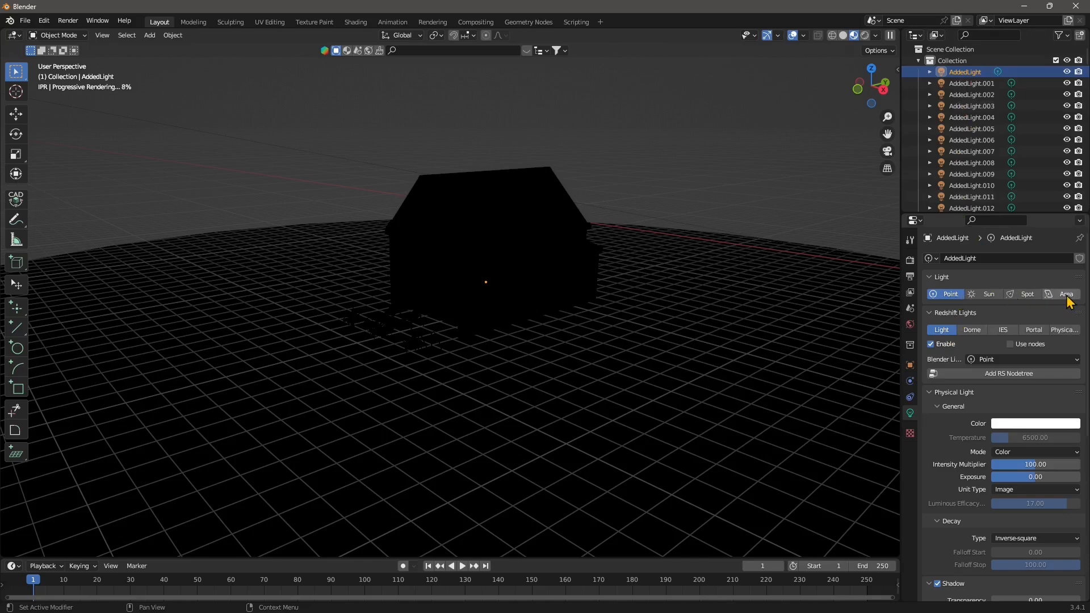
left_click(1055, 331)
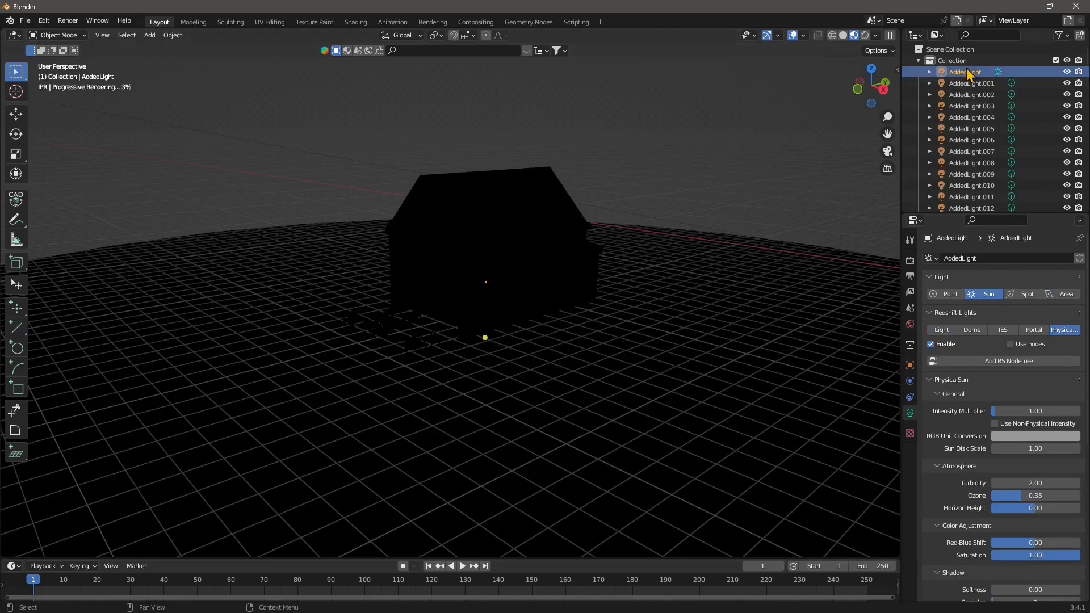
- Select the imported lights from AddedLight through AddedLight.019 and delete all imported lights from the collection
scroll(967, 73, "down", 7)
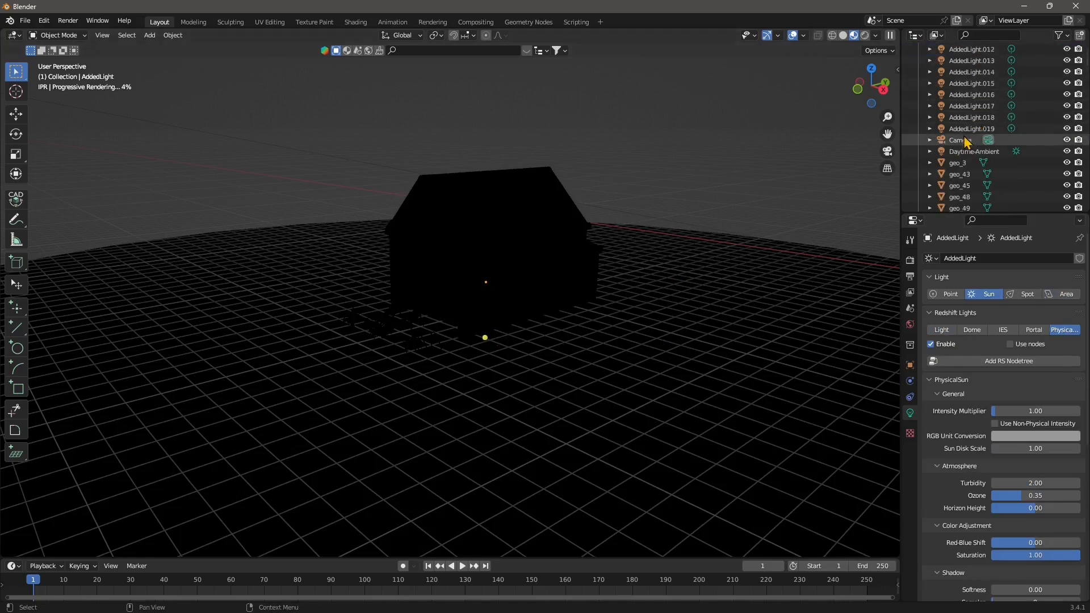
left_click(966, 129, "shift")
scroll(966, 128, "up", 7)
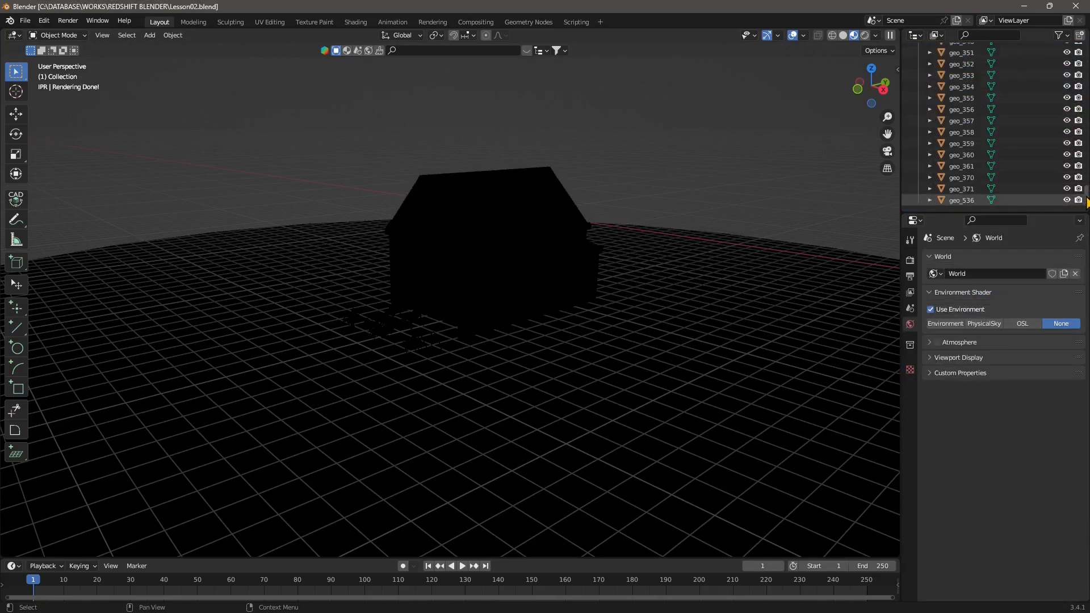
- Review the remaining objects in the collection, including geo_3, geo_48, geo_59 and the Camera, and check the render engine settings
scroll(1086, 201, "up", 10)
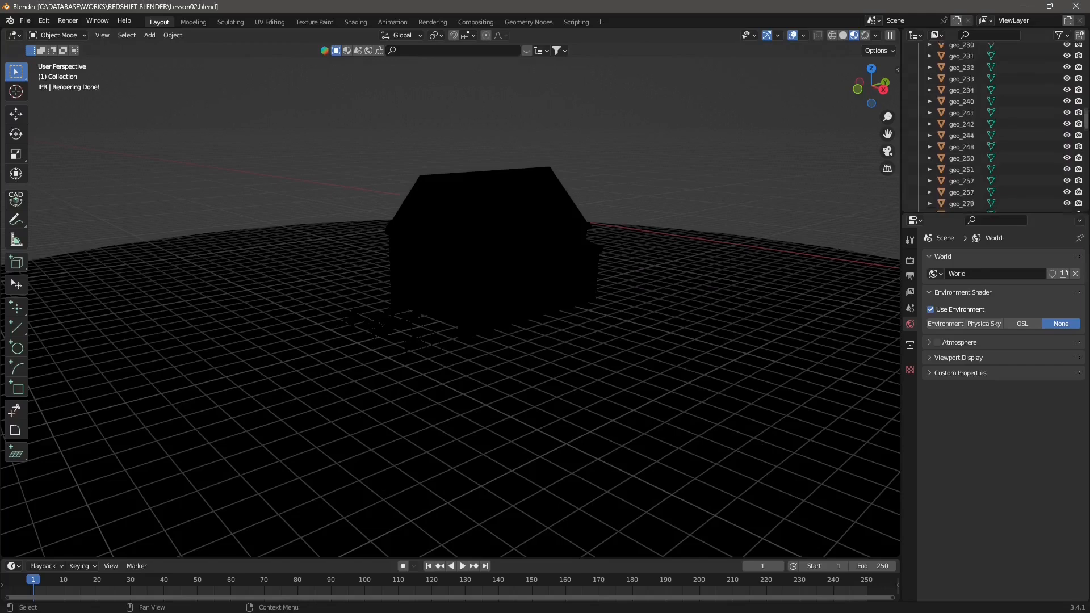
scroll(978, 100, "up", 10)
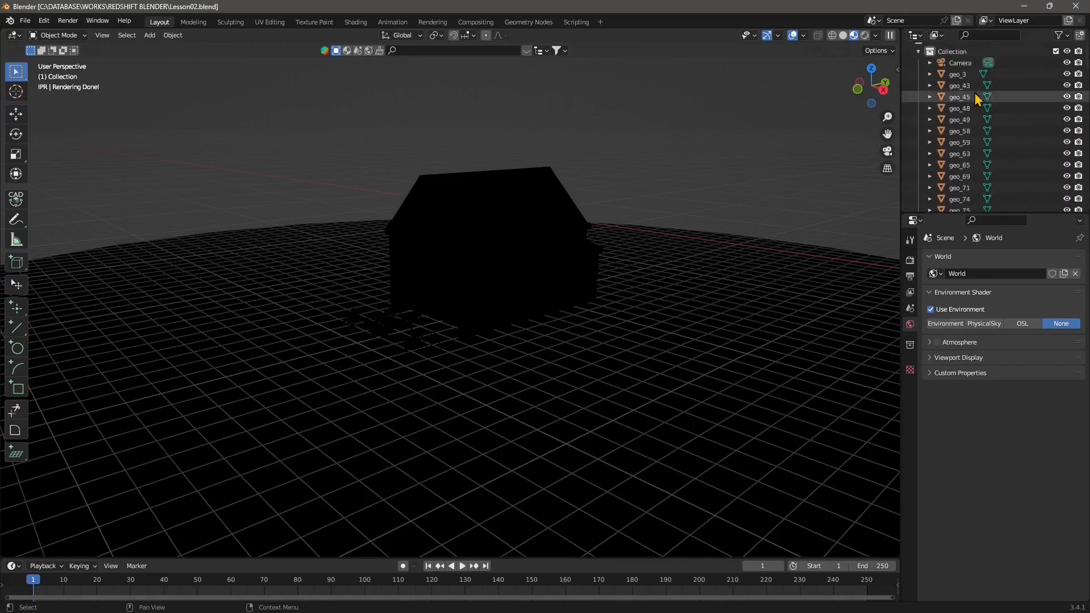
left_click(955, 74)
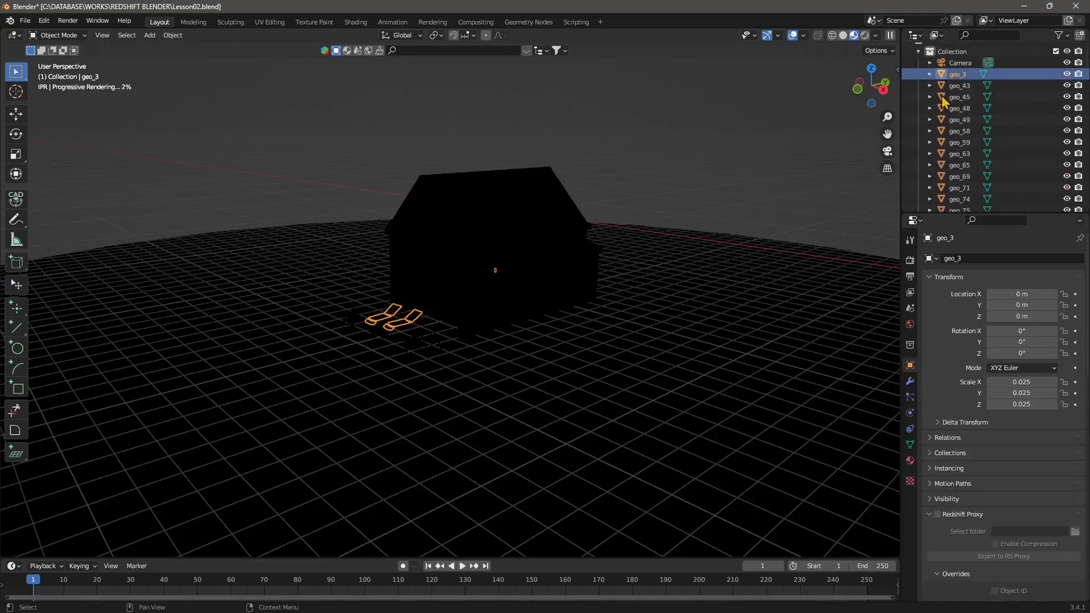
left_click(954, 108)
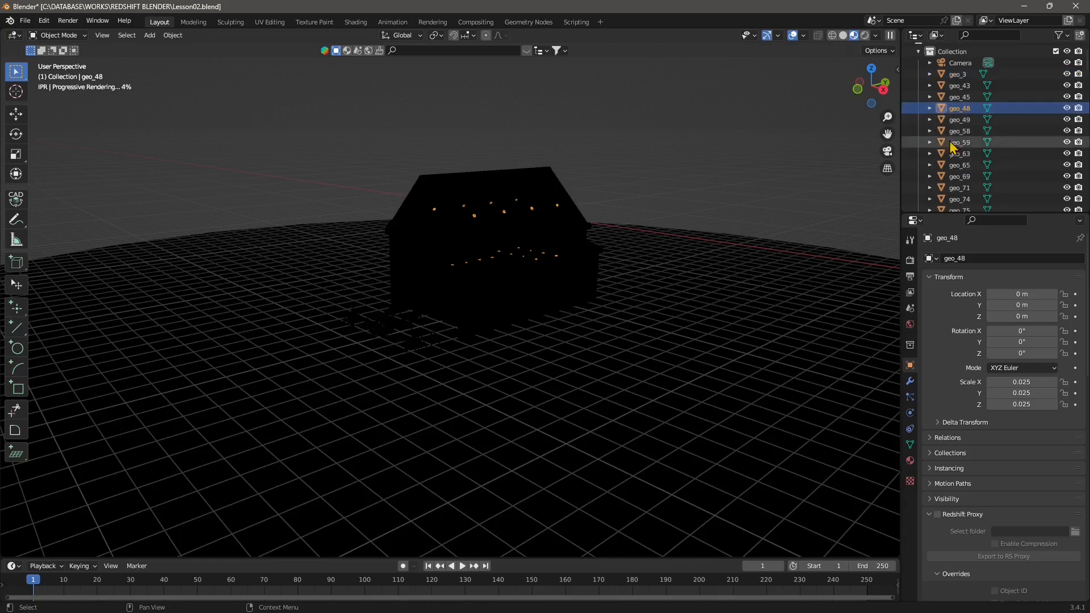
left_click(953, 143)
left_click(958, 64)
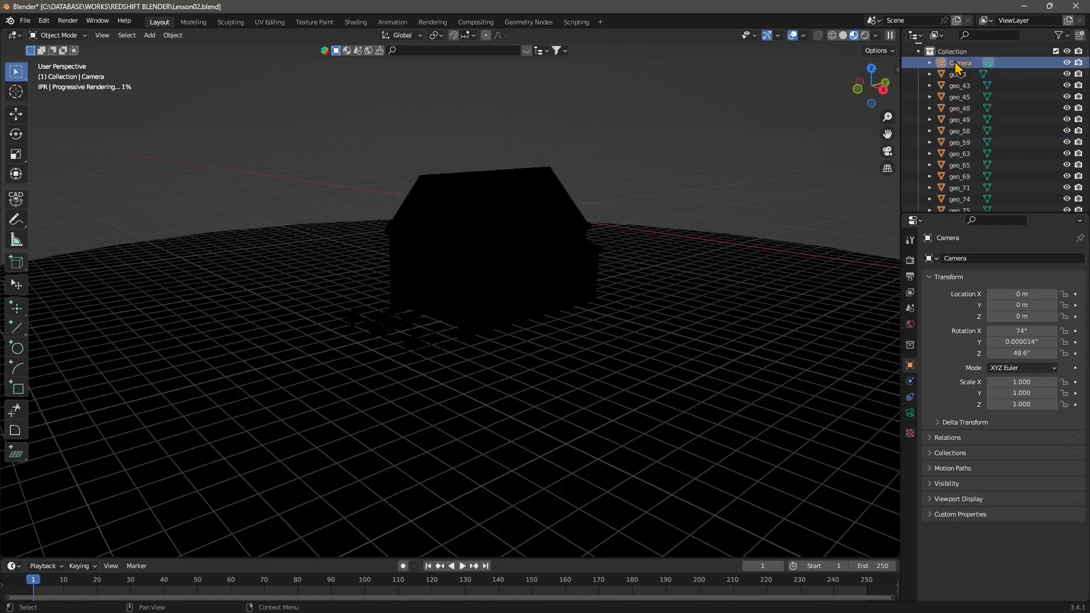
left_click(698, 117)
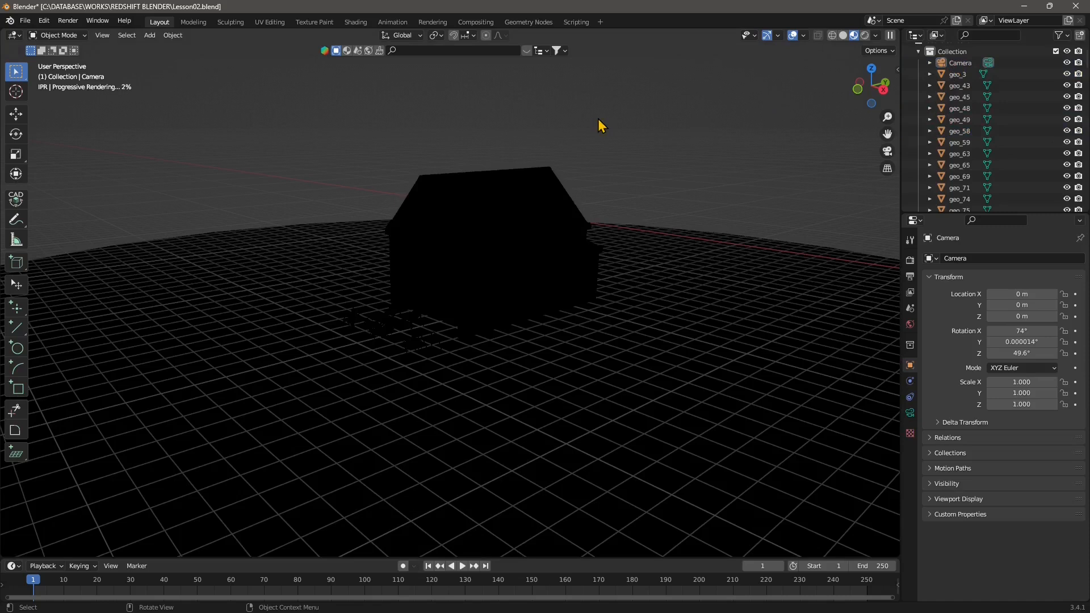
left_click(910, 260)
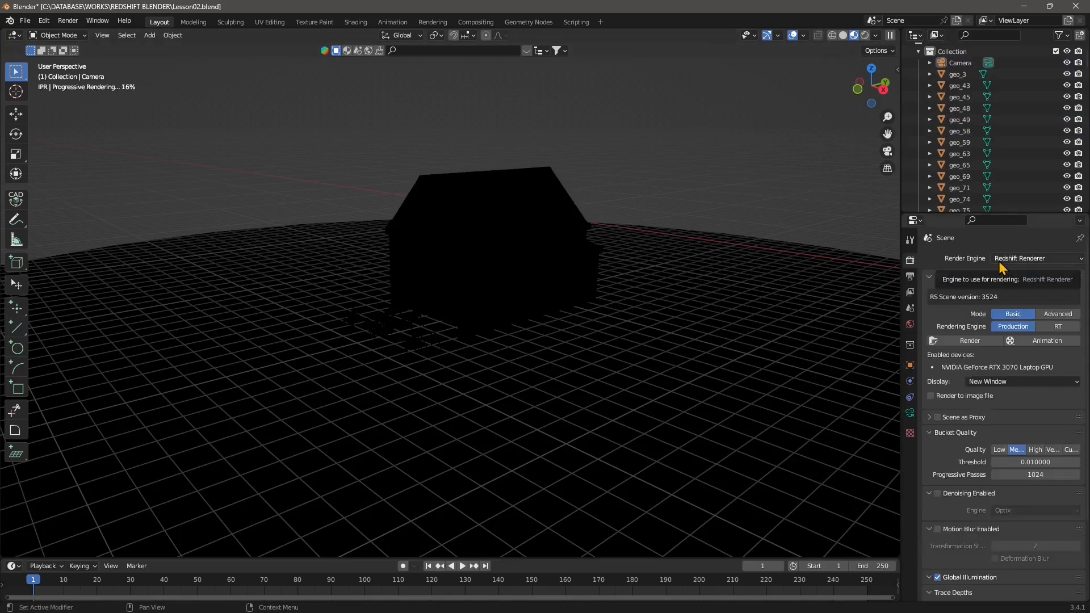
- Add an RS Dome Light to the scene
left_click(150, 35)
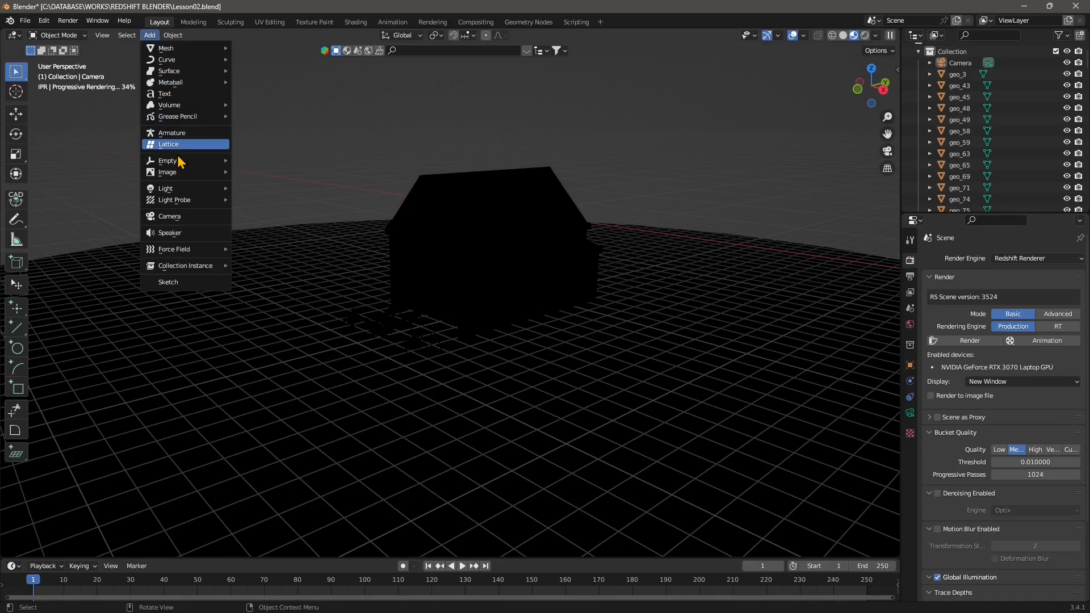
mouse_move(180, 190)
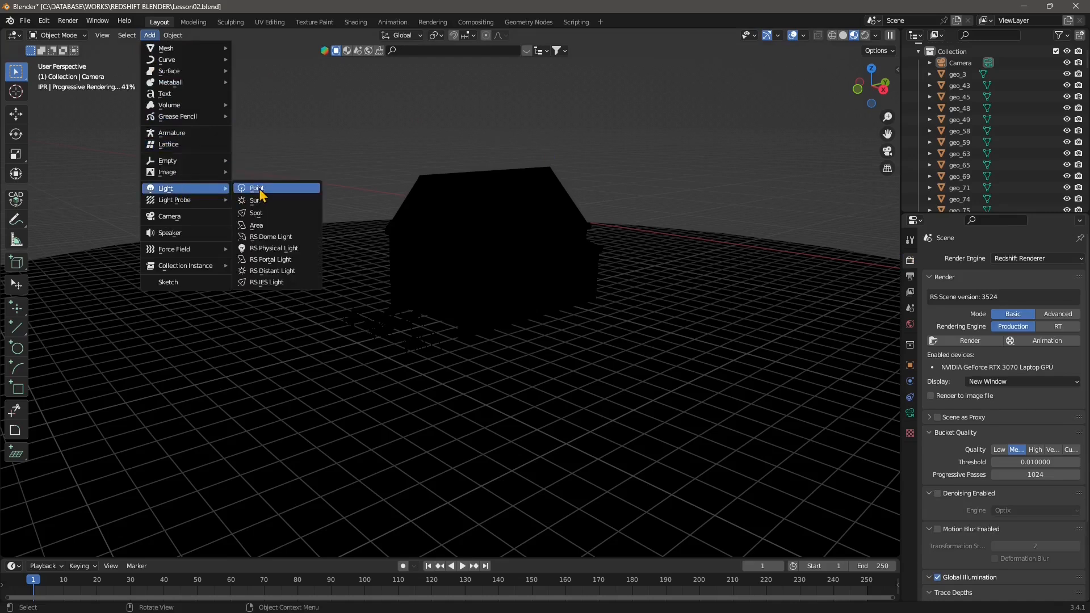
left_click(262, 237)
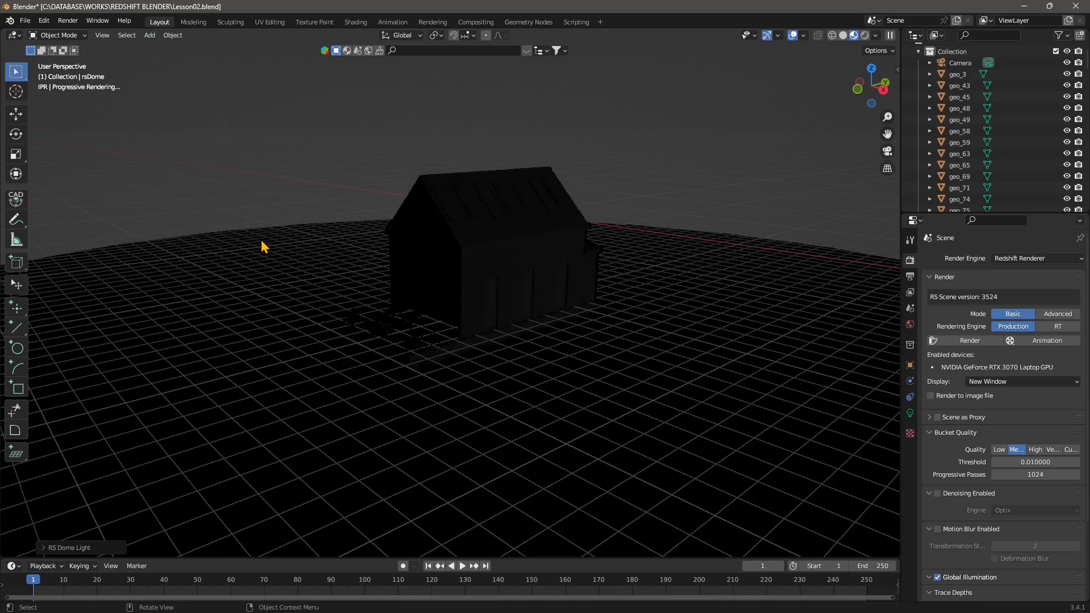
- Move the dome light from the origin up to a point above the scene near the house and open its light settings
left_click(16, 114)
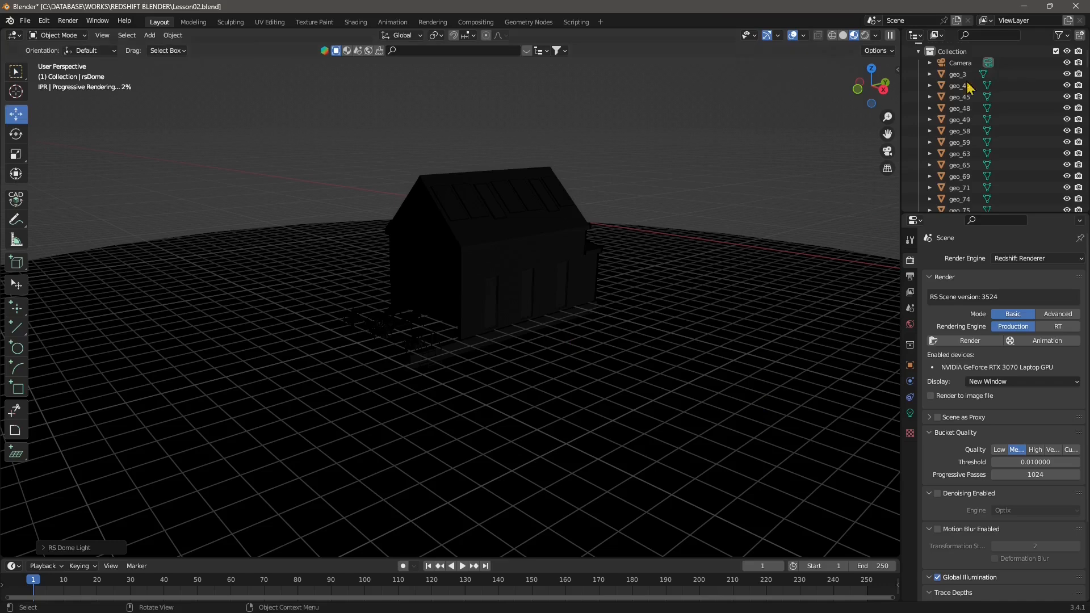
scroll(968, 88, "down", 6)
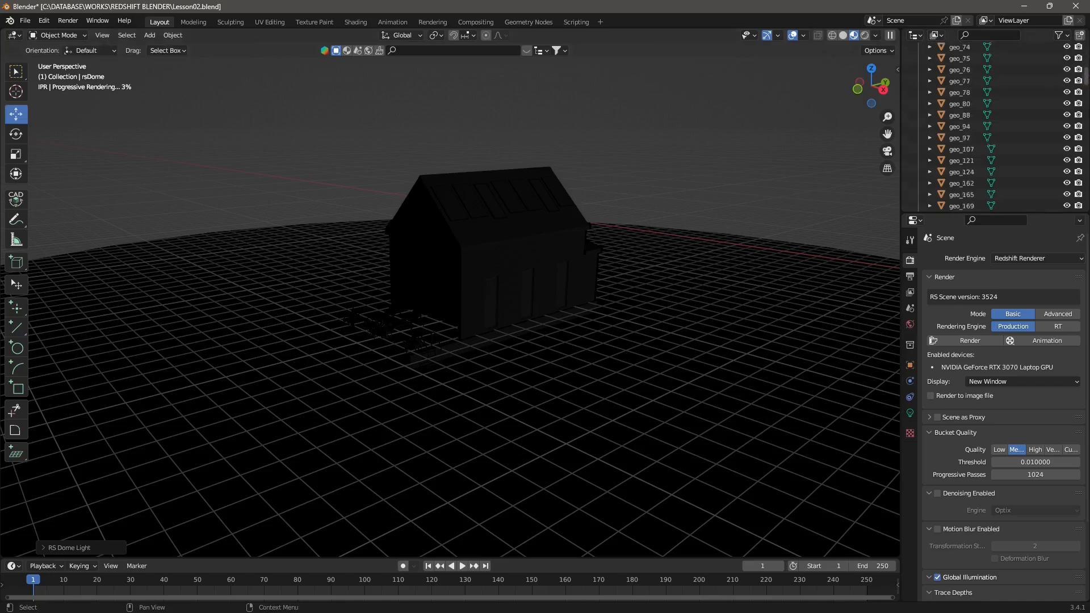
scroll(960, 205, "down", 15)
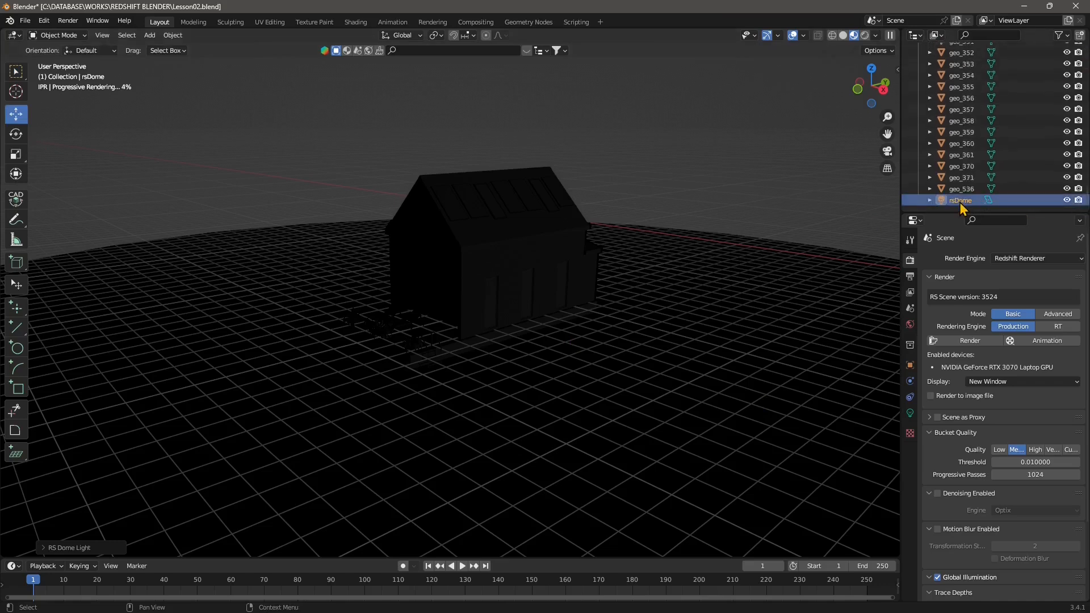
left_click(960, 203)
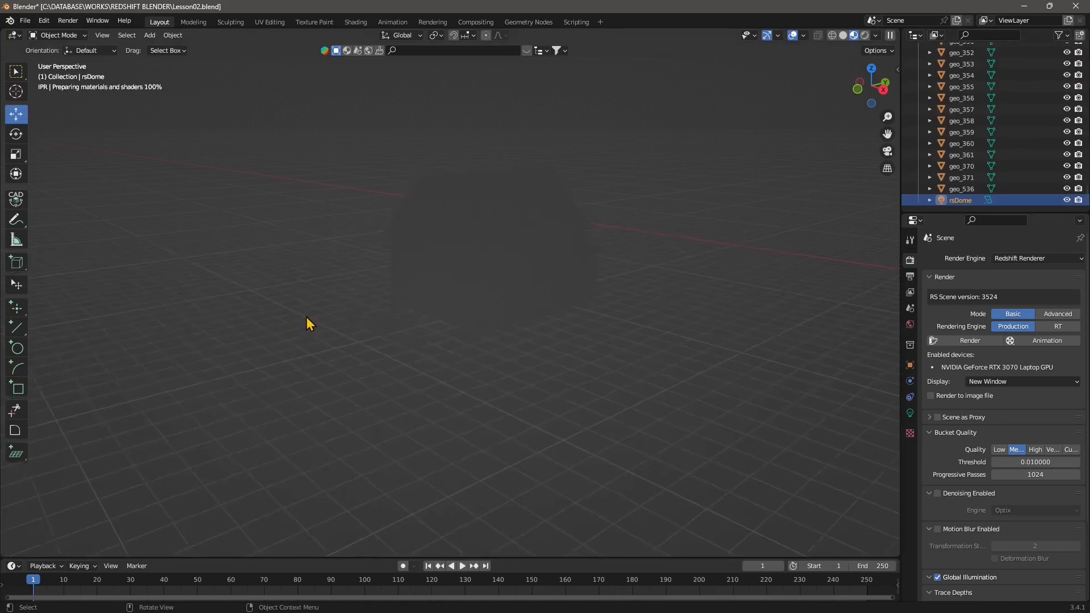
scroll(310, 316, "down", 1)
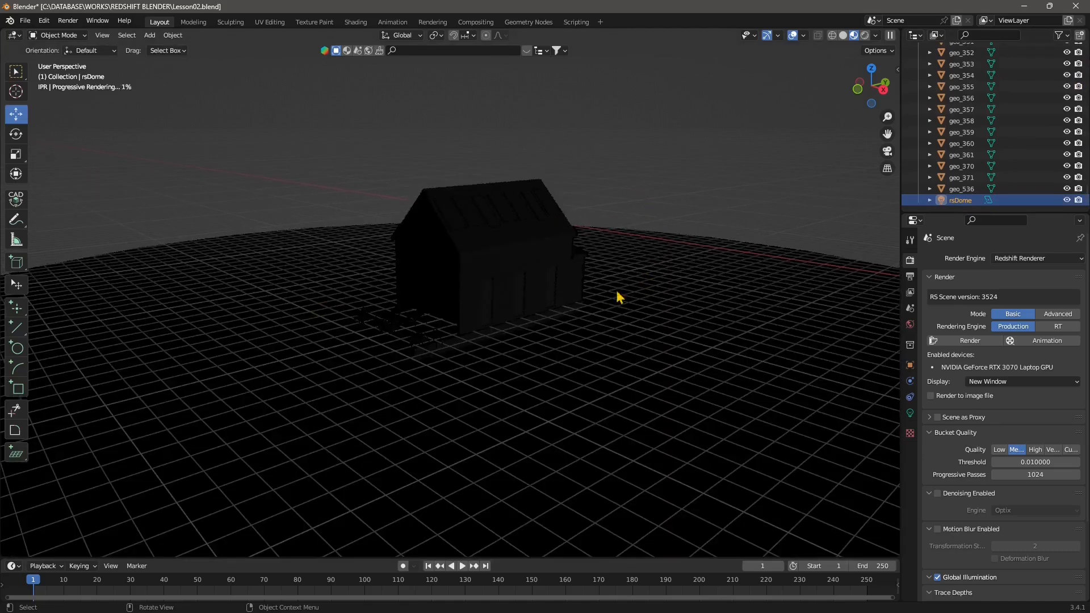
scroll(530, 309, "down", 6)
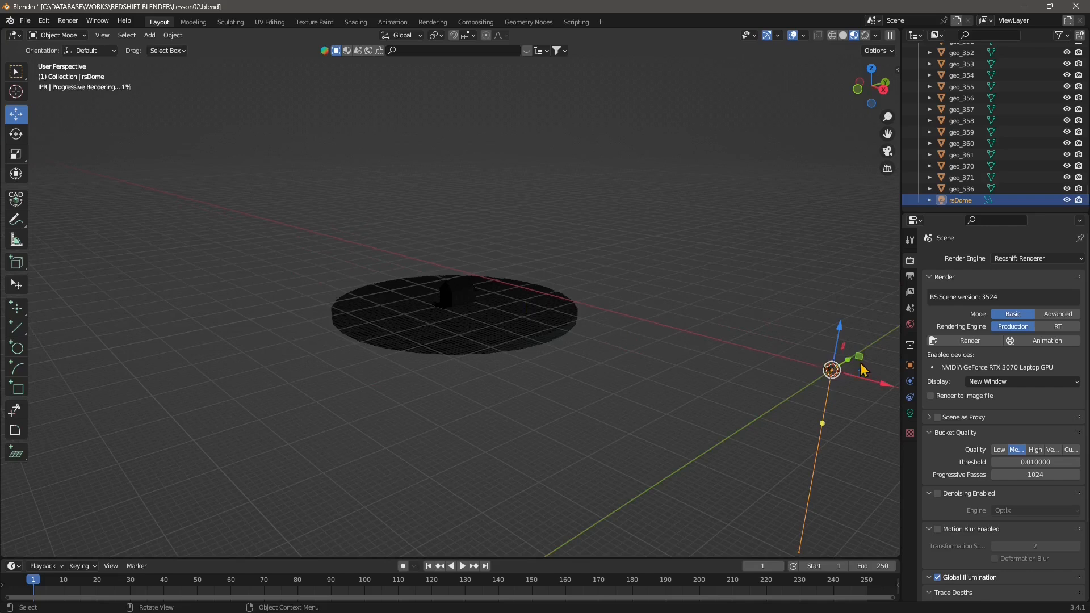
left_click_drag(840, 338, 610, 201)
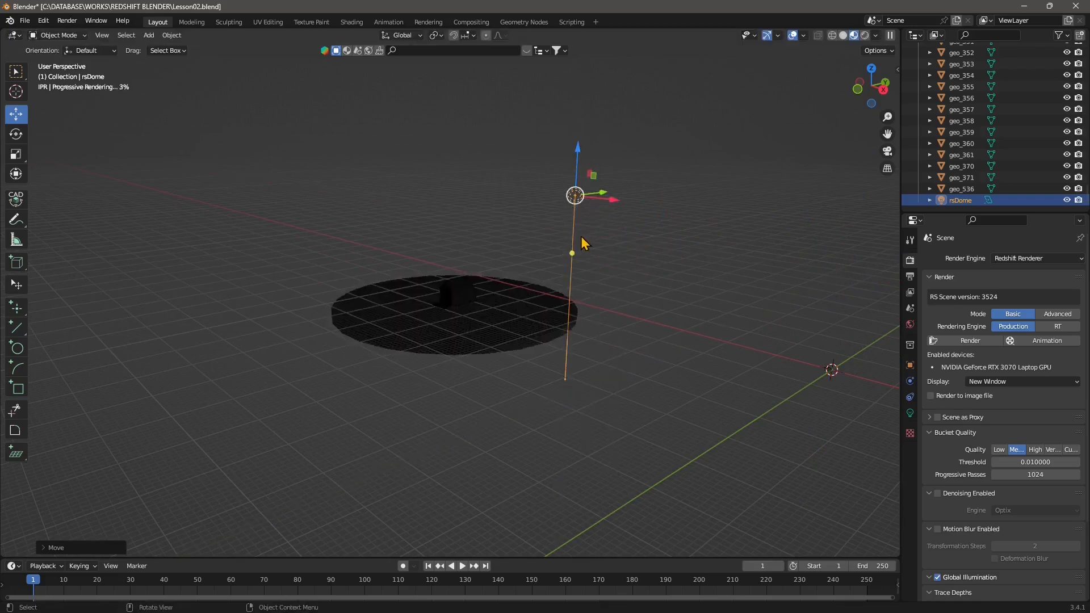
scroll(585, 238, "up", 2)
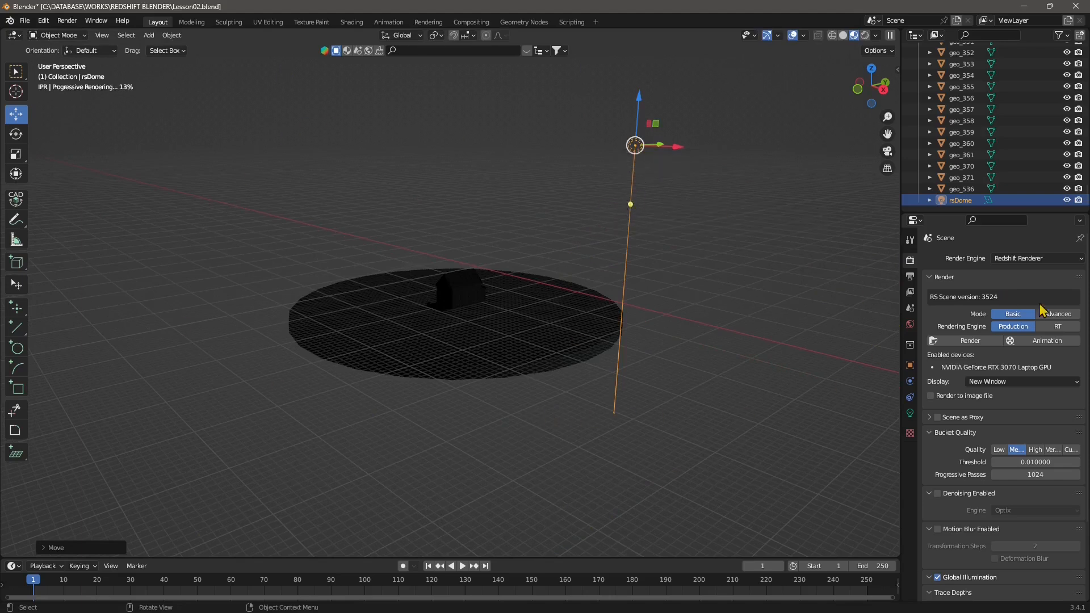
left_click(910, 413)
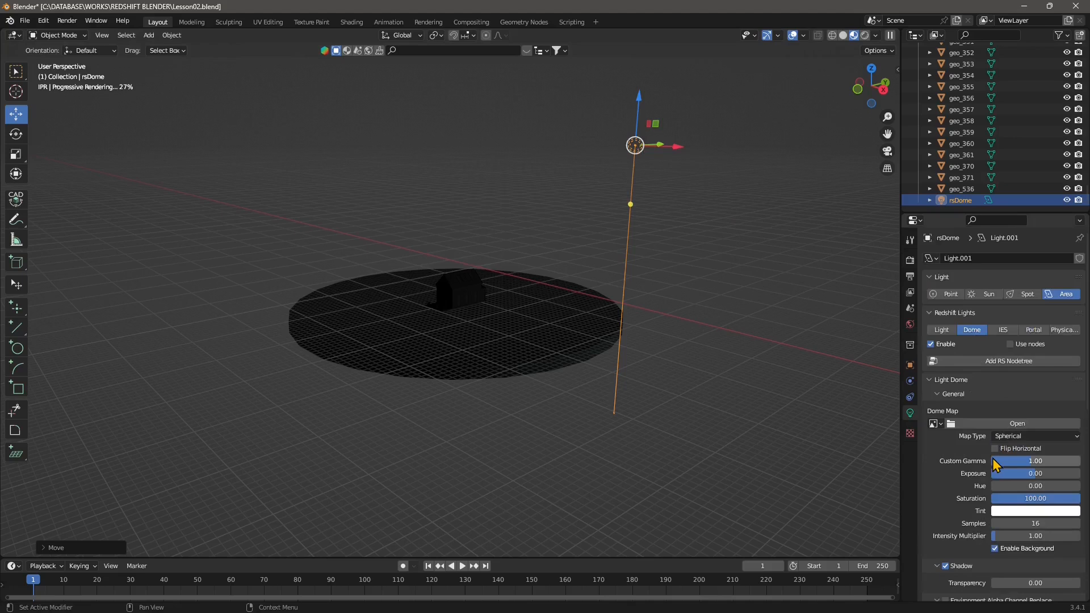
scroll(994, 460, "down", 1)
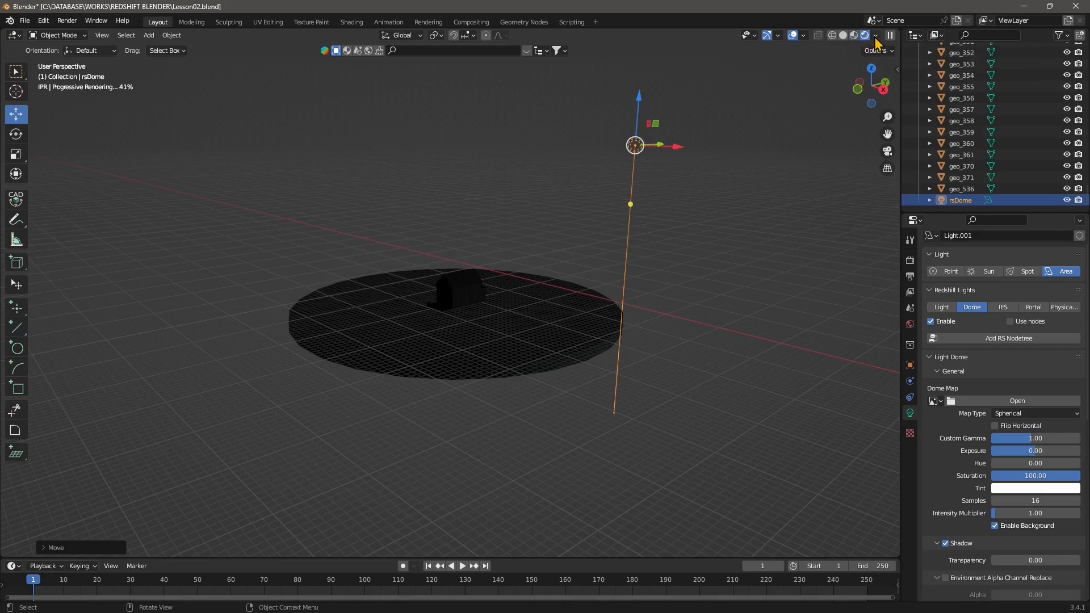
- Switch the Redshift rendering engine to RT and back to Production to compare the viewport render
left_click(910, 262)
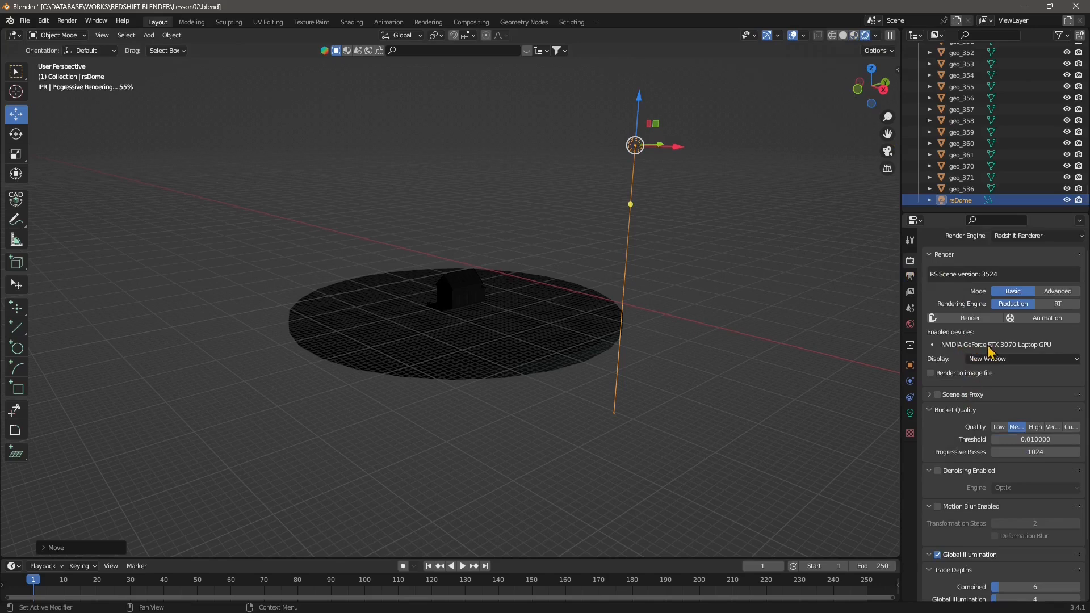
left_click(1045, 328)
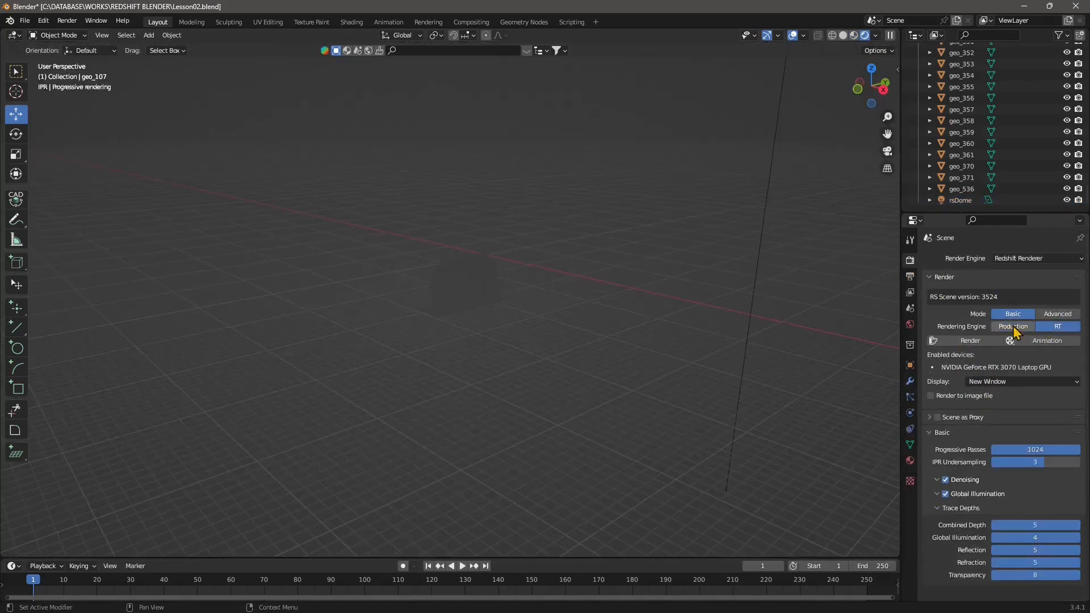
left_click(1013, 327)
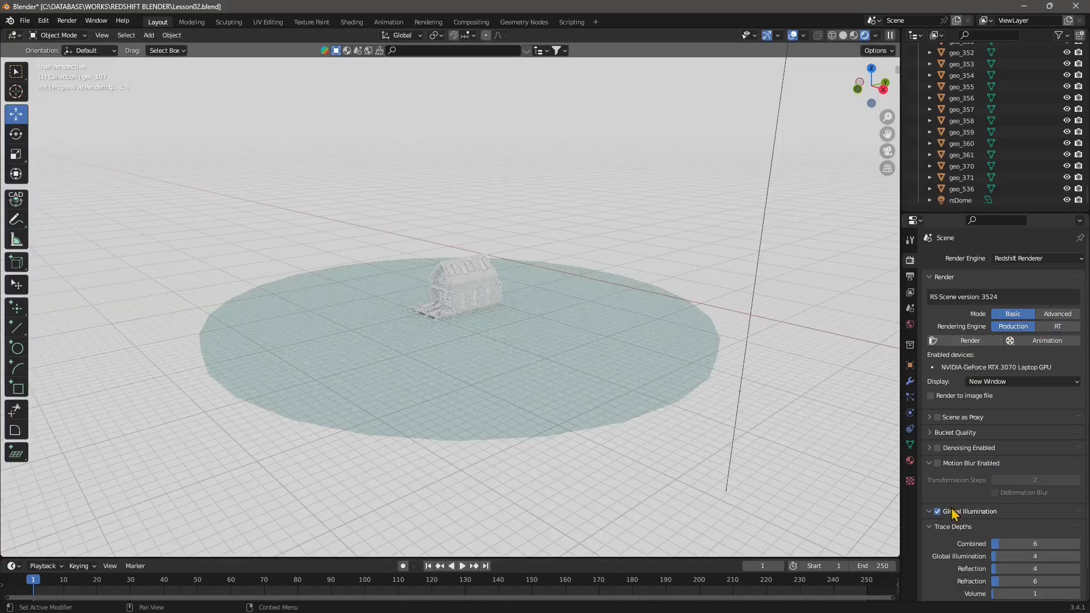
- Turn Global Illumination off and on again to compare its effect on the house
scroll(959, 508, "down", 1)
left_click(937, 492)
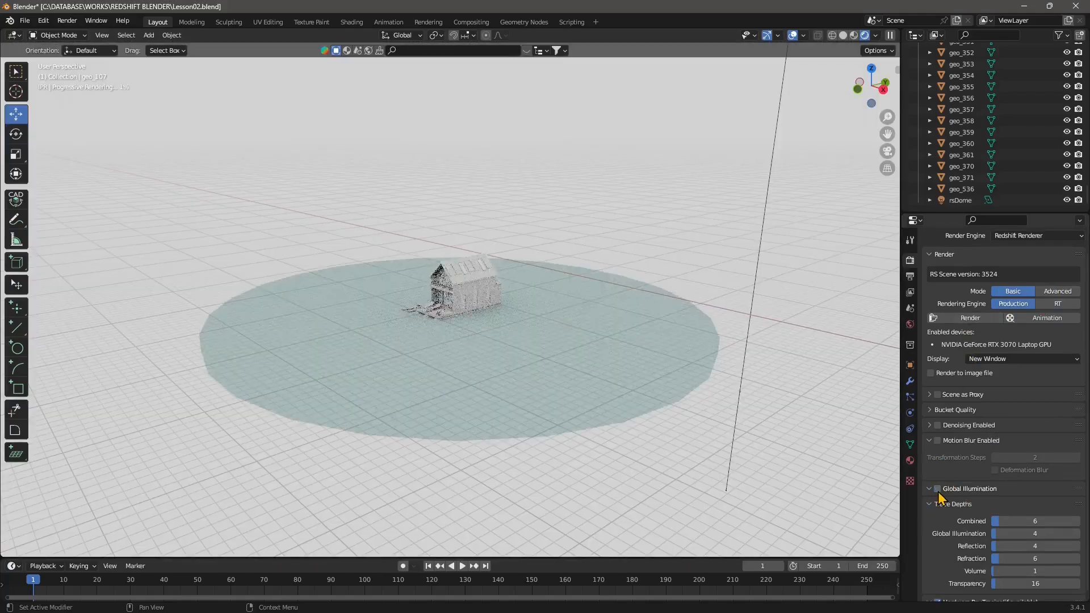
left_click(936, 492)
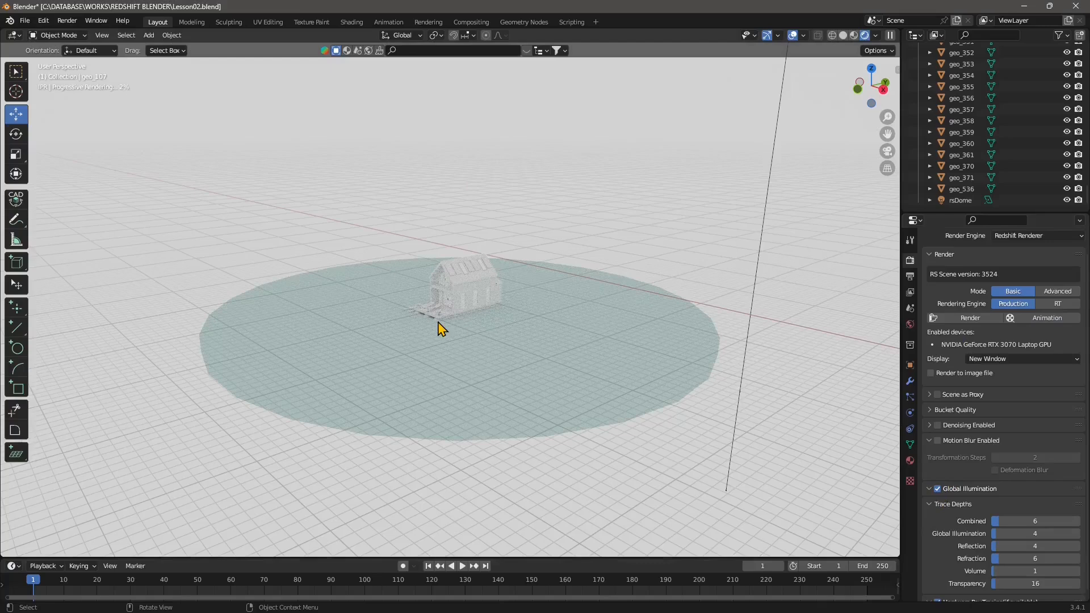
scroll(460, 308, "up", 1)
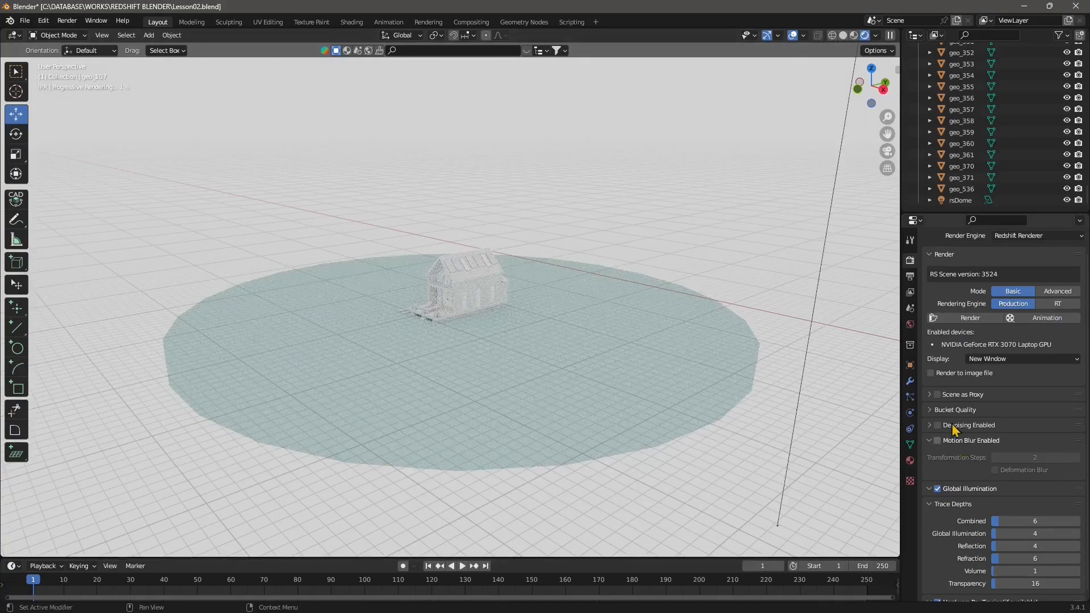
- Check the material settings of the selected geo_107 object and reselect the dome light
left_click(910, 461)
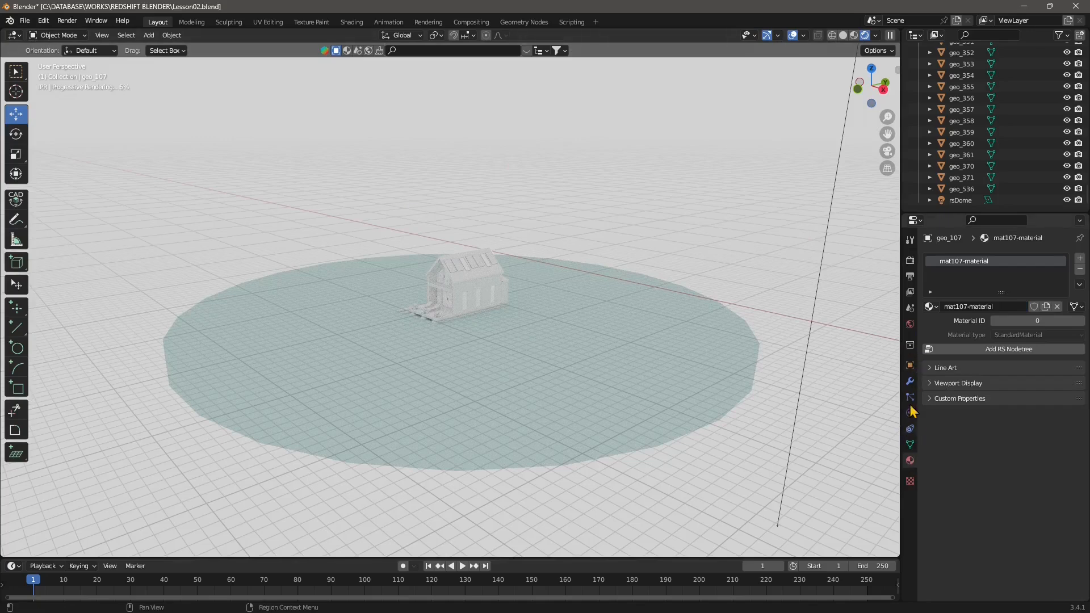
left_click(959, 204)
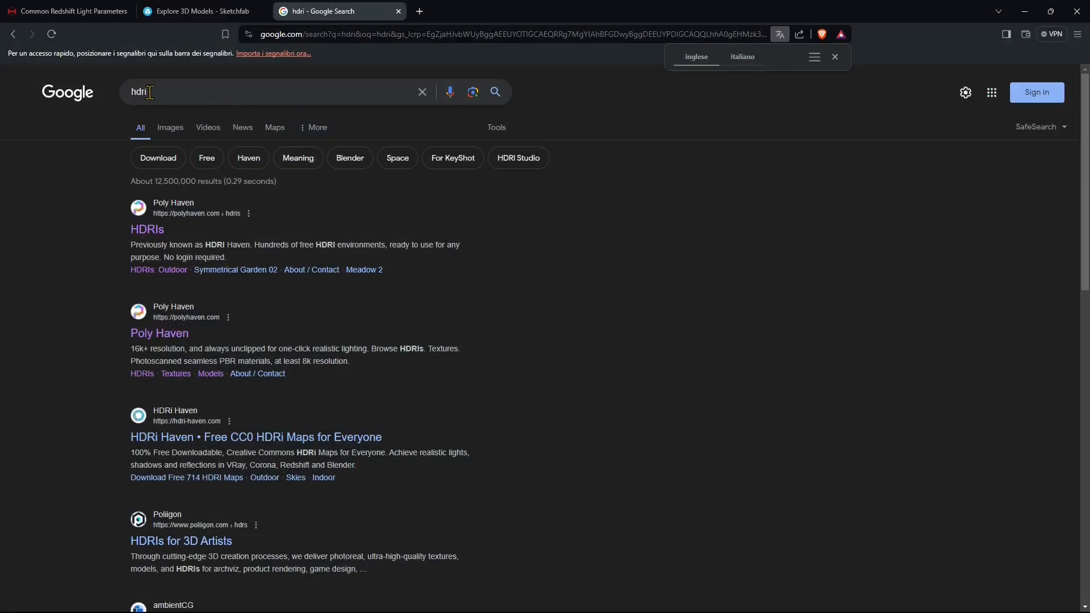
- Switch to the web browser and extend the Google query to "hdri ibl" without running the search
left_click(150, 93)
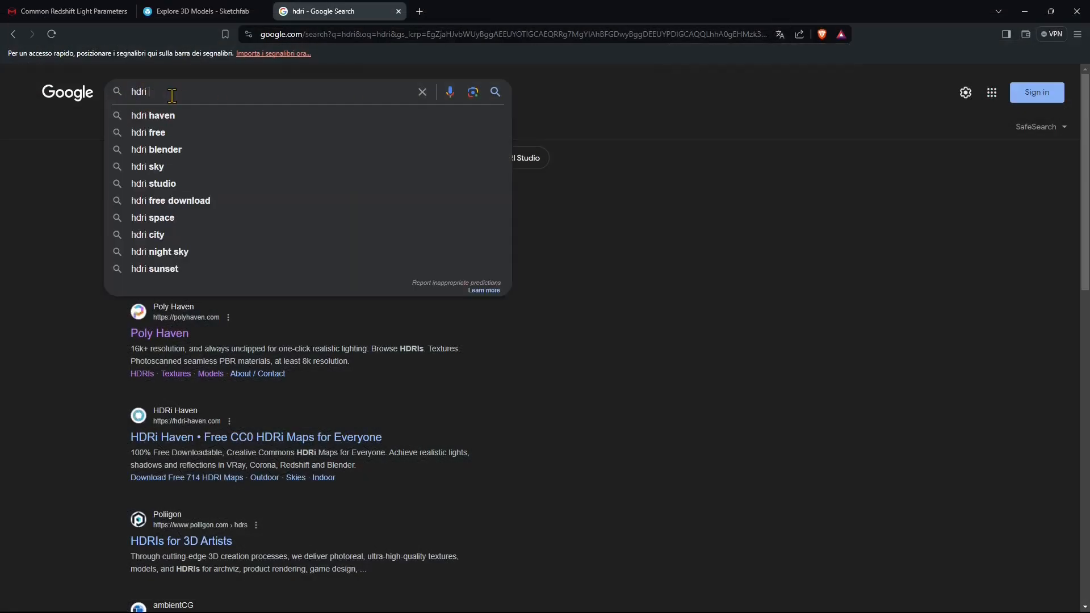
type("ibl")
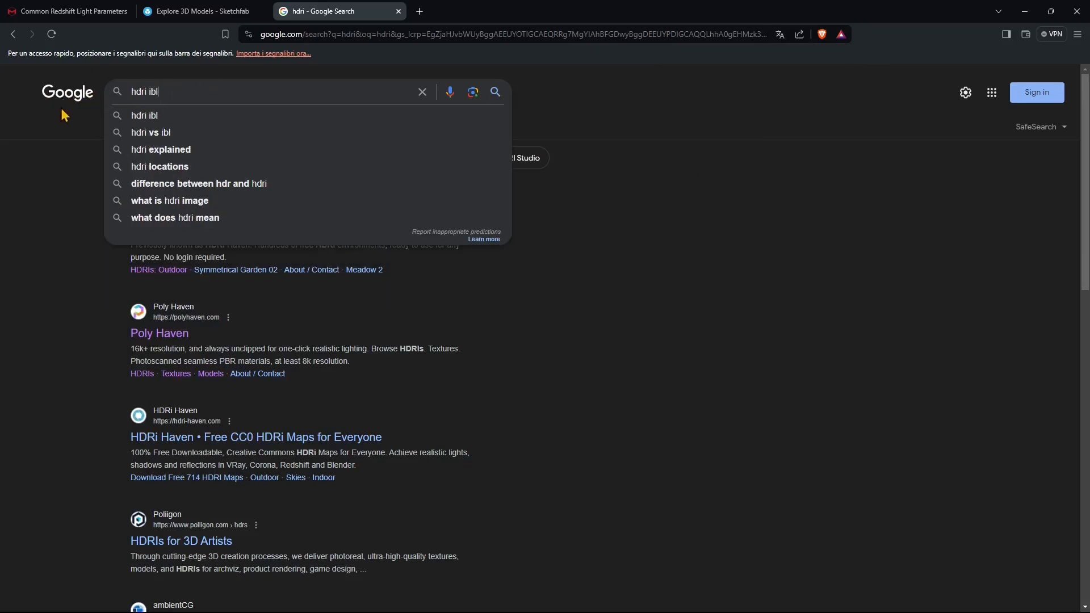
left_click(58, 166)
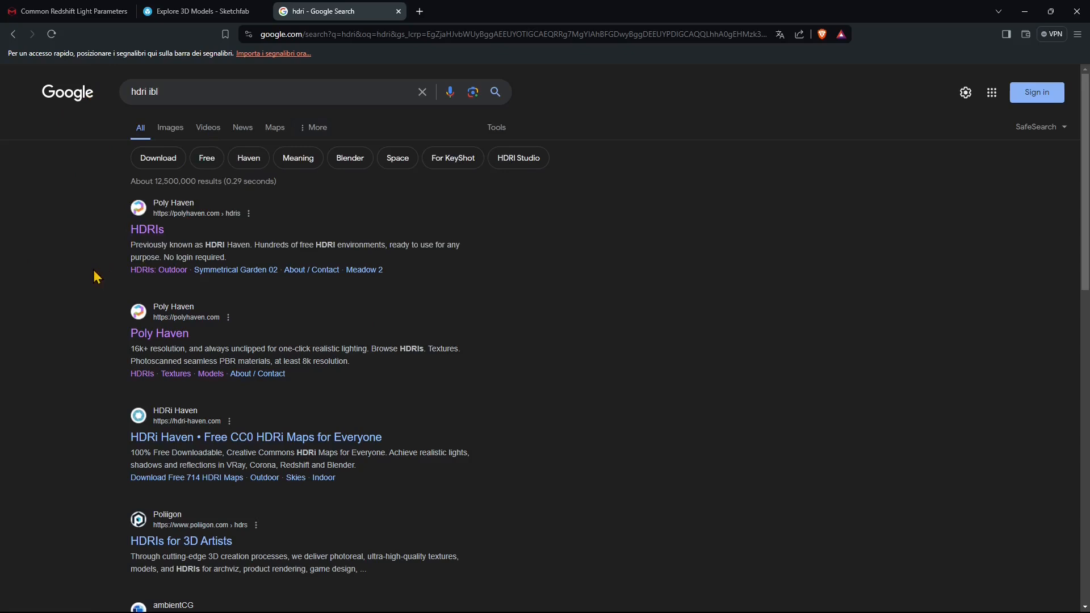
- Open the Poly Haven HDRIs page, accepting the data consent, and browse its Outdoor category and subcategories
left_click(159, 231)
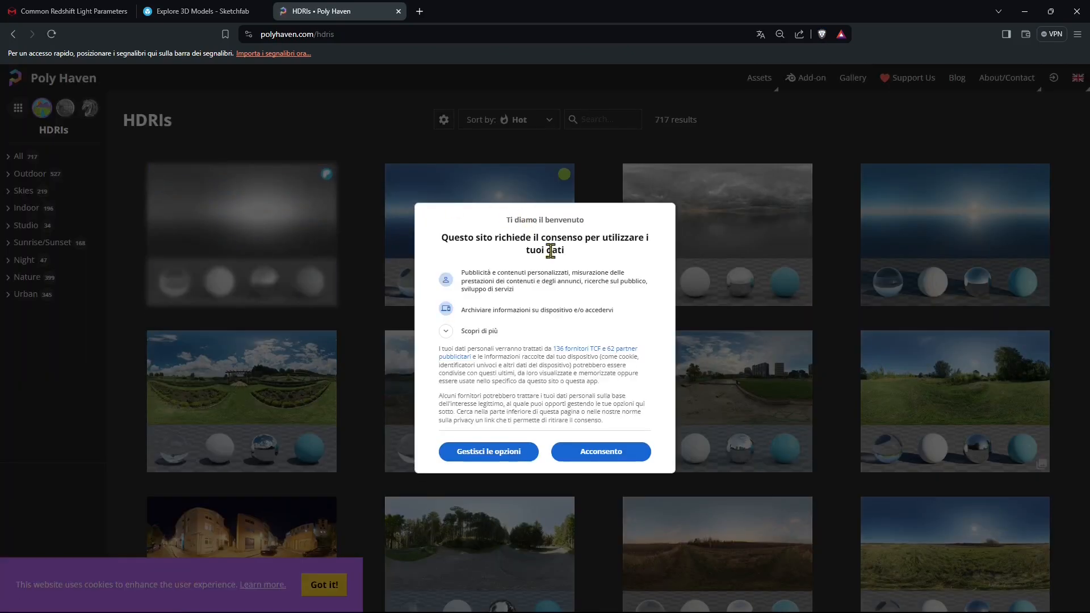
left_click(618, 452)
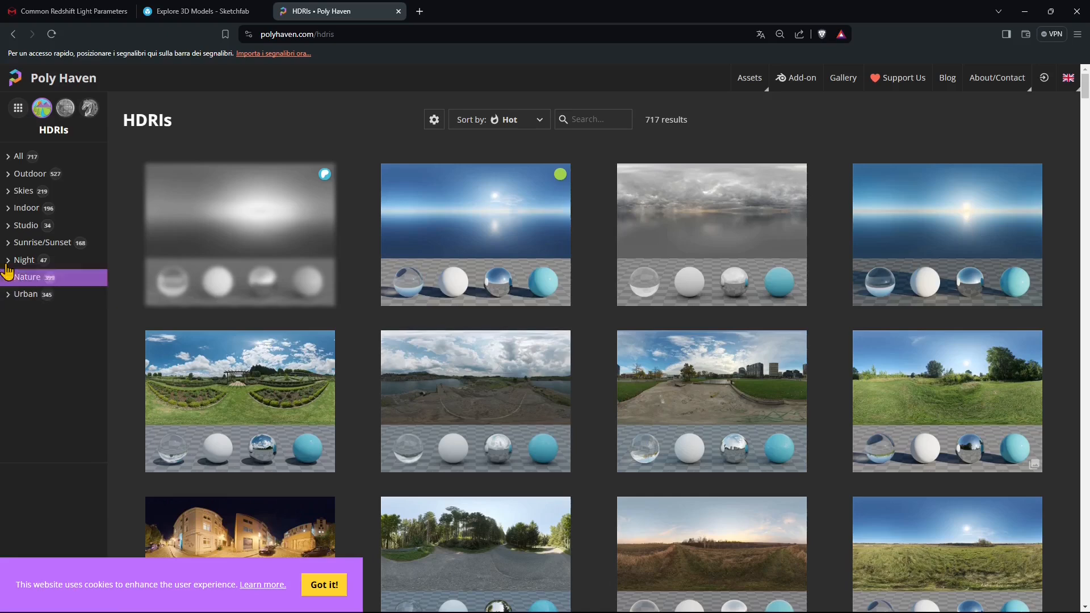
left_click(17, 175)
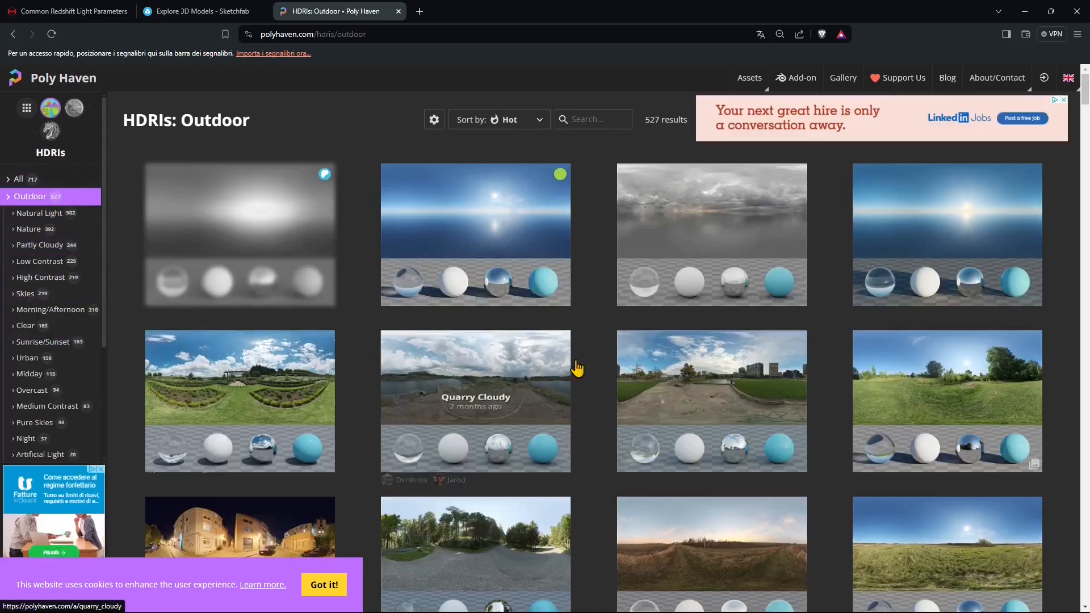
scroll(29, 277, "down", 1)
scroll(34, 317, "down", 2)
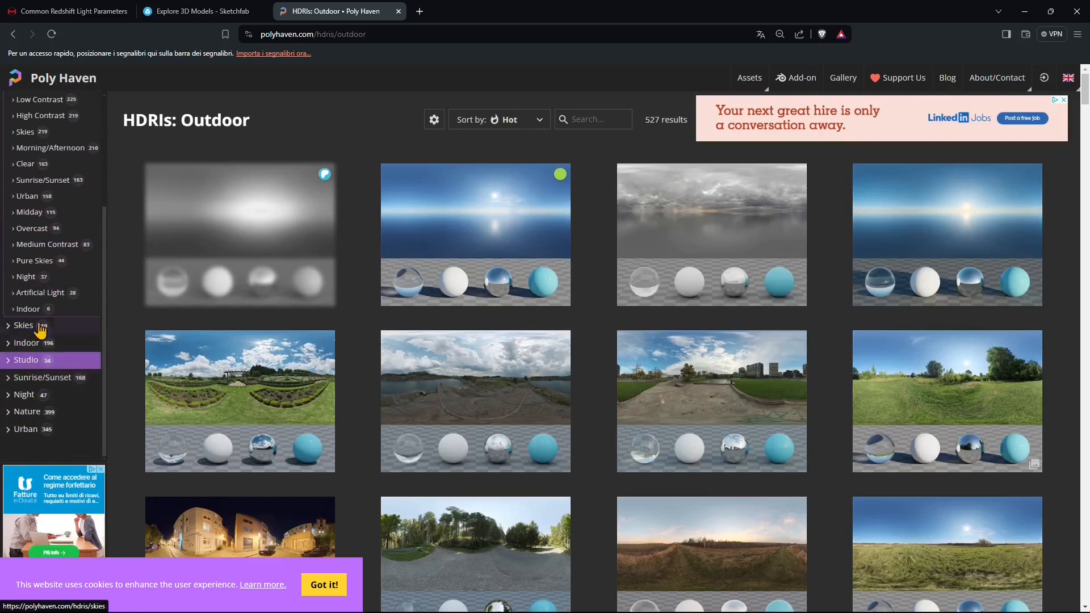
- Look through the Outdoor HDRIs and open the Autumn Field (Pure Sky) asset page
scroll(34, 352, "up", 2)
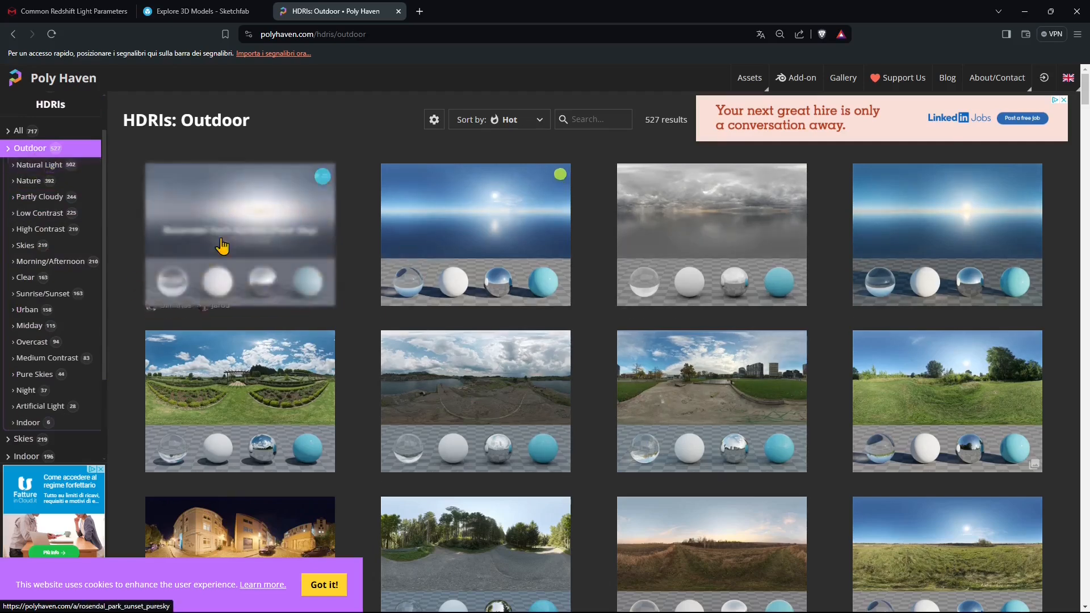
scroll(909, 284, "down", 2)
scroll(397, 369, "down", 1)
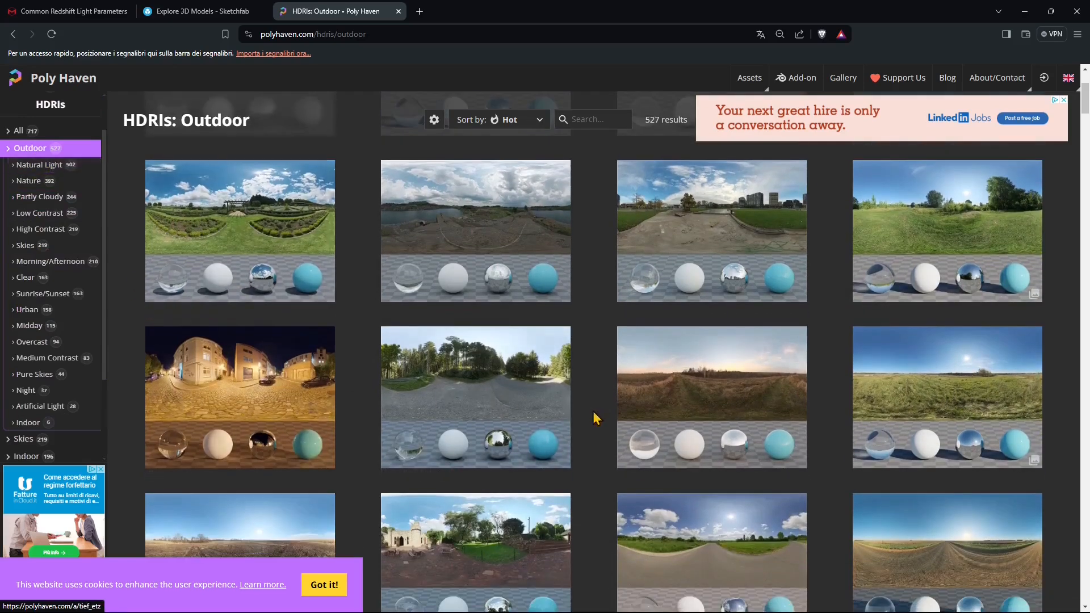
scroll(511, 454, "up", 3)
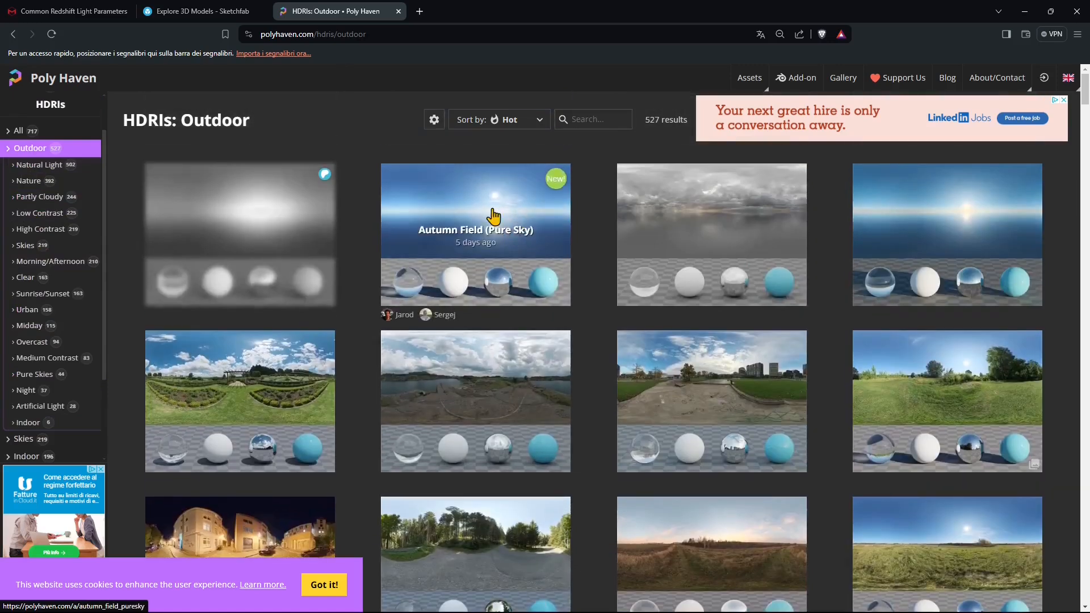
left_click(478, 210)
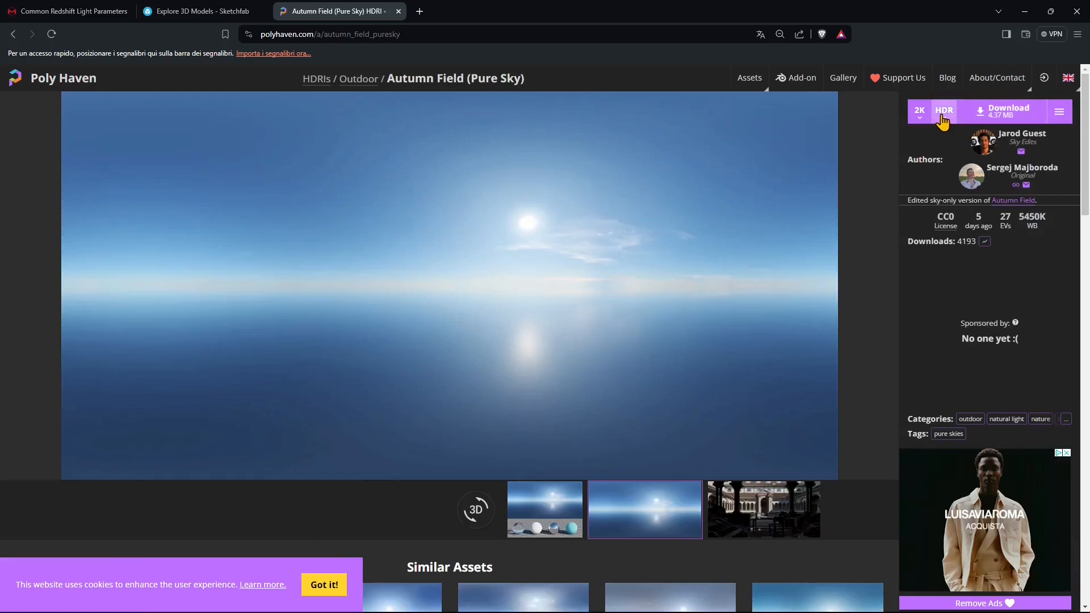
- Download the 2K HDR version of Autumn Field (Pure Sky) into the WORKS > REDSHIFT BLENDER folder
left_click(919, 111)
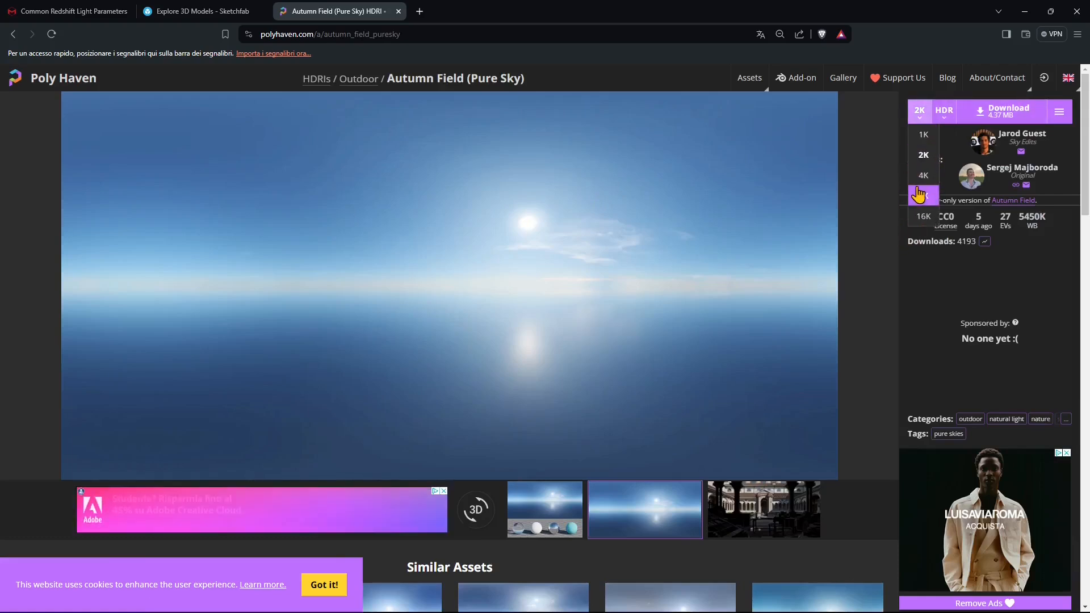
left_click(918, 155)
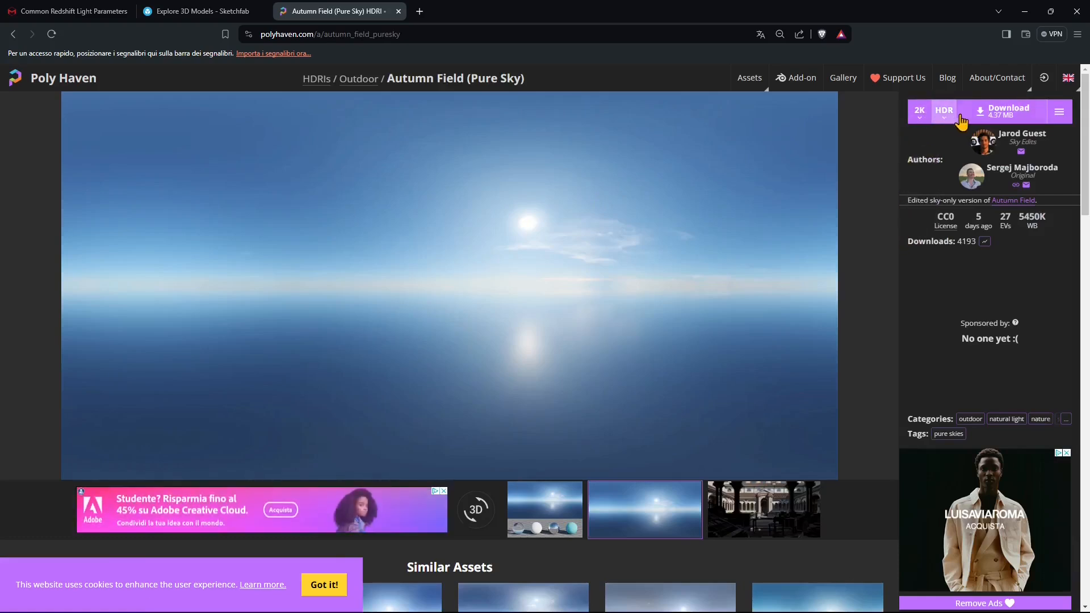
left_click(1015, 120)
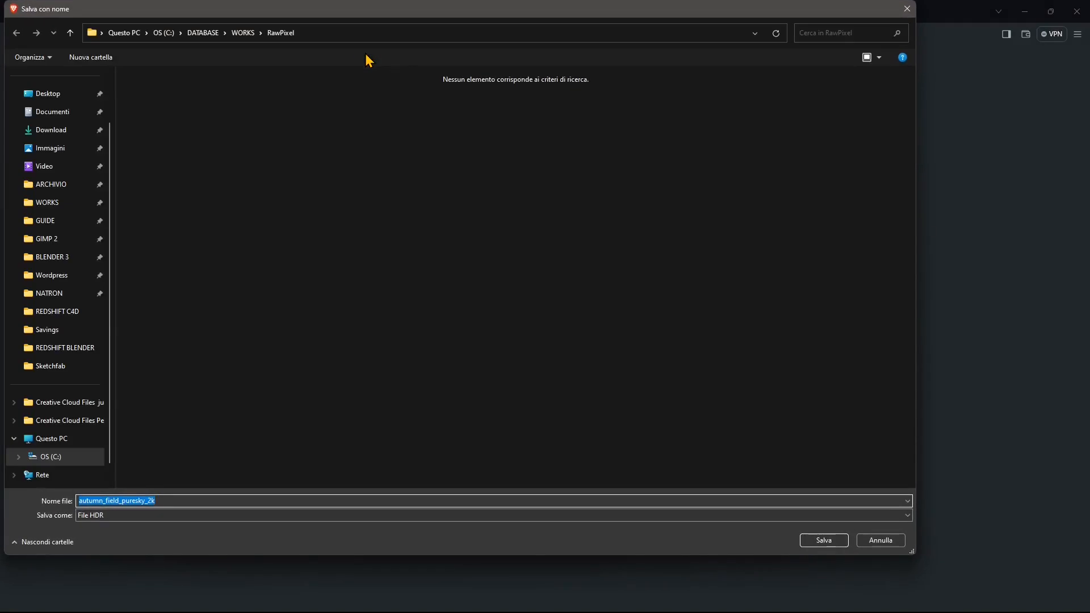
left_click(244, 32)
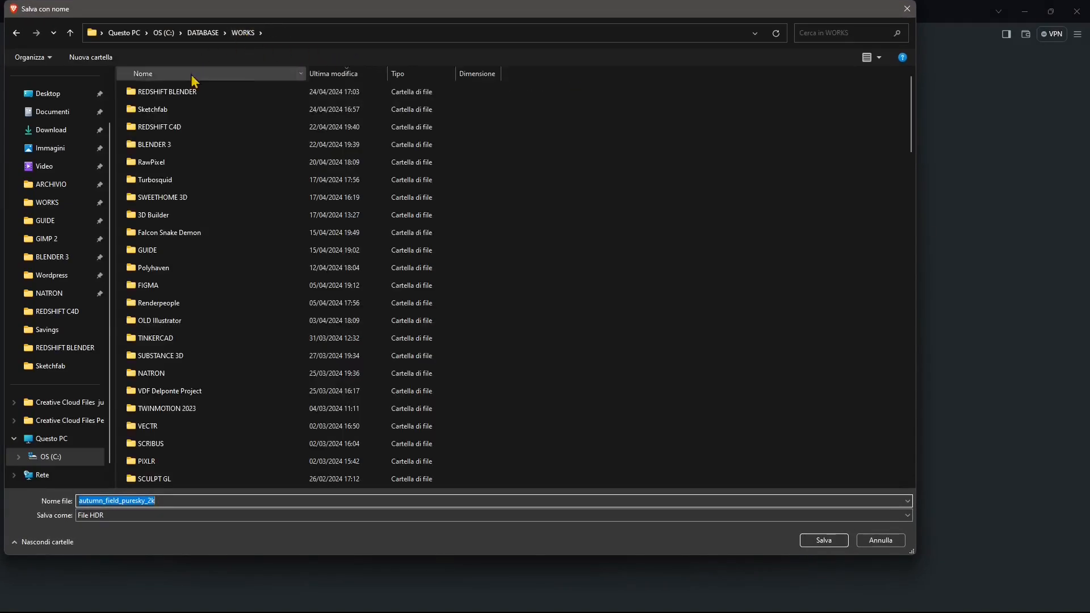
double_click(181, 97)
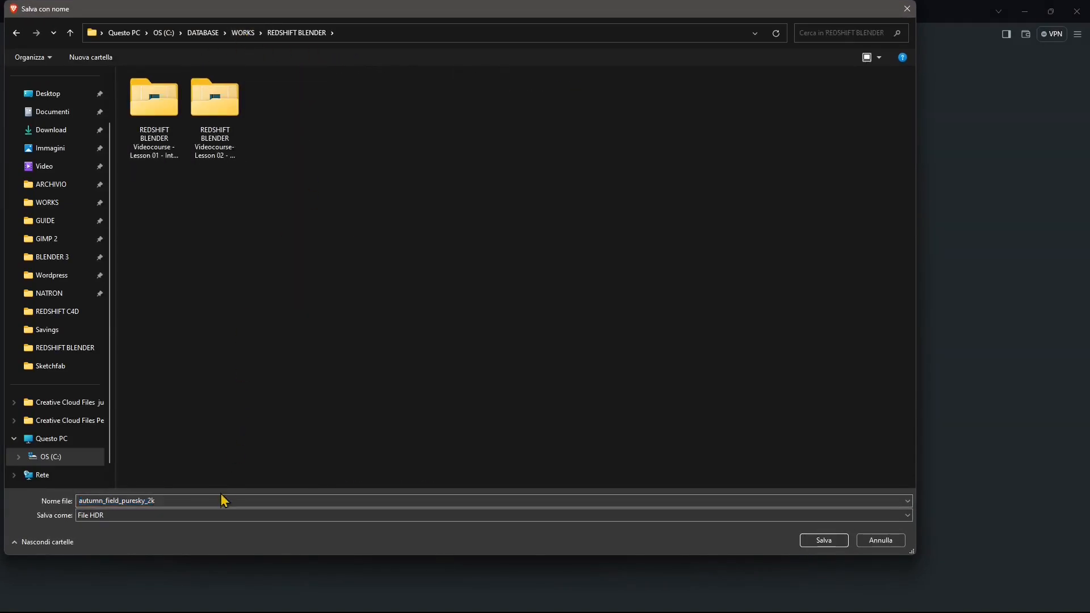
left_click(824, 540)
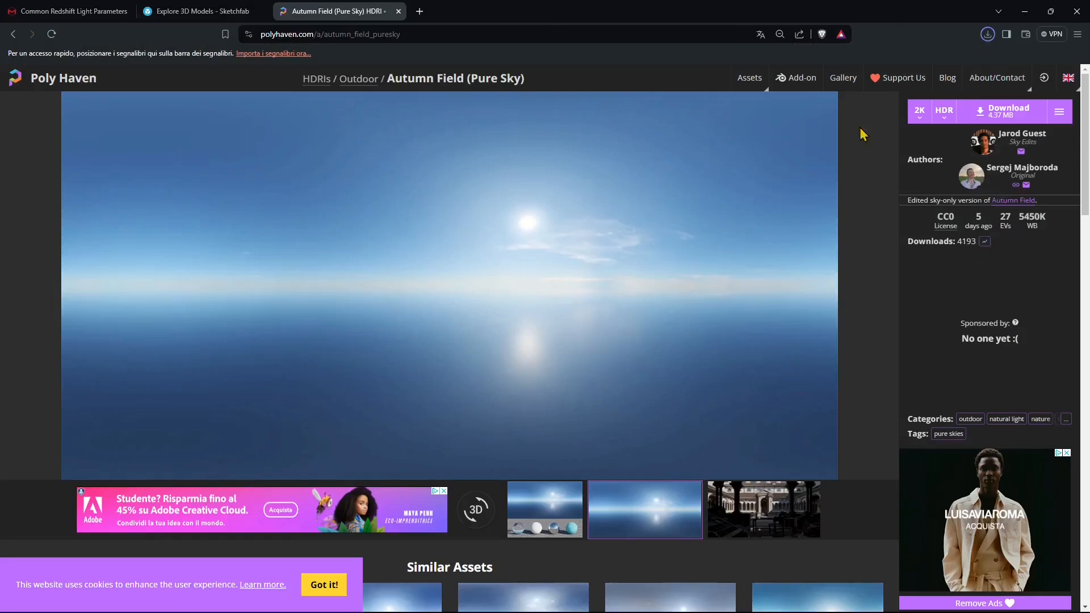
- Switch back to Blender and add a Redshift dome light to the scene
left_click(1025, 13)
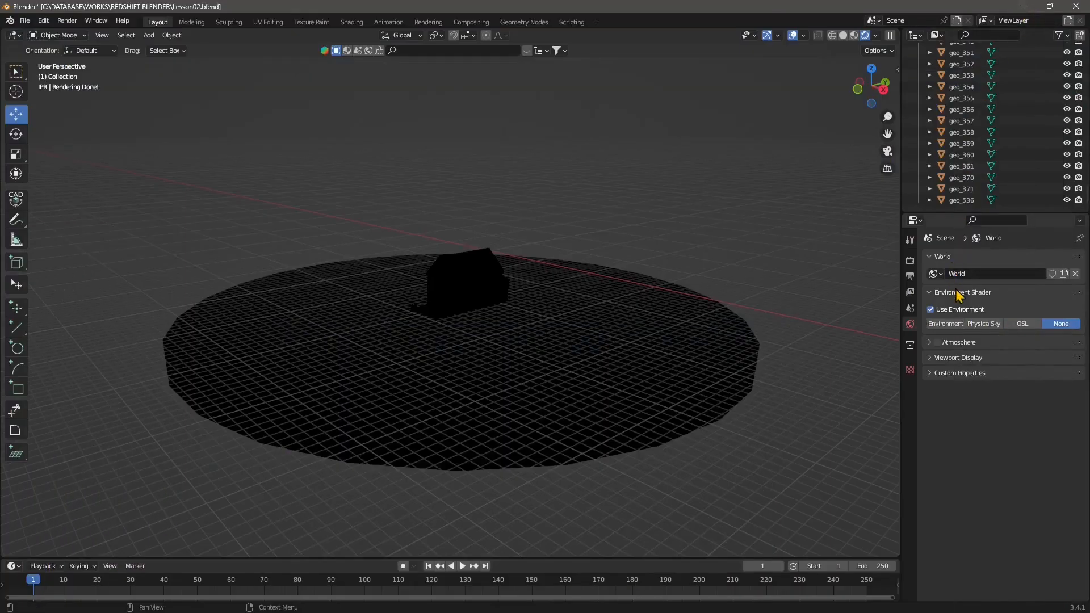
left_click(149, 35)
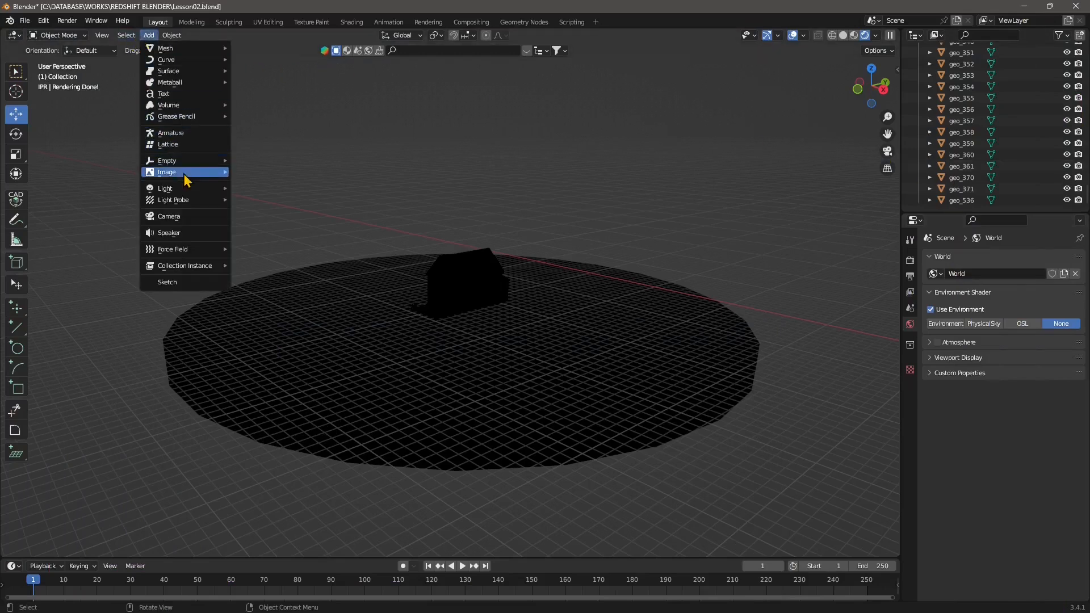
mouse_move(188, 193)
left_click(266, 232)
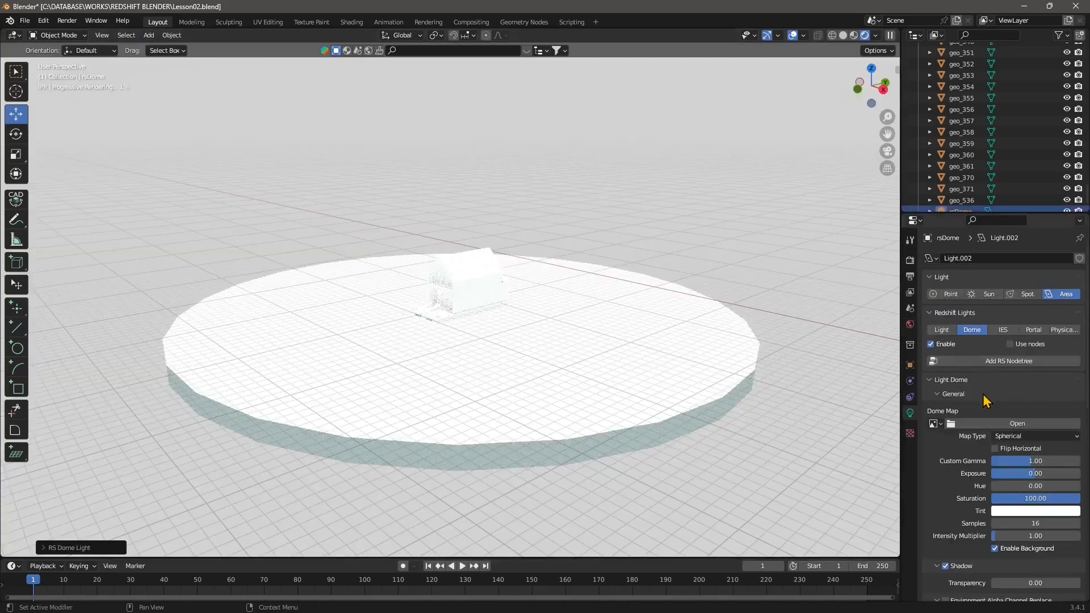
- Set the dome light's intensity multiplier to 0.1
scroll(935, 489, "down", 1)
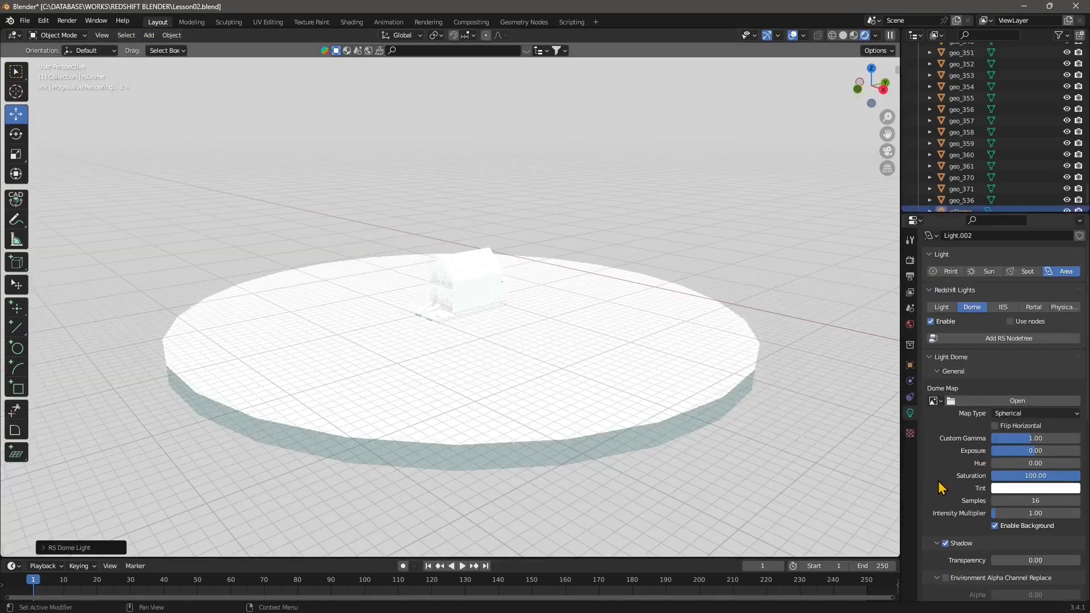
left_click(1029, 511)
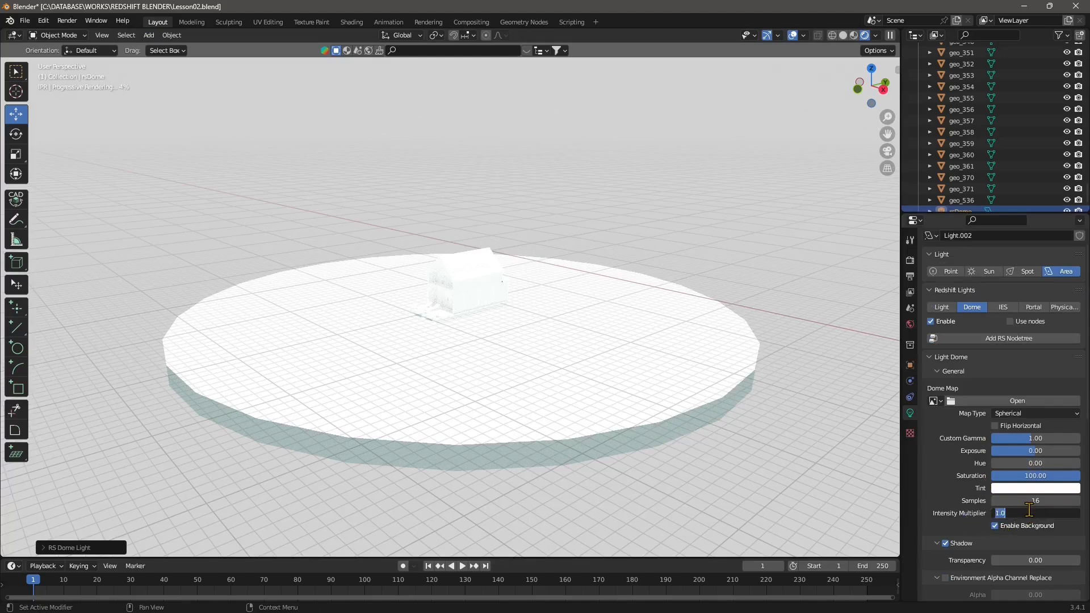
type("0.1")
key("Return")
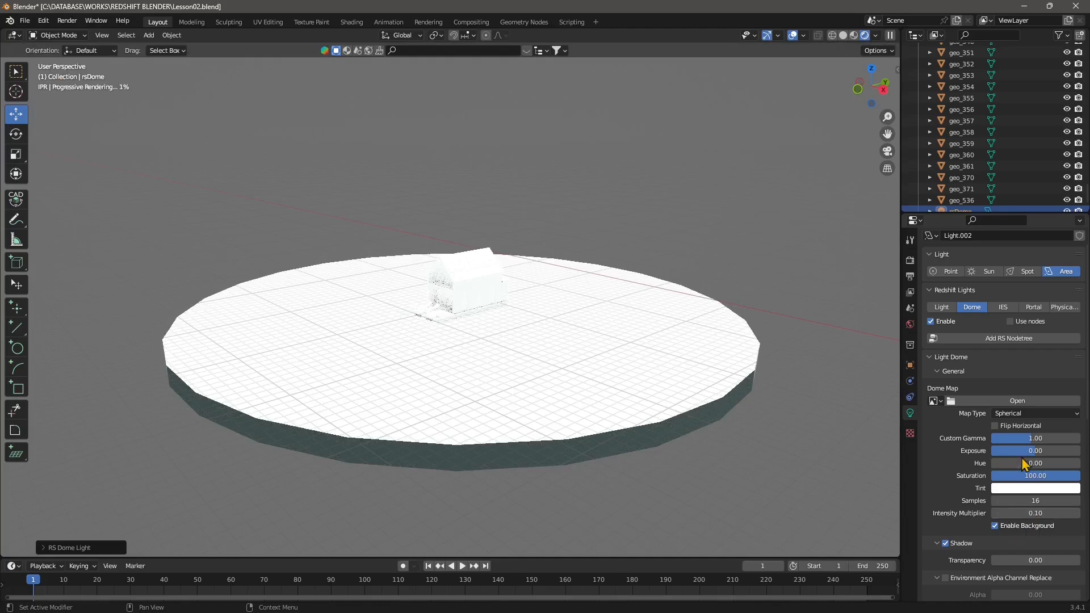
- Load autumn_field_puresky_2k.hdr as the dome light's map and inspect the lighting on the house up close
left_click(1021, 401)
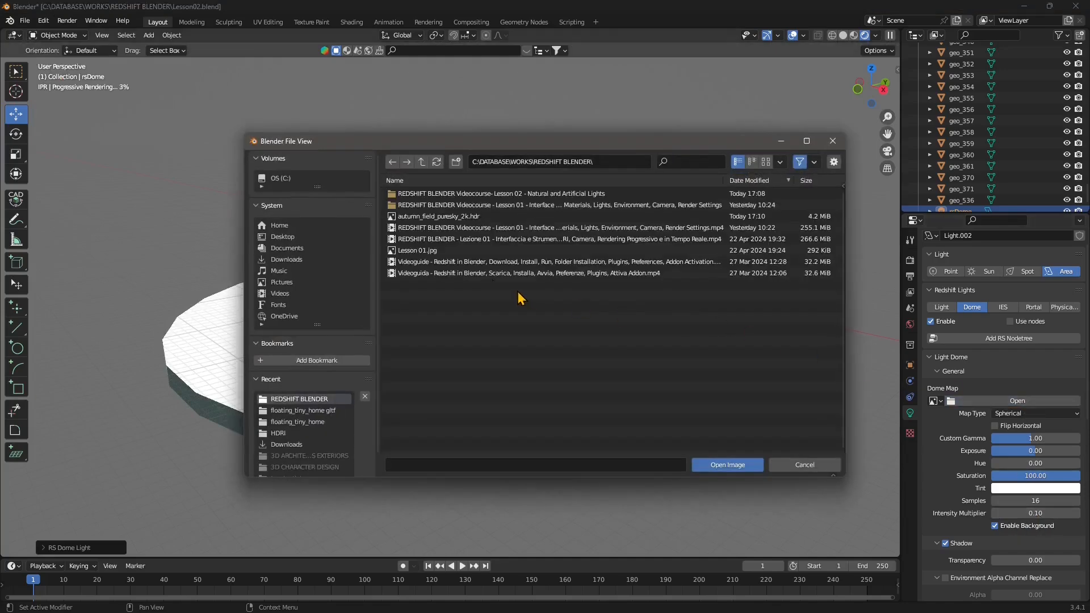
left_click(457, 216)
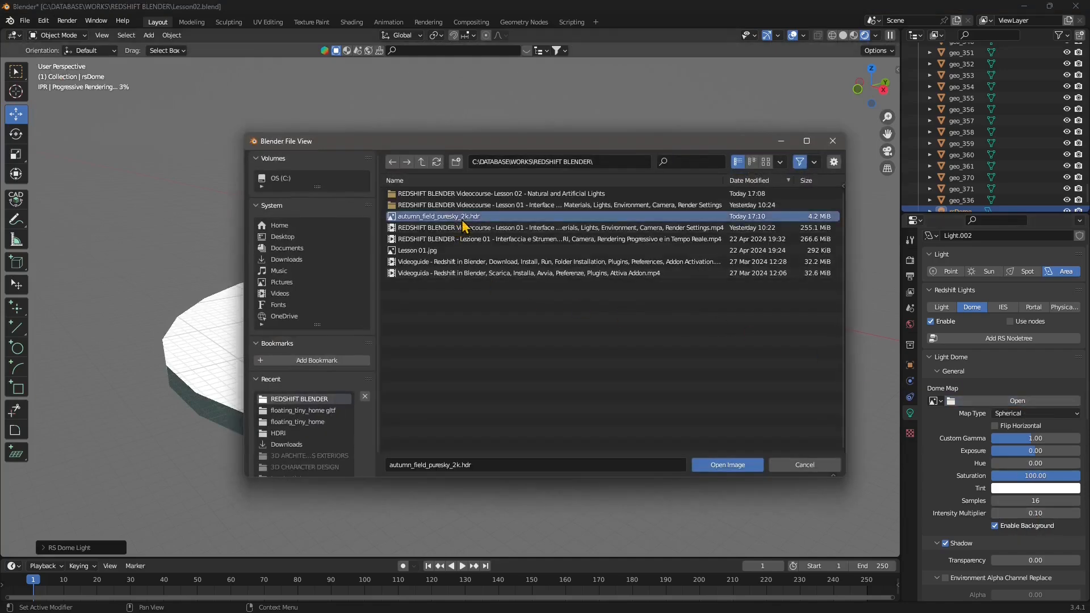
left_click(742, 466)
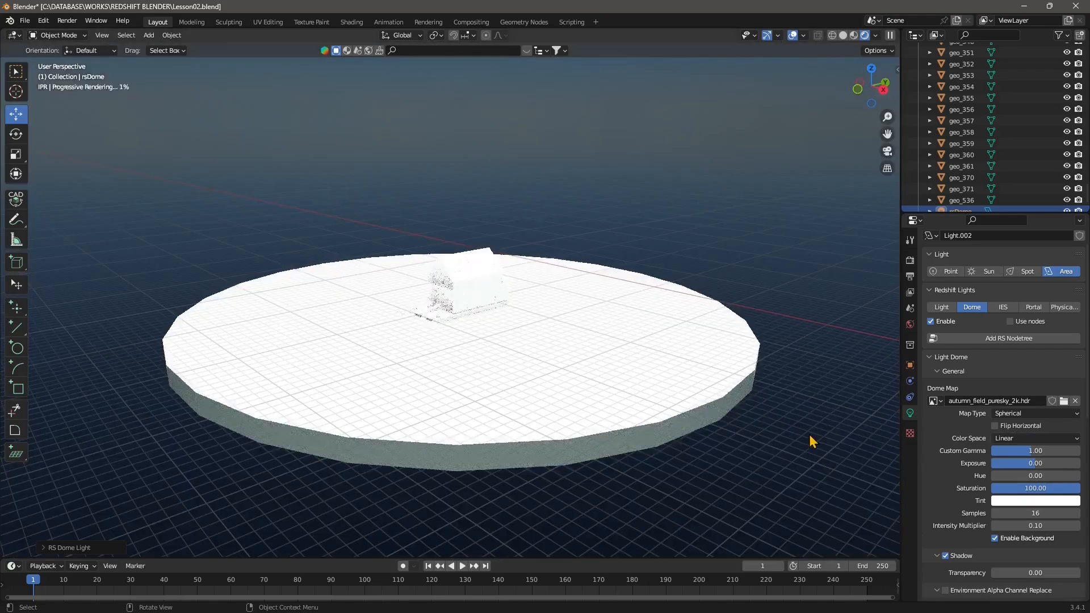
scroll(518, 306, "up", 6)
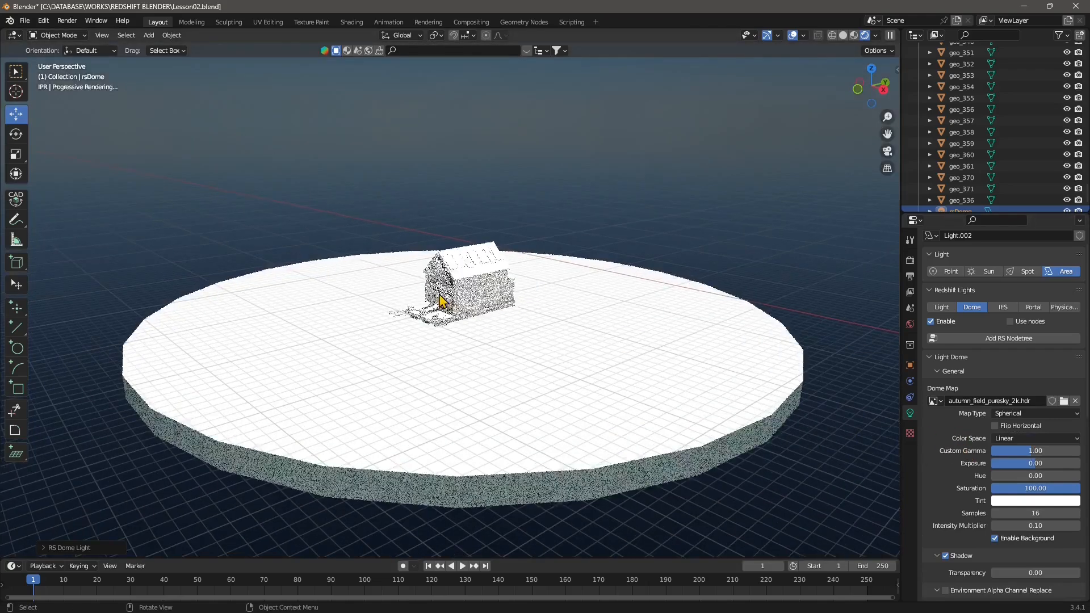
scroll(467, 272, "up", 1)
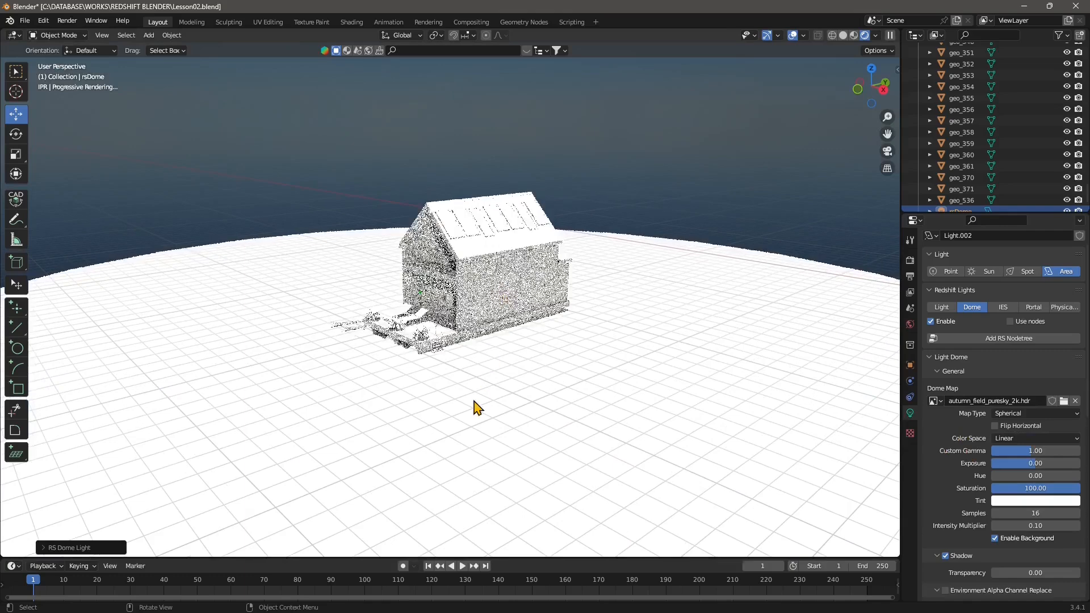
middle_click_drag(478, 401, 545, 391, "alt")
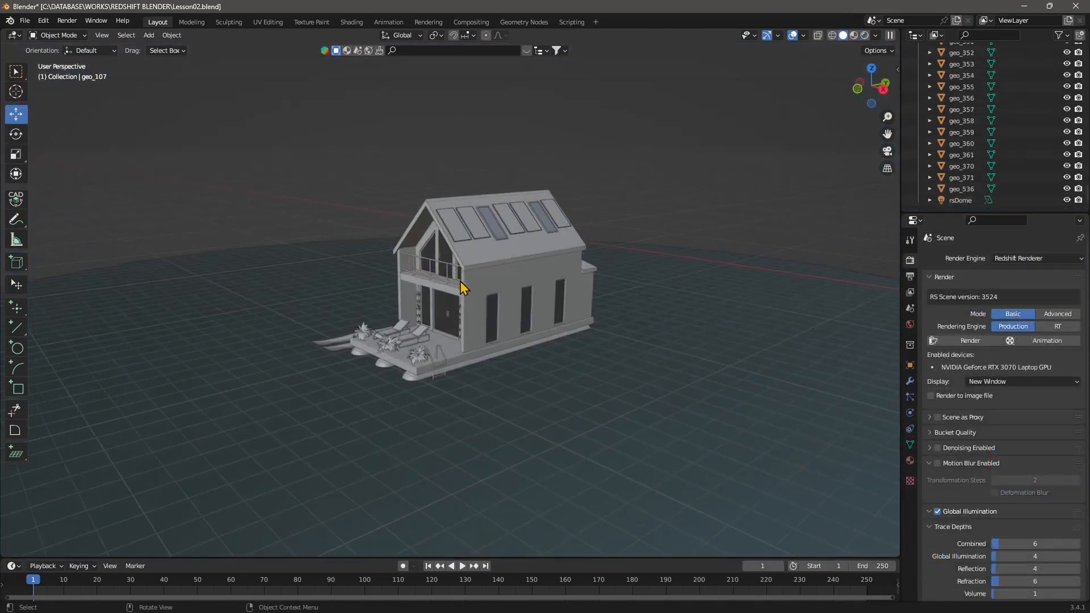
- Compare the house in wireframe and solid viewport shading, and return the viewport to the live Redshift render
left_click(831, 36)
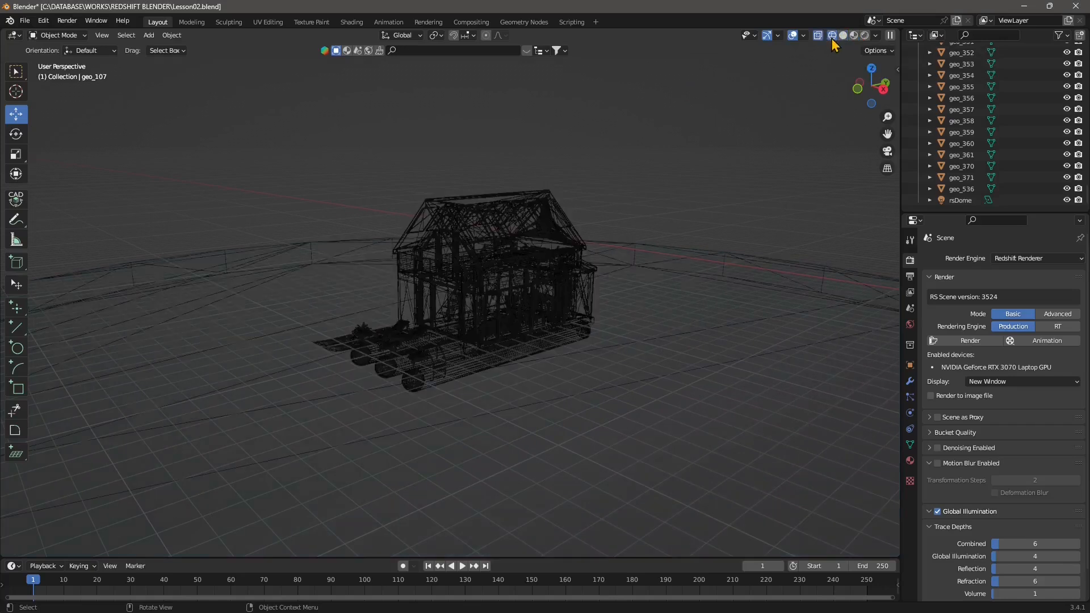
left_click(844, 36)
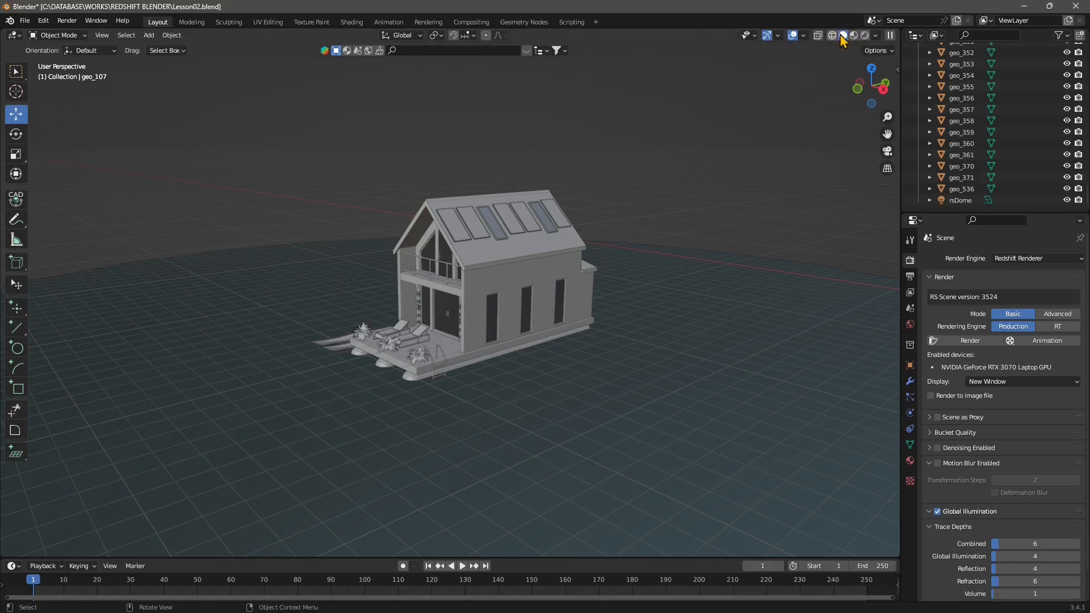
left_click(864, 35)
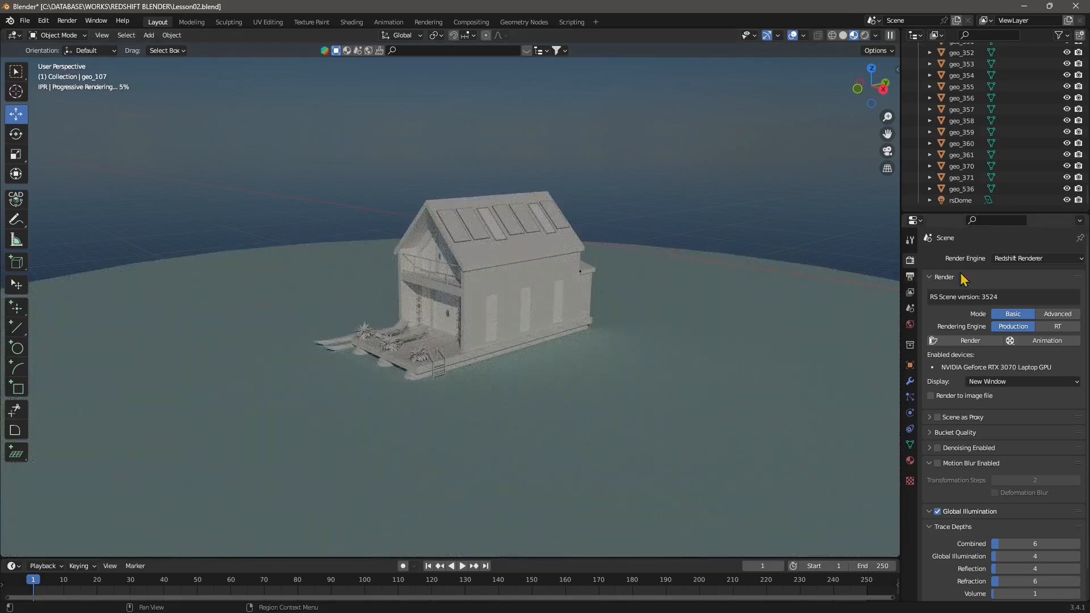
- Switch the render engine to Eevee to compare the house's materials, and restore Redshift Renderer
left_click(1015, 259)
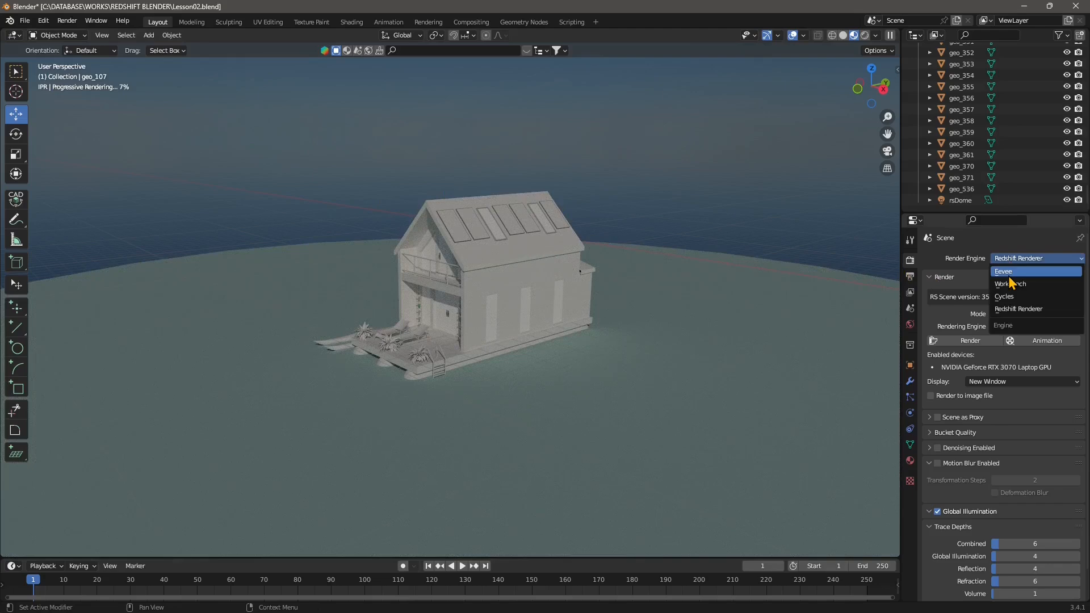
left_click(998, 271)
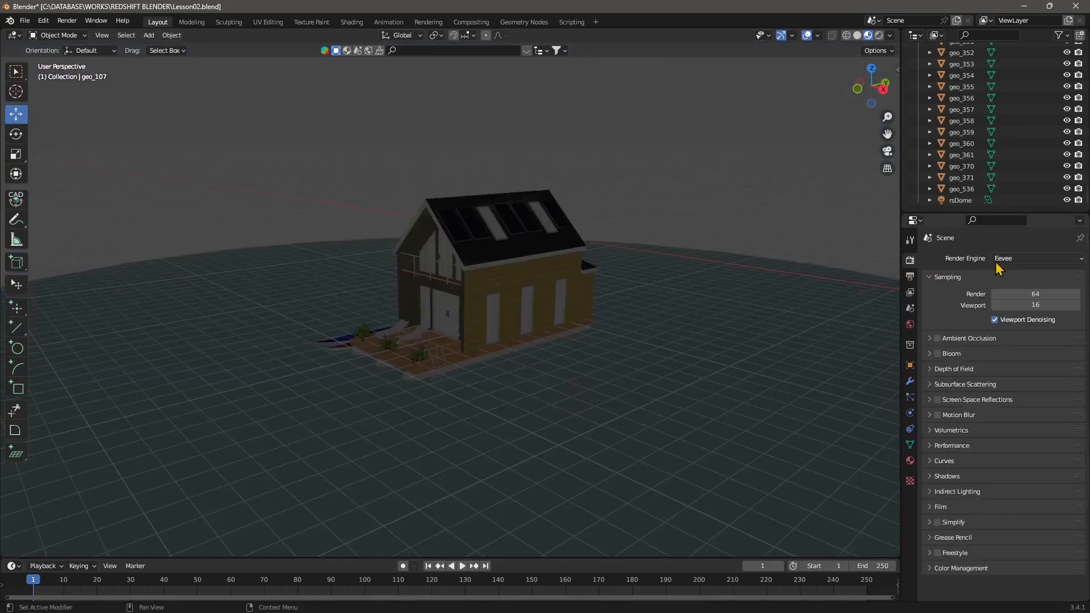
left_click(1014, 259)
left_click(1007, 311)
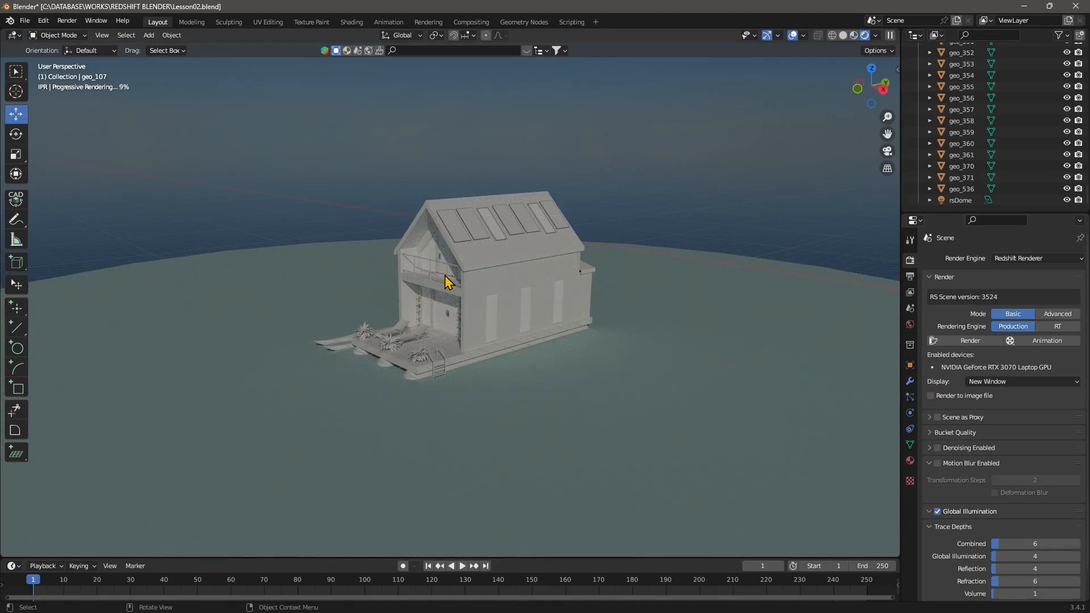
- Select the house's roof object and its mat107-material slot in the material settings
scroll(547, 274, "up", 2)
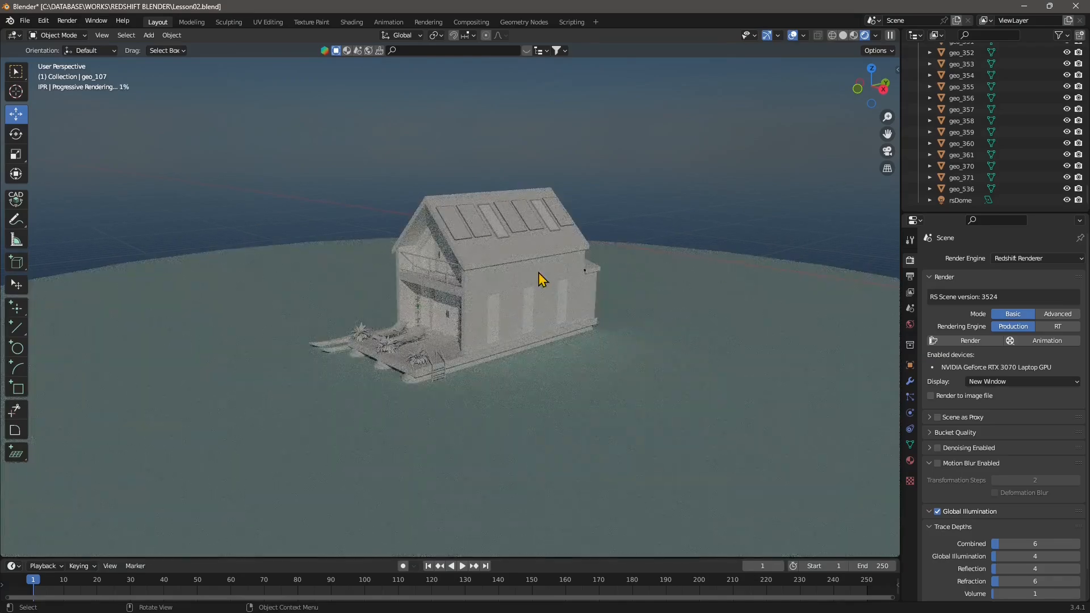
scroll(546, 276, "up", 1)
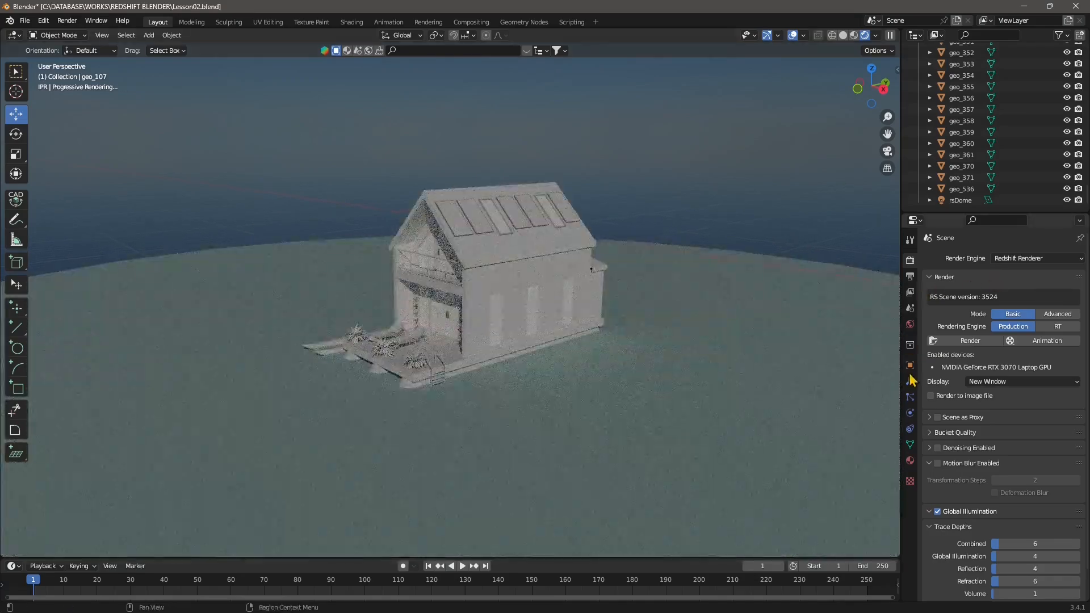
left_click(910, 460)
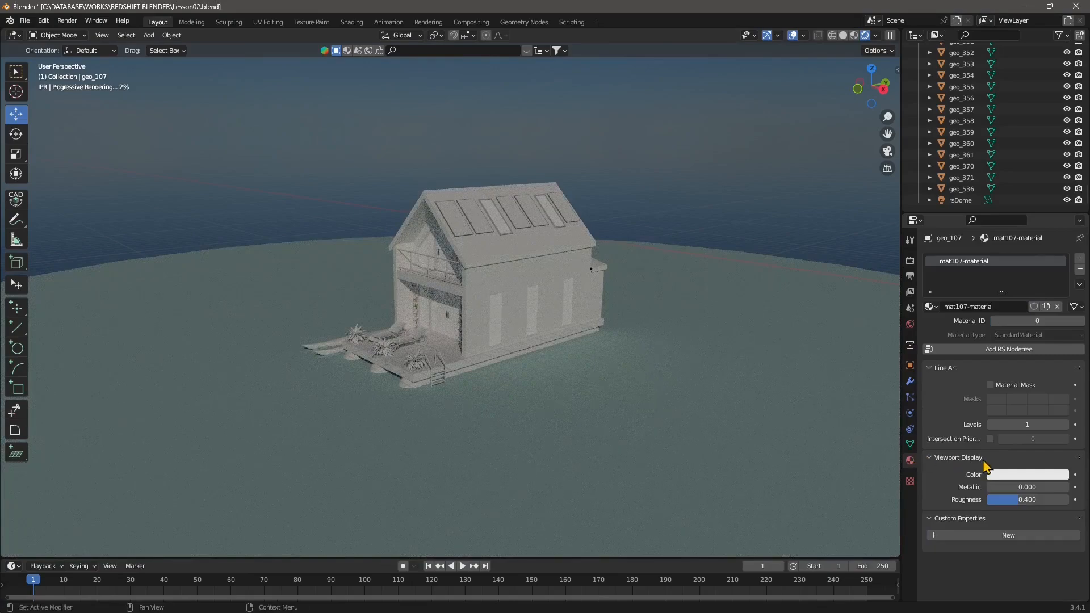
left_click(482, 253)
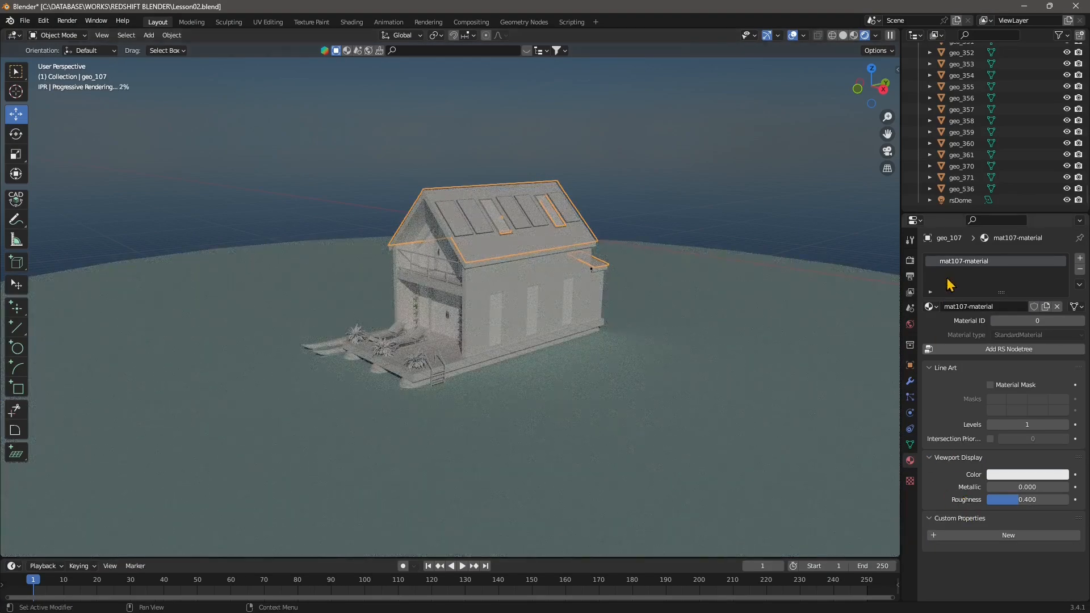
left_click(963, 262)
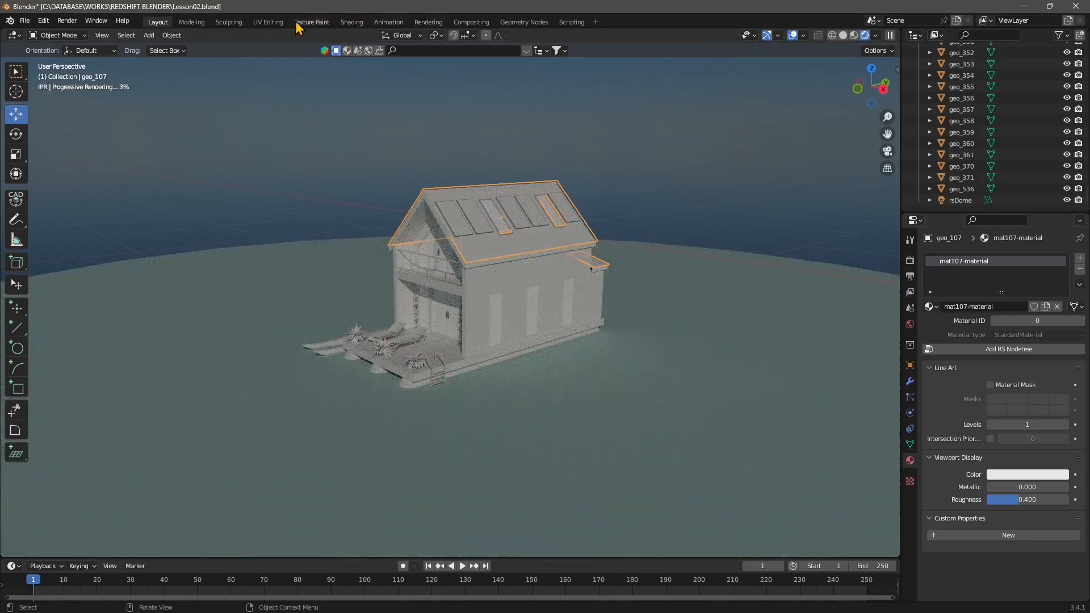
- Switch to the Shading workspace and frame the selected roof so the whole house shows from the front corner
left_click(351, 22)
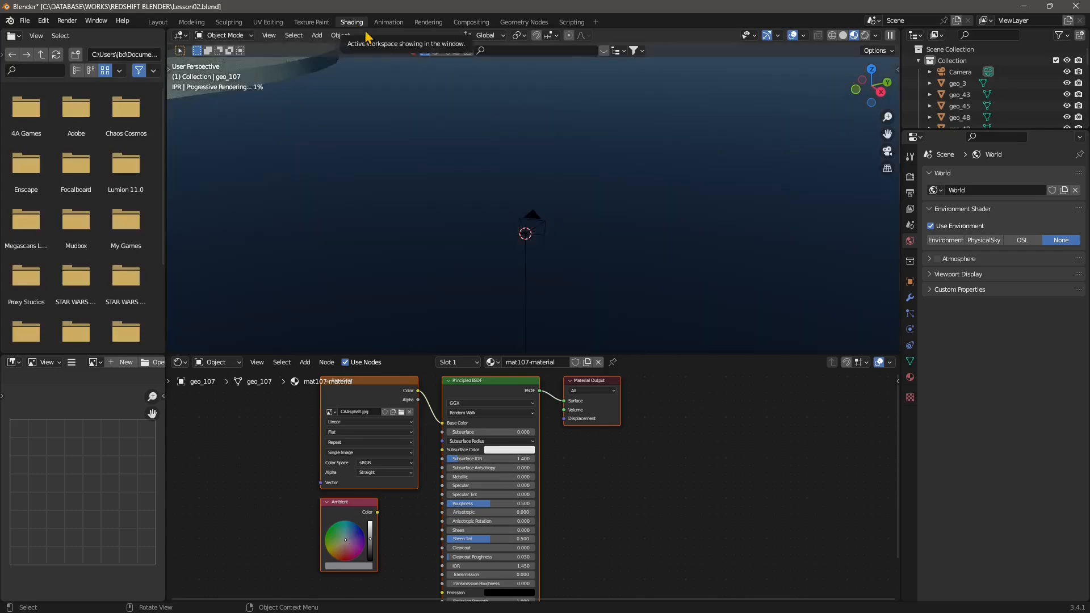
scroll(460, 213, "down", 3)
middle_click_drag(455, 218, 817, 316, "shift")
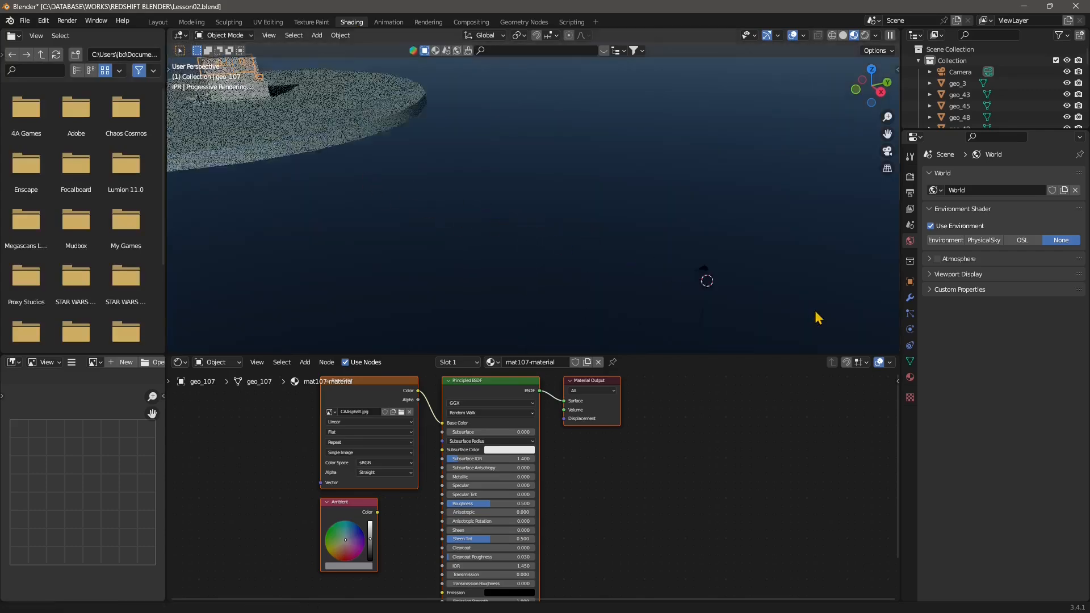
middle_click_drag(304, 136, 296, 55, "shift")
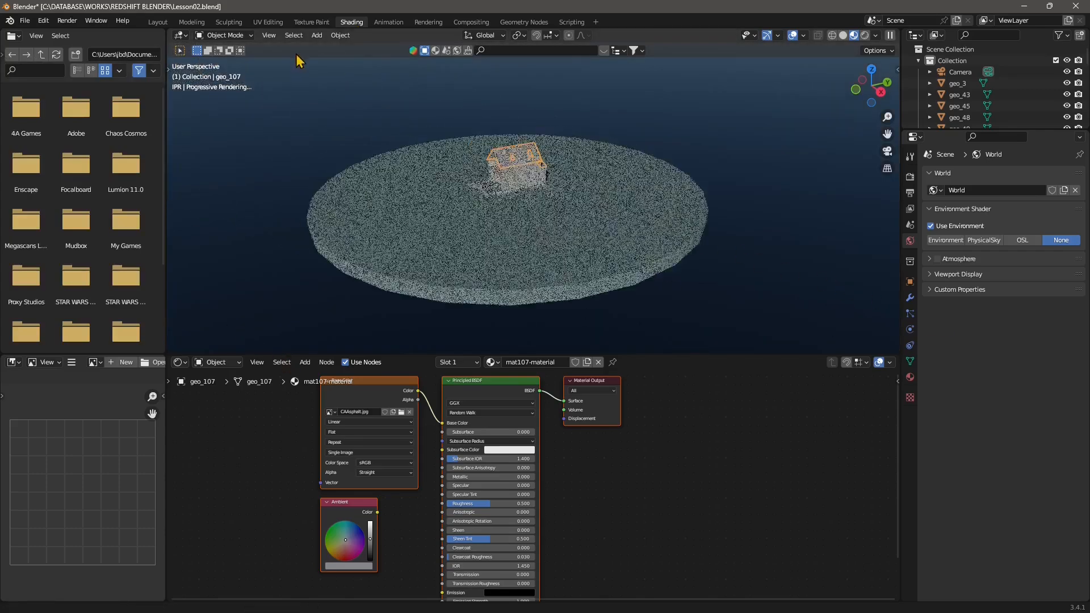
scroll(507, 148, "up", 3)
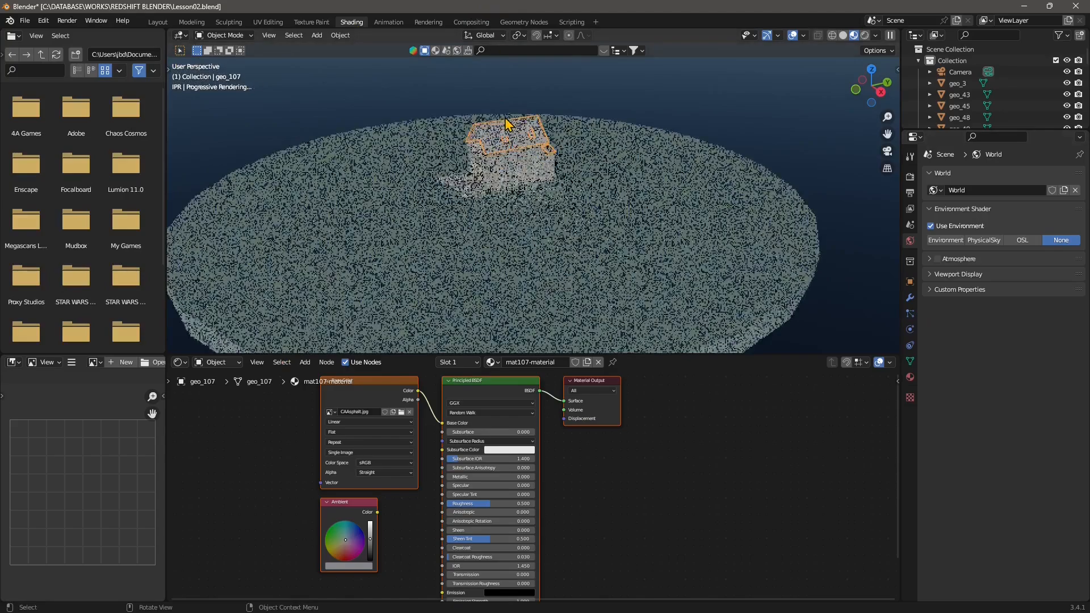
left_click(268, 36)
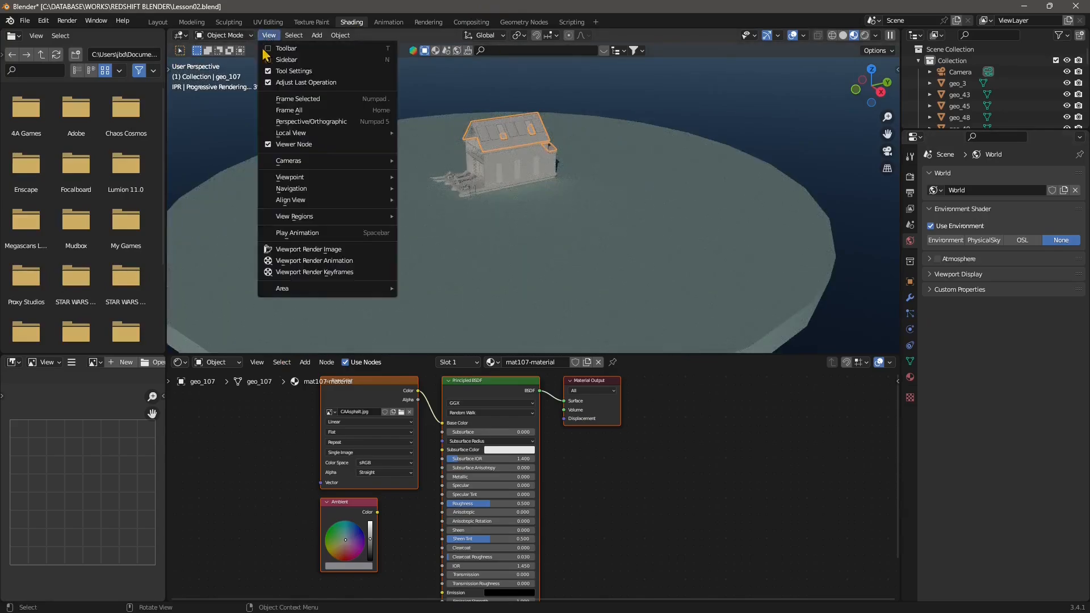
left_click(306, 100)
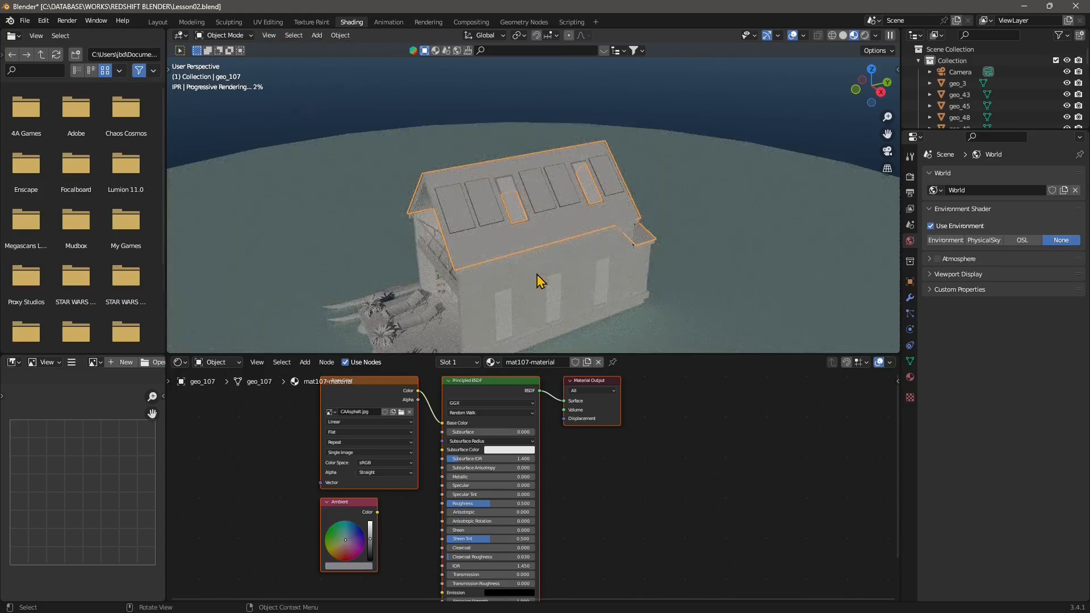
middle_click_drag(537, 279, 604, 224)
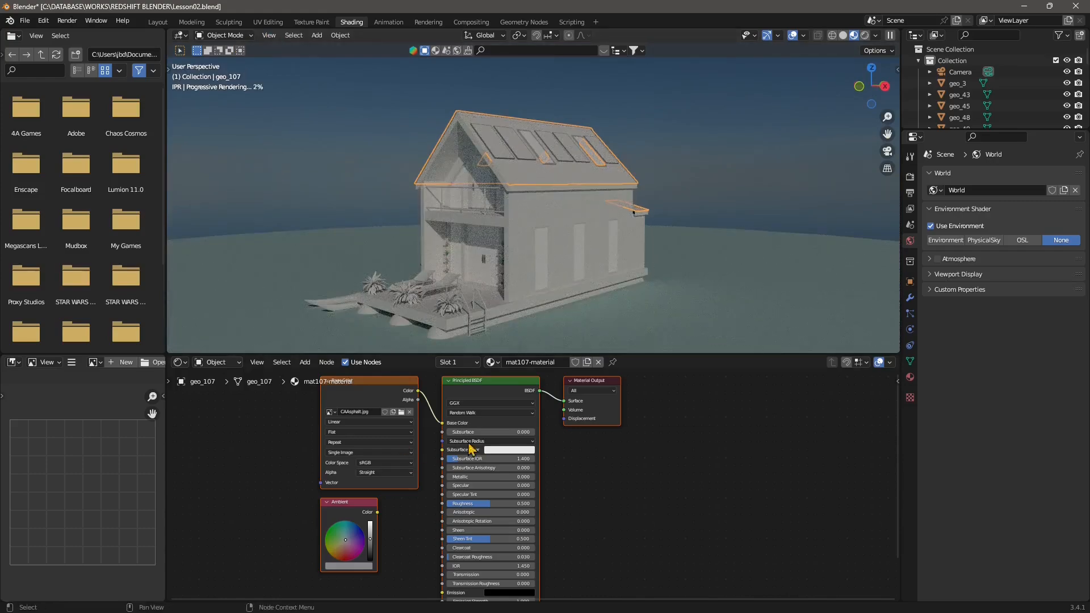
- Move the roof material's Base Color image node clear of the shader and reload CAAsphalt.jpg from the float_textures folder, searching for "caa"
left_click(588, 385)
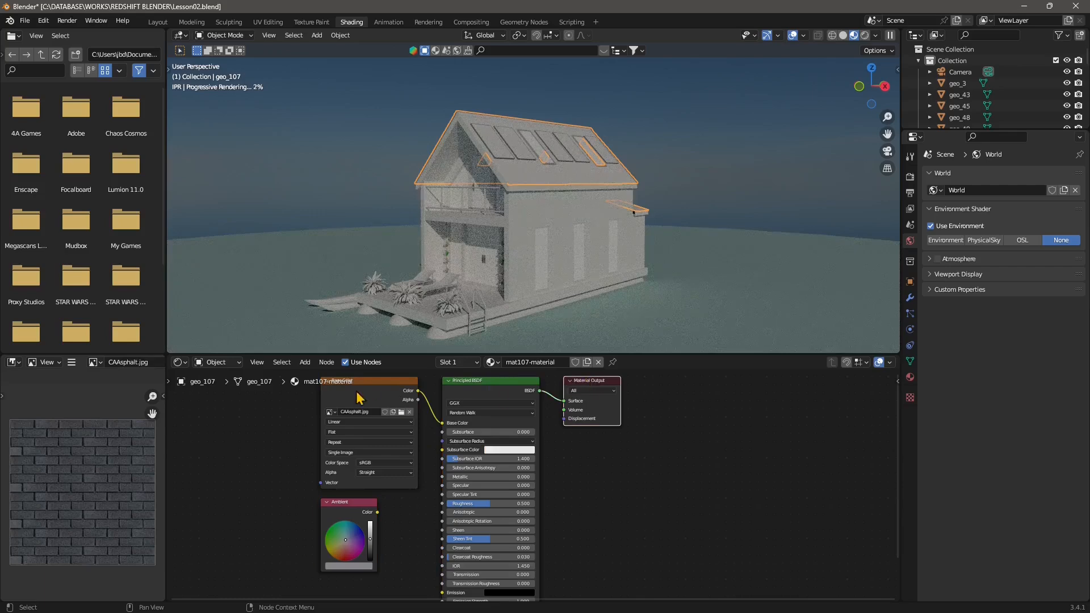
left_click_drag(358, 397, 254, 424)
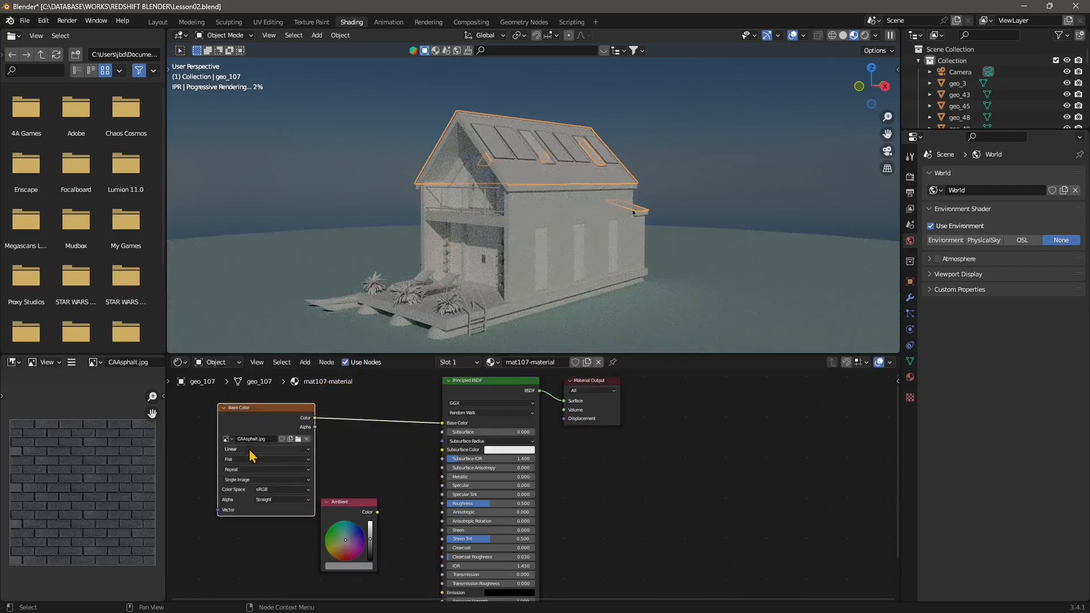
left_click(298, 440)
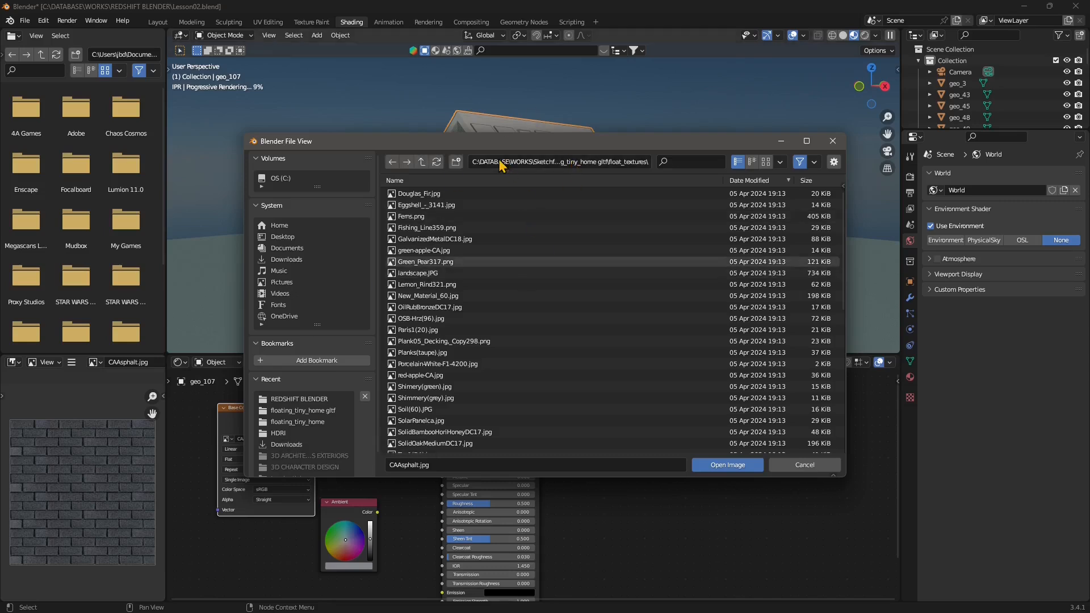
left_click(766, 162)
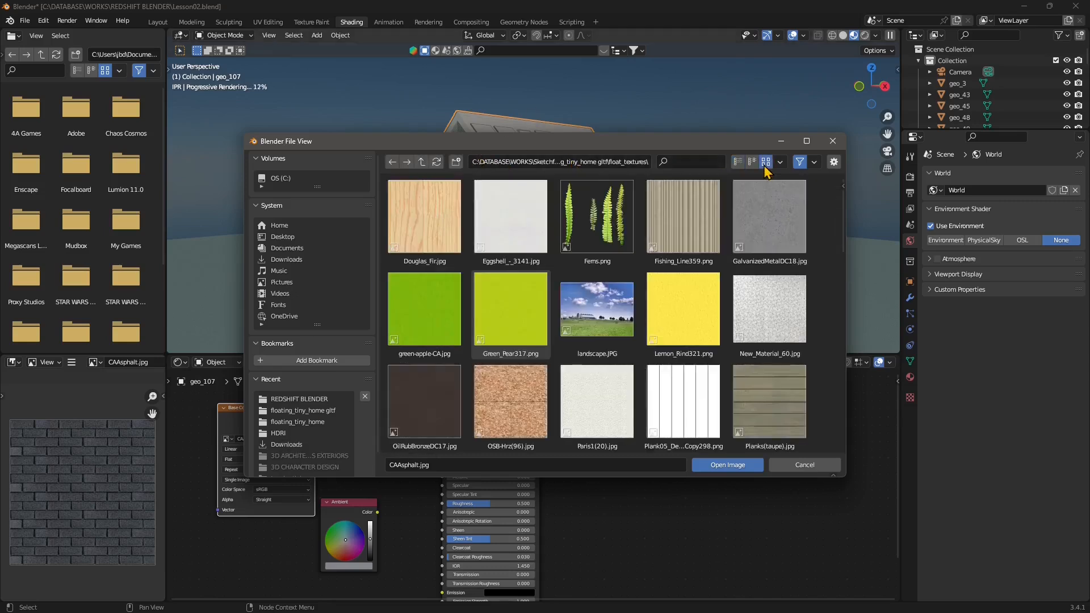
left_click_drag(497, 141, 576, 107)
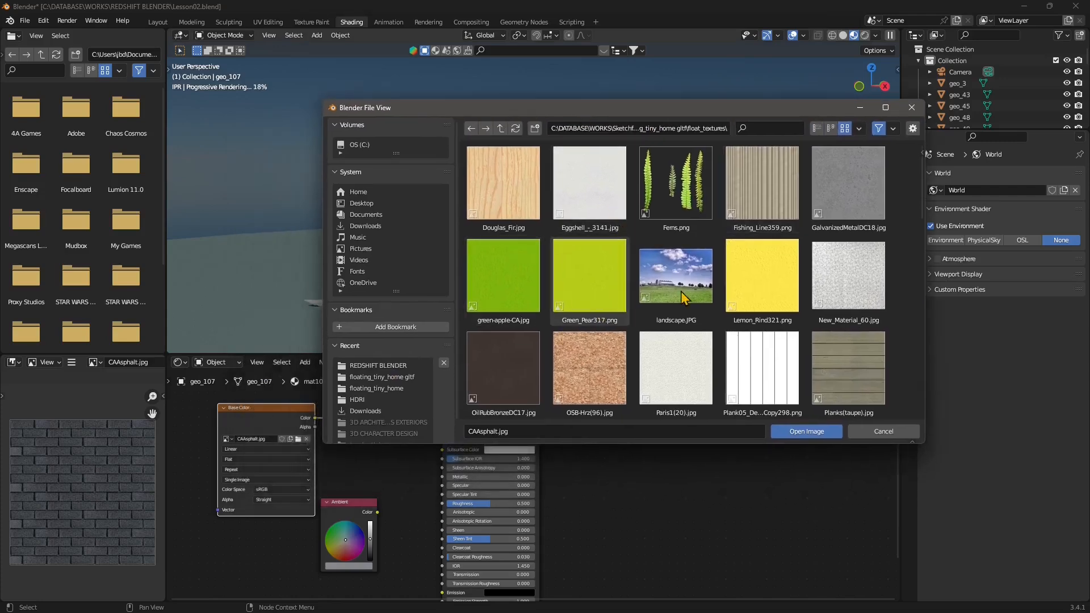
scroll(757, 355, "down", 2)
scroll(756, 355, "down", 10)
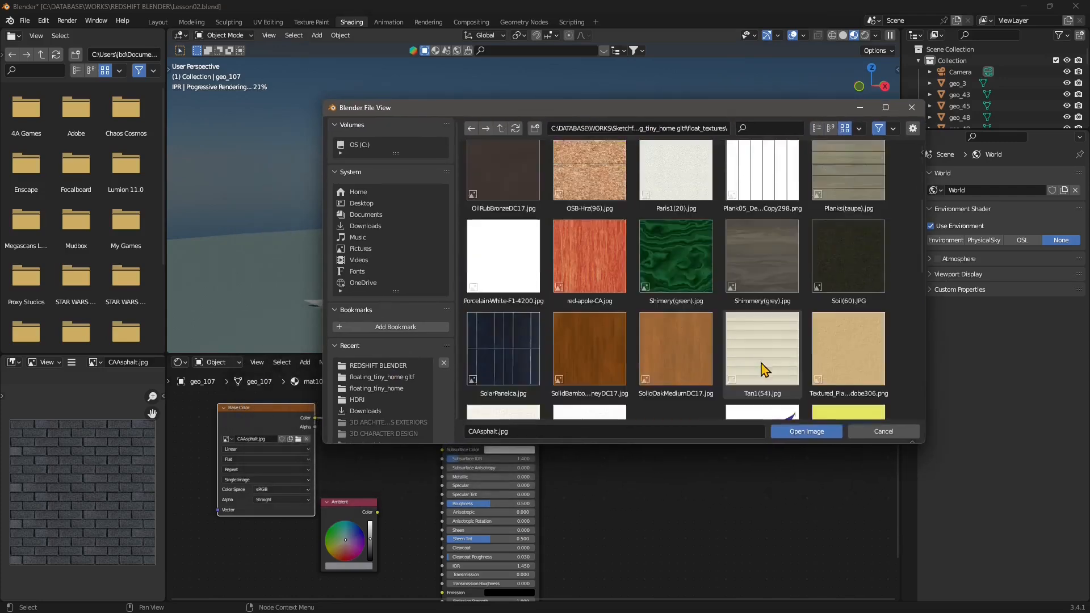
scroll(766, 370, "down", 2)
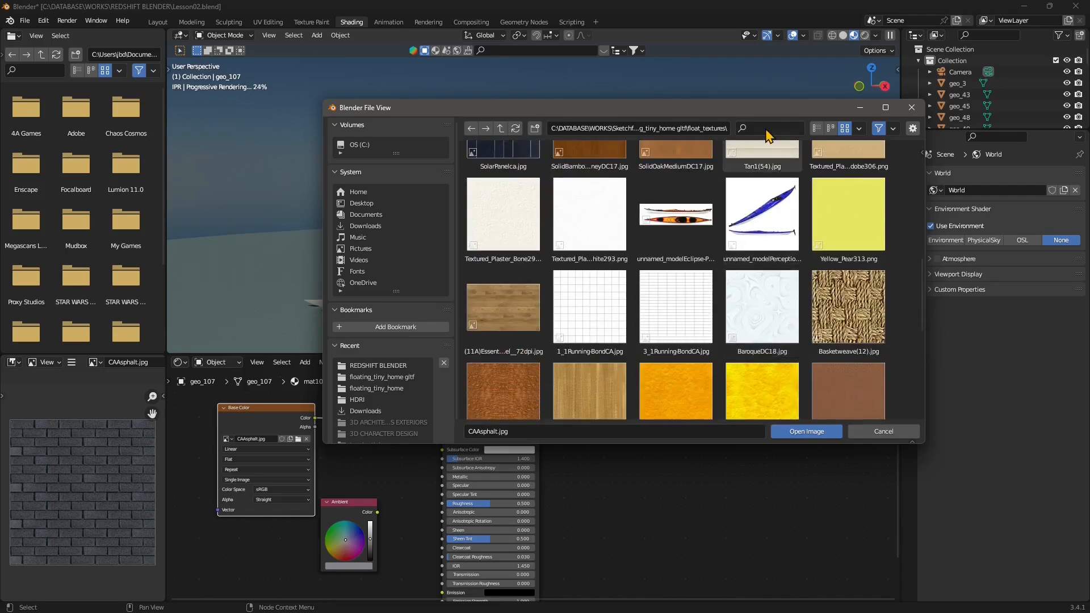
left_click(765, 129)
type("caa")
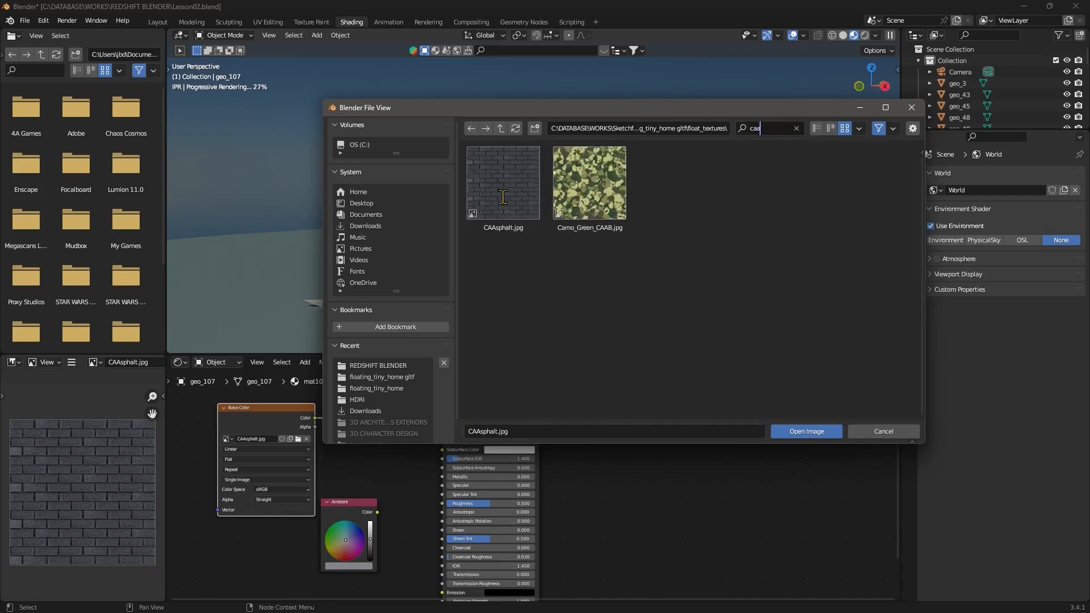
left_click(788, 433)
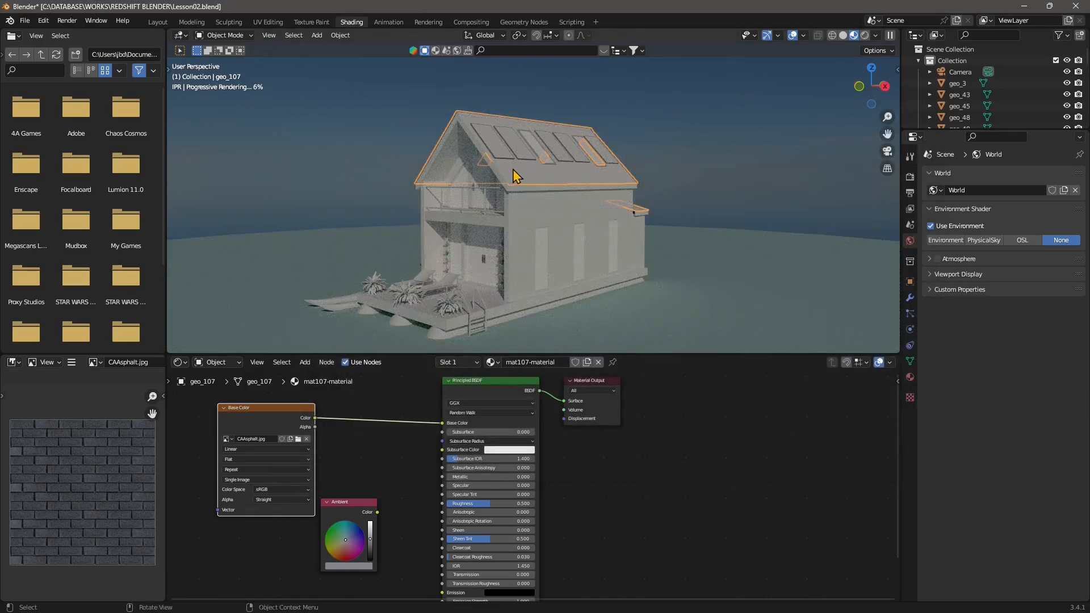
- Disconnect the image texture from the Principled BSDF's base color and set that color to red
left_click_drag(358, 510, 363, 514)
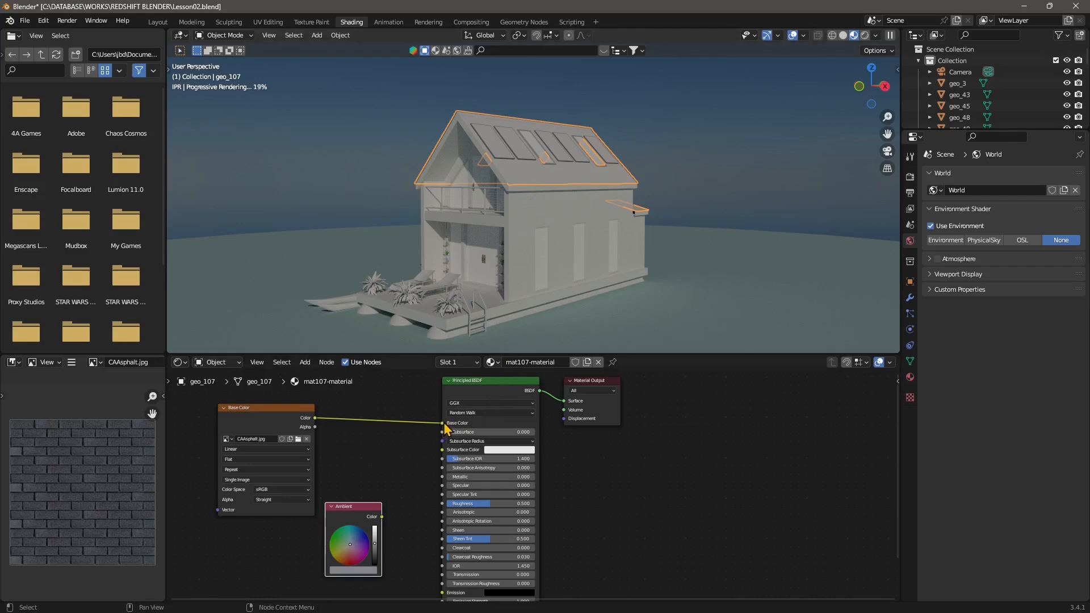
left_click_drag(442, 423, 418, 424)
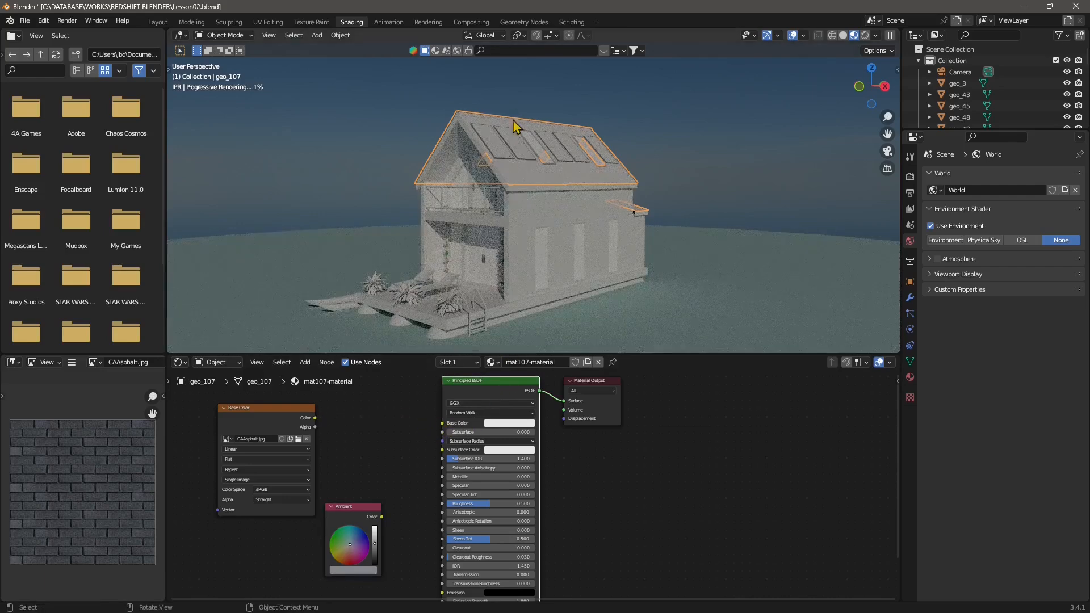
left_click(506, 423)
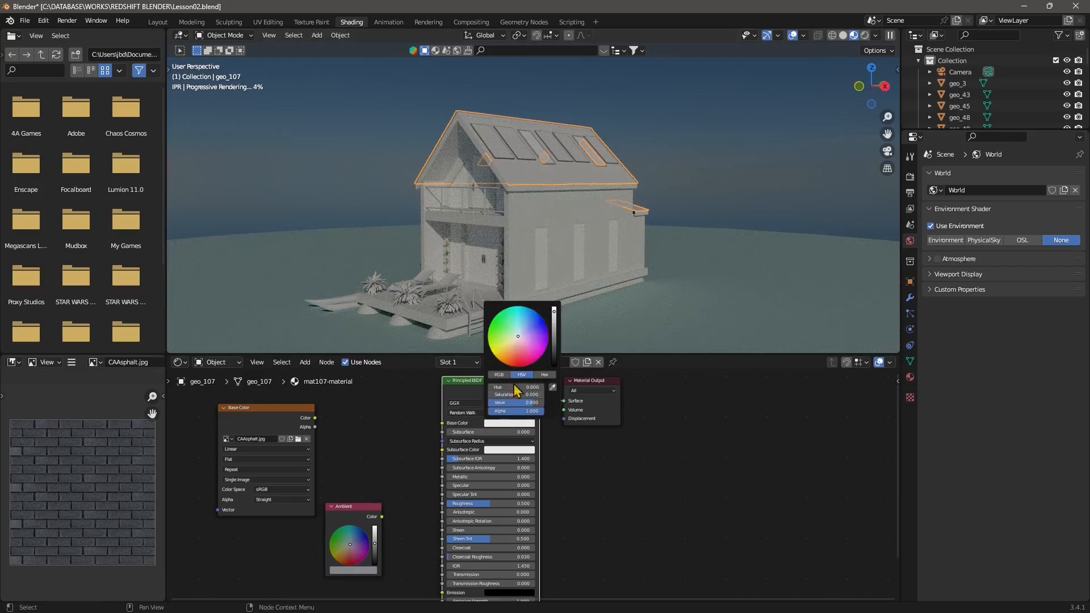
left_click_drag(519, 351, 519, 367)
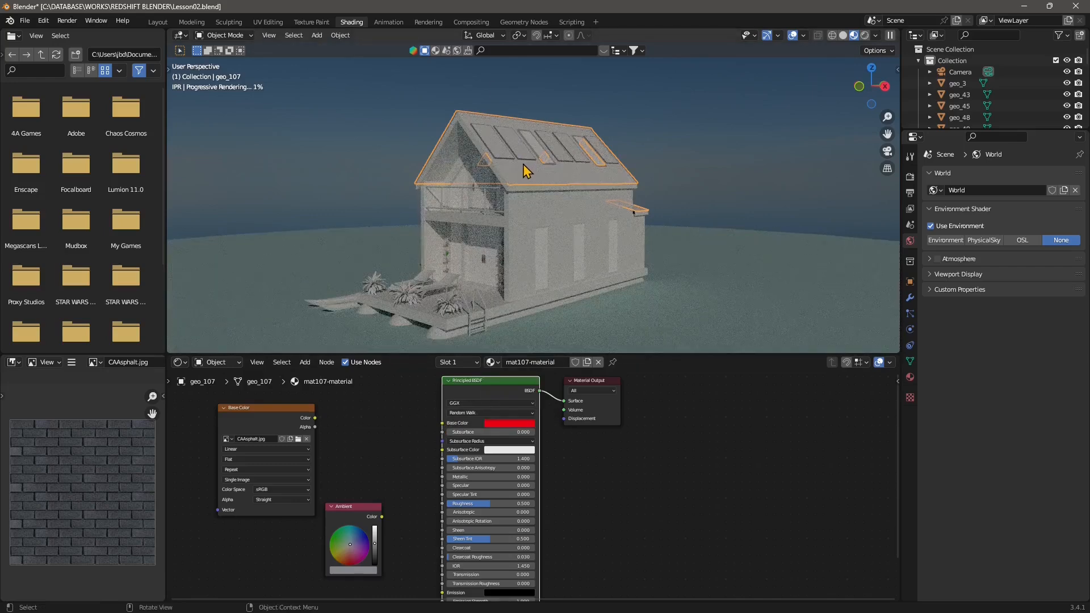
- Add a Redshift node tree to mat107-material and spread the RS Standard Material and Redshift Material Output nodes clear of the original nodes
left_click(909, 377)
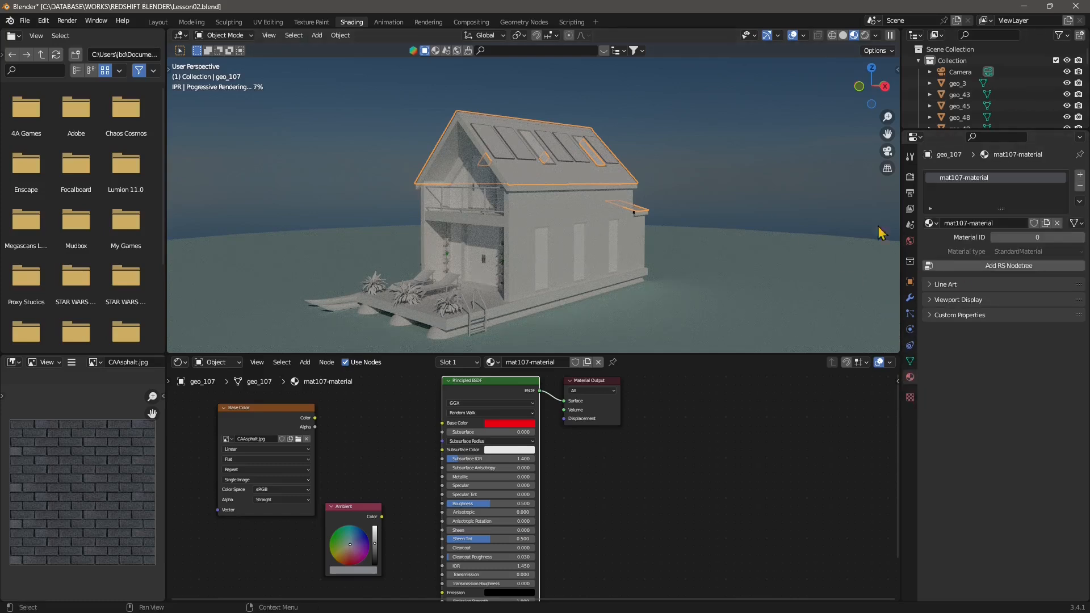
left_click(1010, 266)
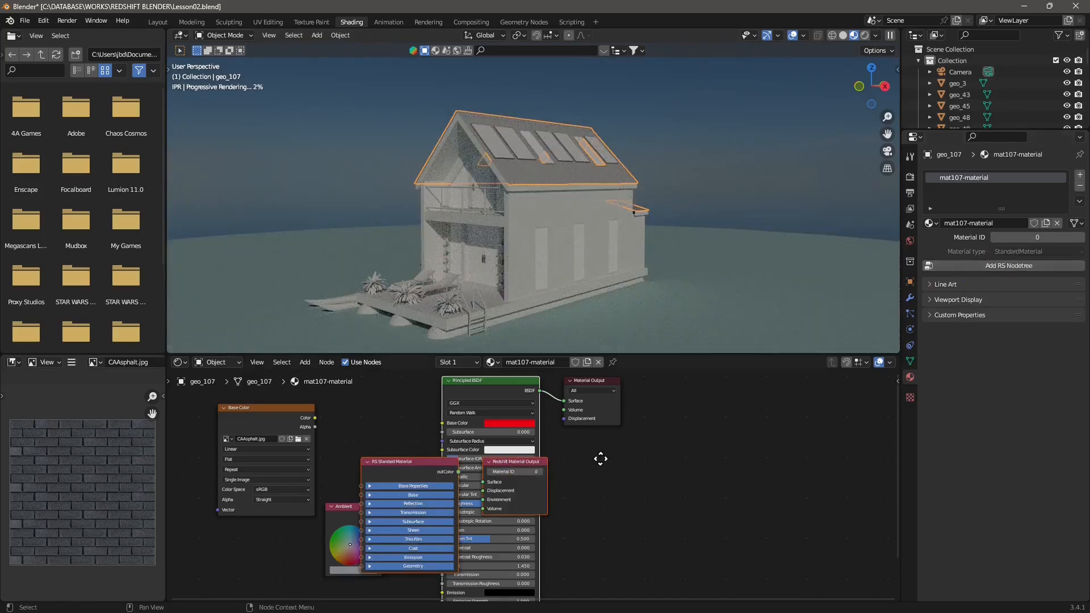
key("g")
left_click(487, 455)
left_click(426, 463)
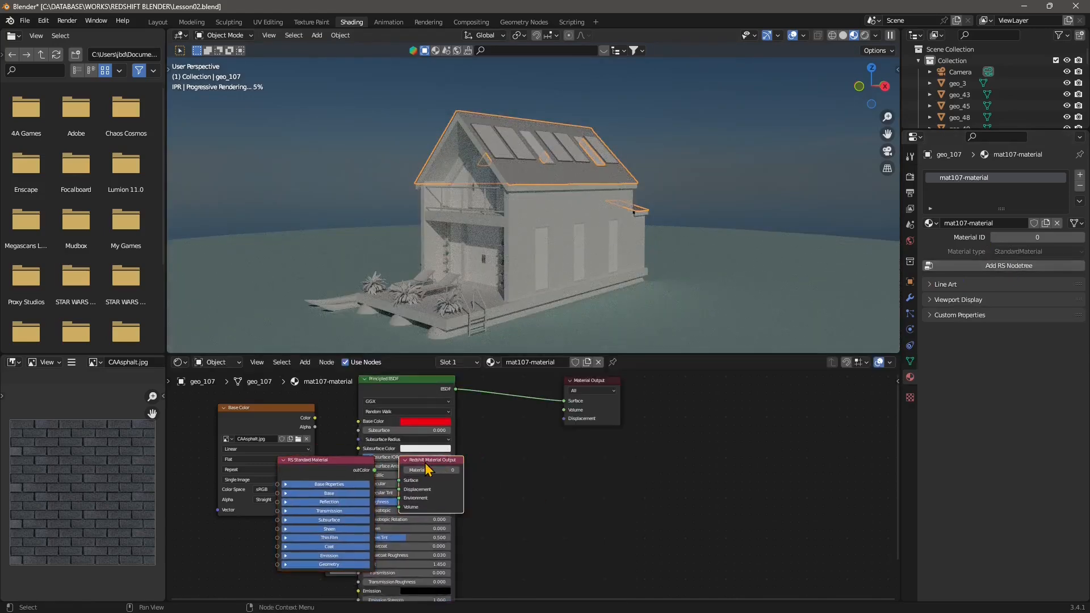
left_click_drag(426, 468, 528, 477)
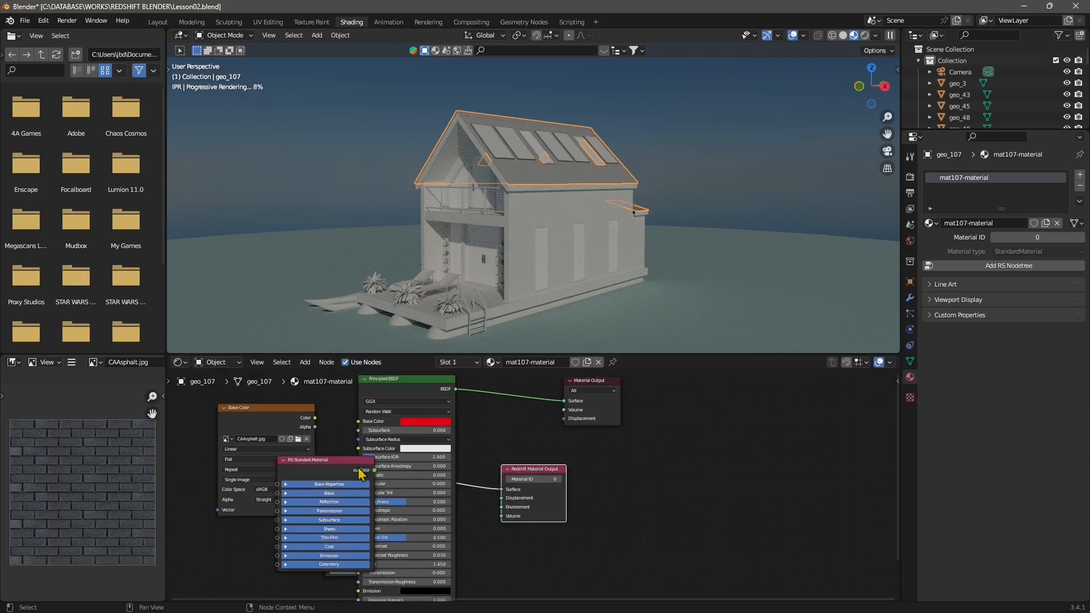
left_click_drag(359, 470, 710, 466)
left_click_drag(530, 471, 840, 424)
left_click_drag(637, 457, 610, 456)
- Expand the RS Standard Material's base properties and set its base color to red with hue 0.999 and saturation 1.000
left_click(608, 482)
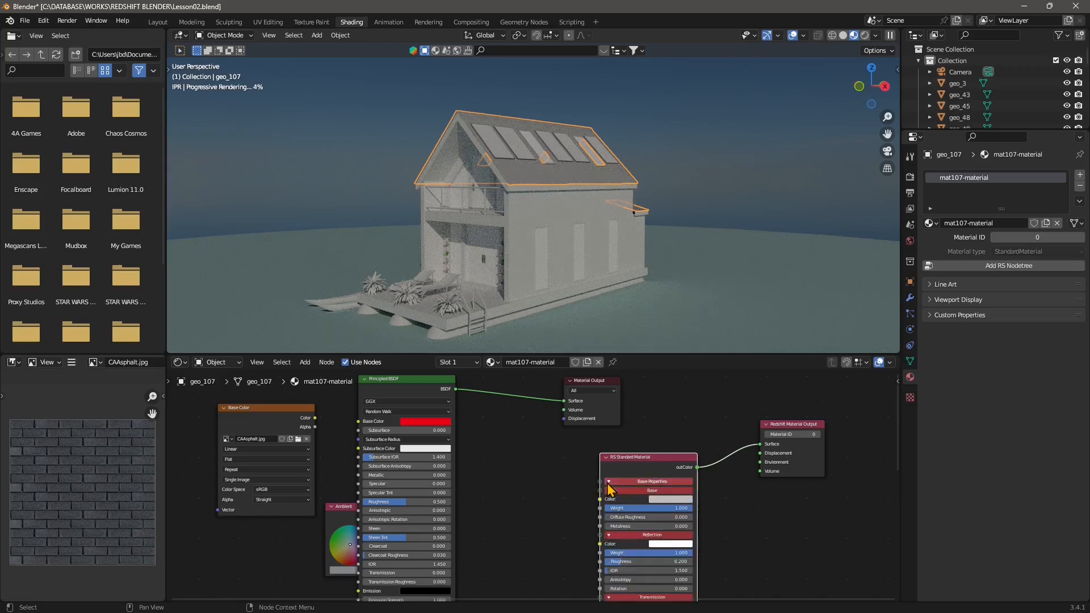
left_click(669, 499)
left_click_drag(689, 442, 688, 457)
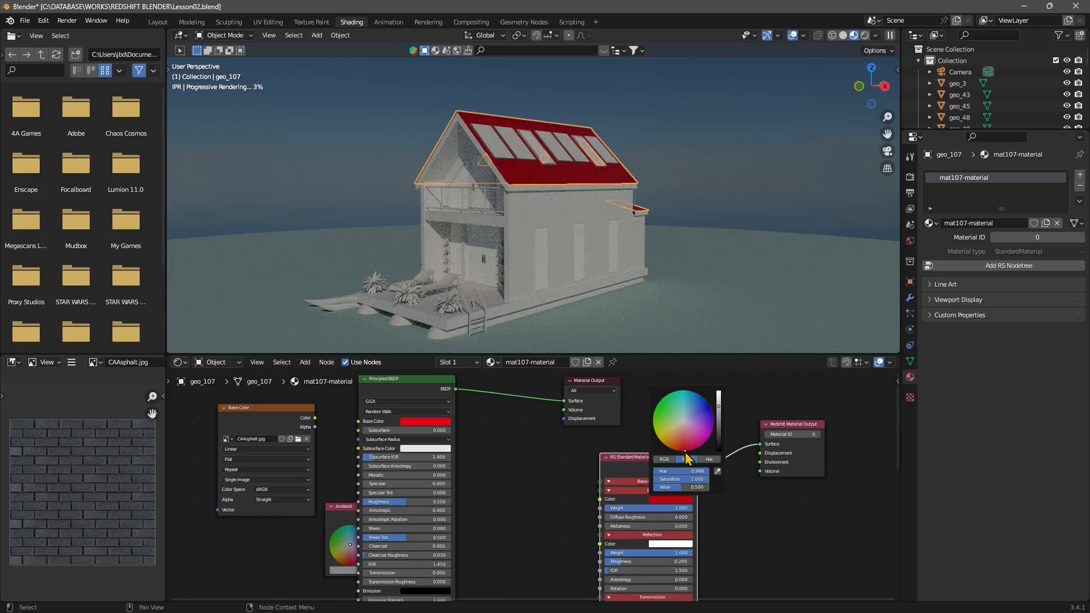
- Select the house's outer wall and set mat178-material's viewport display color to red with hue 1.000 and saturation 1.000, then deselect the wall
left_click(523, 214)
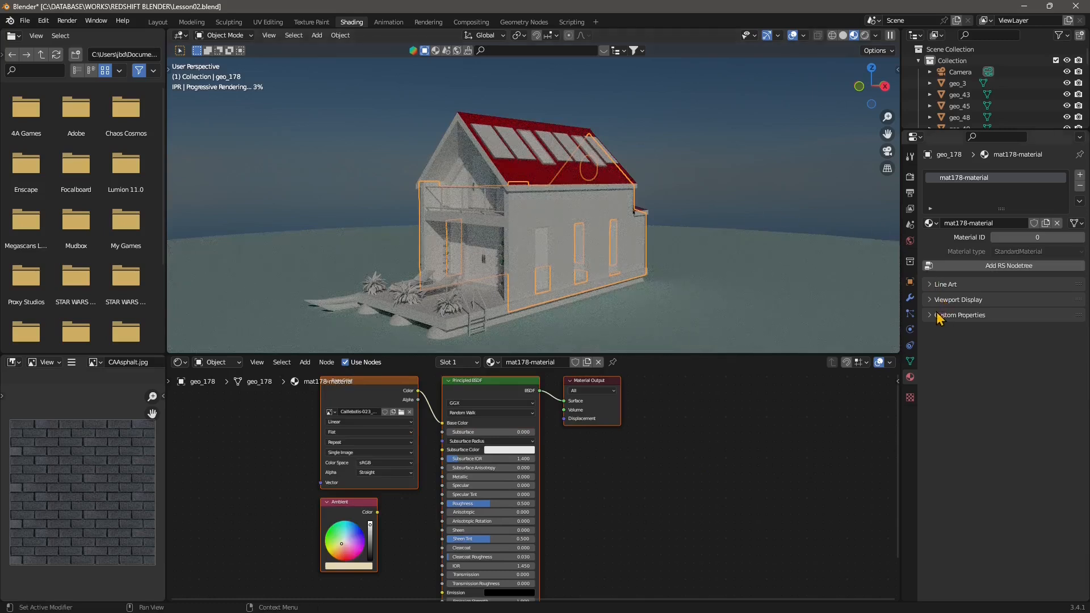
left_click(929, 286)
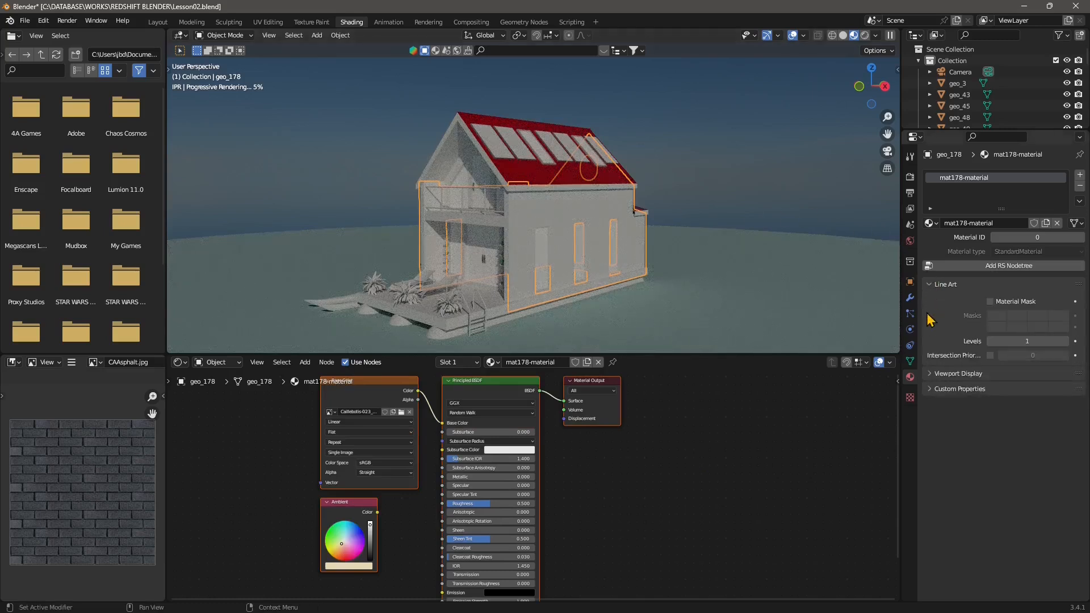
left_click(929, 375)
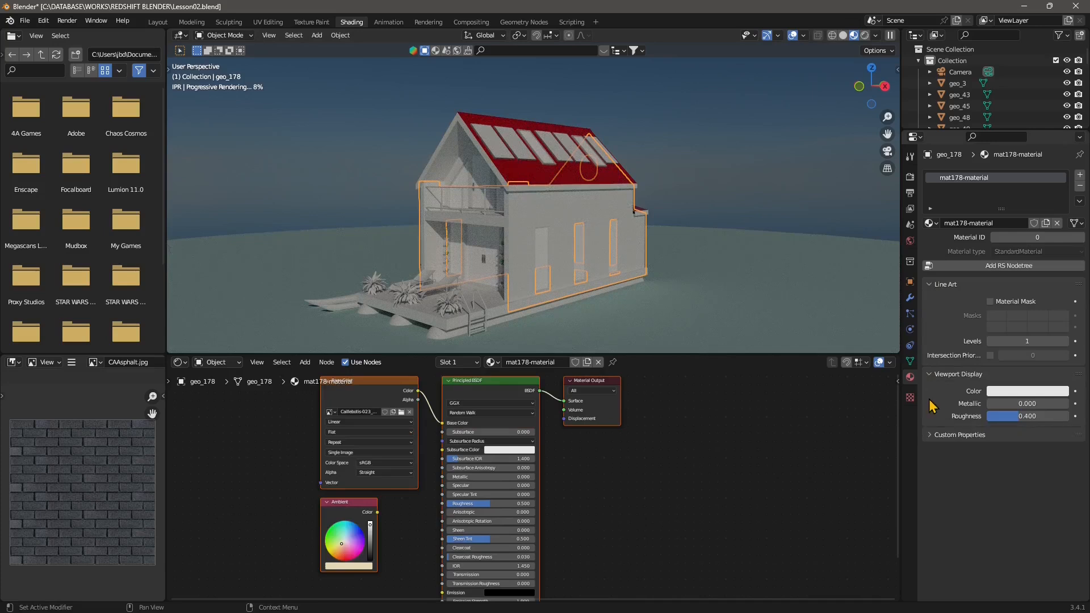
left_click(928, 437)
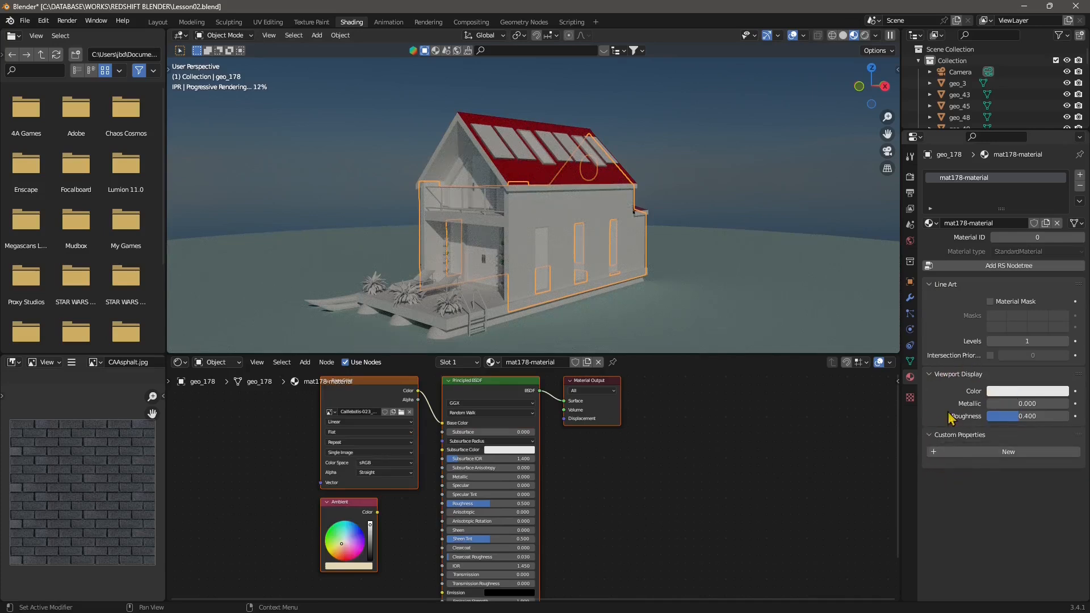
left_click(1004, 391)
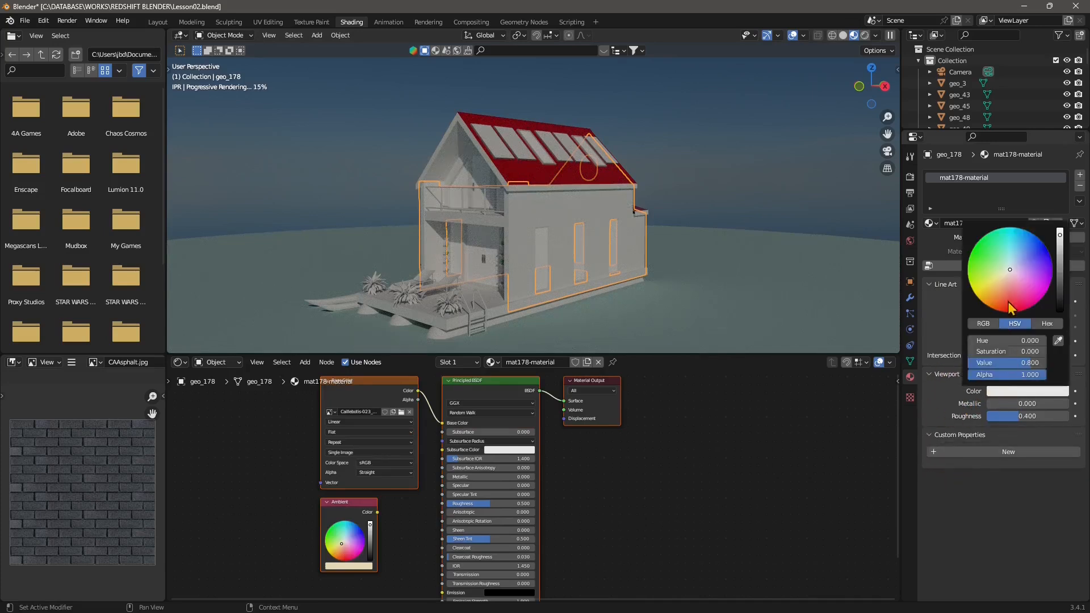
left_click_drag(1010, 269, 1011, 312)
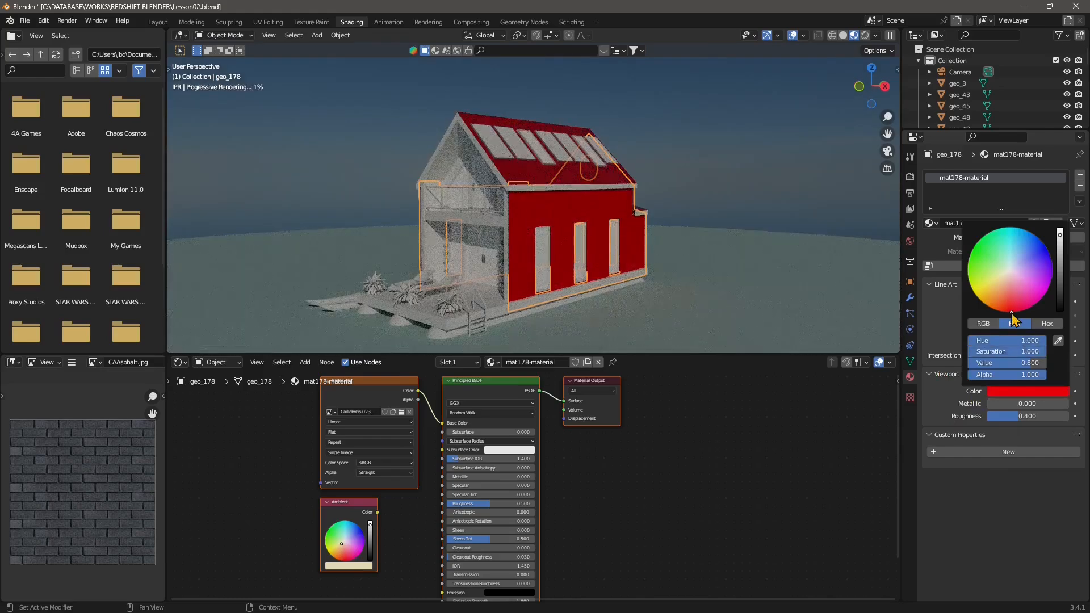
left_click(685, 191)
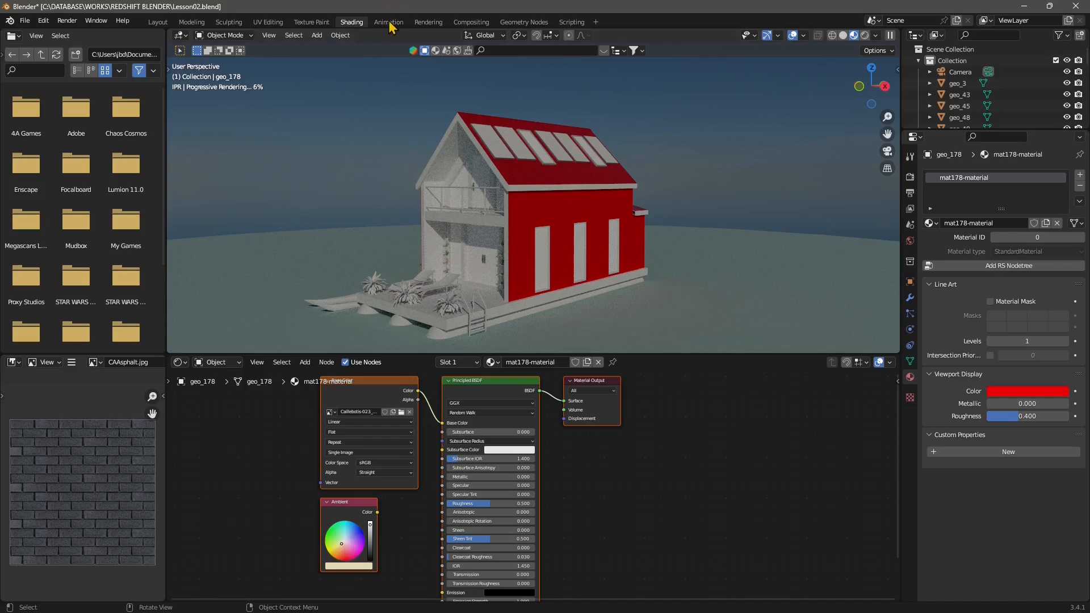
- Return to the Layout workspace and select the rsDome light to show its settings
left_click(158, 24)
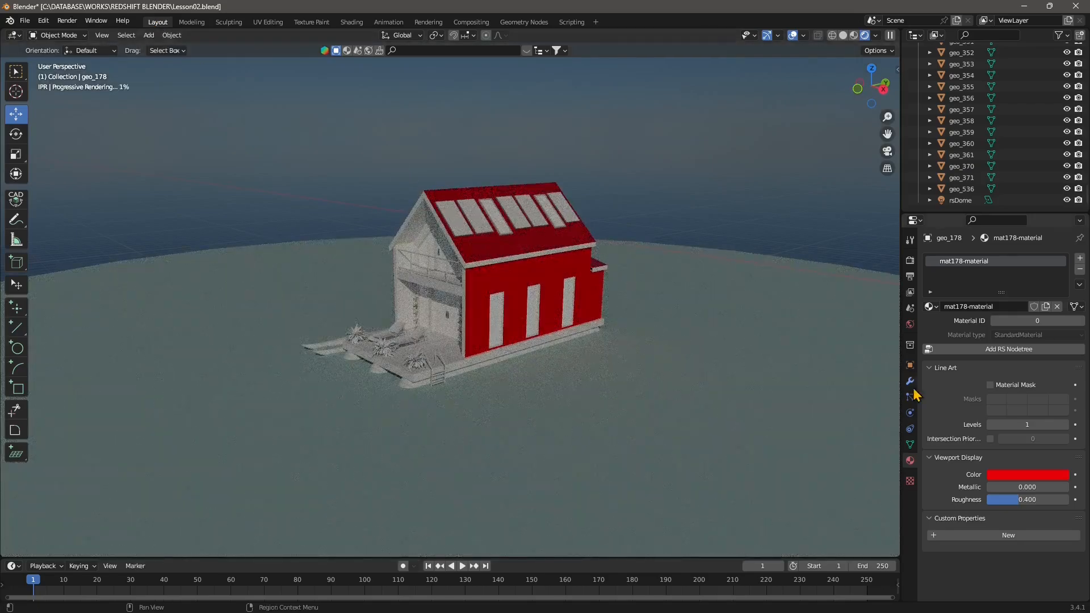
left_click(960, 200)
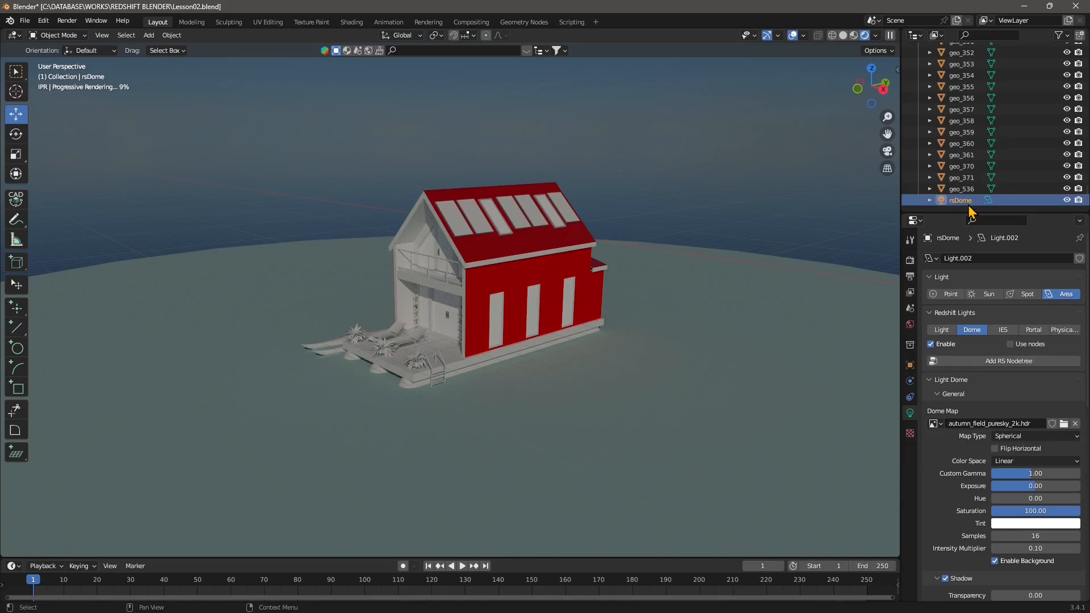
- Rotate the rsDome light to 260° about Z so the sun casts a shadow beside the house
left_click(897, 69)
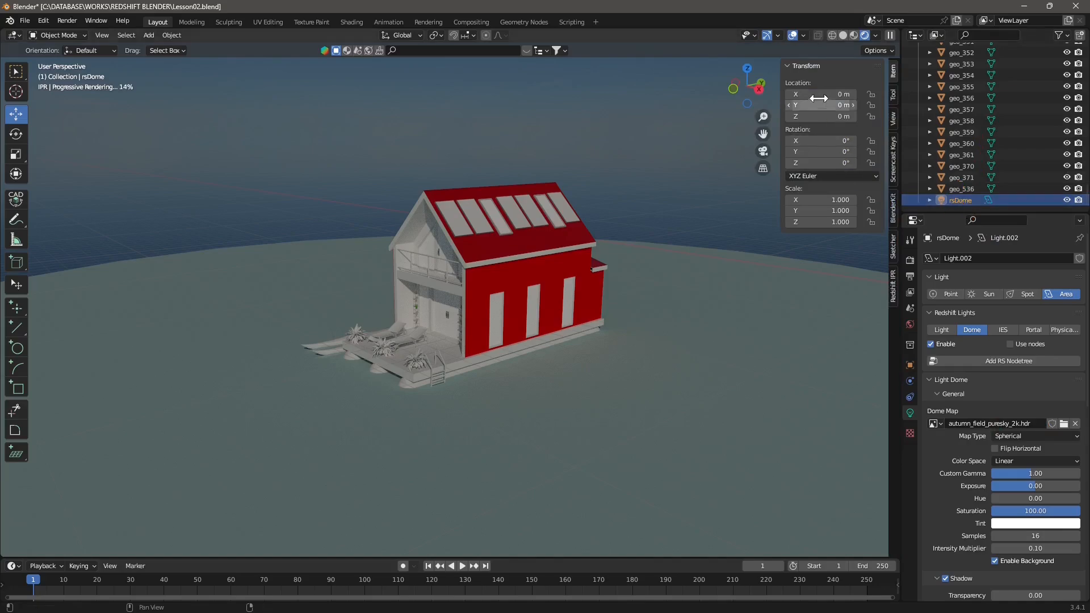
left_click_drag(808, 164, 929, 164)
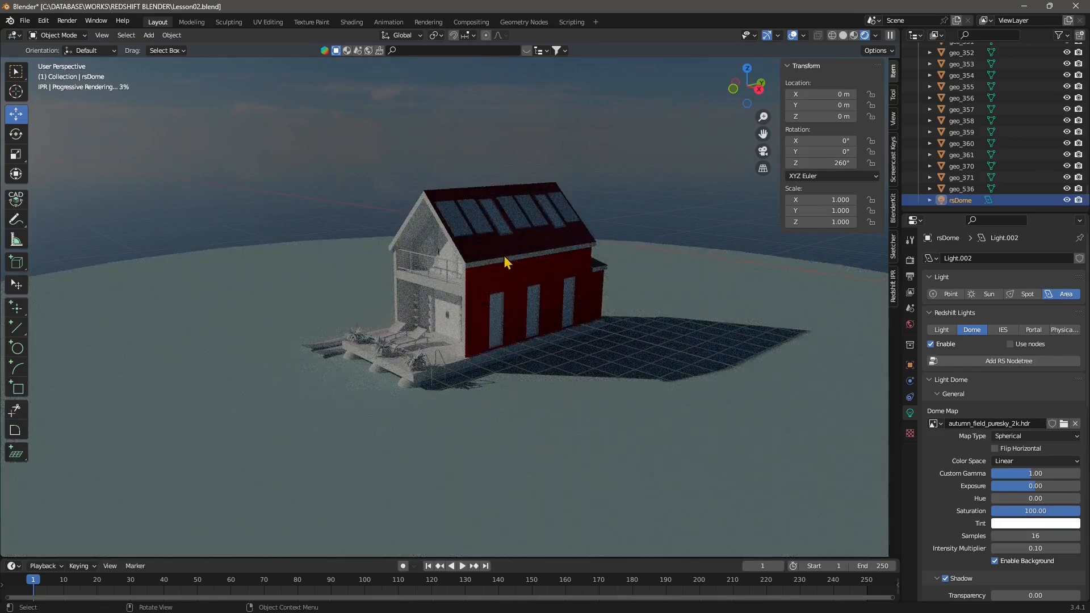
mouse_move(489, 297)
middle_mouse_down()
mouse_move(503, 309)
mouse_move(494, 303)
middle_mouse_up()
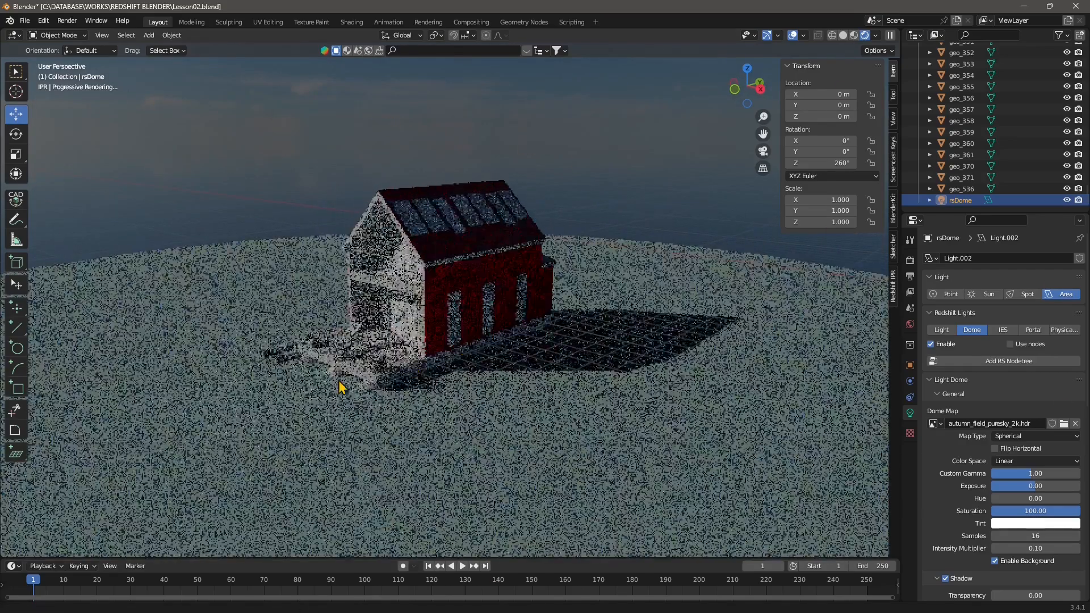
- Frame the house's front structure in the viewport, return to a view of the whole house and clear the selection
left_click(378, 301)
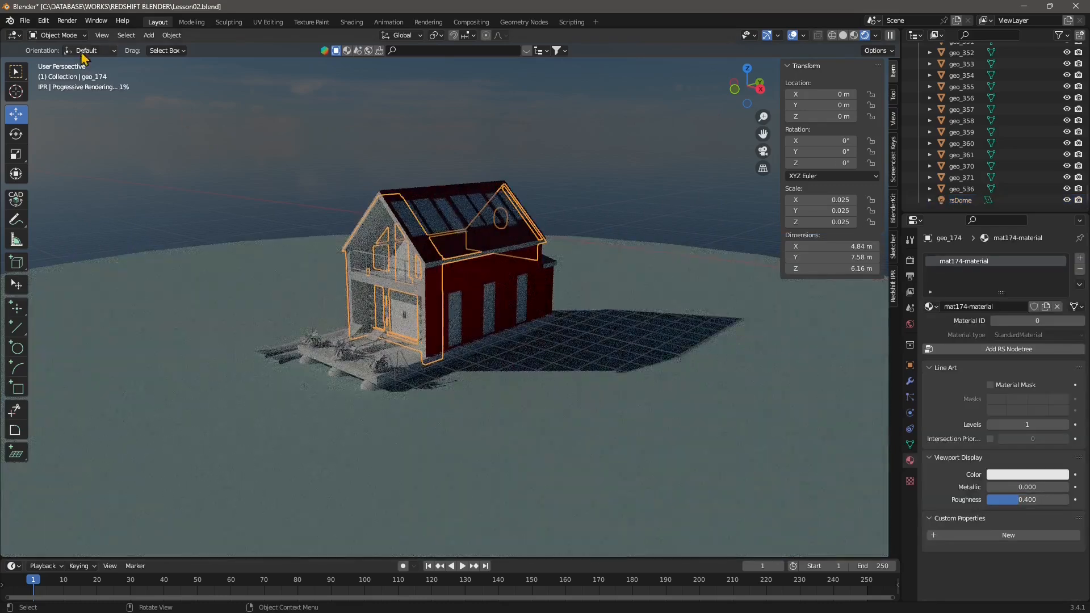
left_click(122, 37)
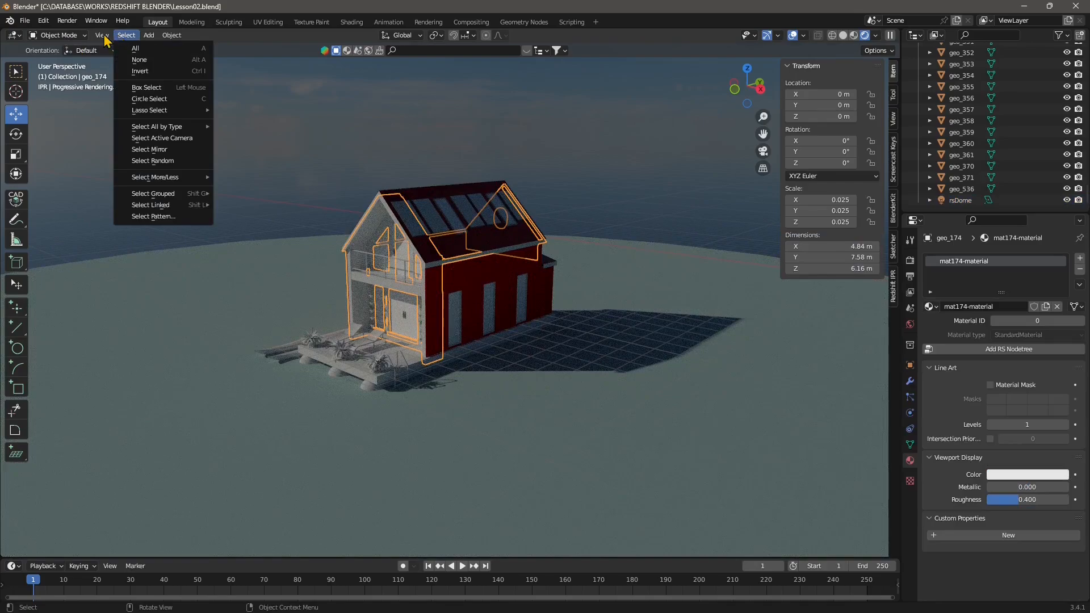
mouse_move(104, 38)
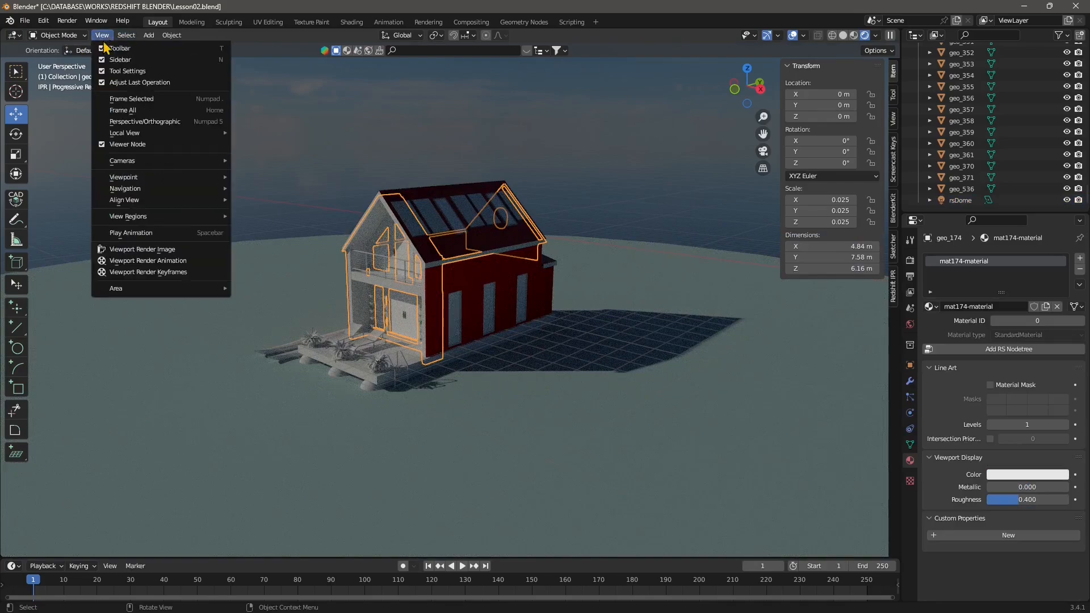
left_click(118, 99)
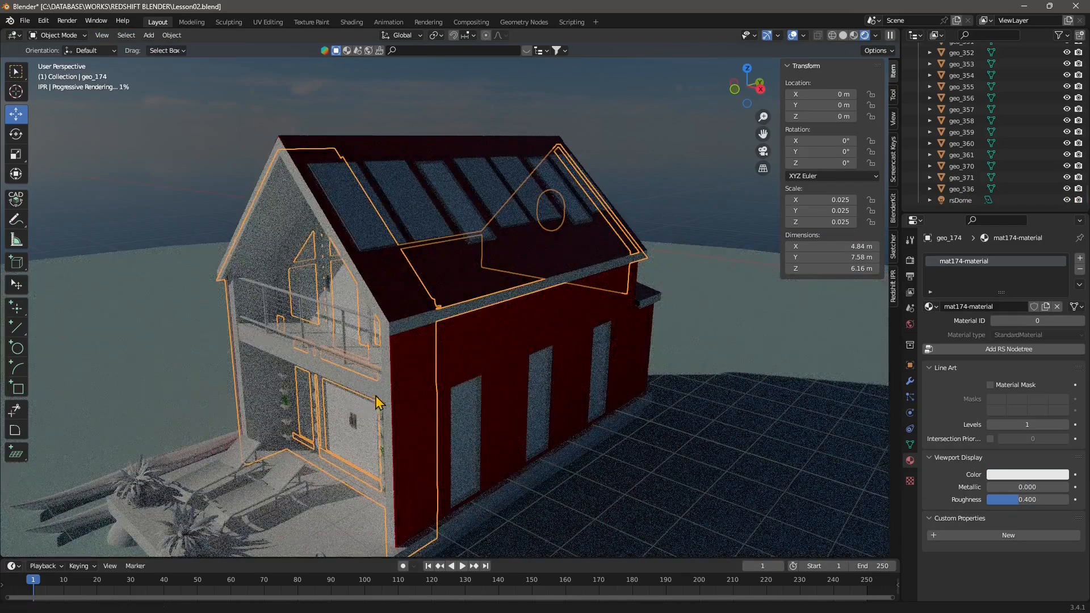
middle_click_drag(378, 403, 438, 374)
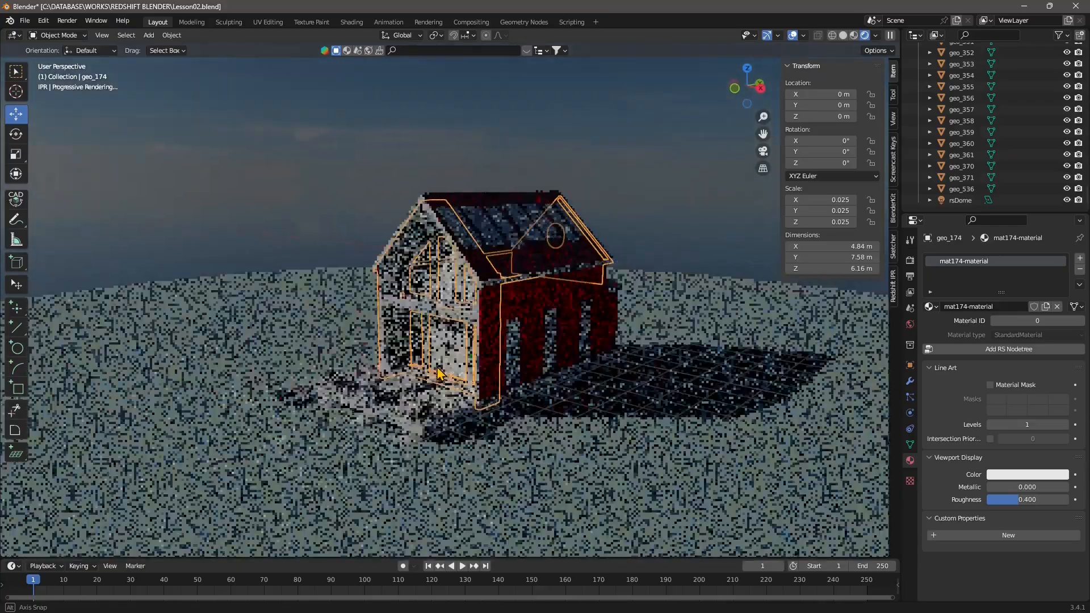
left_click(288, 136)
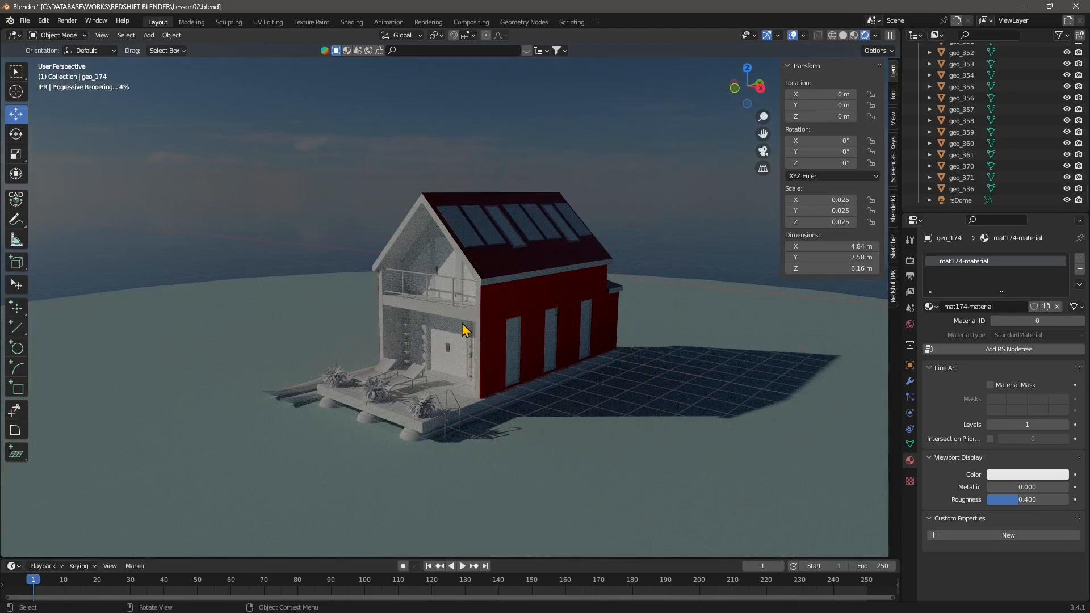
- Reselect the rsDome light and lower its dome map saturation to 81.13
left_click(960, 201)
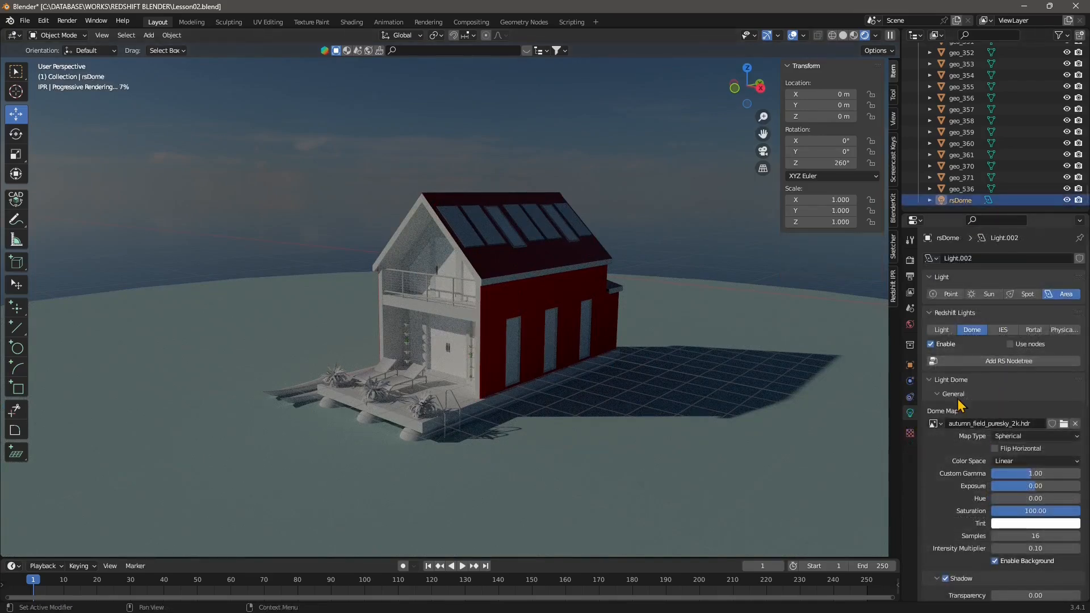
scroll(958, 404, "down", 5)
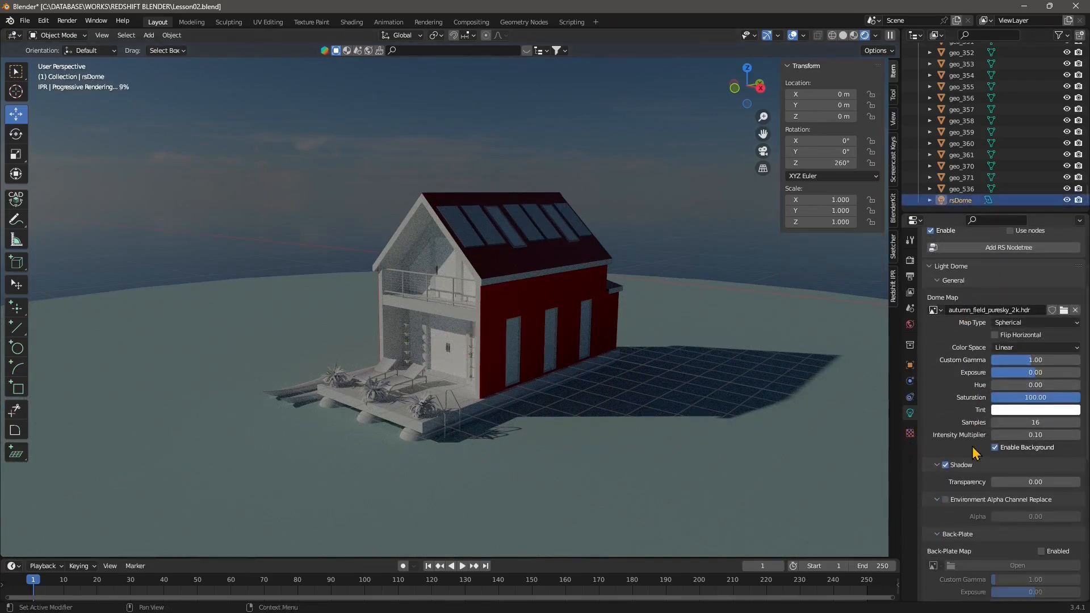
left_click_drag(1077, 398, 1034, 397)
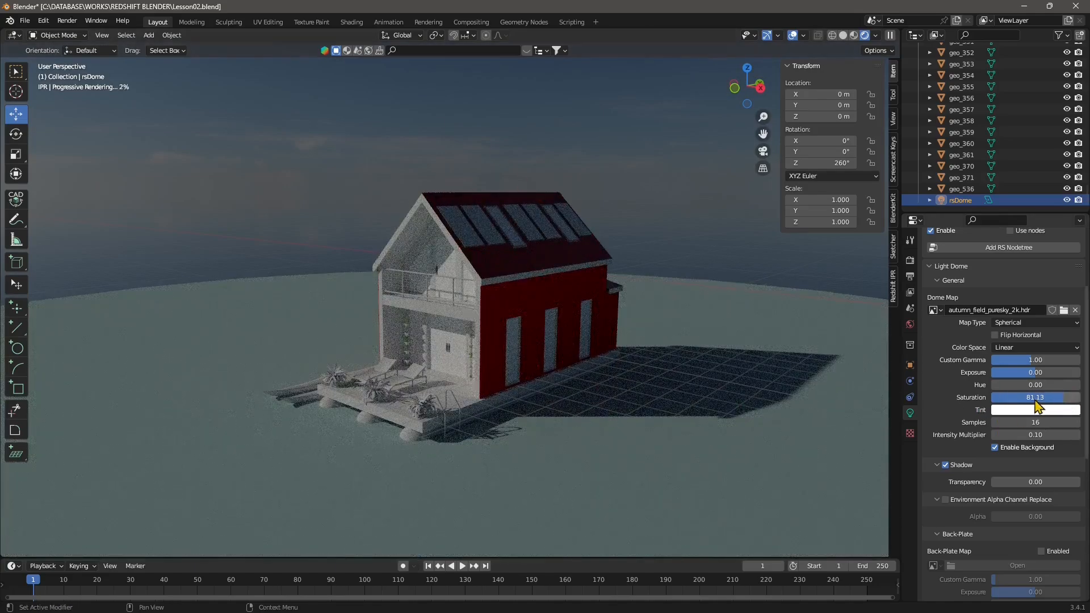
- Tint the dome light strong red as a test, and soften the tint to a pale pink
left_click(1003, 414)
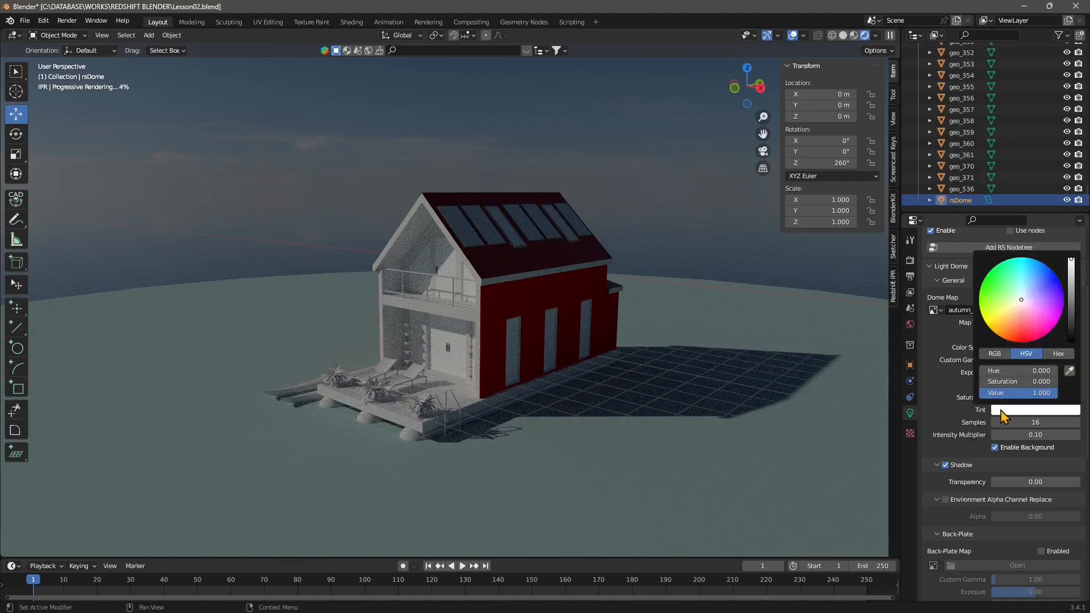
left_click_drag(1021, 300, 1027, 342)
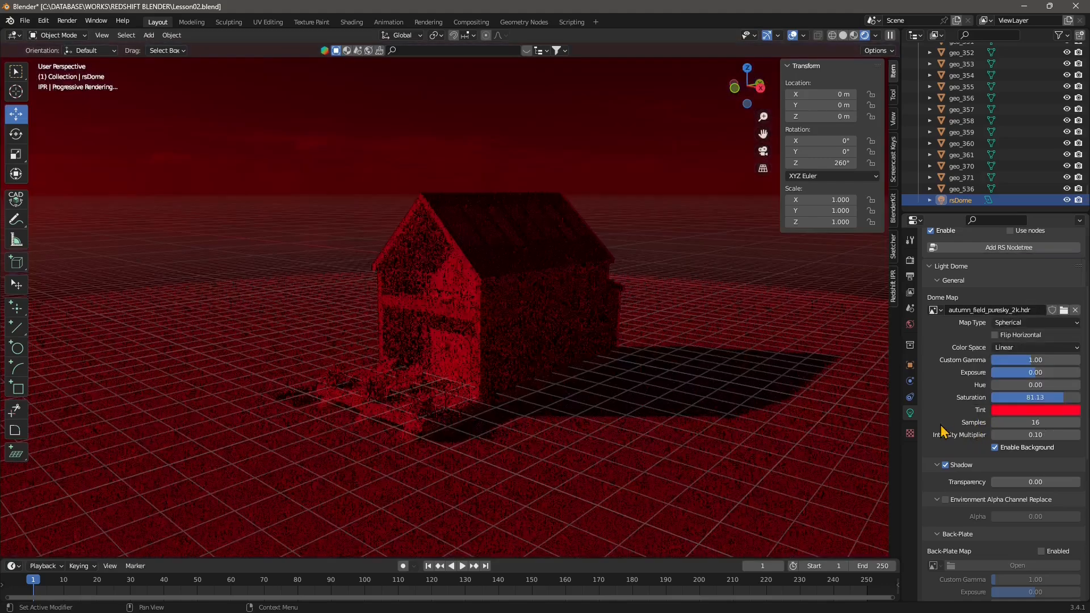
left_click(1034, 409)
left_click_drag(1026, 320, 1022, 307)
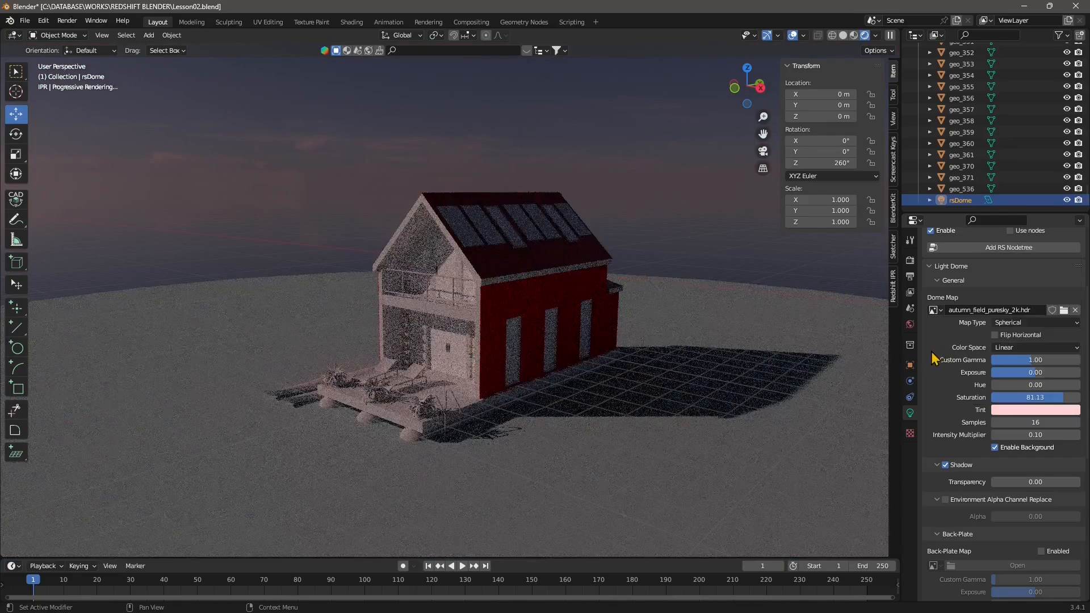
- Set the dome light's samples to 32 and its intensity multiplier to 0.5
scroll(997, 470, "down", 1)
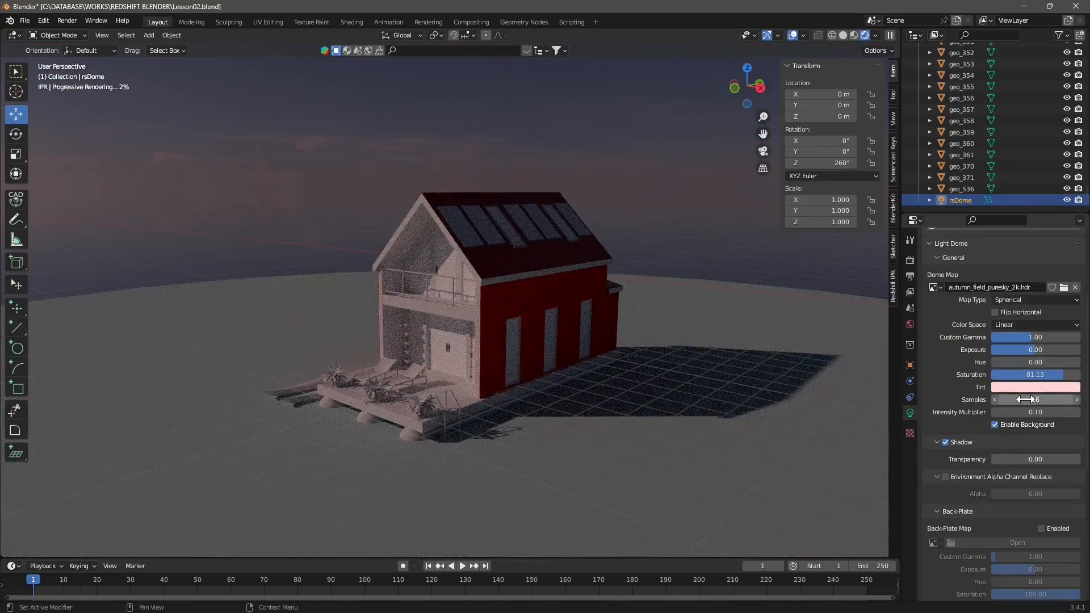
double_click(997, 400)
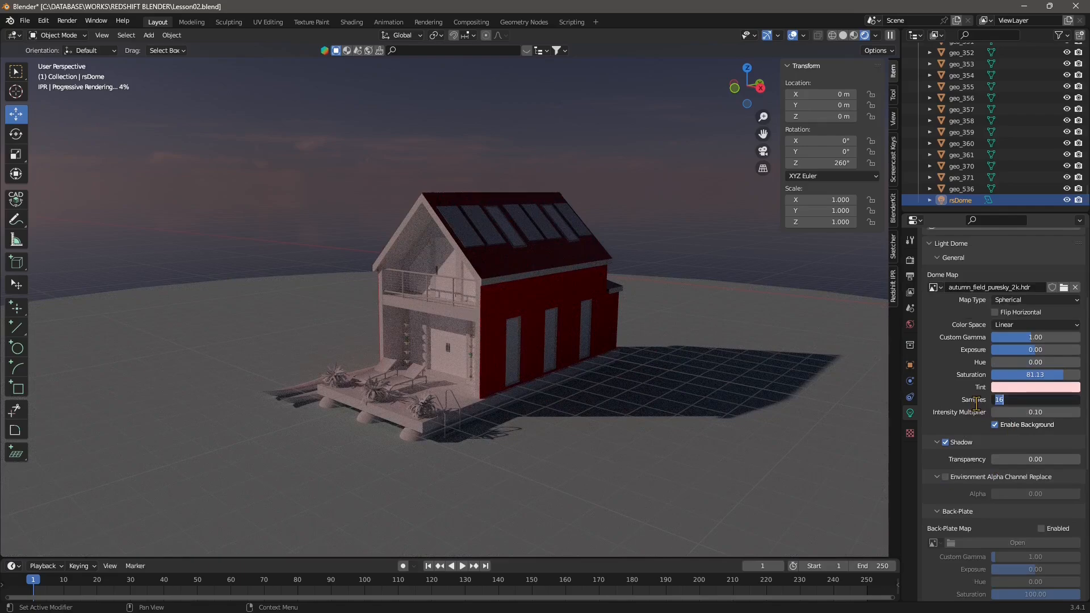
type("32")
key("Return")
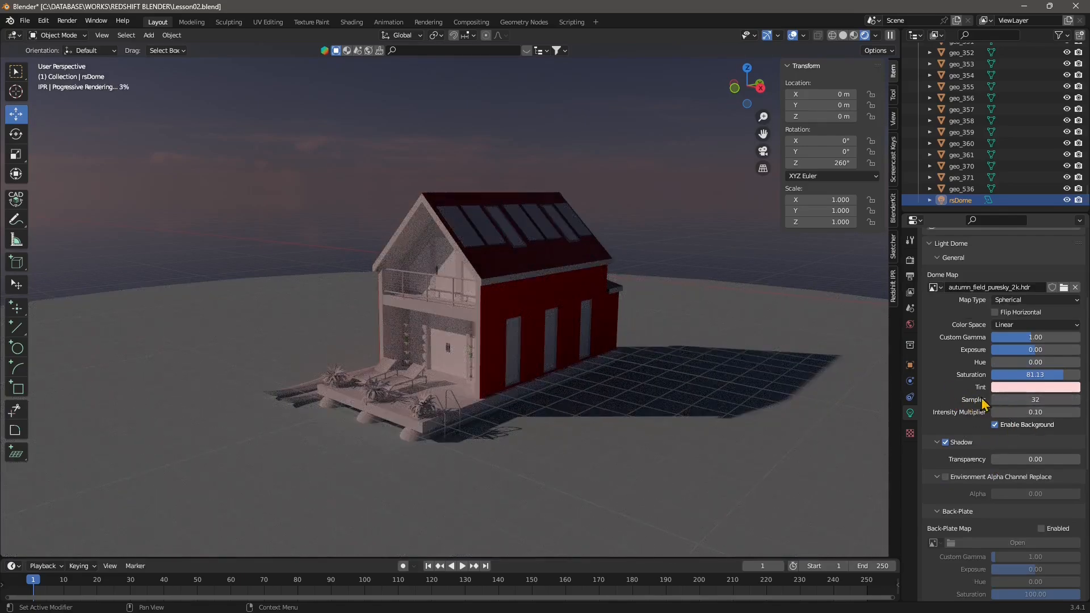
scroll(969, 430, "down", 1)
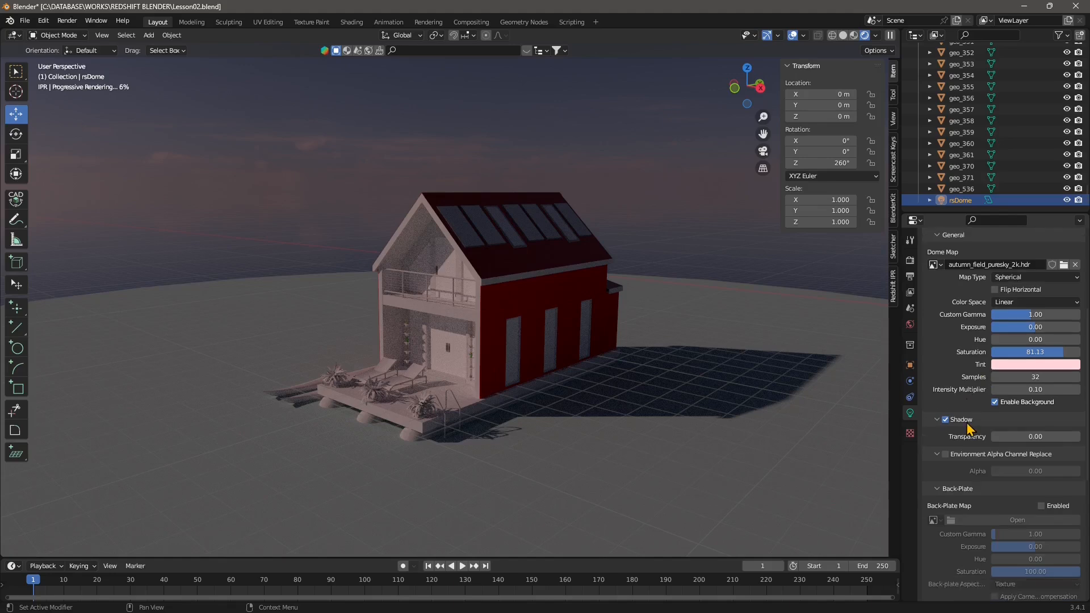
left_click(1026, 389)
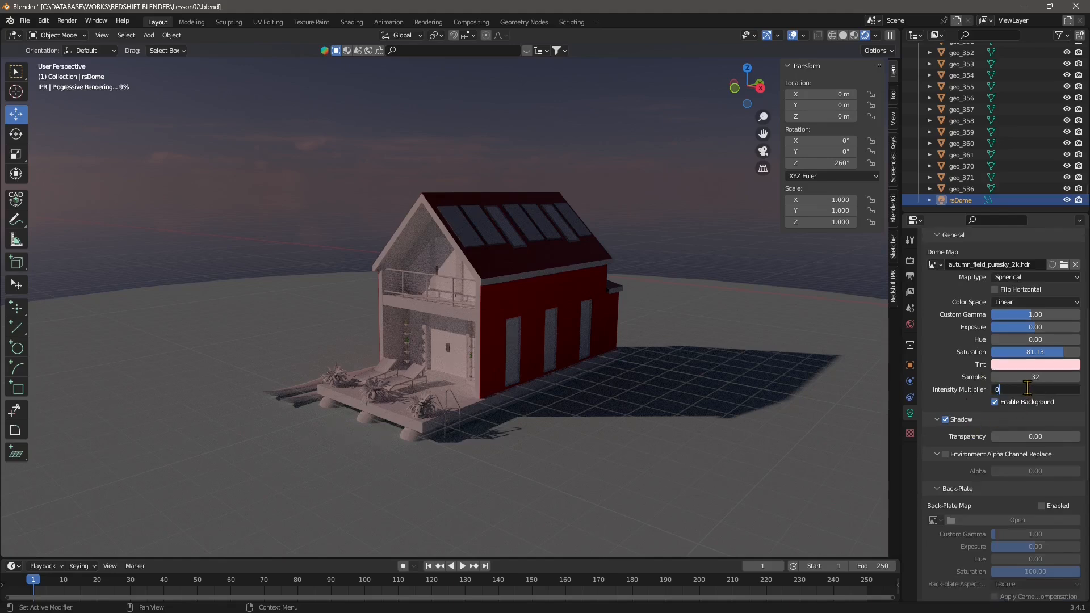
type("0.5")
key("Return")
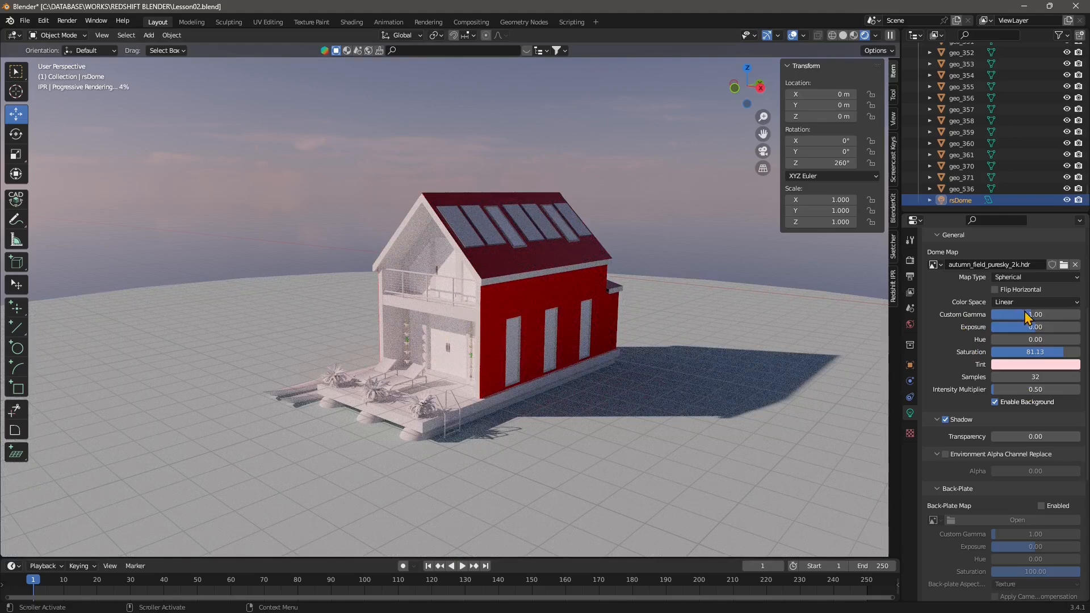
- Set the dome map's exposure to -0.4
left_click(1043, 327)
type("-0.4")
key("Return")
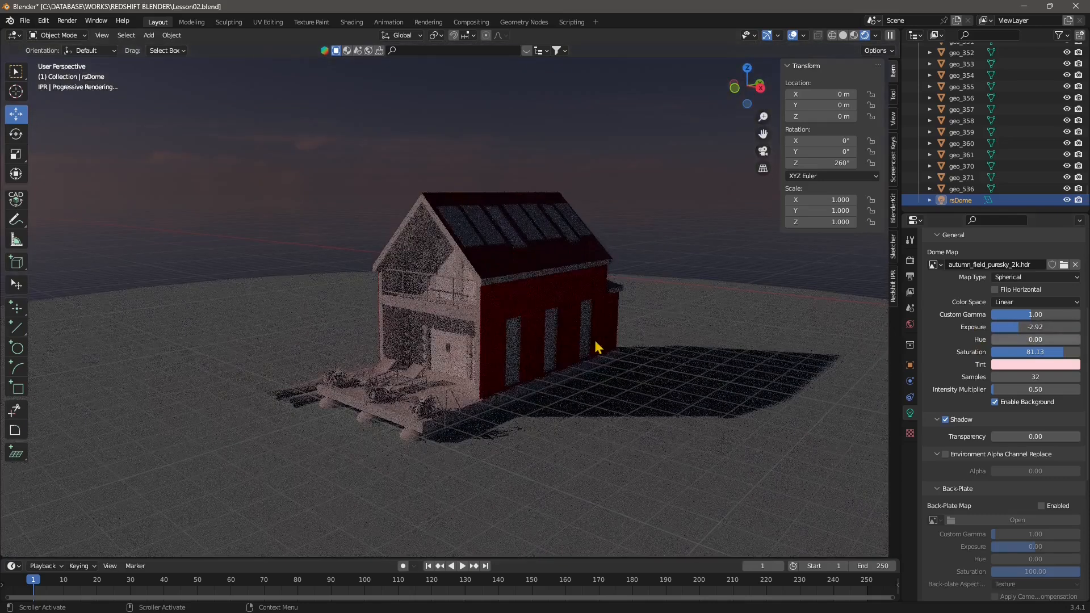
left_click_drag(1033, 328, 1033, 328)
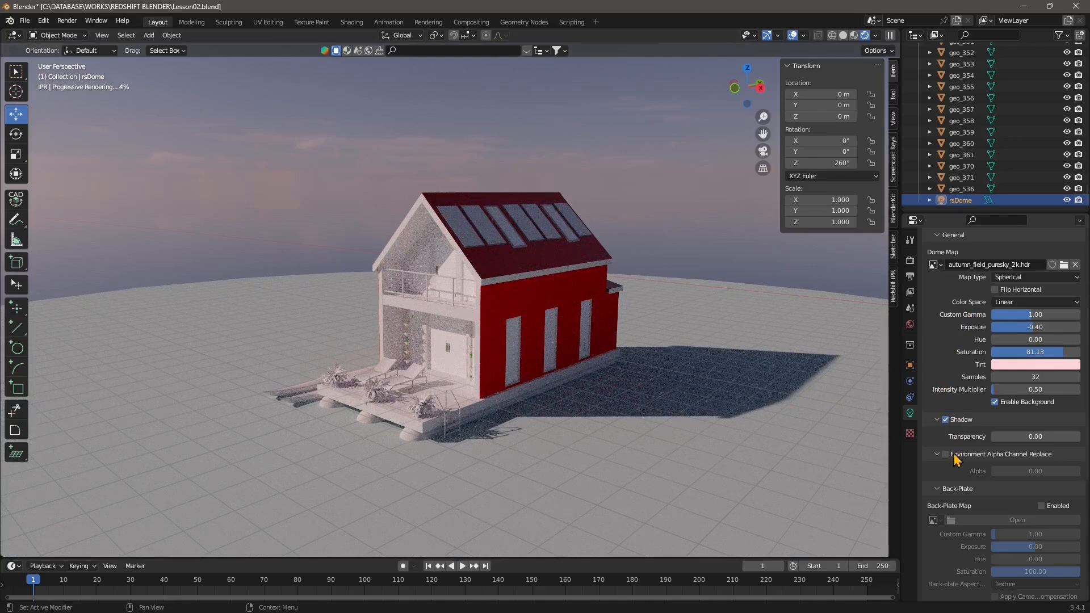
- Switch the dome light's shadow off and back on, and set the shadow transparency to 0.16
scroll(955, 459, "down", 2)
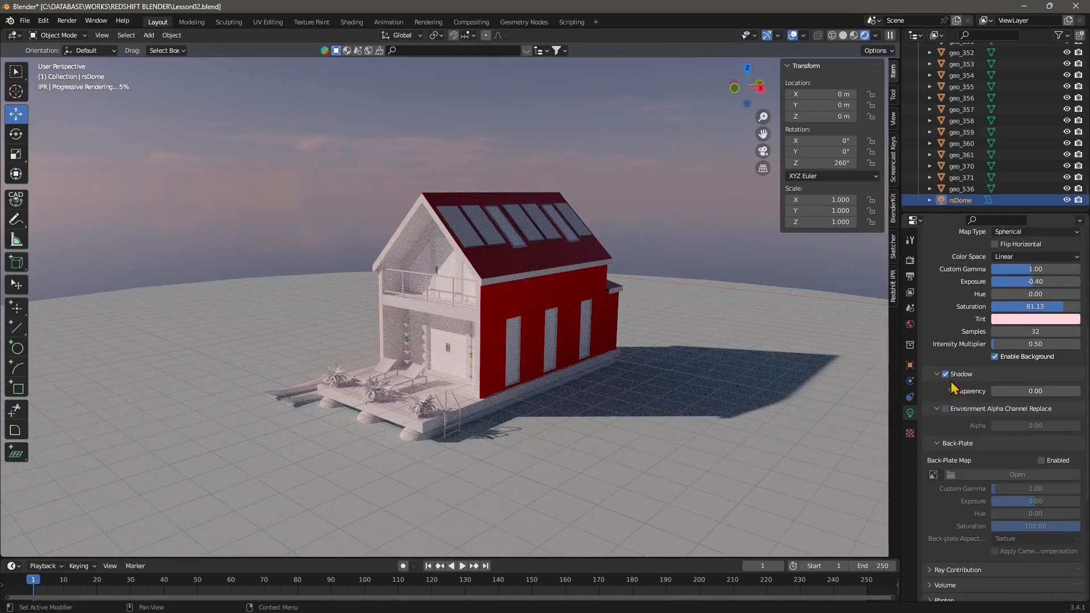
left_click(944, 375)
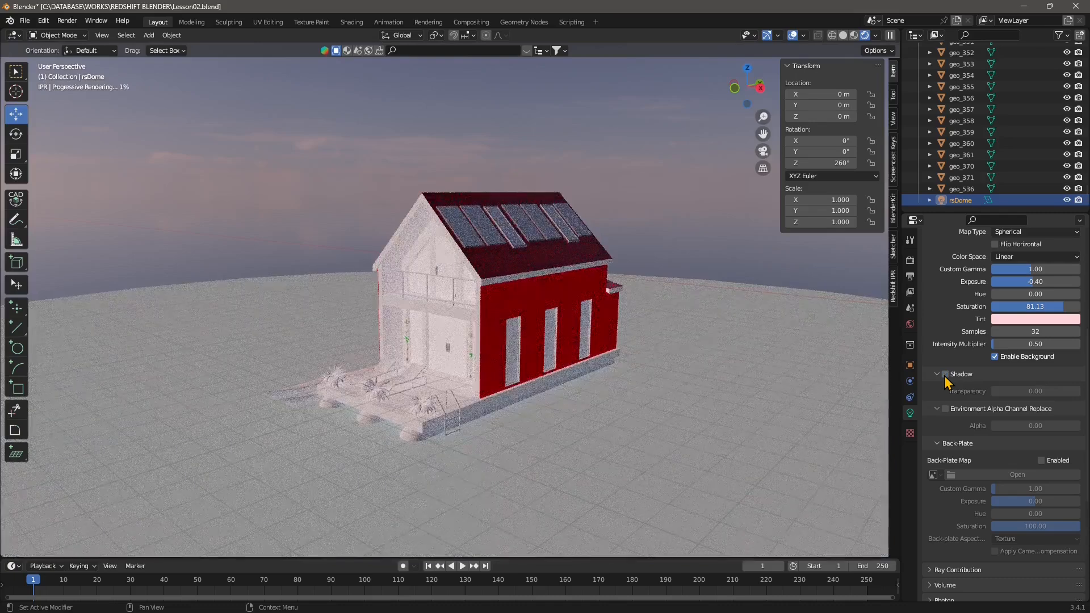
left_click(945, 375)
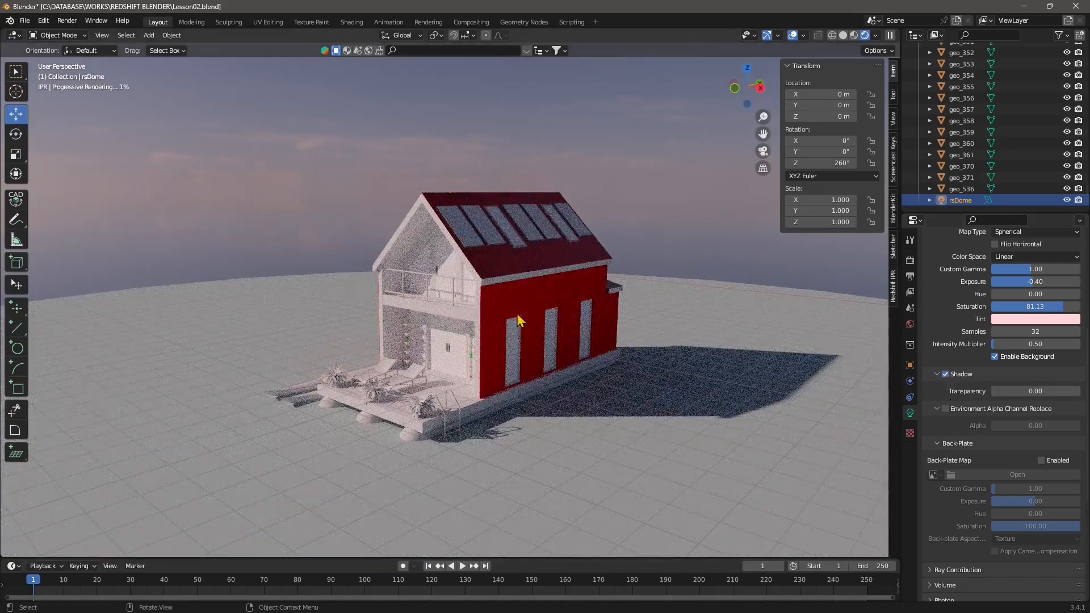
mouse_move(1034, 391)
left_mouse_down()
mouse_move(1050, 392)
mouse_move(1021, 391)
left_mouse_up()
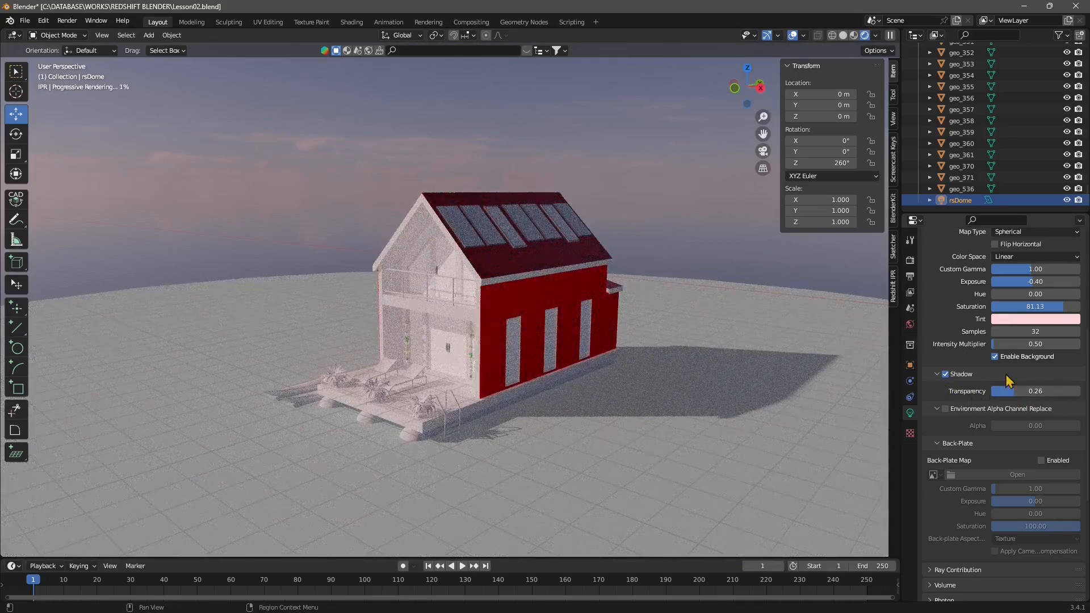
left_click_drag(1022, 391, 1015, 391)
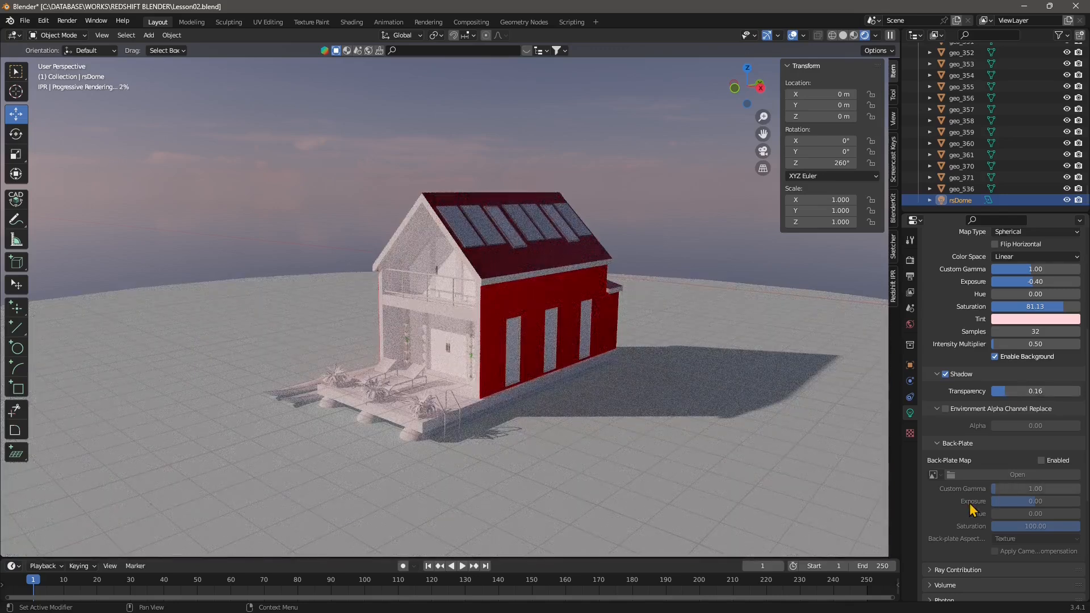
- Examine the dome light's back-plate settings, expand its Ray Contribution and Volume settings, and review the general dome settings again
scroll(972, 507, "down", 1)
scroll(974, 509, "down", 2)
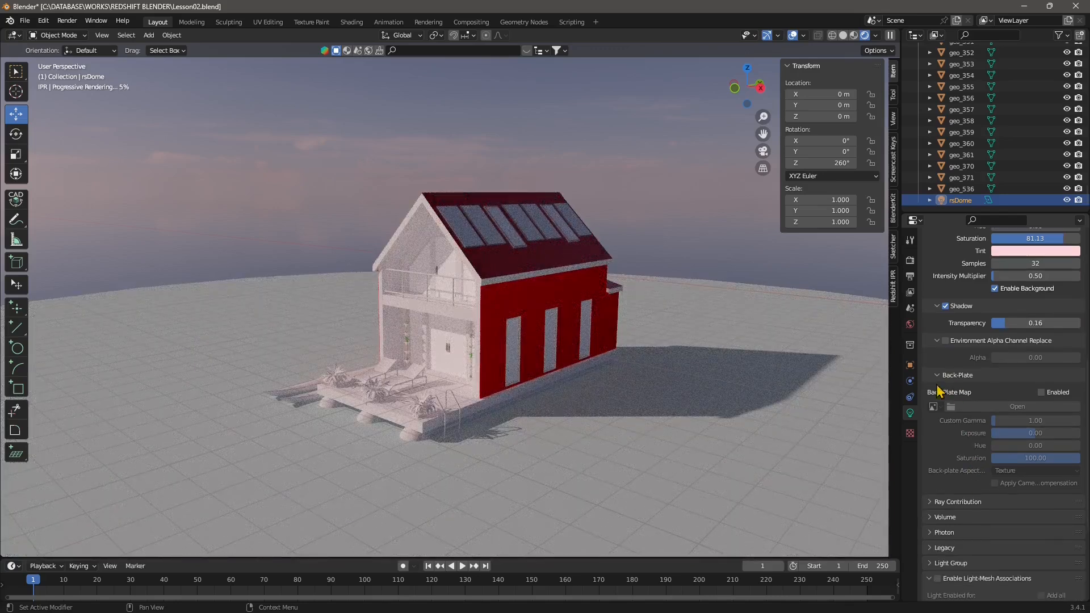
scroll(988, 457, "down", 3)
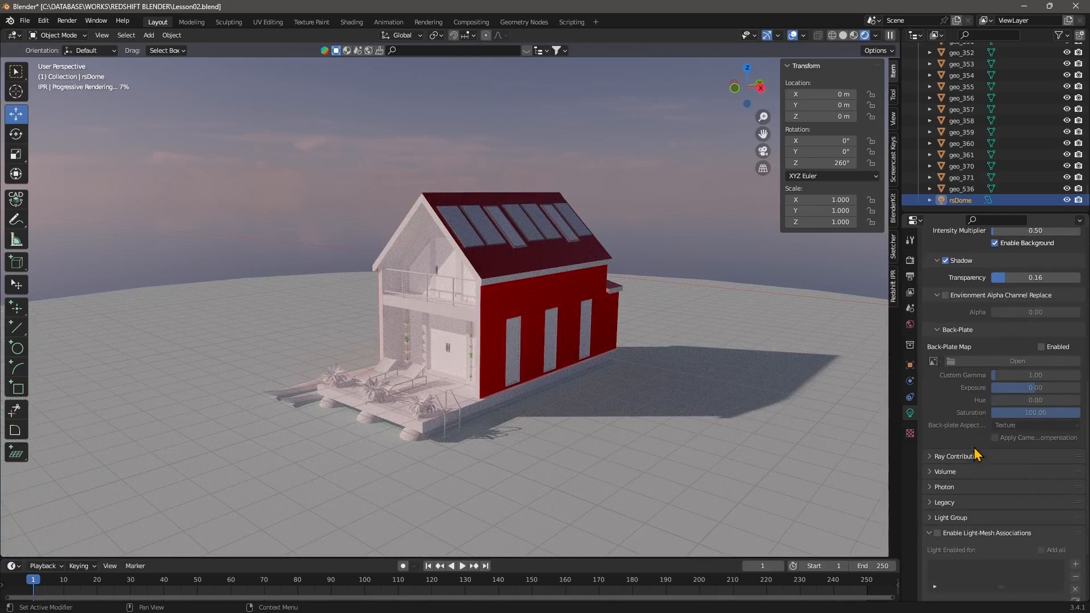
left_click(946, 435)
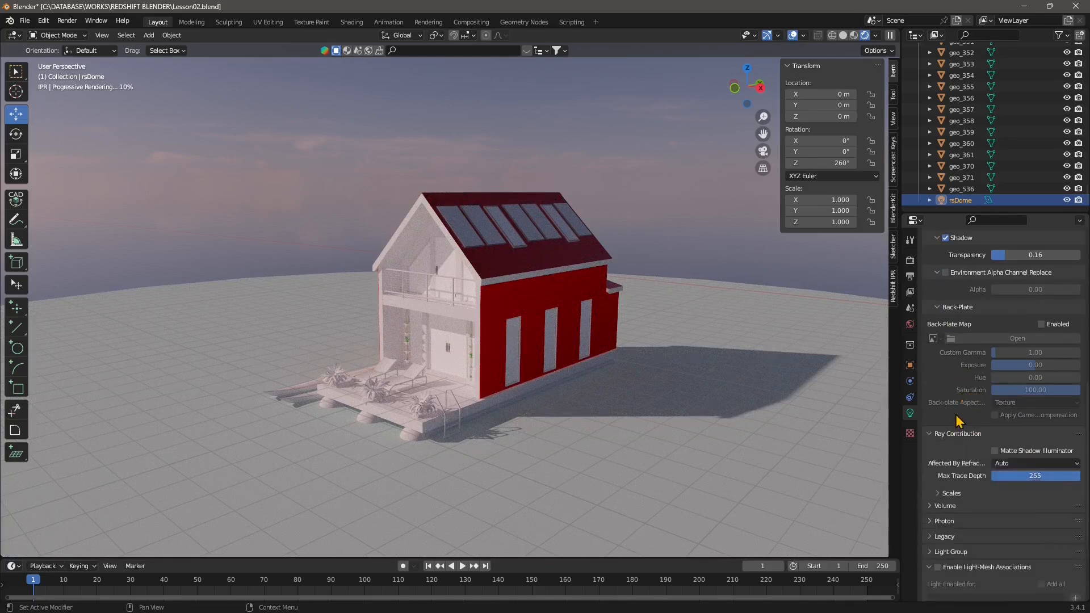
scroll(948, 440, "down", 2)
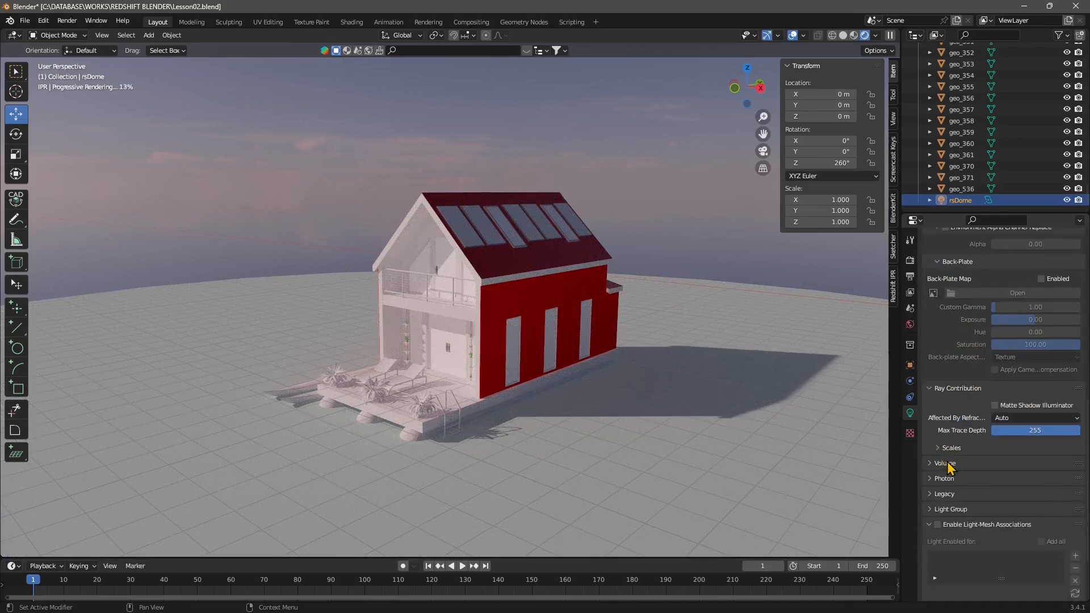
left_click(946, 463)
scroll(949, 463, "down", 3)
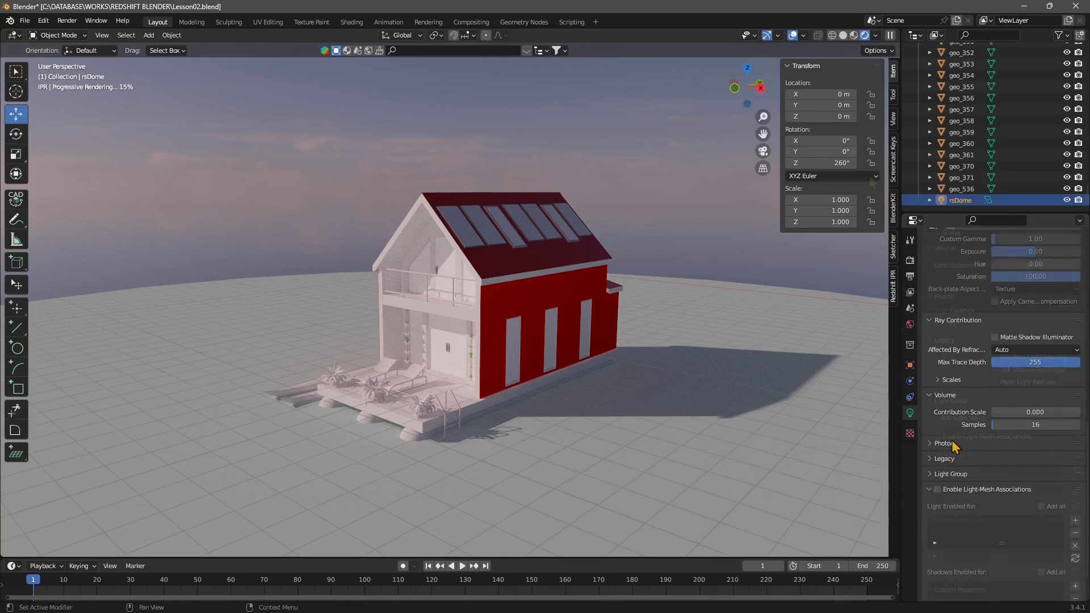
scroll(979, 402, "up", 8)
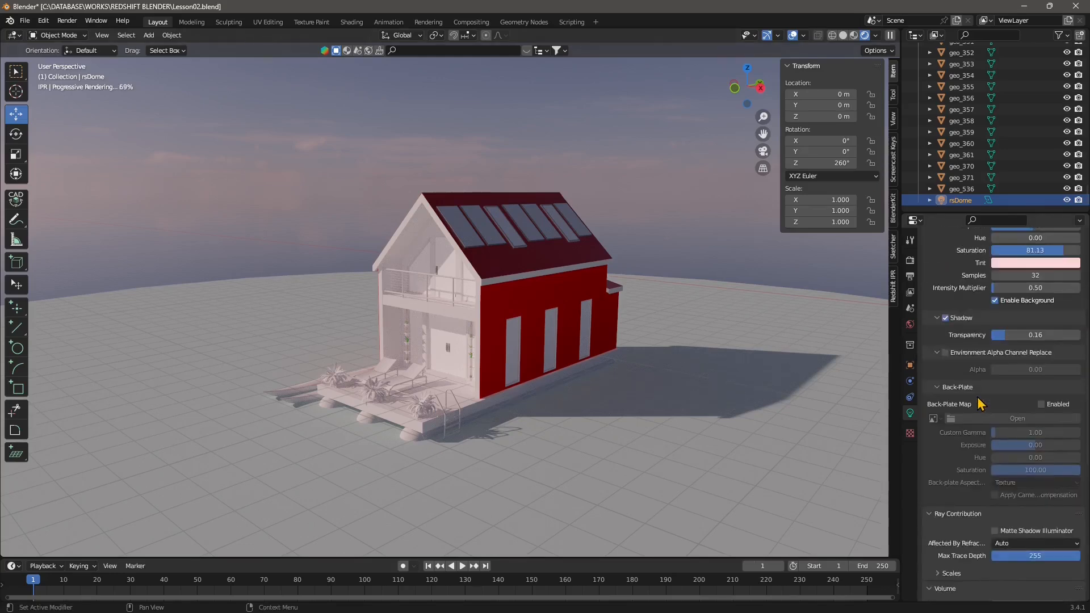
scroll(979, 402, "up", 7)
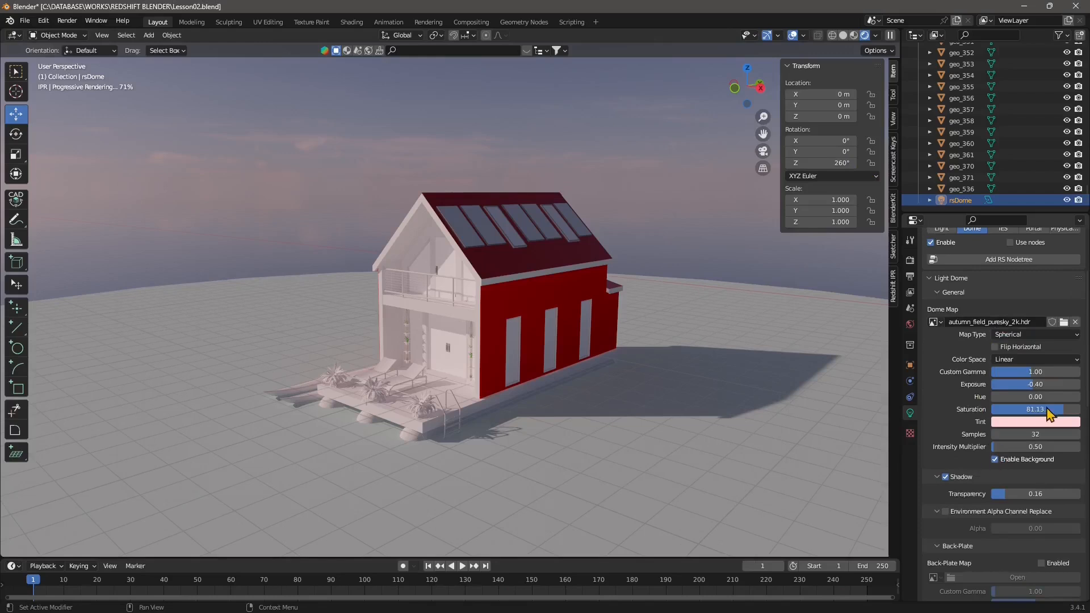
- Try dome light intensity multipliers of 0.1, 0.01 and 0.05
left_click(1041, 448)
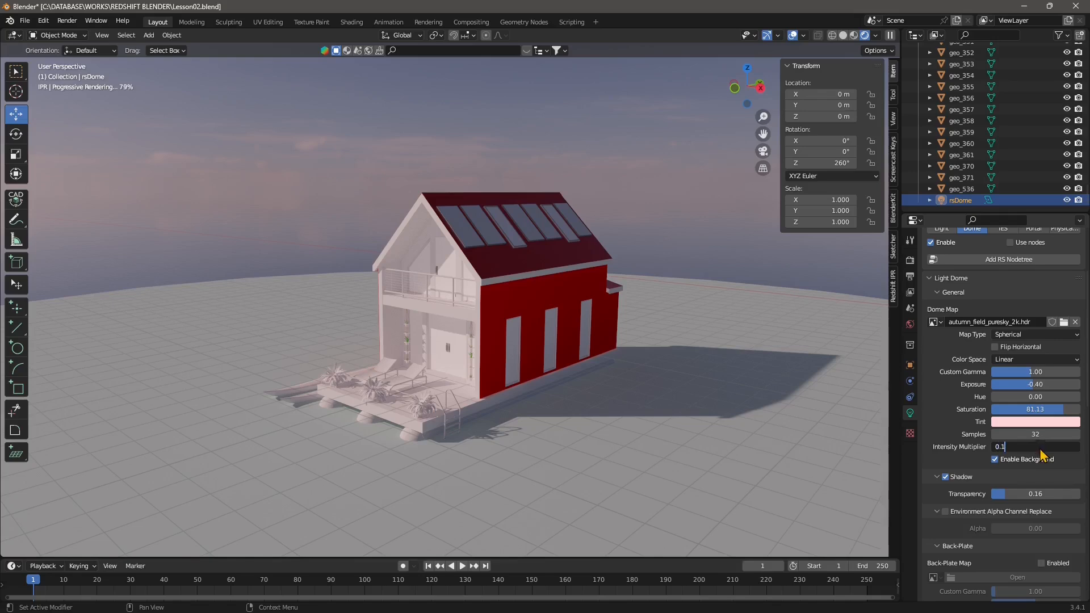
key("Return")
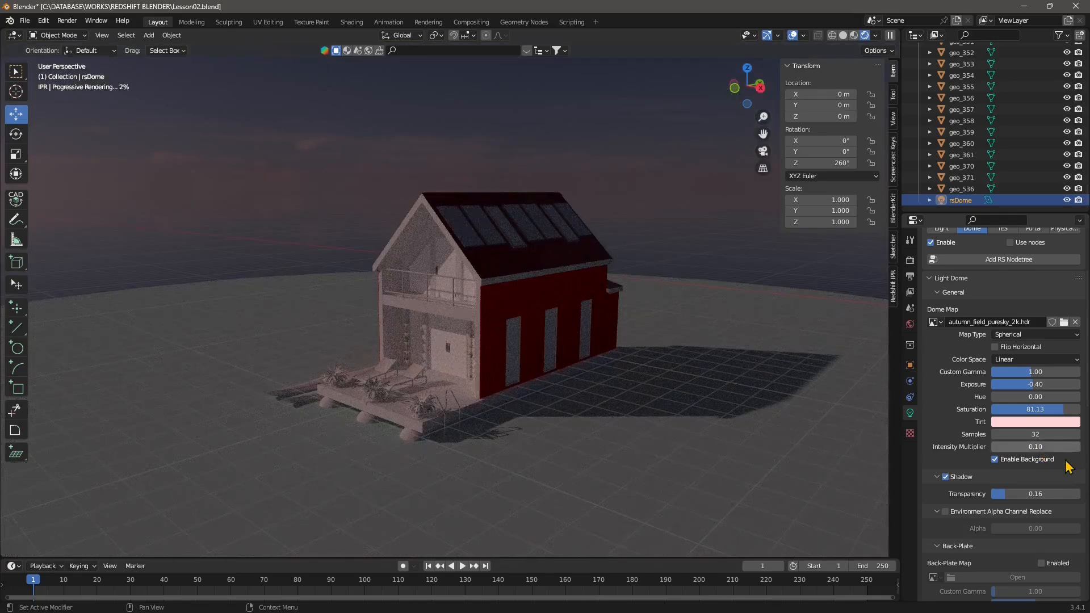
left_click(1030, 447)
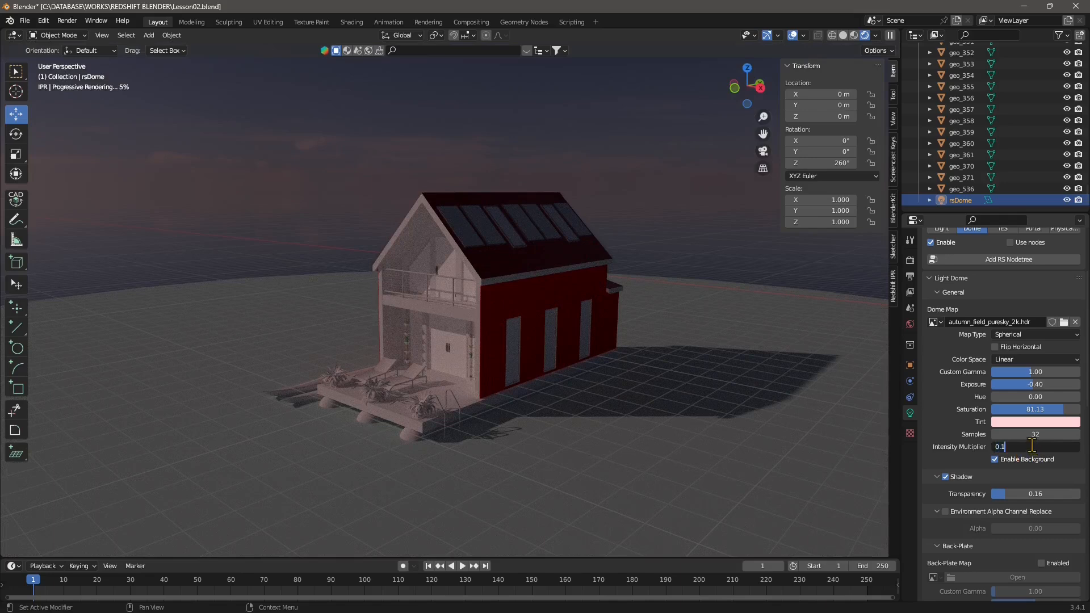
type("0.01")
key("Return")
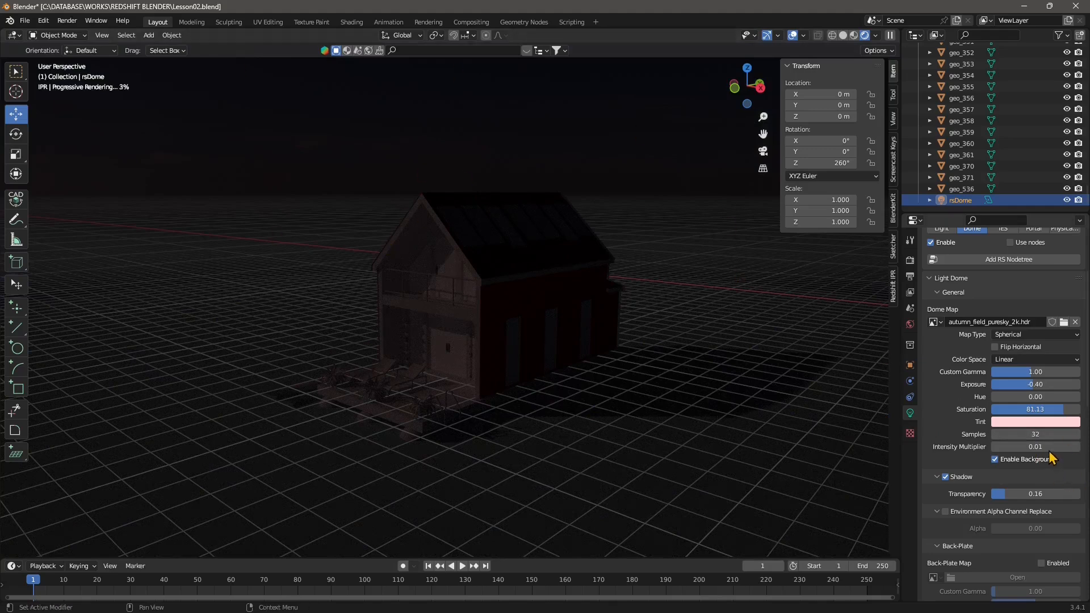
left_click(1053, 447)
key("BackSpace")
type("5")
key("Return")
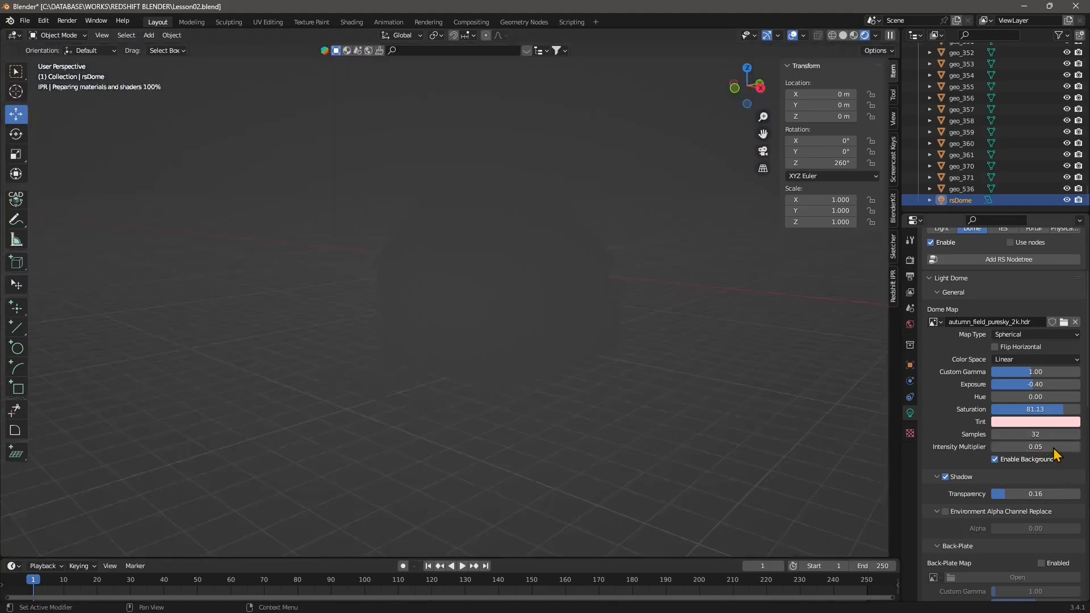
- Replace the dome map with the night HDRI moonless_golf_4k.hdr from the Polyhaven HDRI folder
left_click(1064, 322)
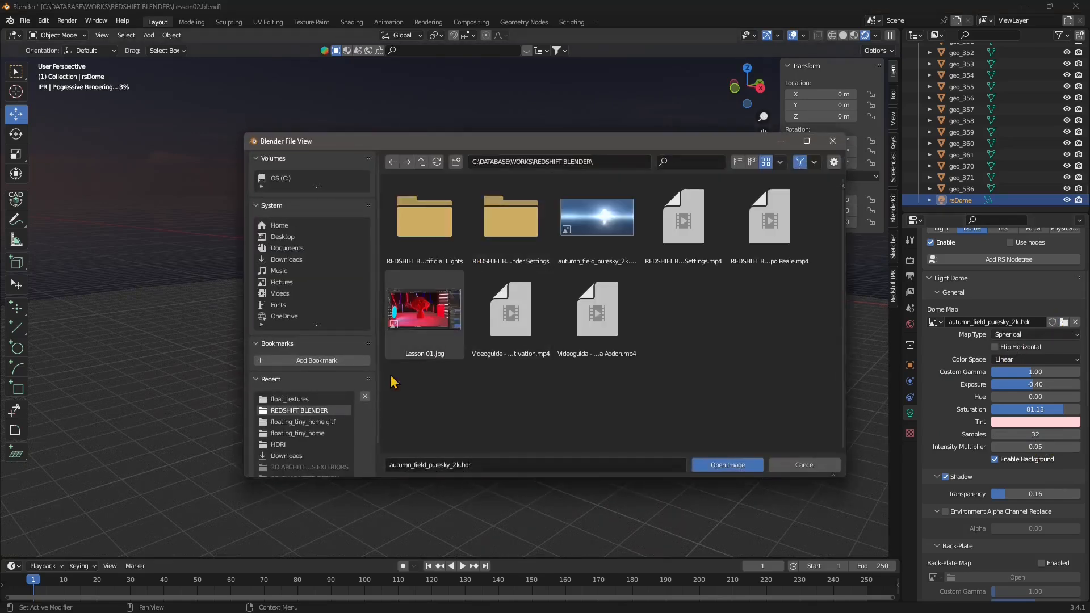
left_click(293, 446)
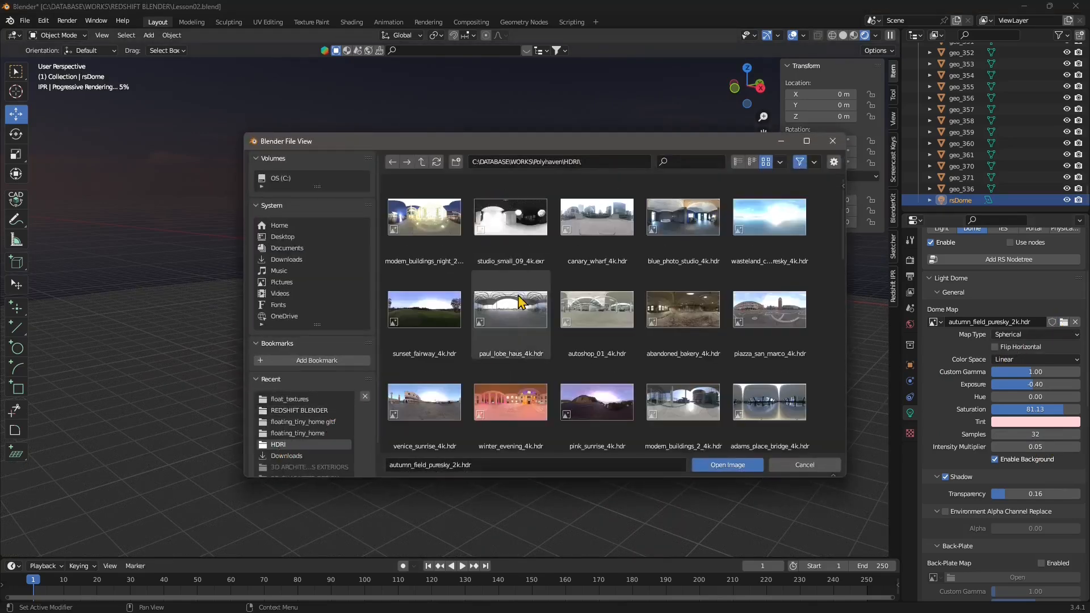
scroll(590, 349, "down", 2)
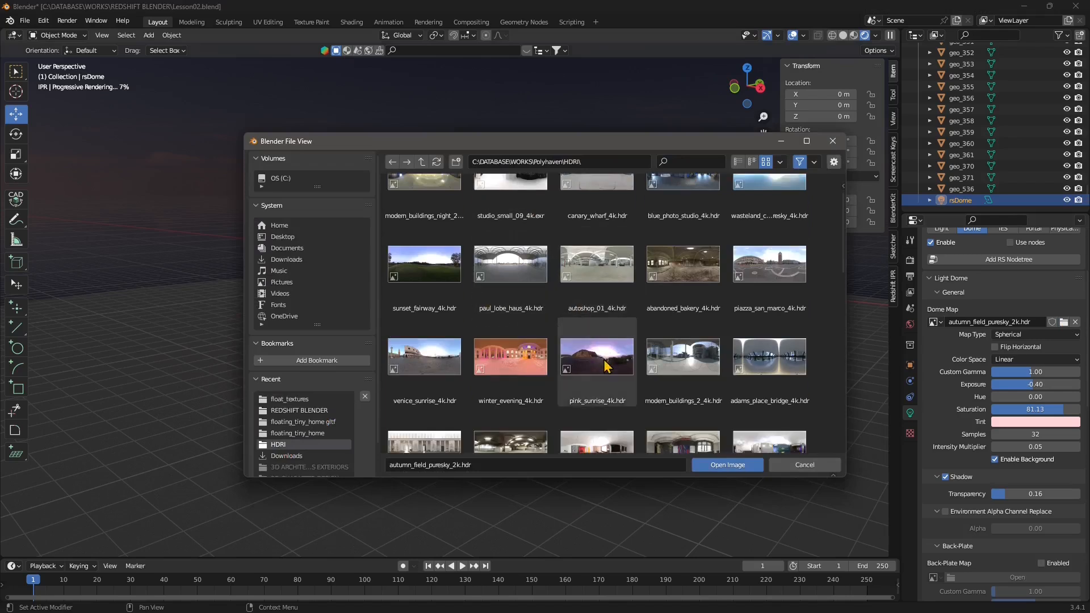
left_click(605, 365)
scroll(625, 404, "down", 2)
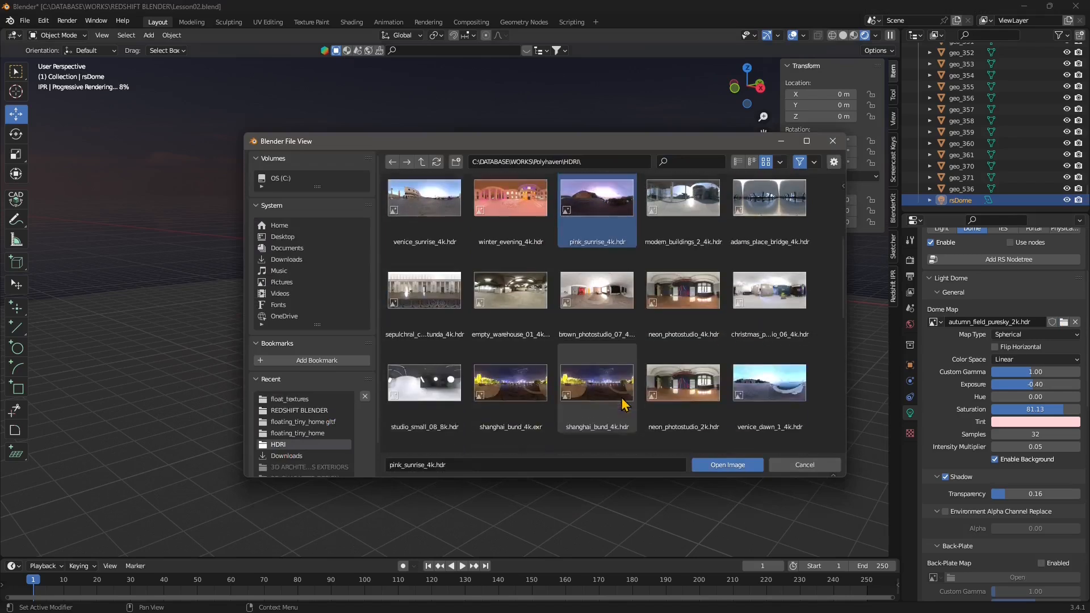
left_click(611, 363)
scroll(624, 391, "down", 2)
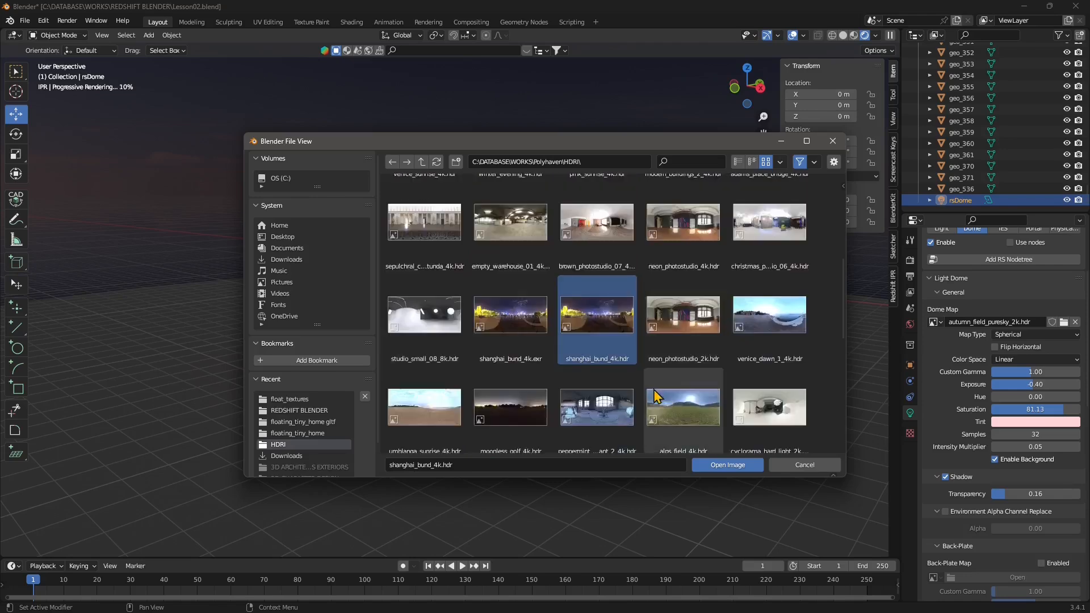
left_click(505, 366)
left_click(704, 466)
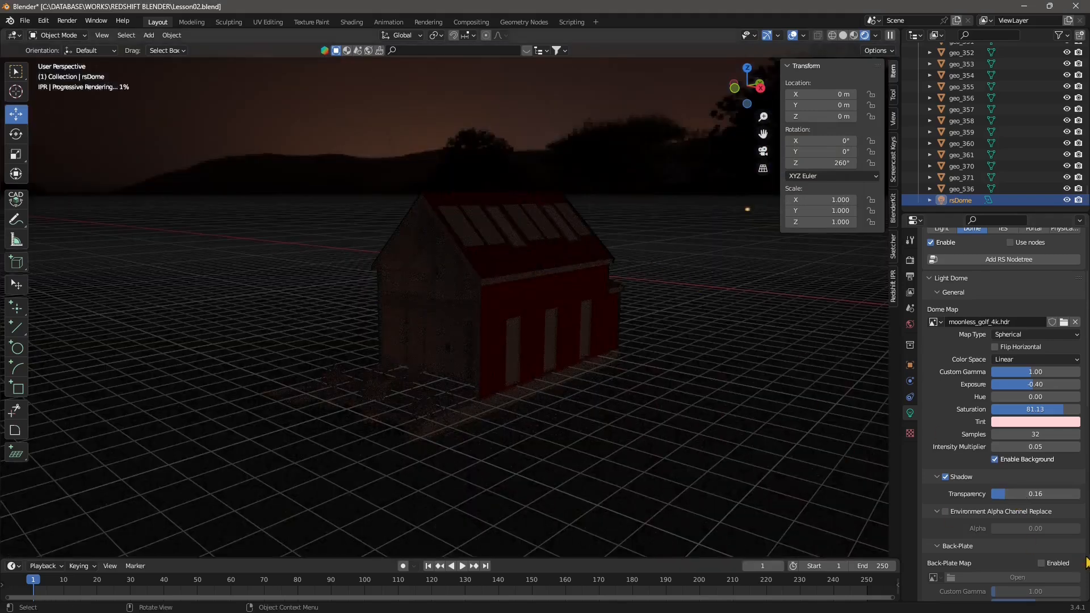
- Set the dome light's intensity multiplier to 0.1
left_click(1034, 448)
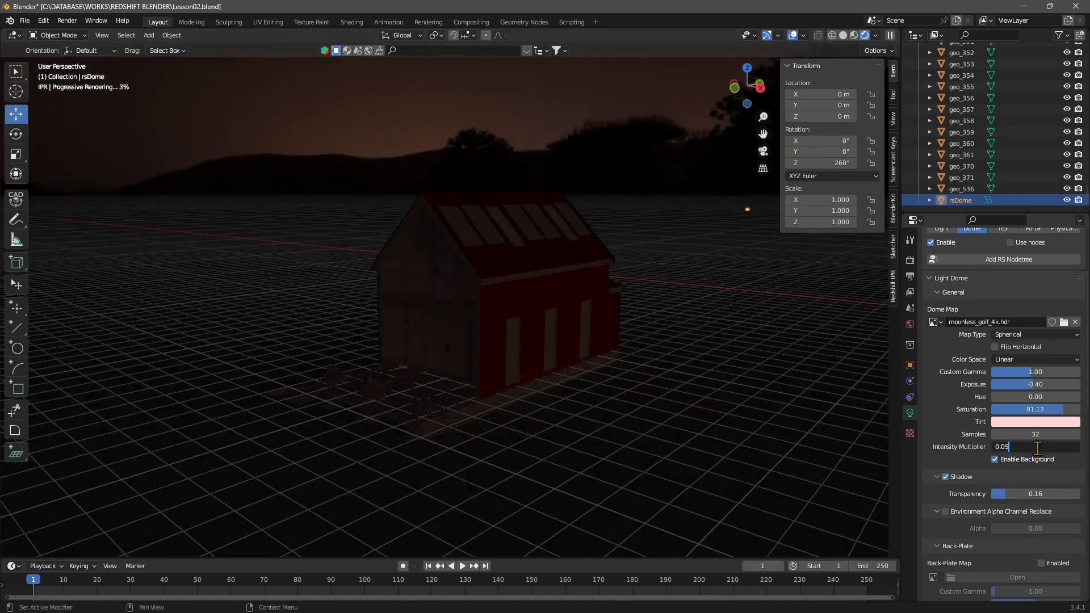
type("0.1")
key("Return")
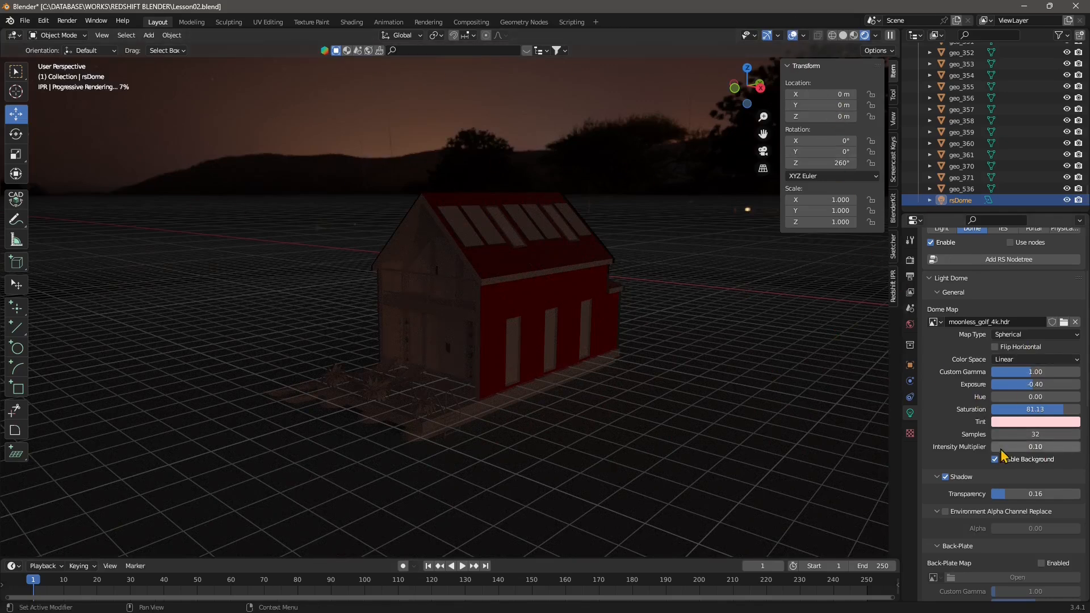
- Toggle the viewport overlays and leave them hidden, and switch the gizmos off and back on
left_click(792, 35)
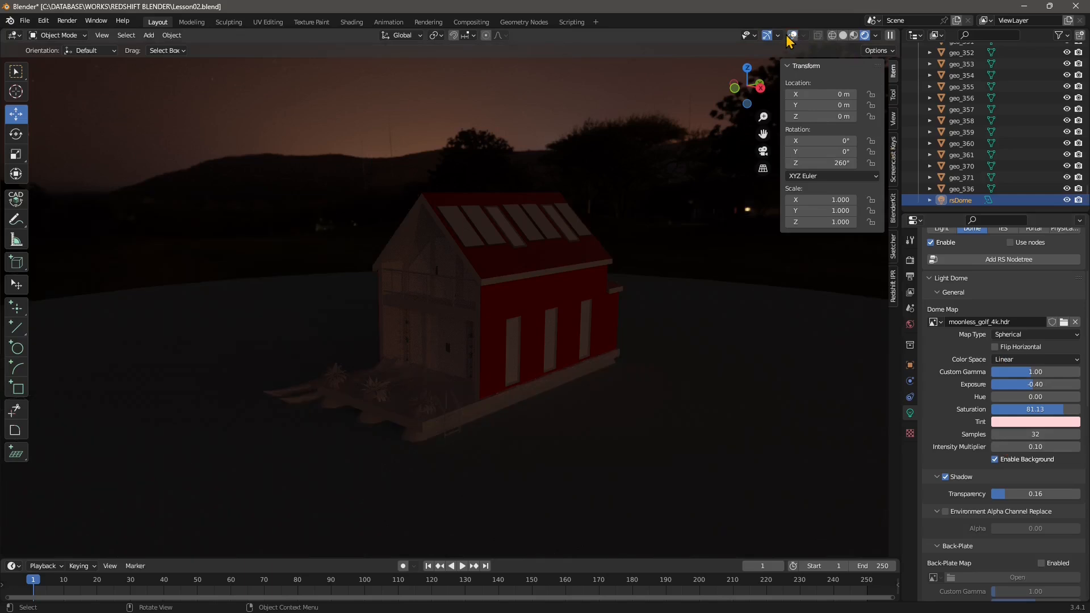
left_click(792, 35)
left_click(792, 35)
left_click(791, 35)
left_click(791, 35)
left_click(768, 35)
left_click(768, 35)
- Add a Redshift physical light to the scene
left_click(149, 35)
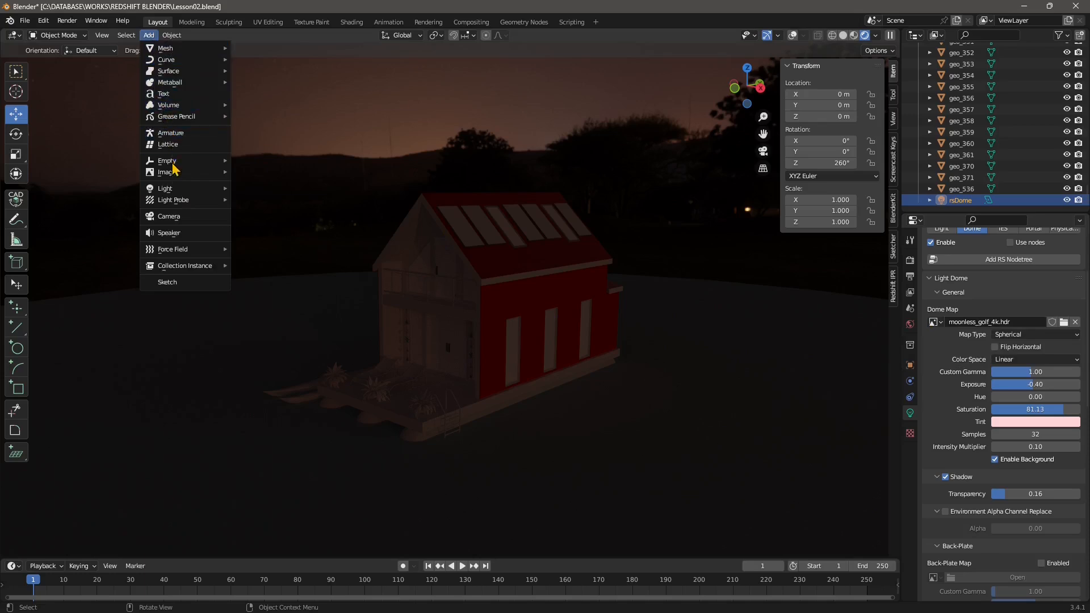
mouse_move(172, 193)
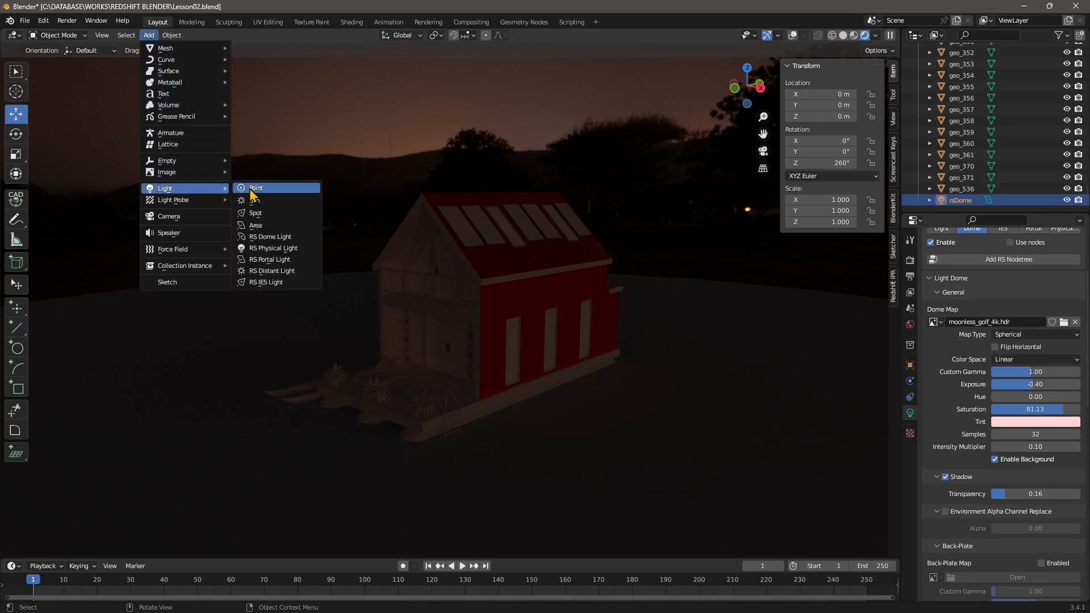
left_click(265, 250)
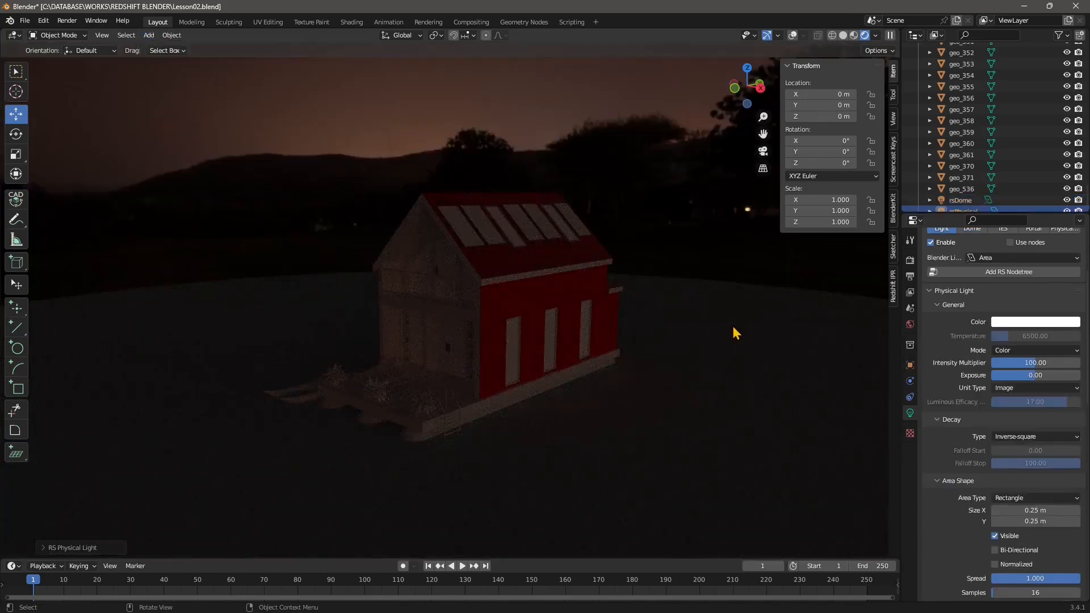
scroll(998, 157, "down", 2)
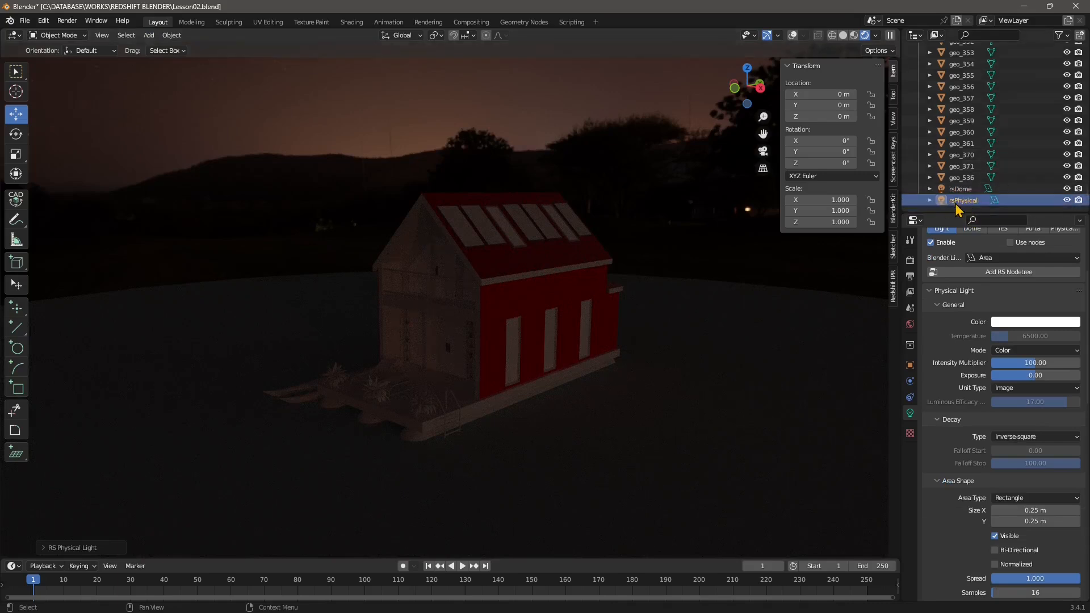
- Move the physical light to the front of the house, at about X -80.2 m and Y -27.3 m
scroll(450, 346, "down", 8)
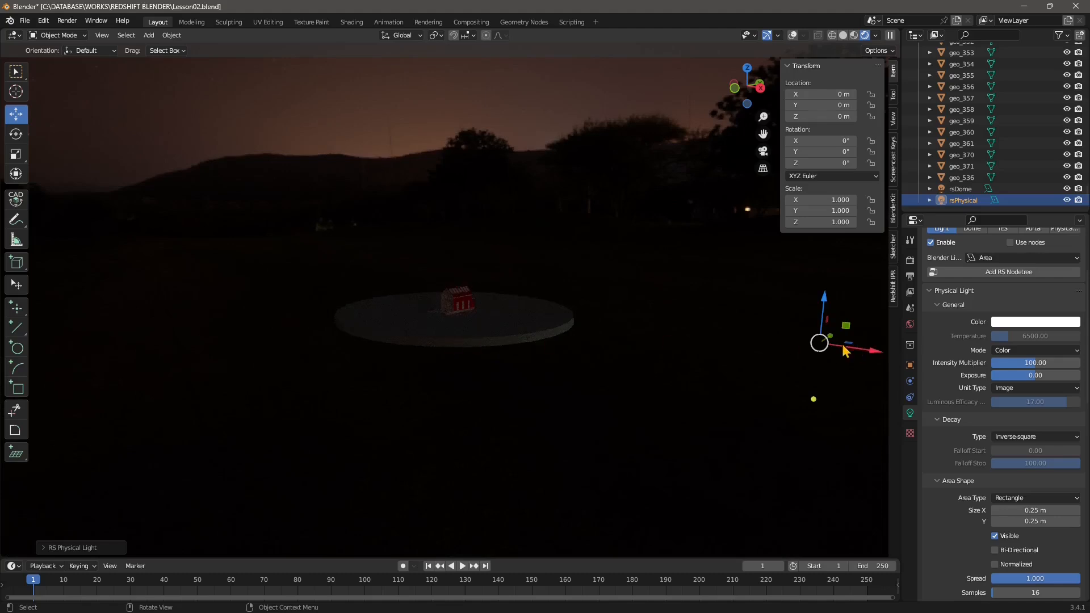
left_click_drag(849, 345, 470, 314)
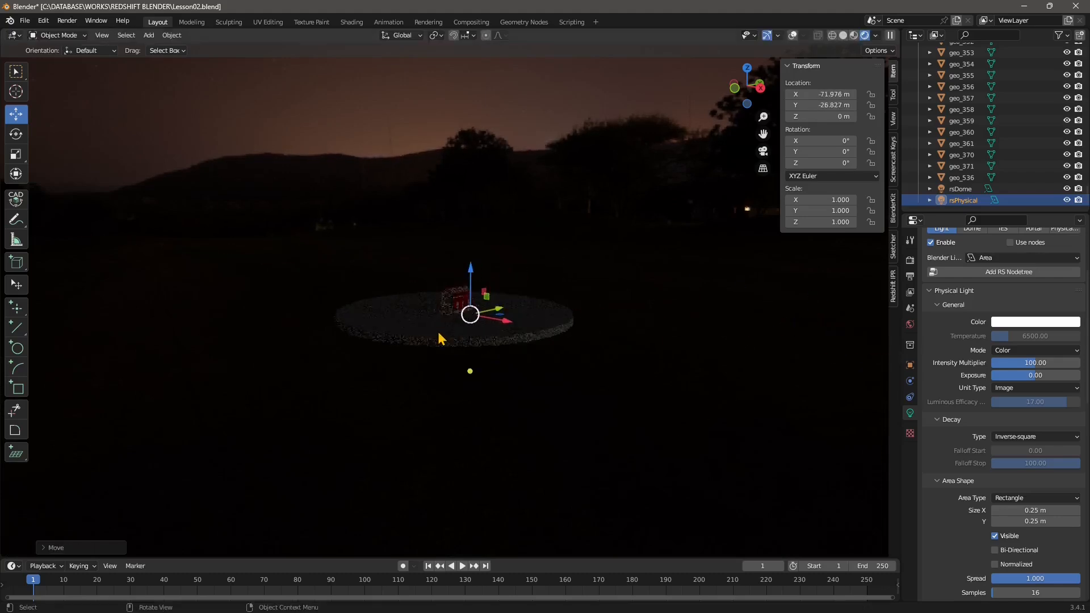
scroll(450, 339, "up", 8)
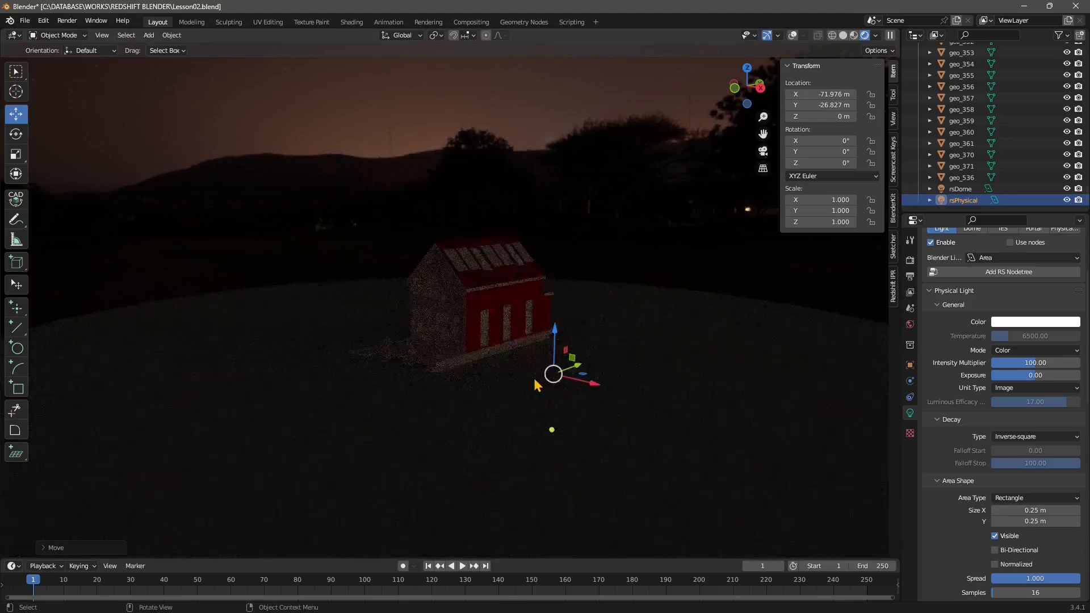
left_click_drag(612, 401, 451, 365)
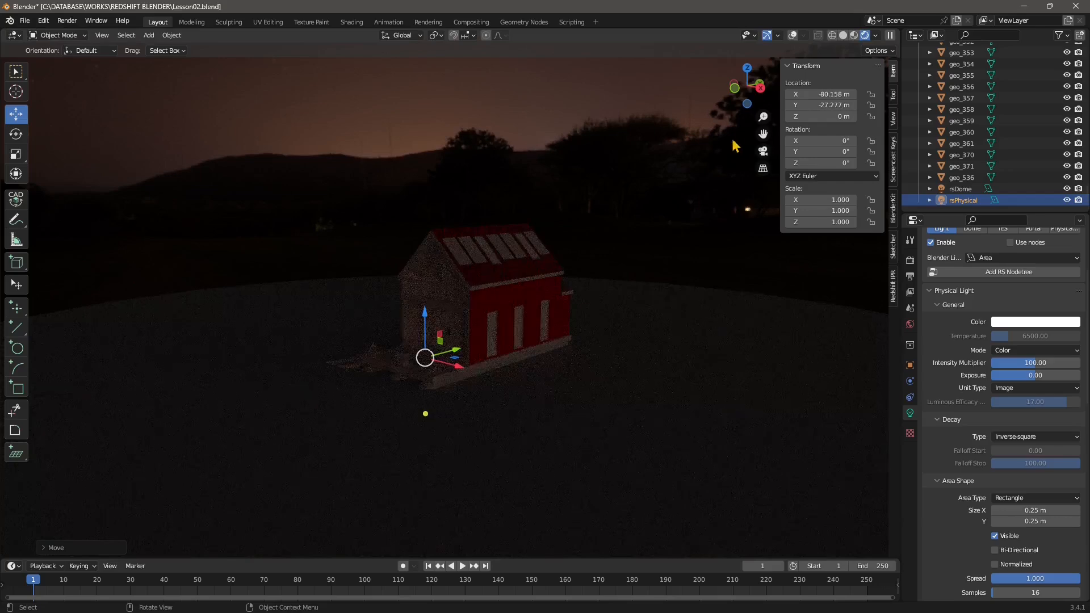
- Show the viewport overlays again and raise the physical light to a height of about 3 m
left_click(793, 36)
scroll(372, 372, "up", 3)
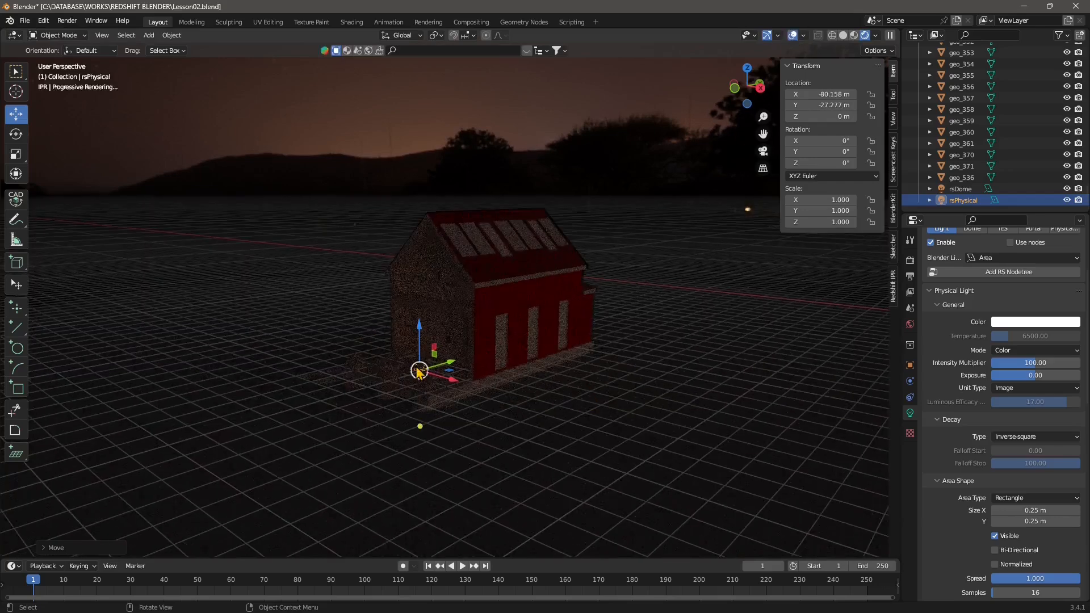
left_click_drag(415, 325, 433, 247)
- Refine the physical light's position at the front gable to about Y -27.5 m and Z 3.85 m
scroll(386, 302, "up", 1)
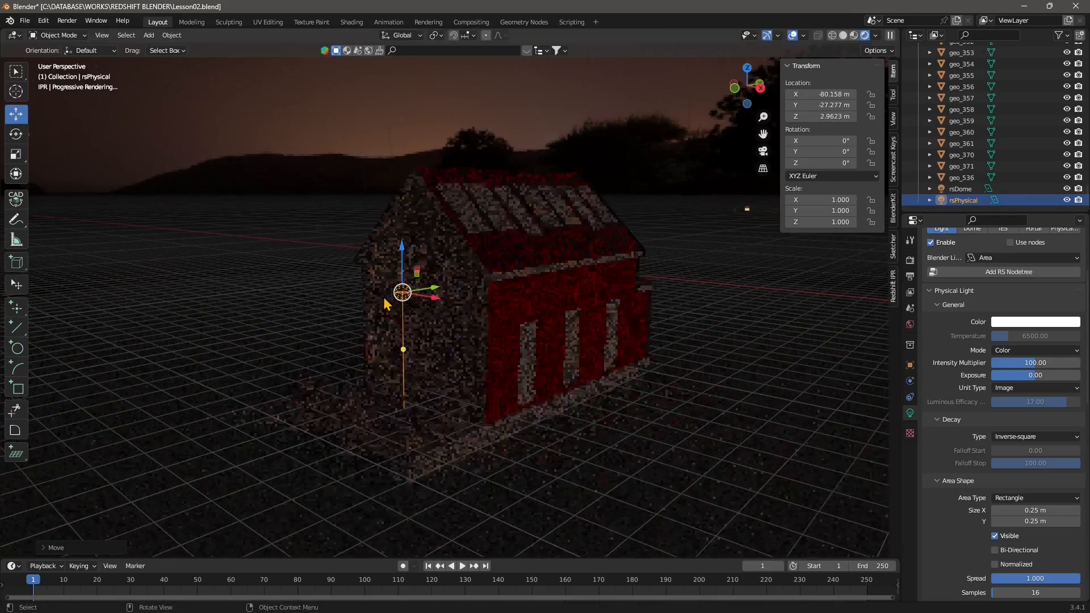
scroll(398, 340, "up", 1)
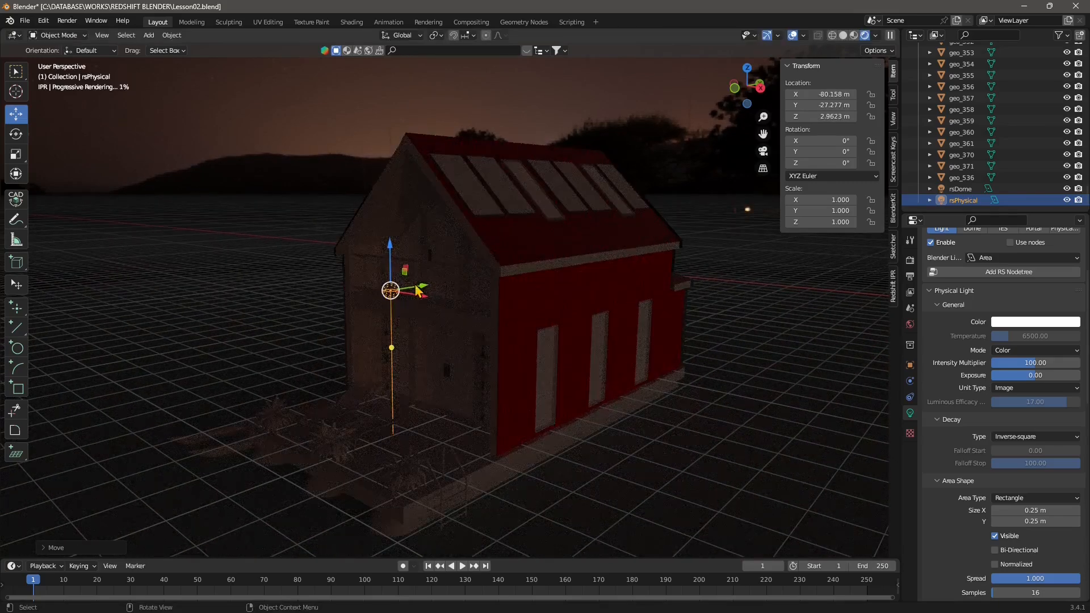
left_click_drag(421, 293, 359, 302)
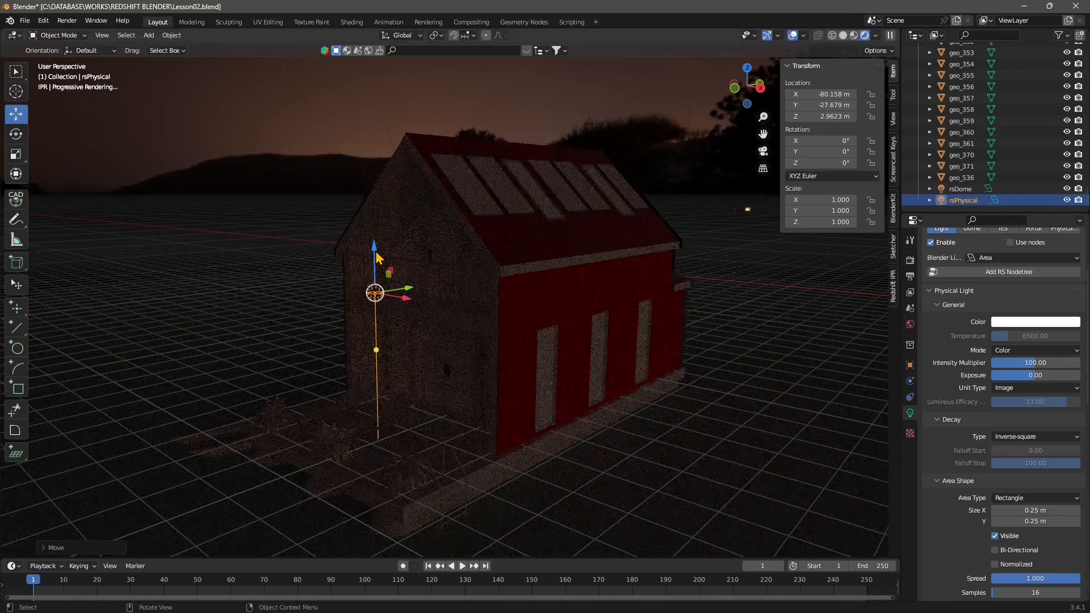
left_click_drag(374, 253, 374, 204)
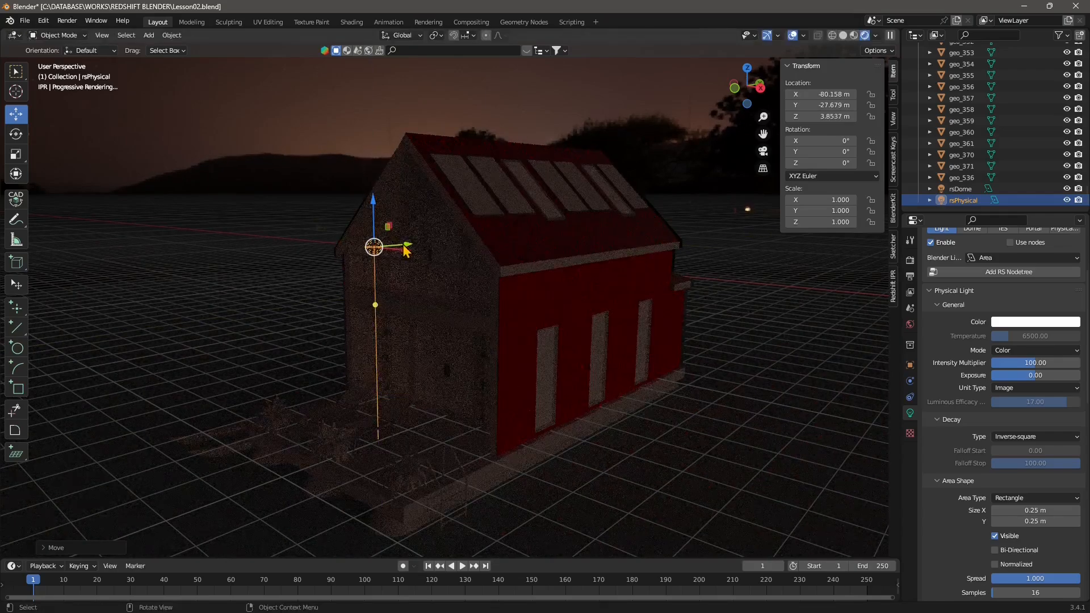
left_click_drag(414, 243, 425, 243)
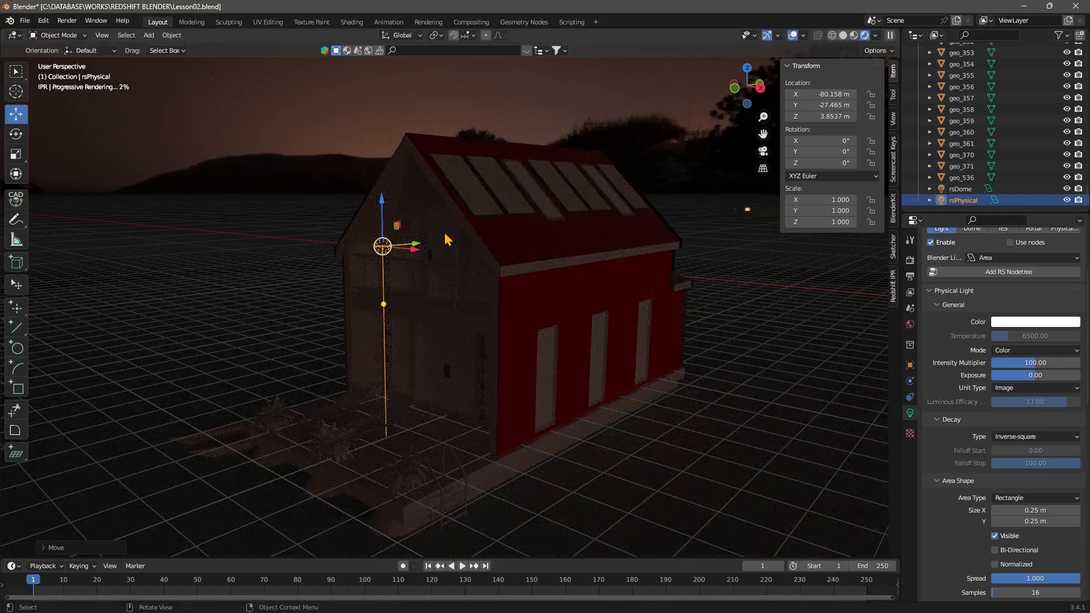
- Place the 3D cursor on the deck in front of the house and add a second Redshift physical light there
left_click(17, 96)
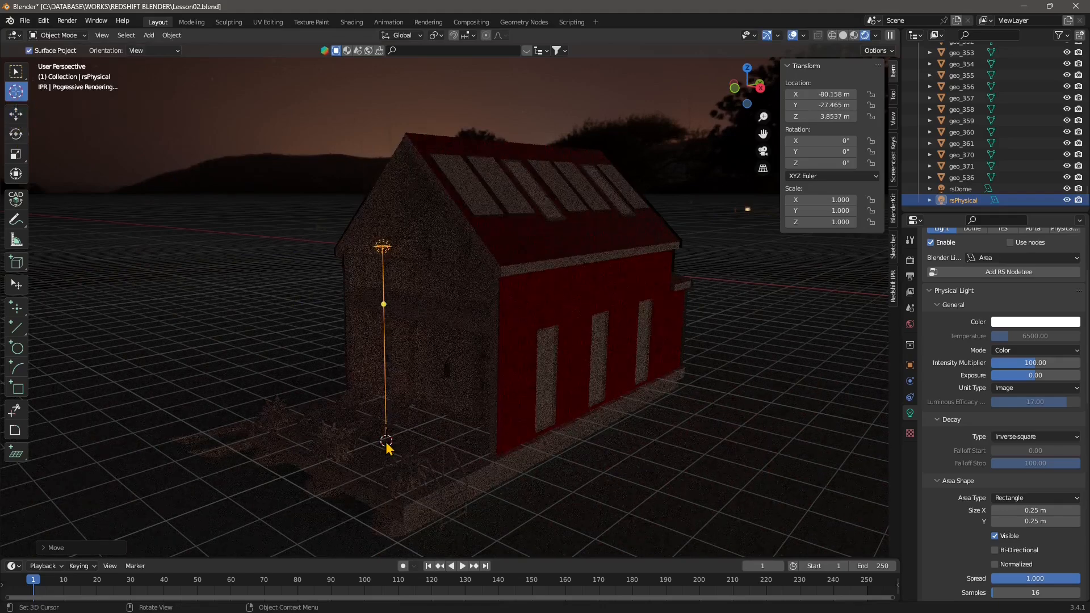
left_click(365, 445)
left_click(149, 35)
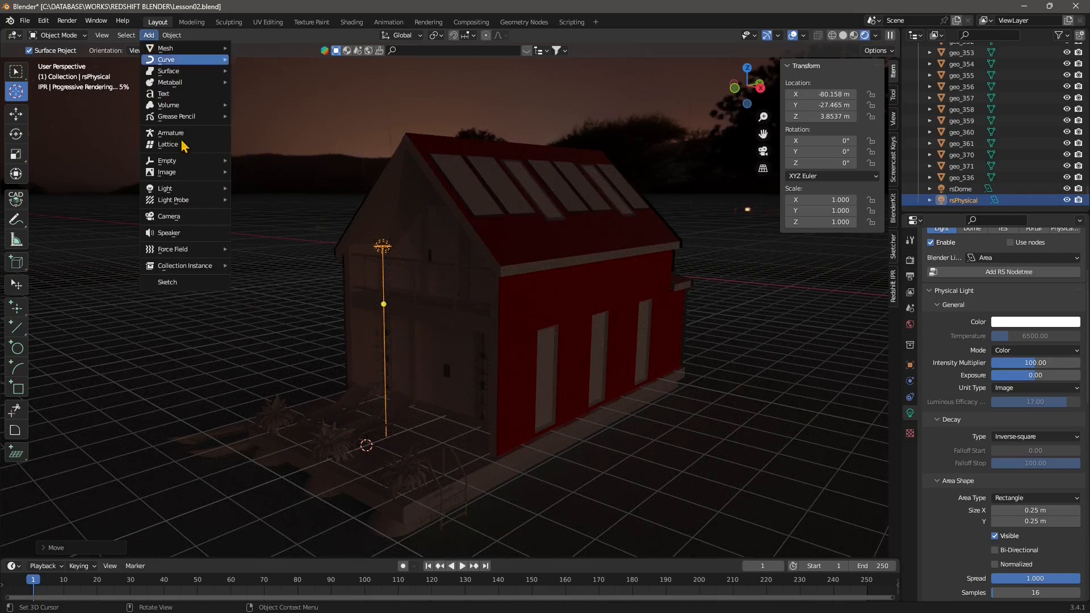
mouse_move(211, 189)
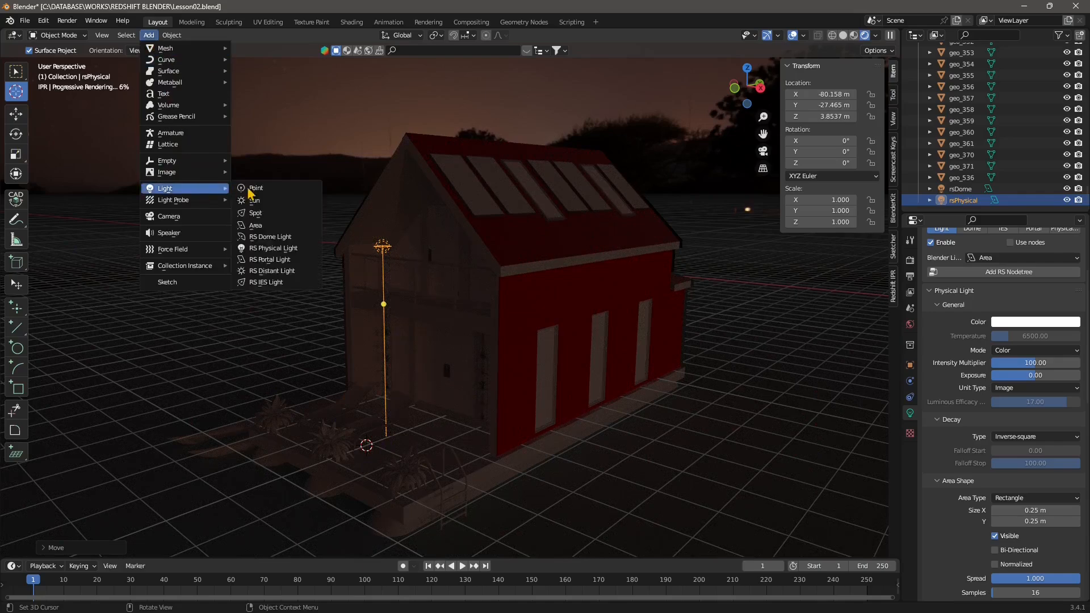
left_click(271, 248)
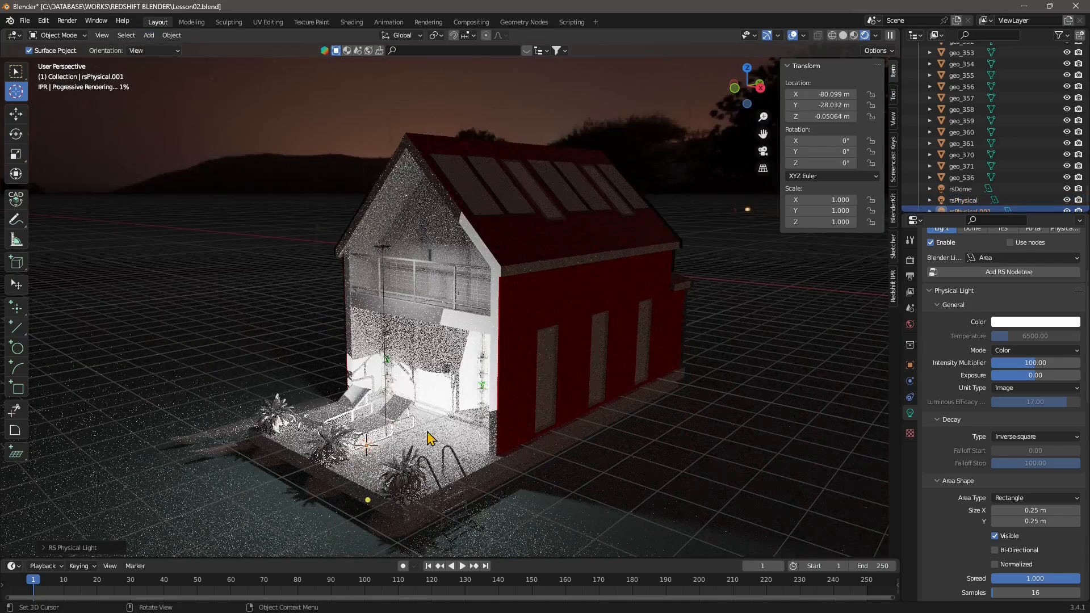
- Raise the second physical light to a height of about 4.13 m, and reselect the first physical light
left_click(17, 115)
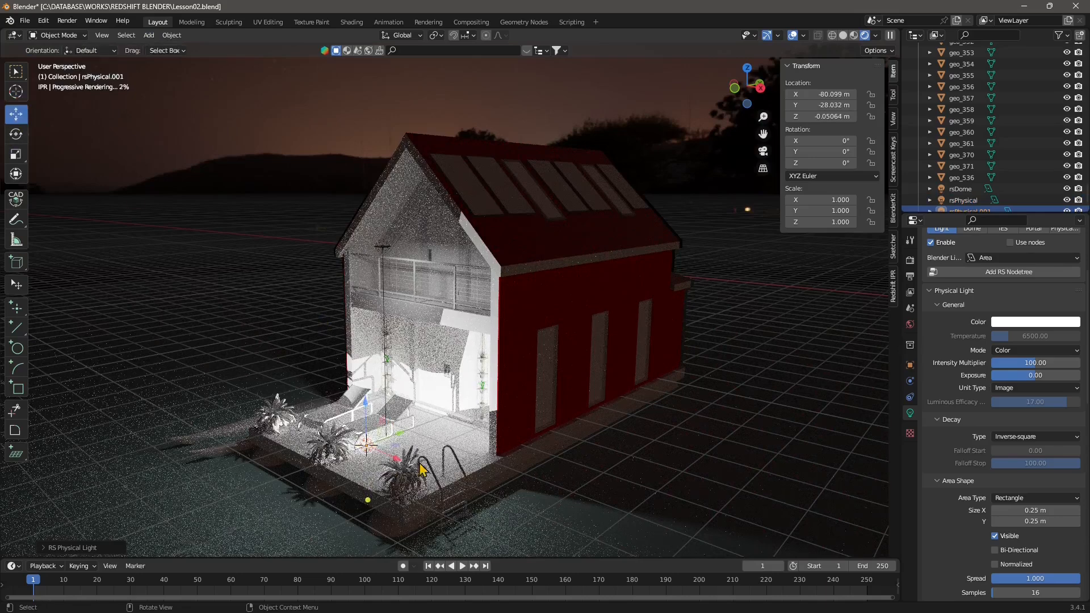
left_click_drag(370, 408, 377, 134)
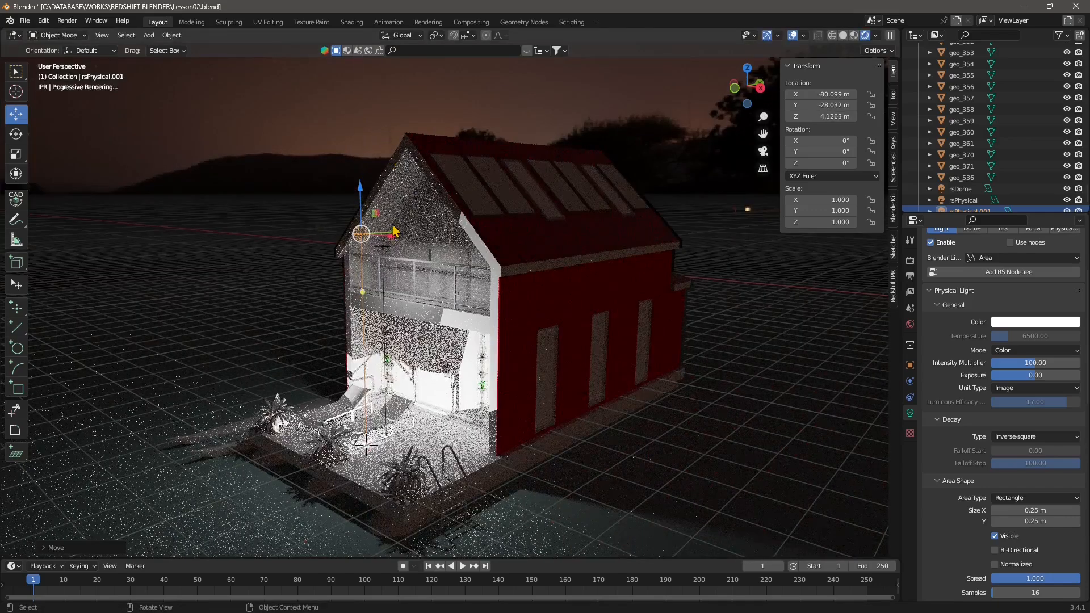
left_click(383, 247)
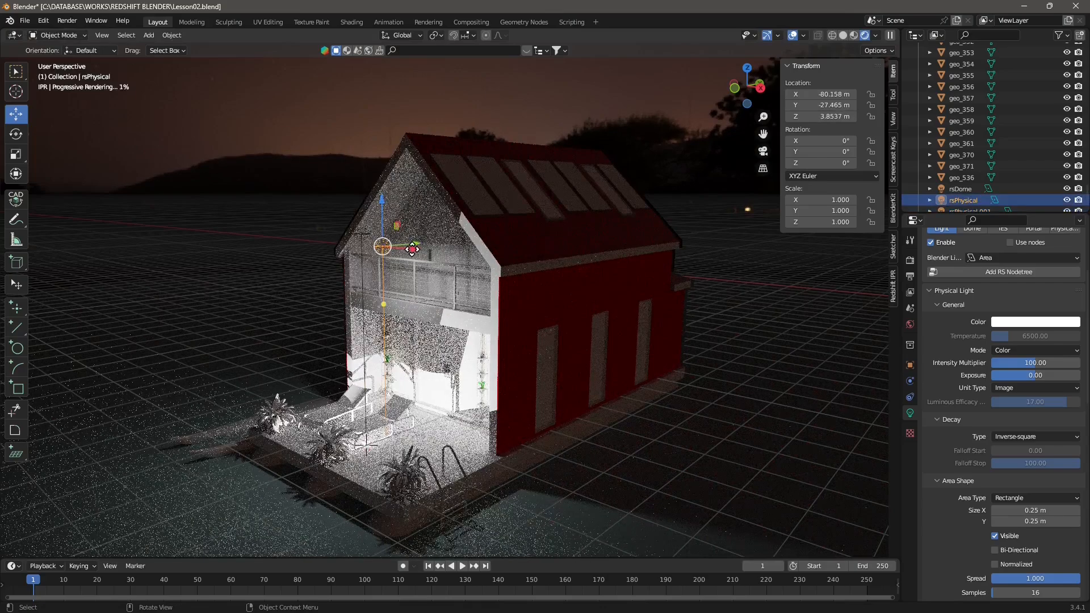
- Shift the first physical light along X to about -78.85 m, and toggle the viewport to solid shading and back to rendered
left_click_drag(416, 250, 462, 262)
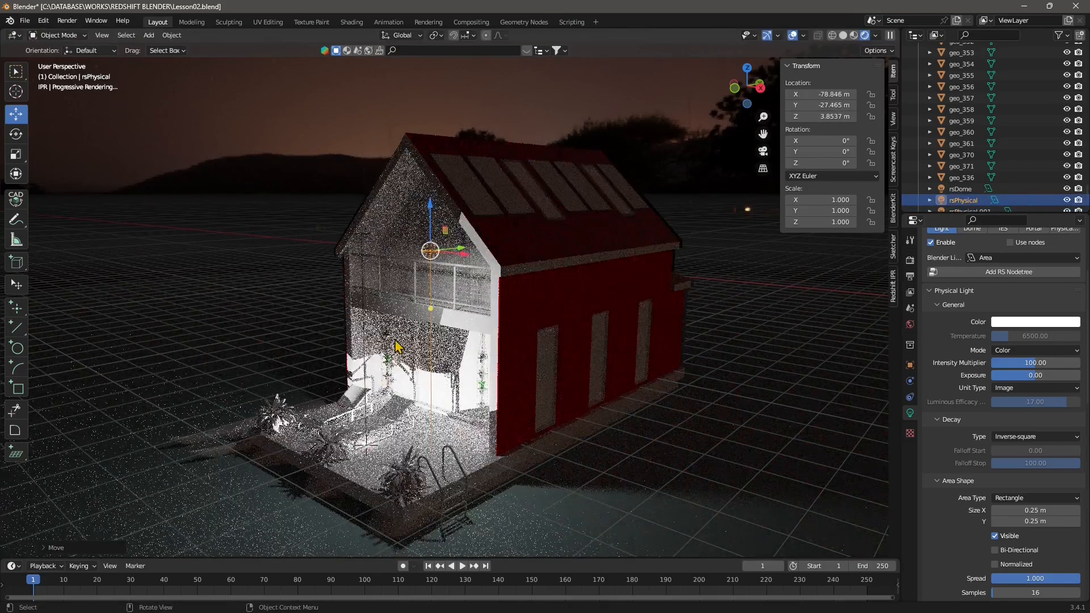
left_click(365, 248)
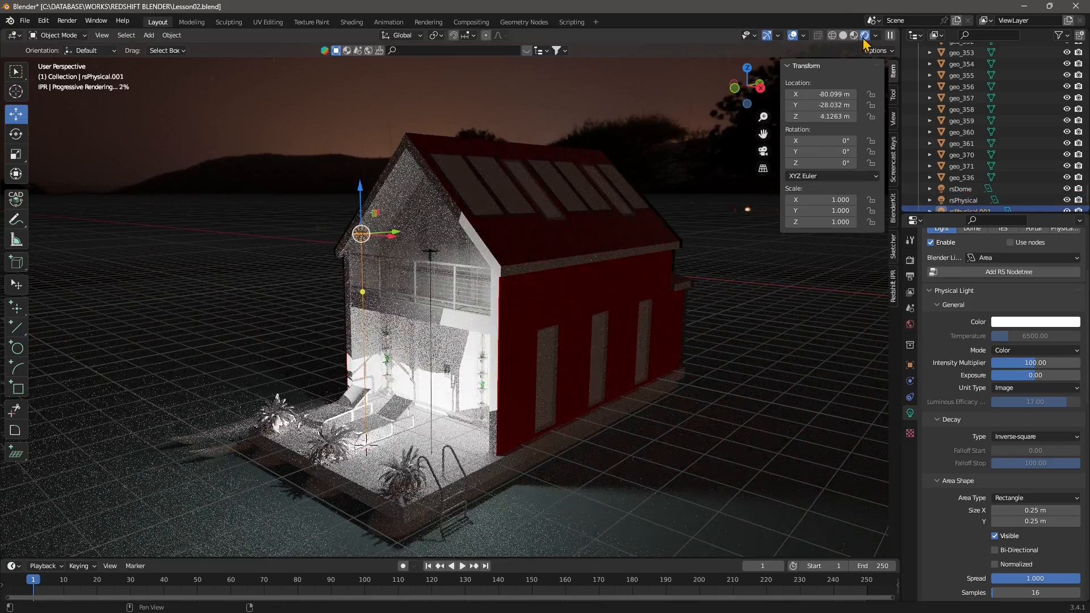
left_click(843, 35)
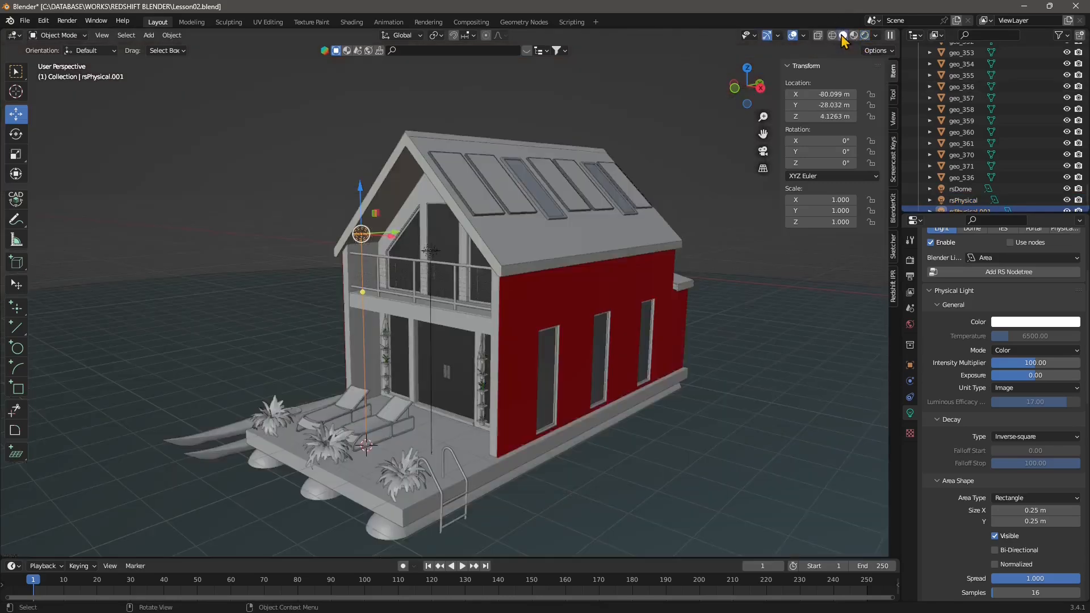
left_click(865, 36)
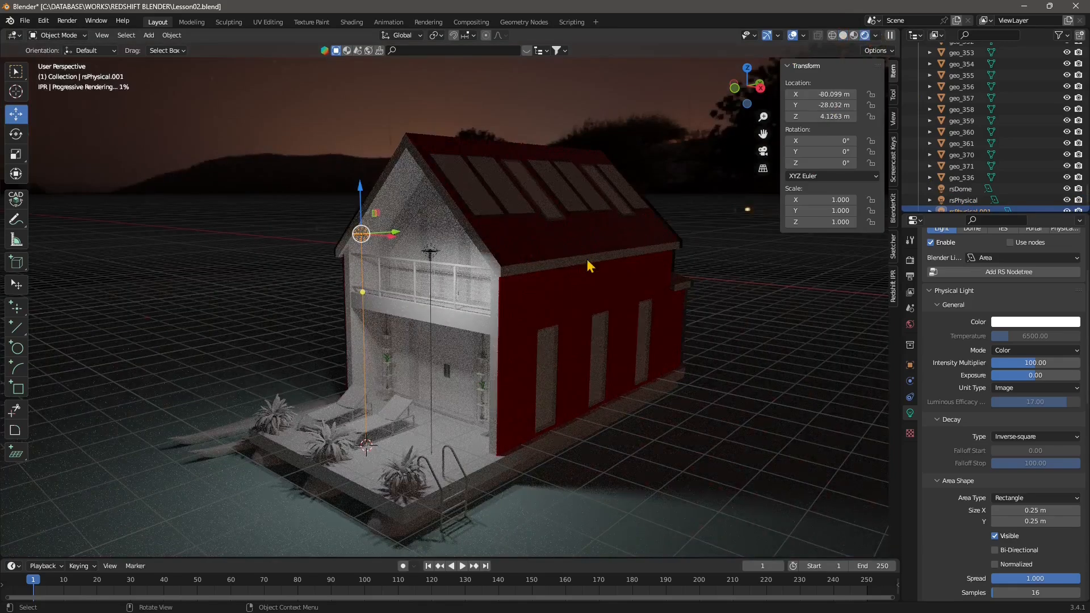
- Raise the first physical light at the front gable to a height of about 4.11 m
left_click(433, 256)
key("g")
key("z")
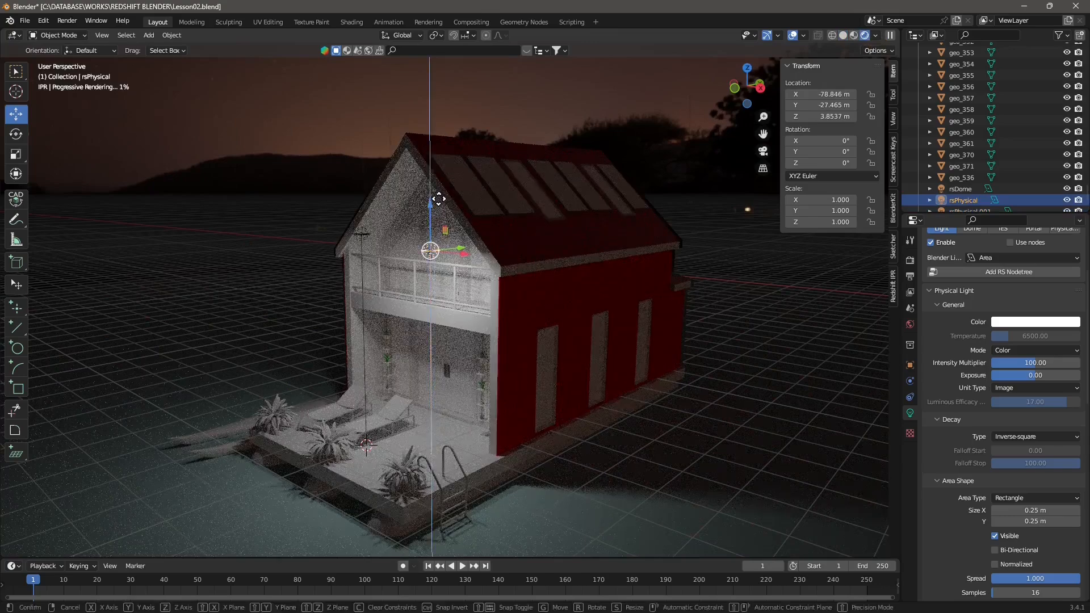
left_click(388, 257)
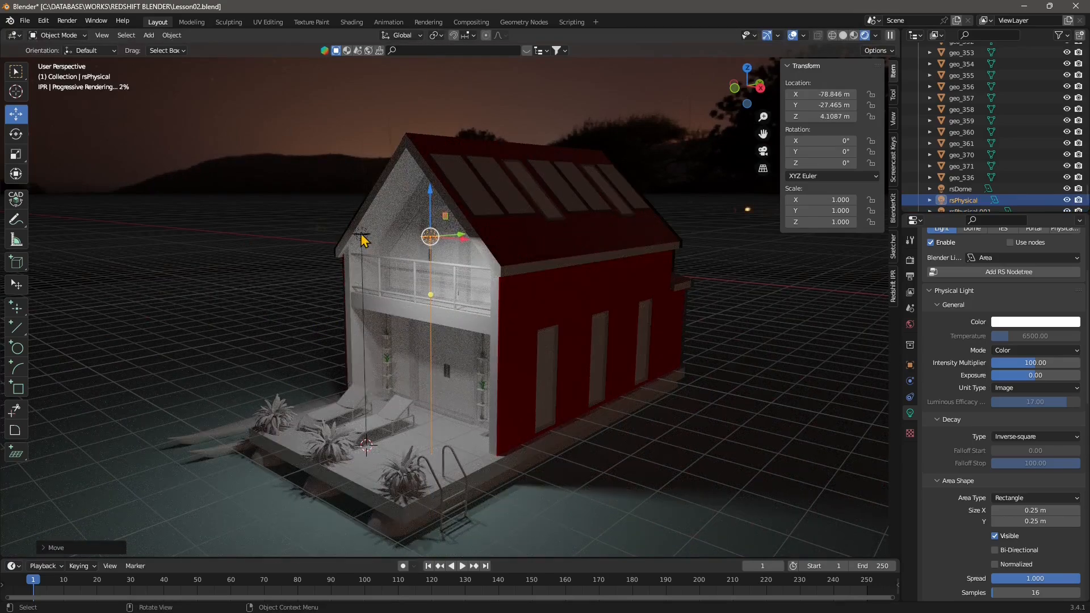
- Move the second physical light away from the house front to about X -82.37 m and Y -28.51 m
key("shift+d")
key("x")
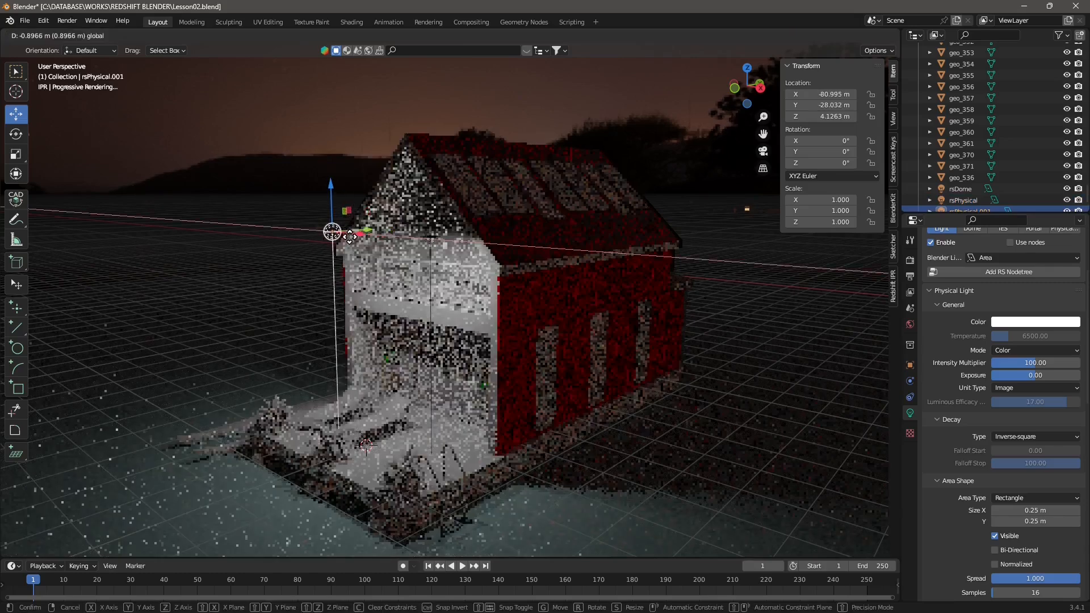
left_click(310, 234)
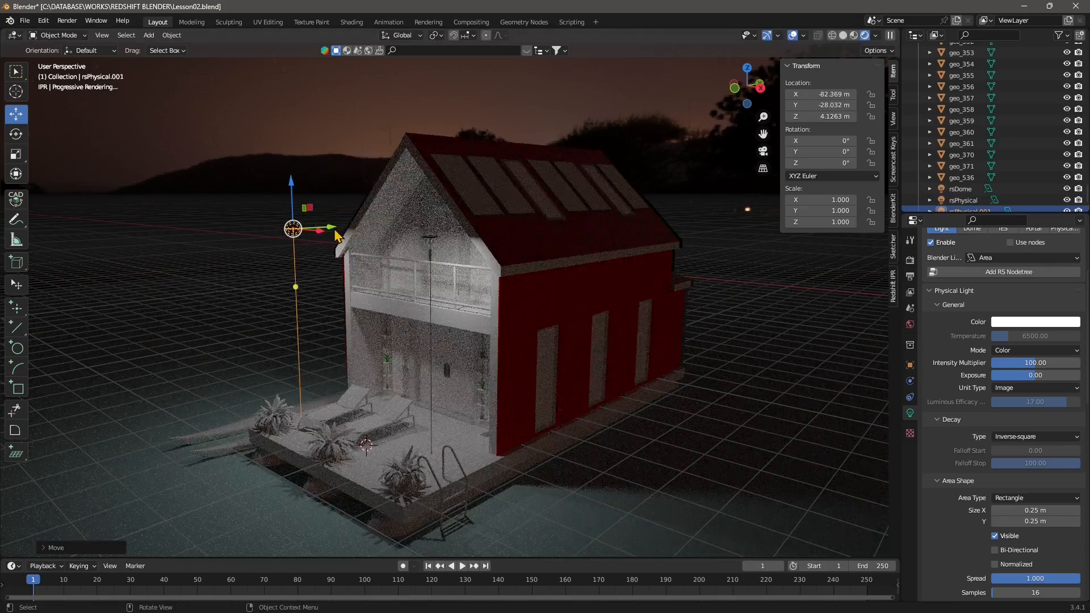
key("g")
key("y")
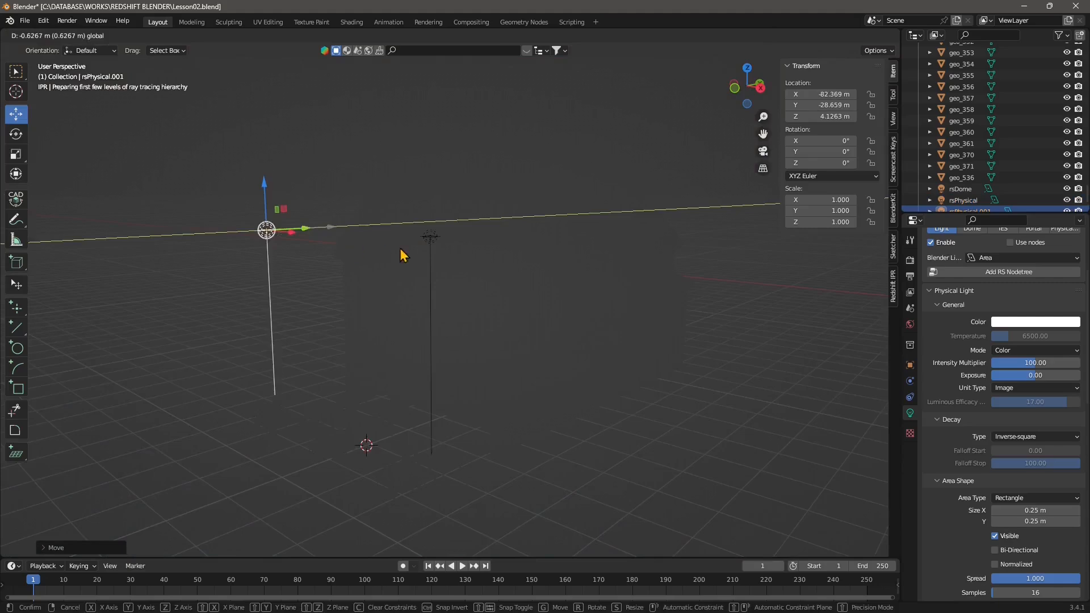
left_click(429, 245)
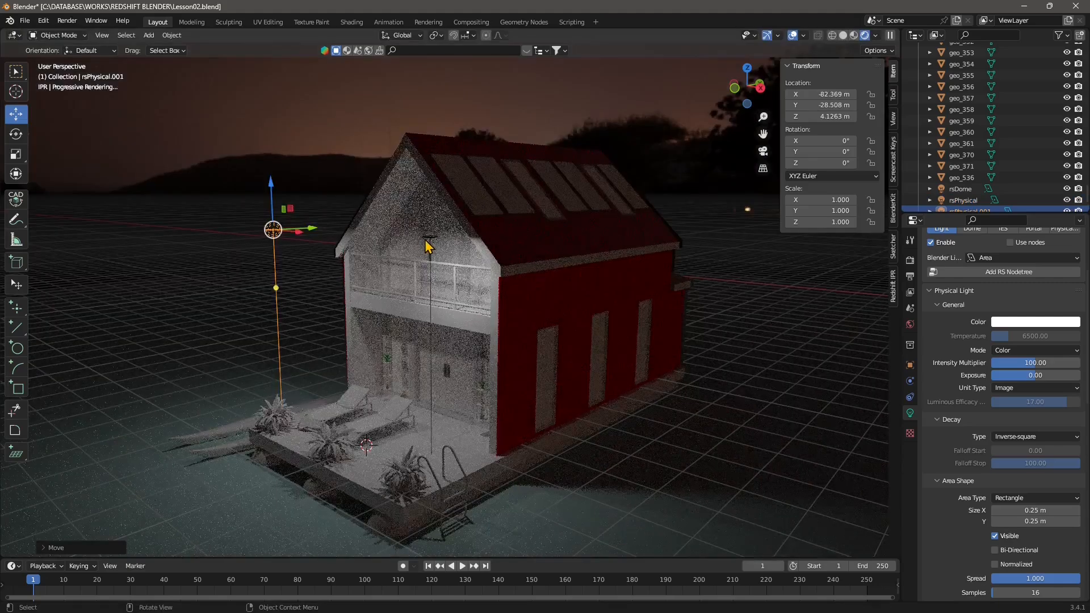
- Move the first physical light a little farther out from the gable along negative Y, and reselect the second physical light
left_click(429, 238)
key("g")
key("y")
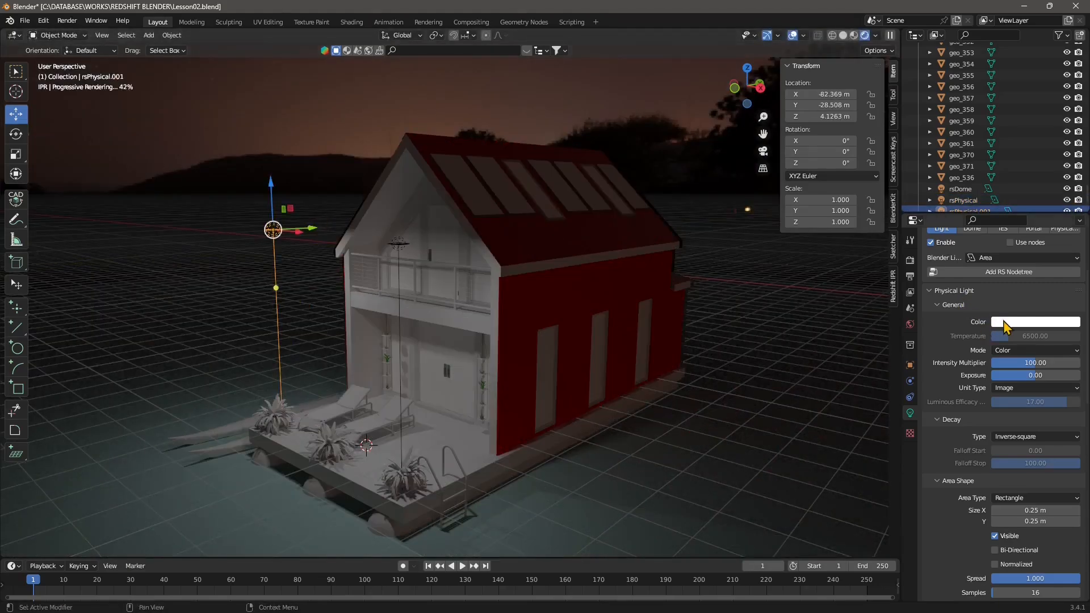
- Tint the second physical light a warm colour with about hue 0.099 and saturation 0.277
left_click(1003, 324)
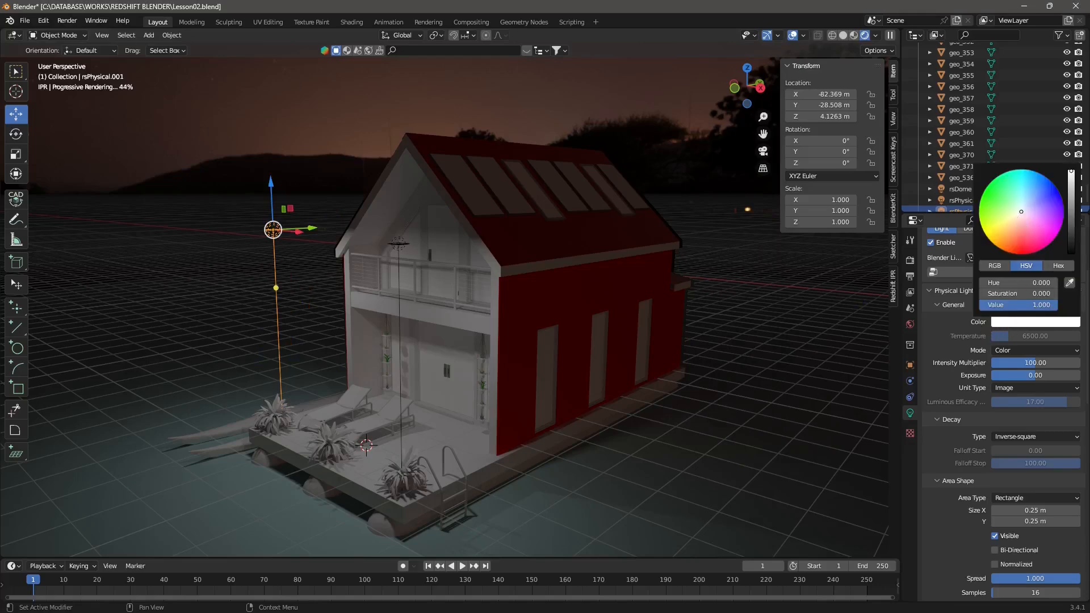
left_click(1017, 219)
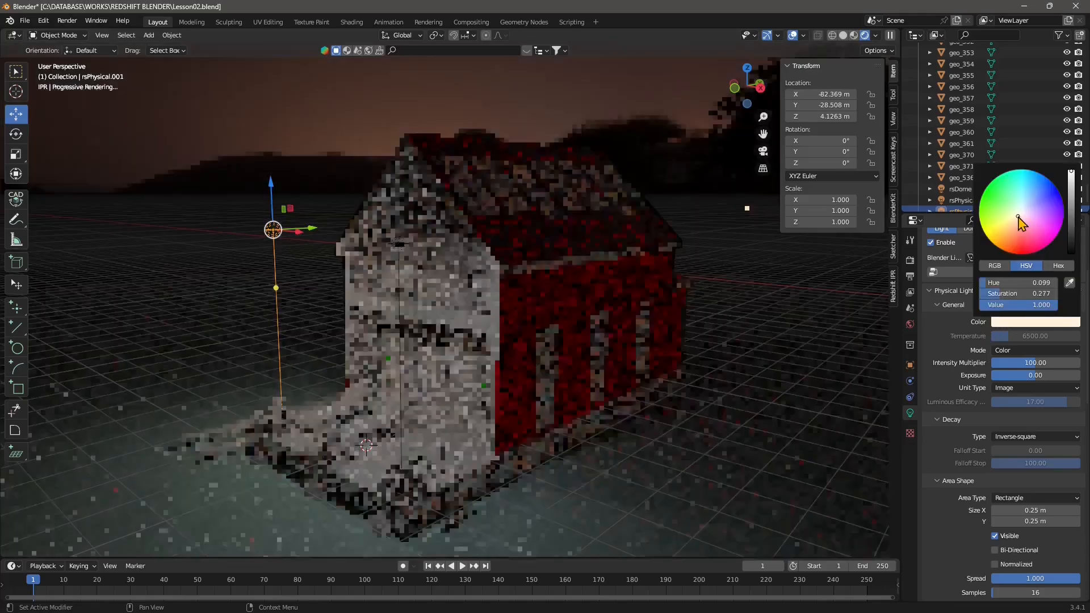
- Switch the second light's mode to Temperature and try colour temperatures of about 2978, 6500 and 7380
left_click(1007, 350)
left_click(1007, 376)
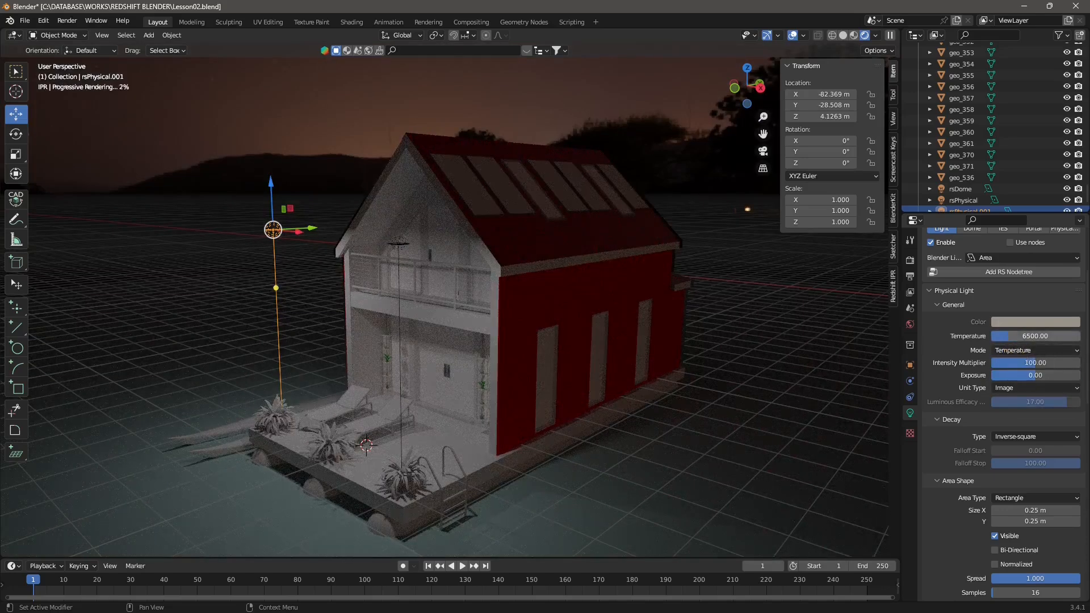
left_click_drag(1022, 336, 994, 337)
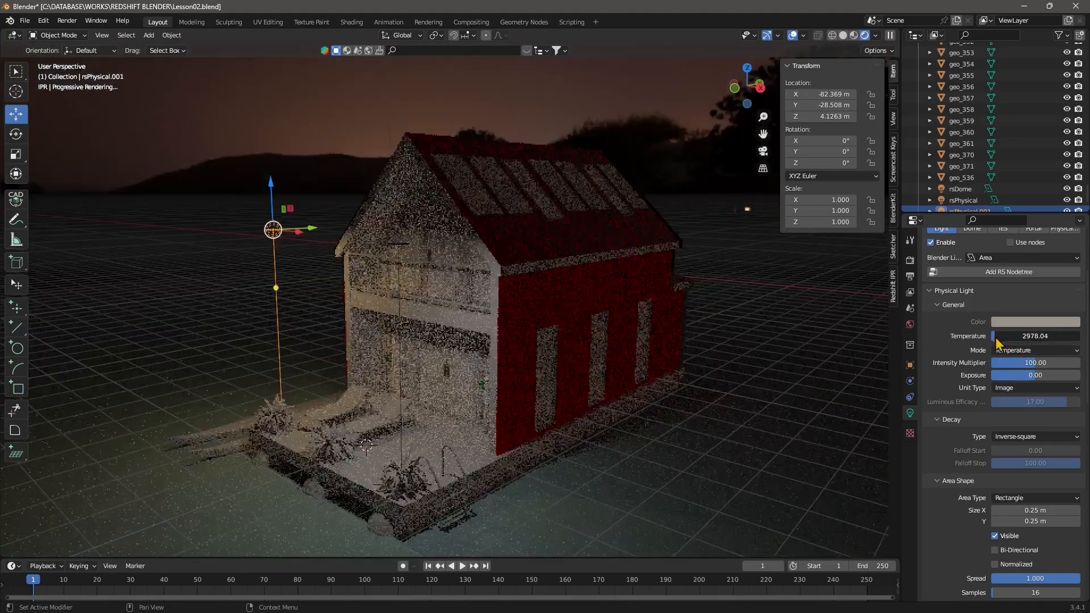
left_click(1059, 336)
type("6500")
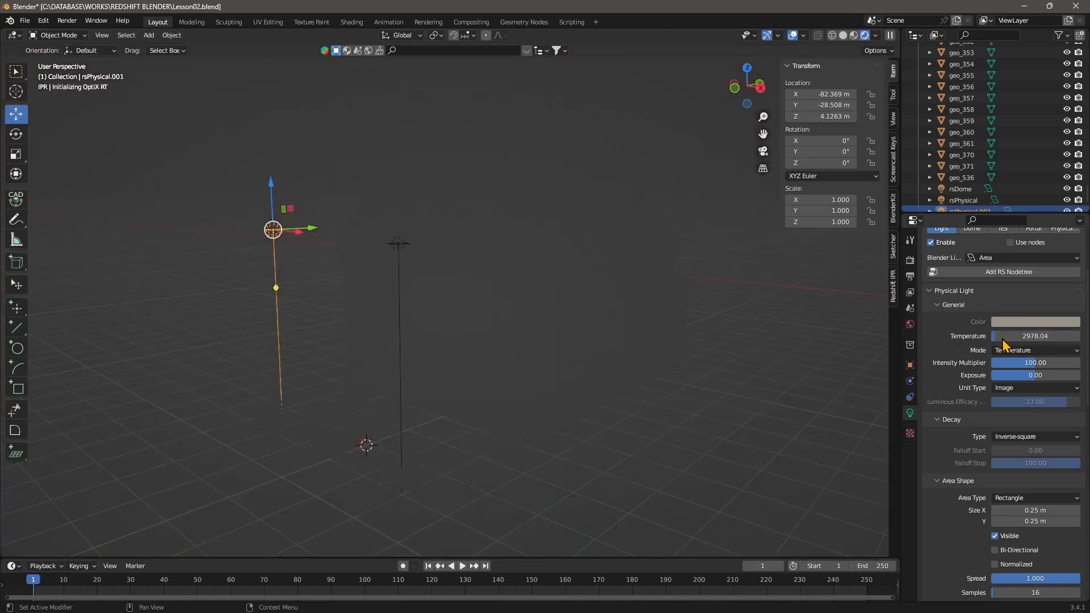
key("Return")
mouse_move(1026, 336)
left_mouse_down()
mouse_move(1053, 339)
mouse_move(995, 339)
mouse_move(1015, 337)
left_mouse_up()
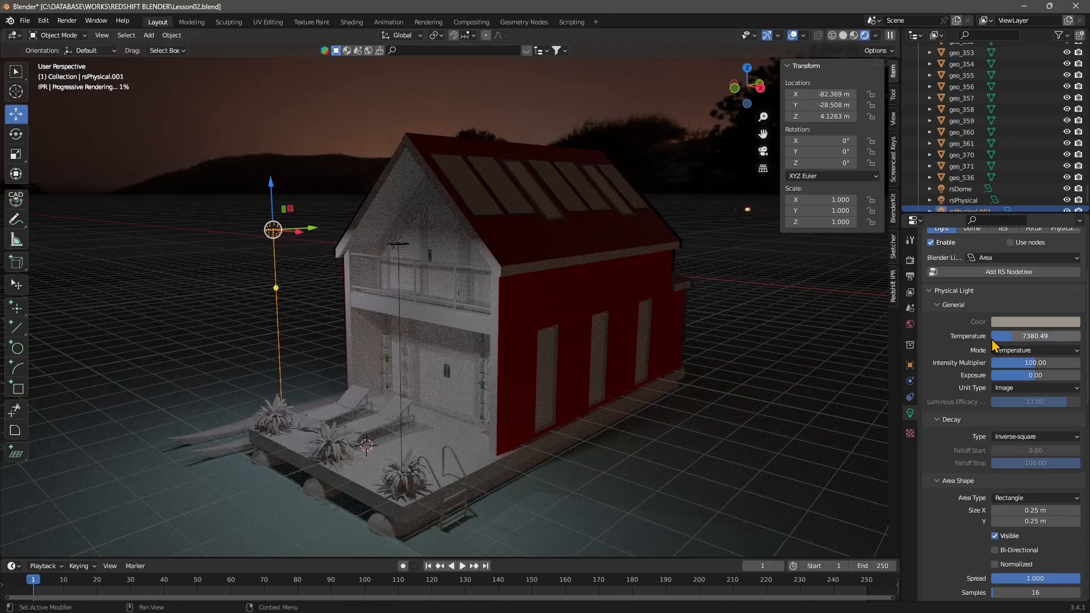
- Set the second physical light's mode to Temperature And Color with a temperature of about 5766
left_click(1022, 350)
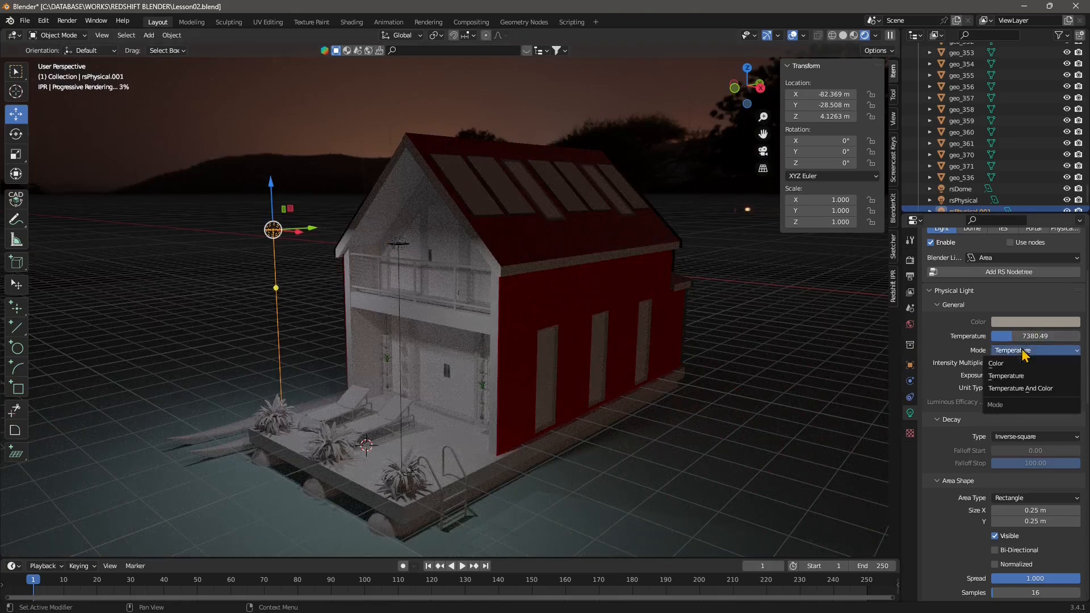
left_click(1019, 391)
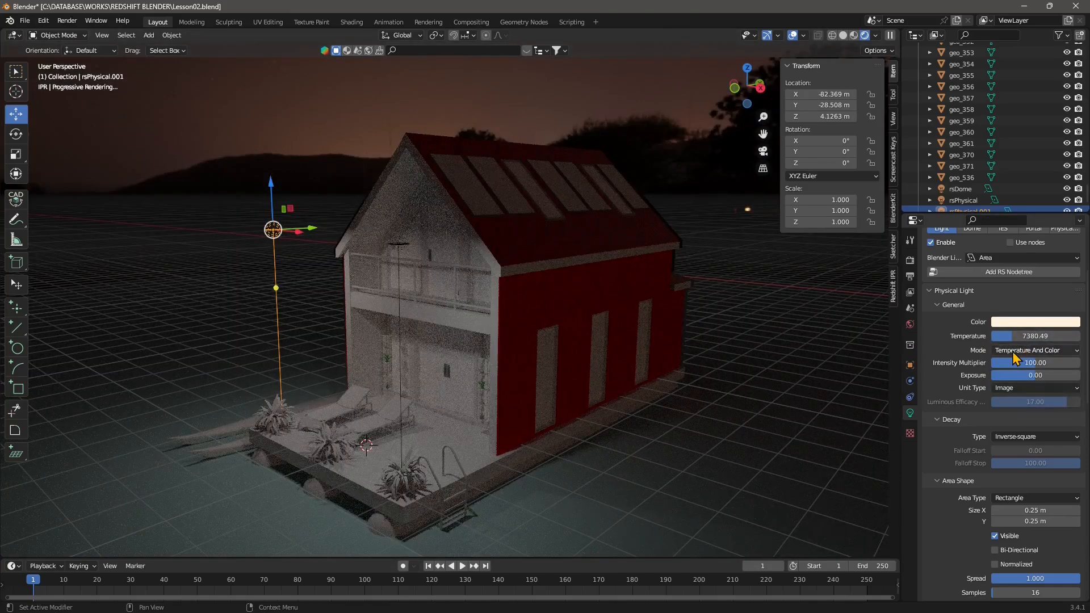
left_click_drag(1012, 336, 1049, 363)
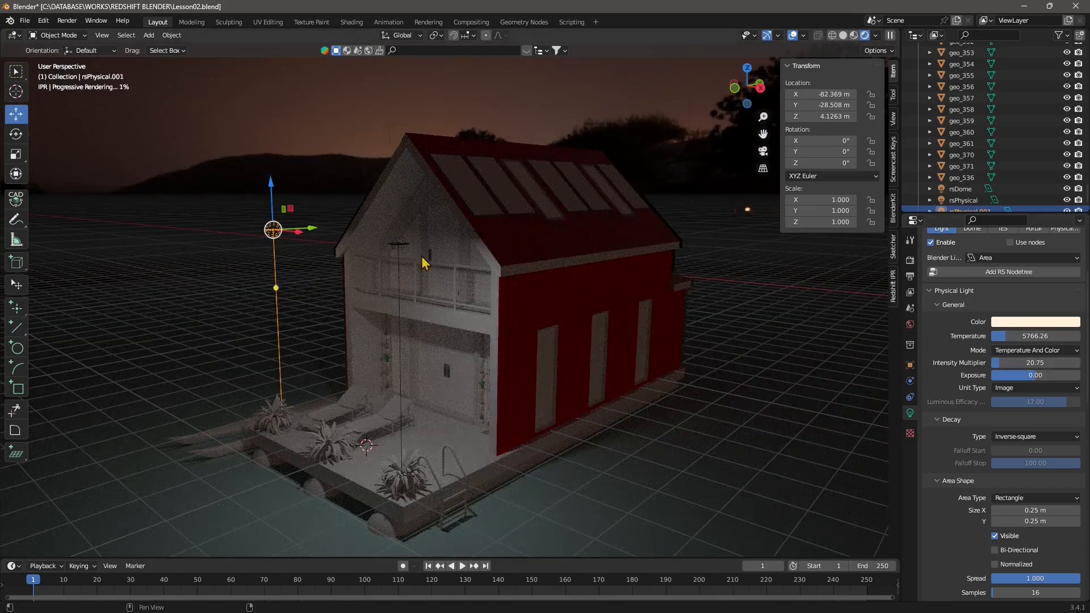
- Set the second physical light's intensity multiplier to 200 and its exposure to 0.1
left_click(1007, 363)
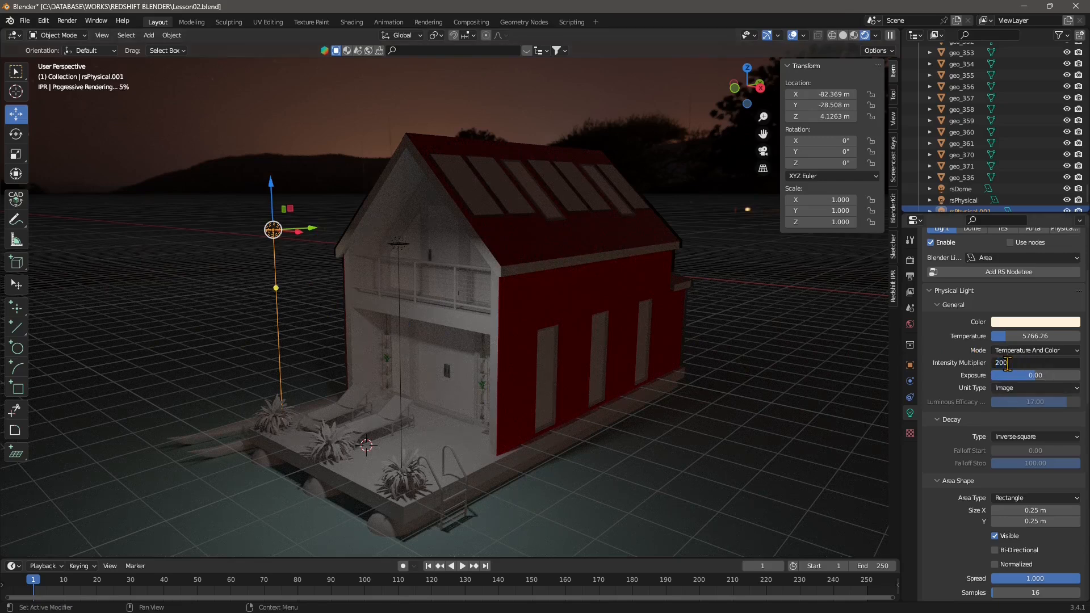
key("Return")
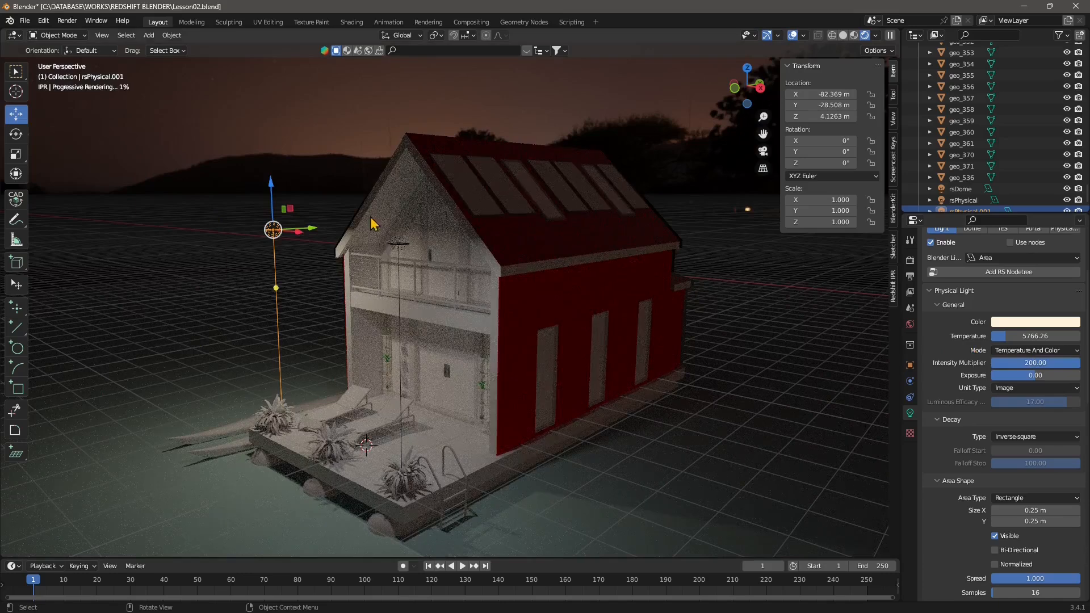
left_click(1038, 376)
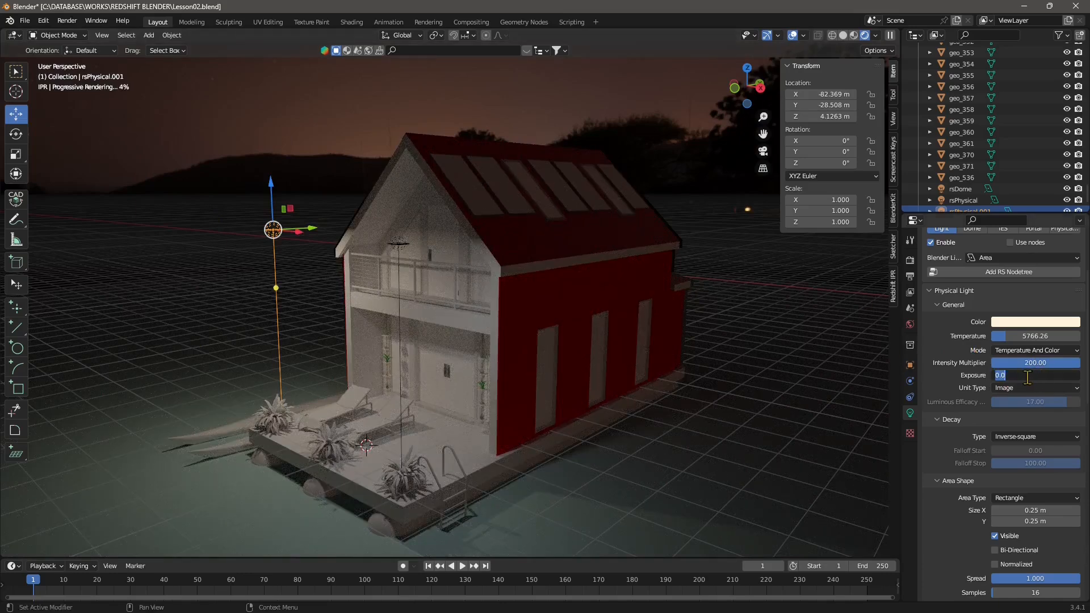
type("0.1")
key("Return")
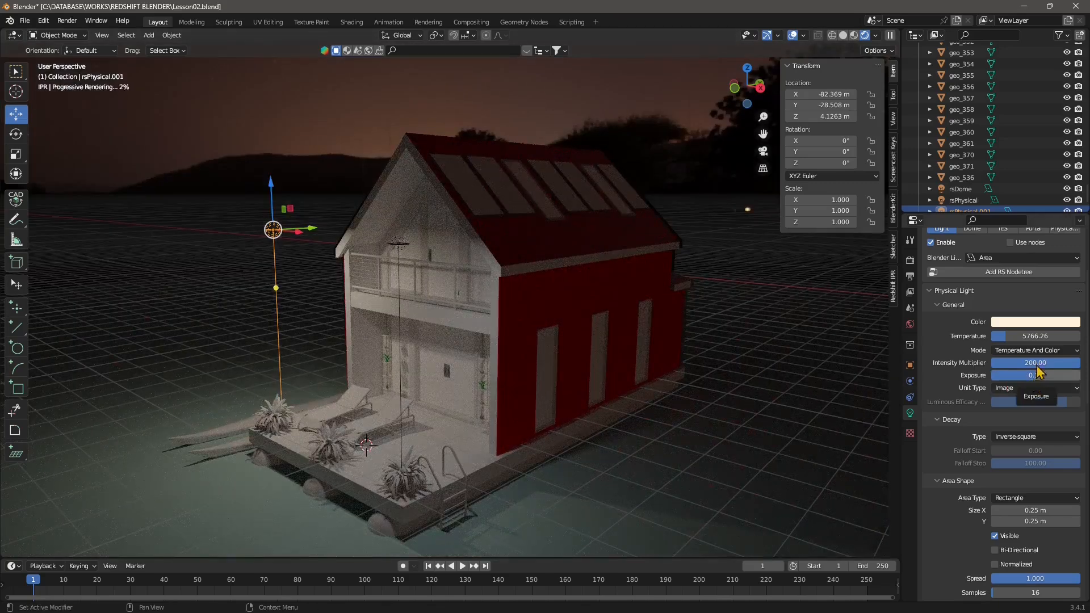
left_click(1008, 389)
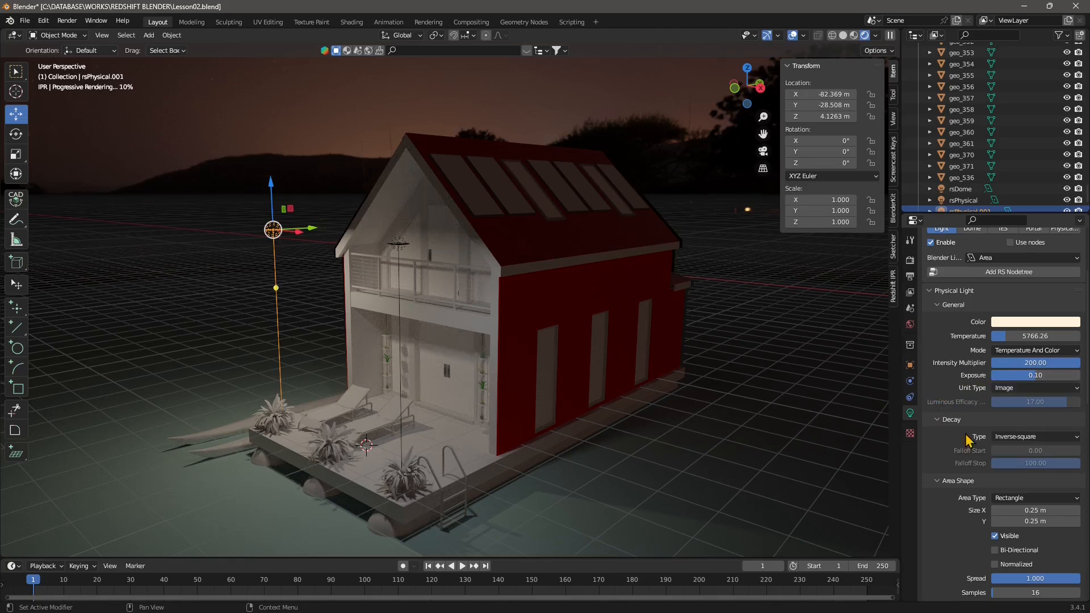
- Compare the Linear, None and Inverse-square decay types on the second physical light
left_click(1016, 437)
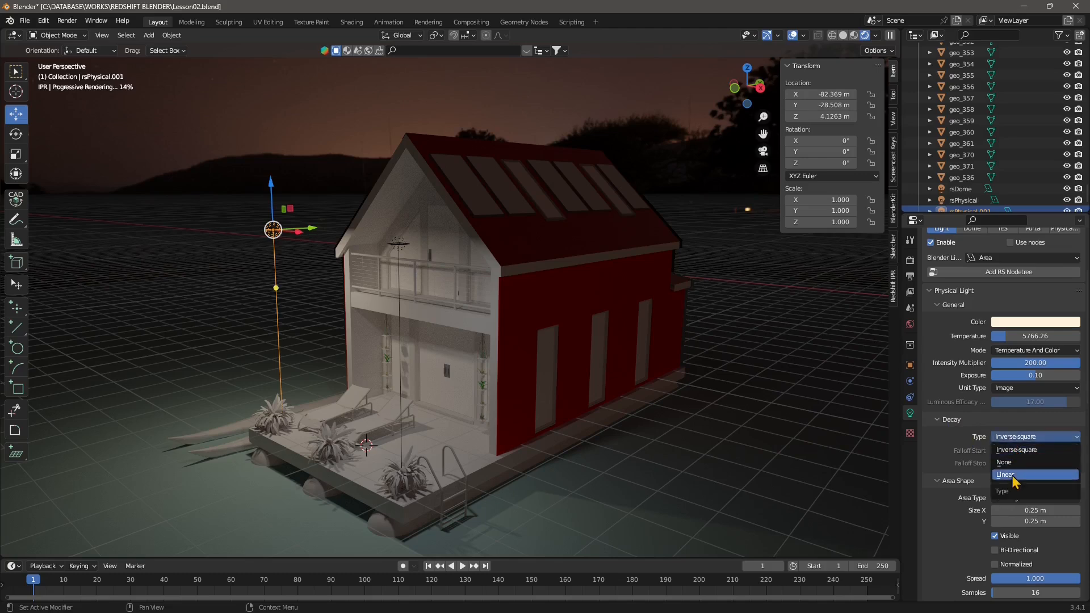
left_click(1013, 474)
left_click(1013, 440)
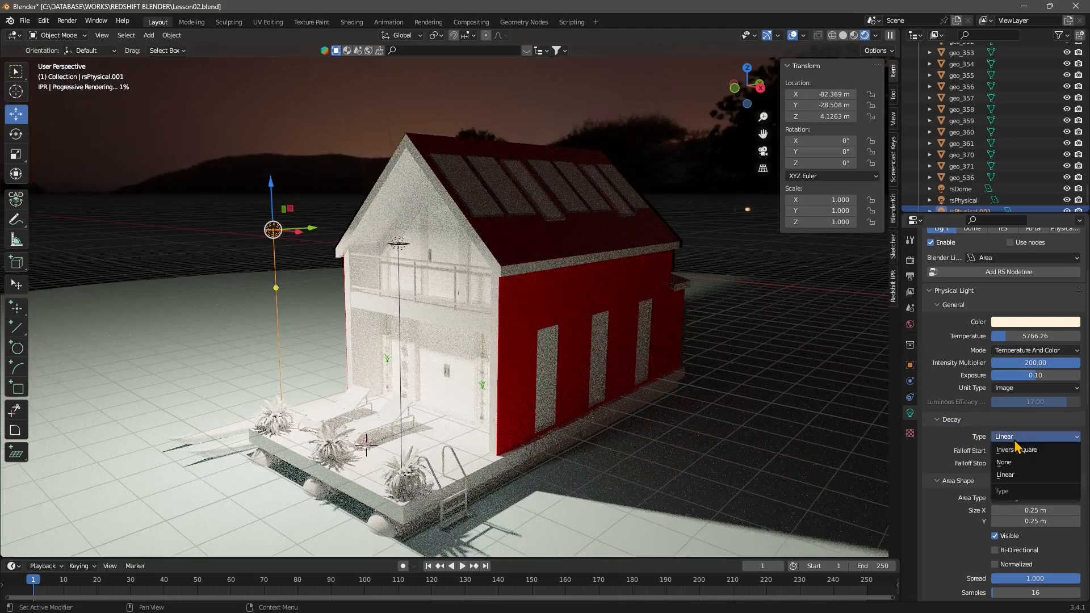
left_click(1013, 475)
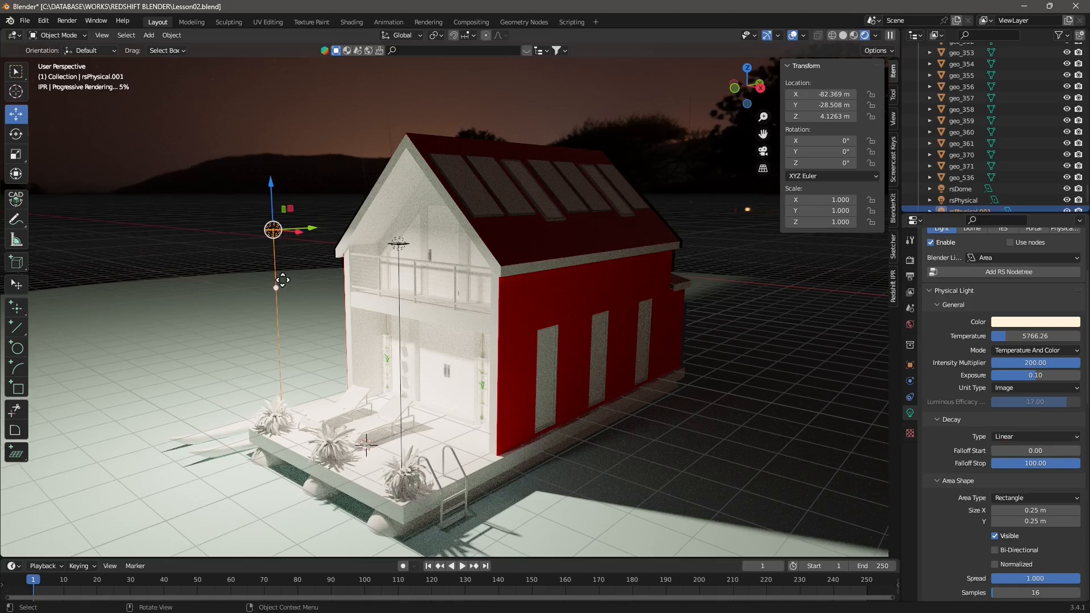
left_click(1010, 437)
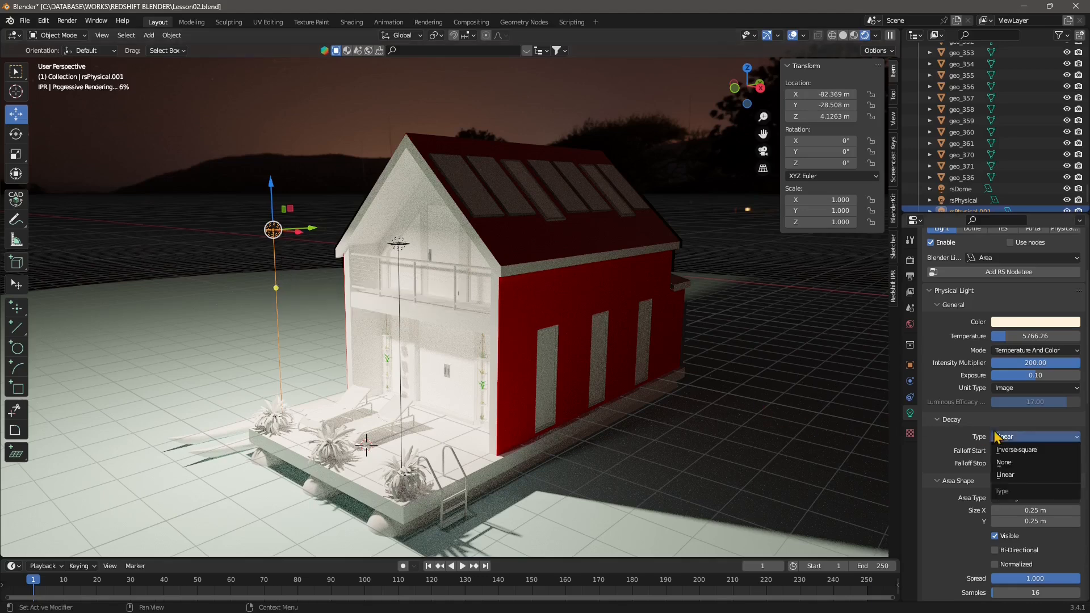
left_click(1016, 462)
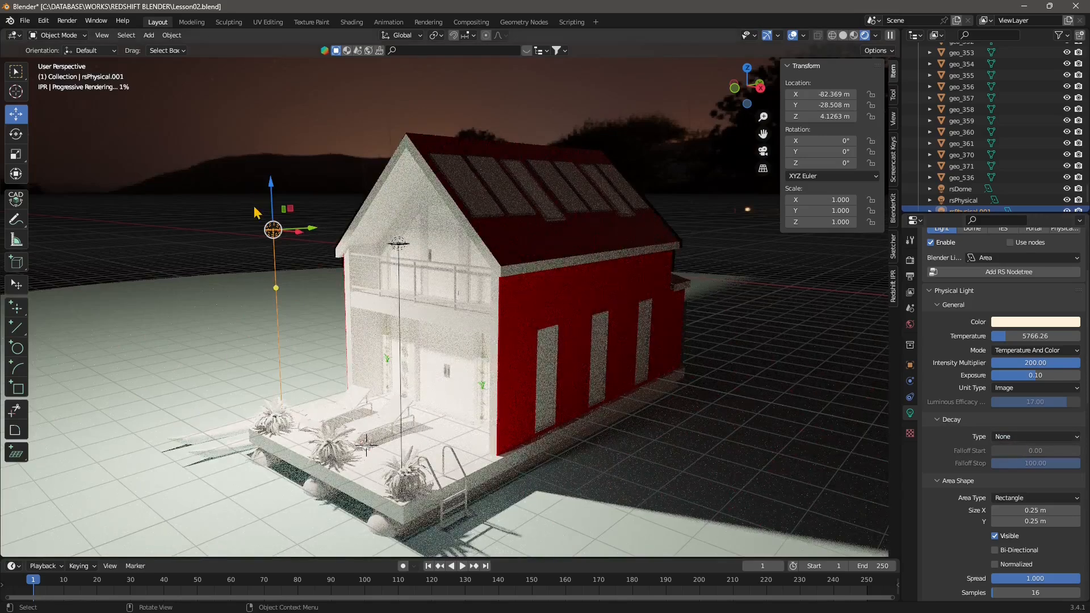
left_click(998, 437)
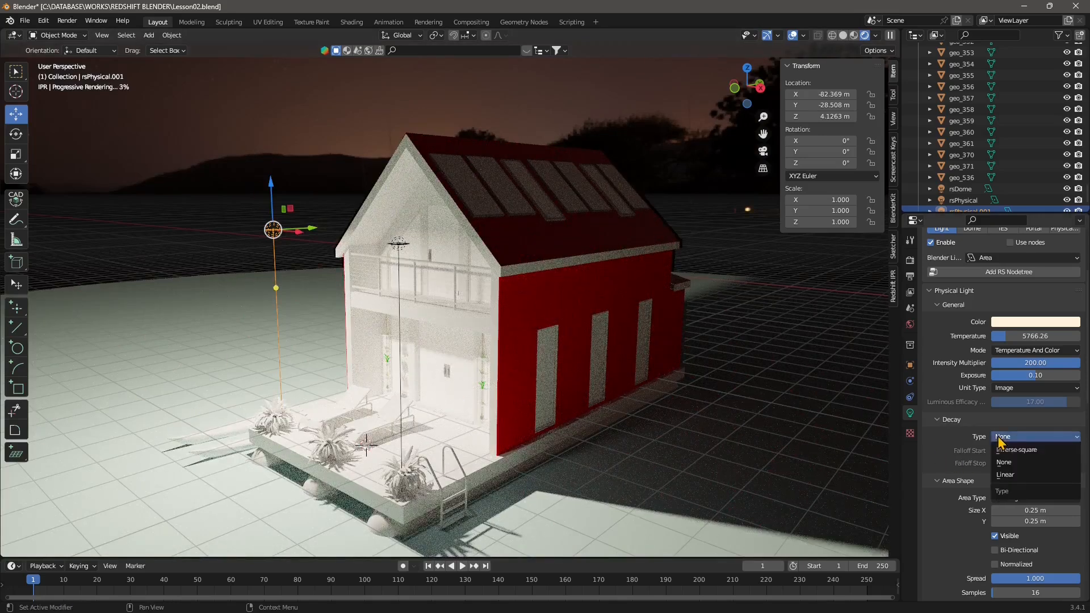
left_click(1005, 451)
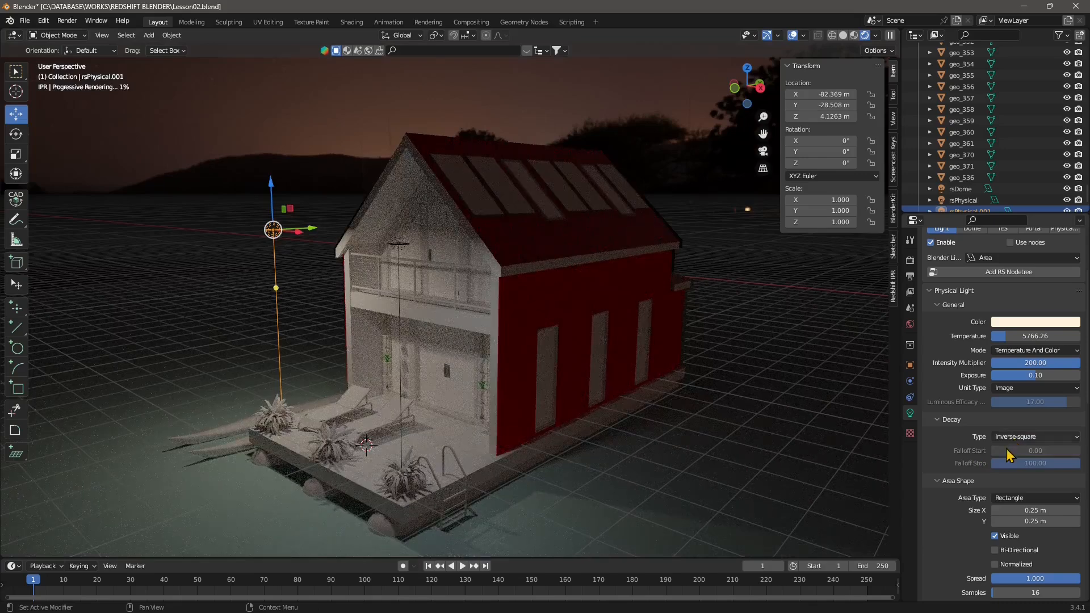
- Try the None decay type once more and set the second physical light's decay to Linear
left_click(998, 439)
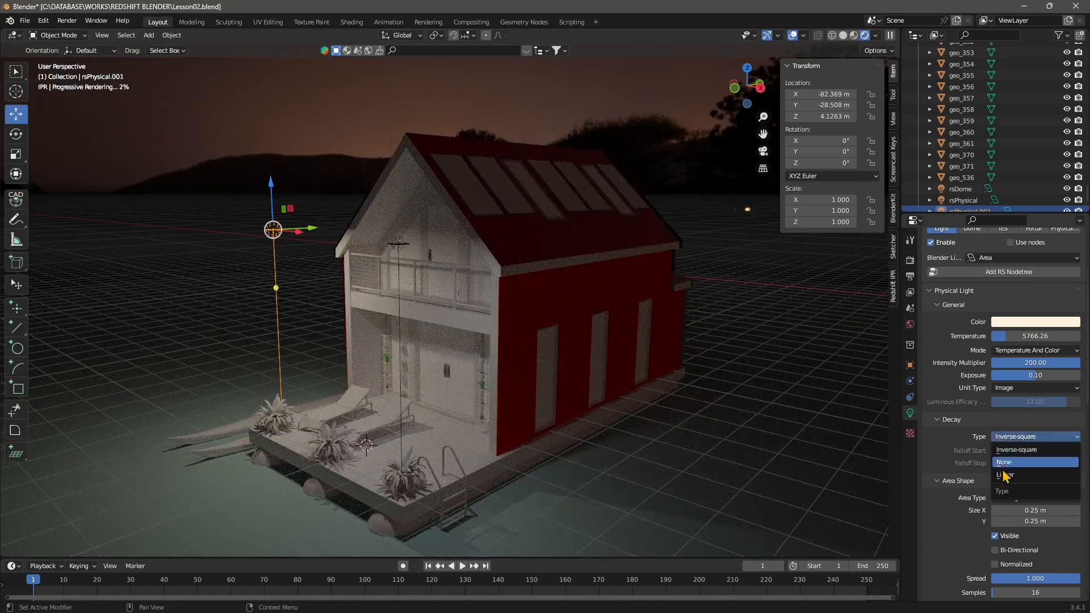
left_click(1003, 462)
left_click(1011, 437)
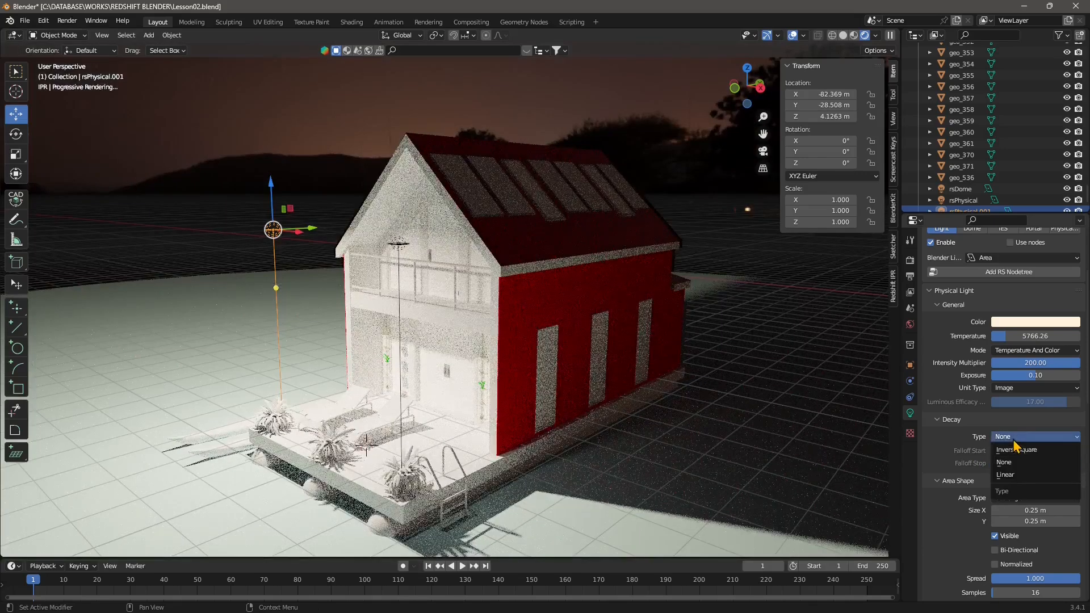
left_click(1011, 482)
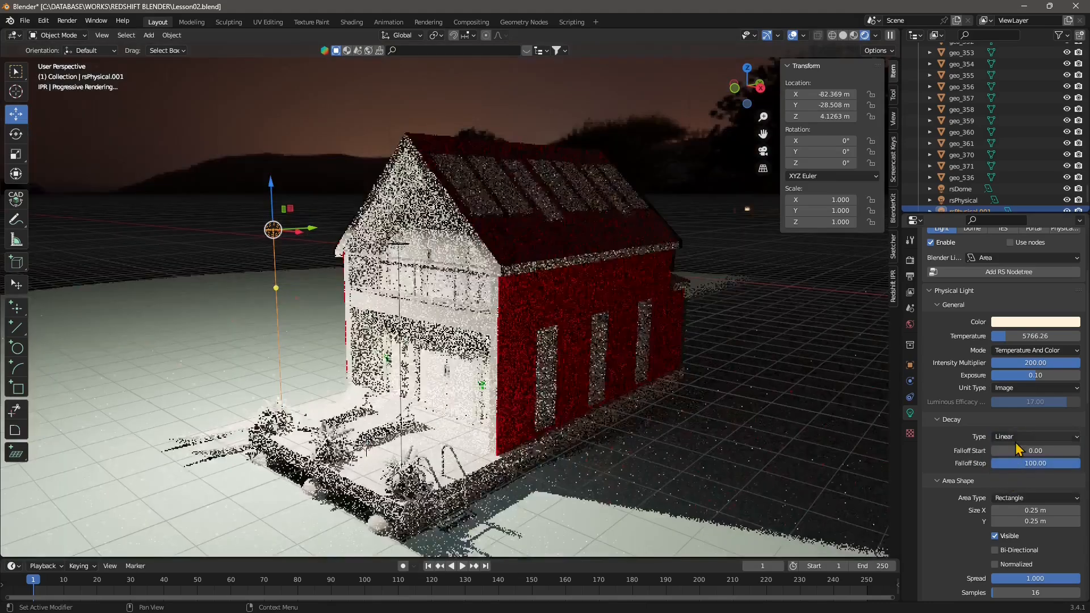
- Try a linear falloff from about 28.93 to 35.85 on the second physical light, and set its decay to Inverse-square
mouse_move(1016, 464)
left_mouse_down()
mouse_move(1002, 463)
mouse_move(1023, 463)
mouse_move(1005, 453)
mouse_move(1030, 453)
left_mouse_up()
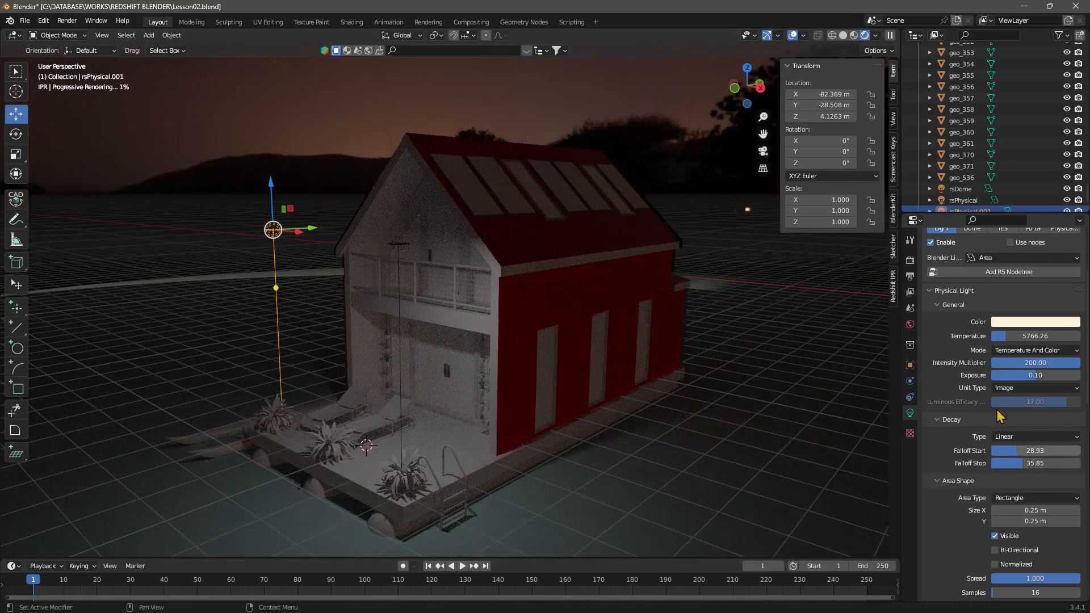
left_click(1002, 436)
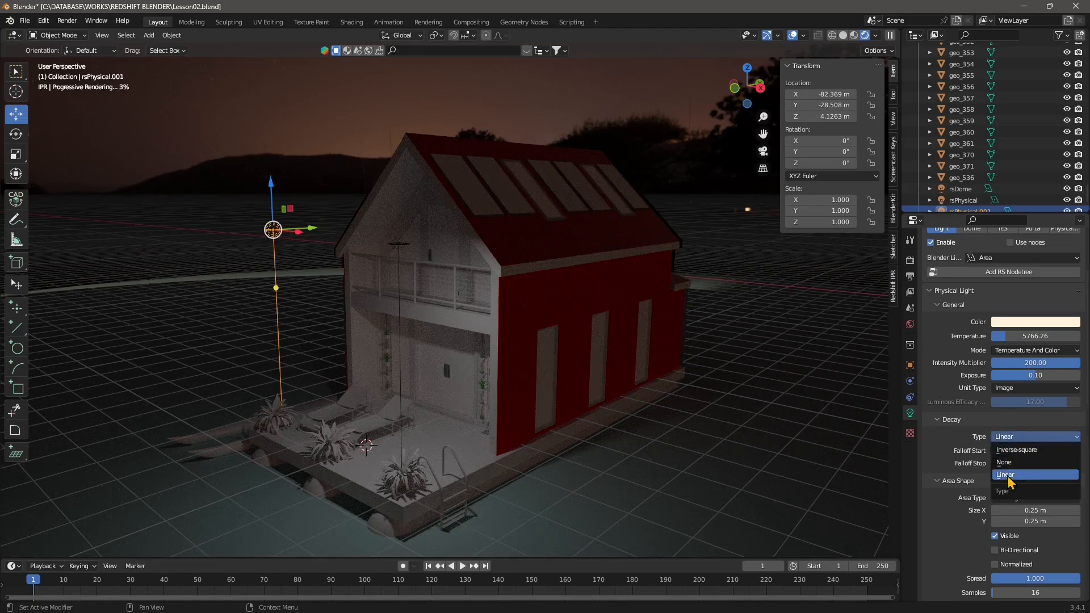
left_click(1016, 449)
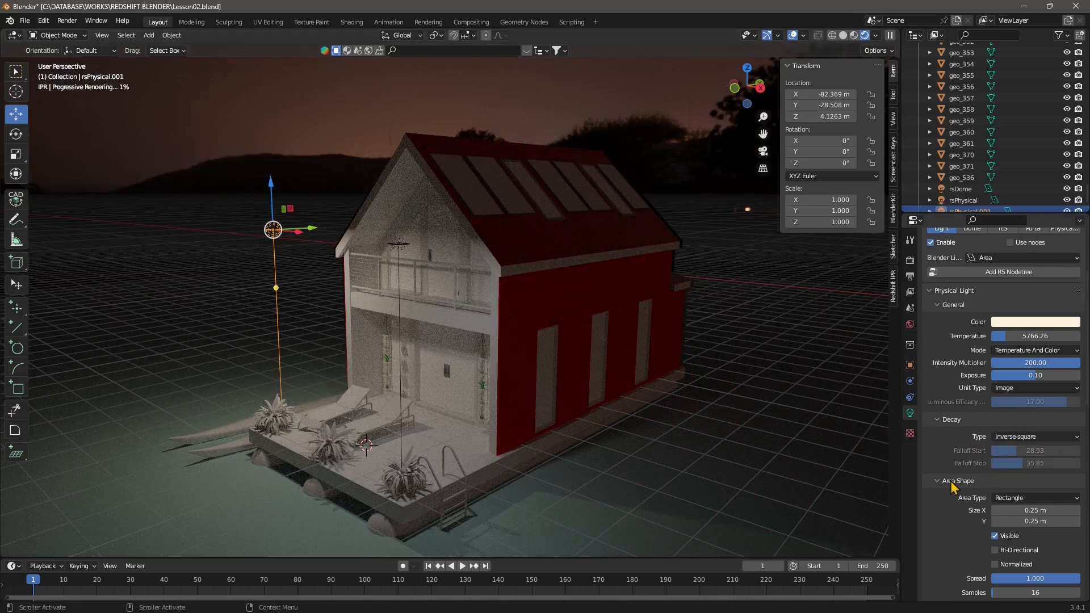
- Set the second physical light's area shape to Disk with an X and Y size of 0.3 m
scroll(955, 510, "down", 1)
scroll(955, 511, "down", 1)
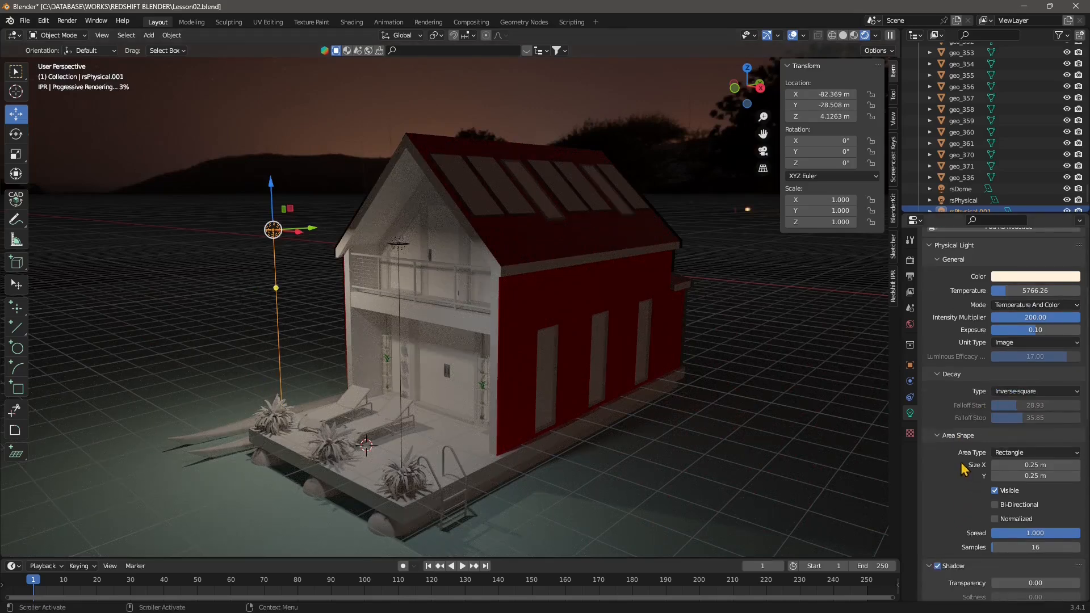
scroll(935, 490, "down", 1)
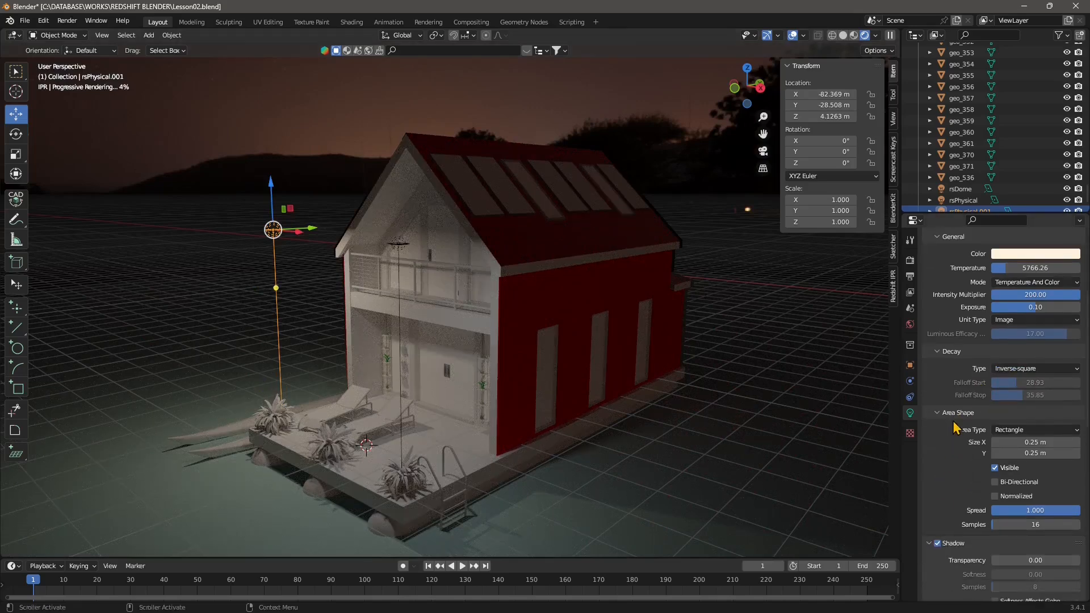
left_click(1016, 430)
left_click(1011, 455)
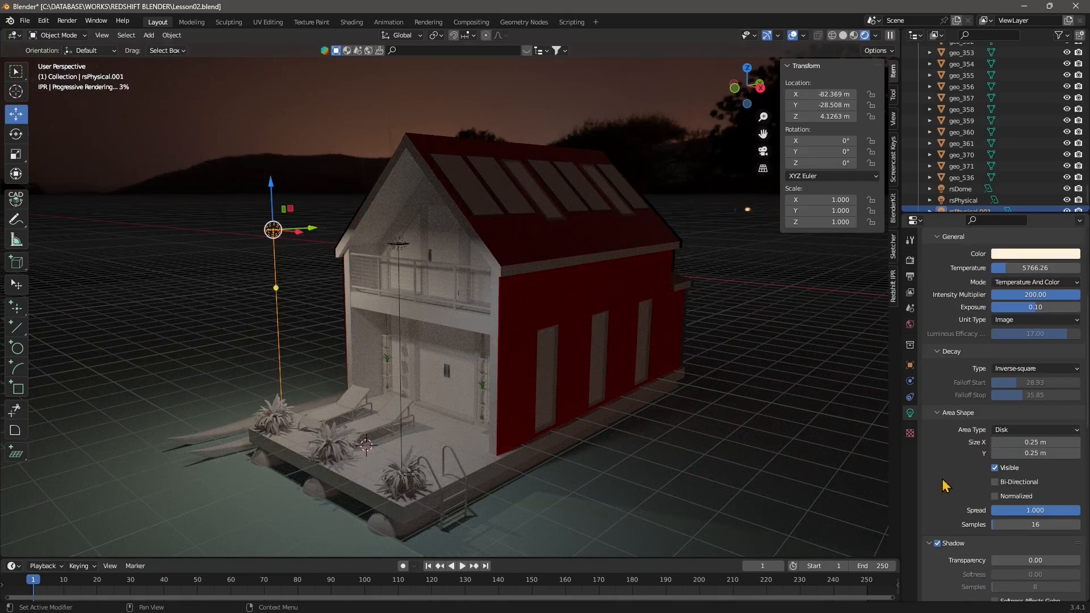
scroll(988, 445, "down", 1)
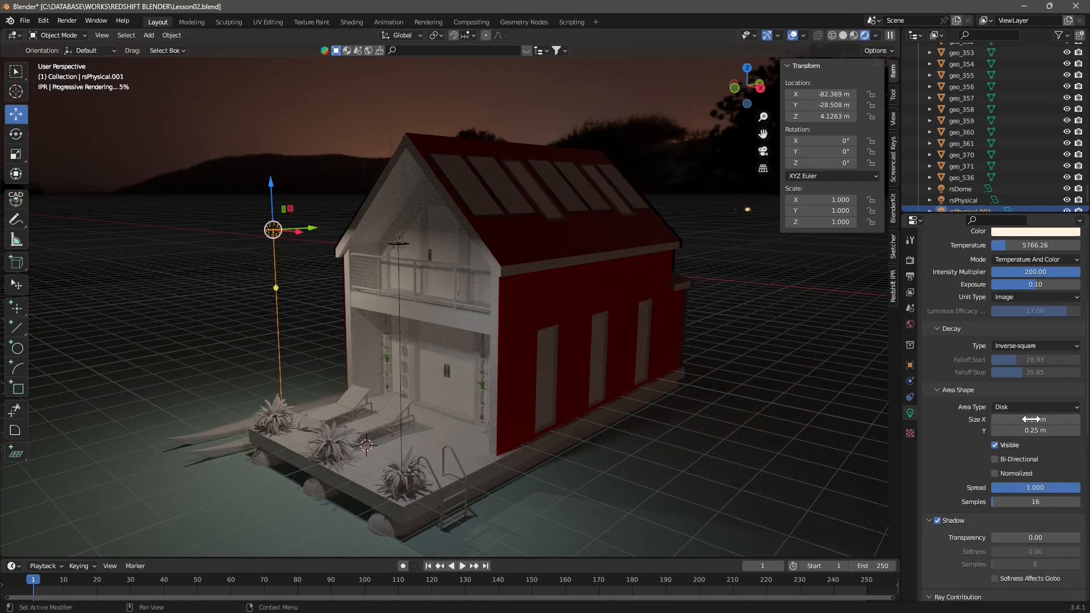
left_click_drag(1033, 419, 1089, 420)
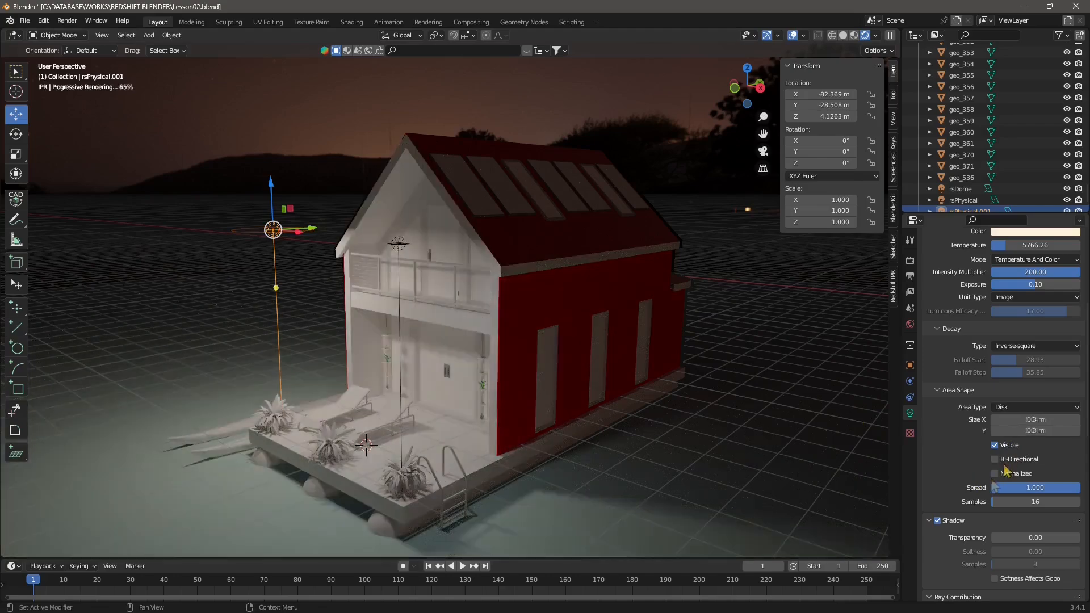
- Try Normalized on, Bi-Directional on and Visible off in turn for the disk light, restoring each option
left_click(995, 474)
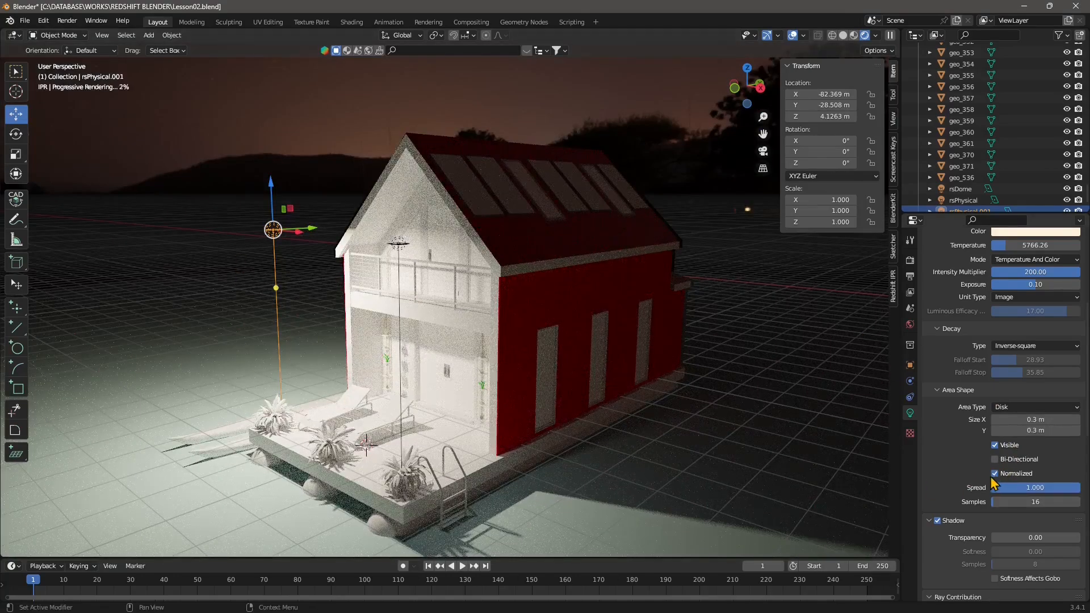
left_click(994, 473)
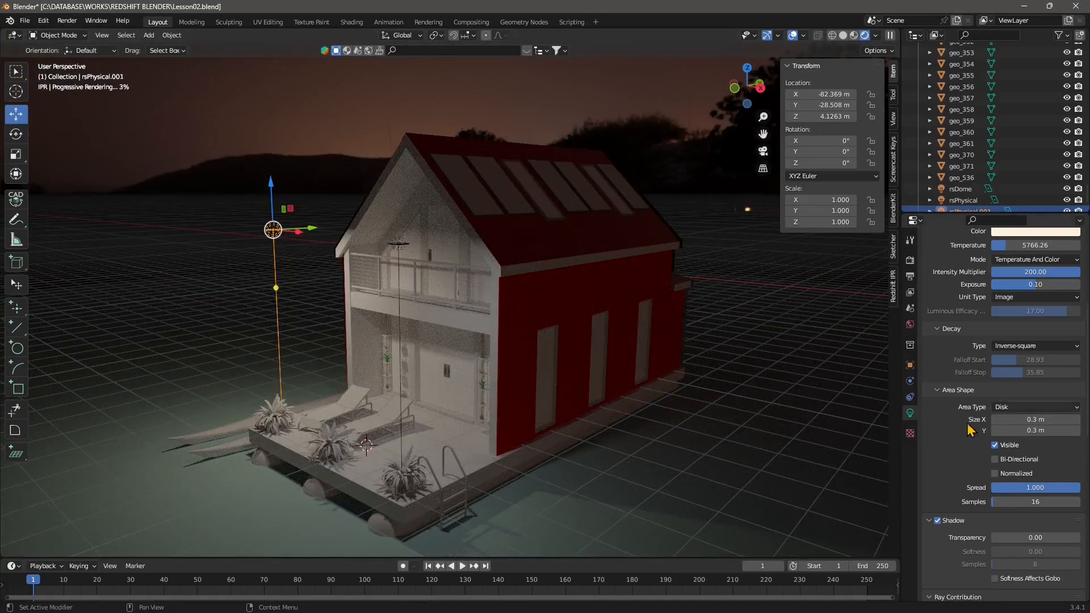
left_click(1013, 459)
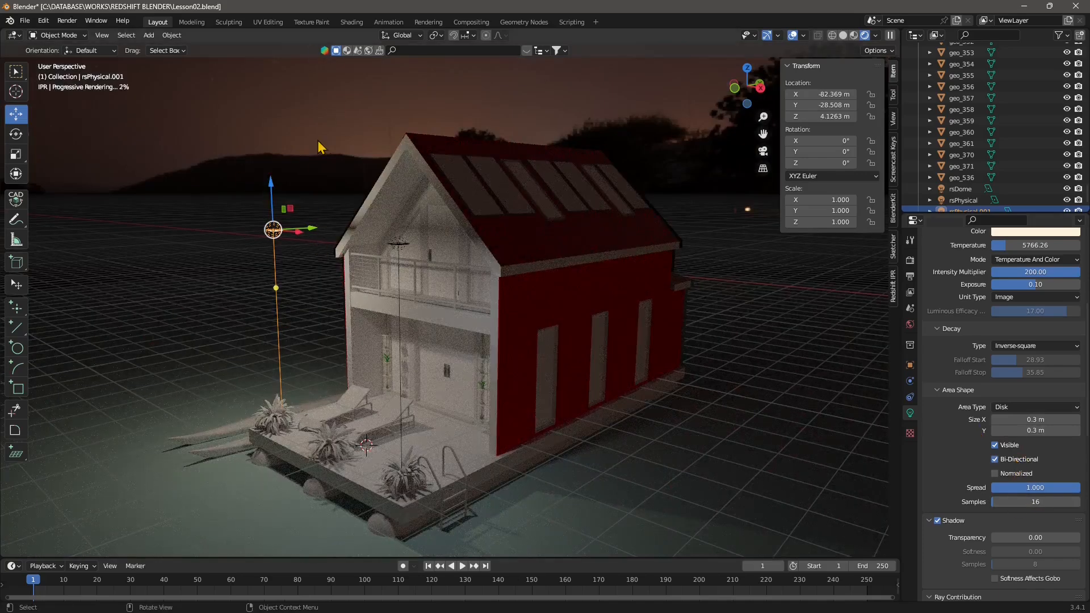
left_click(998, 459)
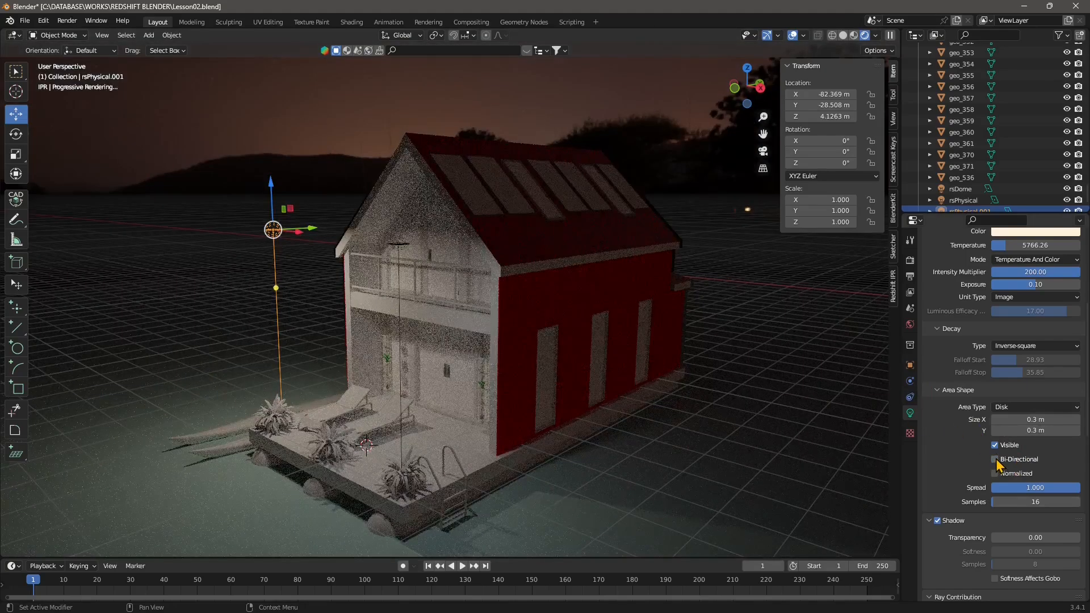
left_click(994, 445)
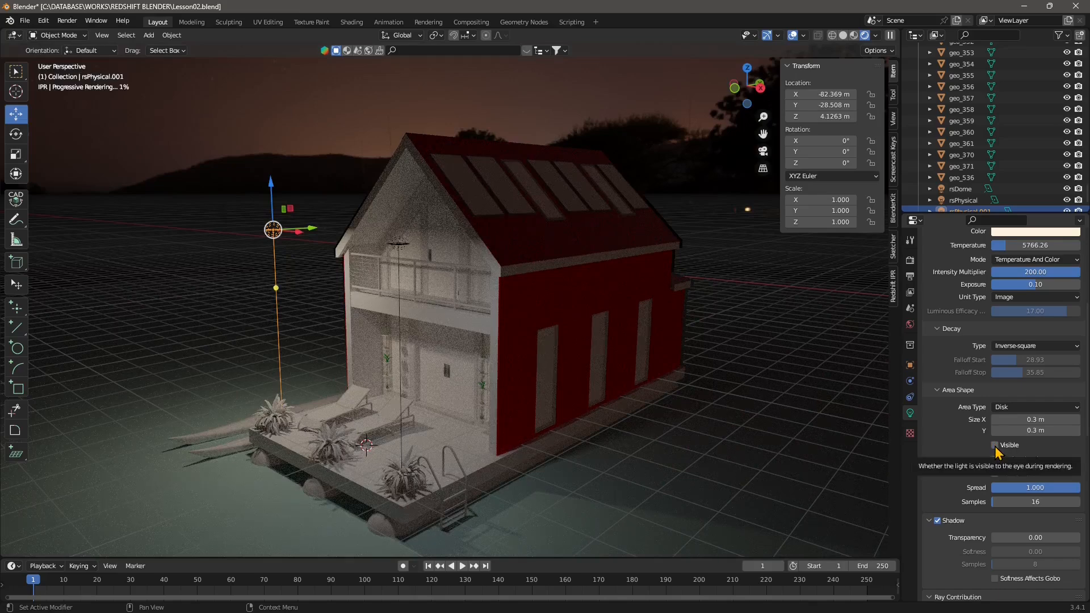
left_click(994, 445)
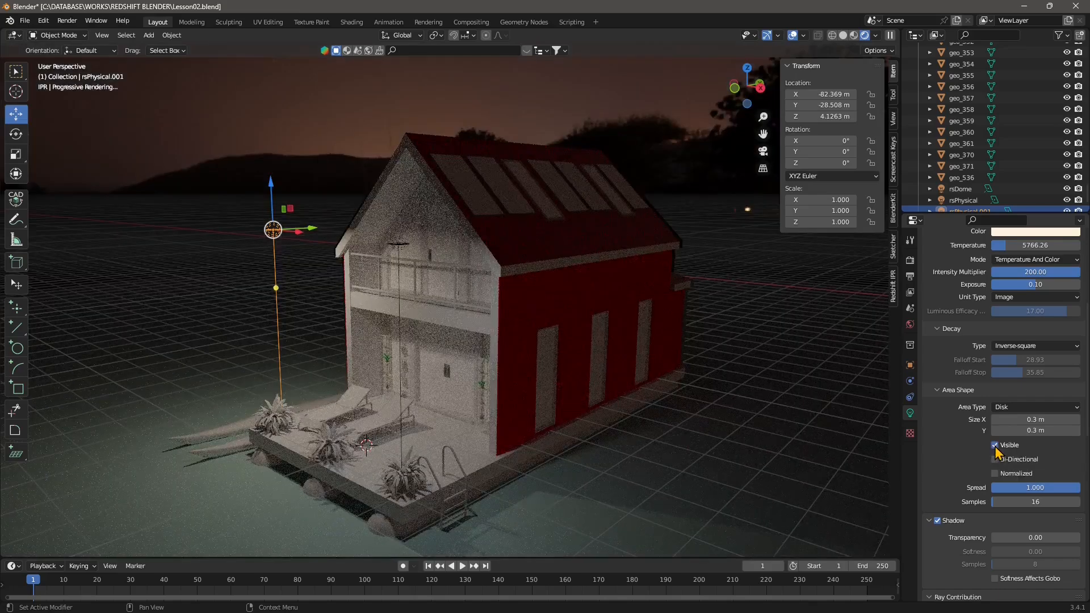
- Set the disk light's spread to 0.5
scroll(924, 443, "down", 2)
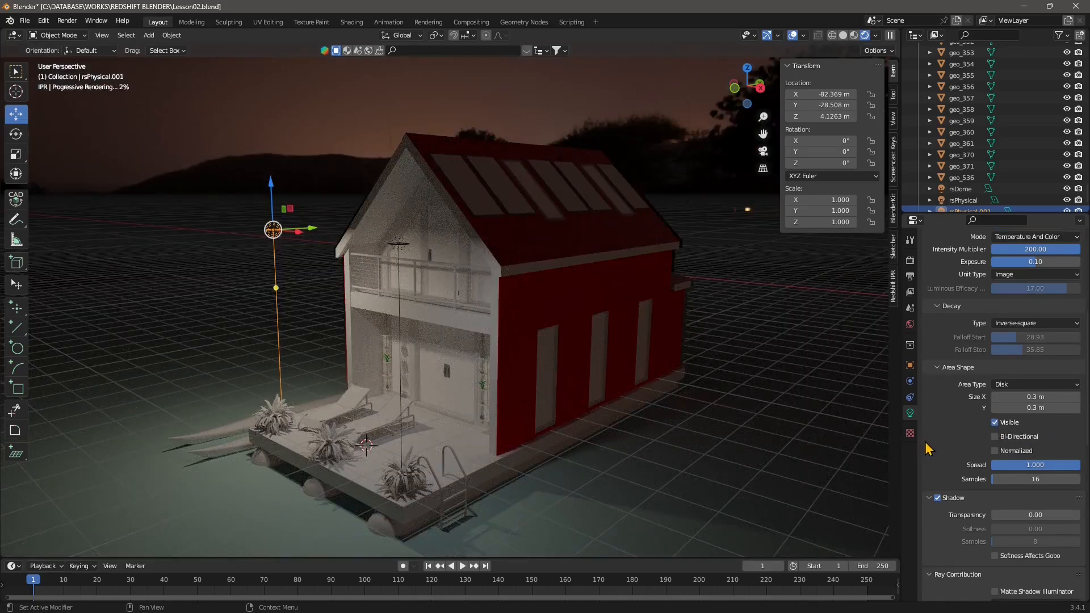
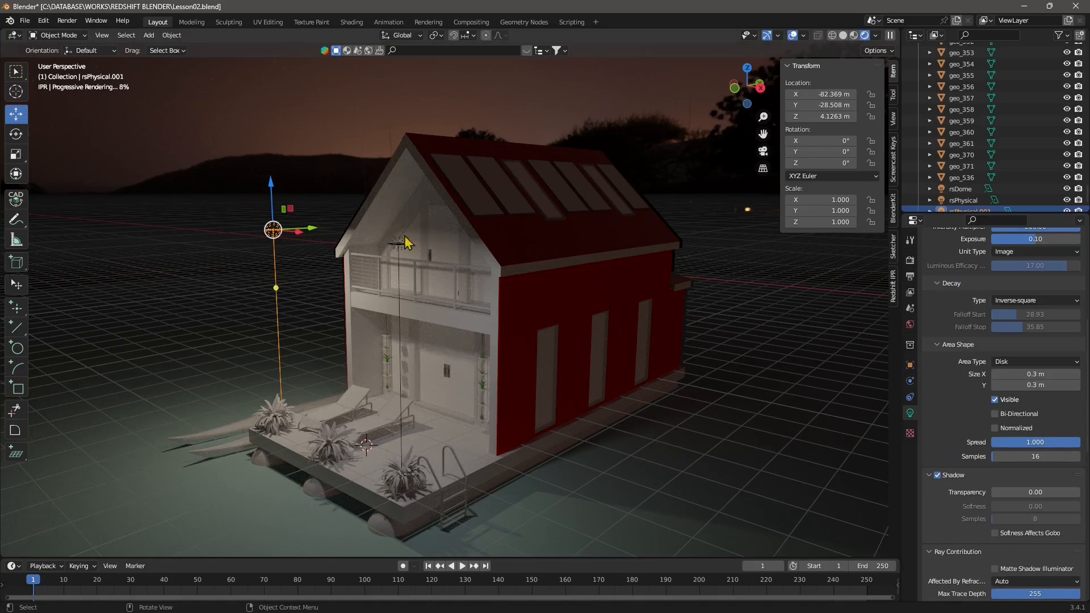
left_click(1018, 442)
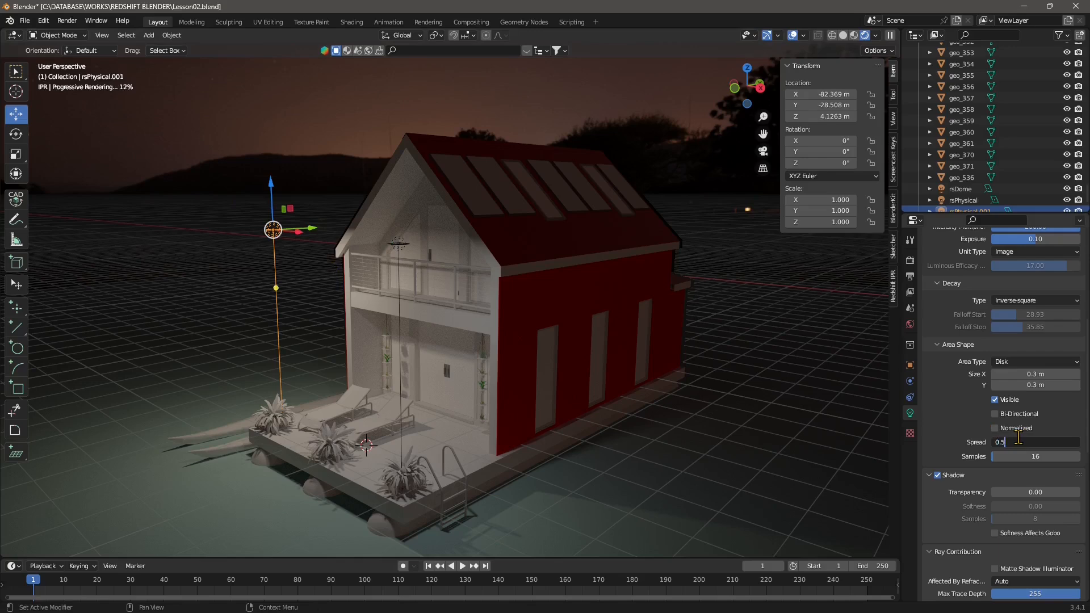
key("Return")
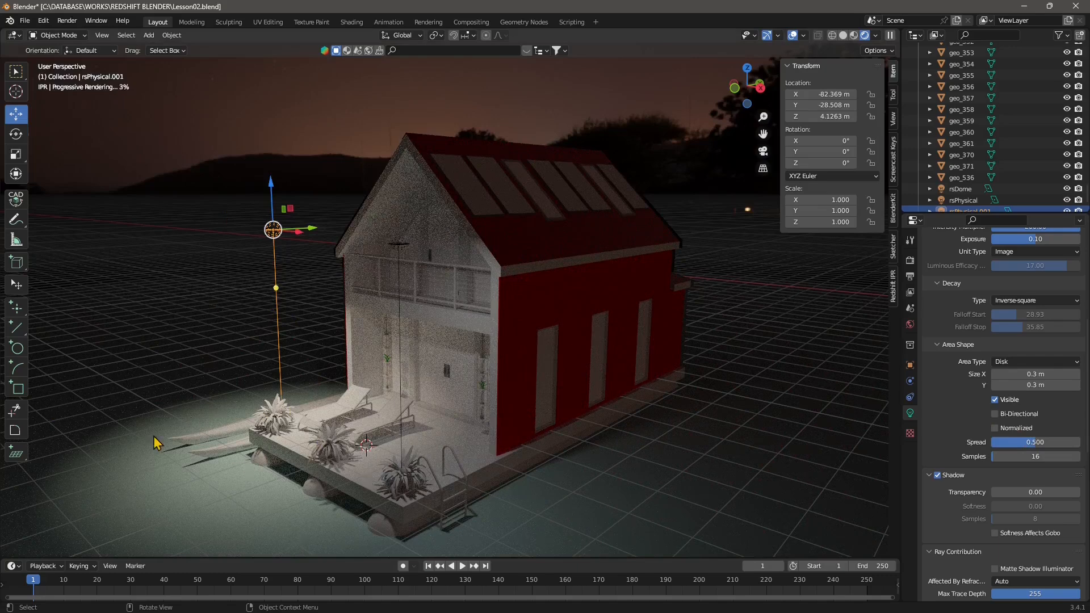
- Open the disk light's spread value for editing
left_click(1014, 441)
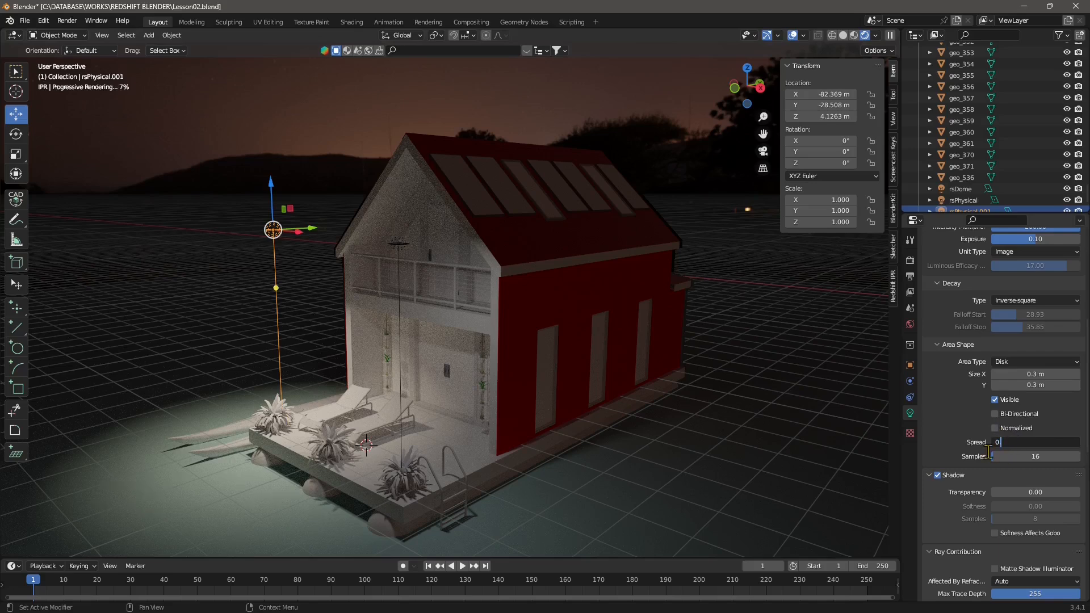
- Test the selected area light's spread at 0.3, 0.1 and 0
key("Return")
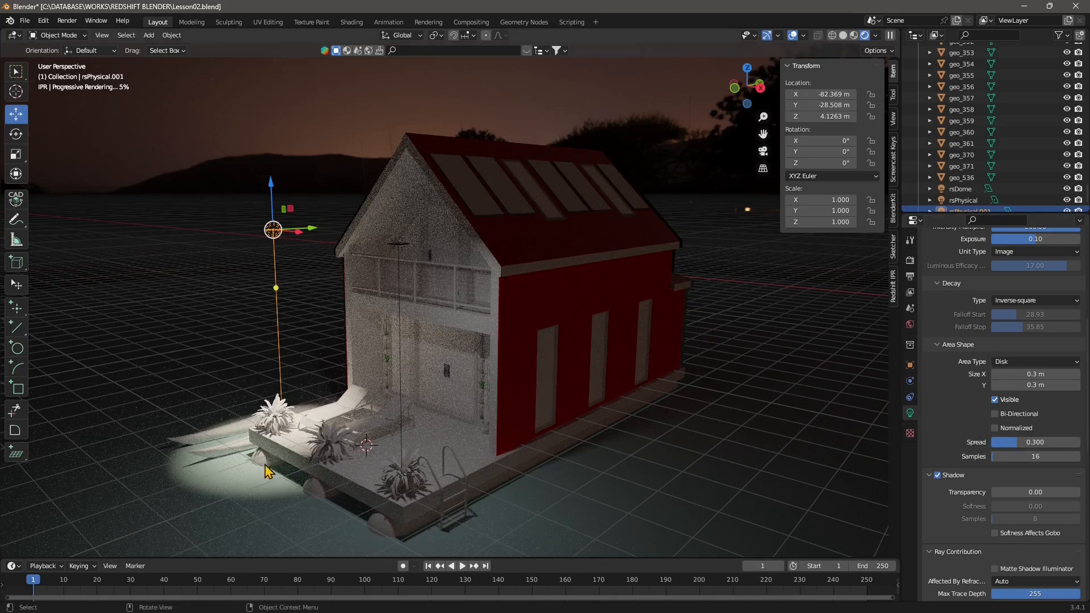
left_click(1024, 443)
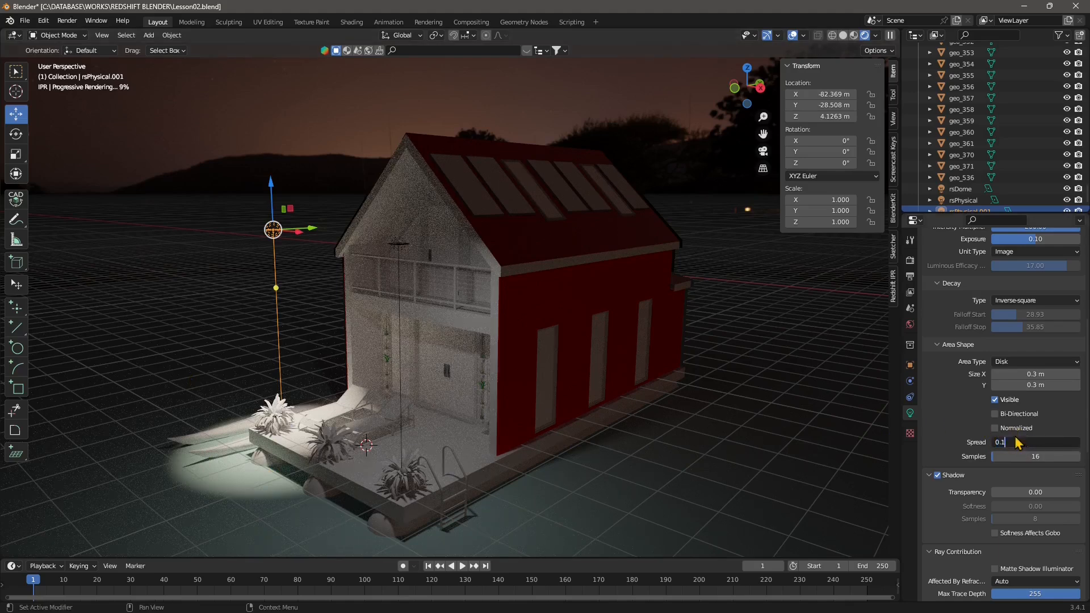
type("0.1")
key("Return")
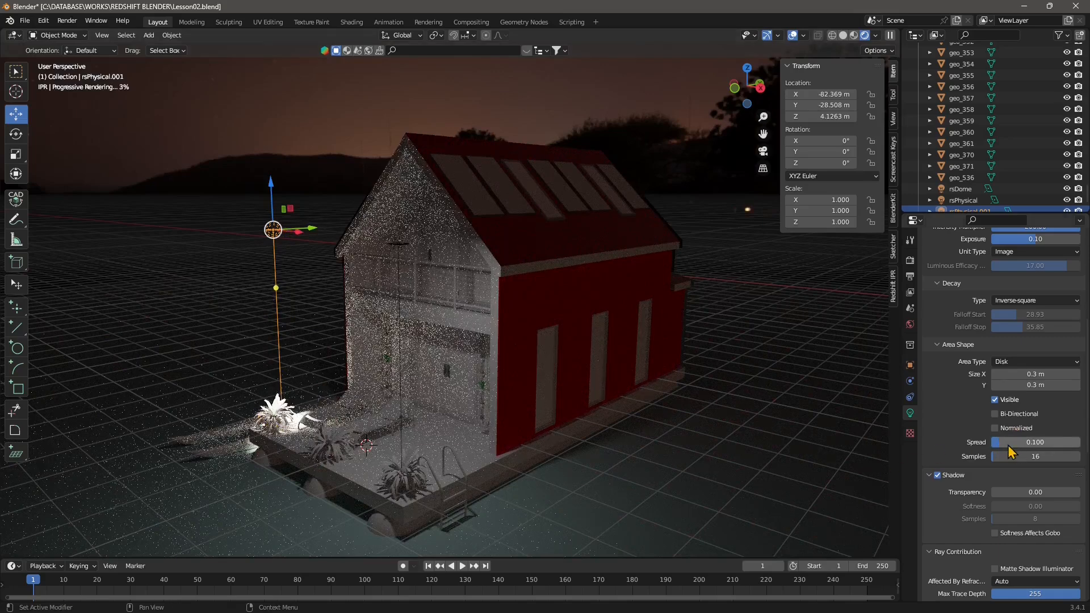
left_click(1011, 443)
type("0")
key("Return")
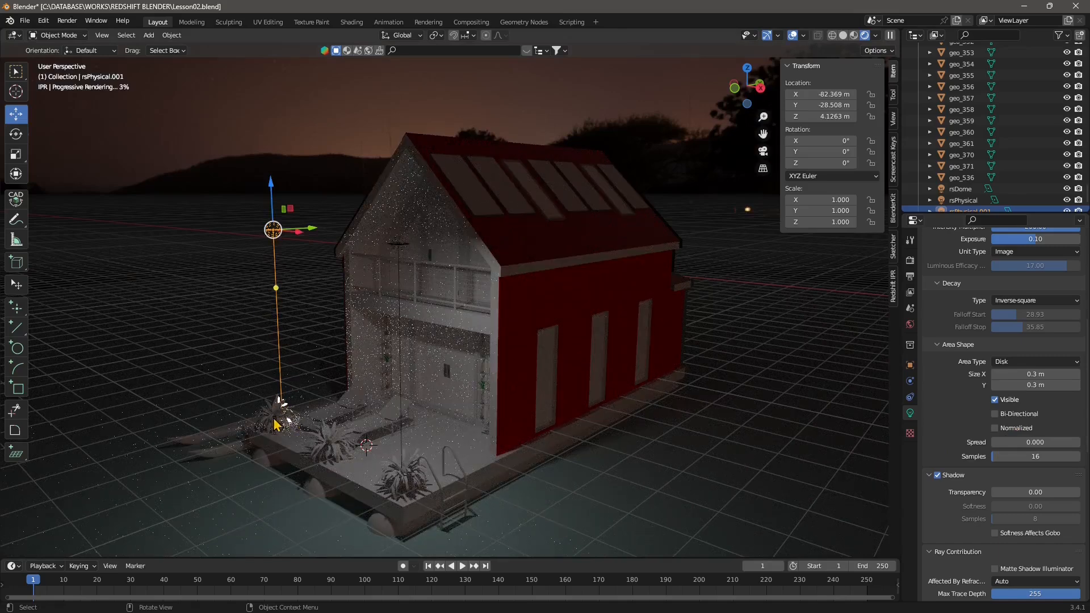
- Set the area light's spread to 0.4 and its area shape samples to 32
left_click(1038, 441)
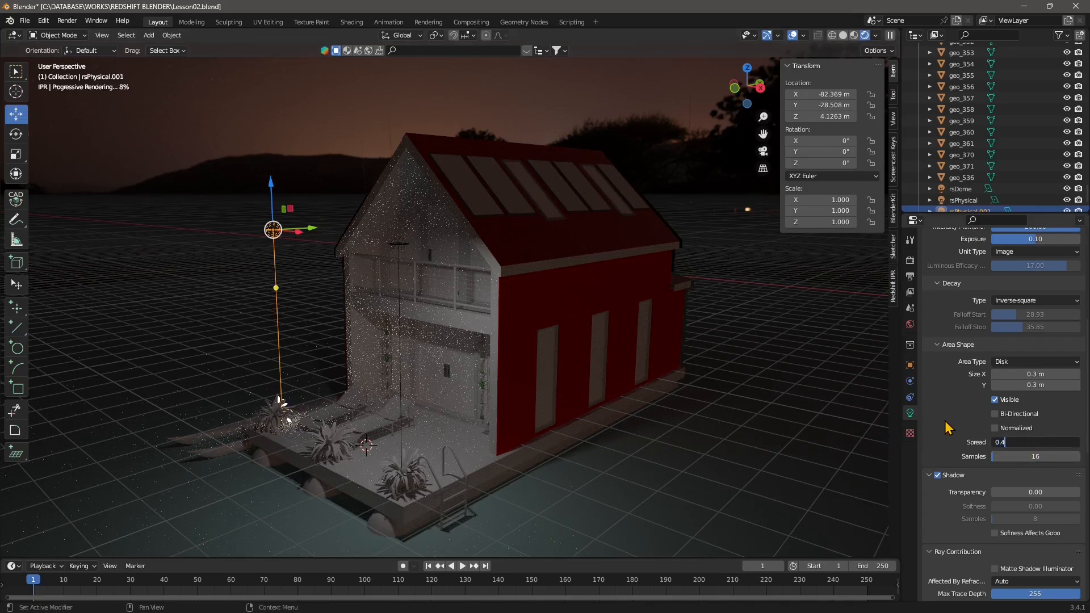
key("Return")
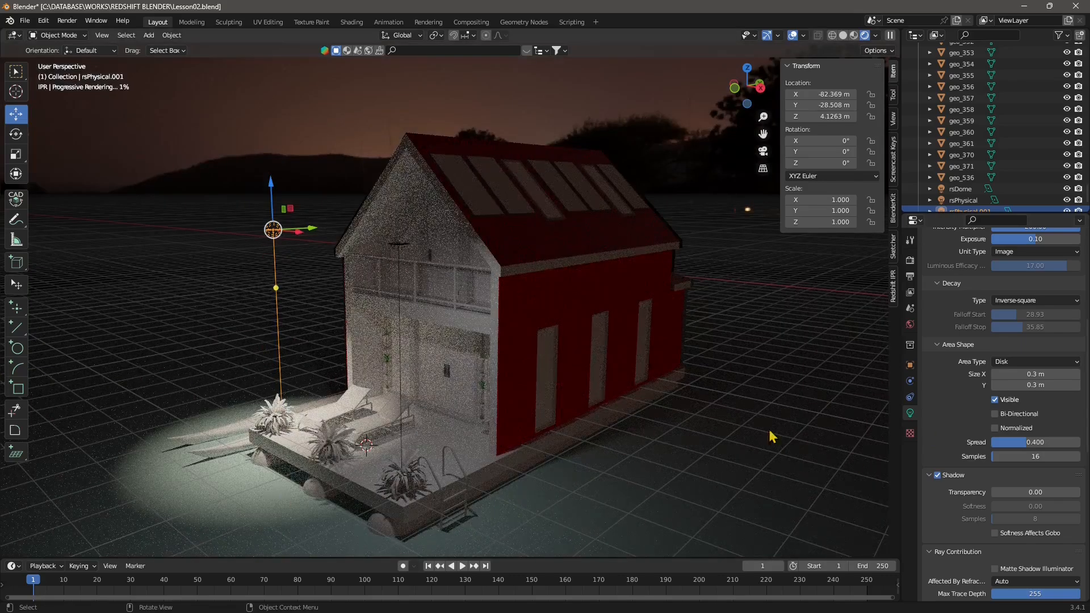
left_click(1032, 457)
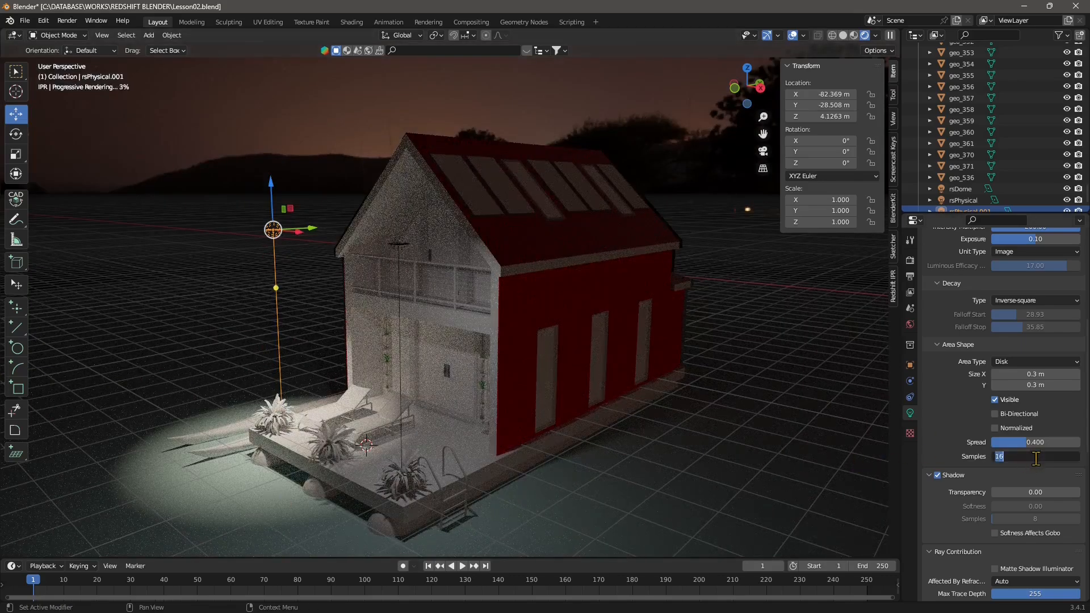
type("32")
key("Return")
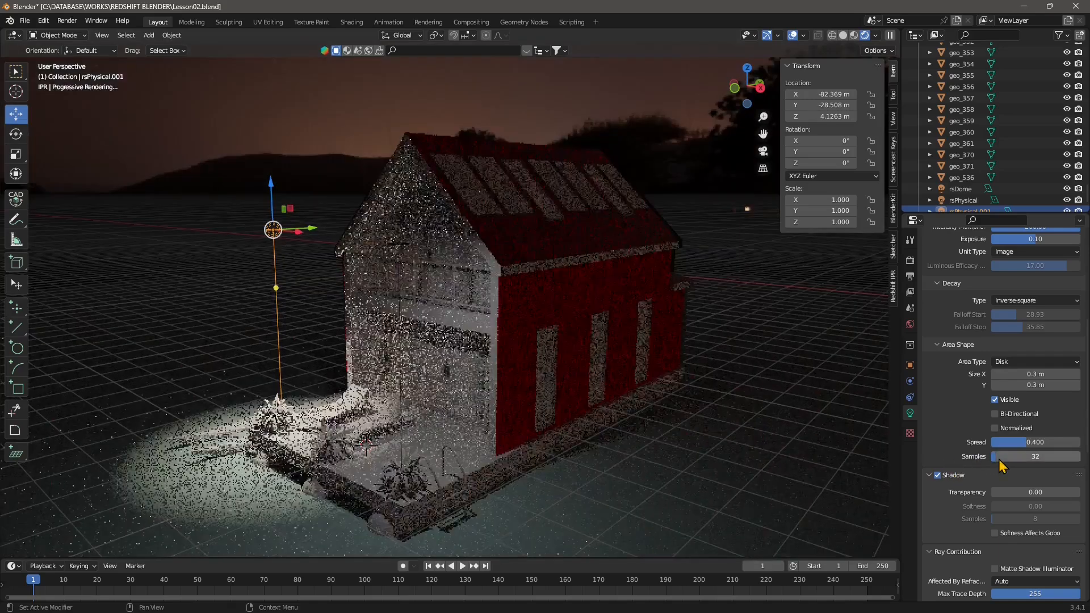
- Raise the shadow transparency of the selected light to 0.26
scroll(940, 502, "down", 1)
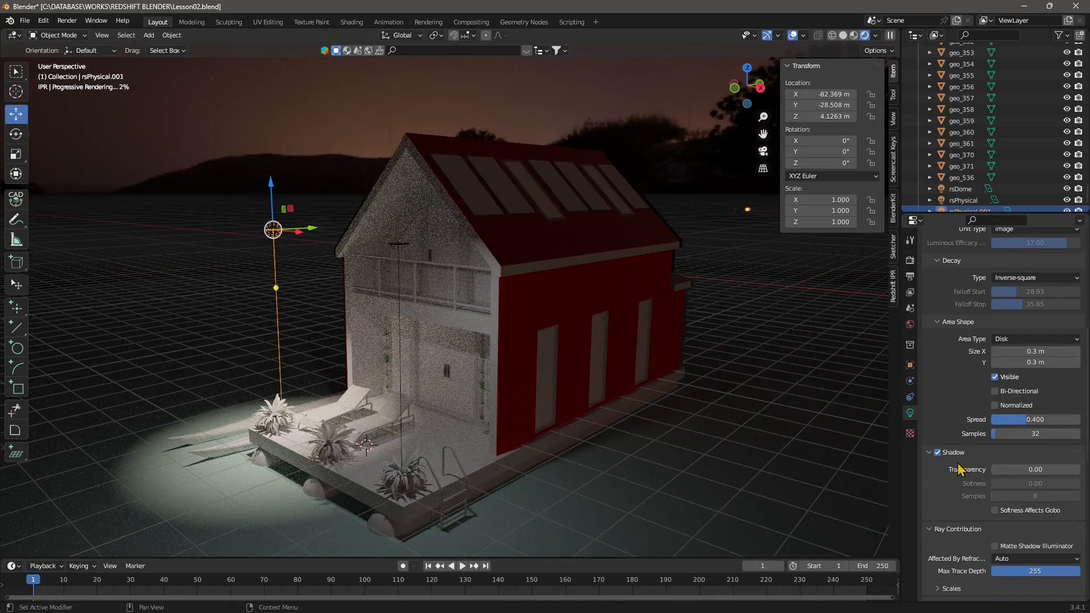
scroll(965, 496, "down", 1)
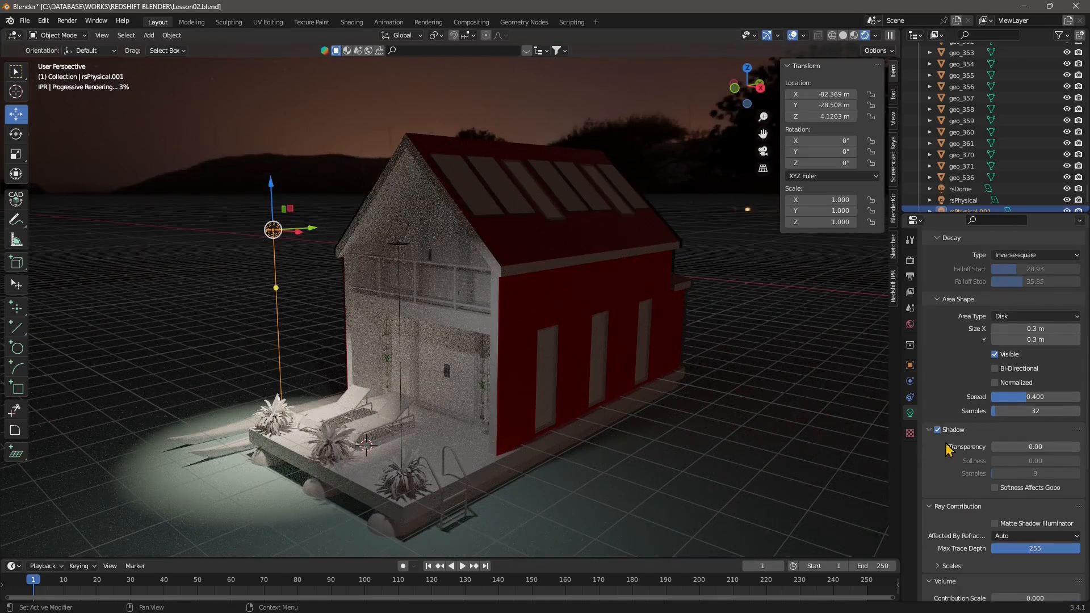
left_click_drag(1028, 449, 1015, 442)
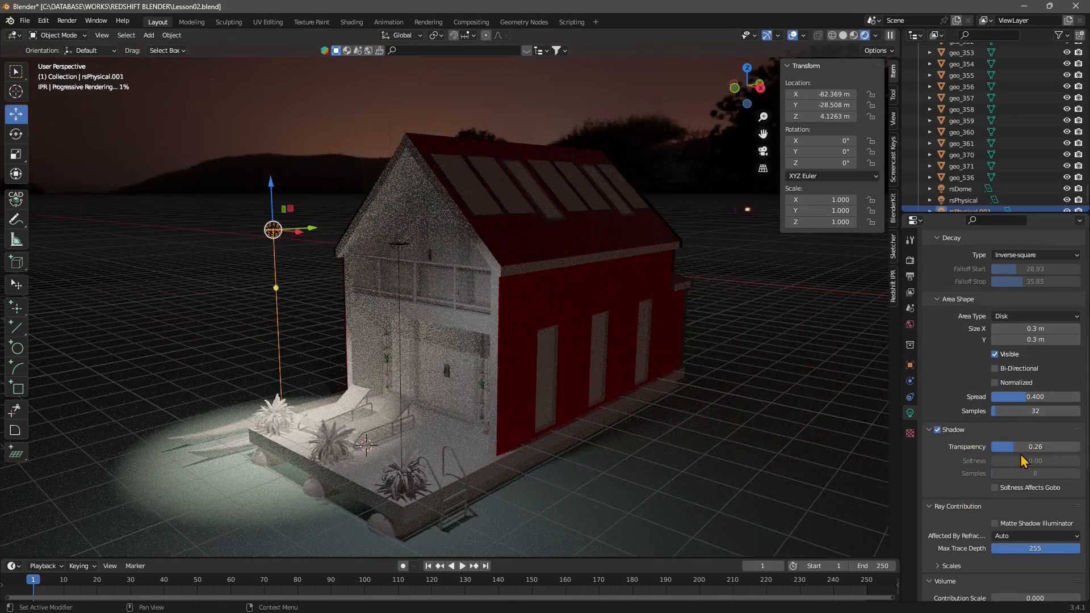
- Switch the light's shadows off and back on, and toggle Softness Affects Gobo on and off again
left_click(940, 430)
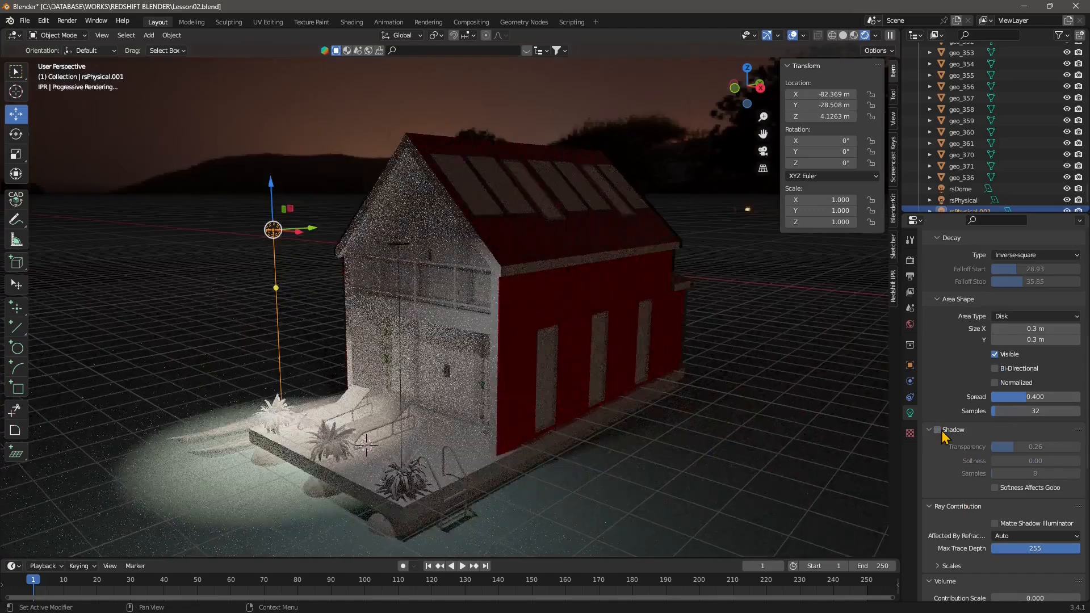
left_click(940, 430)
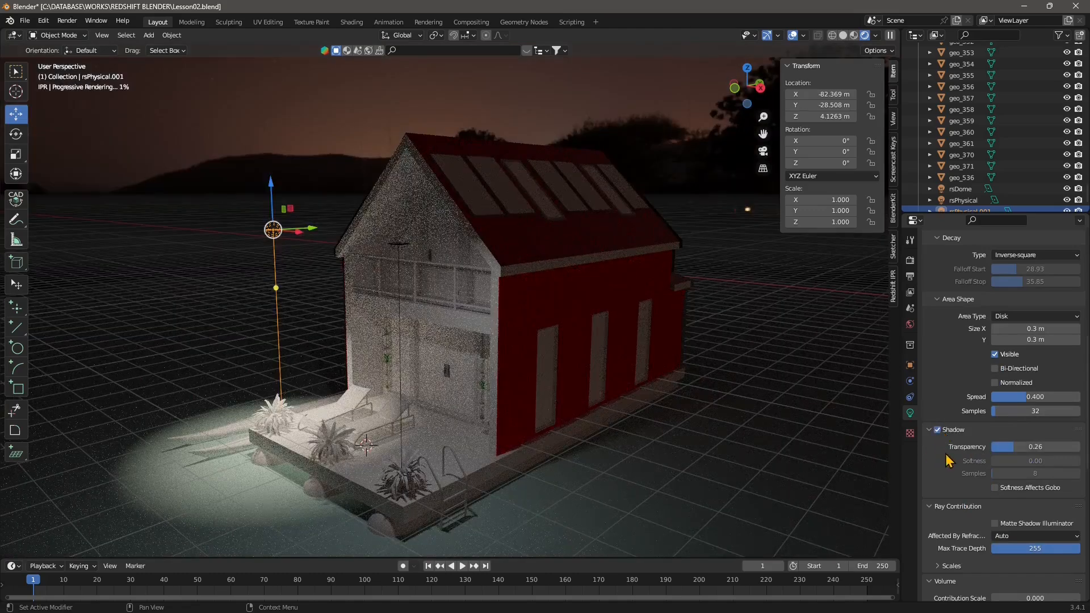
scroll(946, 461, "down", 2)
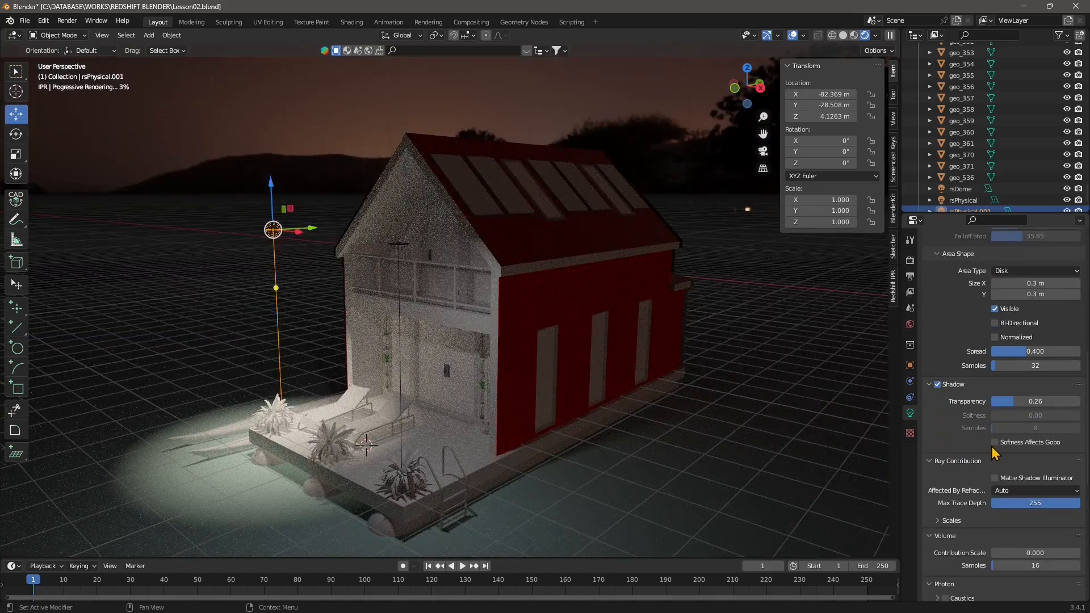
left_click(995, 443)
left_click(993, 444)
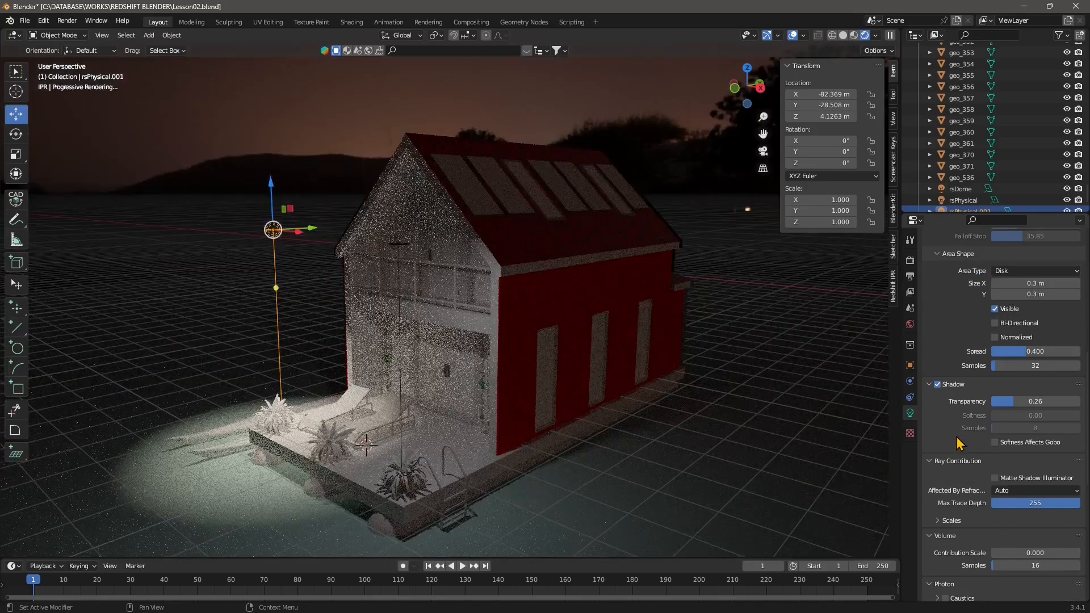
- Expand the Scales settings of the light's ray contribution
scroll(960, 443, "down", 1)
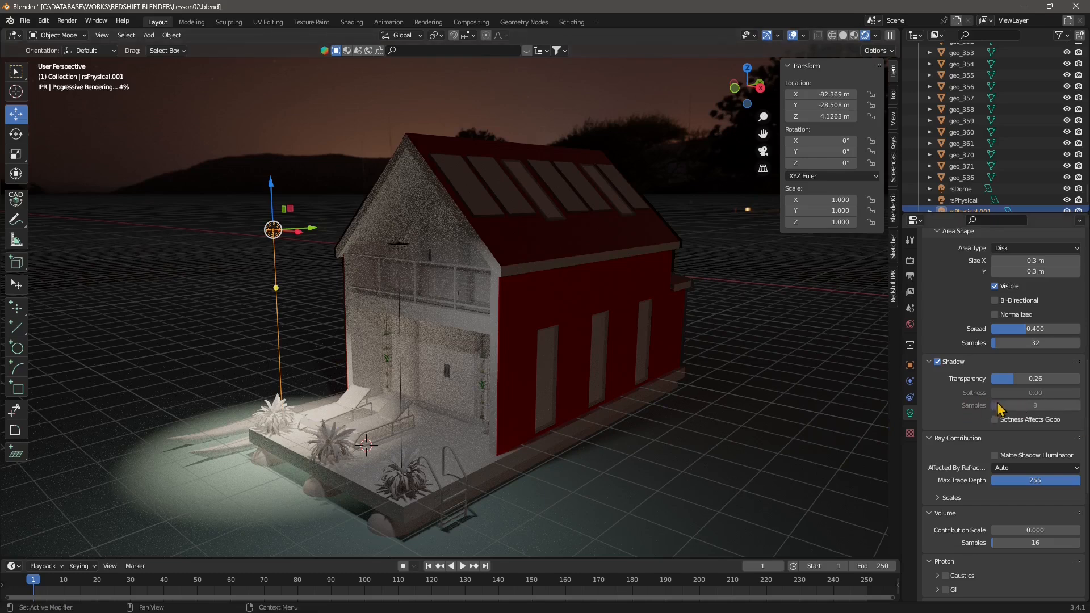
scroll(967, 437, "down", 2)
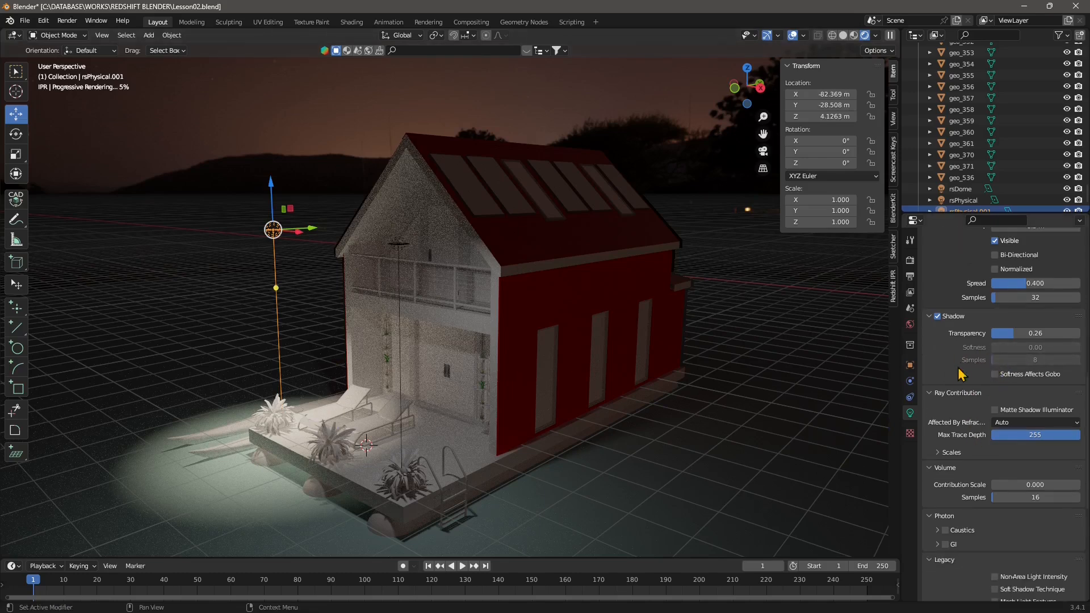
scroll(937, 449, "down", 1)
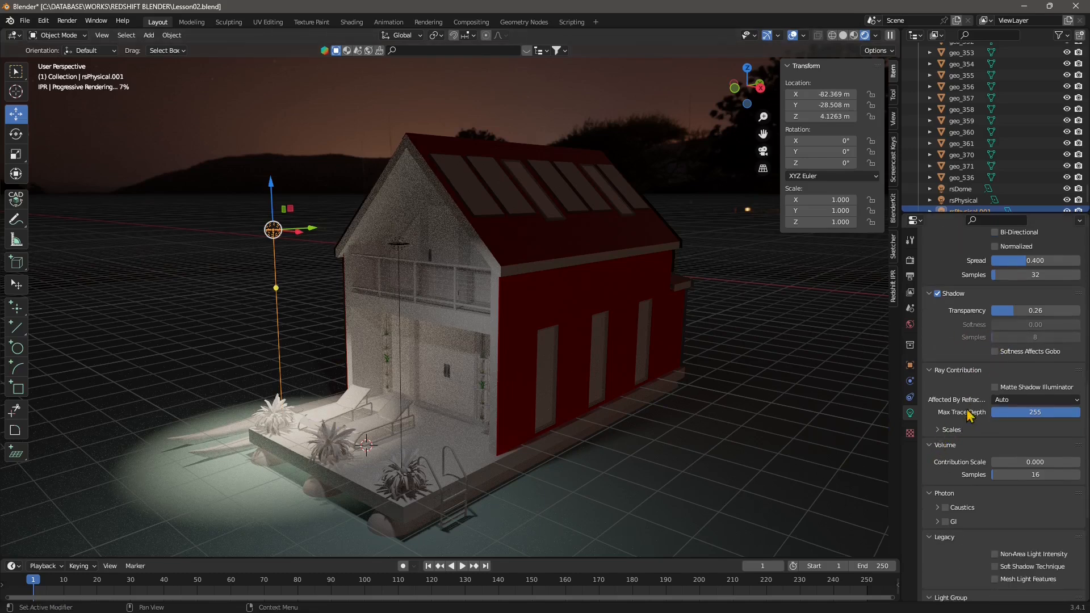
scroll(969, 417, "down", 1)
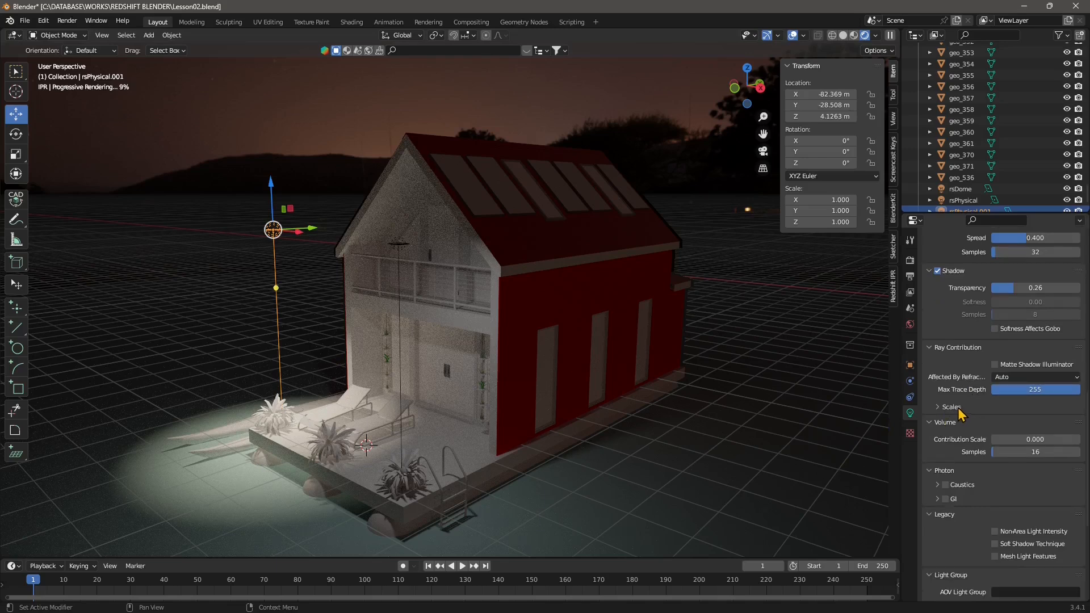
left_click(969, 409)
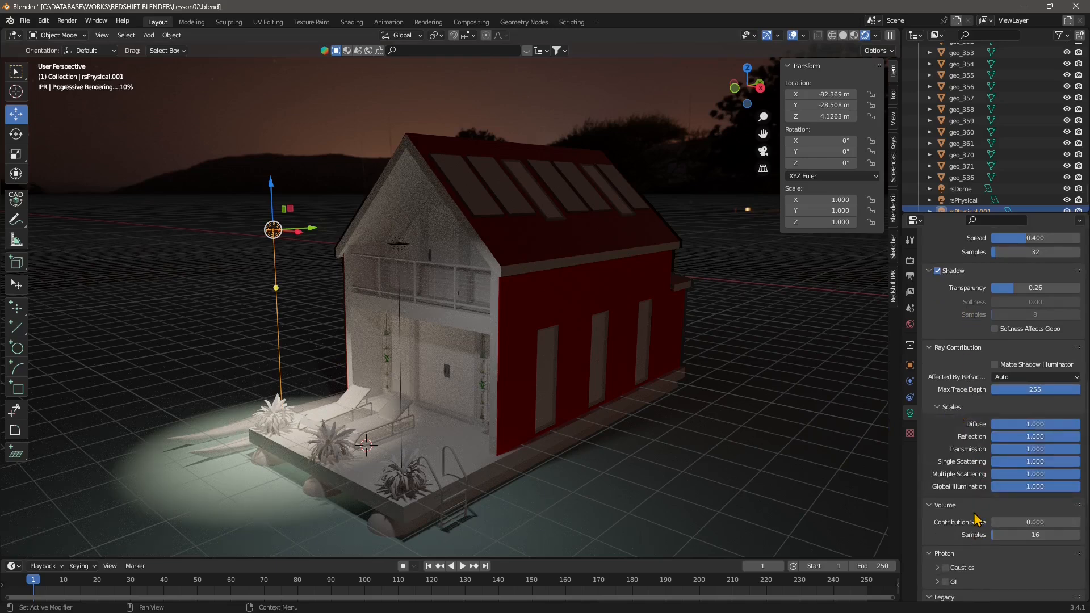
scroll(975, 517, "down", 1)
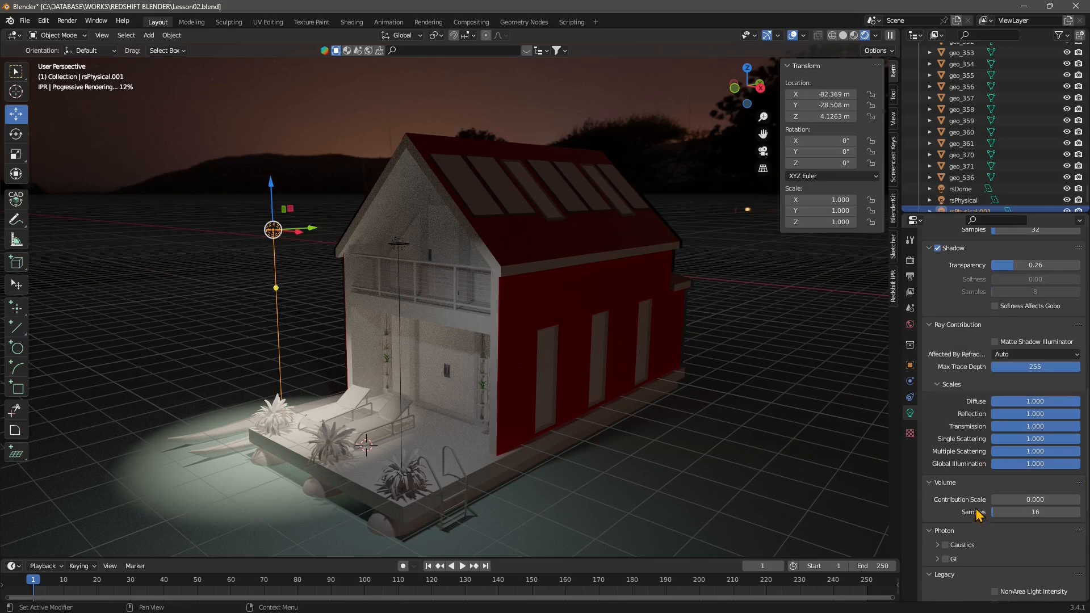
- Test the light's Reflection contribution scale at 0 and restore it to 1
double_click(999, 416)
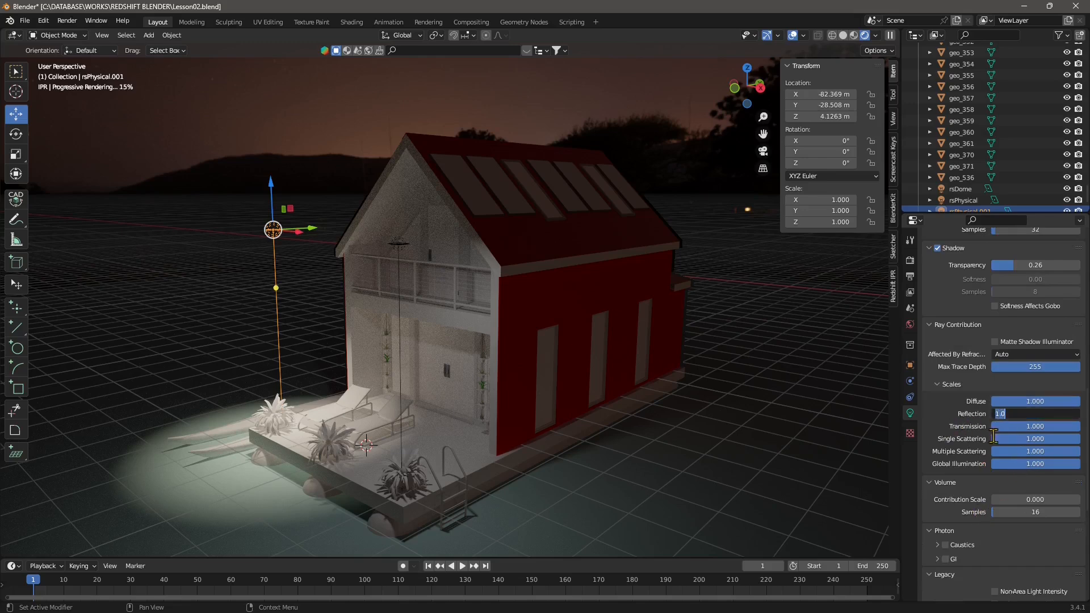
type("0")
key("Return")
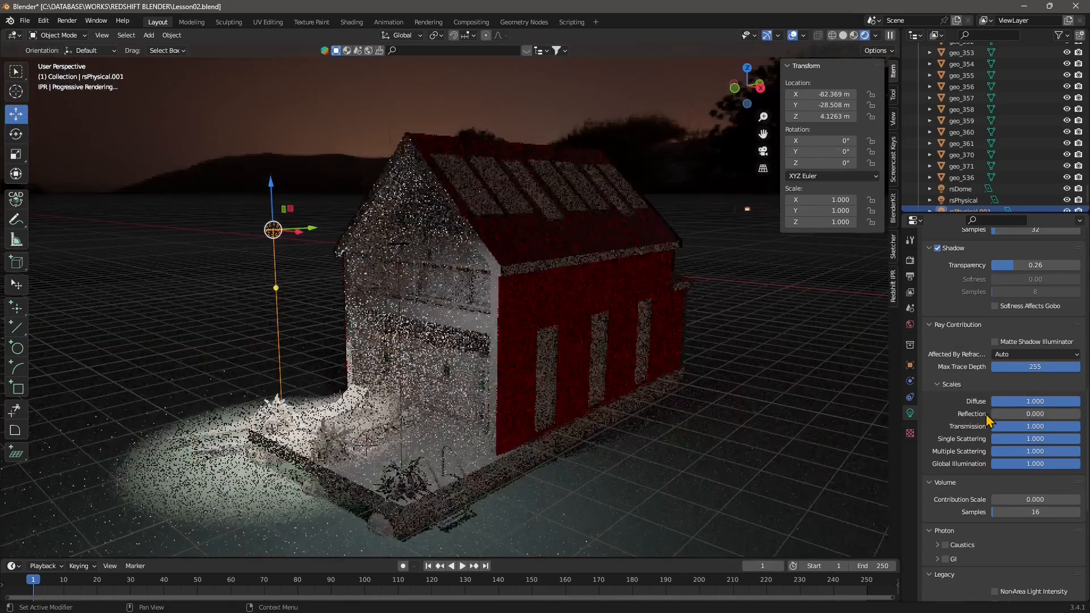
double_click(1011, 414)
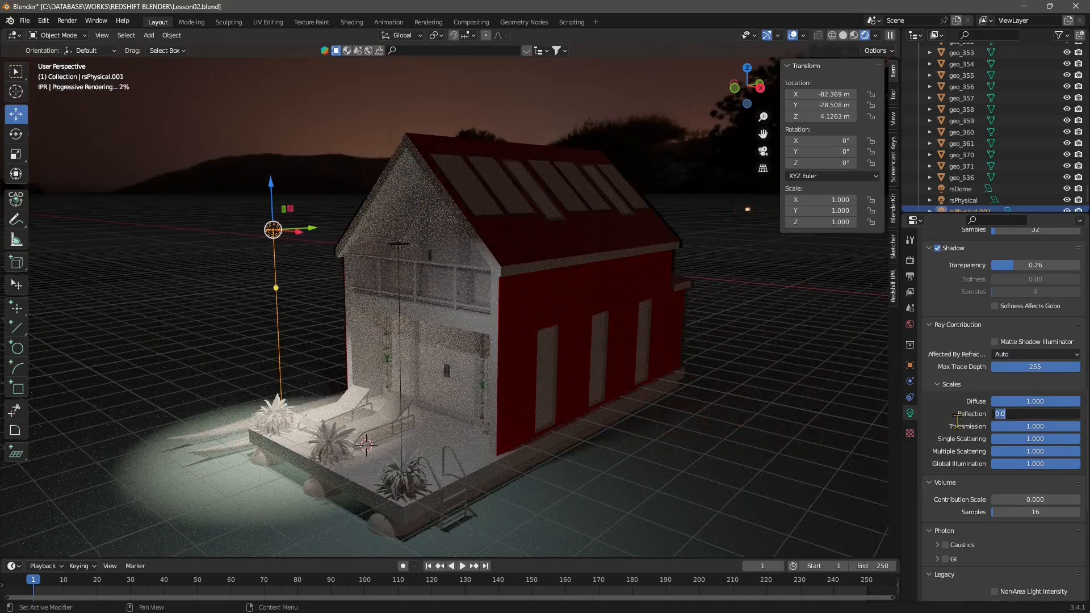
type("1")
key("Return")
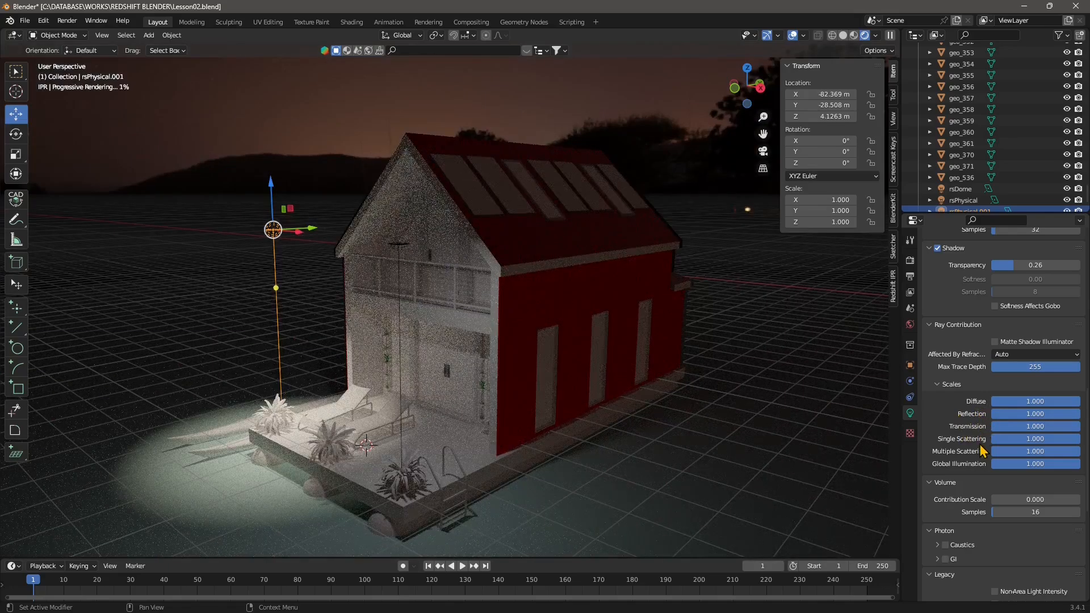
- Test the light's Global Illumination contribution scale at 0 and restore it to 1, leaving the Transmission scale as it is
double_click(1015, 425)
key("Return")
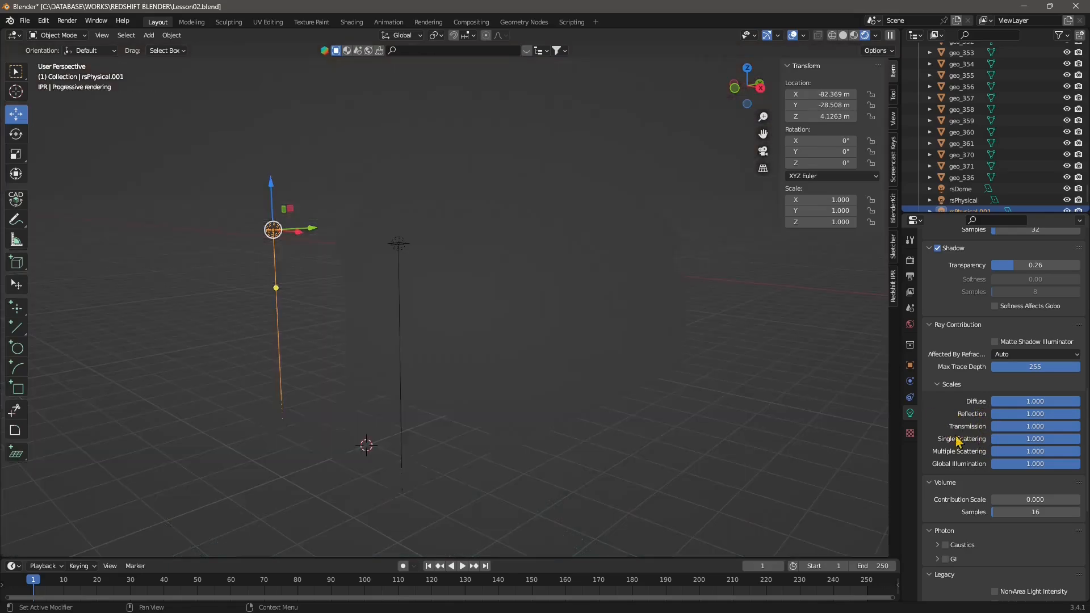
double_click(1009, 464)
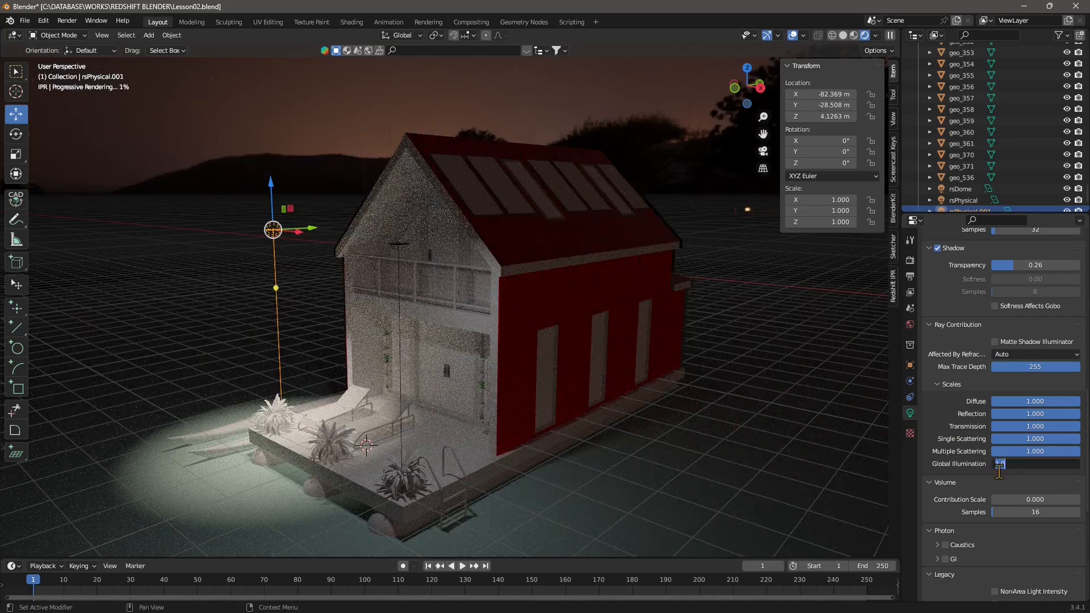
type("0")
key("Return")
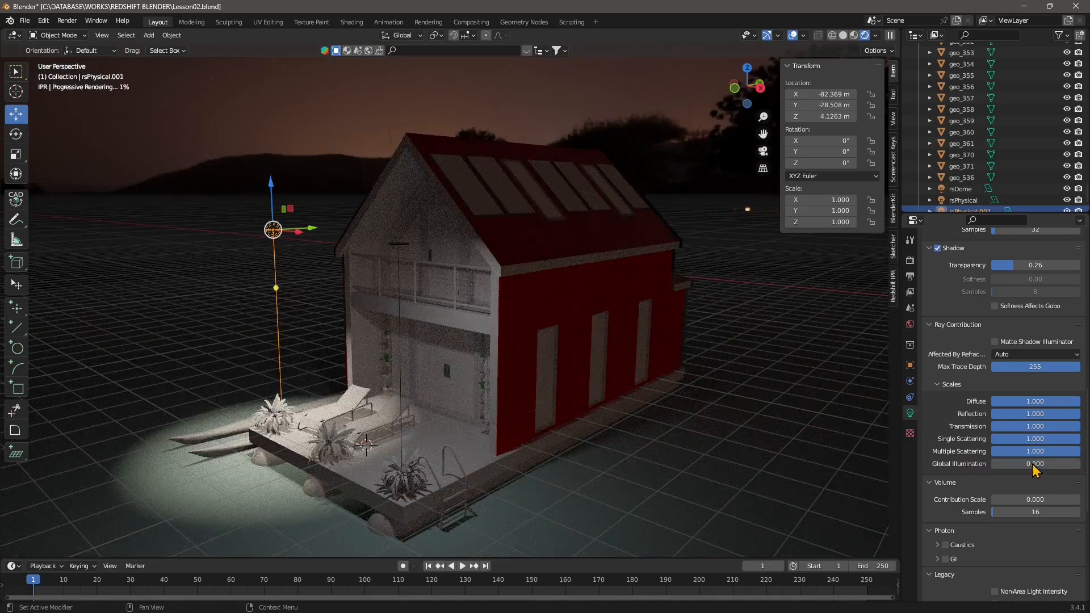
double_click(1033, 464)
type("1")
key("Return")
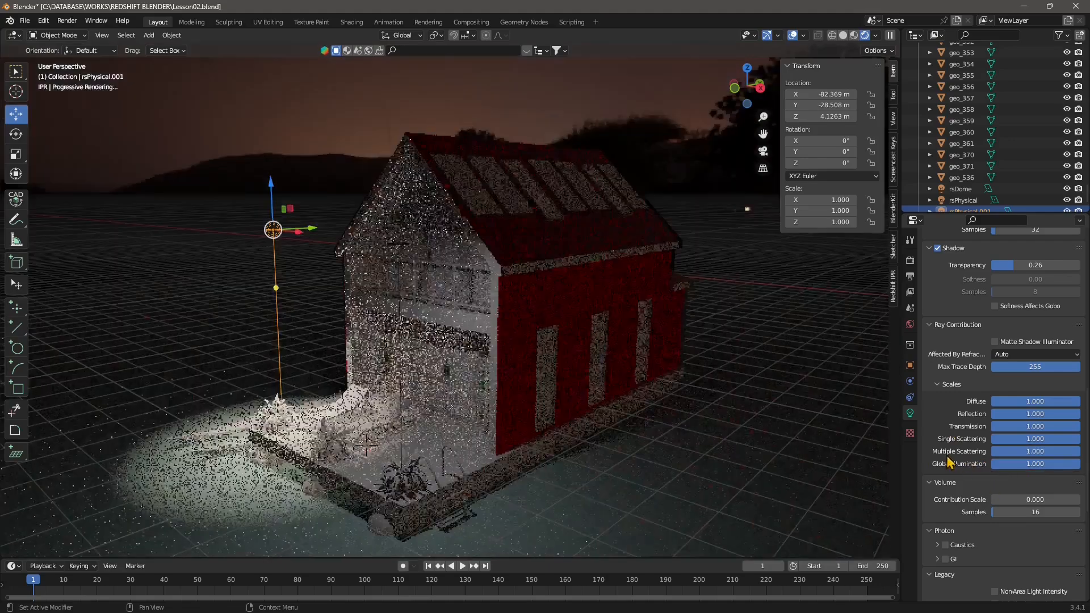
- Examine the light's remaining Volume, Photon, Legacy, Light Group and Light-Mesh Associations settings
scroll(951, 430, "down", 1)
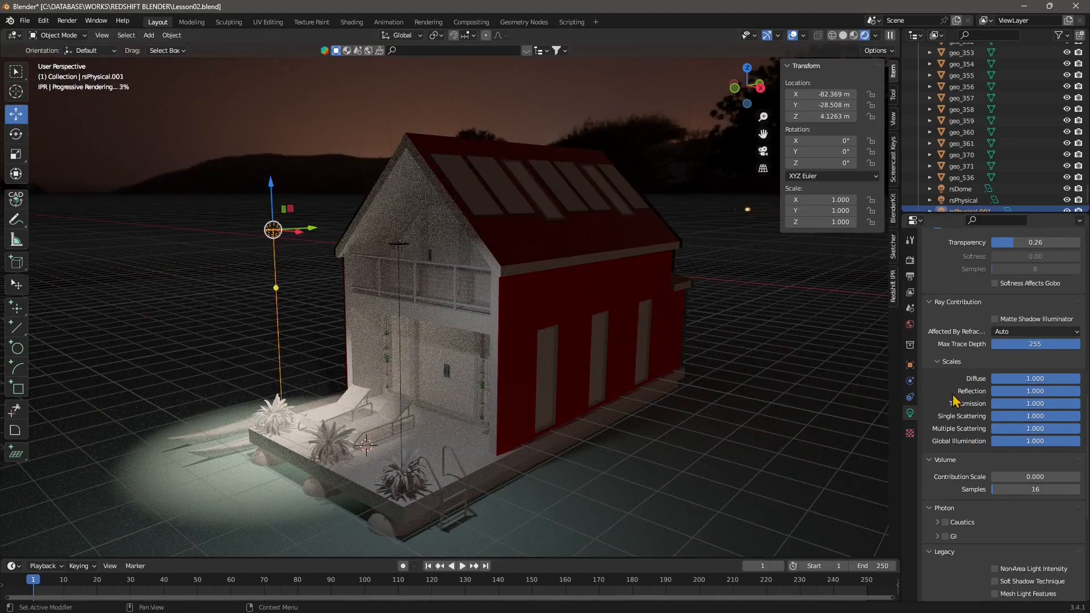
scroll(1013, 431, "down", 1)
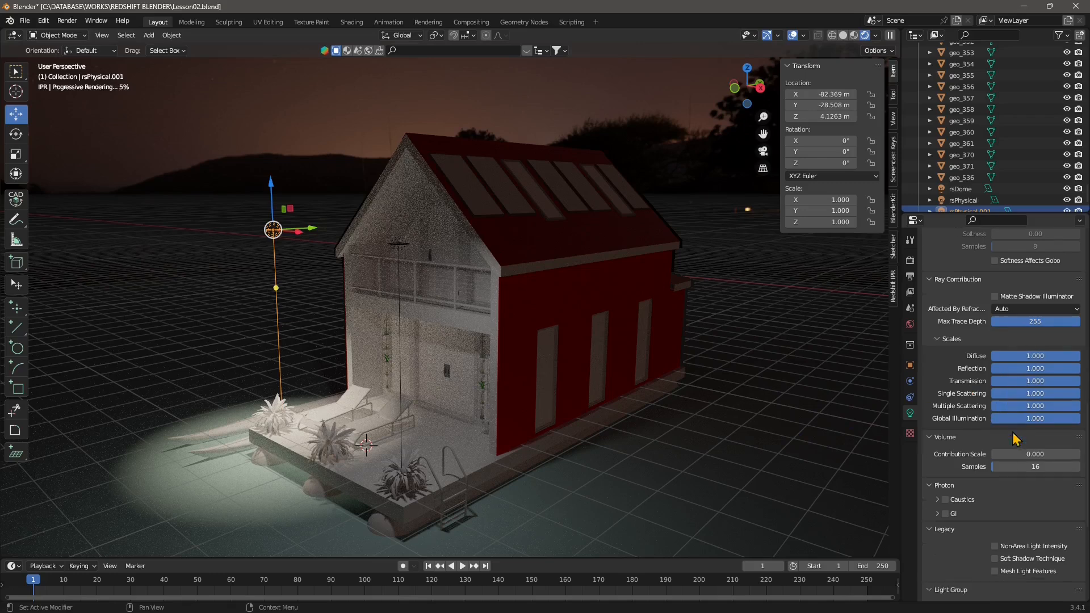
scroll(965, 471, "down", 3)
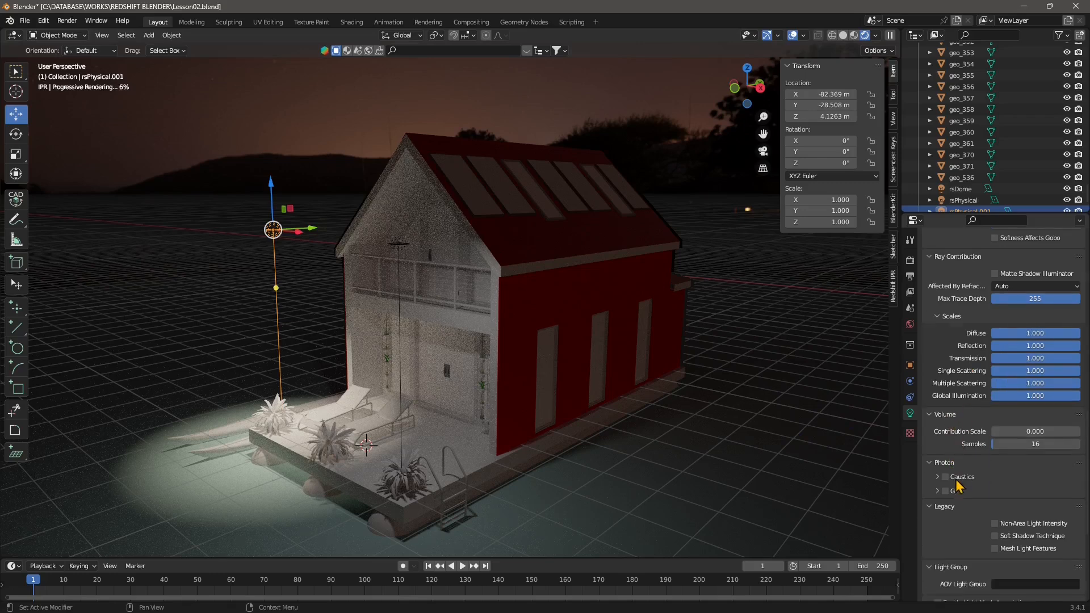
scroll(978, 507, "down", 3)
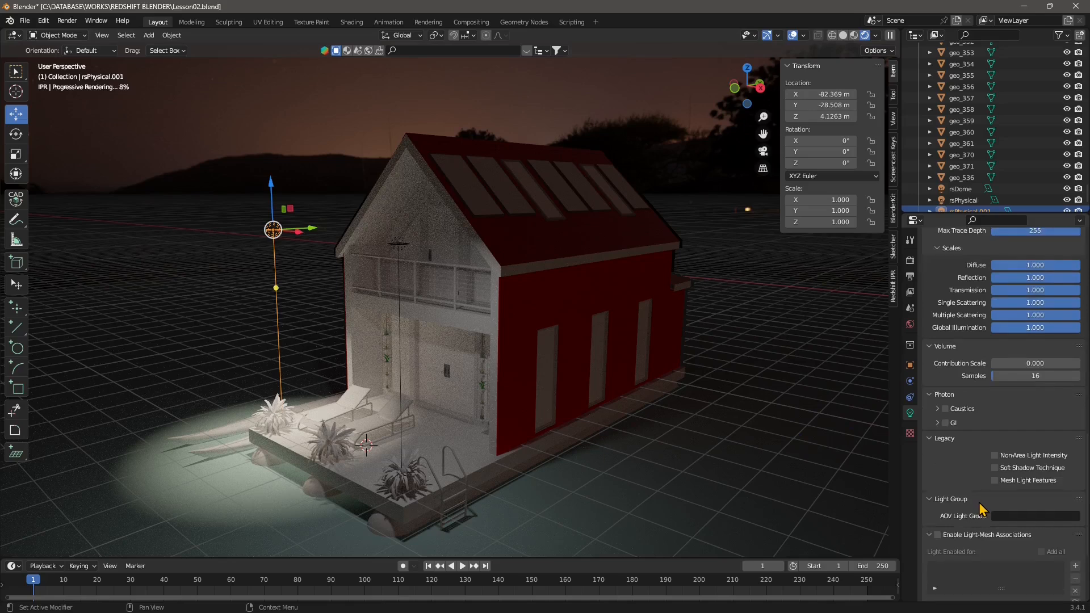
scroll(982, 506, "down", 1)
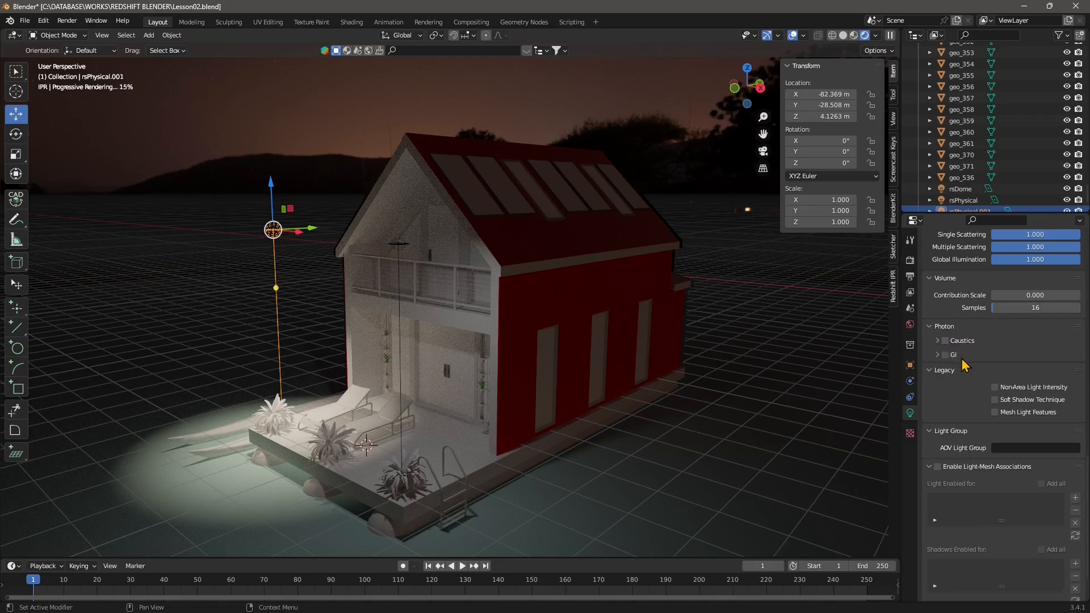
scroll(982, 406, "up", 5)
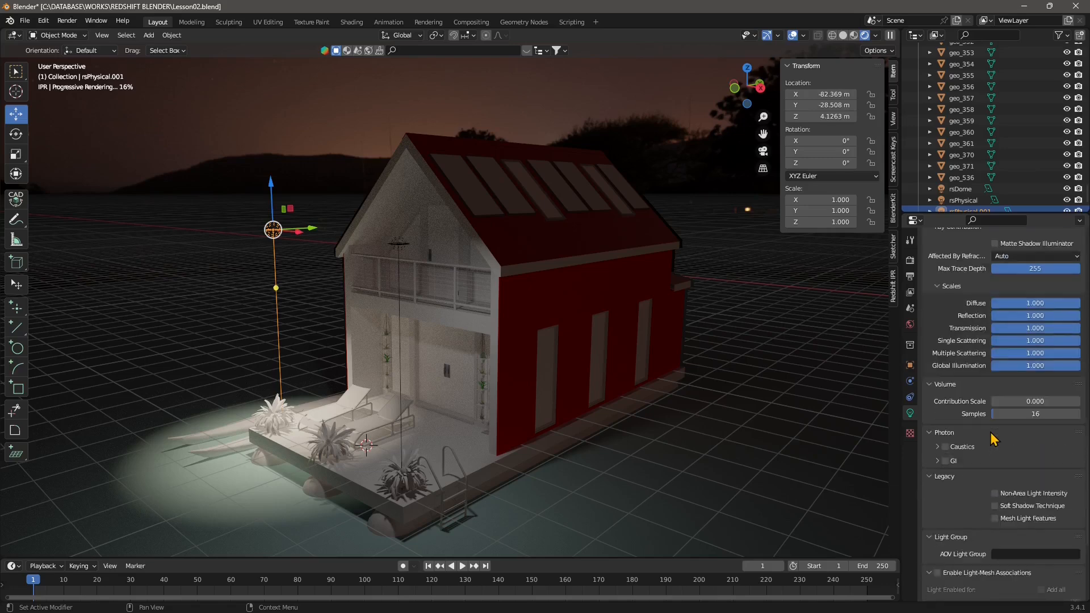
- Select the rsDome light and examine its dome map, background, shadow and back-plate settings
scroll(994, 439, "up", 5)
scroll(960, 182, "down", 1)
left_click(961, 177)
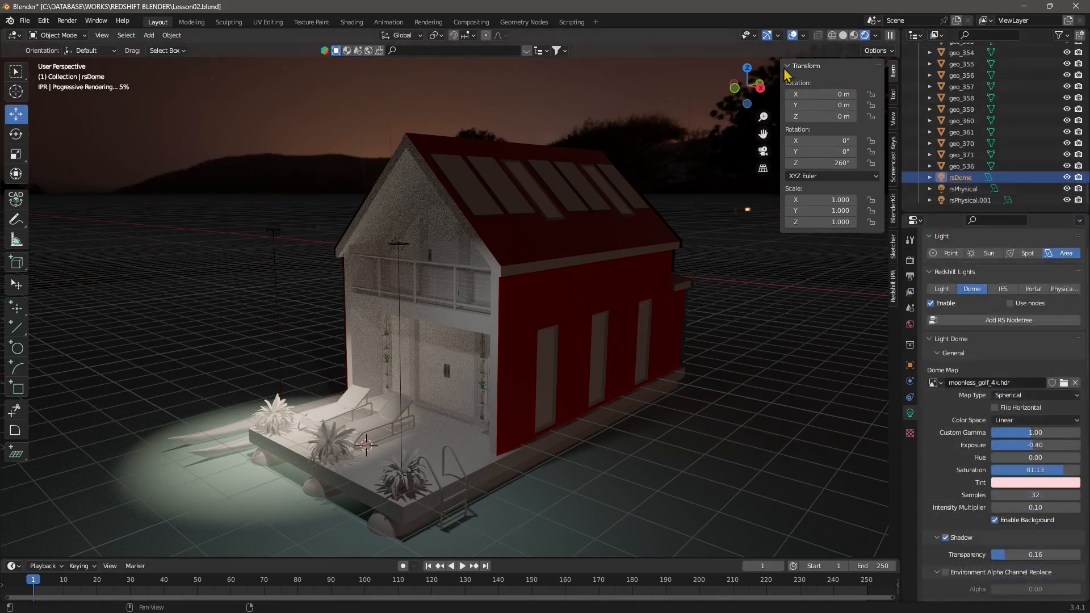
left_click(959, 179)
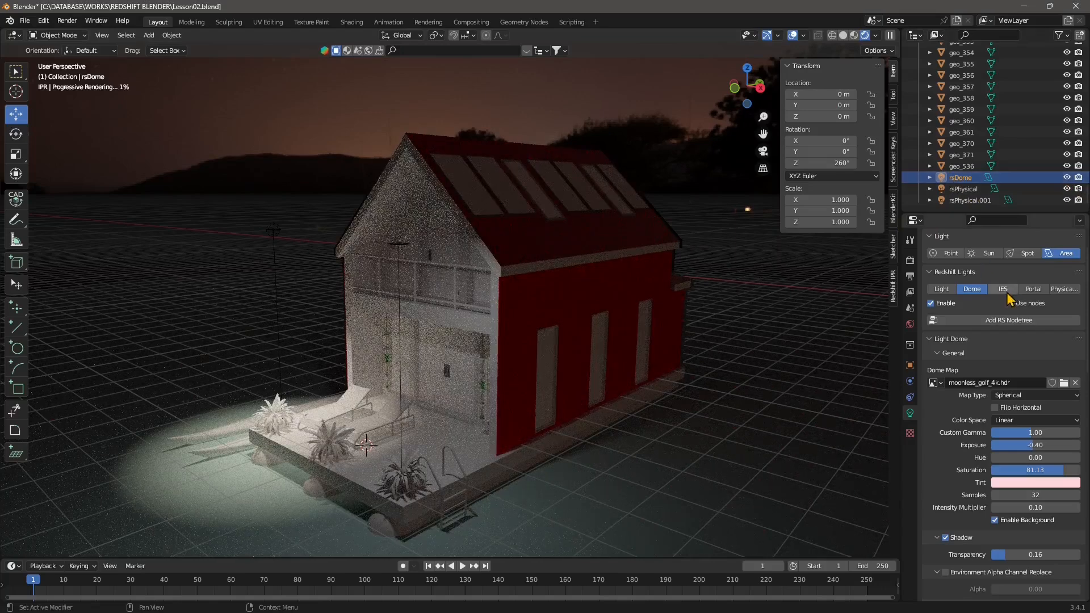
scroll(986, 367, "down", 1)
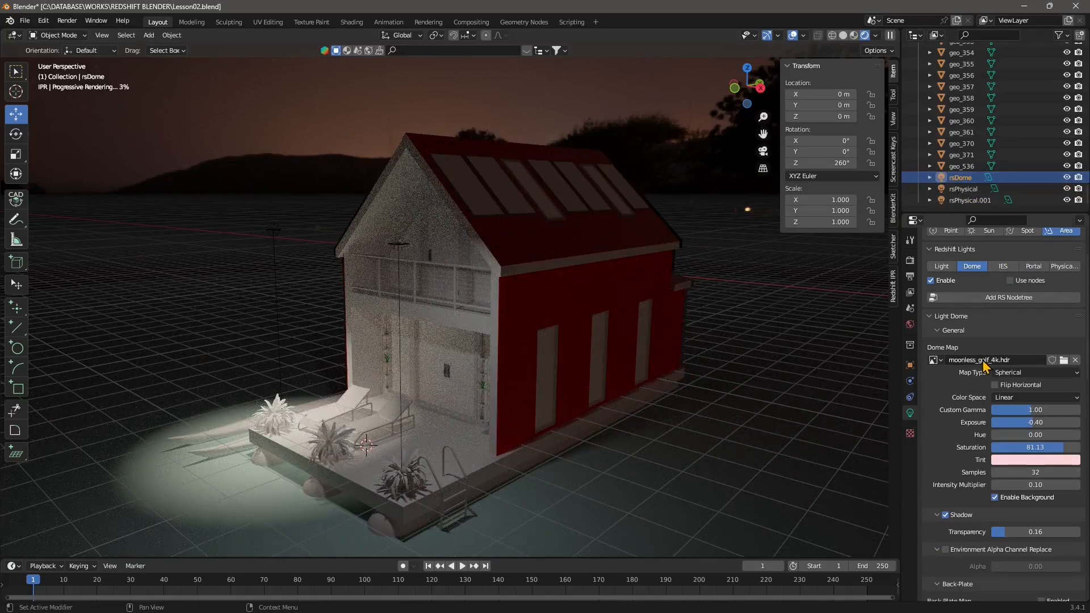
scroll(939, 370, "down", 1)
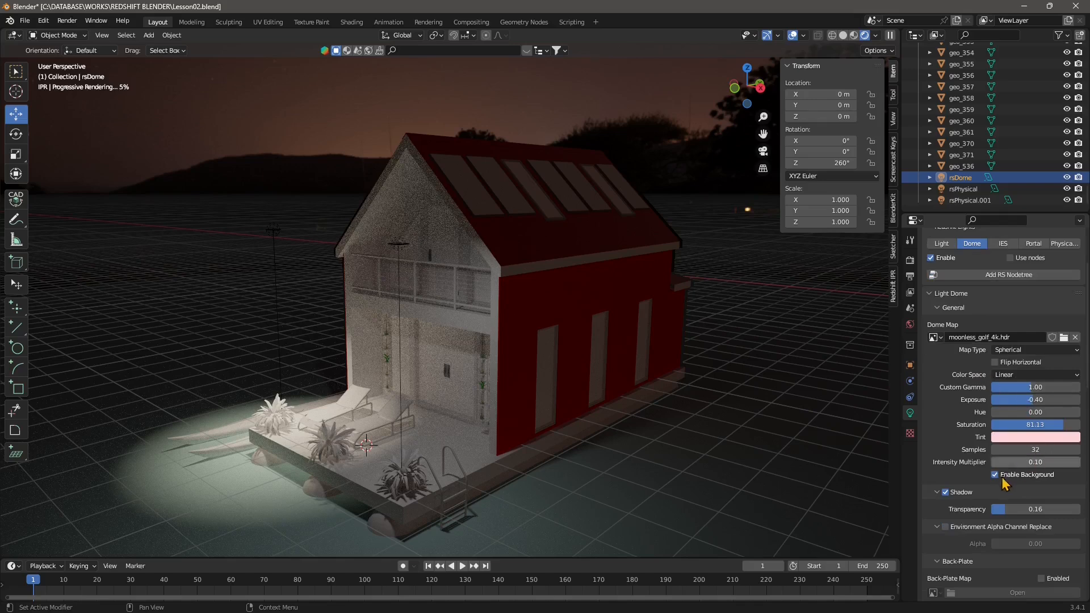
scroll(965, 437, "down", 2)
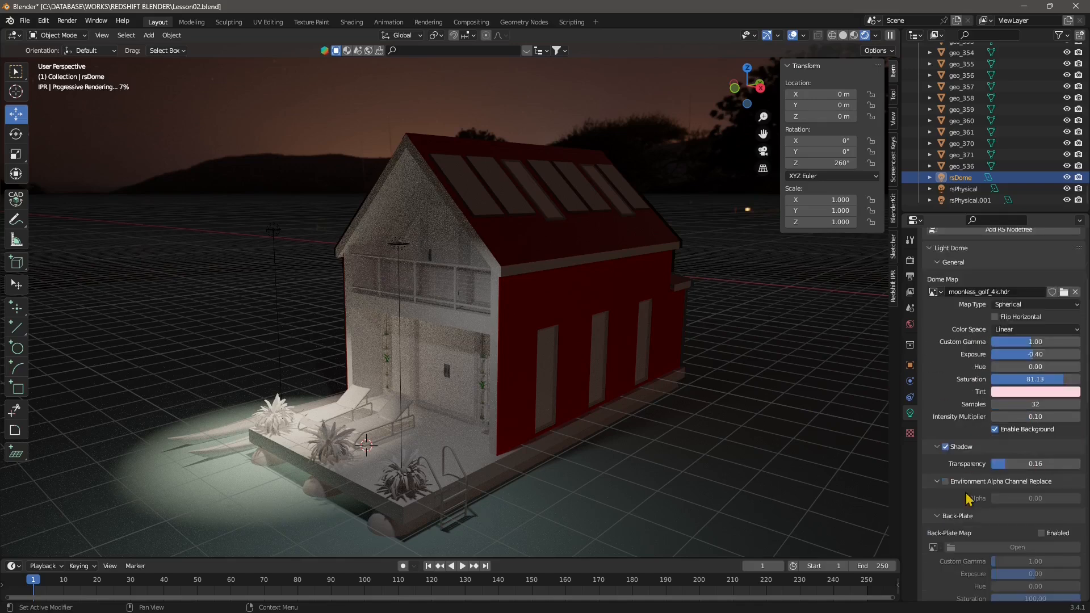
- Set the world's environment shader to PhysicalSky and delete the rsDome light, refreshing the rendered preview
left_click(910, 327)
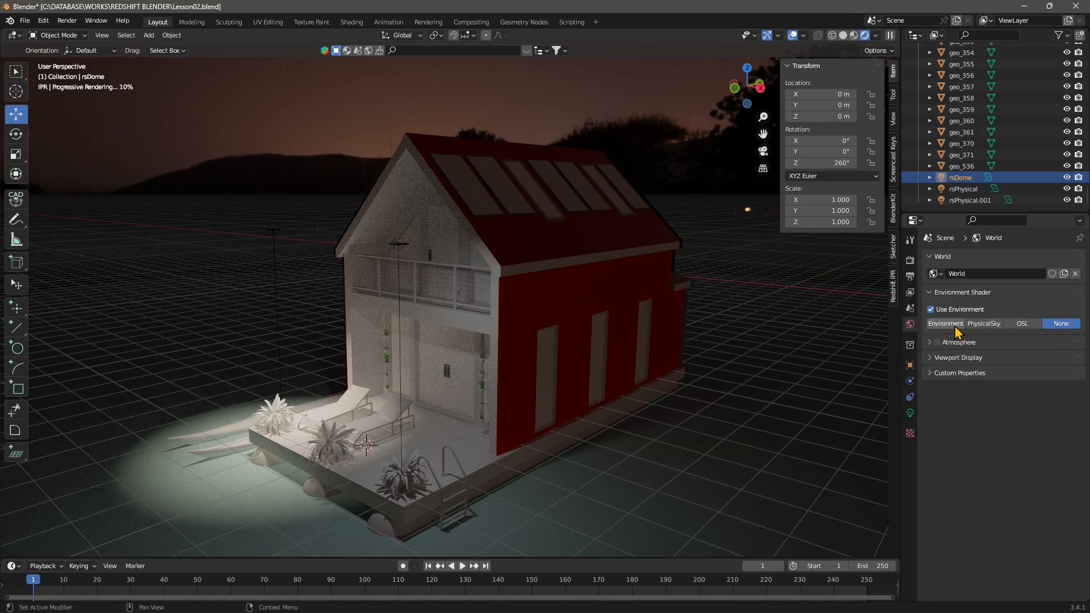
left_click(982, 329)
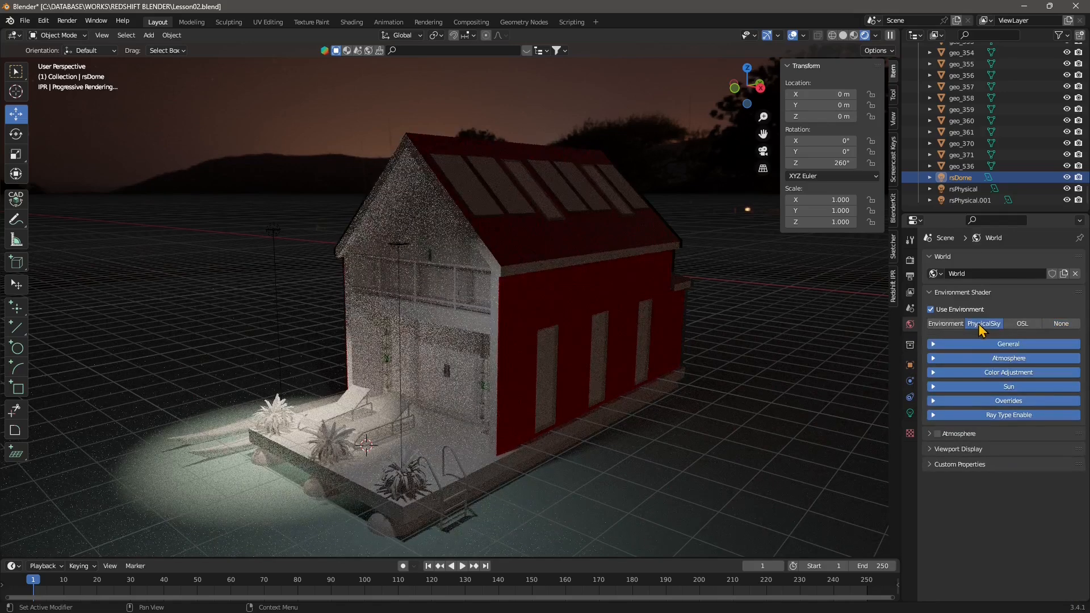
left_click(960, 179)
key("Delete")
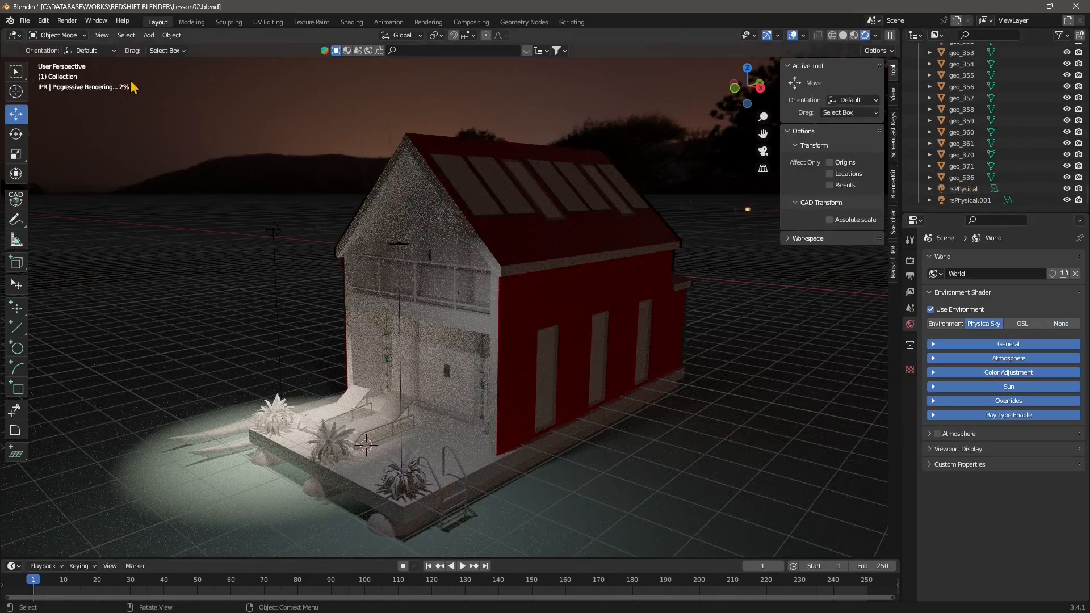
left_click(857, 38)
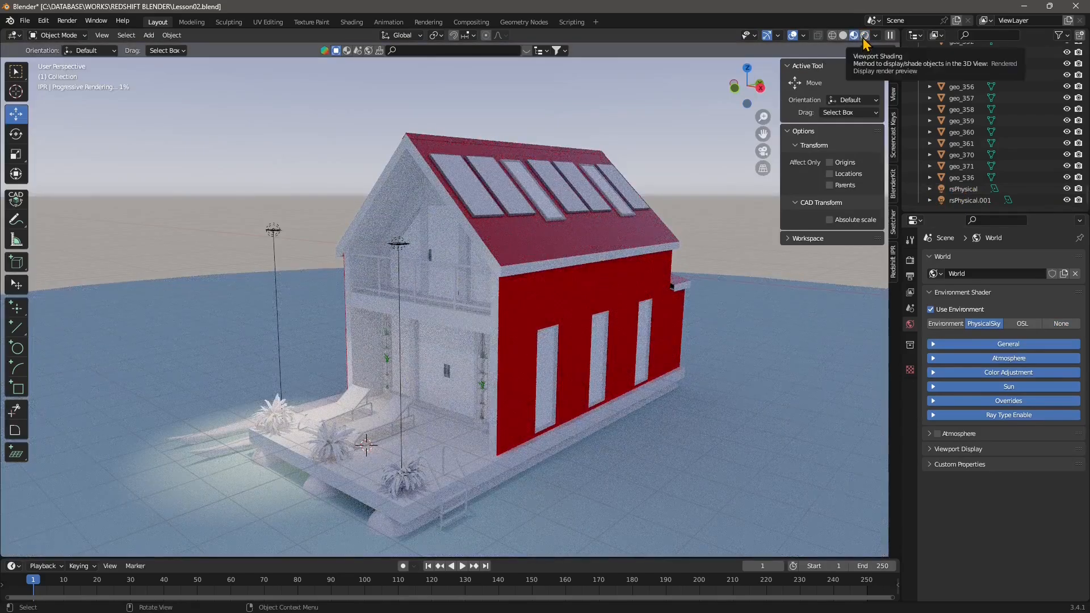
left_click(863, 36)
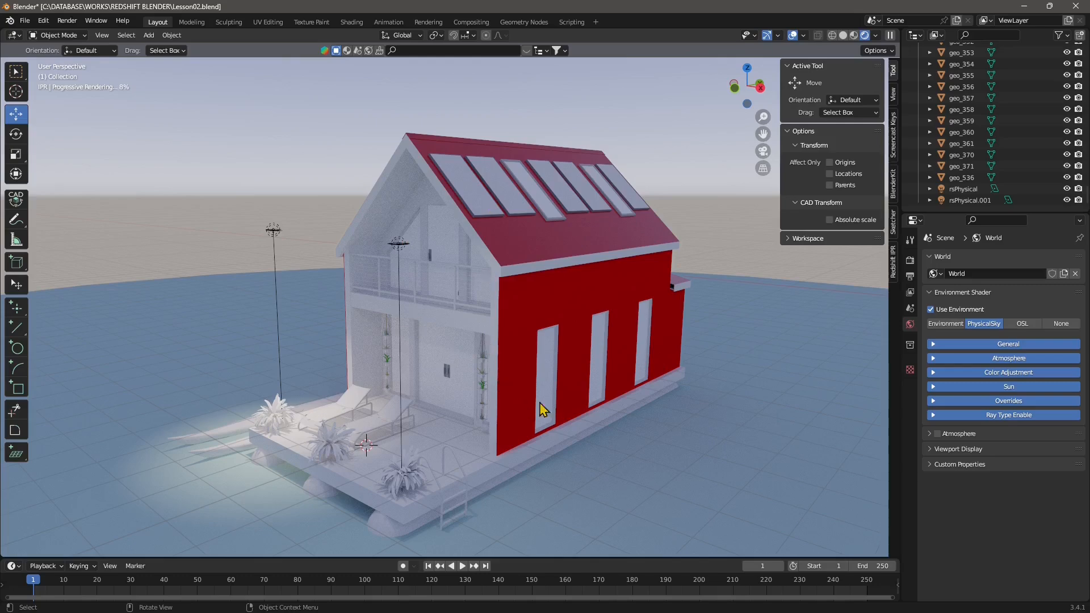
- Lower the physical sky's Intensity Multiplier to about 0.581 in its General settings
middle_click_drag(561, 408, 120, 397)
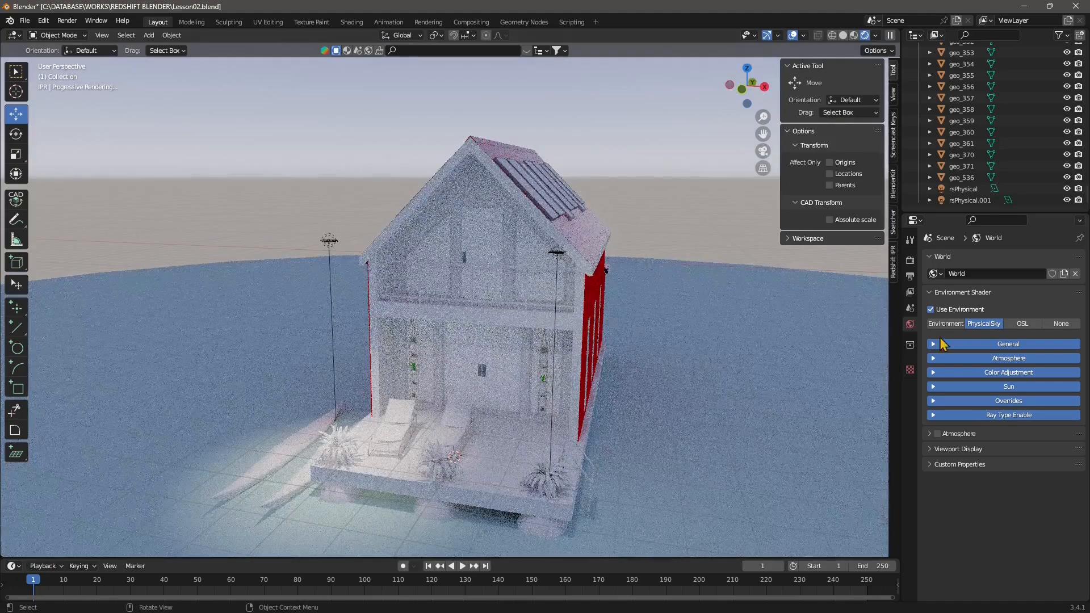
left_click(932, 345)
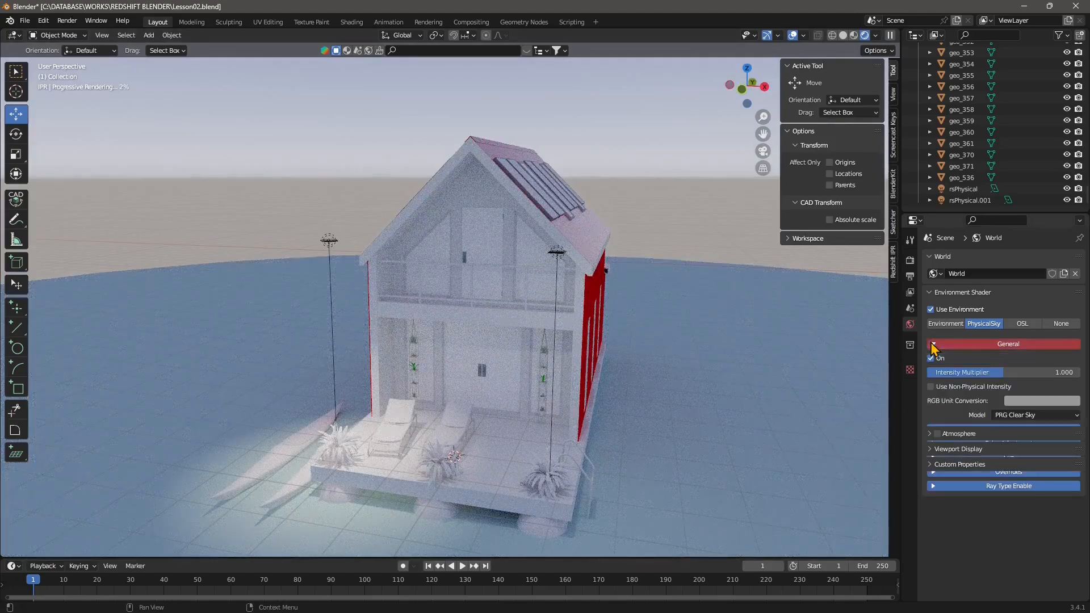
left_click_drag(1007, 374, 988, 374)
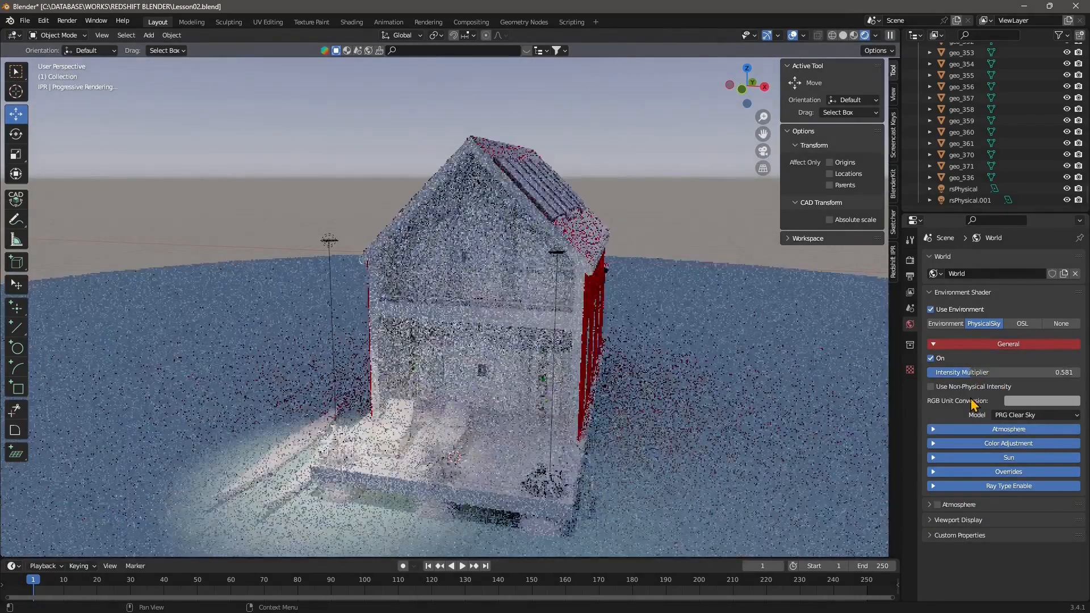
- Adjust the sky's atmosphere to about Turbidity 3.654, Ozone 0.254, Horizon Height -0.735 and Horizon Blur 0.578
left_click(951, 429)
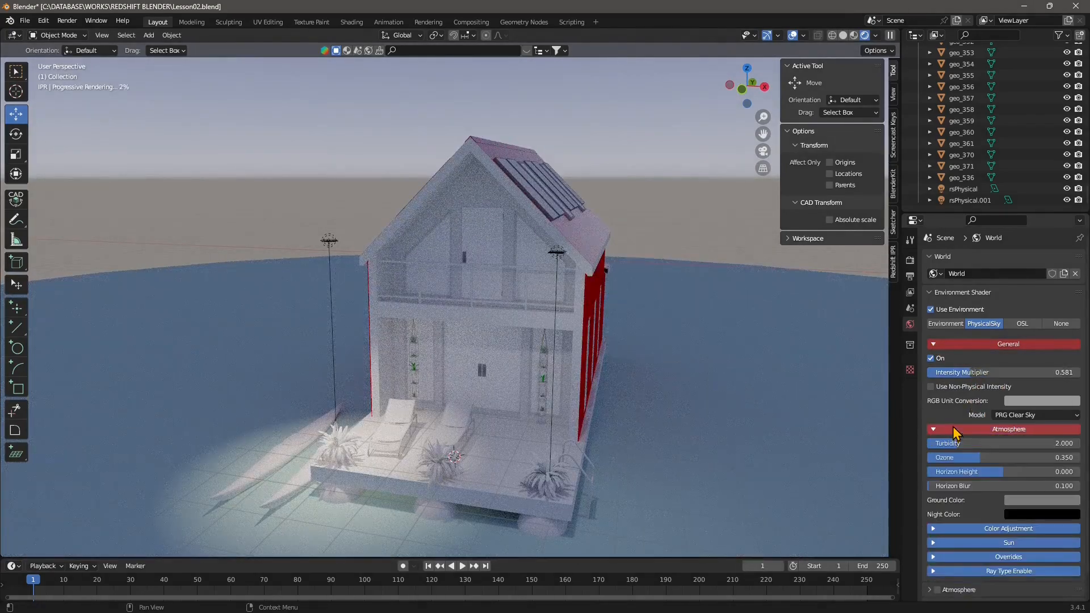
scroll(952, 427, "down", 1)
left_click_drag(956, 416, 987, 459)
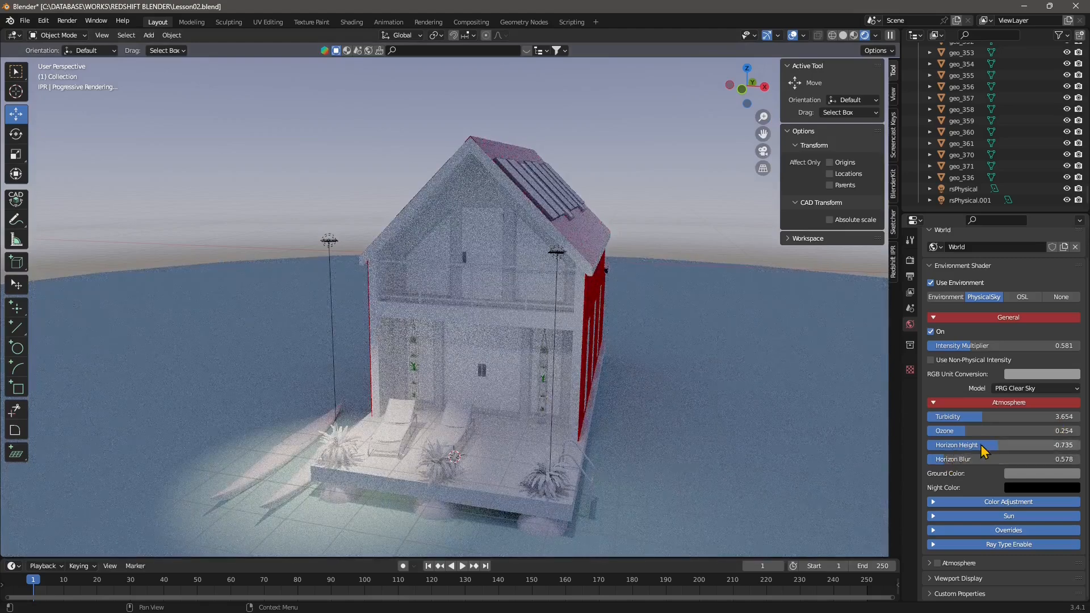
- Change the physical sky's Ground Color to dark red and check it around the house
left_click(1016, 474)
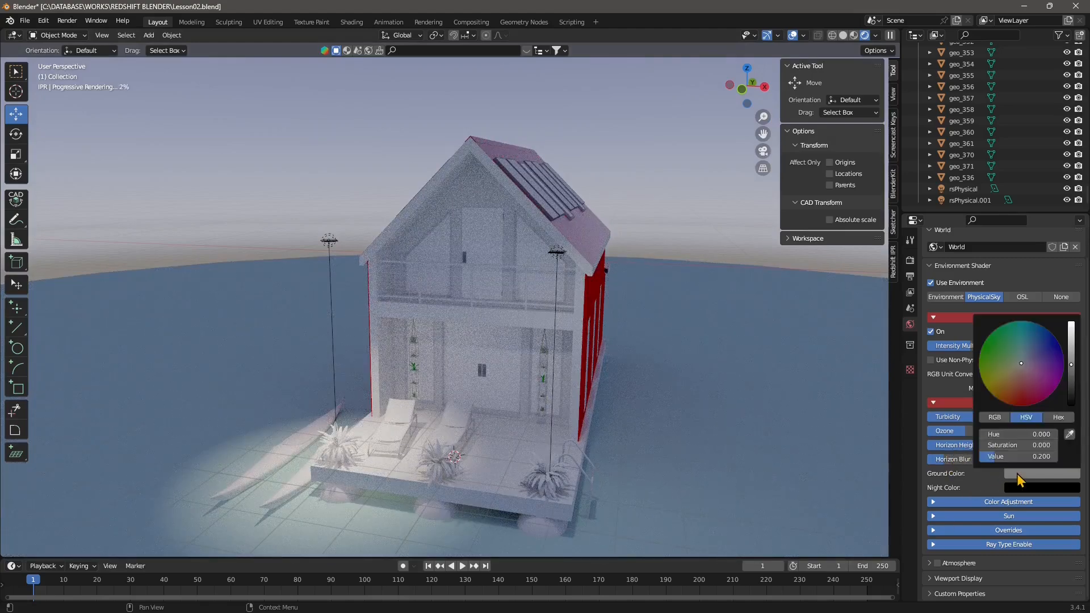
left_click(1044, 384)
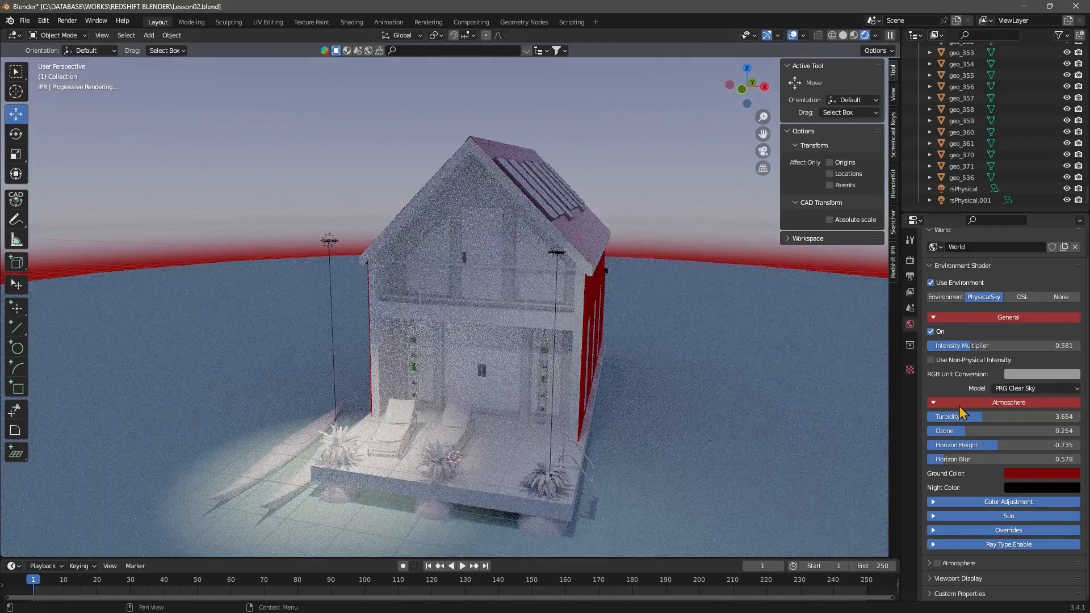
middle_click_drag(574, 442, 499, 433)
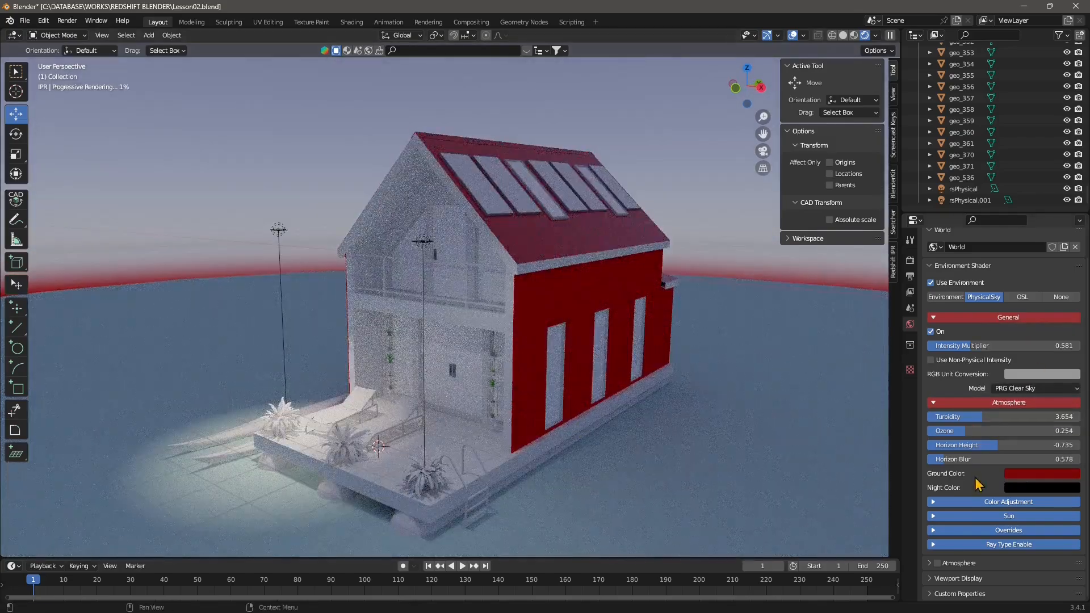
- Set the sky's color adjustment to a Red-Blue Shift of about 0.221 and a Saturation of about 0.893
left_click(1003, 502)
scroll(994, 488, "down", 2)
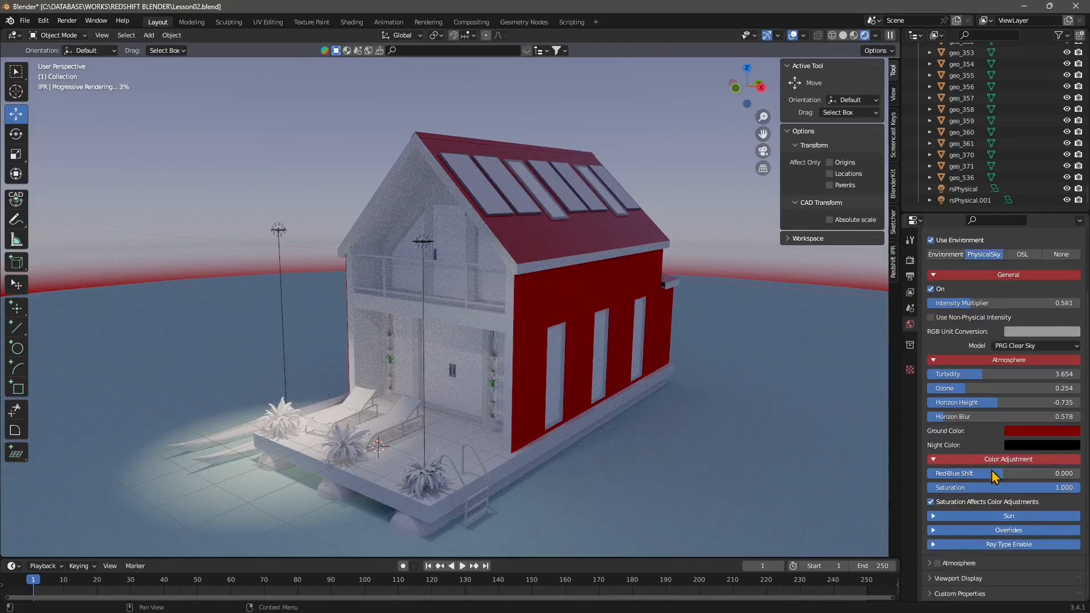
left_click_drag(1003, 473, 1005, 474)
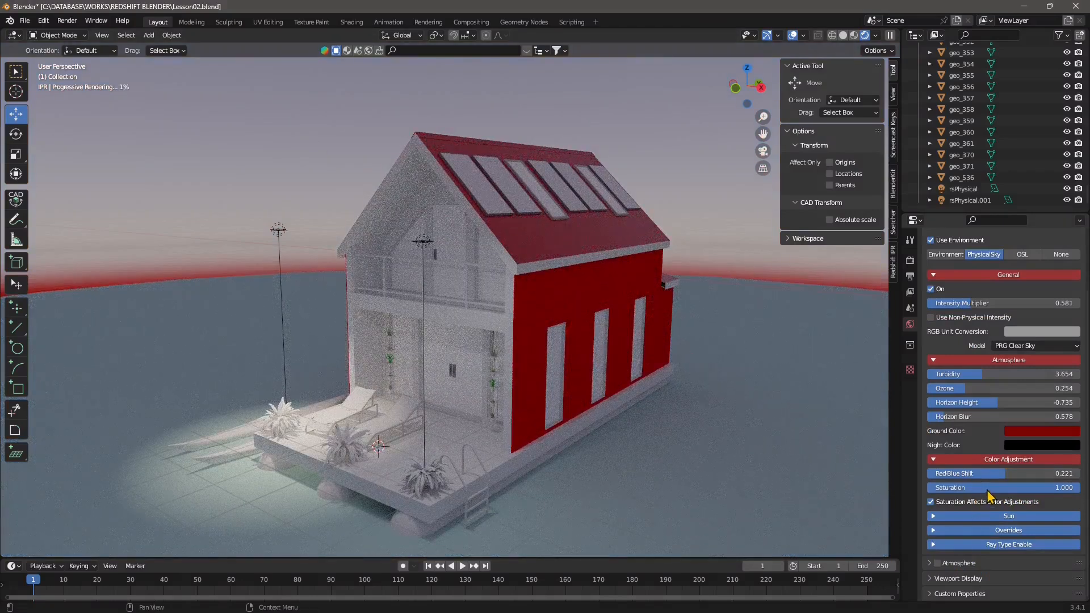
left_click(1011, 487)
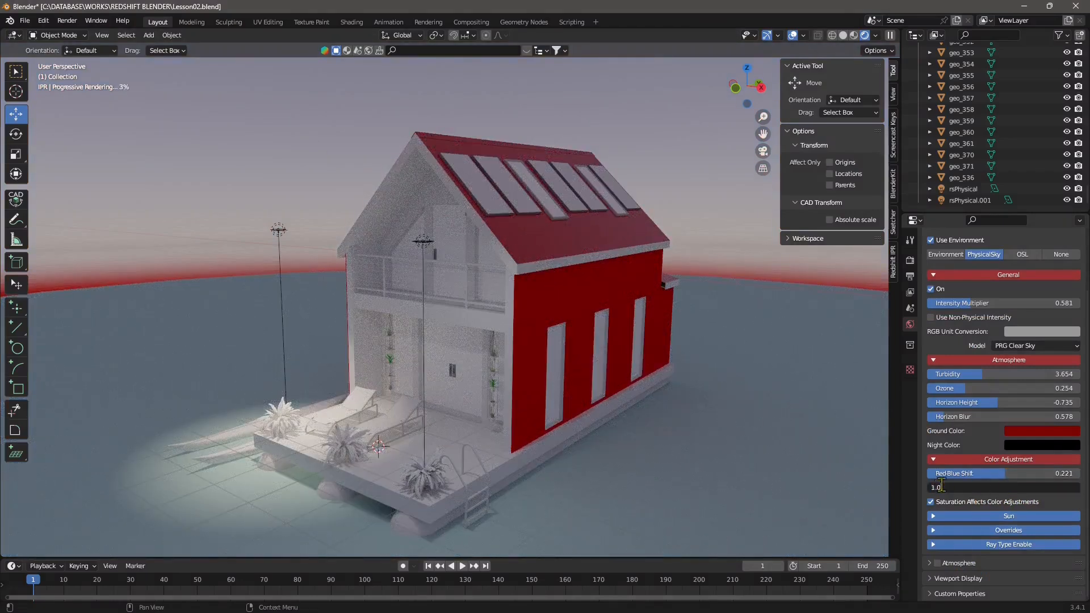
key("Return")
left_click_drag(1075, 487, 1065, 487)
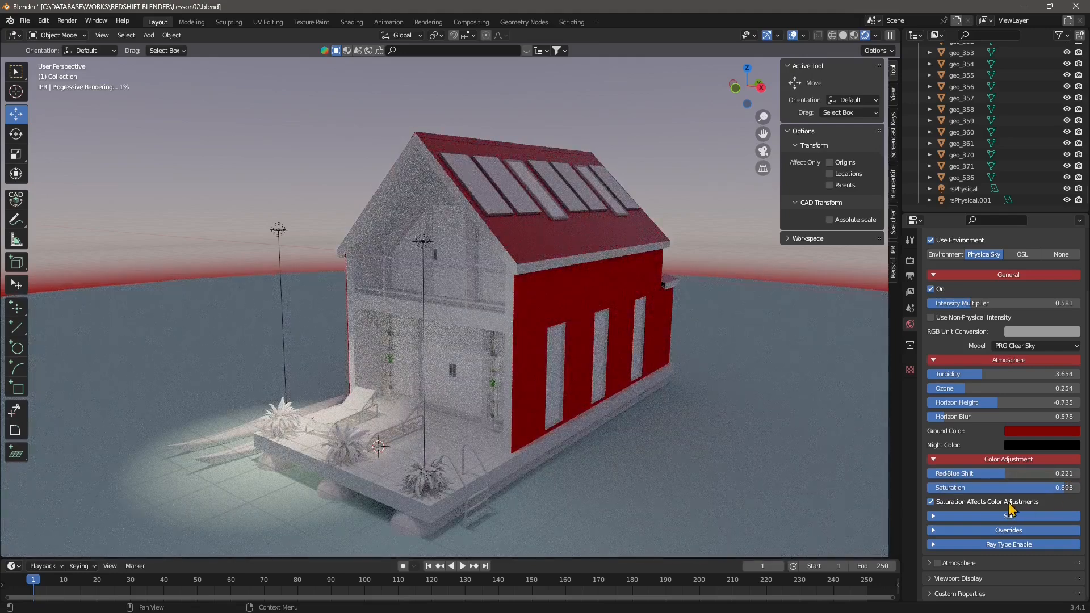
- Expand the physical sky's Sun and Overrides settings
left_click(965, 515)
scroll(976, 457, "down", 3)
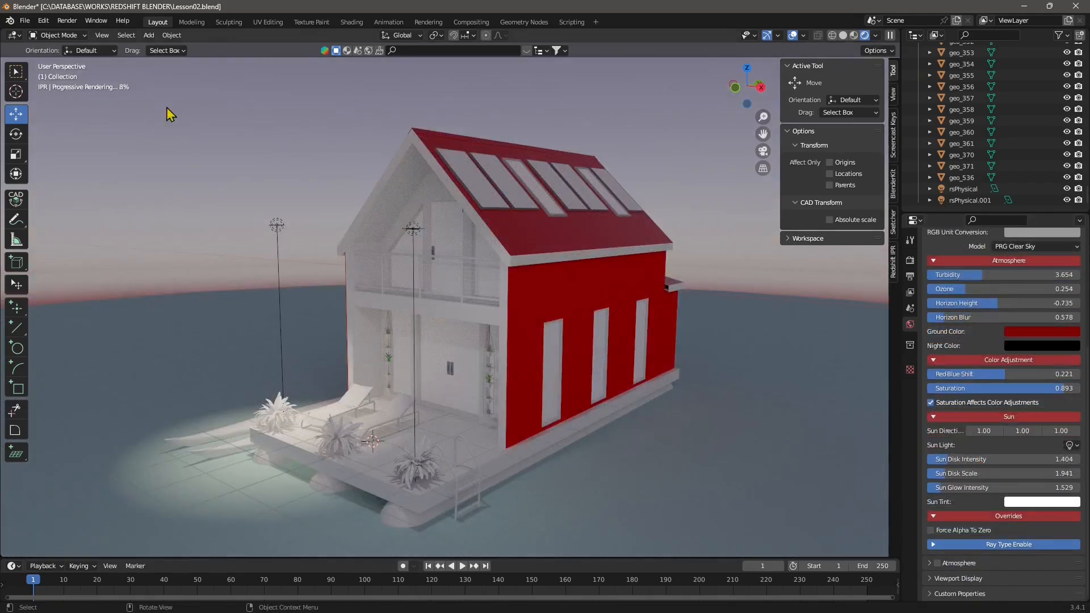
- Add an RS Distant Light to the scene
left_click(128, 35)
mouse_move(149, 36)
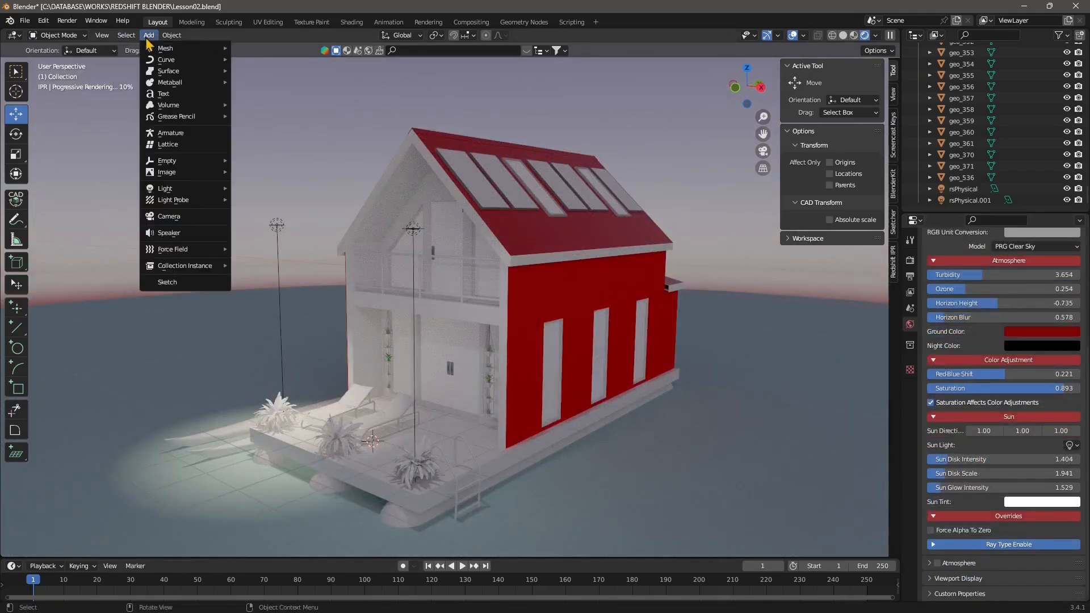
mouse_move(169, 190)
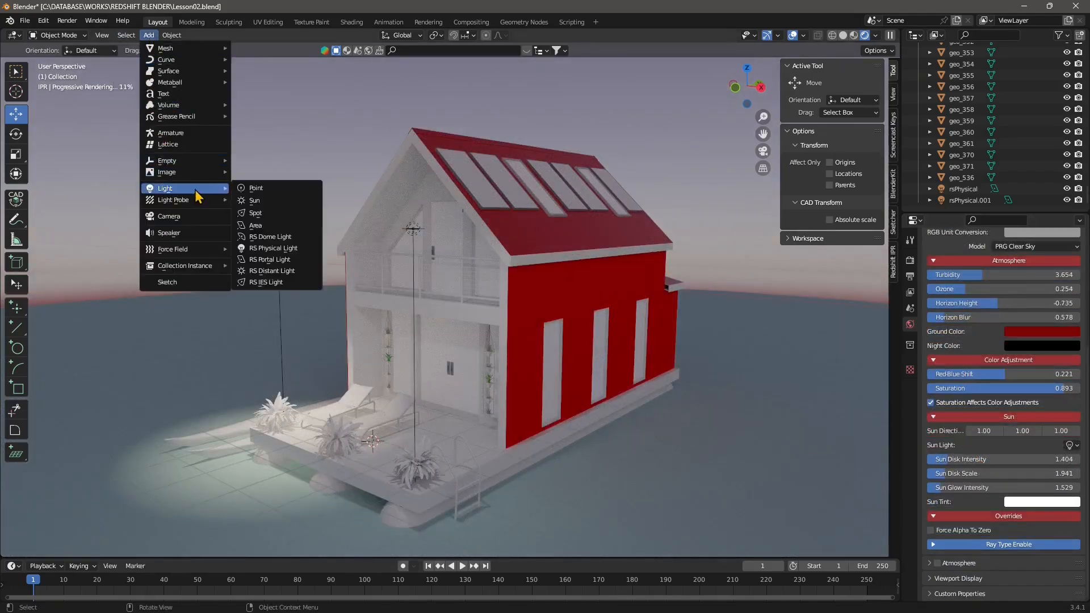
left_click(272, 271)
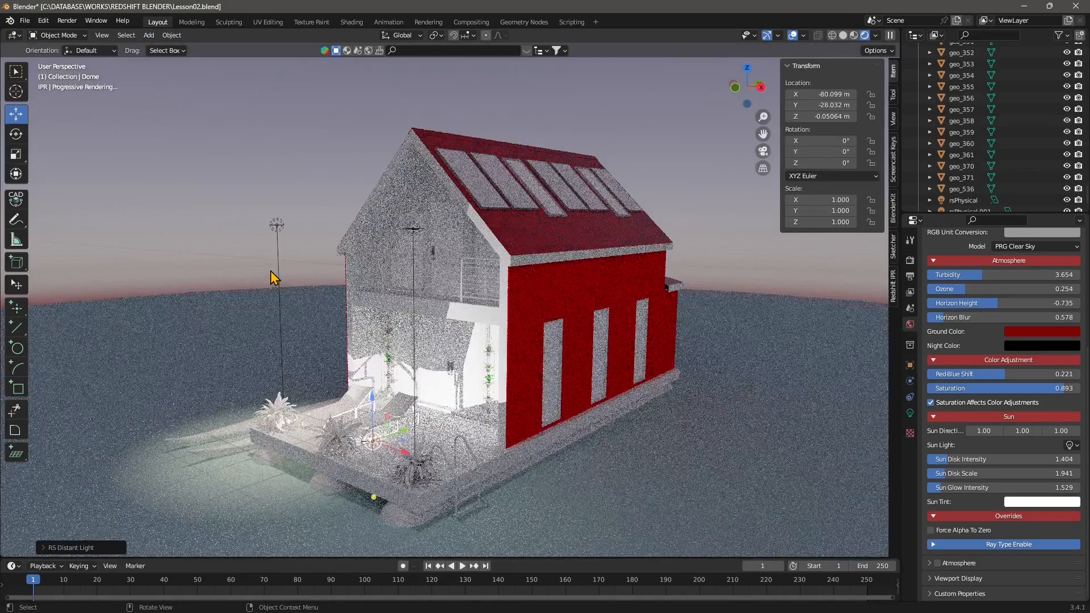
- Raise the distant light in front of the house to about Y -30.2 m, Z 5.87 m, and aim it toward the deck
left_click_drag(373, 377, 280, 128)
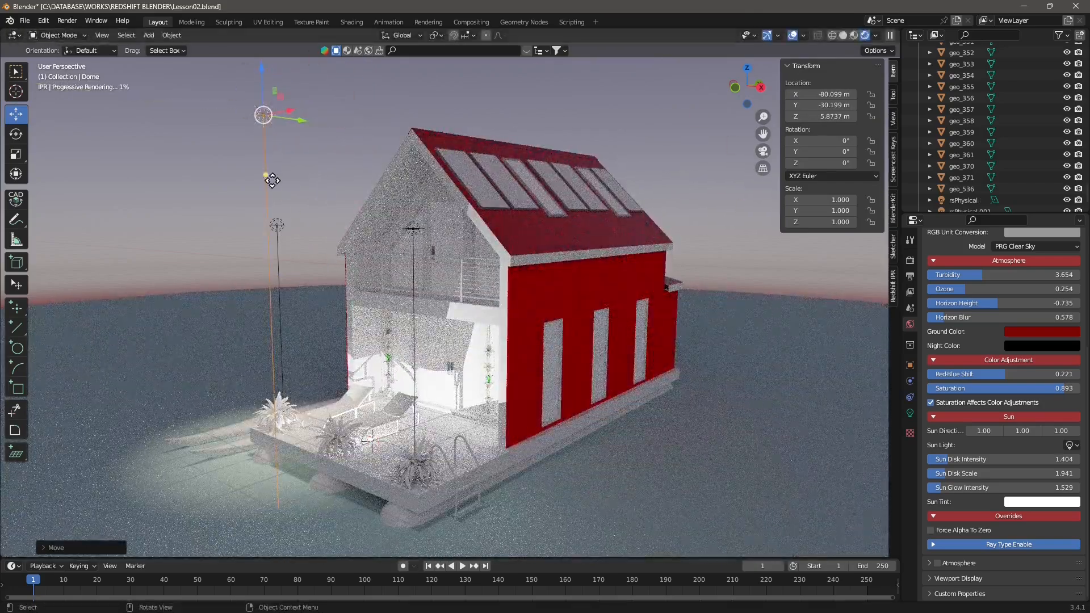
left_click_drag(270, 174, 311, 312)
left_click_drag(241, 365, 398, 450)
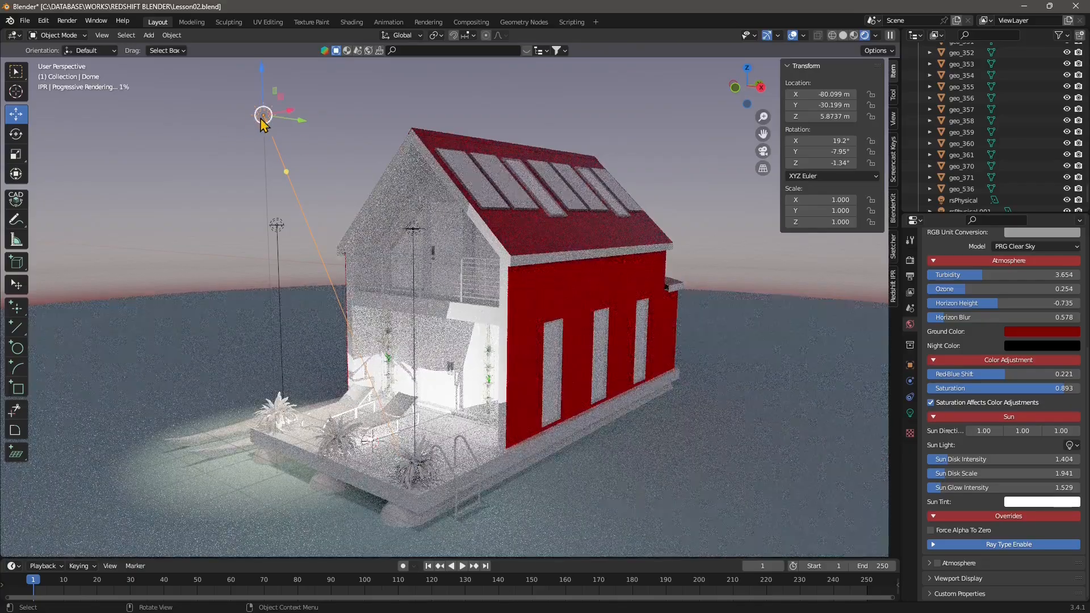
- Aim the distant light from the top and front views to a rotation of about 69°, -41.5°, -25.6°, and refresh the rendered preview
left_click(748, 70)
scroll(481, 271, "down", 1)
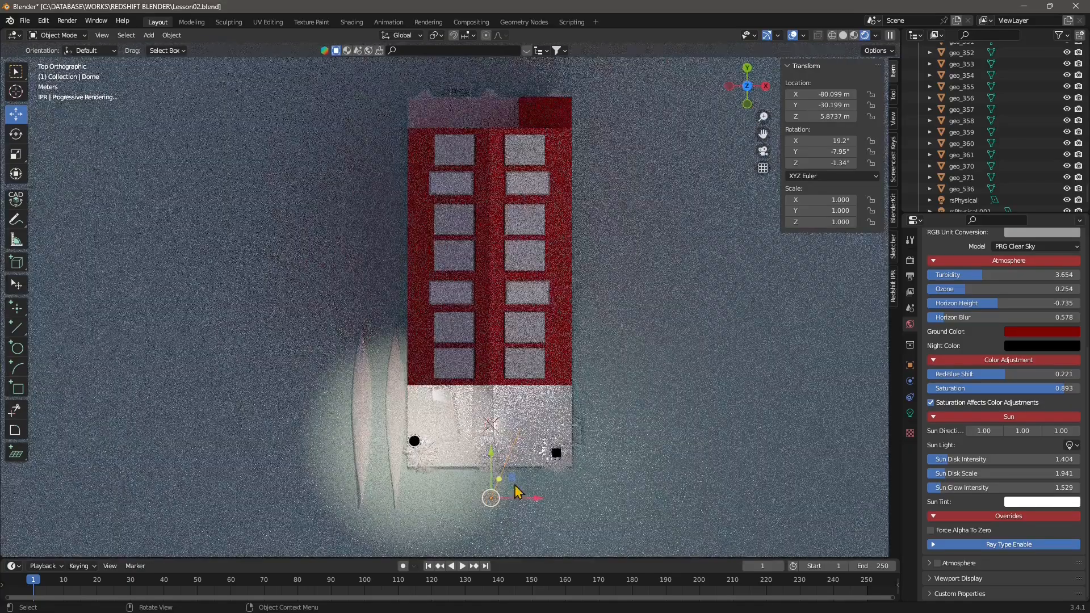
left_click_drag(517, 492, 613, 418)
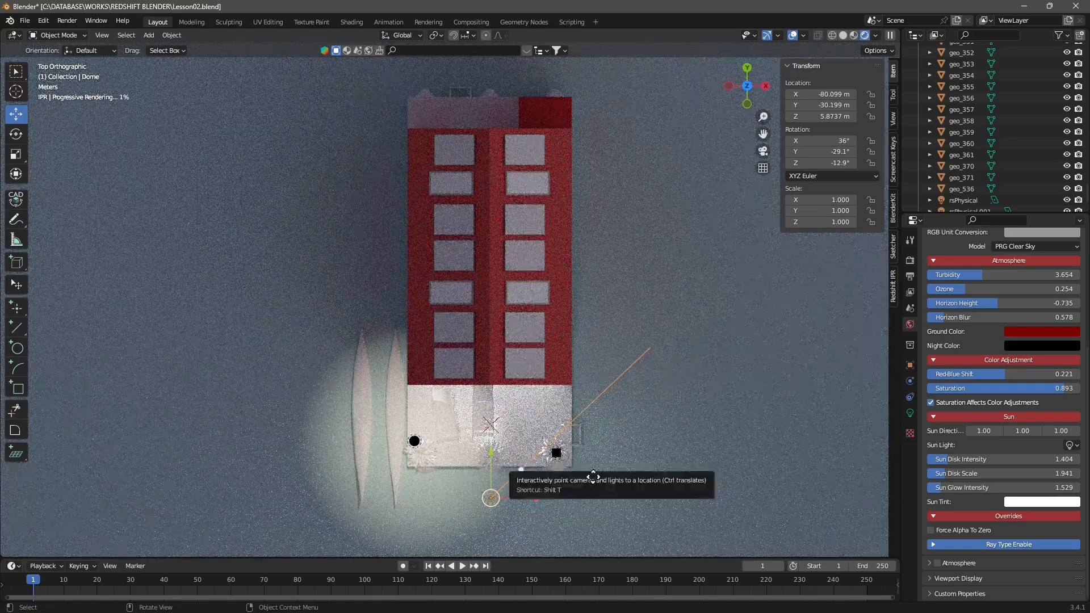
left_click_drag(520, 475, 615, 479)
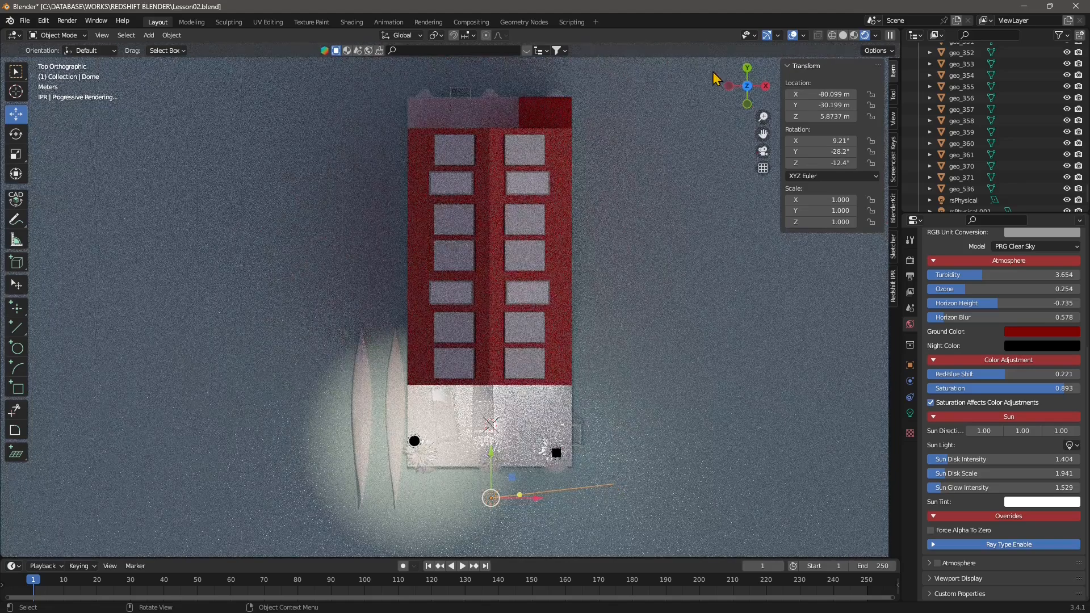
left_click(746, 106)
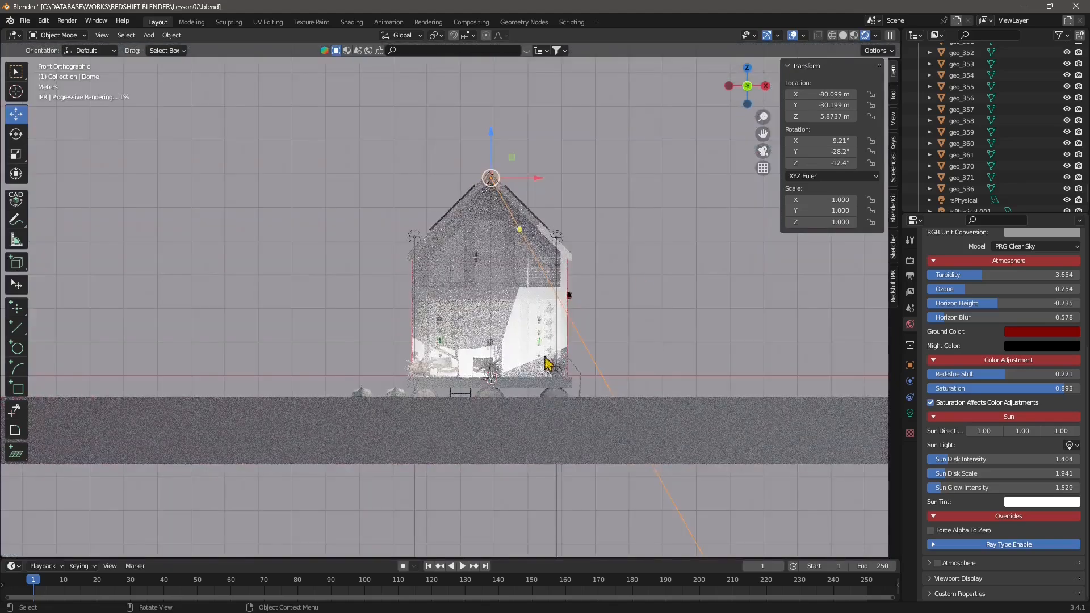
left_click_drag(521, 232, 579, 219)
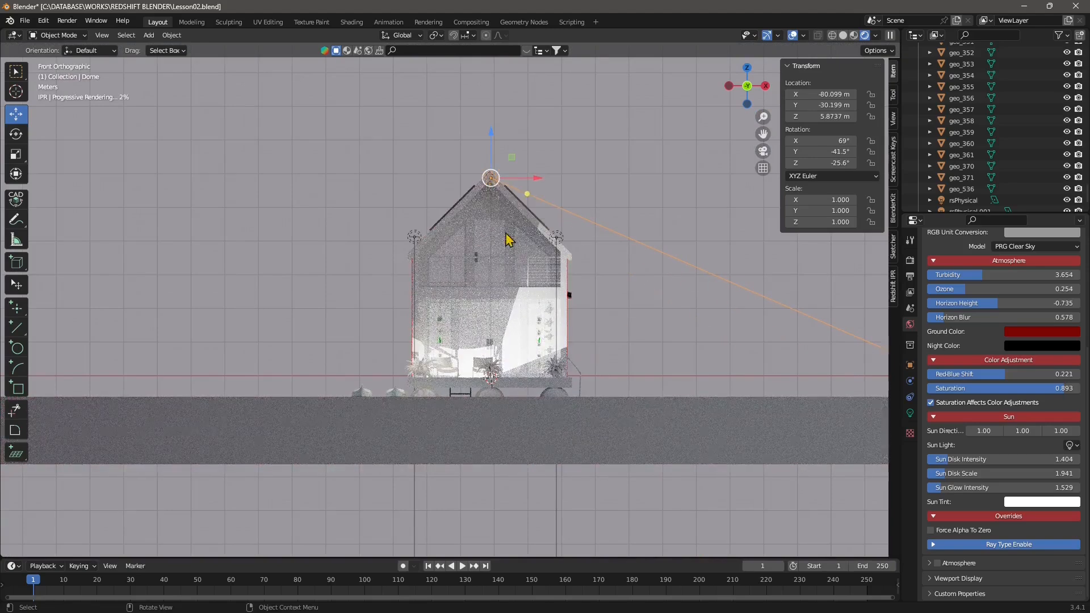
left_click(854, 38)
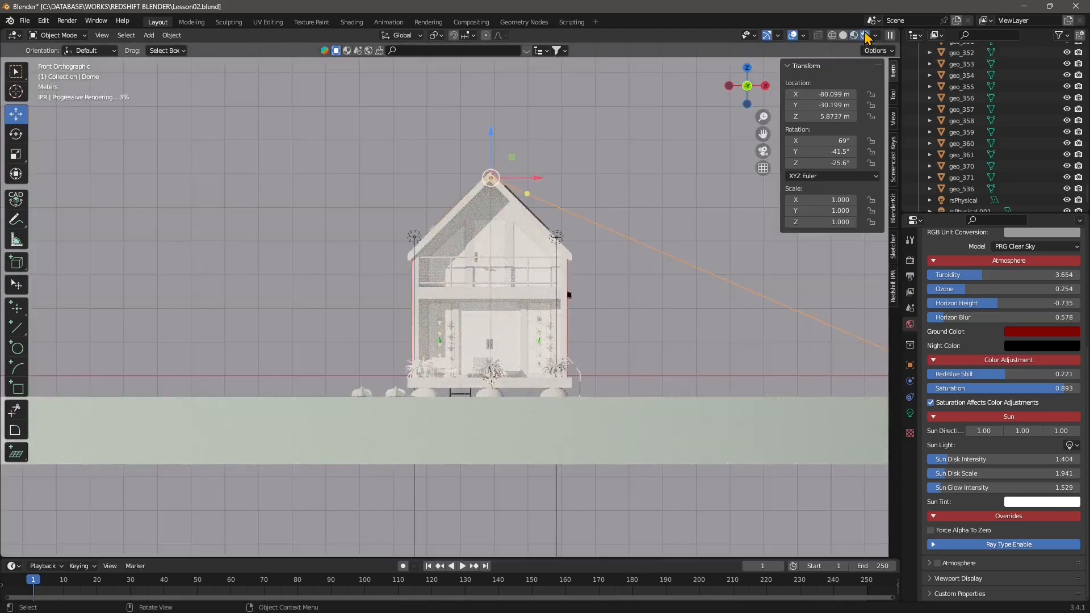
middle_click_drag(519, 253, 474, 277)
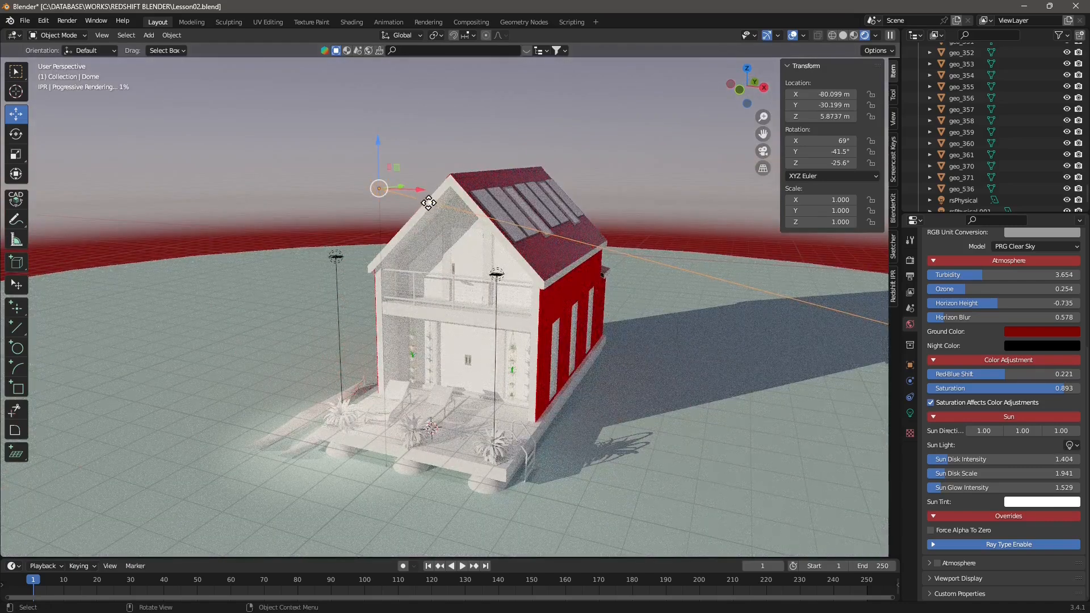
- Re-aim the distant light around the house in perspective to a rotation of about 99.9°, -35.1°, -8.09°
left_click_drag(431, 209, 373, 600)
left_click_drag(511, 545, 769, 478)
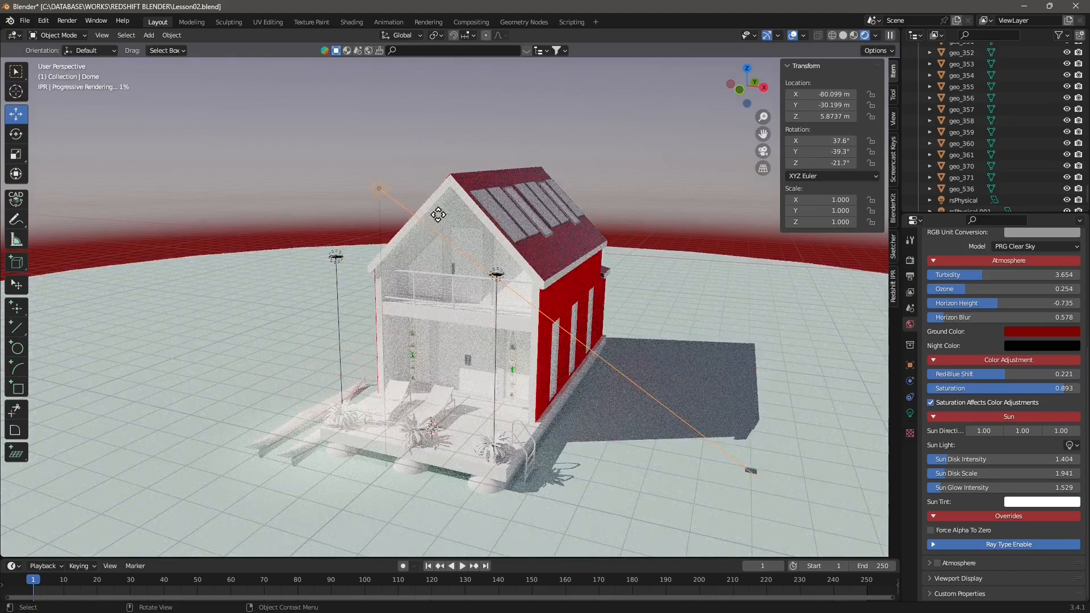
left_click_drag(438, 214, 494, 134)
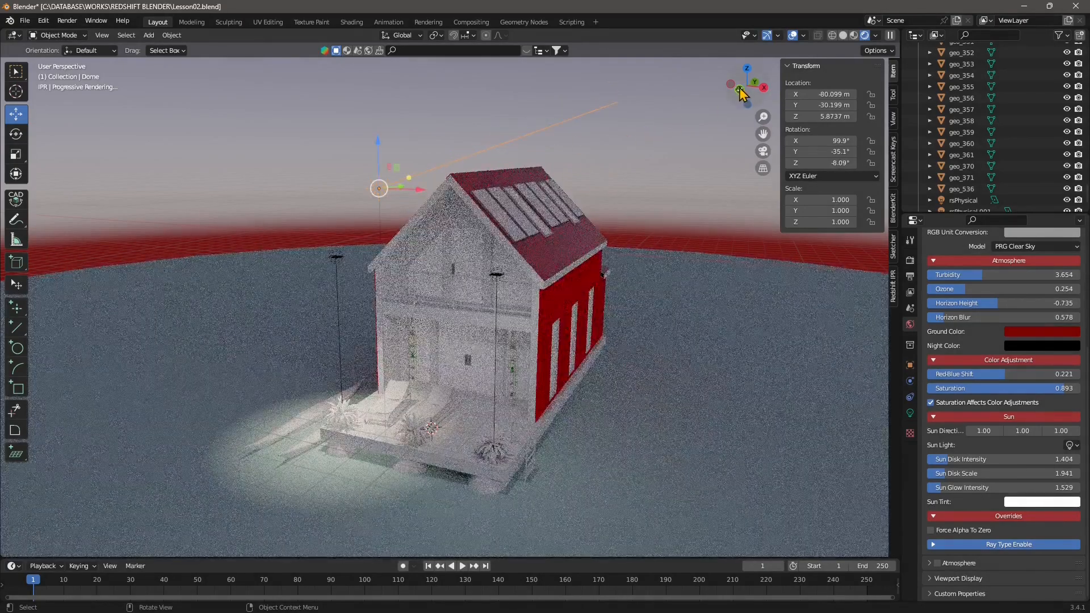
- Aim the distant light from the front and perspective views to a rotation of about 52.7°, -12.3°, 16.6°
left_click(741, 90)
left_click_drag(505, 162, 577, 228)
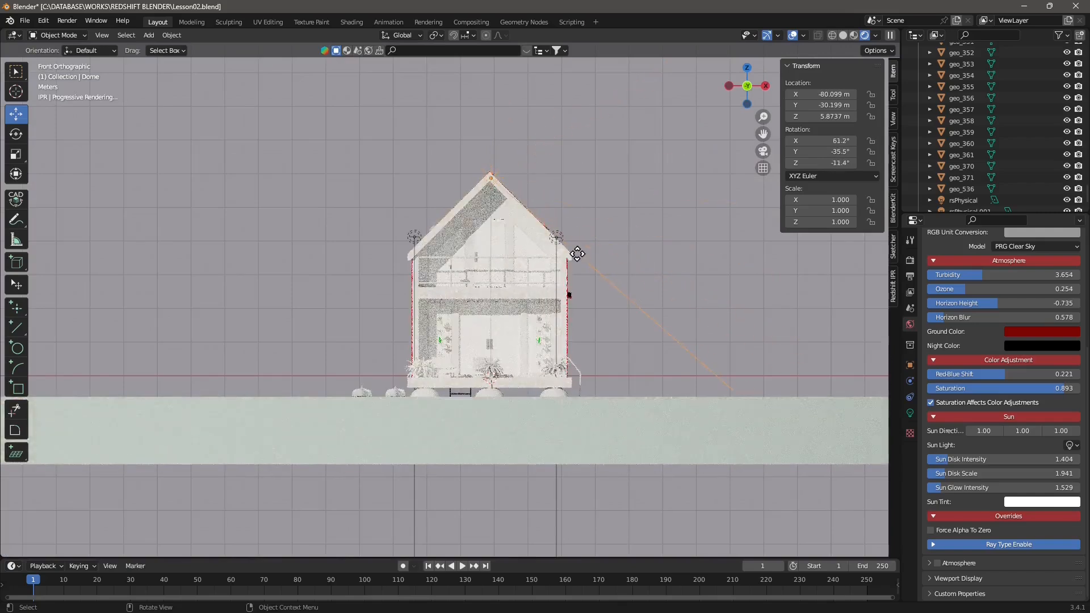
left_click_drag(576, 271, 555, 319)
left_click_drag(533, 368, 487, 330)
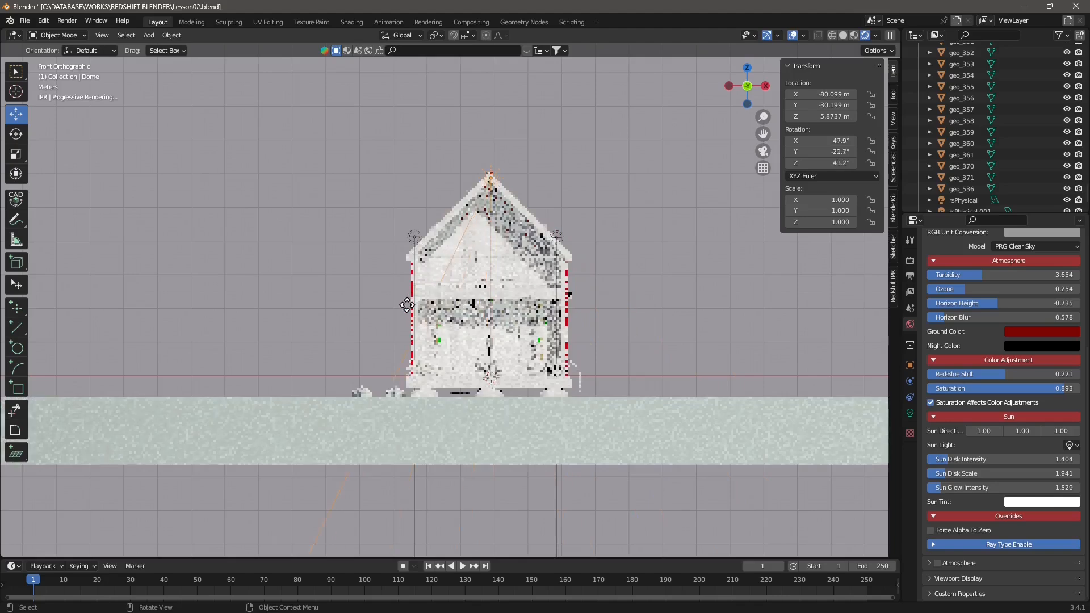
left_click_drag(406, 306, 604, 261)
left_click_drag(747, 85, 735, 103)
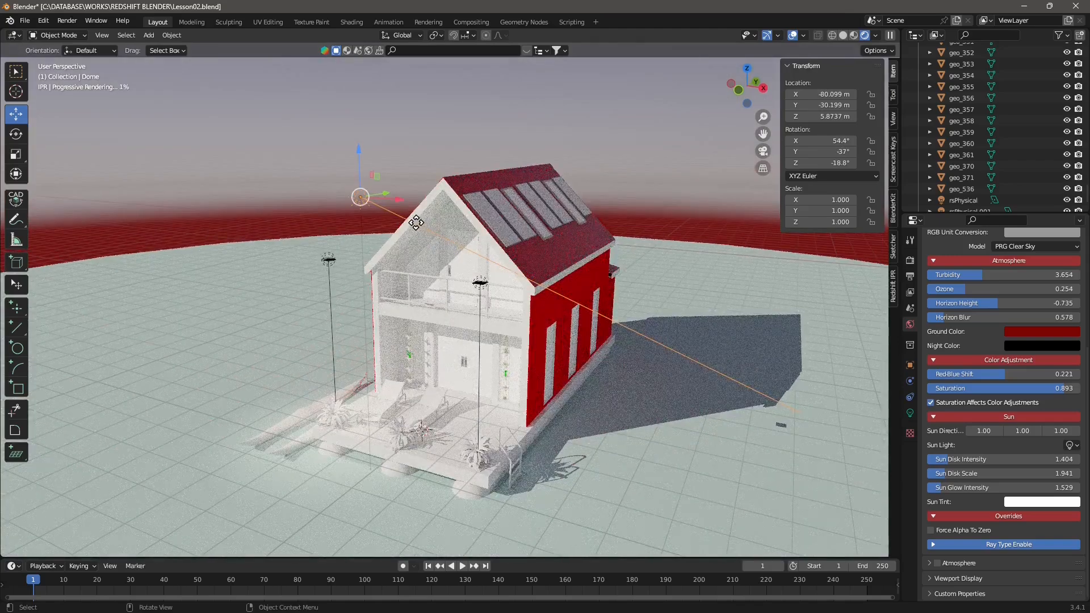
left_click_drag(416, 223, 445, 302)
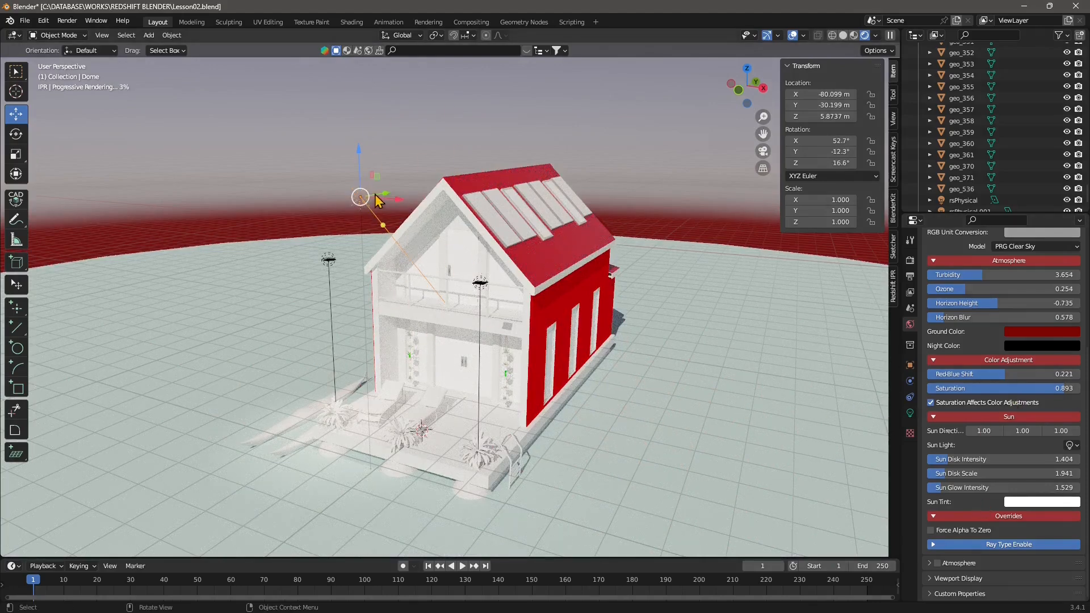
- Link the Distant light as the physical sky's Sun Light
scroll(972, 205, "down", 1)
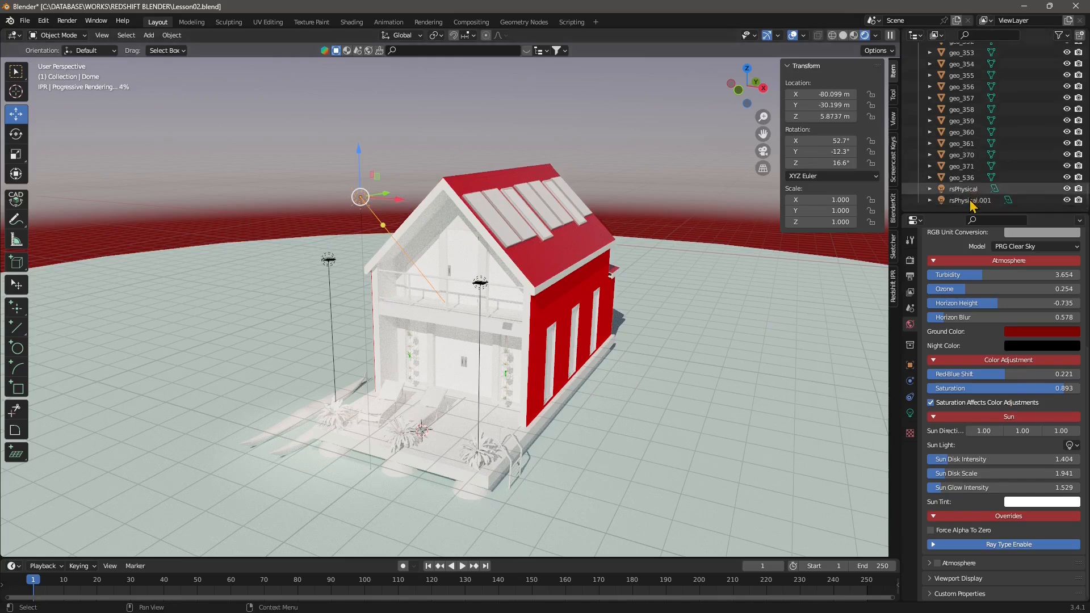
left_click(1071, 445)
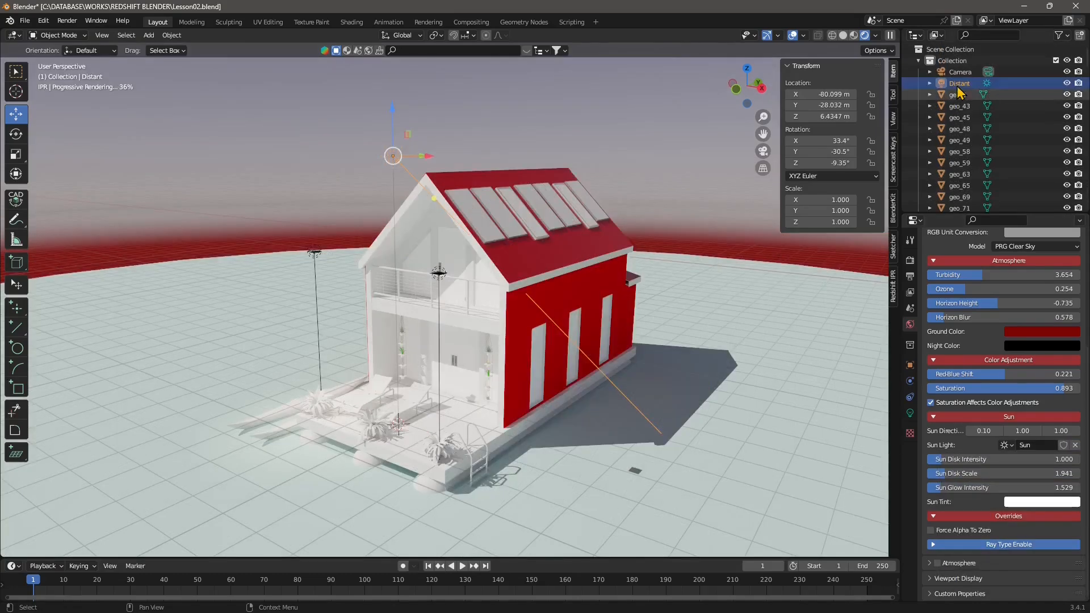
left_click(963, 87)
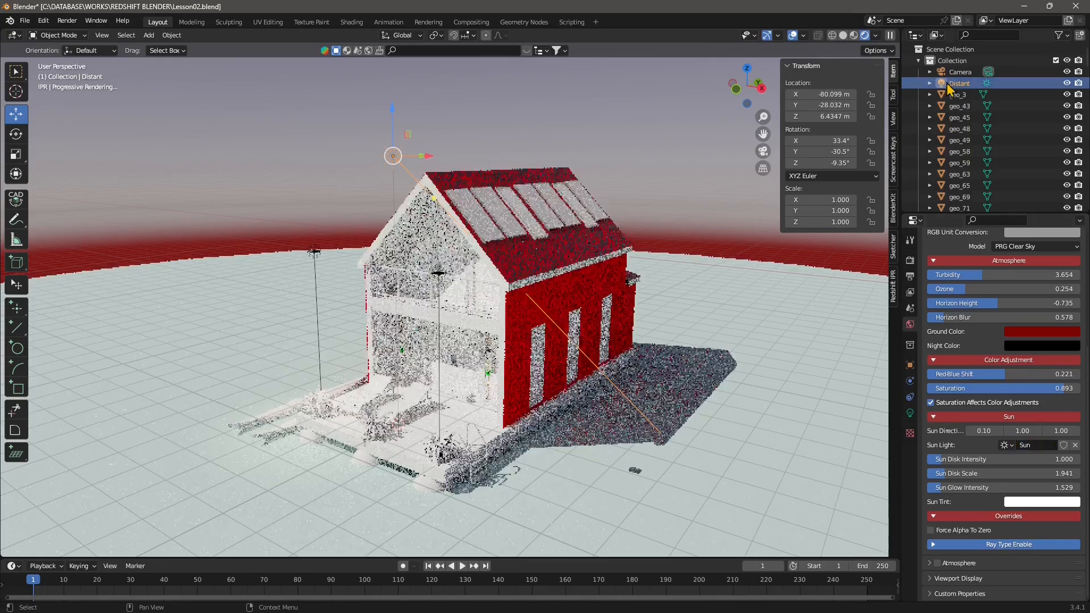
left_click_drag(948, 83, 1021, 447)
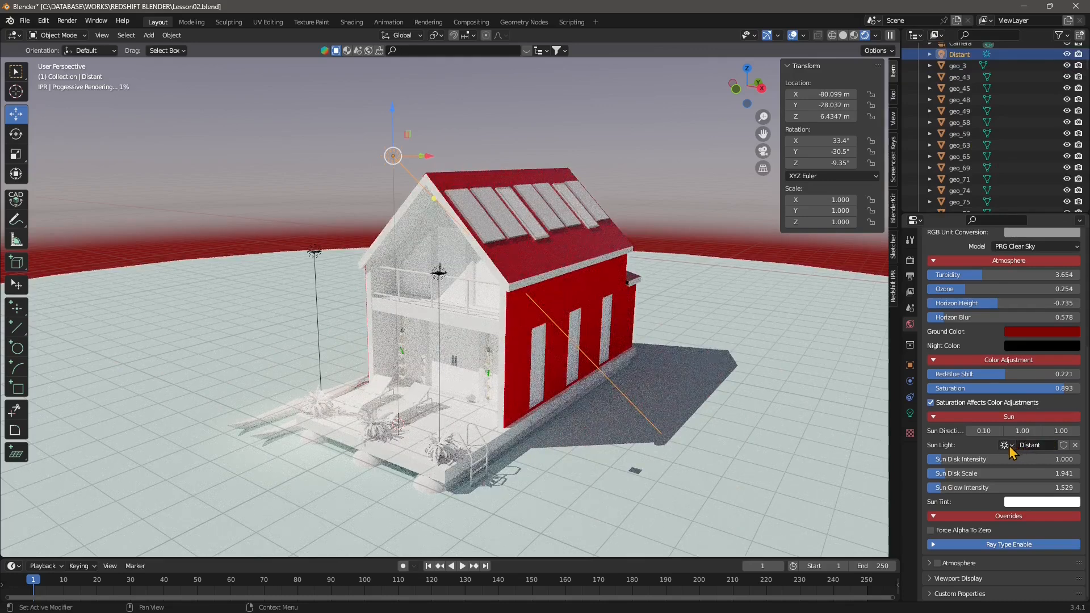
- Refresh the rendered preview and lower the sun by rotating the distant light to about 85.3°, -30.1°, -23.8°
left_click_drag(432, 197, 443, 188)
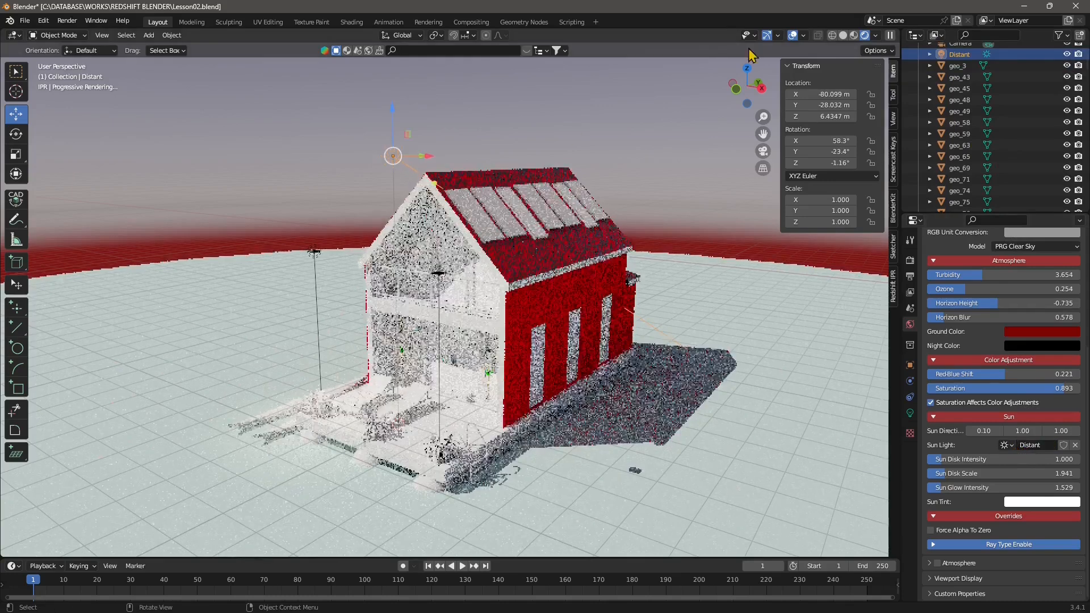
left_click(852, 36)
left_click(863, 36)
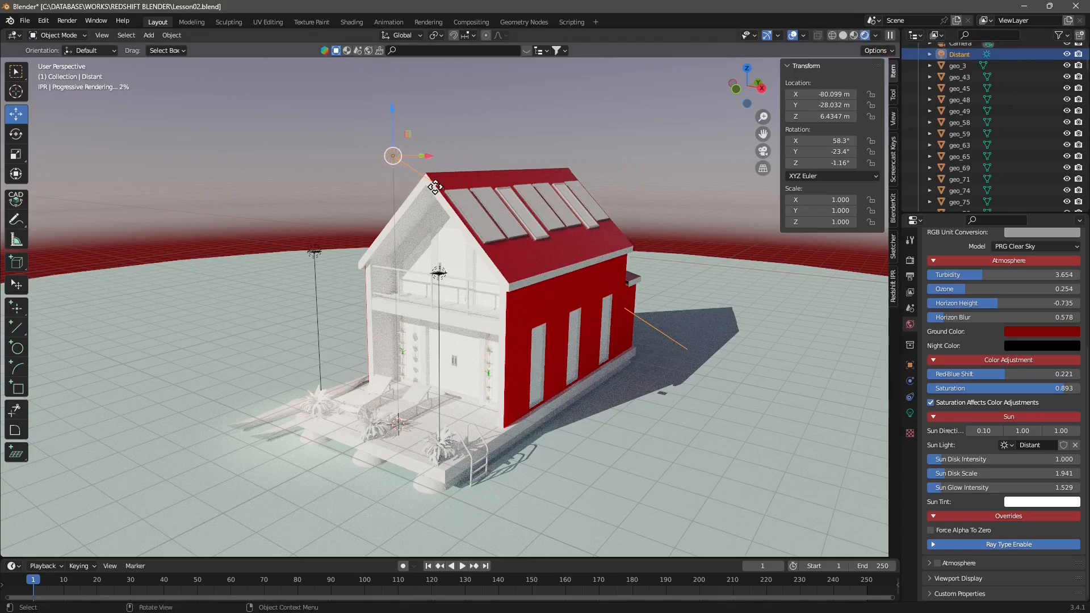
left_click_drag(435, 187, 519, 165)
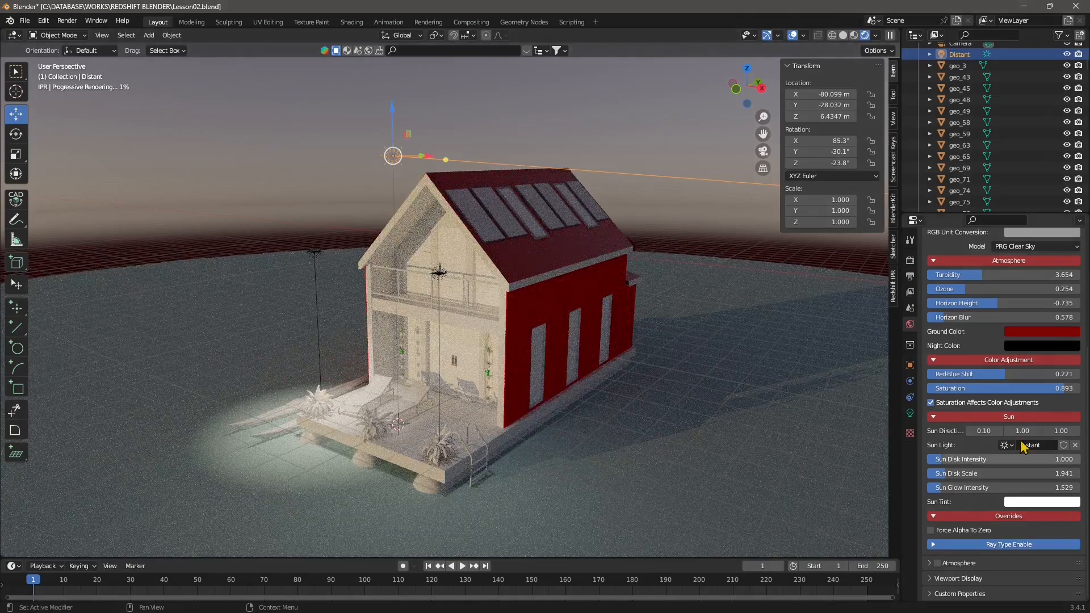
- Adjust the sun disk as seen behind the house to intensity 0.338, scale 7.294 and glow intensity 2.882
left_click_drag(928, 461, 963, 487)
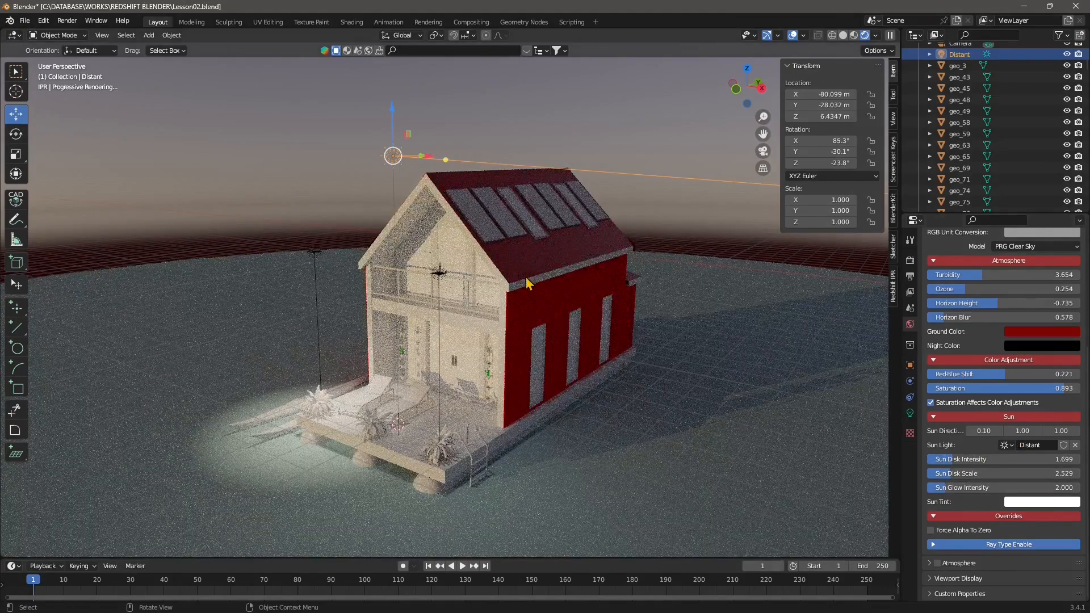
middle_click_drag(557, 358, 438, 342)
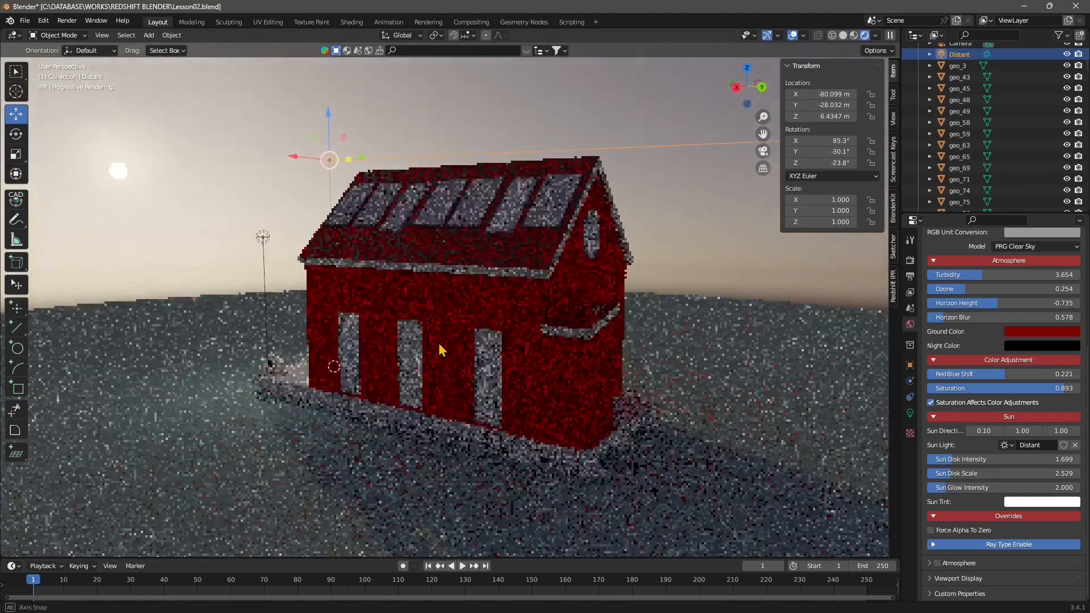
middle_click_drag(336, 352, 404, 363, "shift")
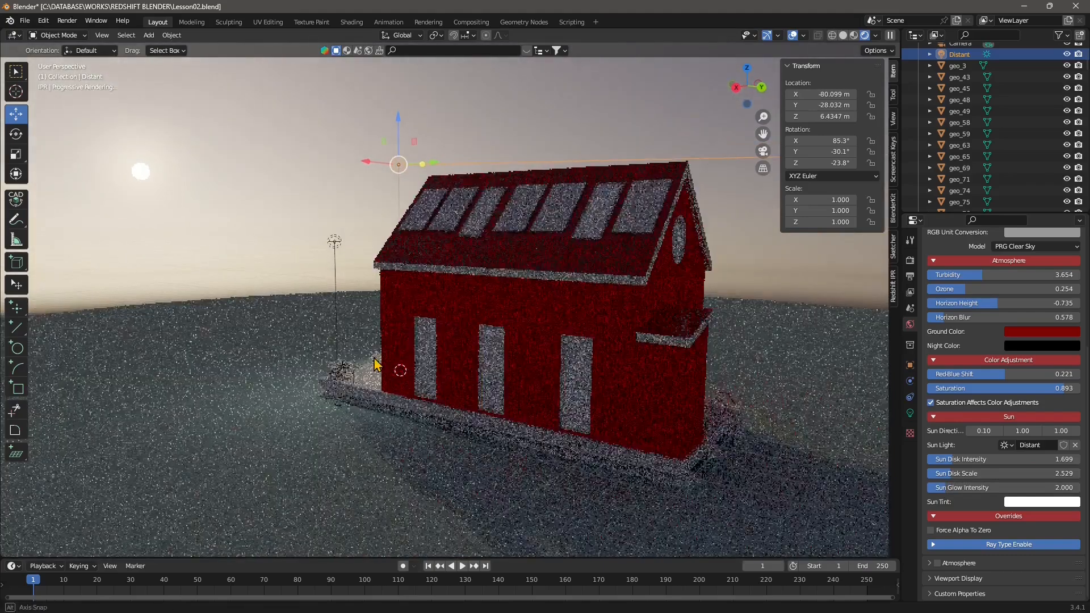
left_click_drag(954, 478, 932, 460)
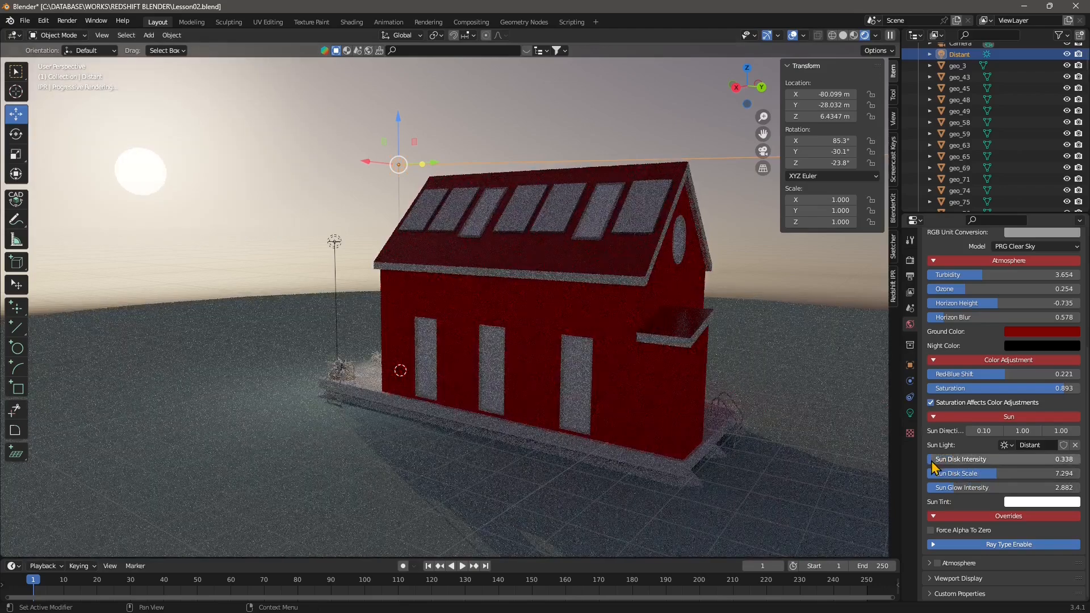
- Give the sun a dim orange-pink tint with hue 0.033, saturation 0.567 and value 0.487
left_click(1034, 505)
mouse_move(1019, 404)
left_mouse_down()
mouse_move(1013, 420)
mouse_move(994, 420)
mouse_move(1027, 427)
mouse_move(1016, 405)
left_mouse_up()
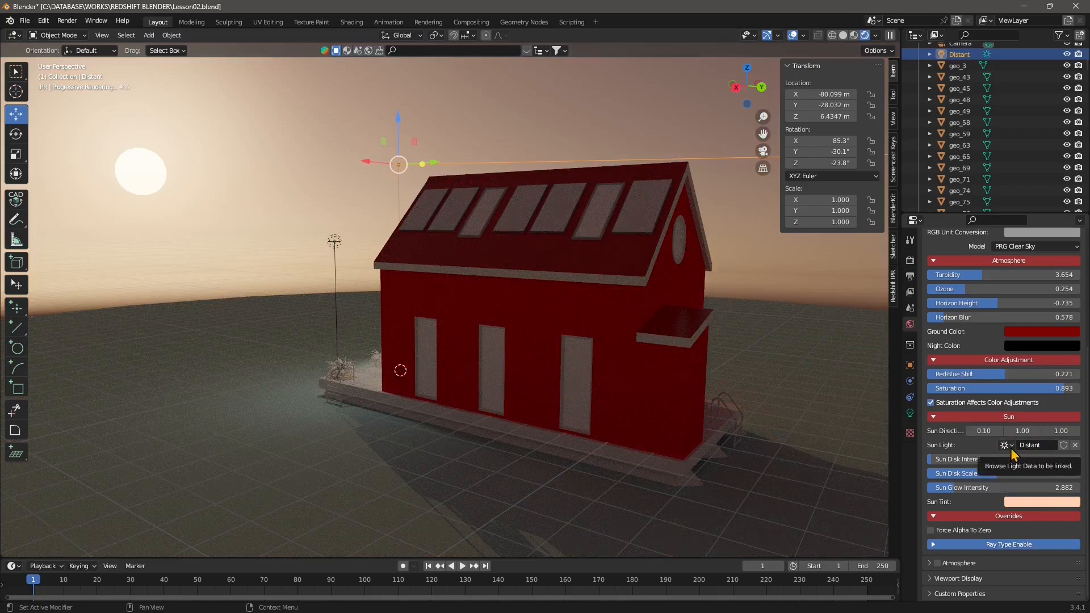
left_click(1055, 504)
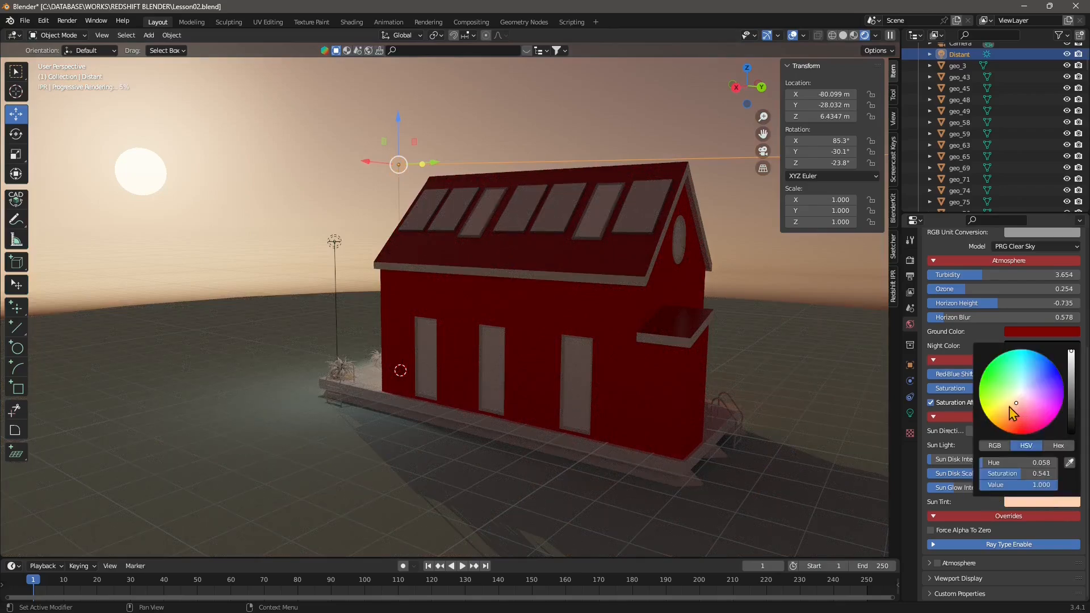
left_click(1012, 411)
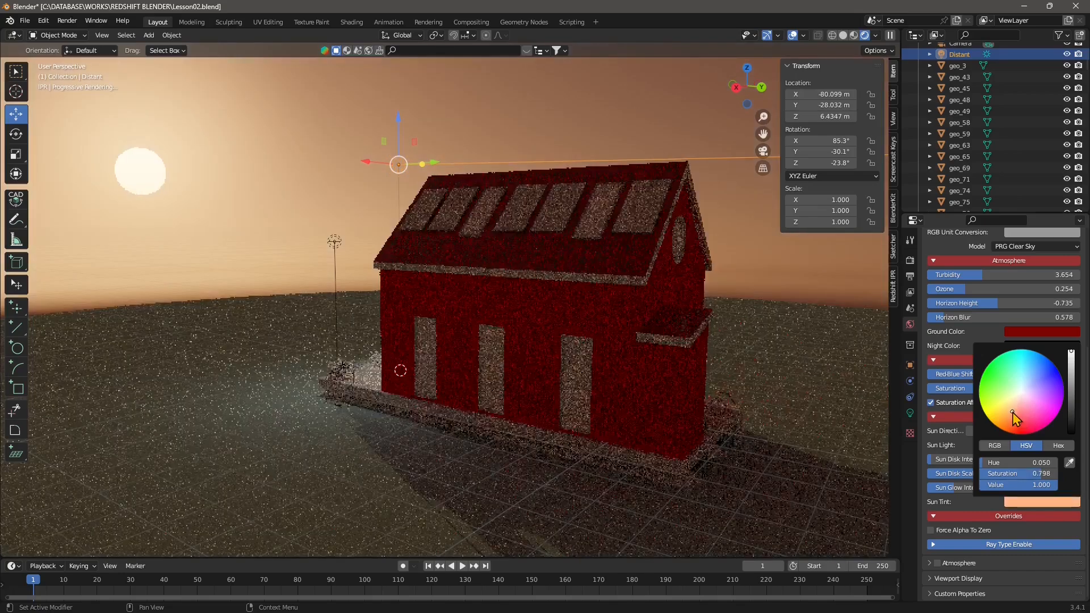
left_click(1072, 390)
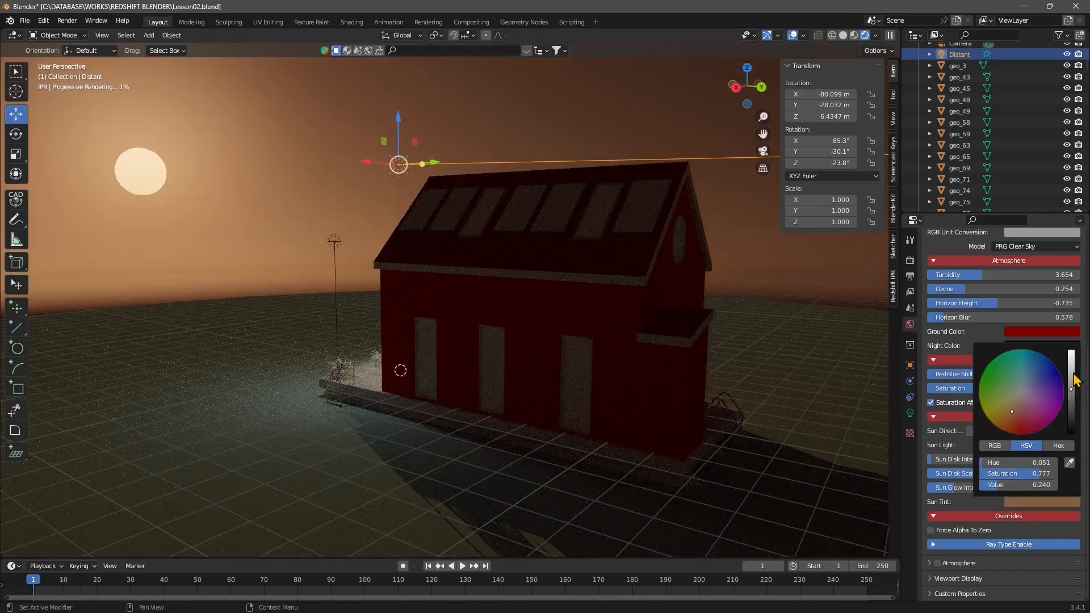
left_click(1072, 373)
left_click(1013, 405)
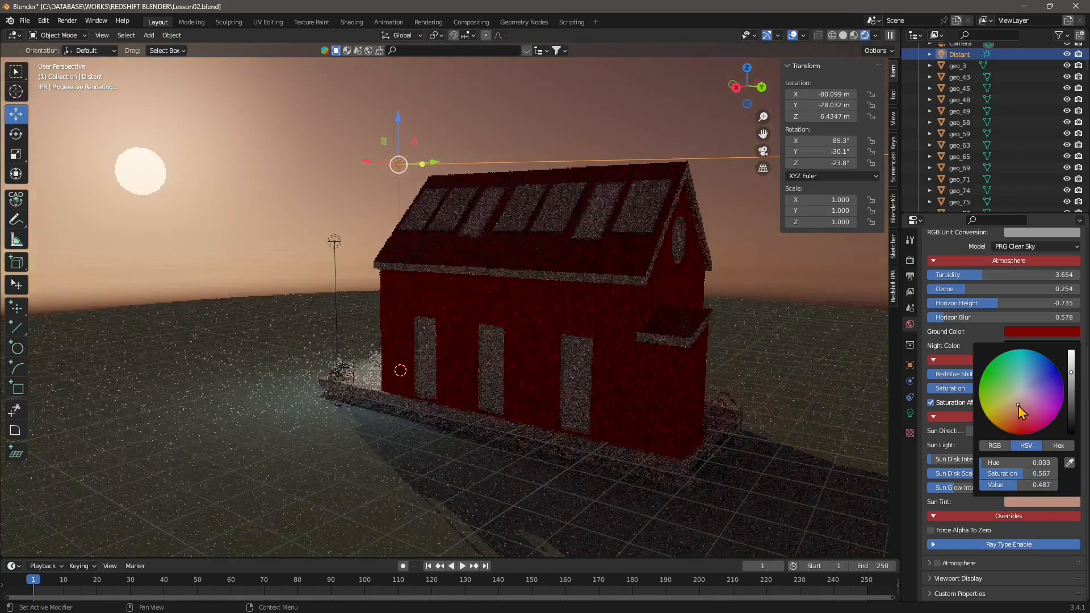
- Rotate the distant light to about 92.3°, -30.2°, -29.5°, and retint the sun, trying blue before settling on a muted reddish pink
middle_click_drag(471, 390, 343, 364)
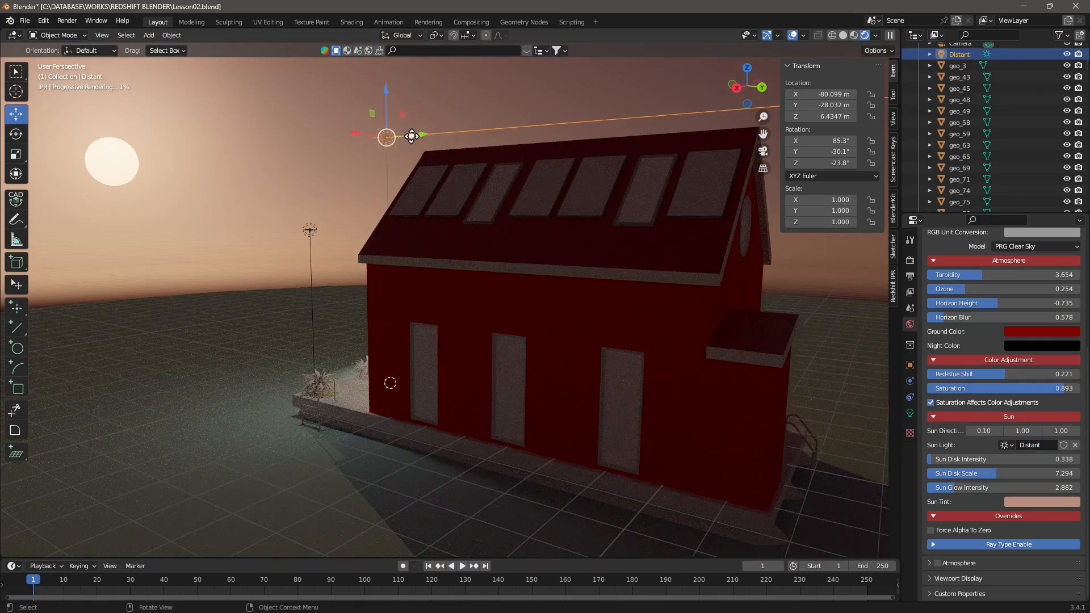
left_click_drag(411, 136, 413, 122)
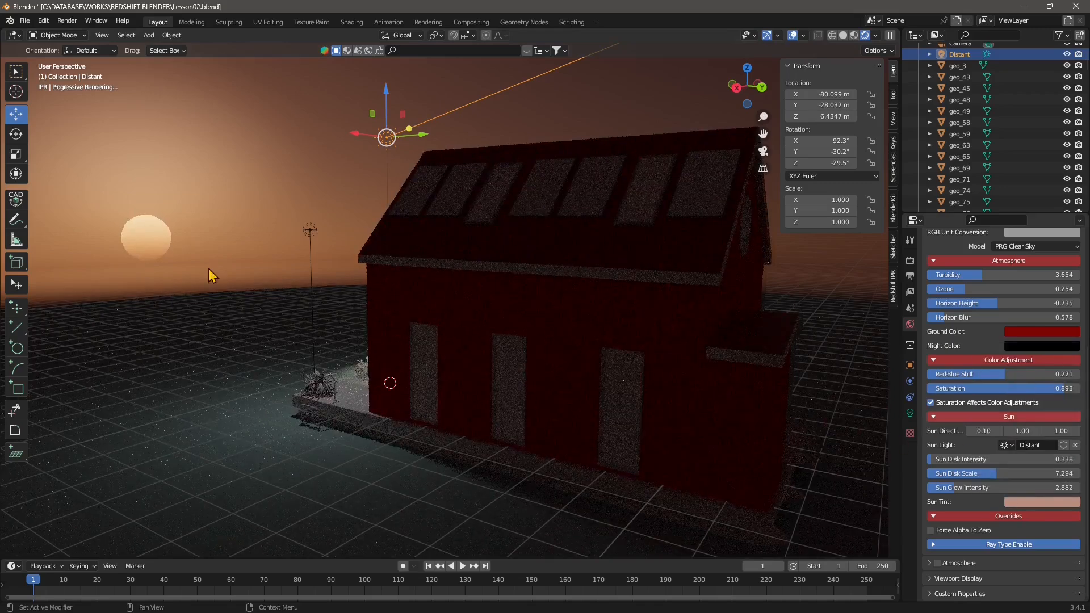
left_click(1013, 504)
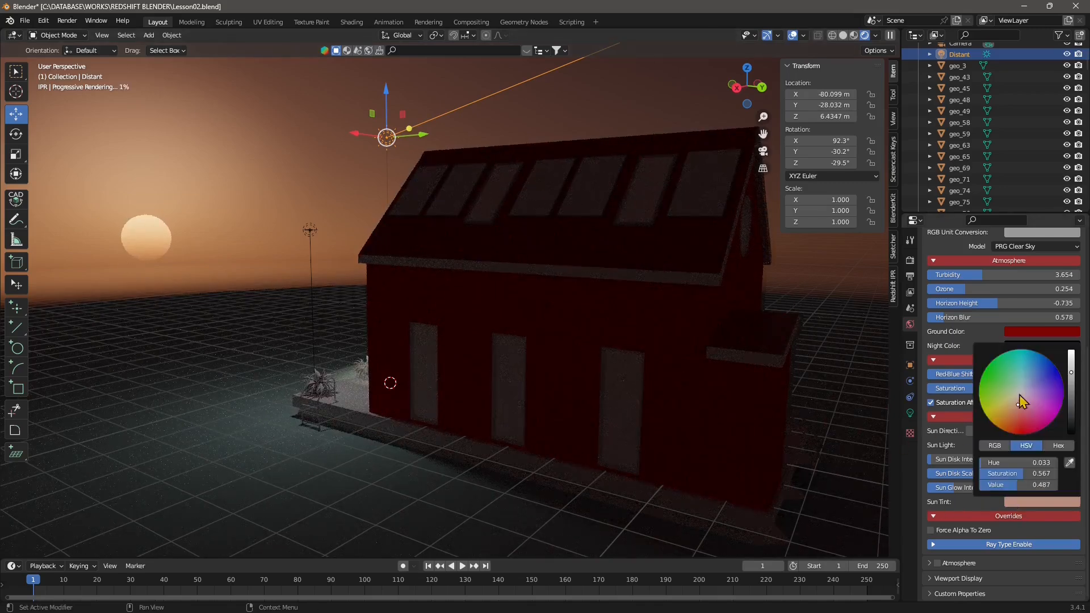
mouse_move(1021, 401)
left_mouse_down()
mouse_move(1010, 351)
mouse_move(1021, 357)
left_mouse_up()
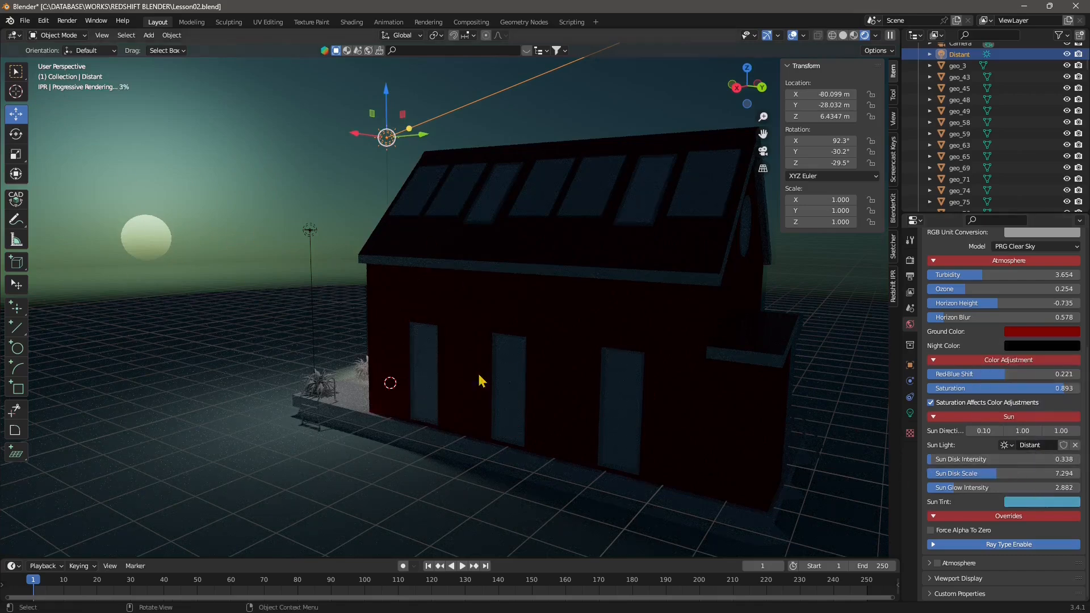
left_click(1021, 504)
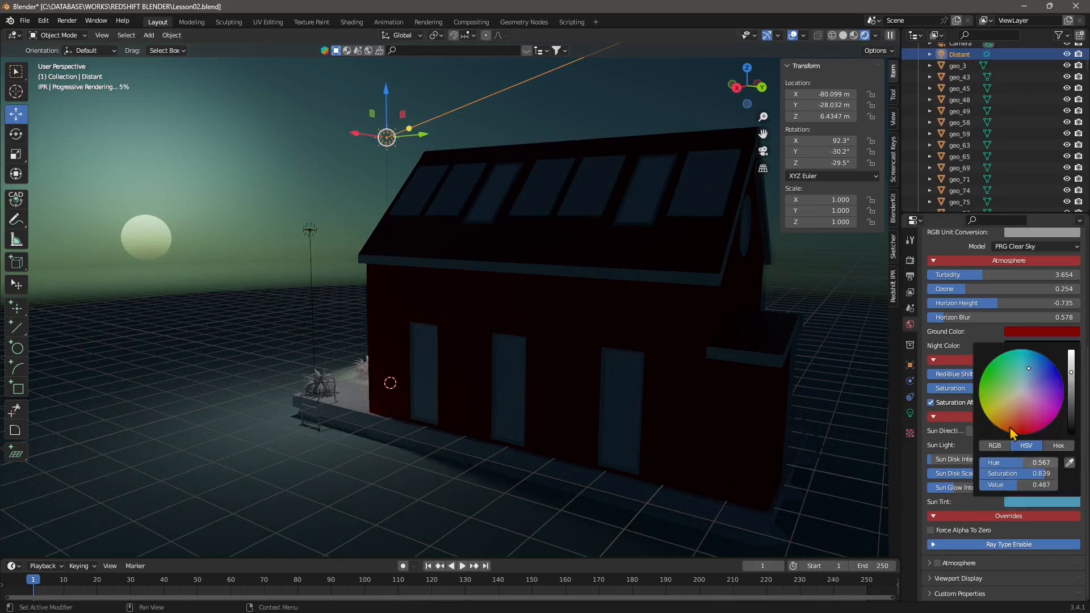
mouse_move(1012, 416)
left_mouse_down()
mouse_move(1023, 392)
mouse_move(1021, 410)
left_mouse_up()
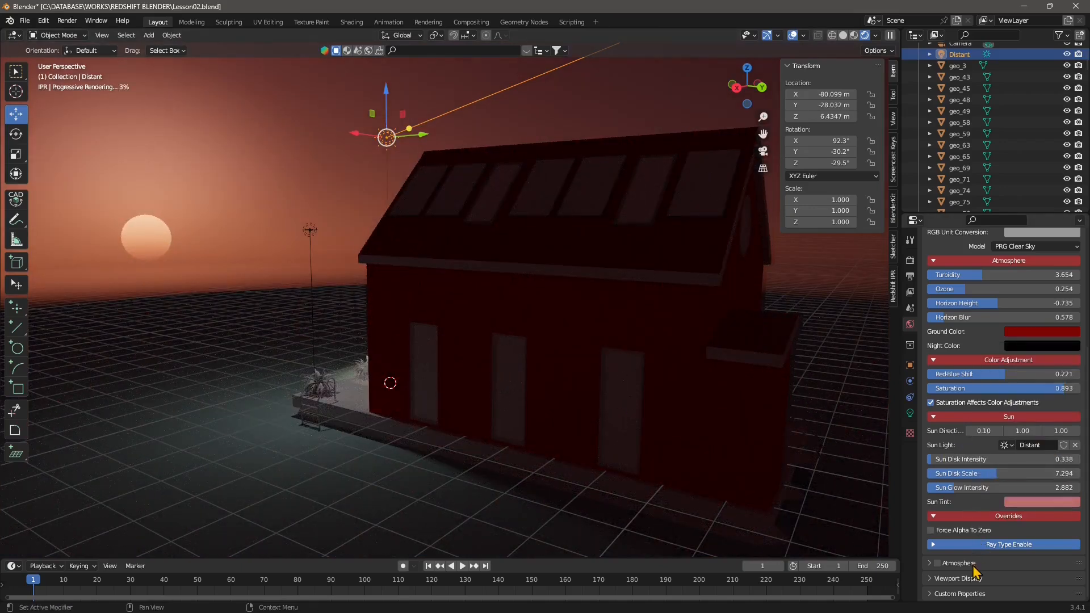
- Enable the world's Atmosphere, set its scattering to 0.370, and refresh the rendered preview
left_click(938, 564)
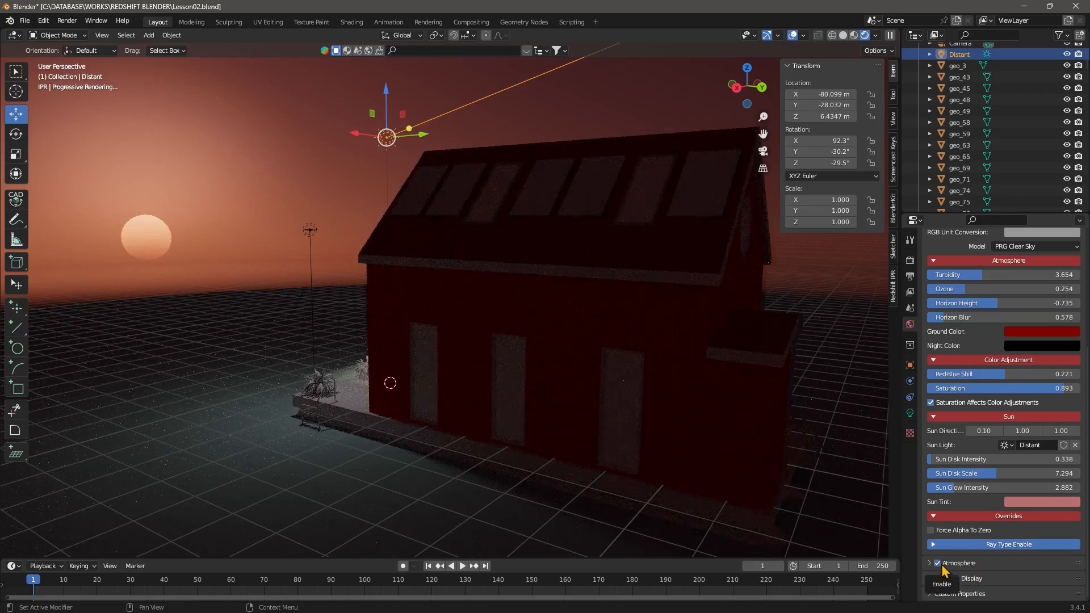
left_click(929, 563)
scroll(965, 537, "down", 3)
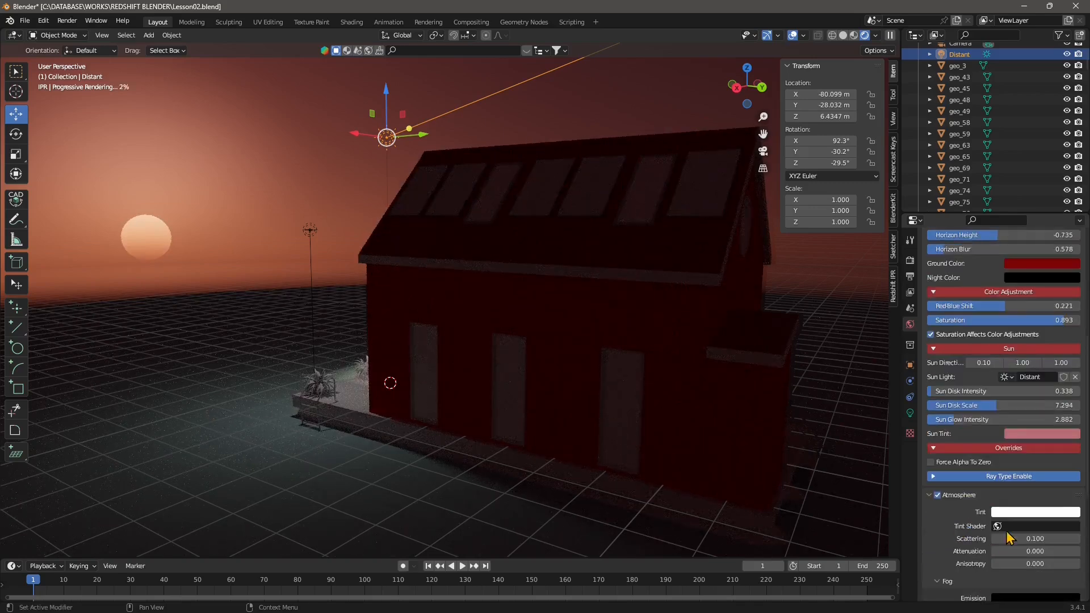
scroll(1011, 526, "down", 1)
left_click_drag(1010, 516, 1038, 516)
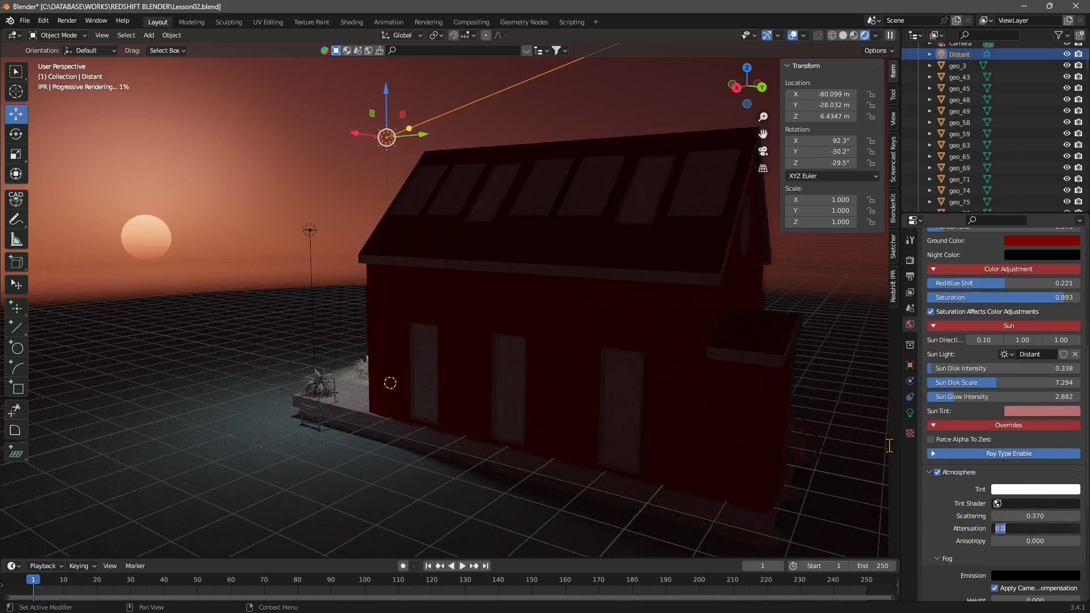
left_click(857, 38)
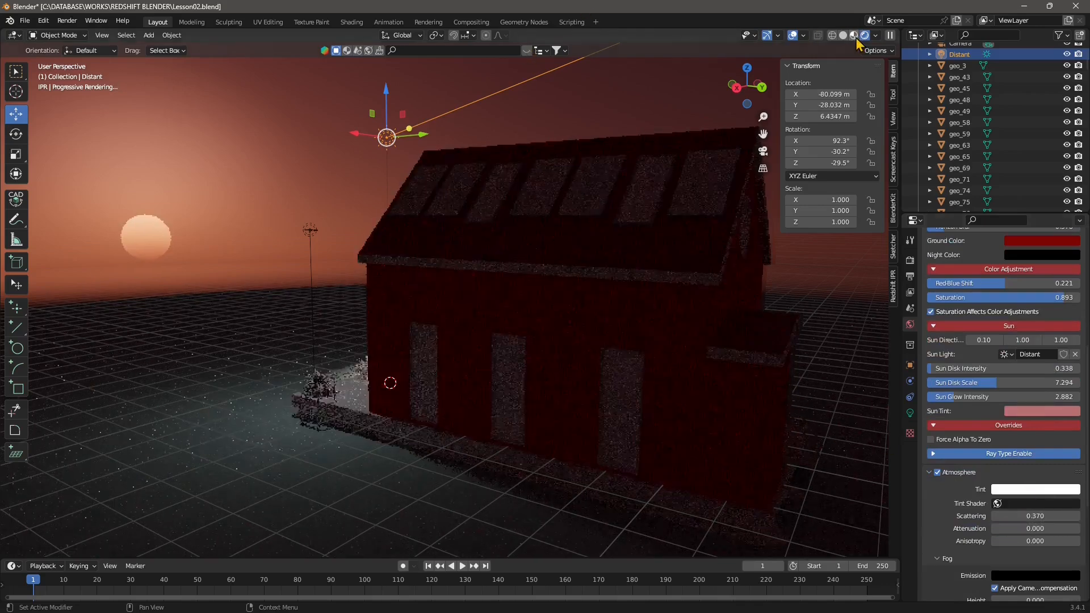
left_click(855, 38)
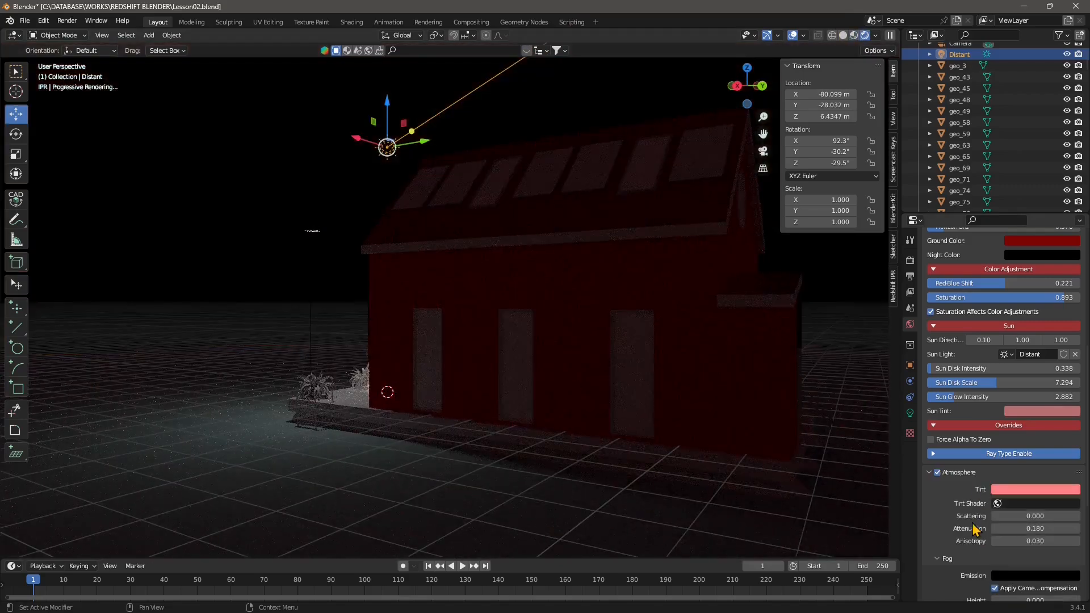
- Give the world's fog an orange emission with hue 0.021, saturation 0.833 and value 0.334, and set the fog height to 16.890
scroll(974, 531, "down", 4)
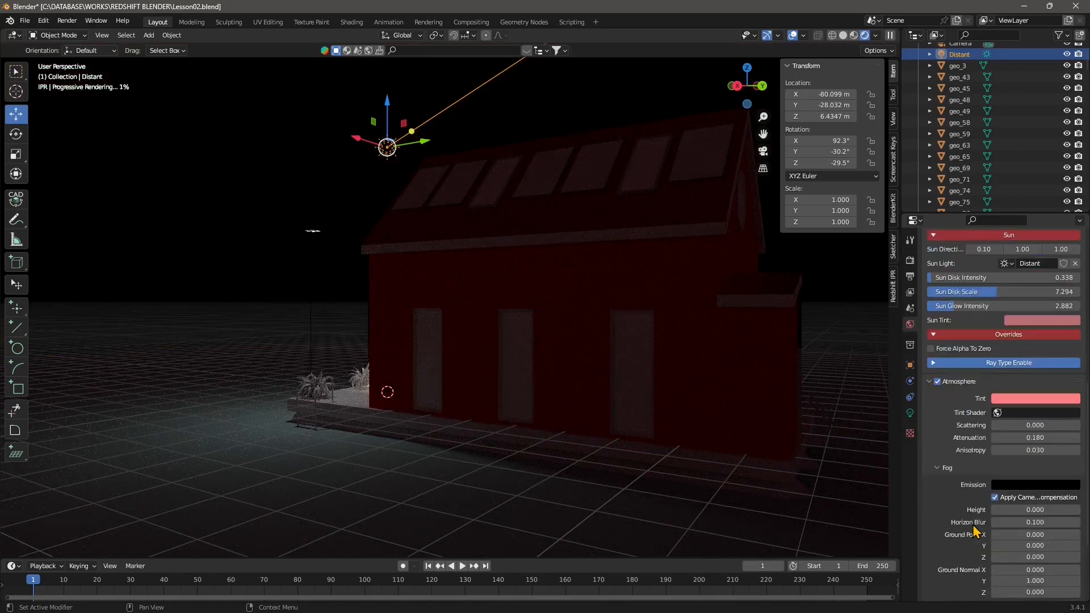
scroll(974, 531, "down", 1)
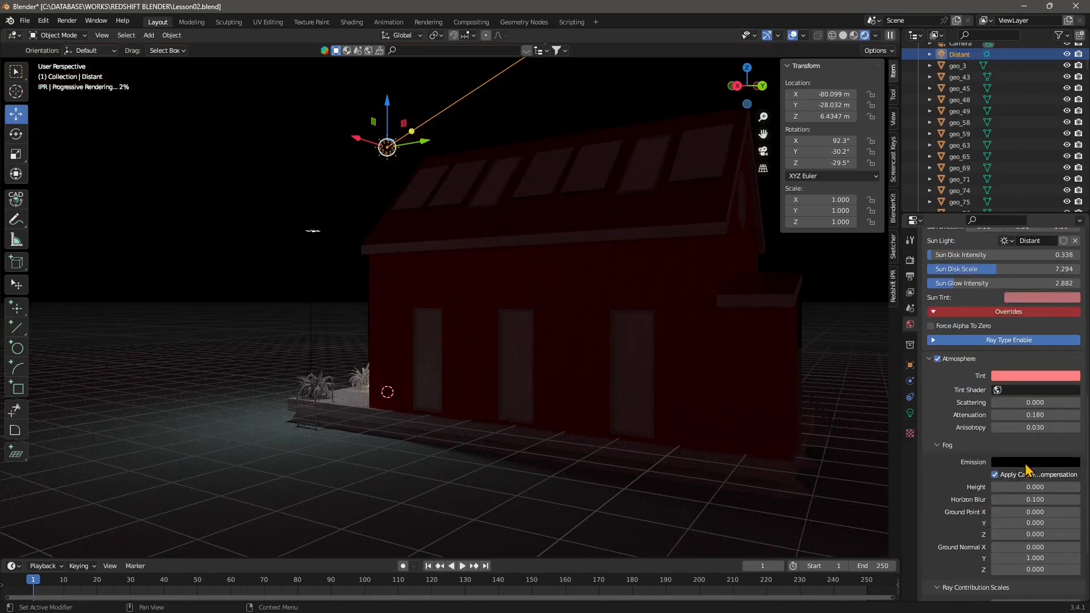
left_click(1025, 463)
left_click(1074, 344)
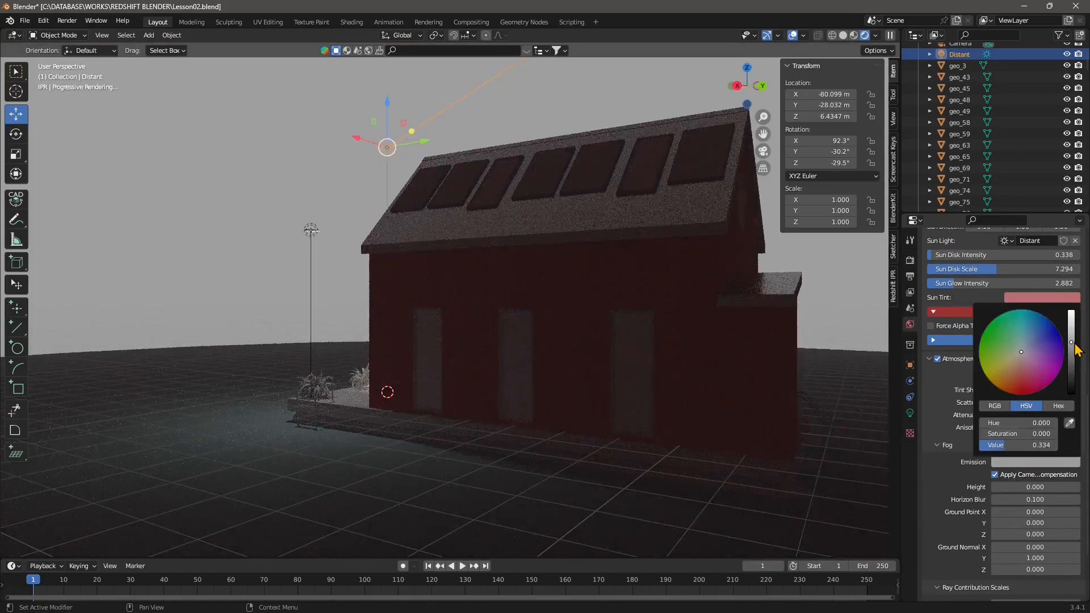
left_click(1016, 377)
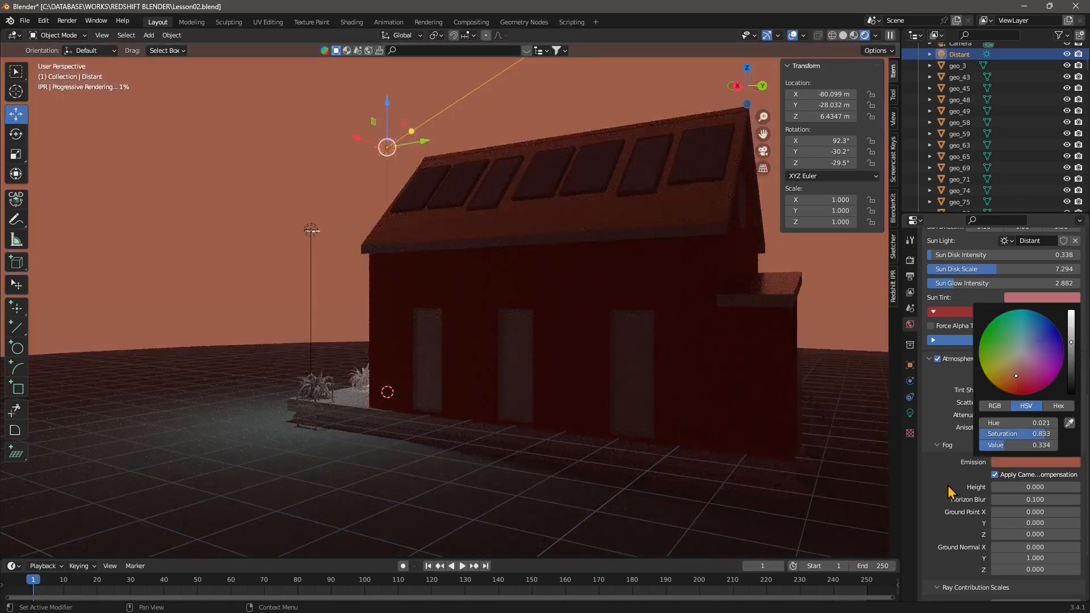
mouse_move(1014, 487)
left_mouse_down()
mouse_move(1084, 488)
mouse_move(1001, 498)
left_mouse_up()
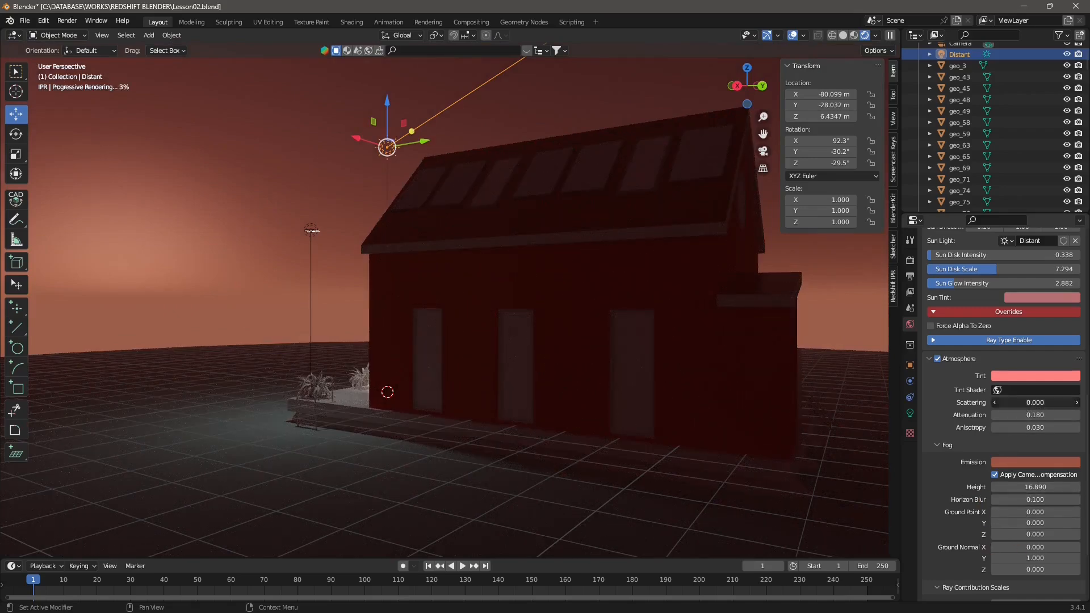
- Set the atmosphere's scattering to 1.350, attenuation to 2.160 and anisotropy to -0.060, and retint the fog emission a deeper orange
left_click_drag(1035, 402, 1026, 427)
left_click(1012, 462)
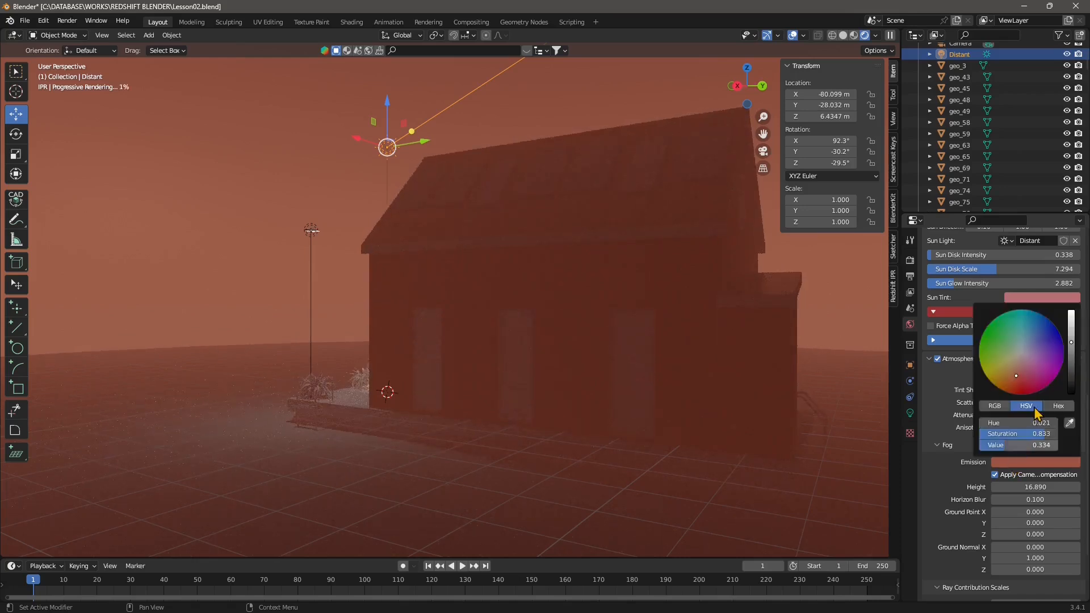
left_click(1020, 363)
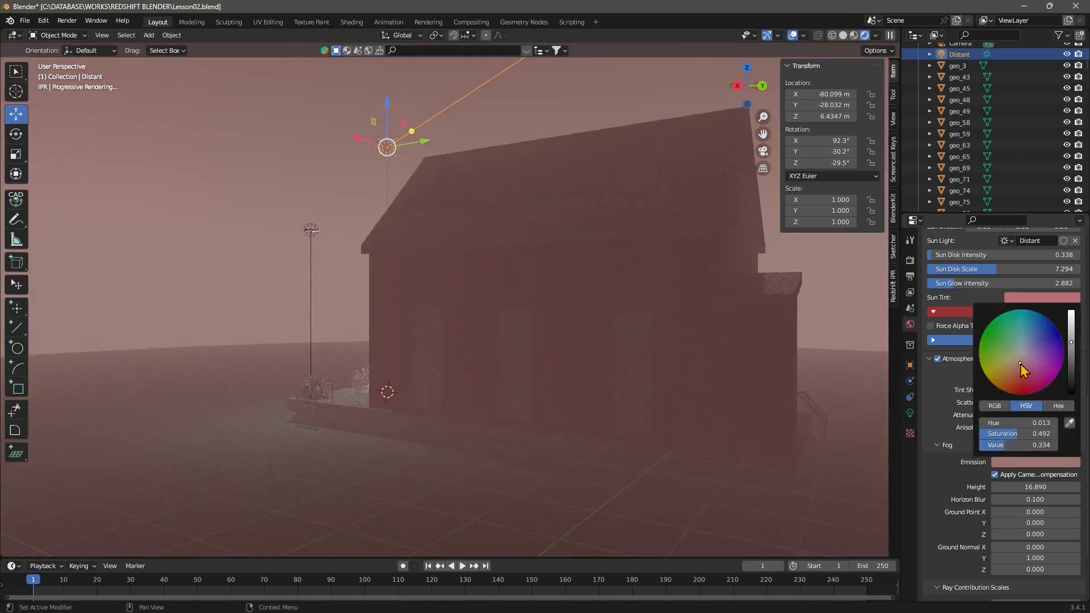
left_click(1014, 380)
middle_click_drag(441, 417, 530, 421)
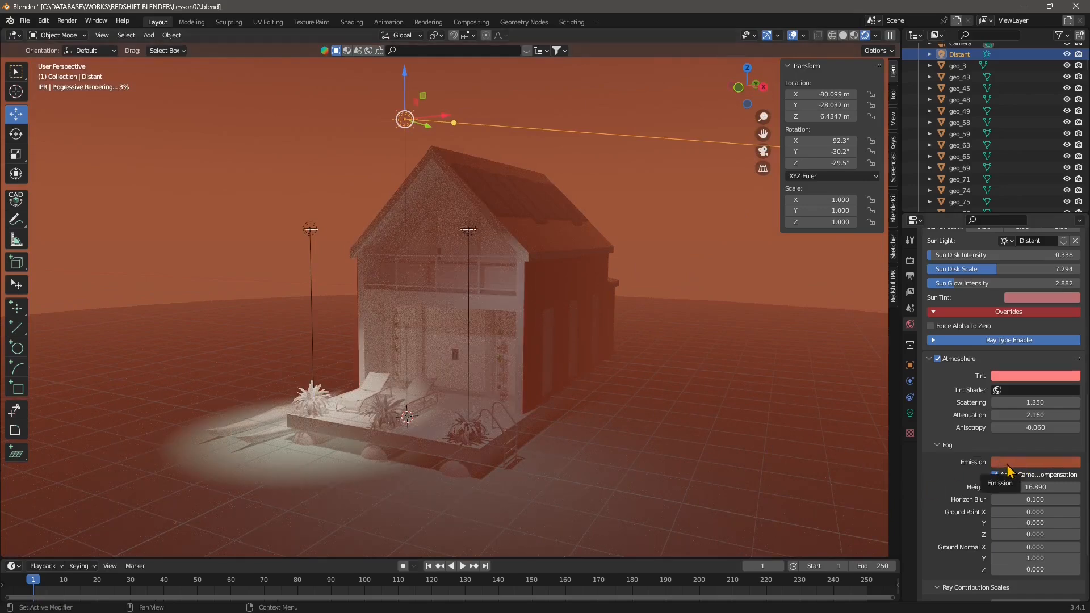
- Tint the sun blue, and set the fog height to 9.000 with a horizon blur of 1.000
middle_click_drag(480, 470, 390, 255)
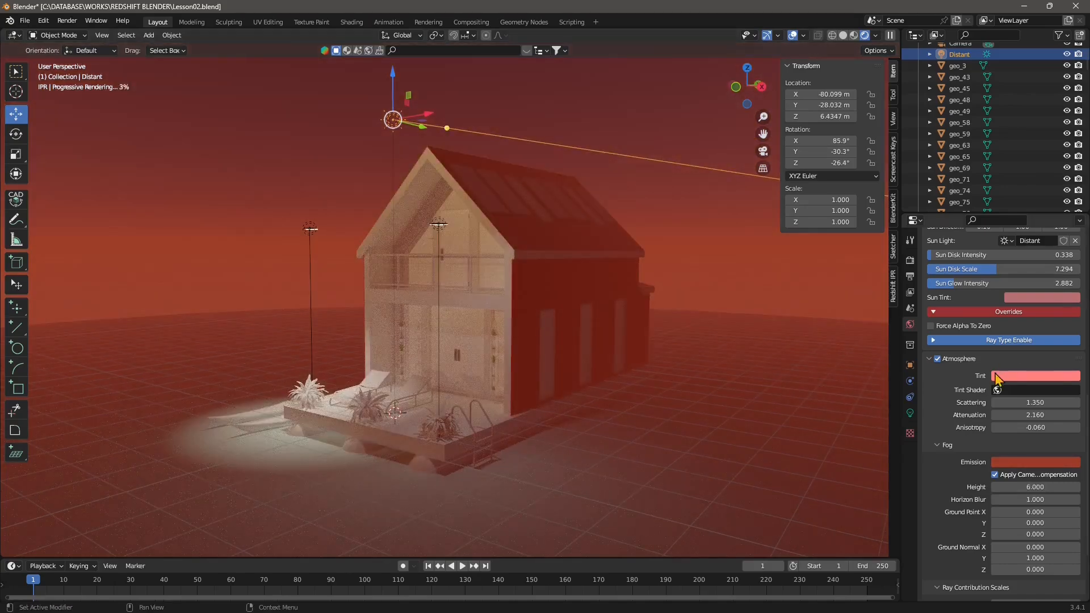
scroll(955, 401, "up", 1)
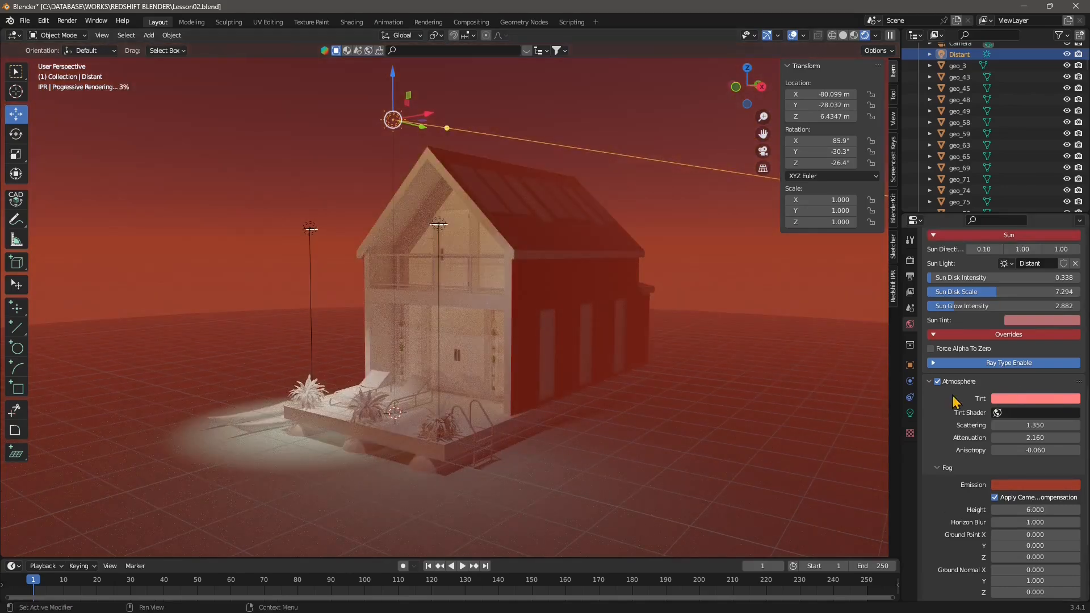
left_click(1017, 319)
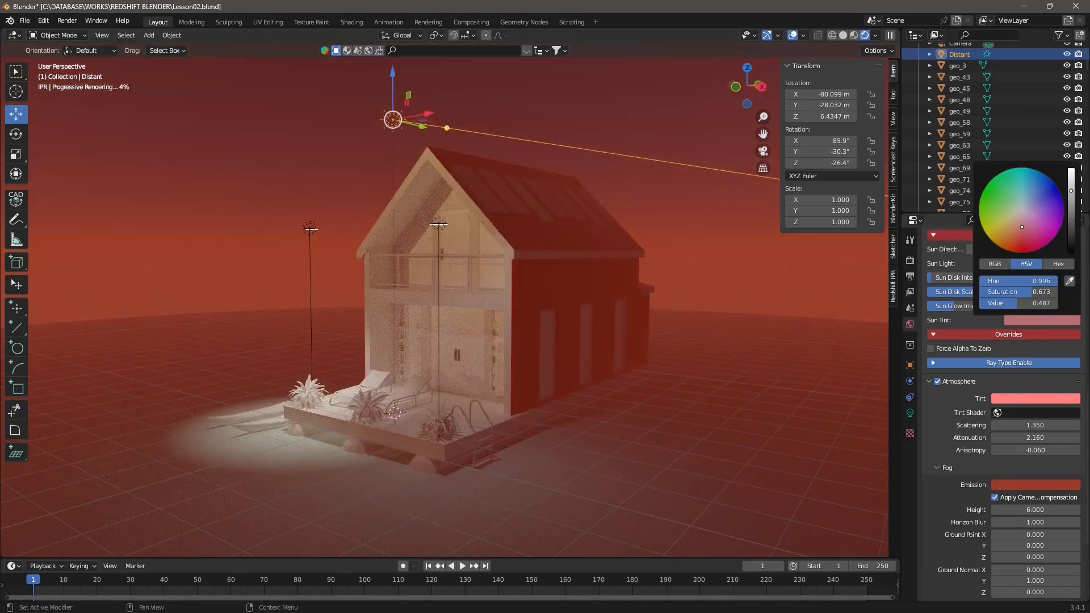
left_click_drag(1022, 227, 1042, 179)
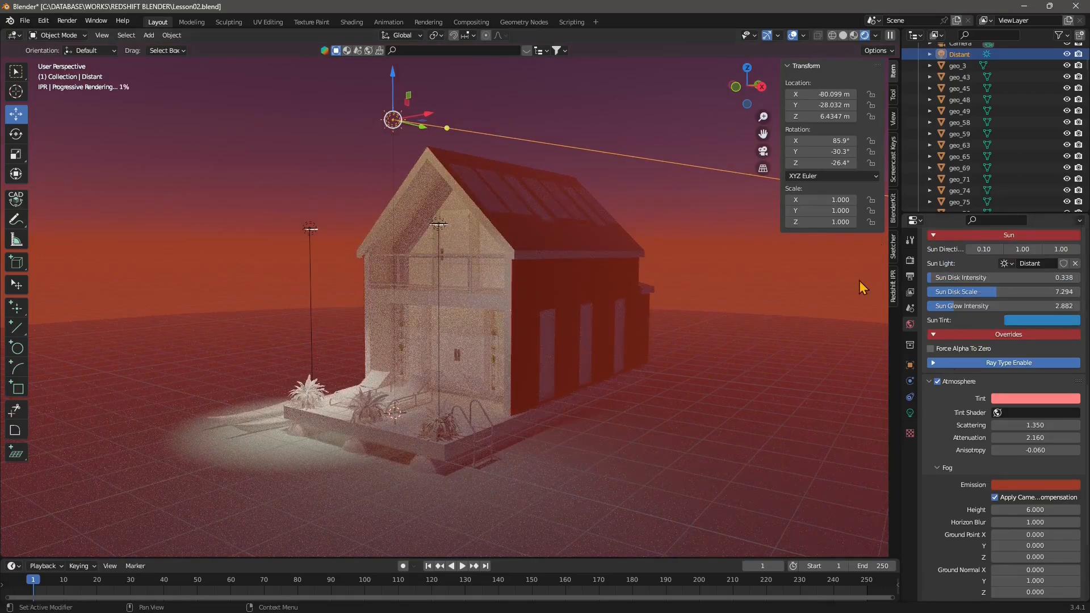
left_click_drag(1031, 517, 1081, 517)
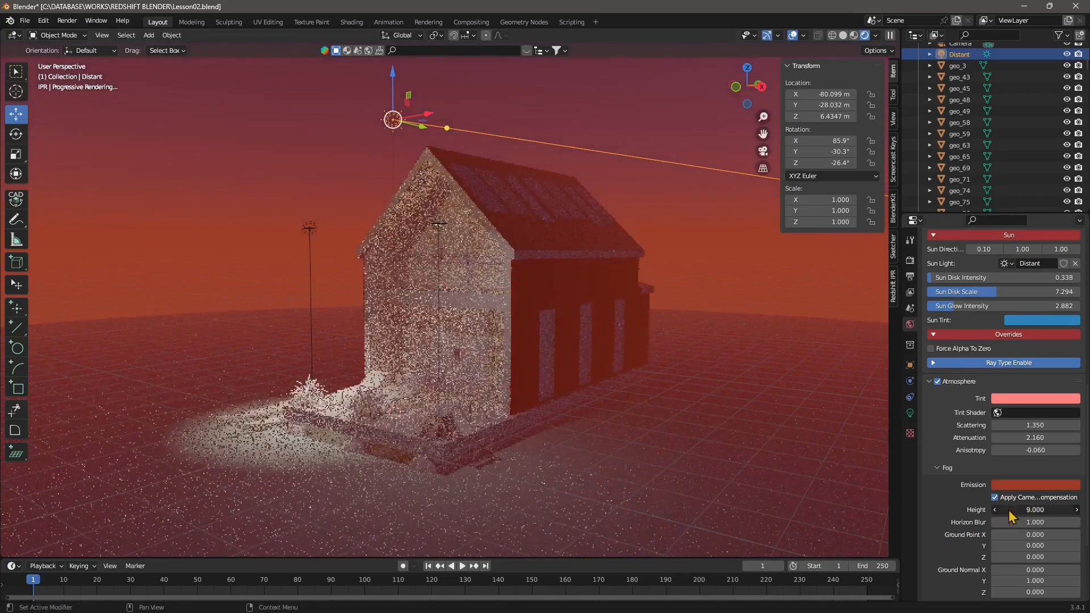
left_click(250, 214)
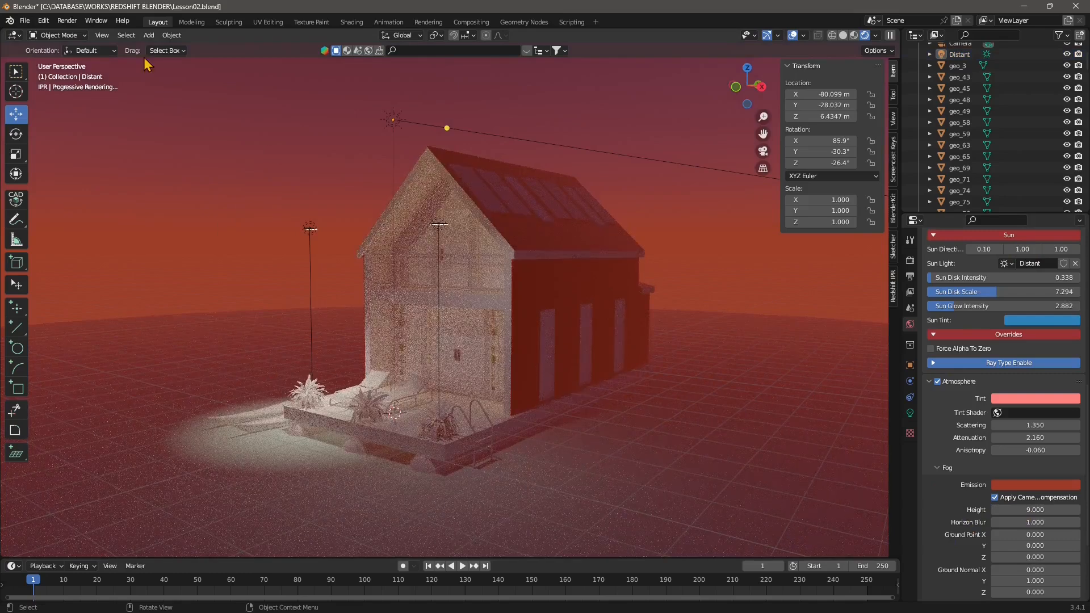
- Set the volume contribution scale of area light rsPhysical.001, beside the deck, to 0.088
mouse_move(556, 352)
middle_mouse_down()
mouse_move(540, 344)
mouse_move(549, 348)
middle_mouse_up()
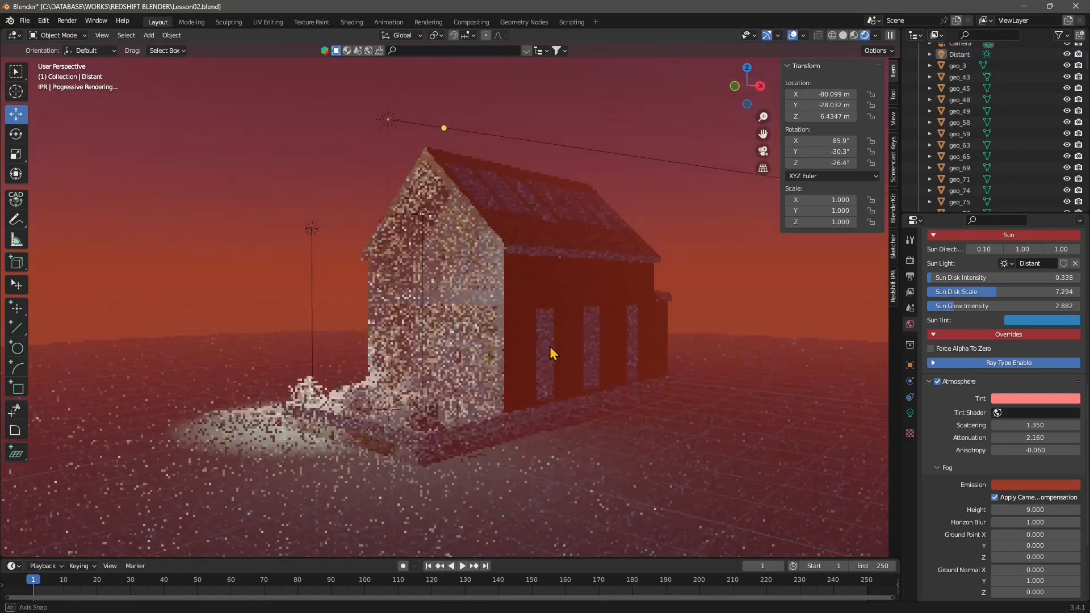
scroll(966, 170, "down", 3)
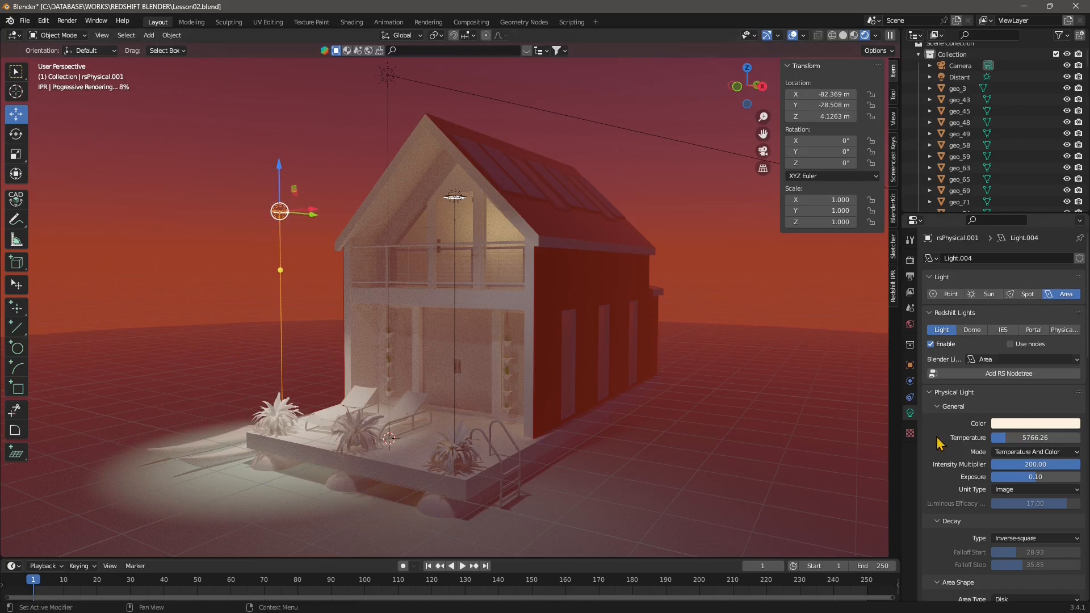
scroll(930, 493, "down", 5)
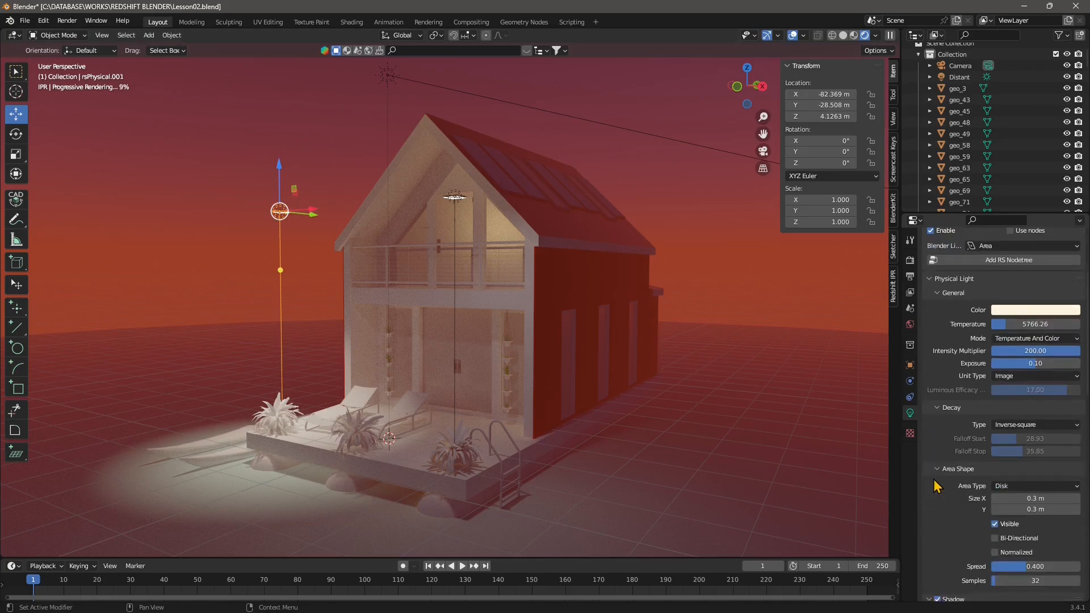
scroll(937, 486, "down", 5)
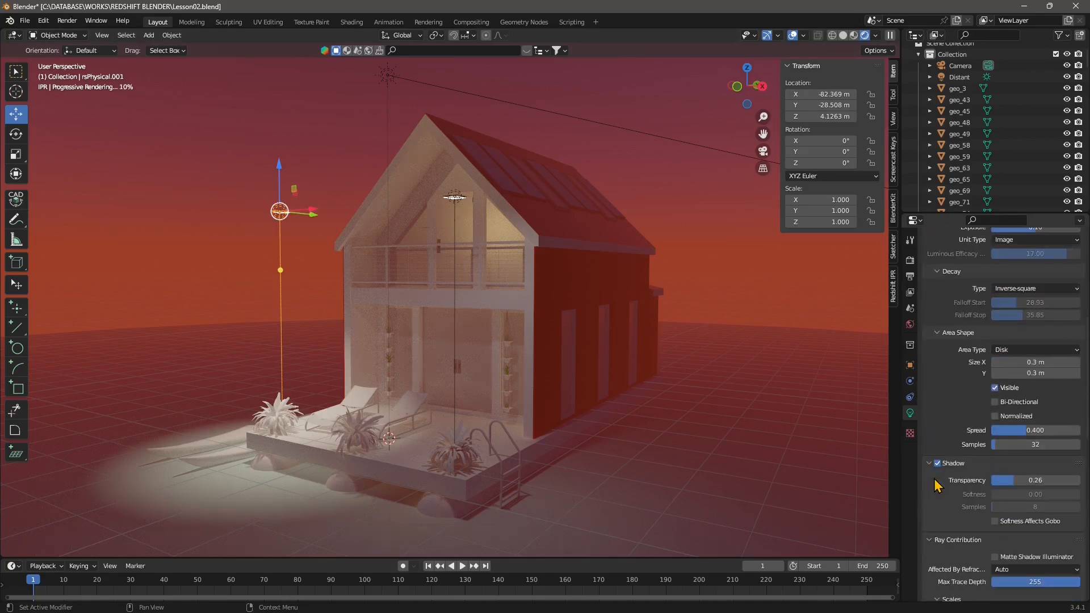
scroll(937, 485, "down", 2)
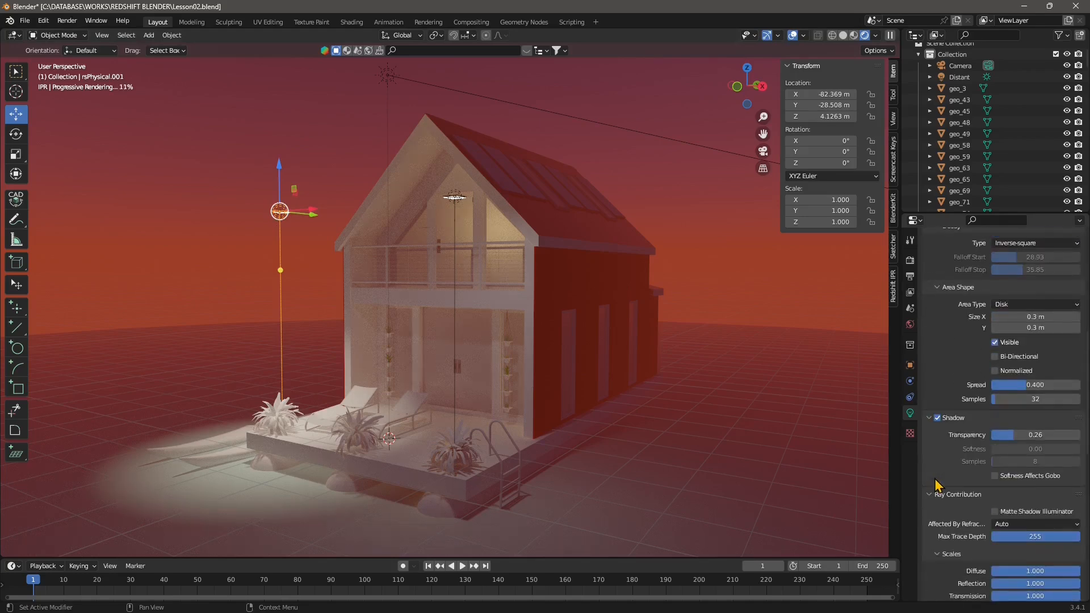
scroll(949, 397, "down", 5)
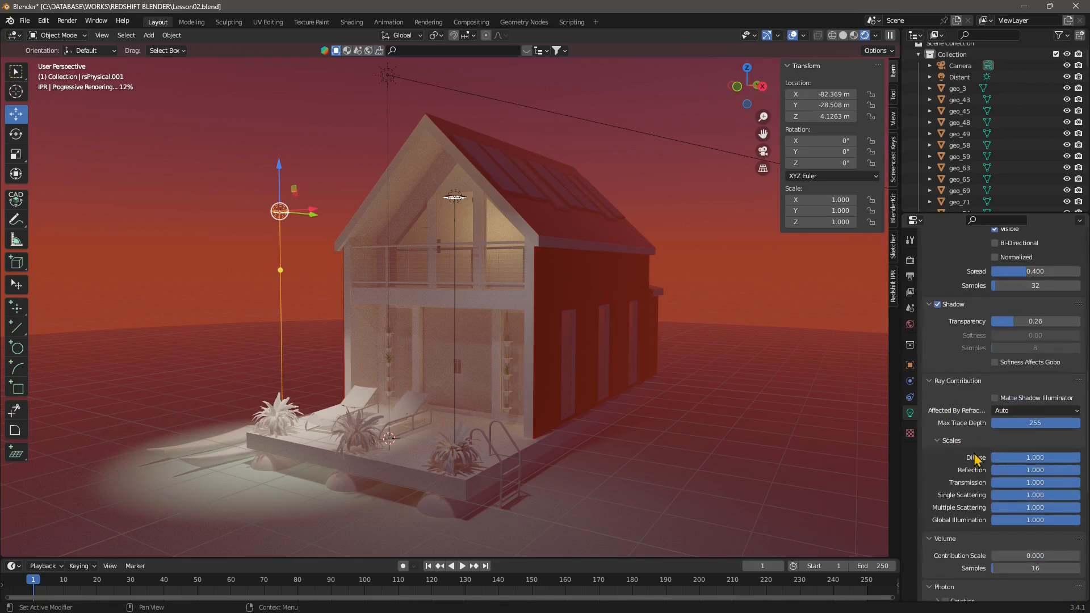
scroll(975, 457, "down", 3)
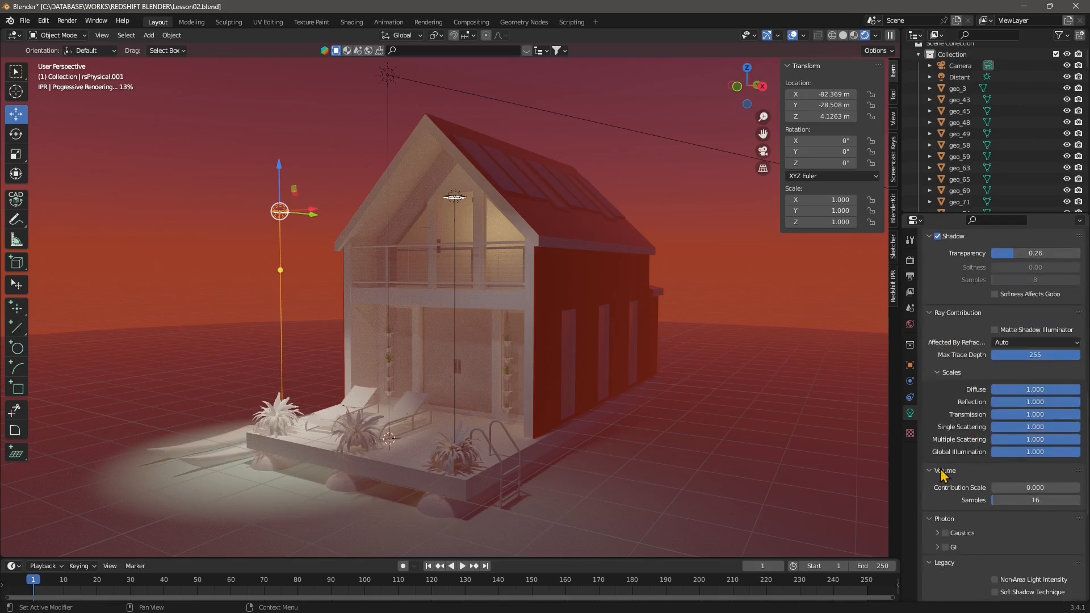
left_click_drag(1011, 488, 1018, 489)
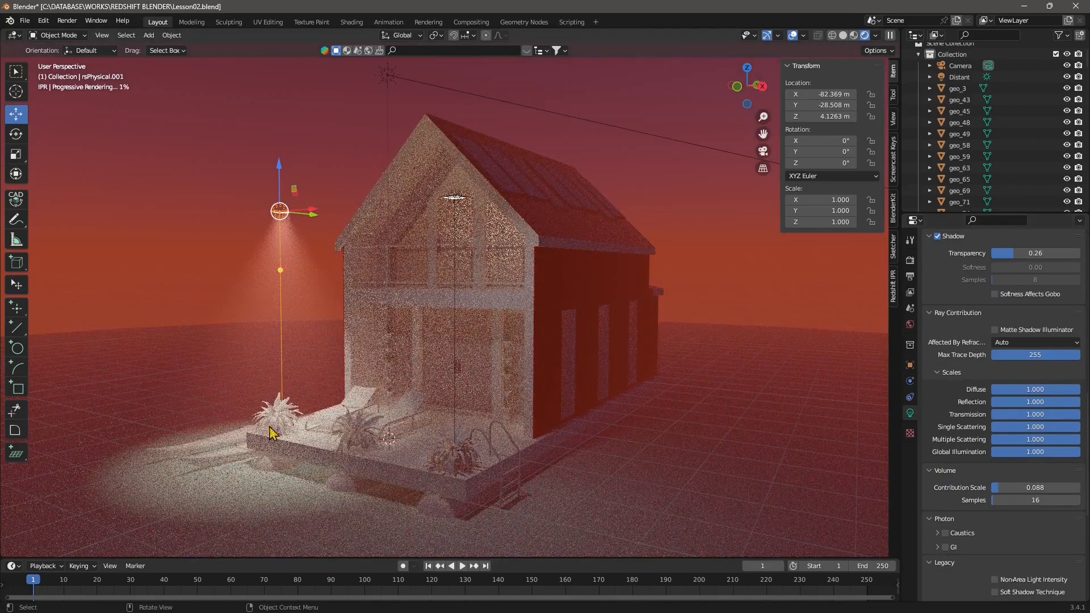
- Adjust the volume contribution scale of area light rsPhysical, in front of the gable, trying 1 before settling on 0.182
left_click(454, 197)
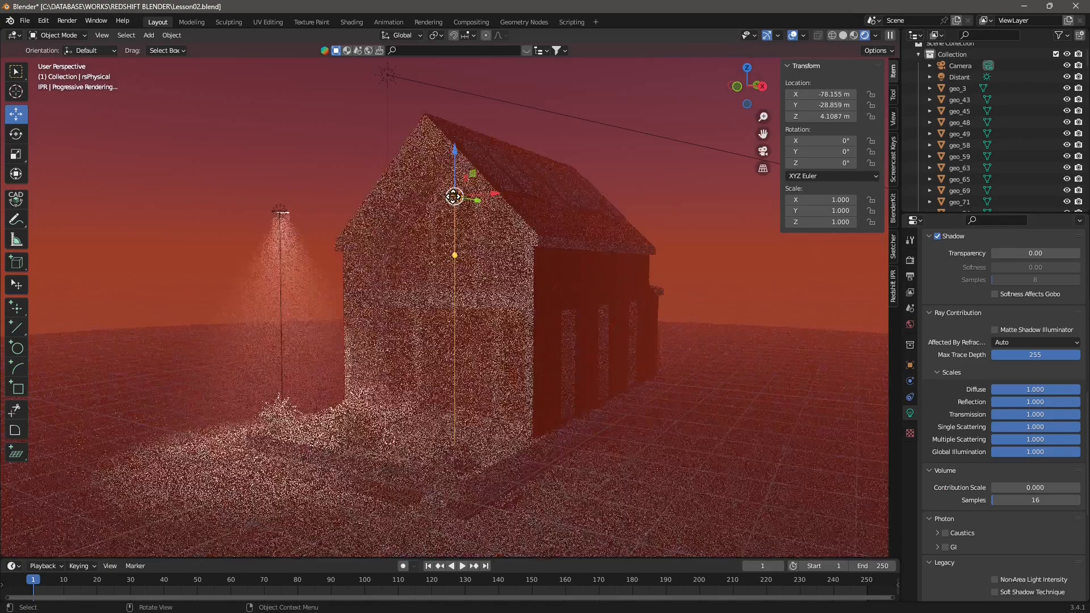
left_click(1015, 488)
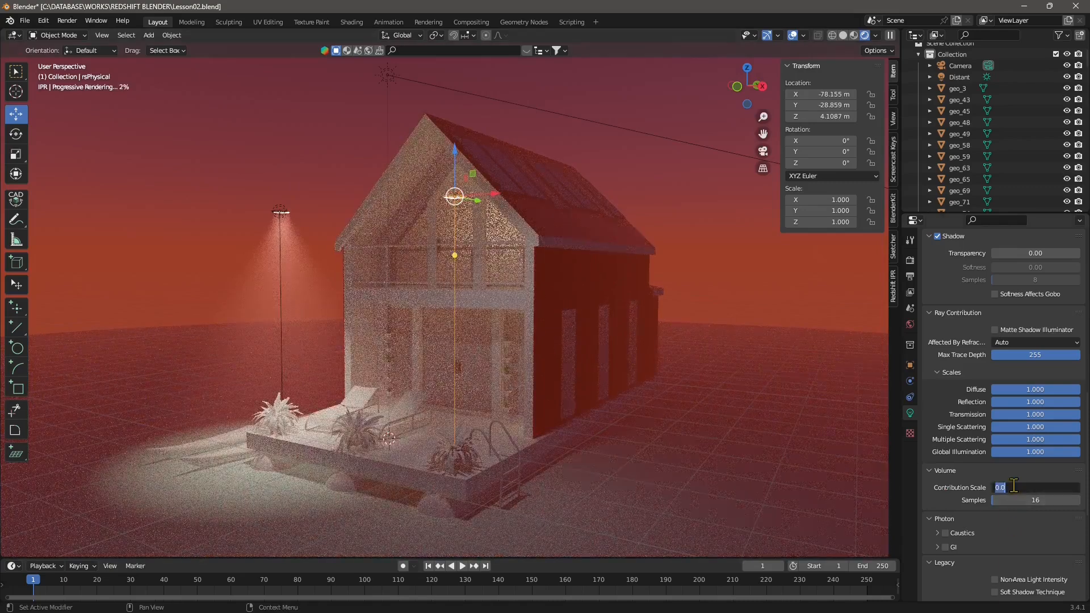
type("1")
key("Return")
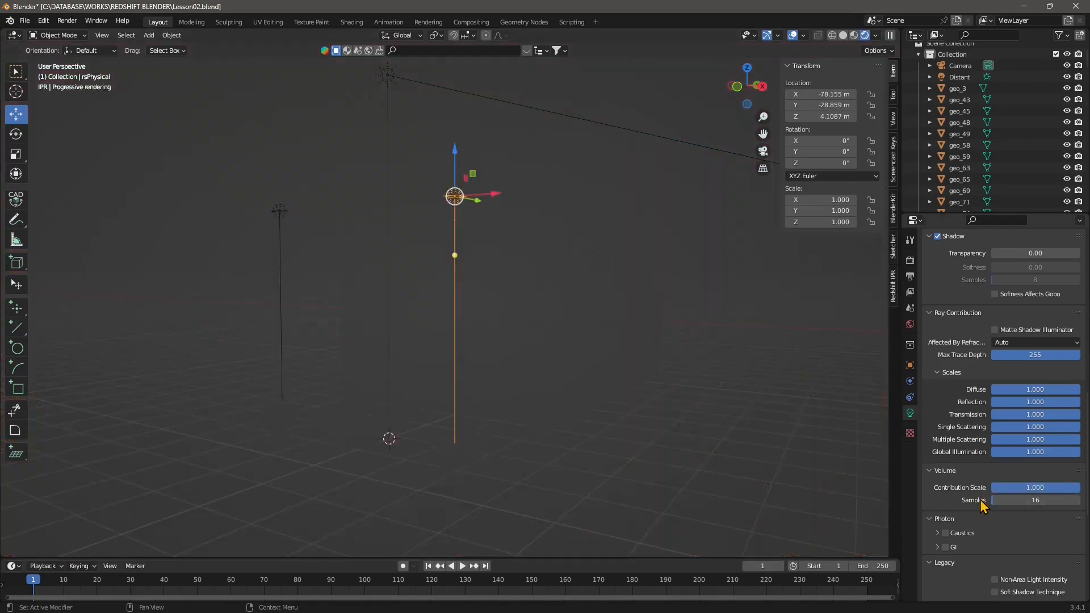
left_click_drag(1045, 489, 1007, 490)
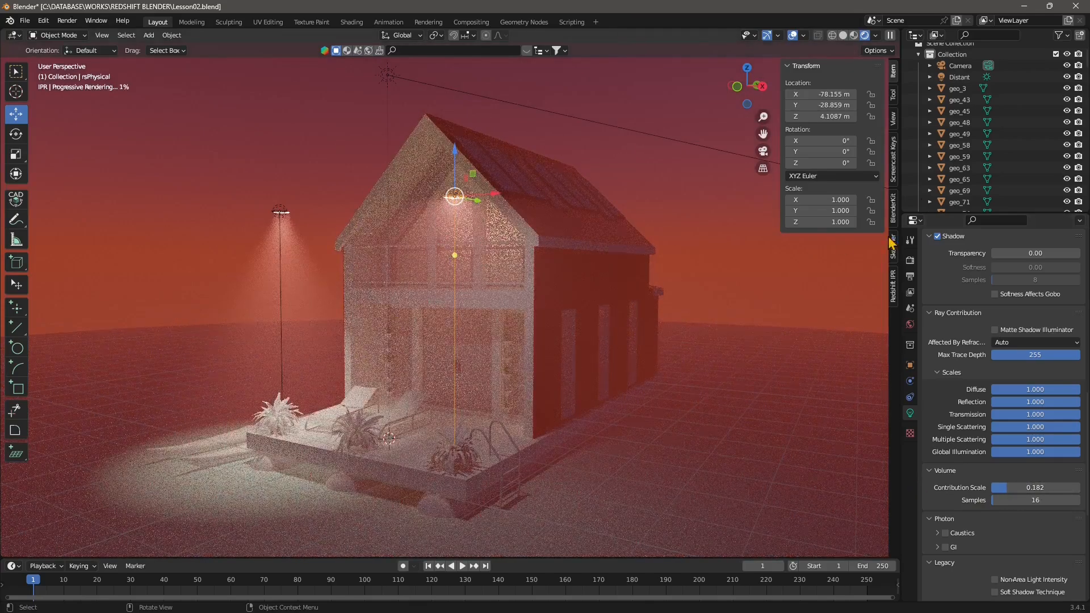
- Find the Distant light in the scene collection and adjust its volume contribution scale, trying 0.119 before settling on 0.044
scroll(985, 171, "down", 10)
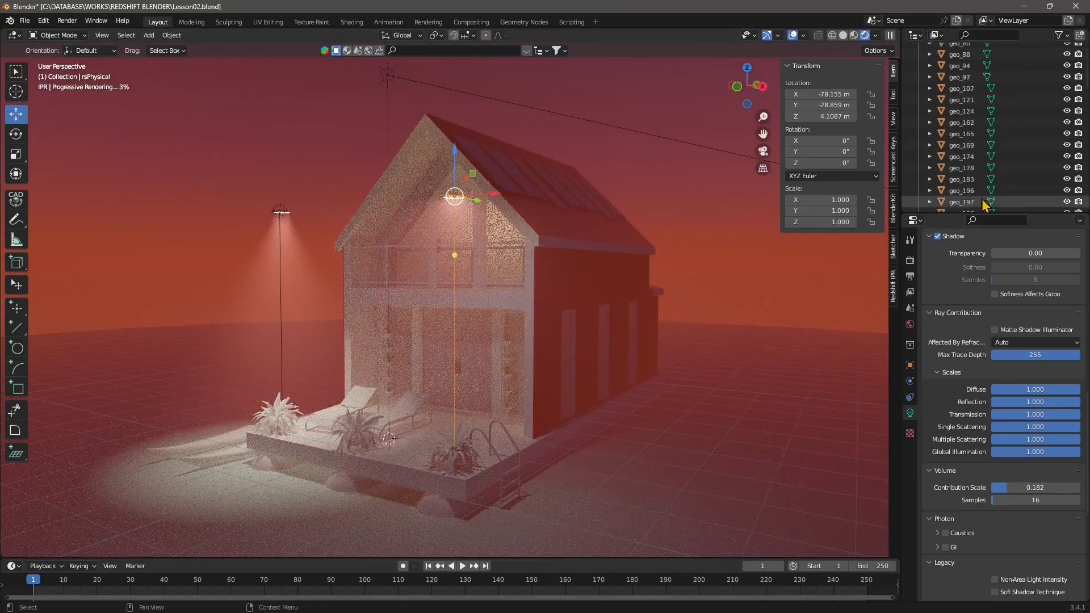
scroll(988, 204, "down", 5)
scroll(1002, 205, "down", 5)
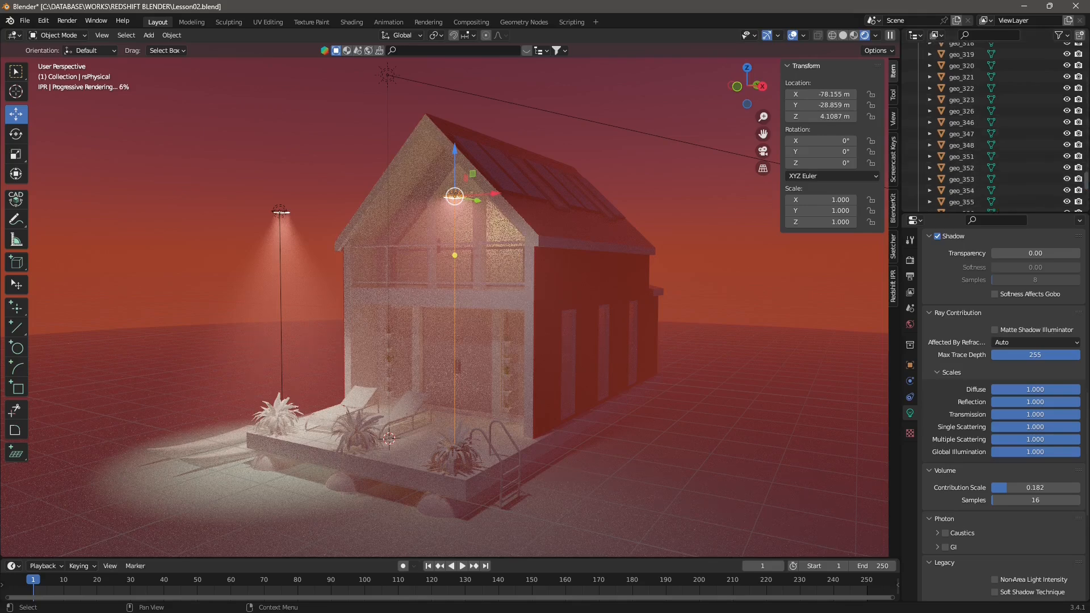
scroll(1085, 196, "down", 2)
scroll(1085, 199, "down", 2)
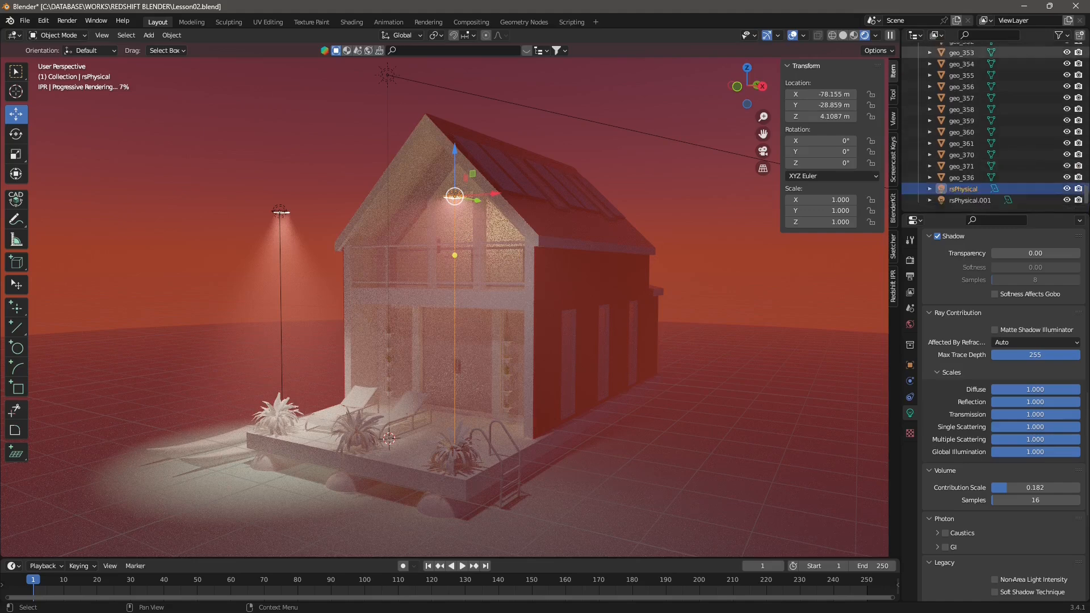
left_click_drag(1086, 194, 1085, 52)
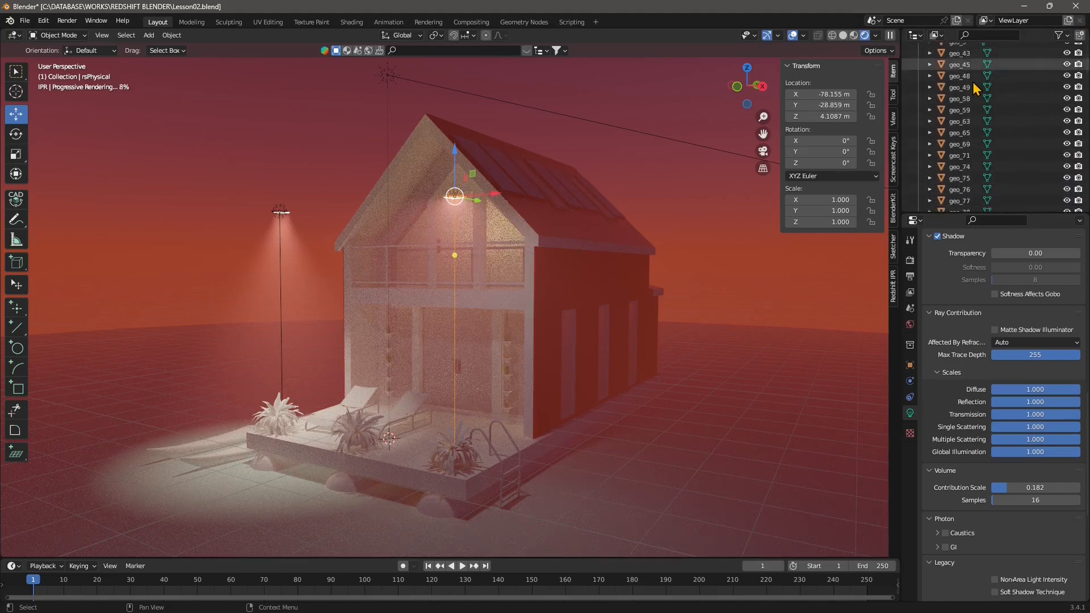
scroll(1010, 68, "up", 4)
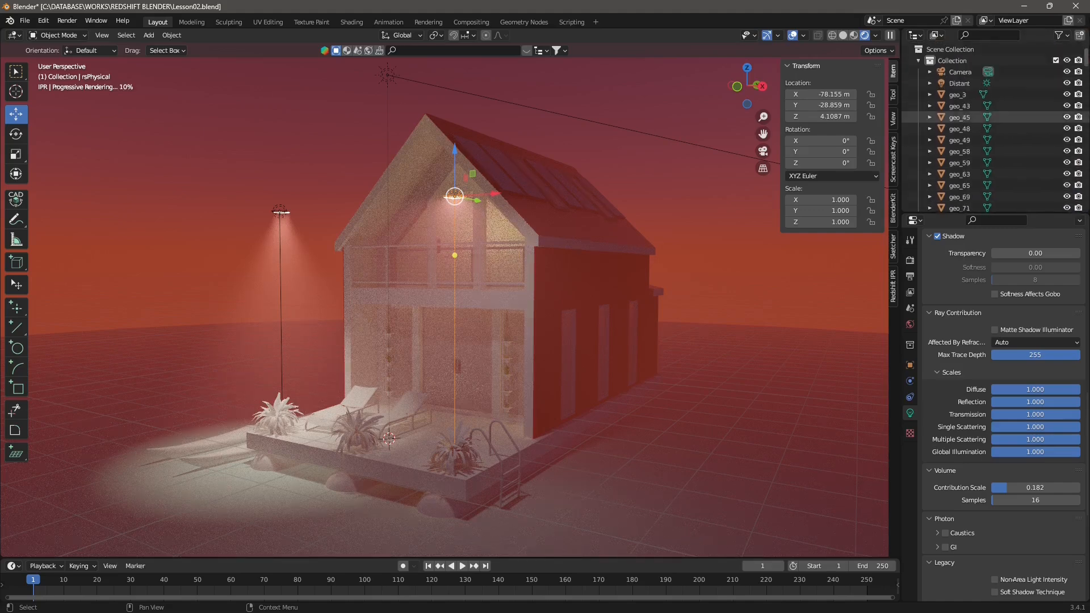
left_click(960, 83)
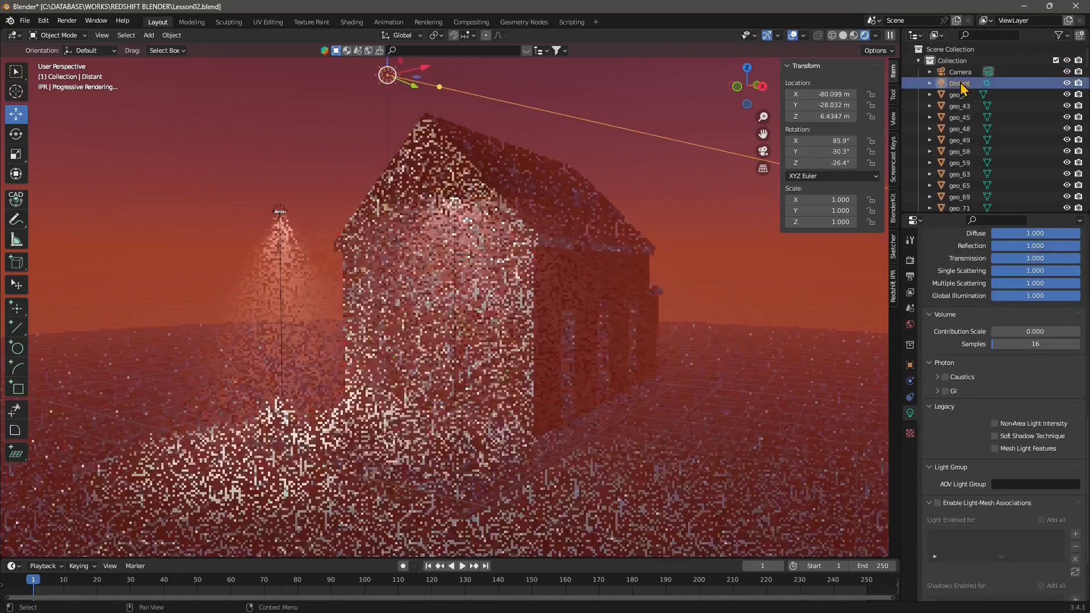
left_click_drag(993, 332, 1002, 333)
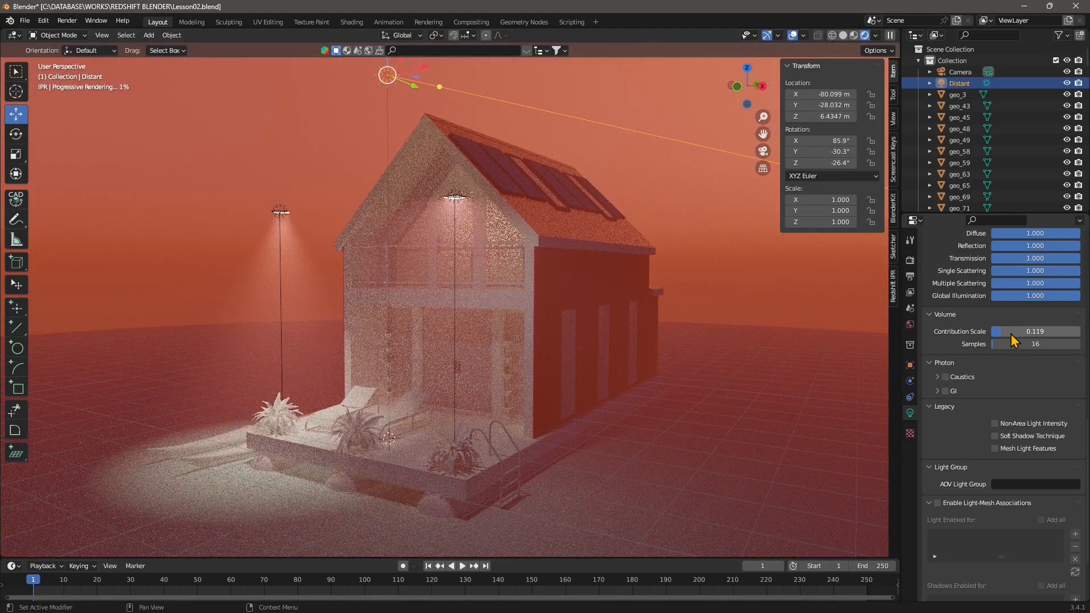
left_click_drag(1016, 334, 1009, 334)
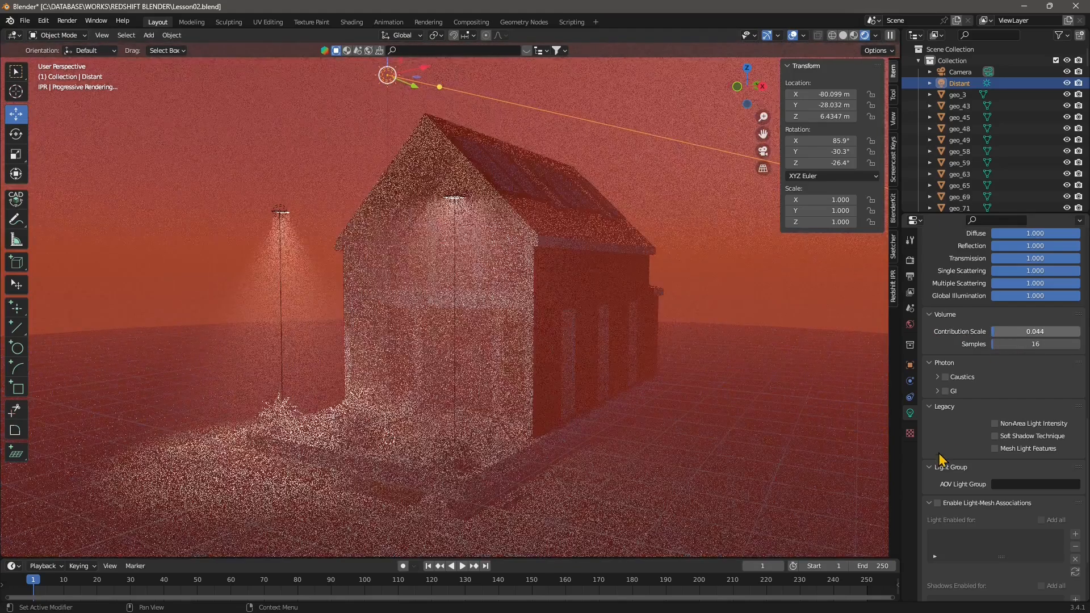
scroll(966, 298, "up", 1)
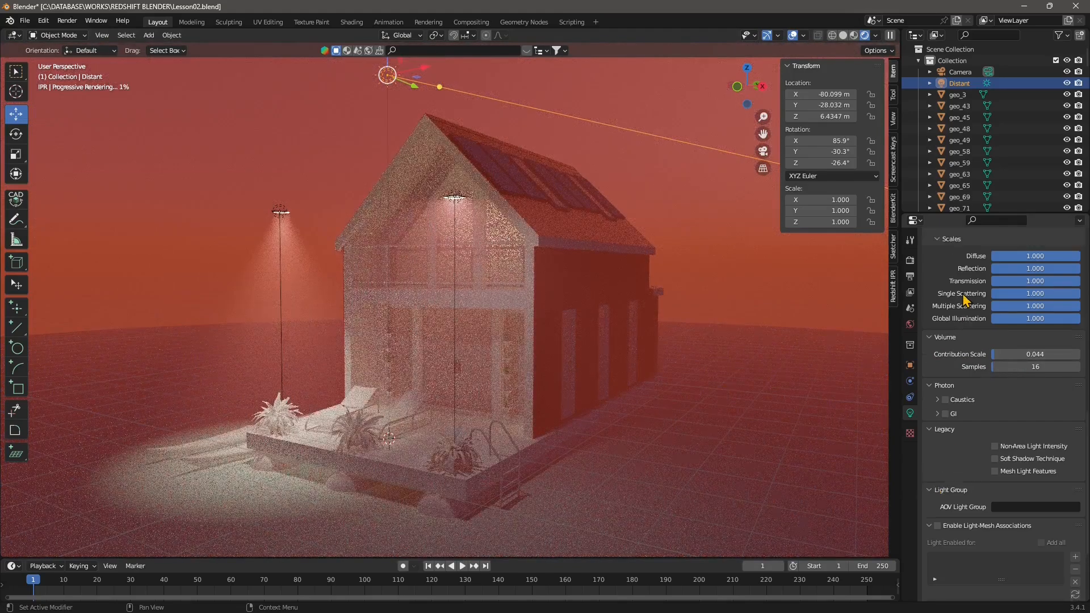
- Add a Redshift node tree to the window glass material mat58-material and space out its two nodes in the Shading workspace
left_click_drag(1087, 62, 1088, 222)
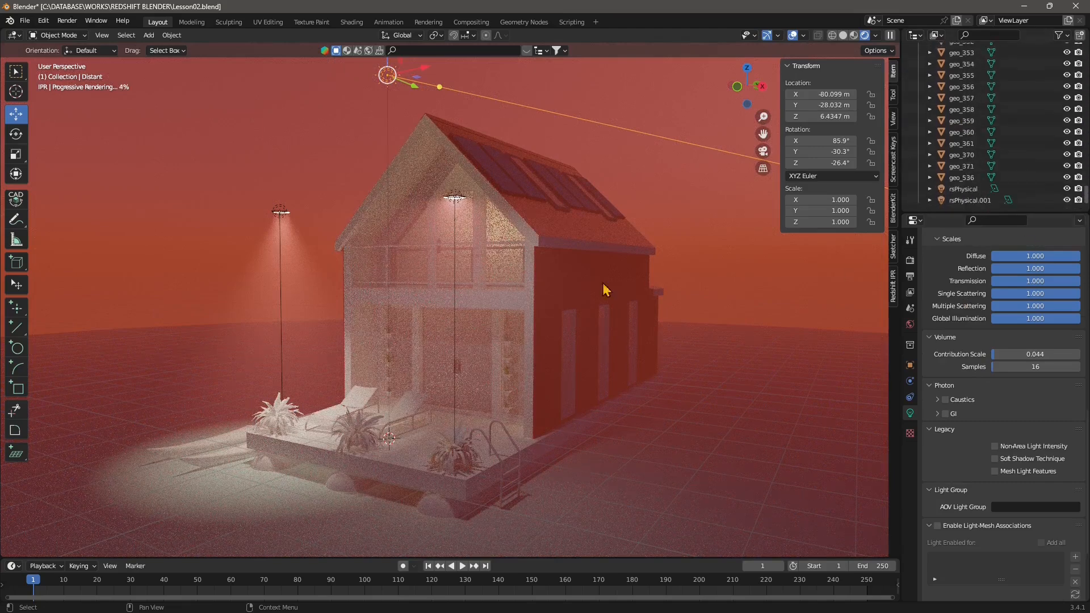
left_click(445, 363)
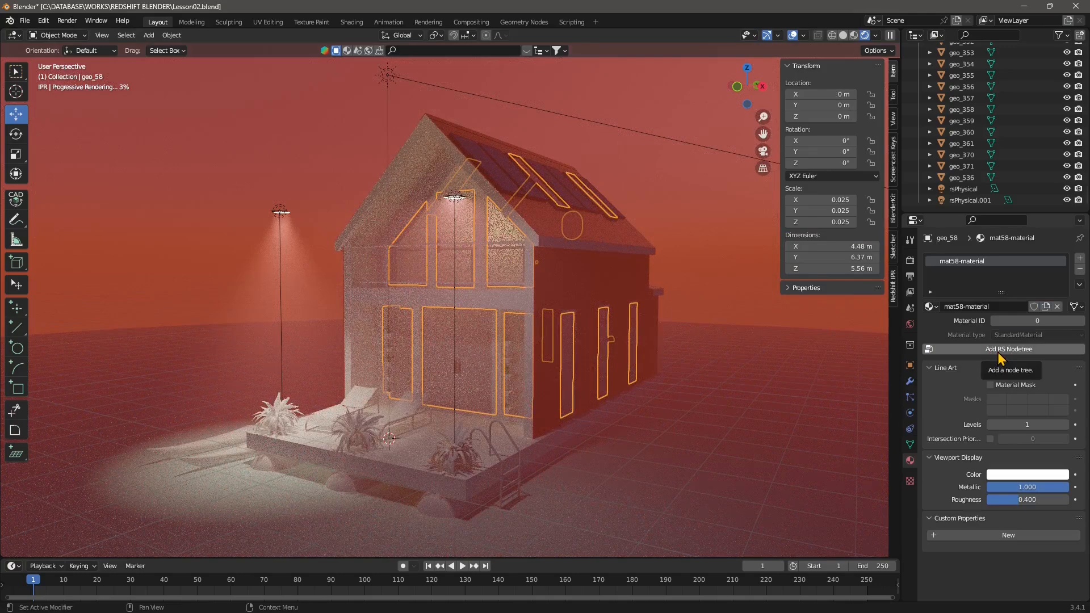
left_click(999, 350)
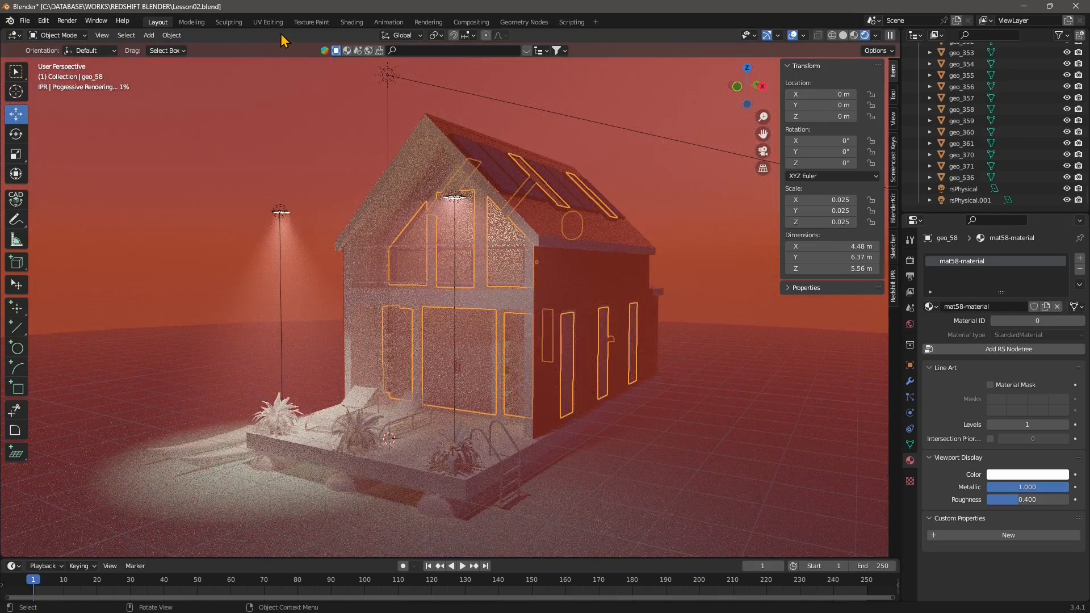
left_click(347, 24)
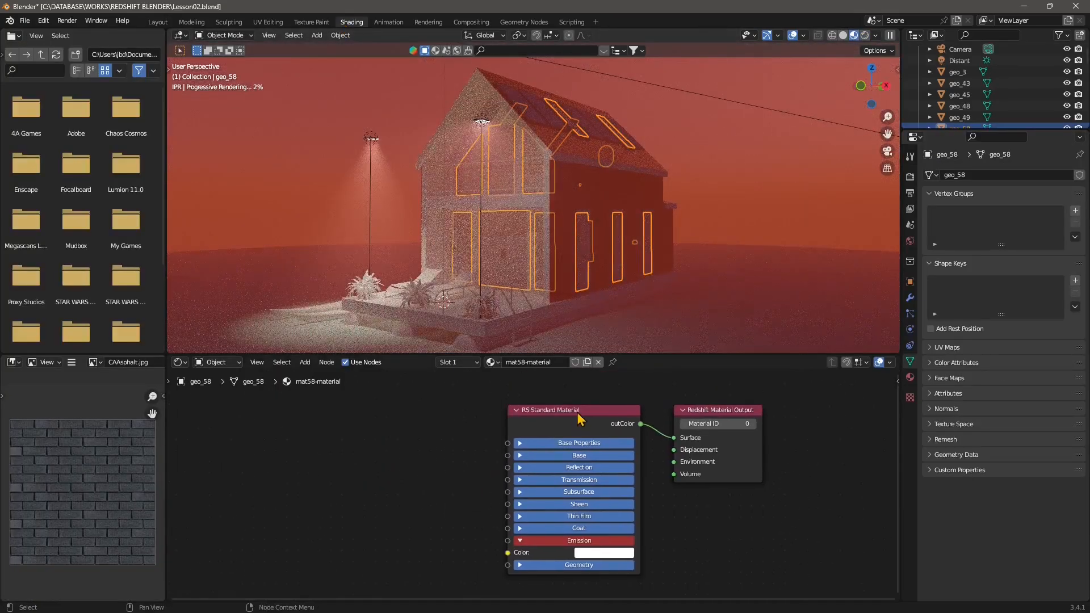
left_click_drag(578, 413, 530, 402)
left_click_drag(721, 409, 725, 409)
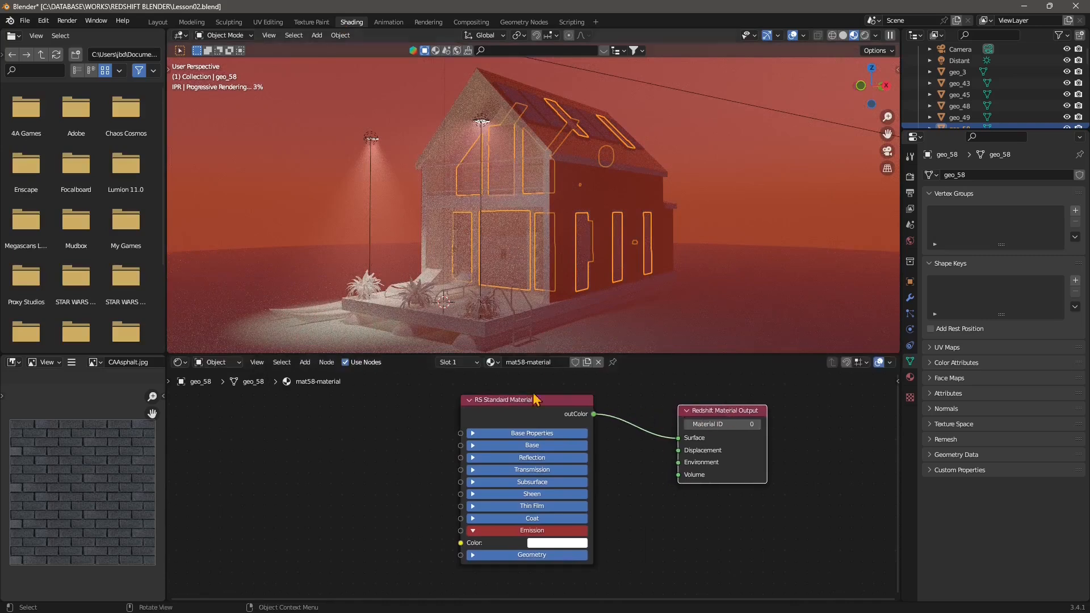
- Set the glass material's transmission weight to 1.000 and its extra roughness to -1.000
left_click(509, 471)
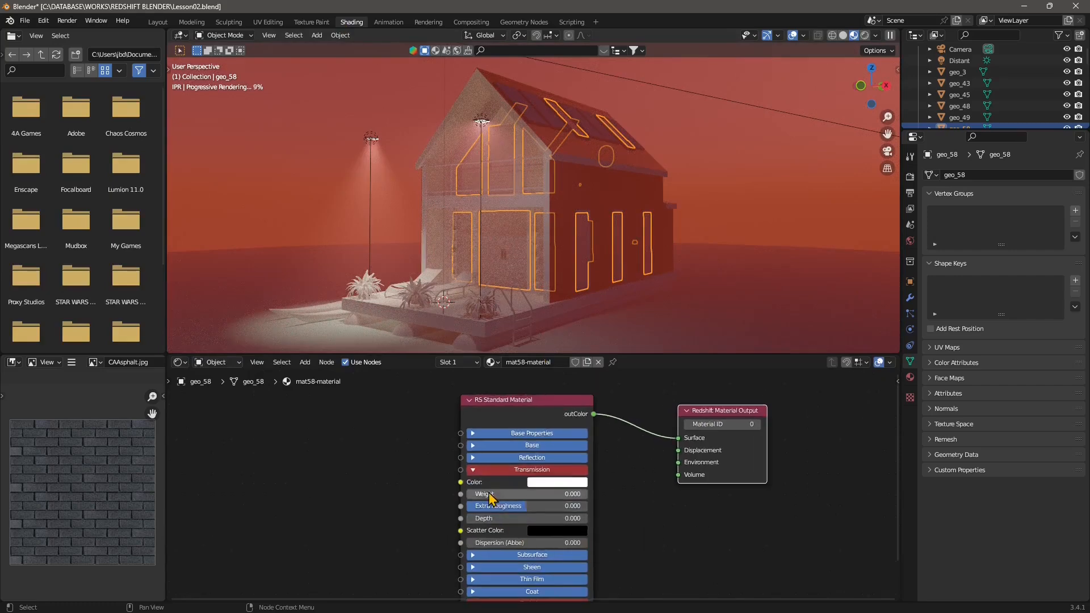
scroll(489, 498, "up", 1)
left_click_drag(489, 495, 585, 495)
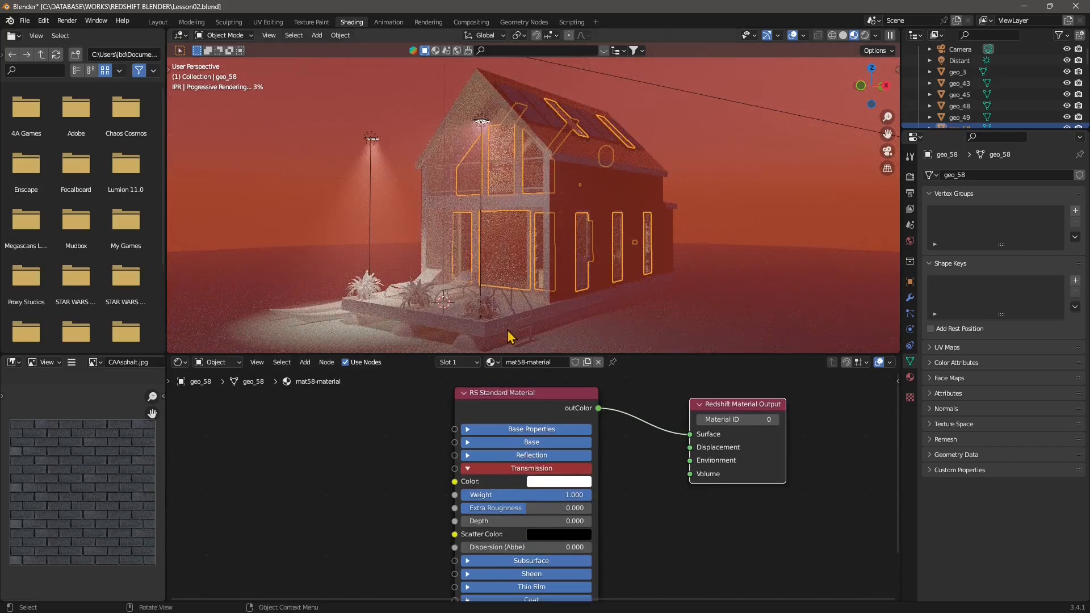
left_click_drag(513, 508, 471, 508)
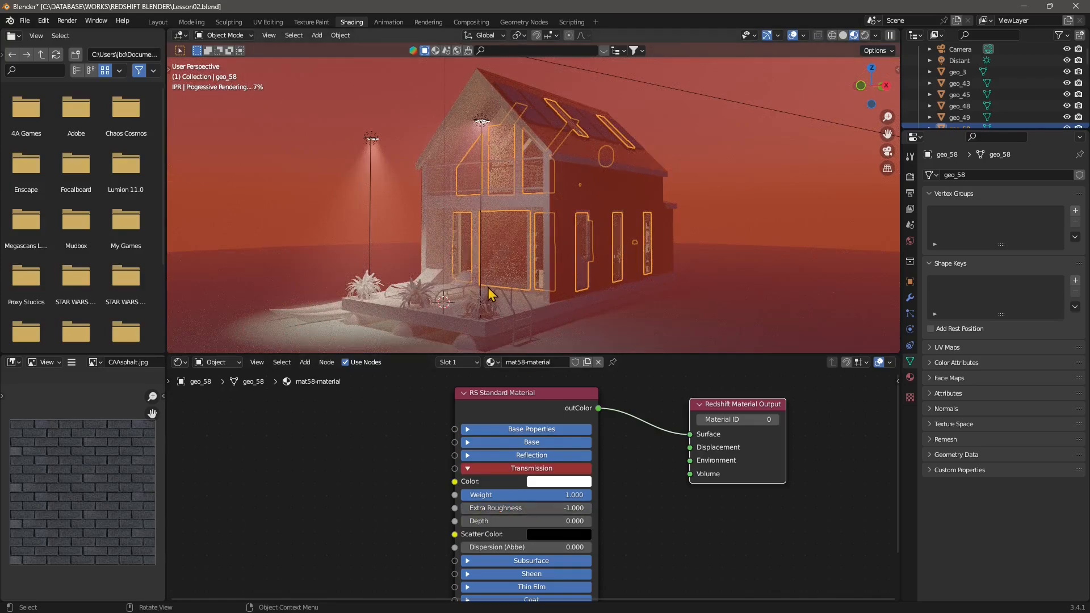
- Examine the transparent window glass from several angles, with and without its selection outline
scroll(488, 287, "up", 3)
middle_click_drag(546, 276, 564, 312)
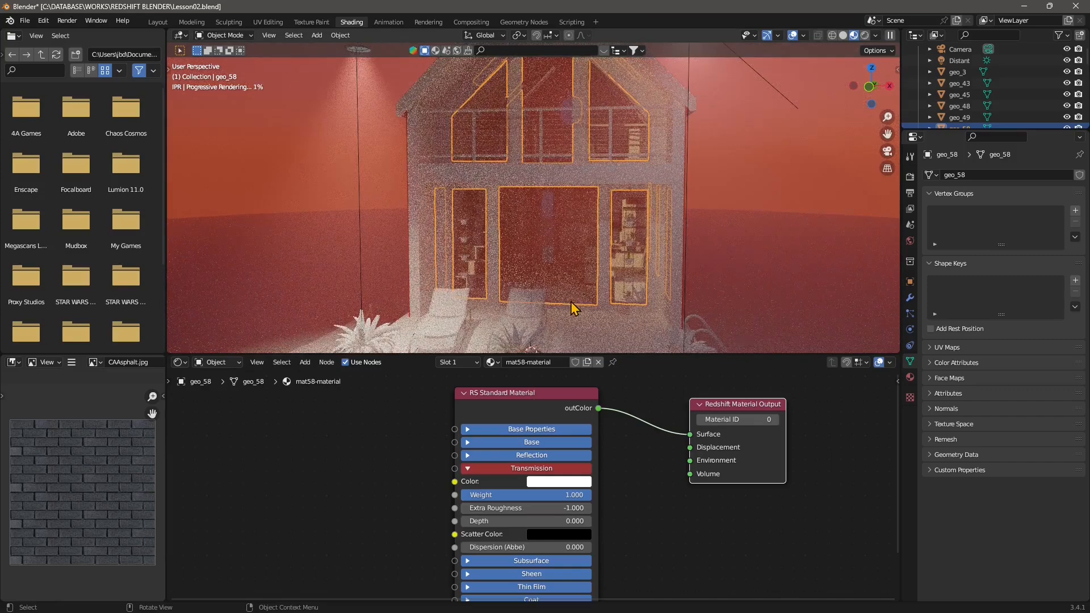
middle_click_drag(572, 308, 496, 243)
scroll(579, 520, "down", 2)
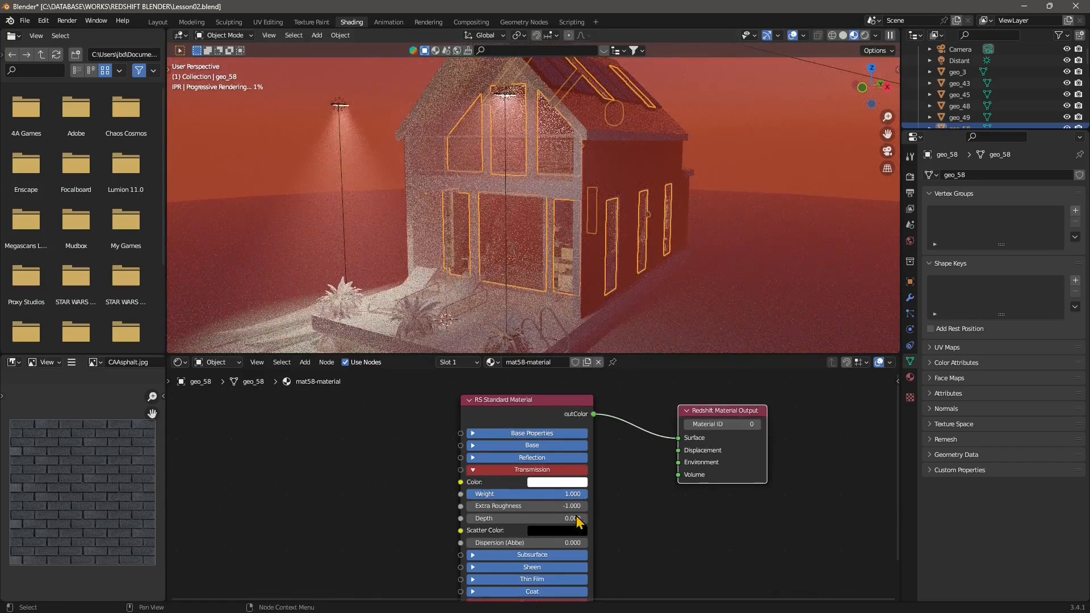
middle_click_drag(613, 546, 614, 521)
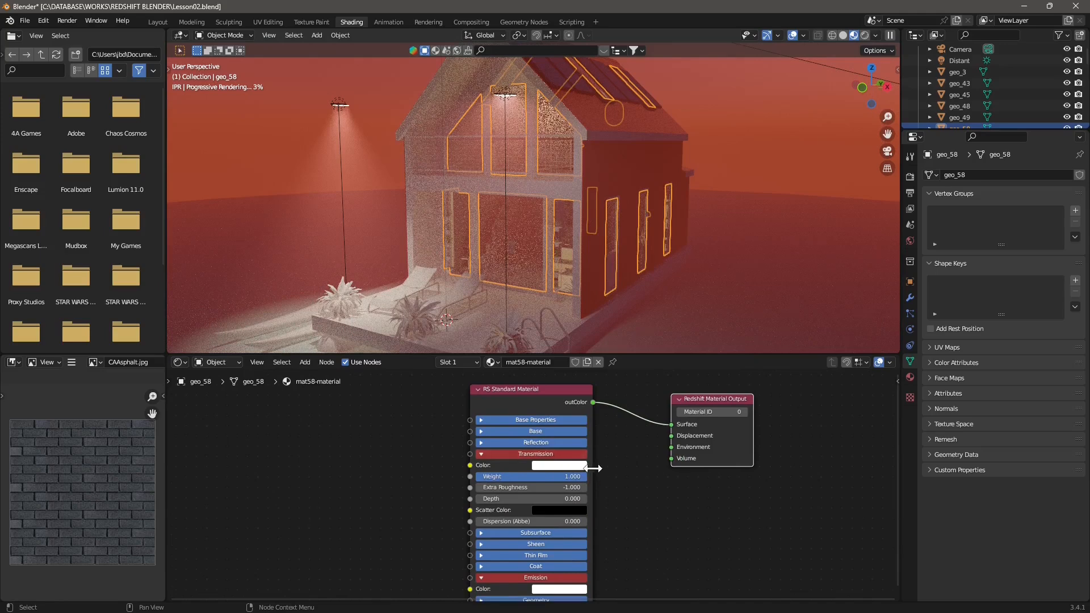
scroll(627, 505, "down", 1)
middle_click_drag(630, 508, 645, 499)
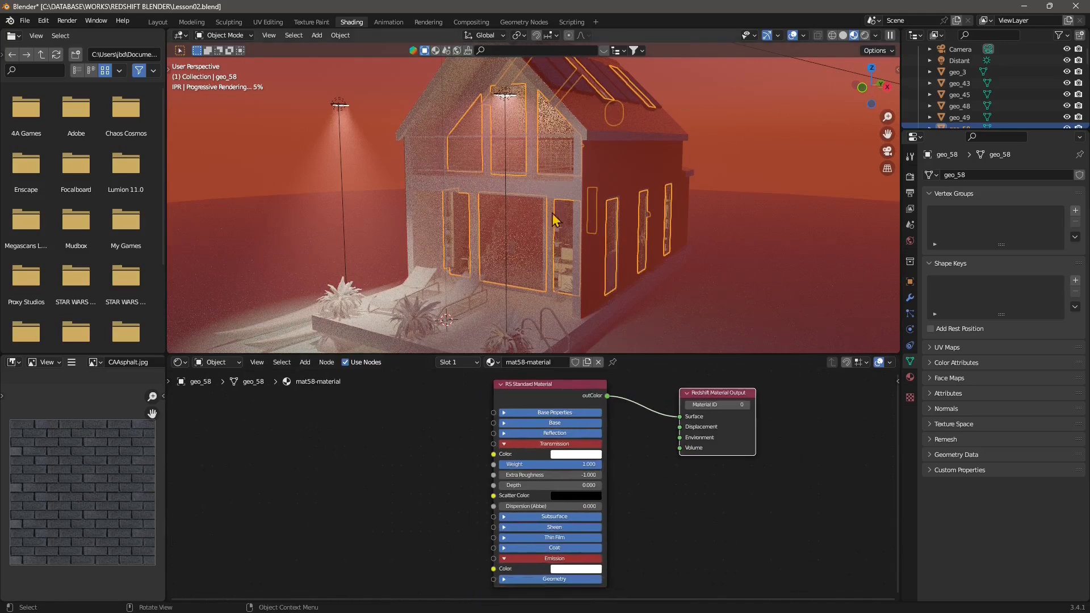
left_click(384, 177)
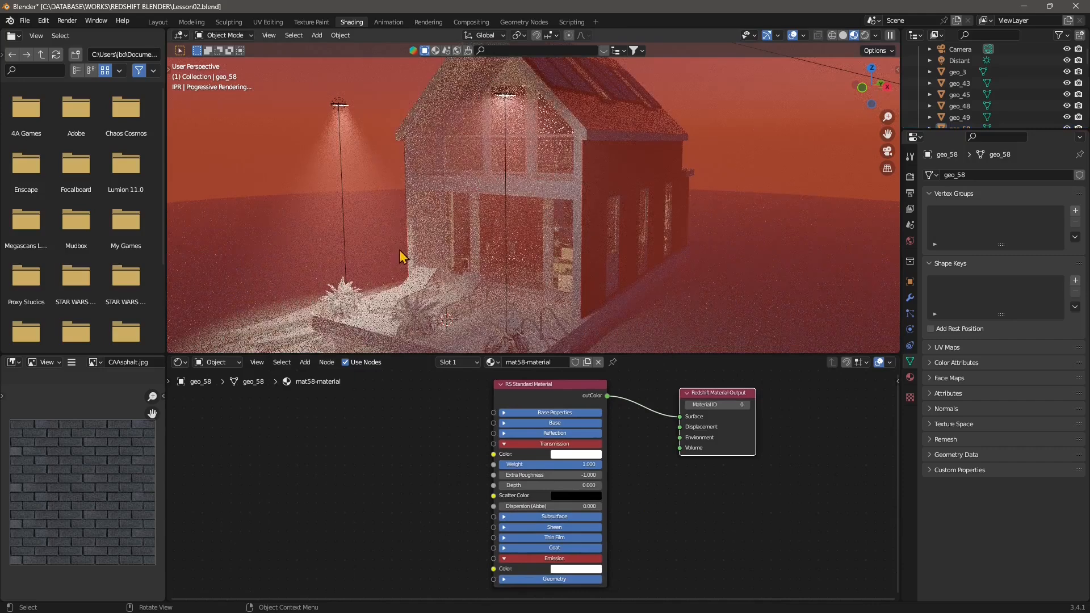
left_click(525, 283)
- Add an RS Incandescent node to the glass material and connect its outColor to the material output's Surface
left_click(305, 362)
mouse_move(331, 398)
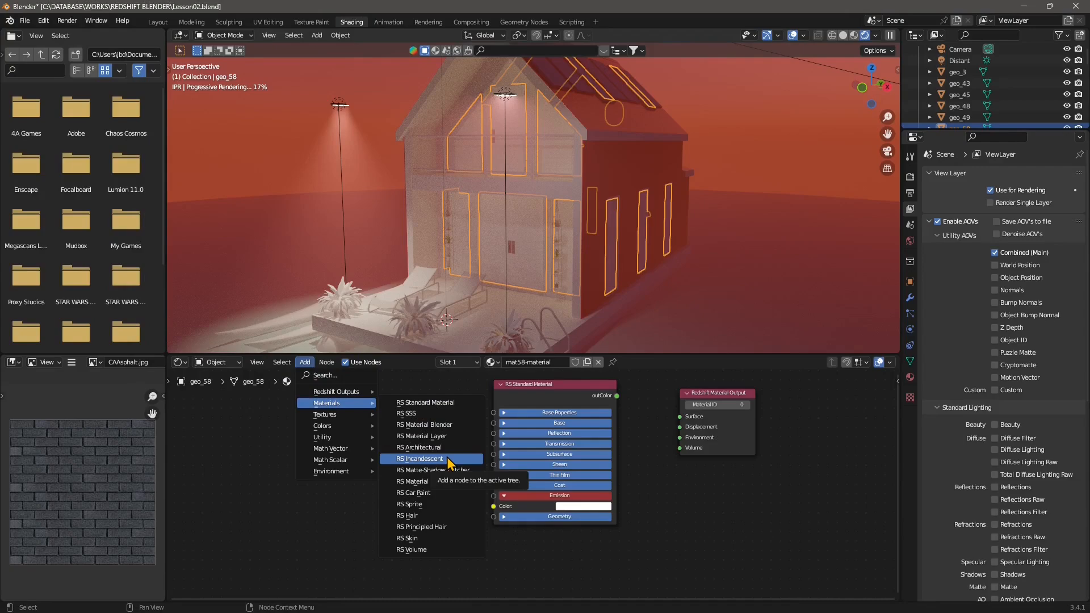
left_click(449, 460)
left_click(398, 457)
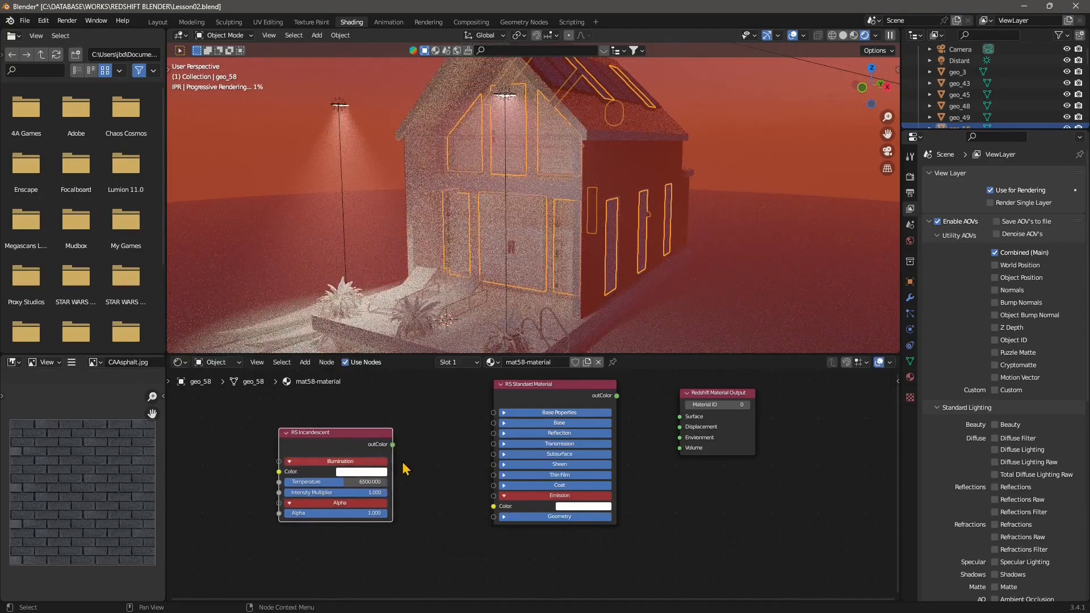
left_click_drag(392, 445, 680, 417)
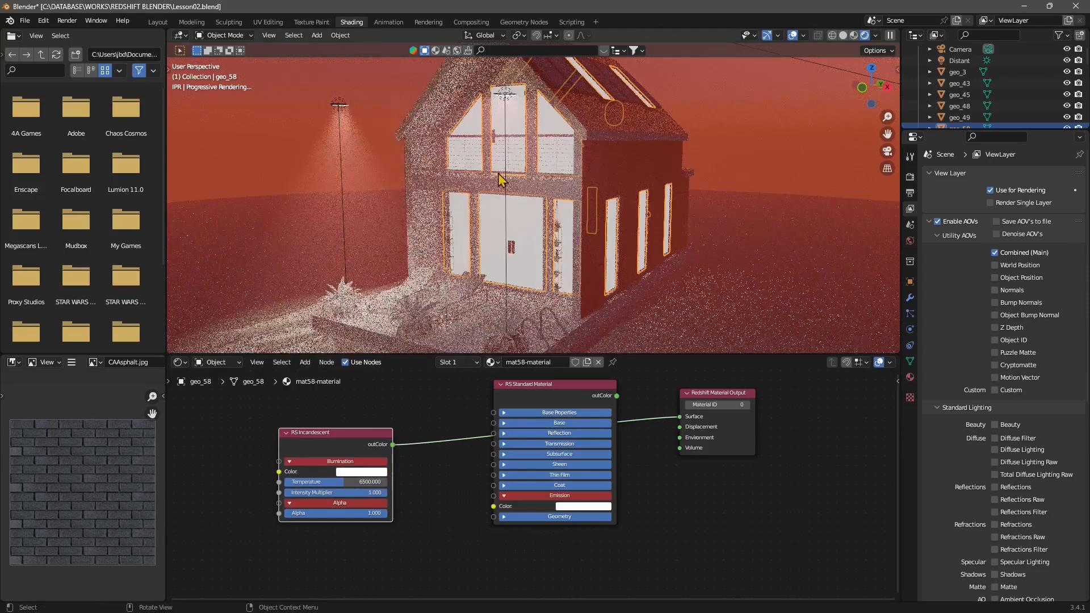
- Set the RS Incandescent node's intensity multiplier to 100 and its illumination color to red
left_click(349, 491)
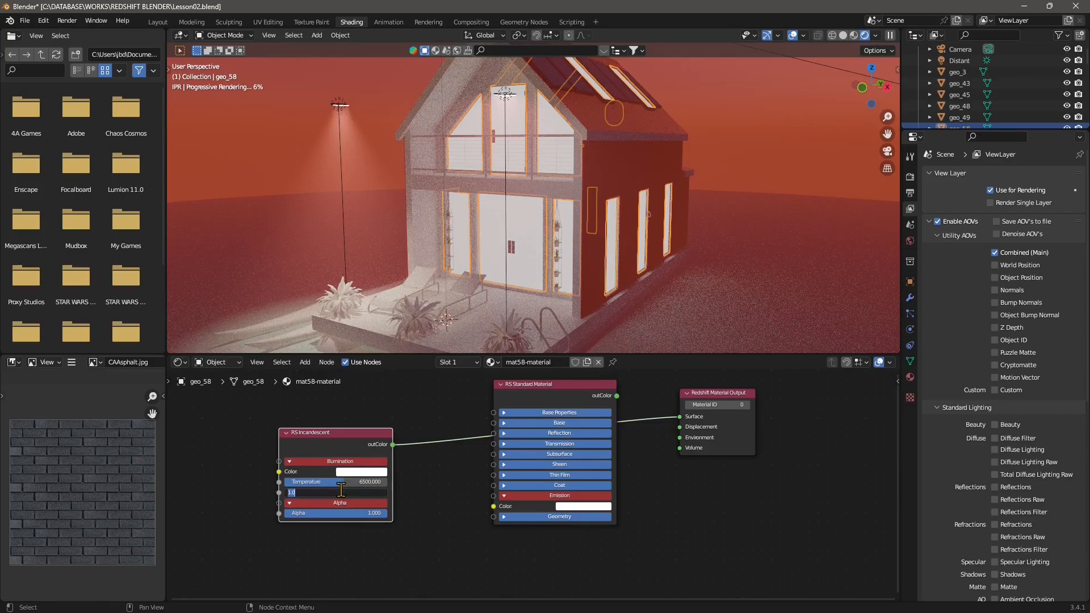
key("Return")
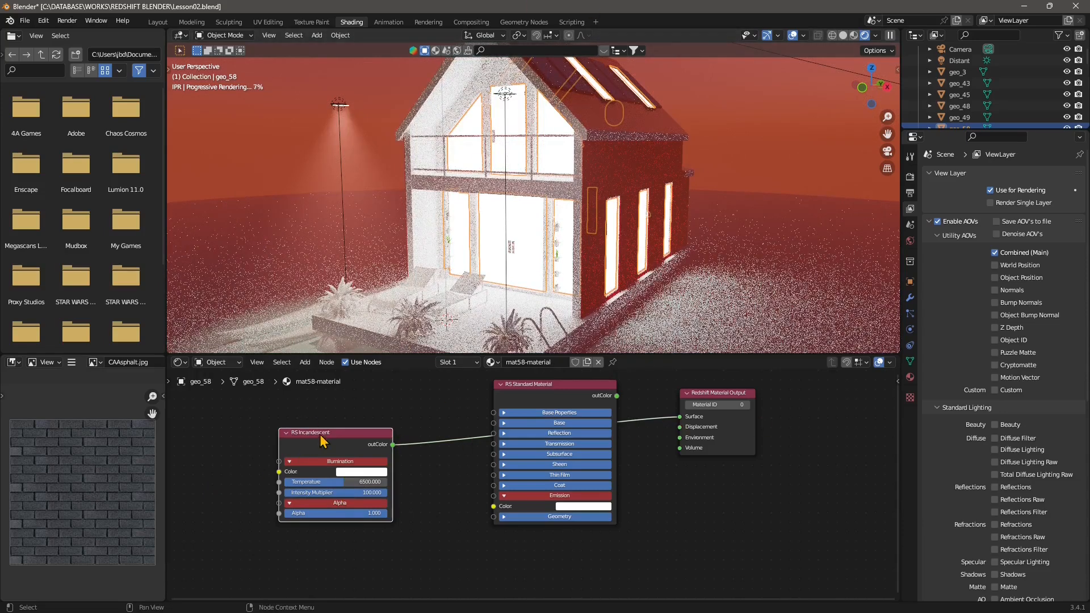
left_click_drag(323, 454, 318, 472)
left_click(361, 491)
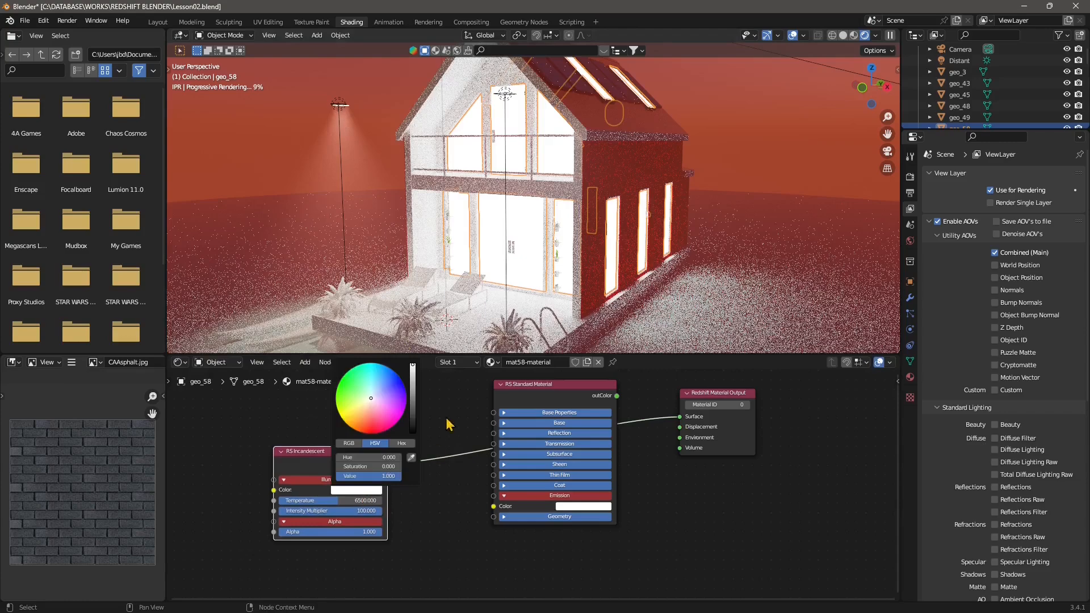
left_click(343, 490)
left_click(377, 433)
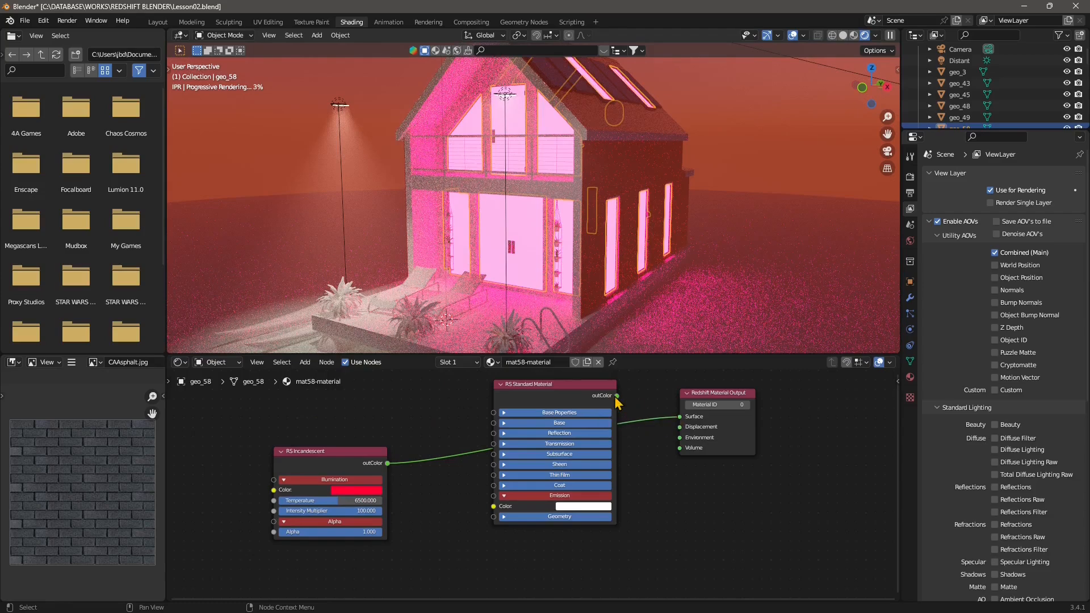
- Reconnect the RS Standard Material to the output's Surface and delete the RS Incandescent node
left_click_drag(617, 397, 680, 416)
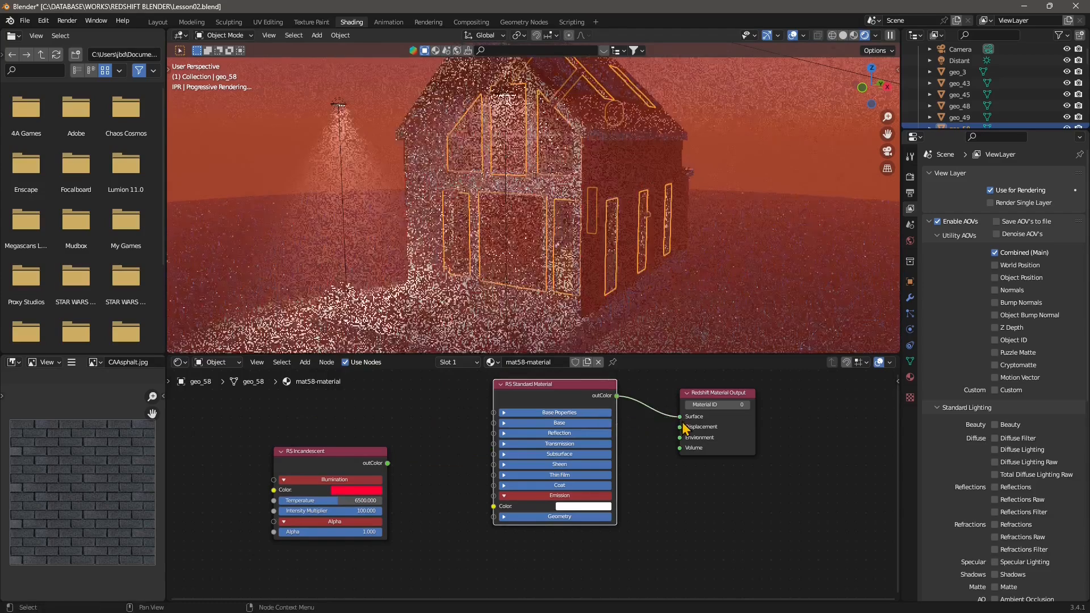
left_click(307, 454)
key("x")
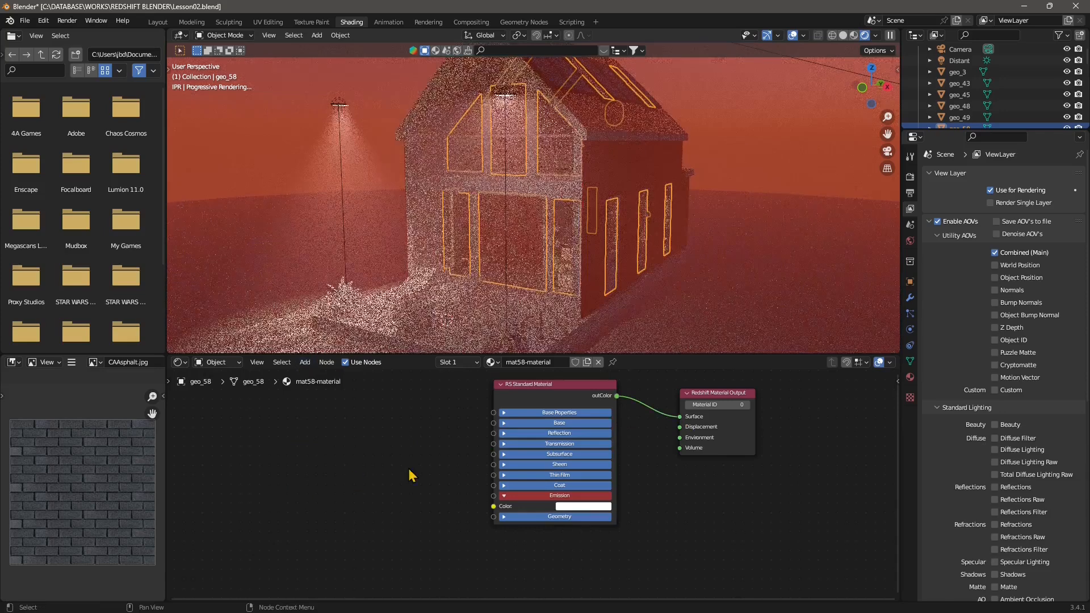
- Add an RS Architectural node, expand its illumination settings and connect its outColor to the material output's Surface
middle_click_drag(491, 476, 581, 502)
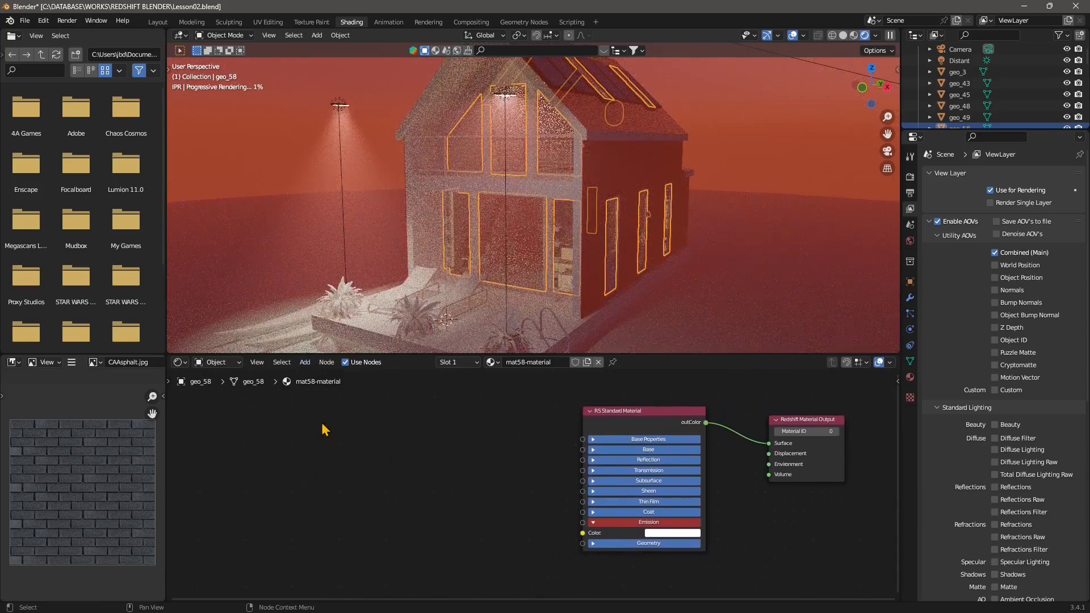
left_click(304, 364)
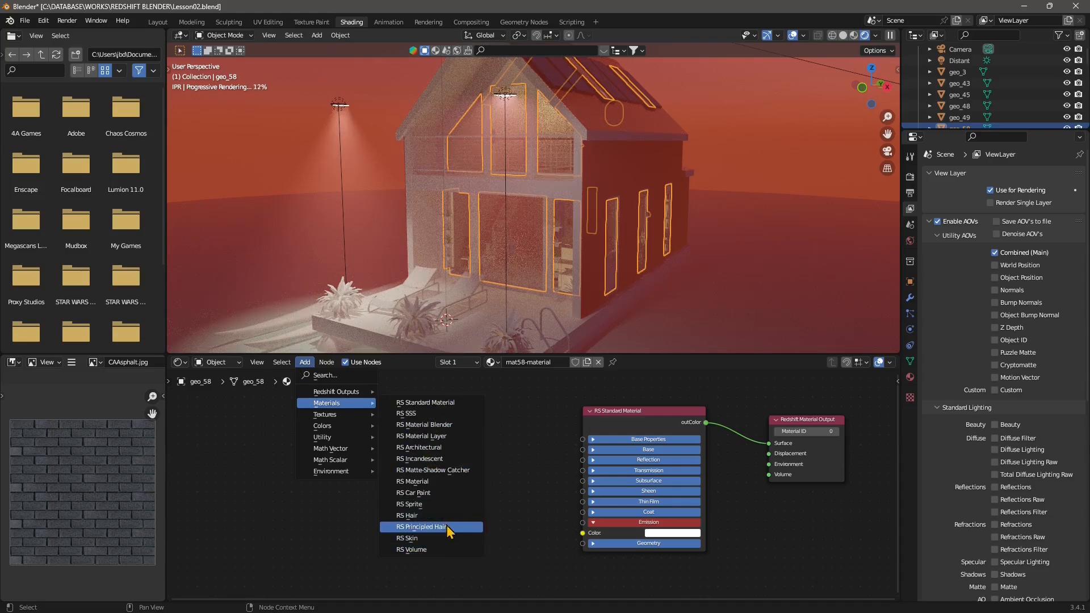
left_click(420, 447)
left_click(439, 495)
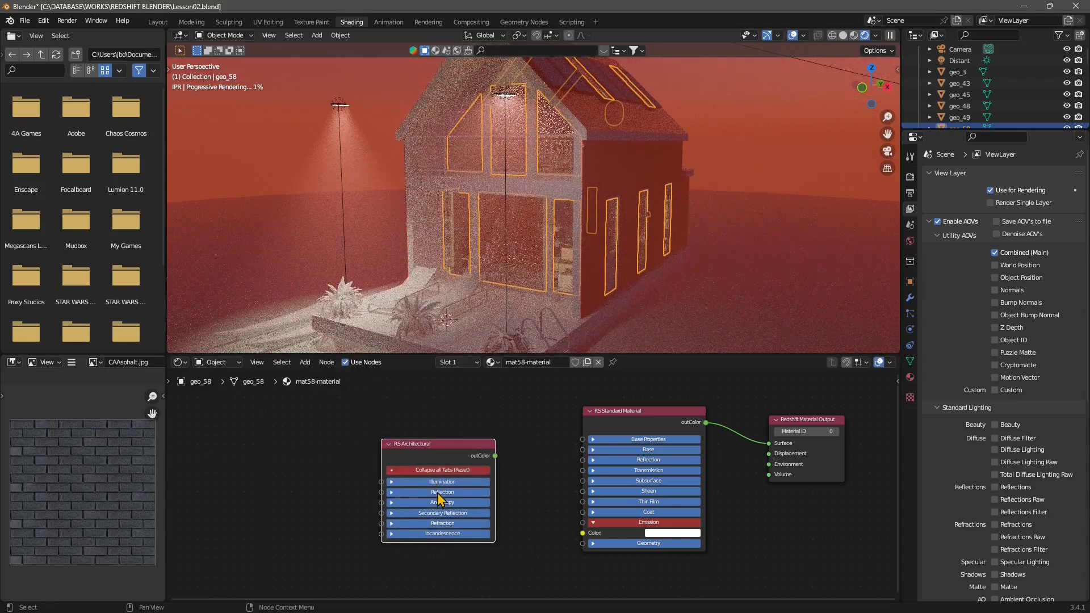
left_click(391, 482)
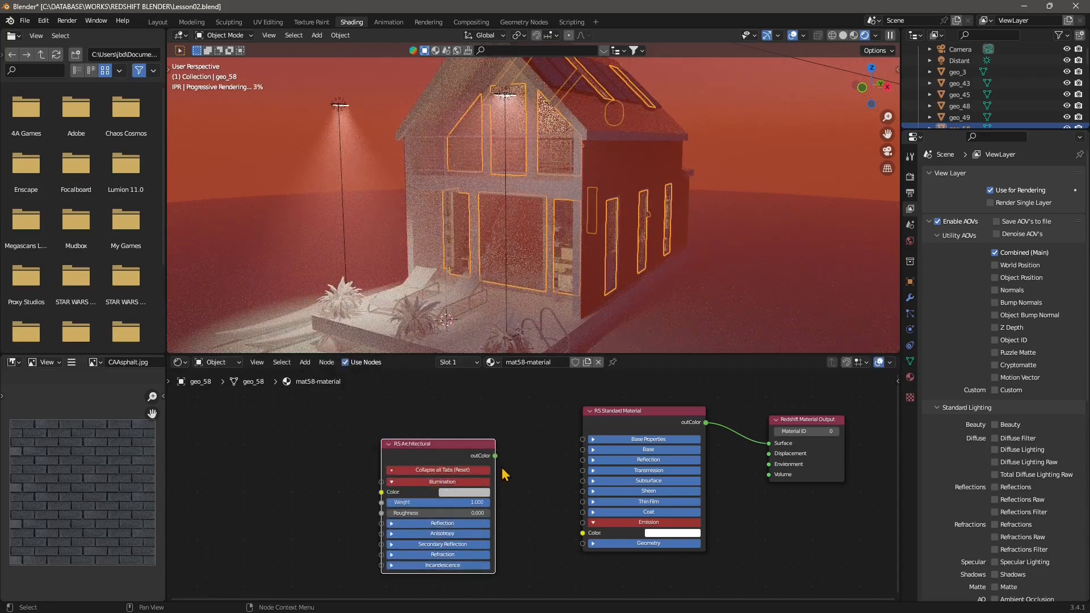
left_click_drag(495, 456, 768, 444)
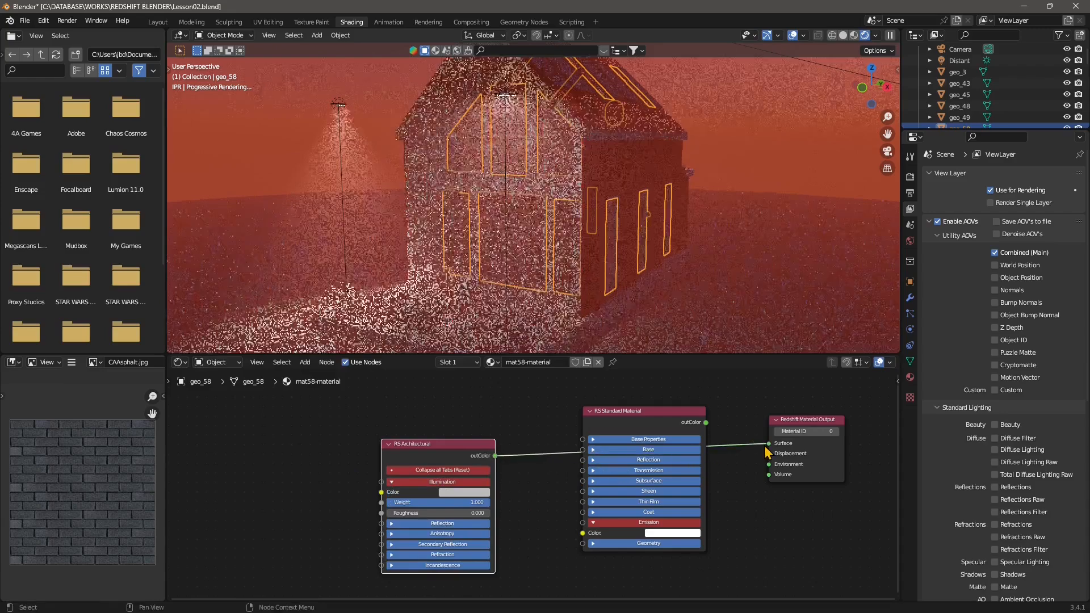
- Give the RS Architectural node a fully saturated red illumination color and a weight of 1000
left_click(455, 493)
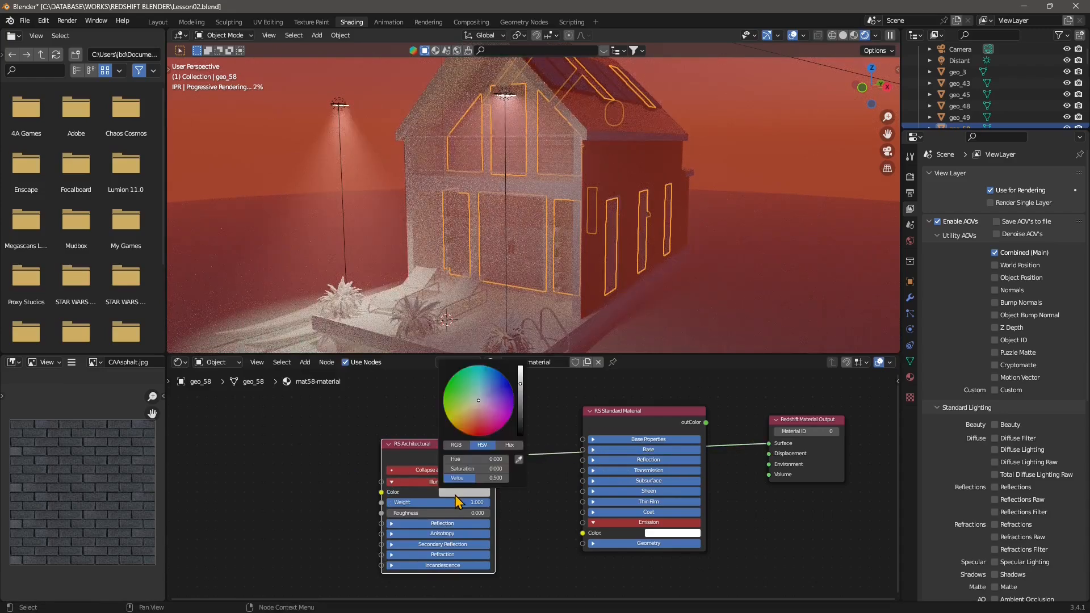
left_click(480, 435)
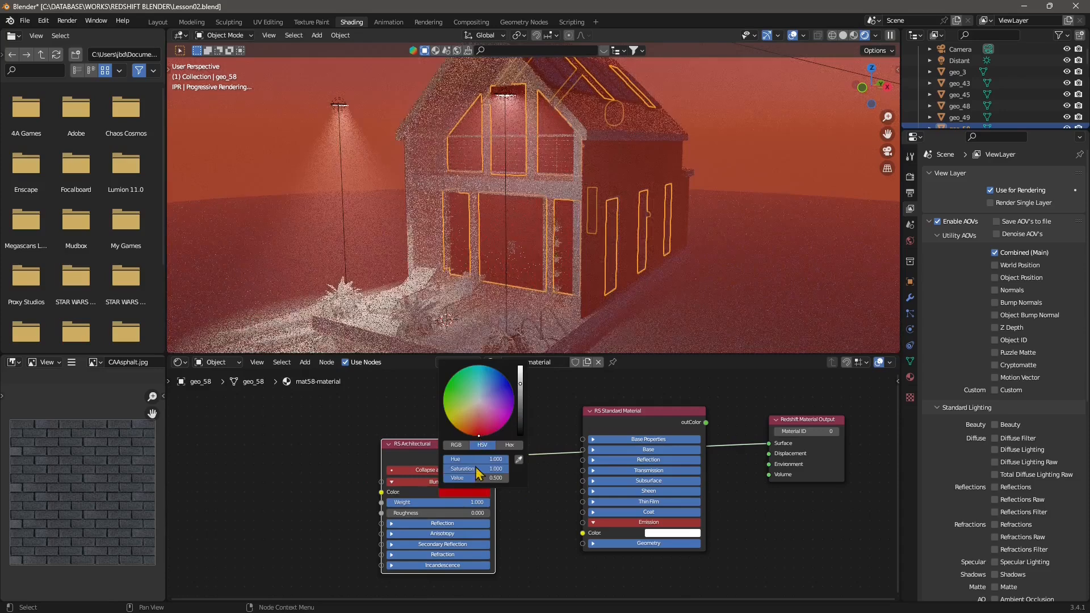
left_click(451, 502)
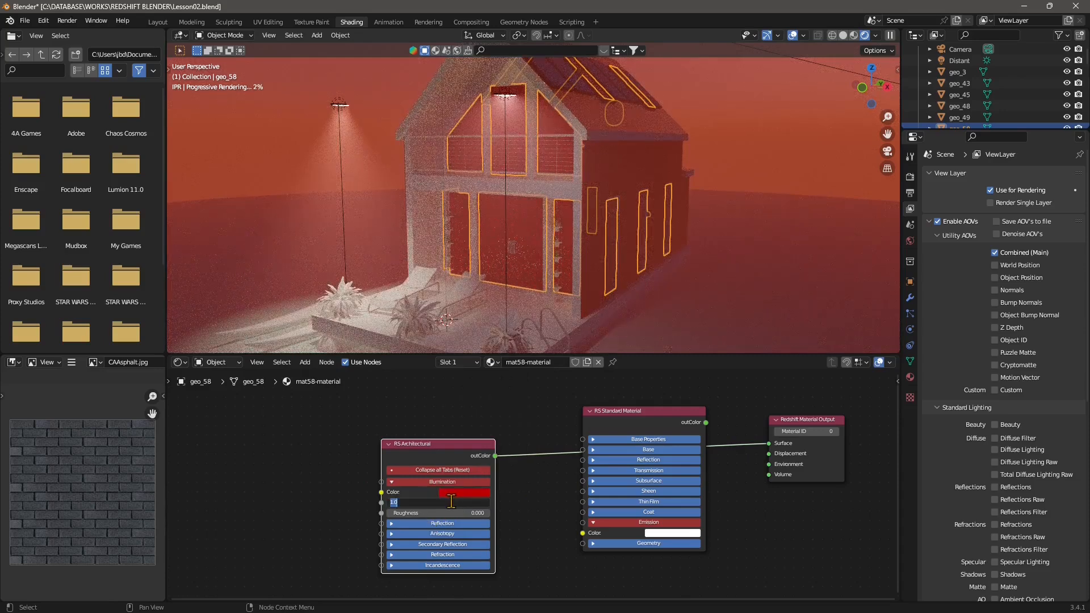
key("Return")
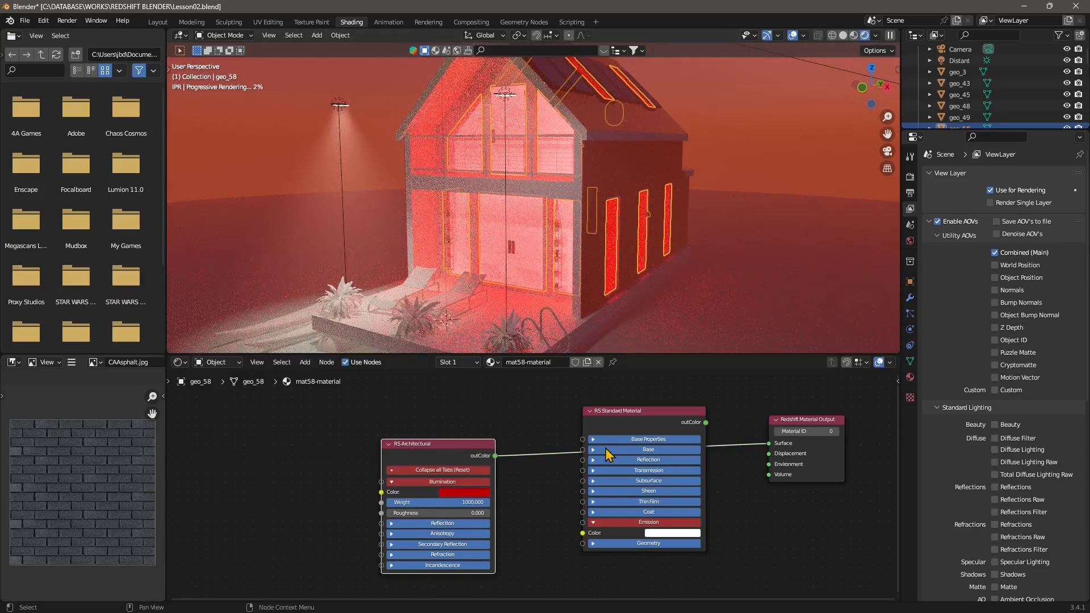
- Restore the RS Standard Material as the output's Surface shader and delete the RS Architectural node
left_click_drag(704, 423, 769, 446)
left_click(461, 447)
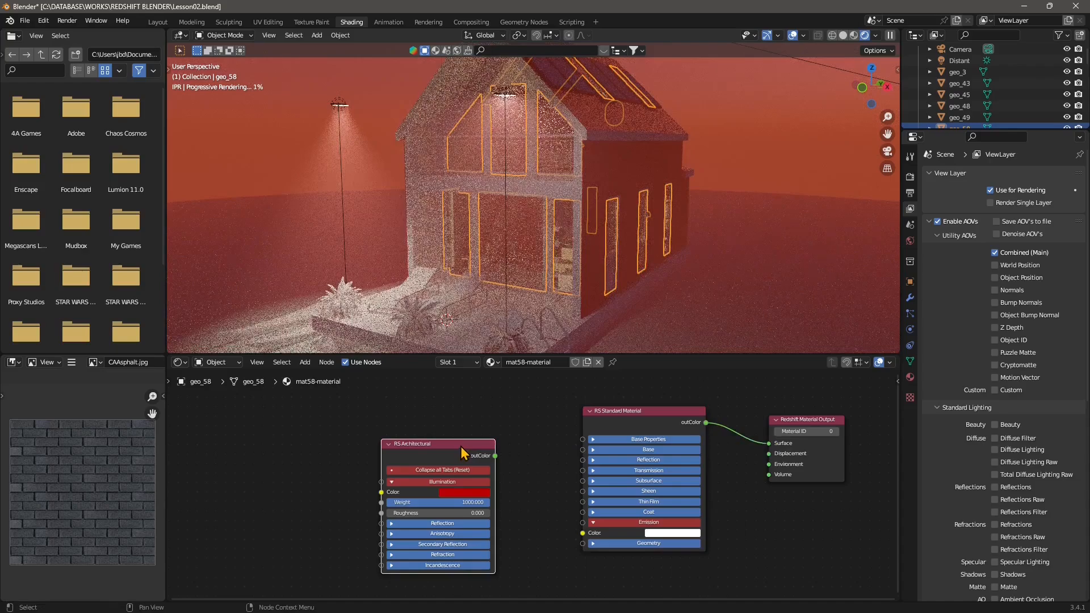
key("x")
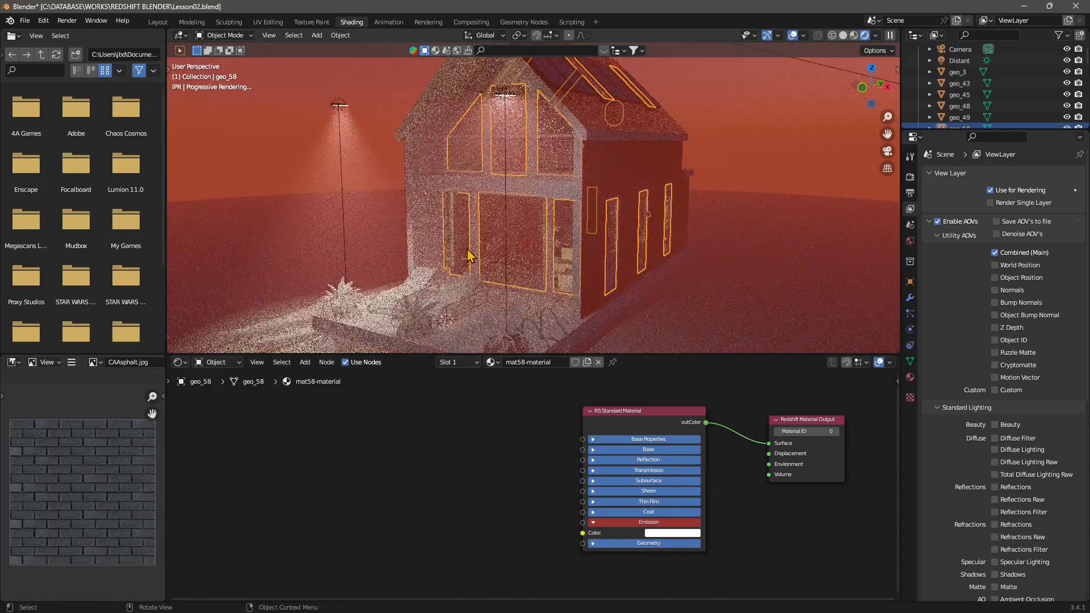
- Return to the Layout workspace with a closer view of the house
scroll(508, 293, "up", 3)
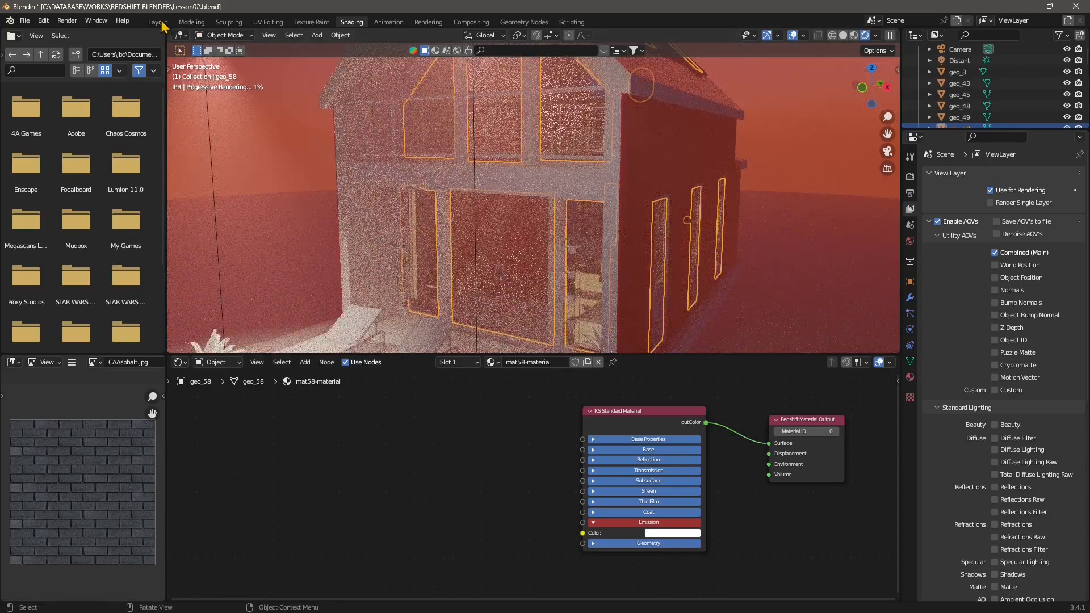
left_click(157, 22)
scroll(472, 405, "up", 3)
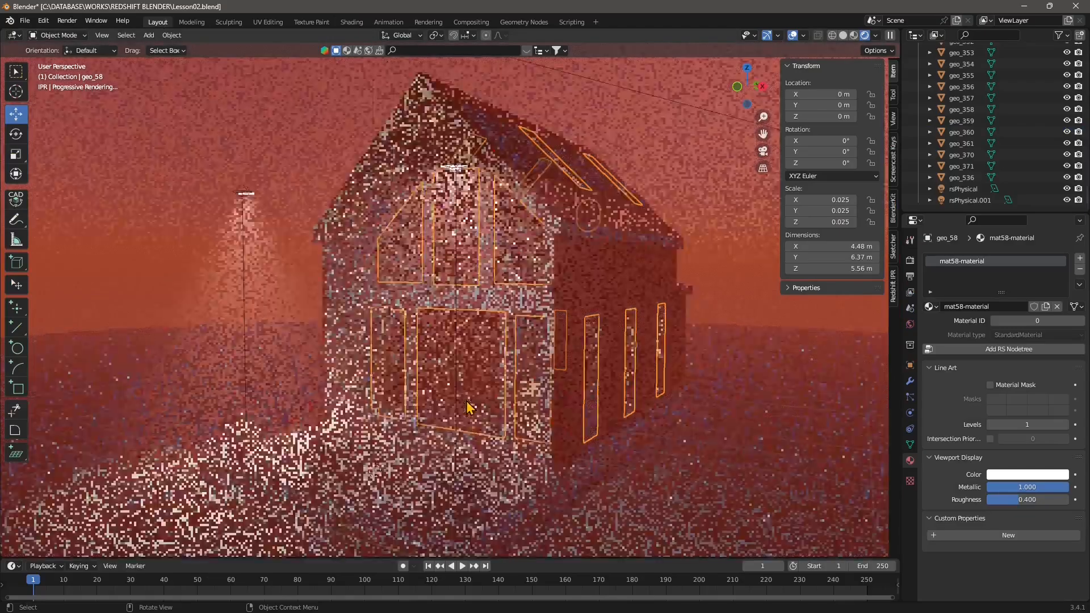
- Bring the view inside the house and use wireframe shading to find the kitchen area
scroll(476, 414, "up", 4)
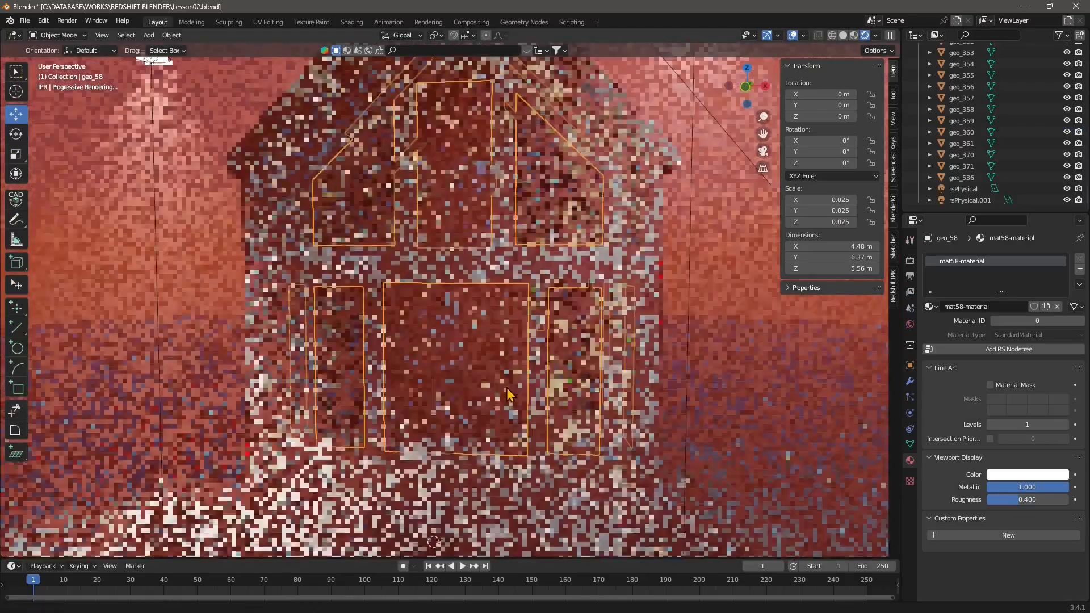
scroll(506, 394, "up", 5)
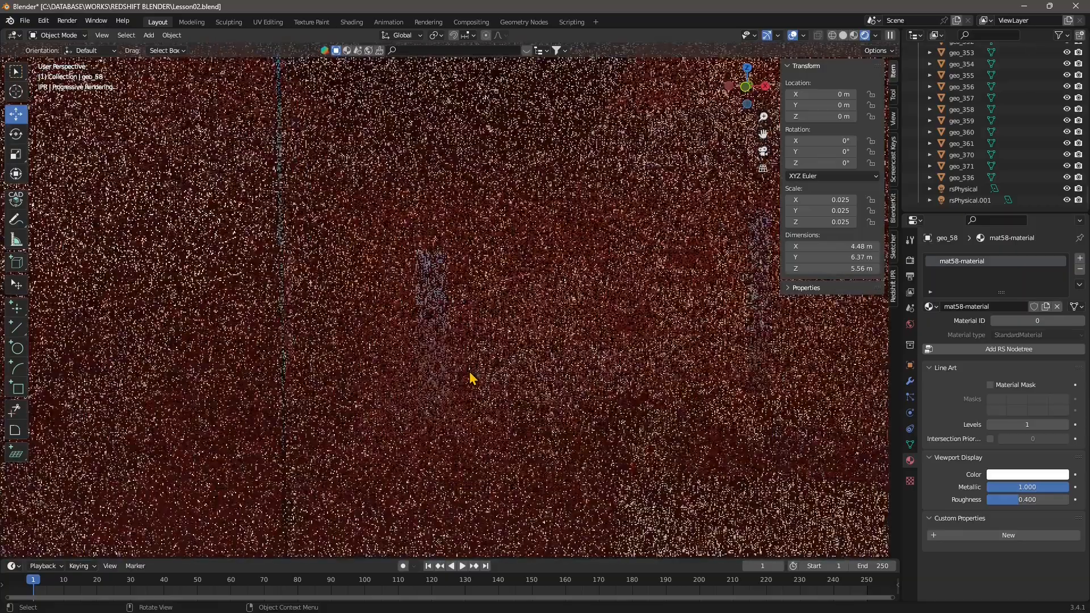
scroll(470, 378, "up", 1)
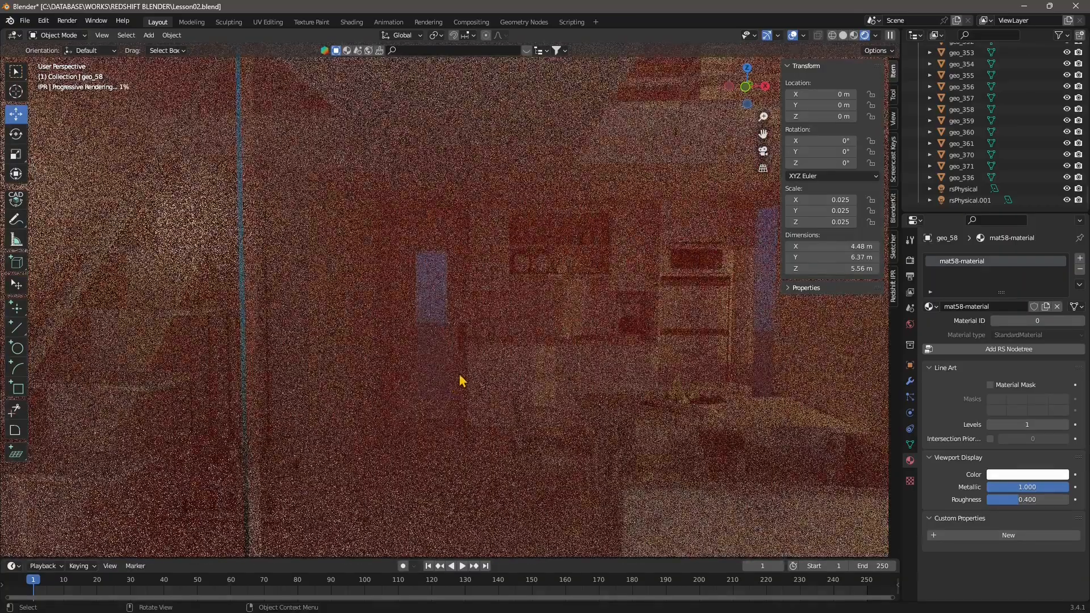
middle_click_drag(570, 399, 527, 373)
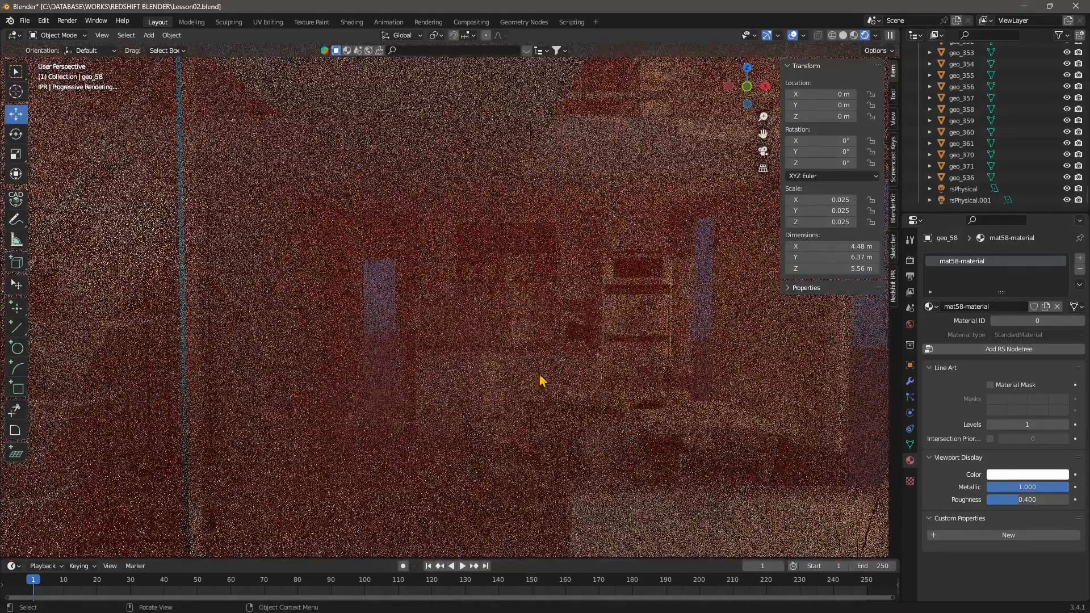
left_click(919, 143)
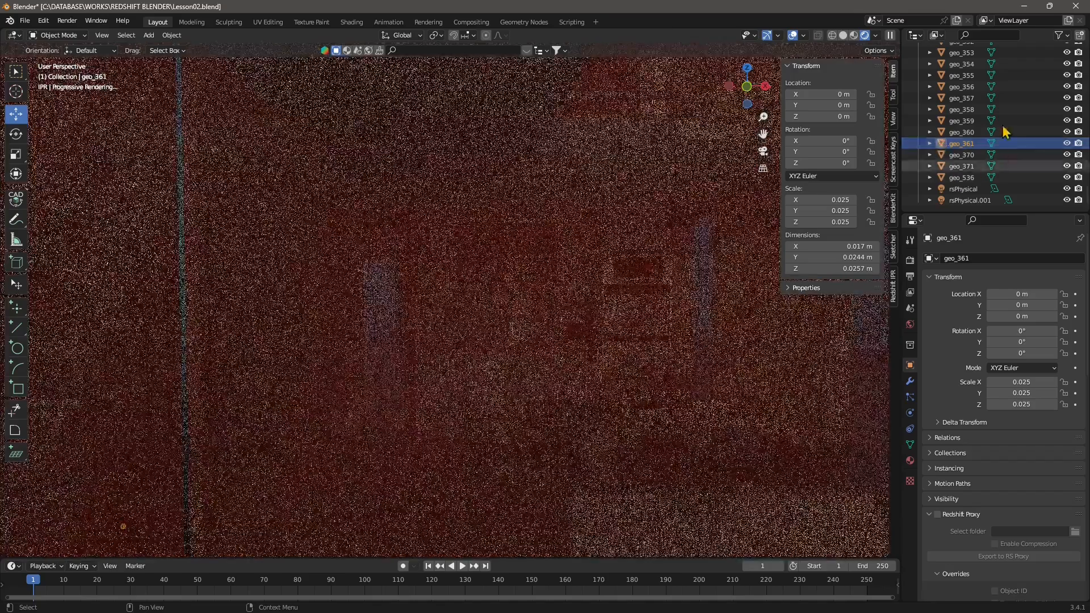
left_click(960, 109)
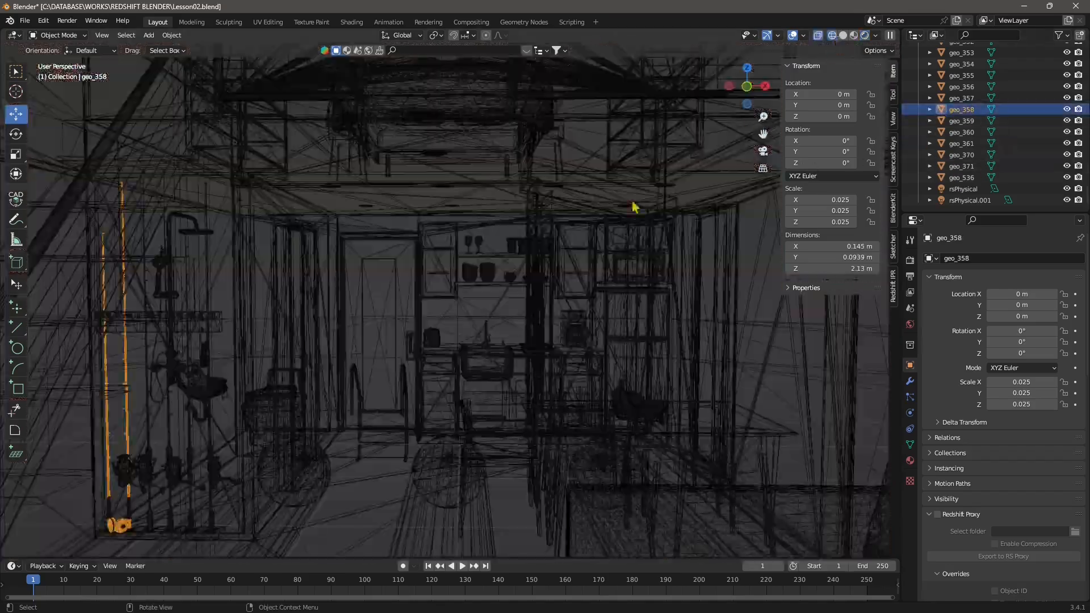
left_click(490, 307)
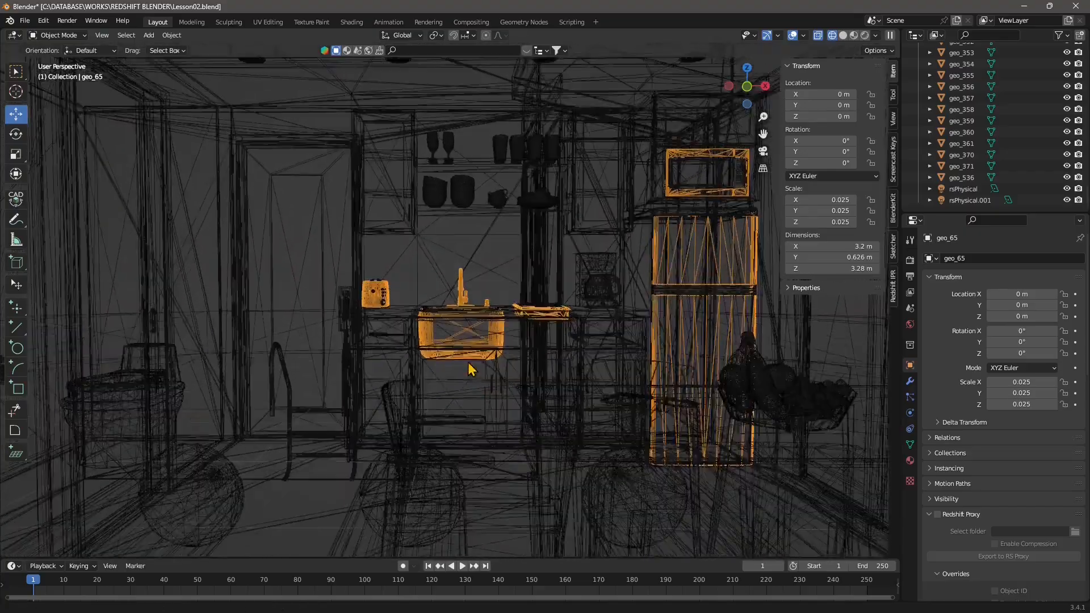
mouse_move(399, 379)
middle_mouse_down()
mouse_move(414, 377)
mouse_move(415, 395)
middle_mouse_up()
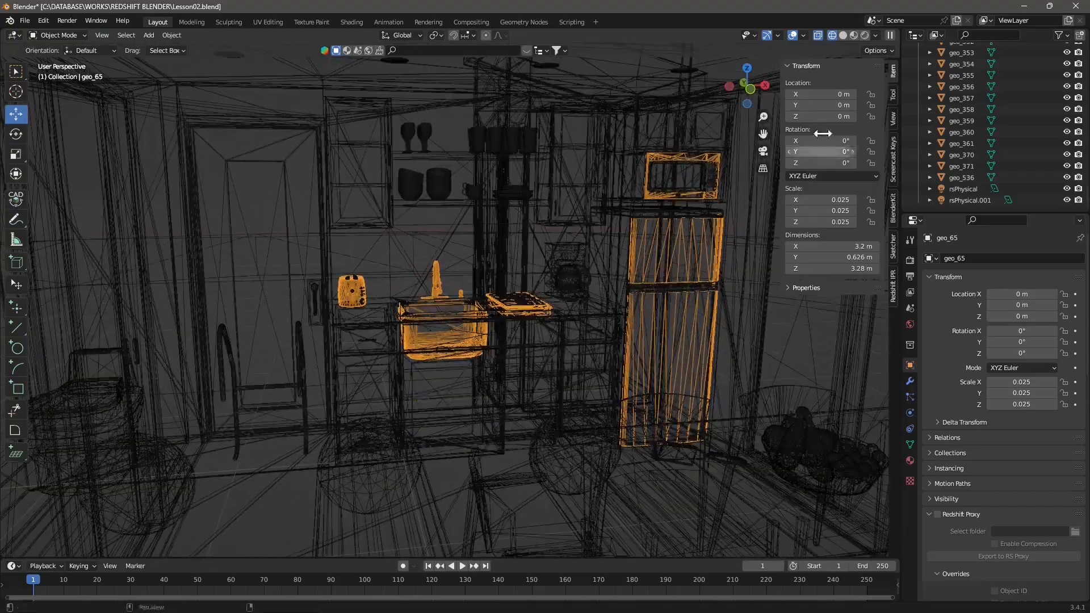
- Restore the Redshift preview and frame the kitchen, dining table and side windows
left_click(858, 36)
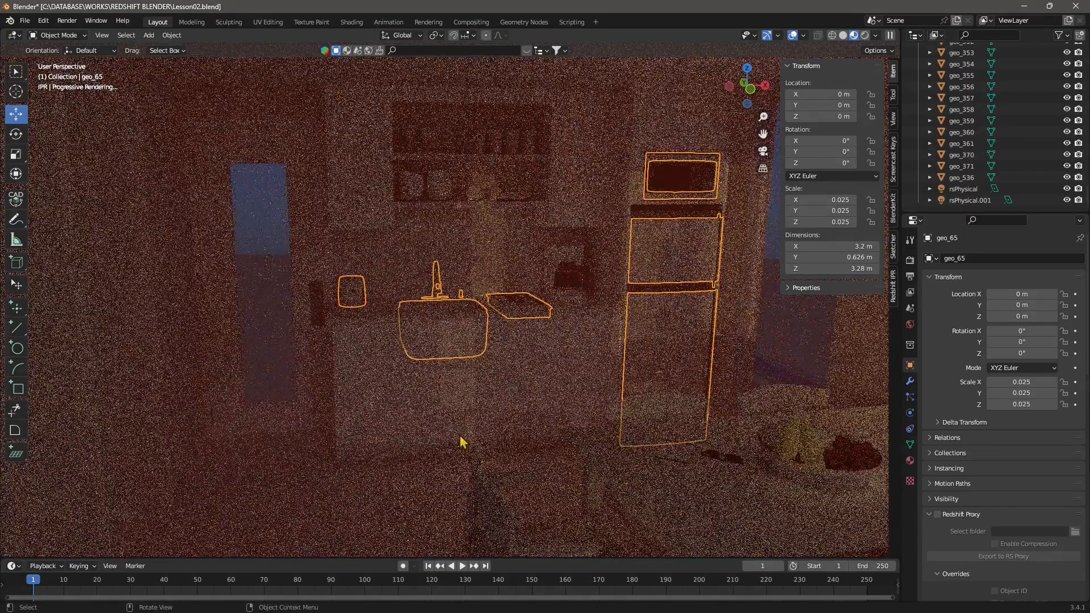
middle_click_drag(463, 442, 441, 434)
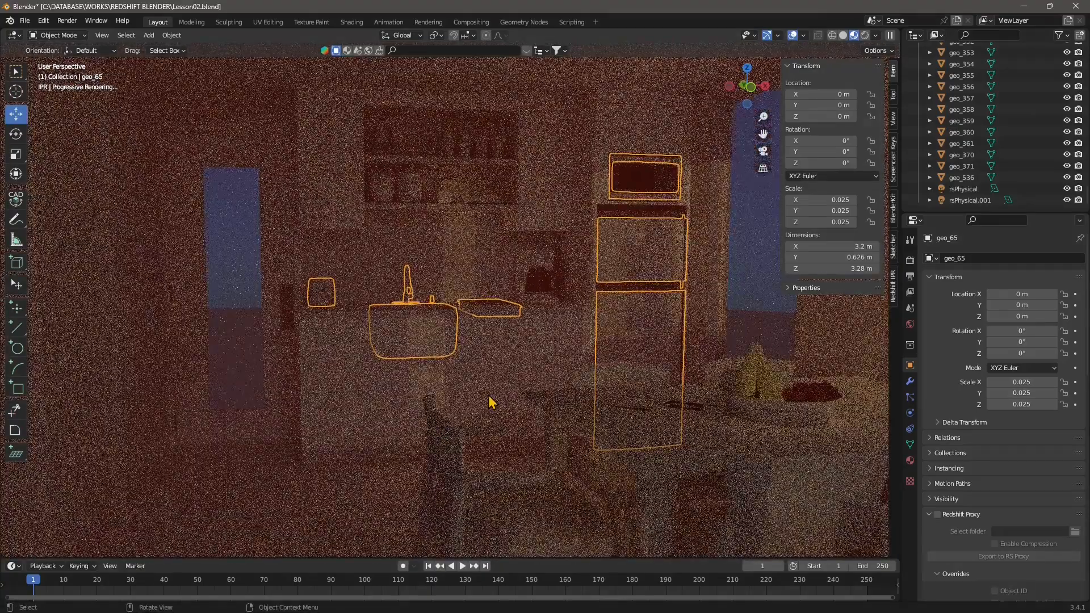
middle_click_drag(474, 397, 413, 397, "shift")
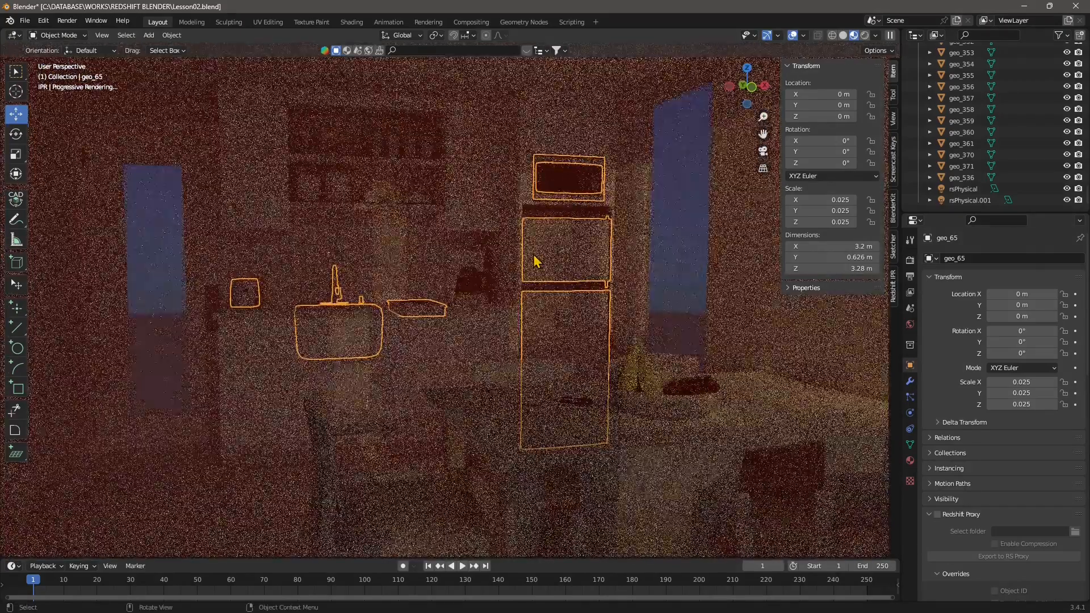
scroll(986, 181, "up", 2)
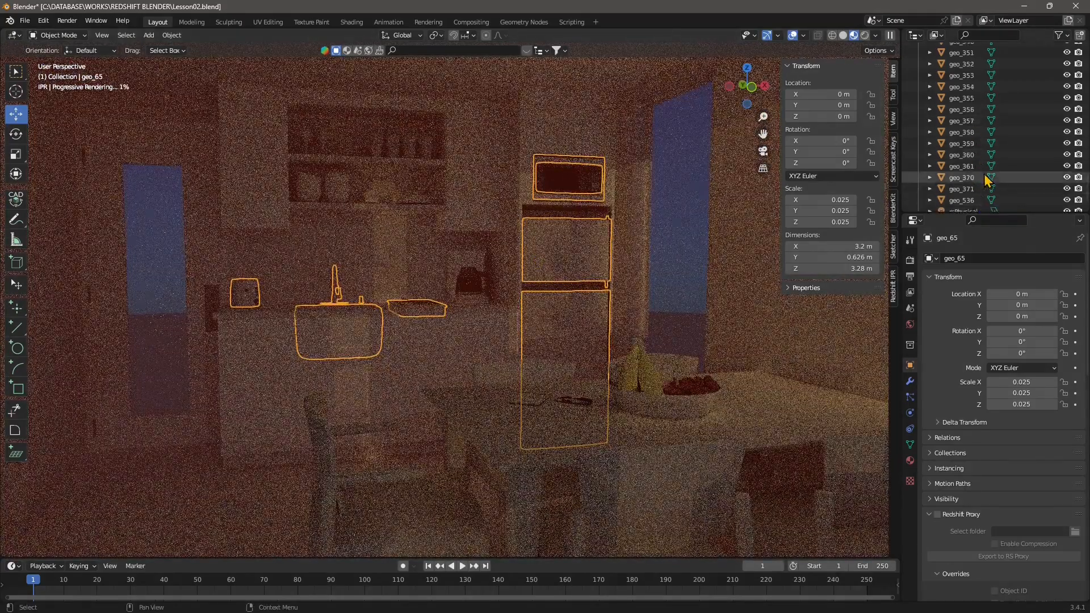
scroll(977, 200, "down", 4)
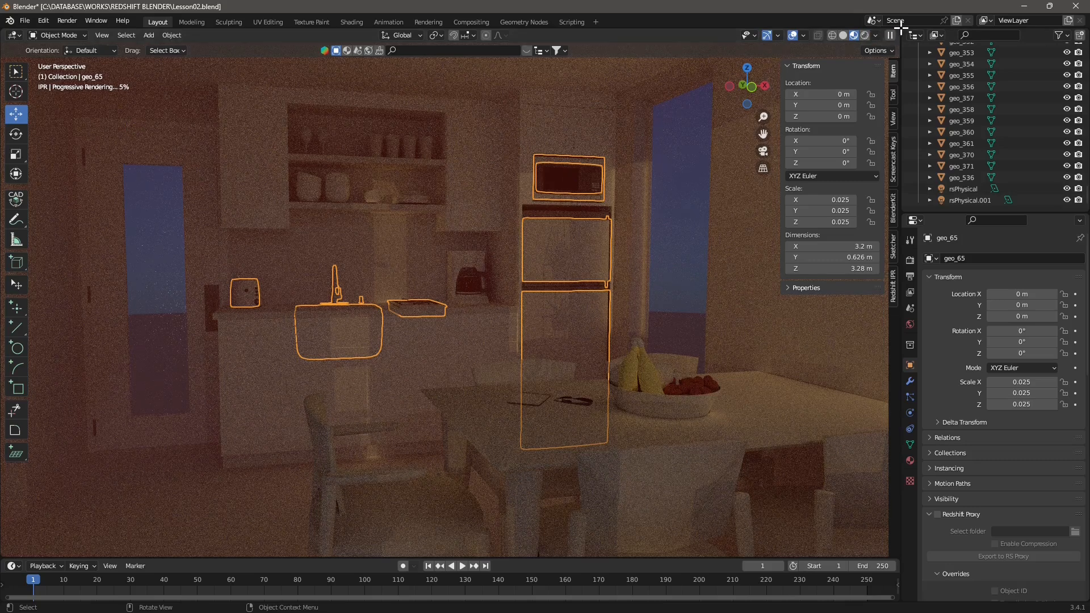
- Split the 3D view into three viewports, two in wireframe and one kept as the Redshift preview of the kitchen
left_click_drag(889, 37, 504, 117)
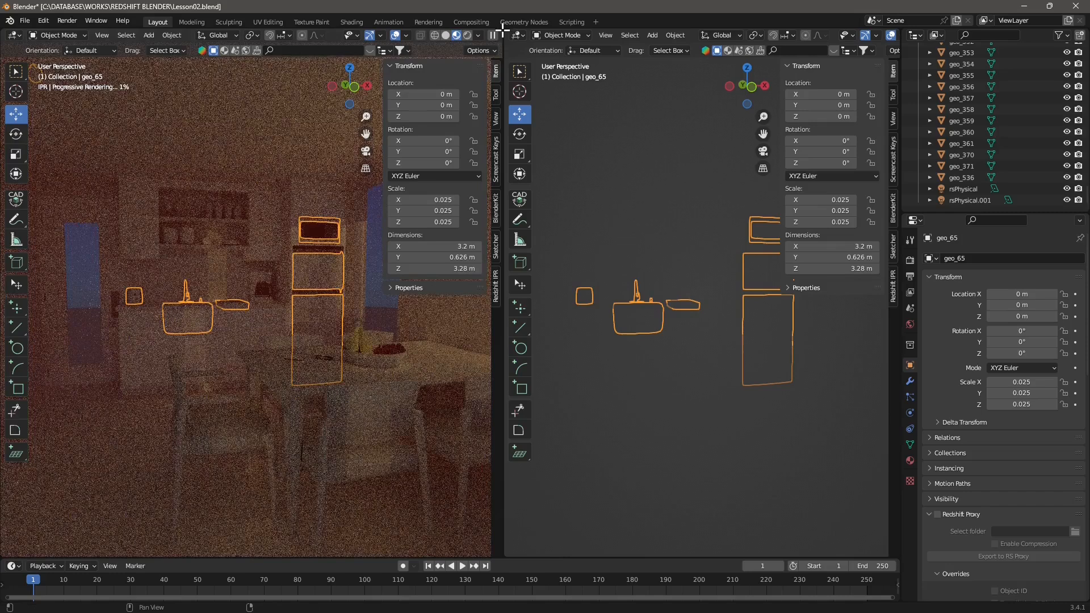
left_click_drag(502, 29, 375, 287)
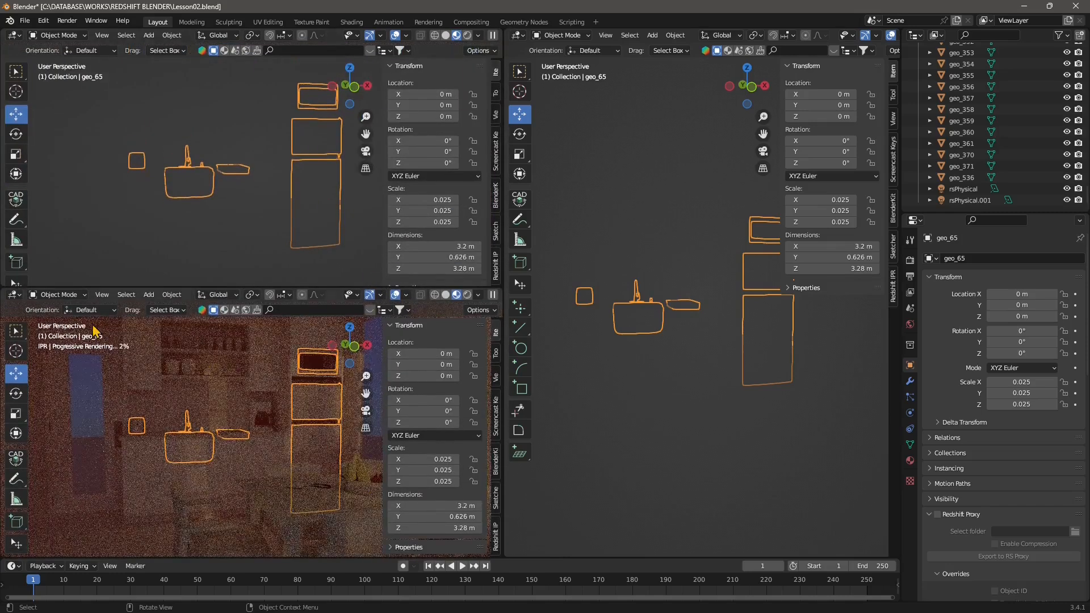
left_click(446, 295)
left_click(435, 295)
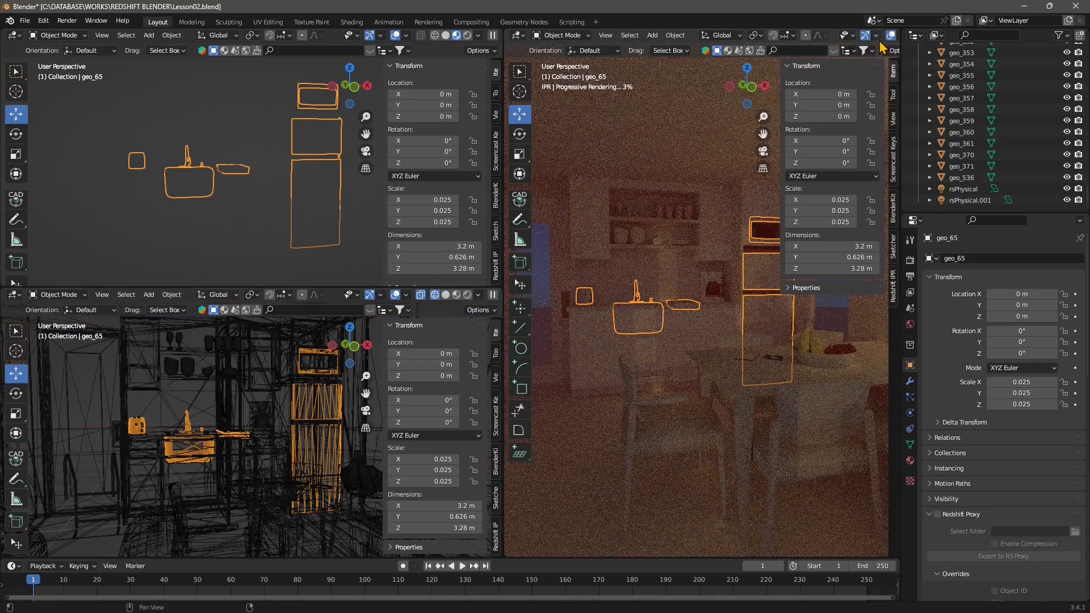
scroll(863, 35, "down", 3)
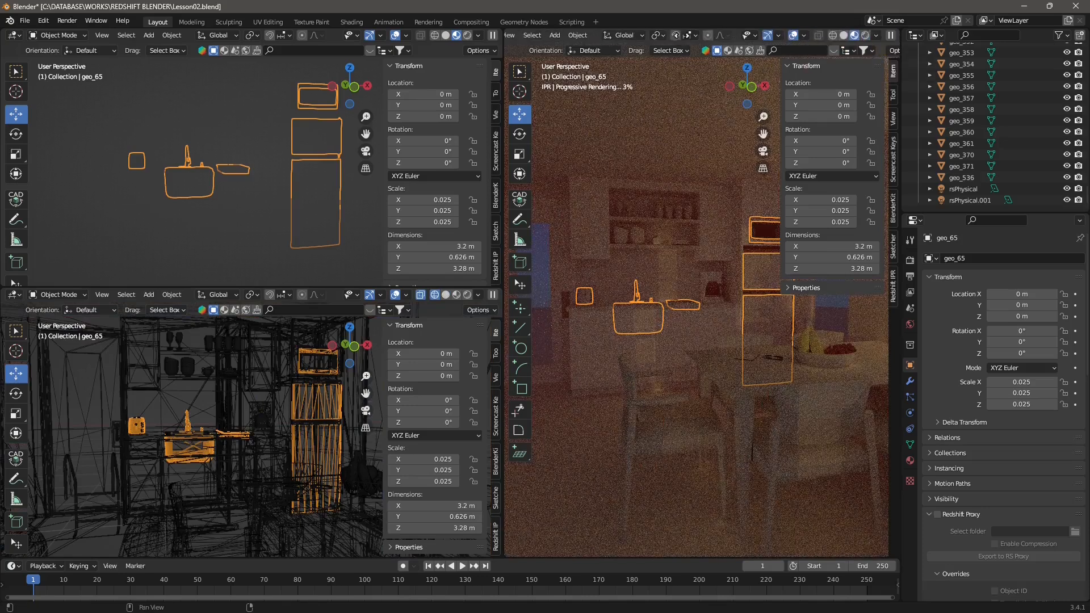
left_click(831, 37)
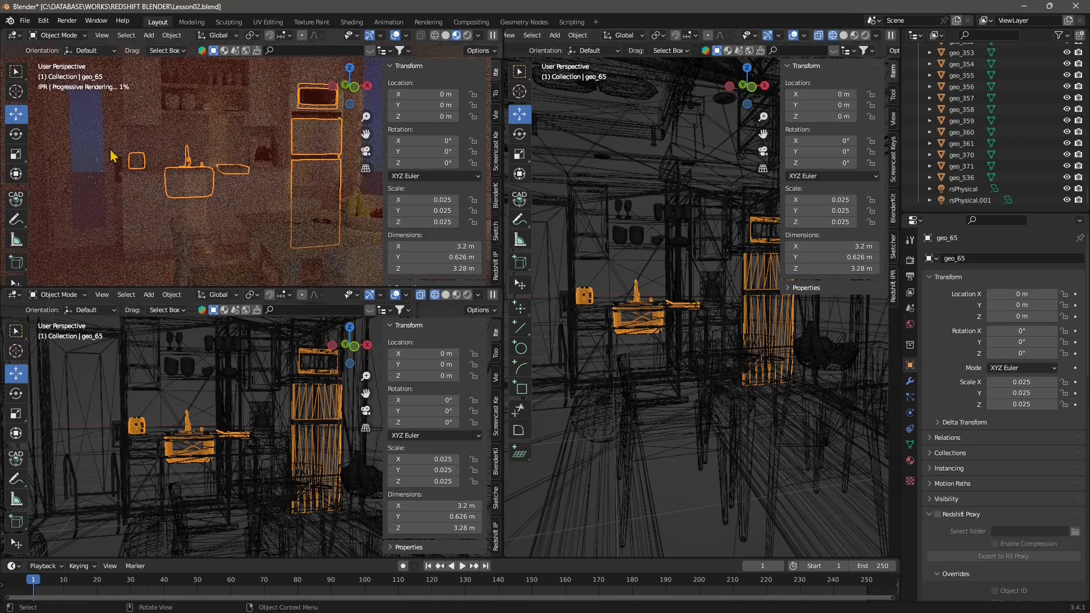
- Show the whole house in a wireframe viewport, deselect everything and add an RS Portal Light
left_click(177, 190)
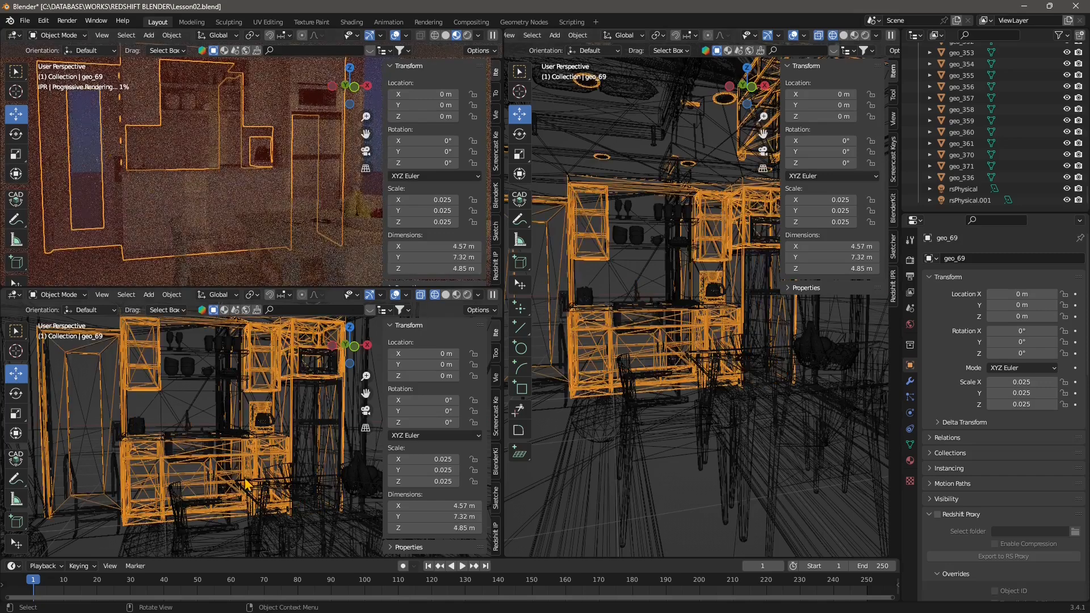
middle_click_drag(245, 484, 702, 425)
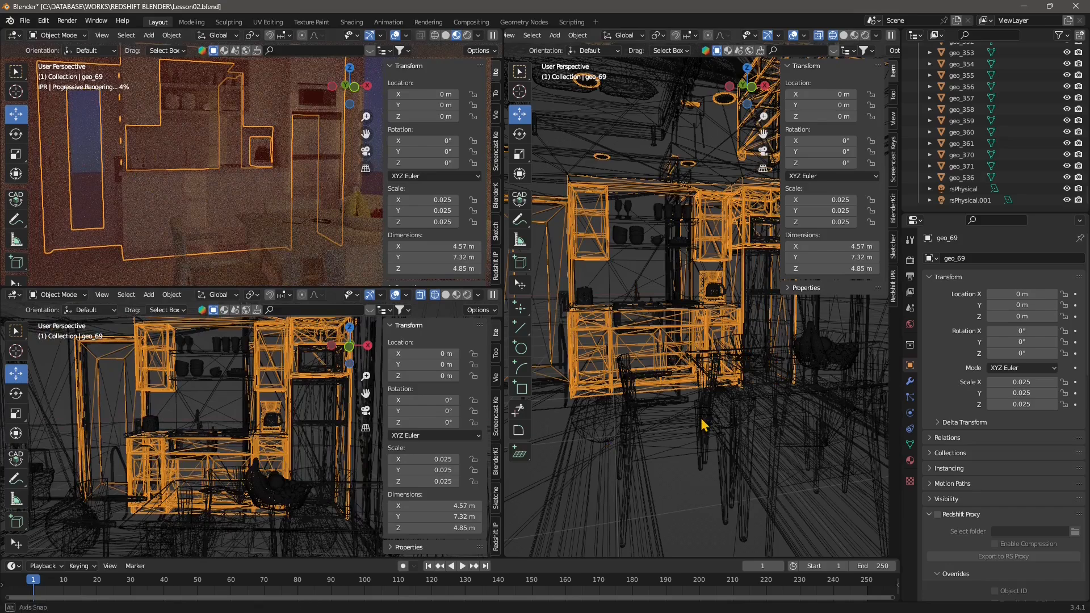
middle_click_drag(234, 459, 245, 431)
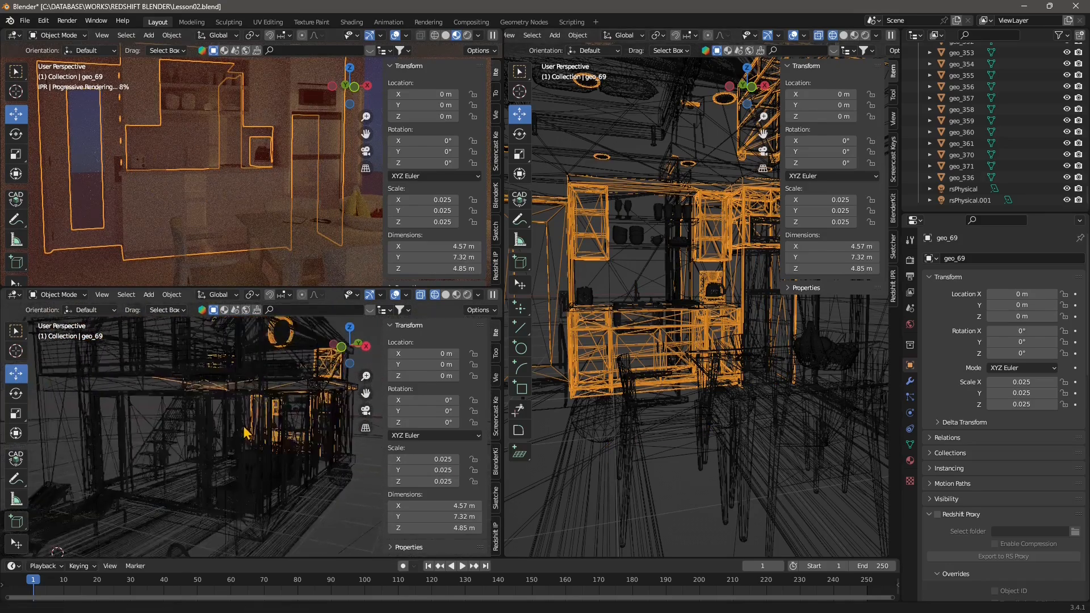
scroll(245, 427, "down", 4)
key("alt+a")
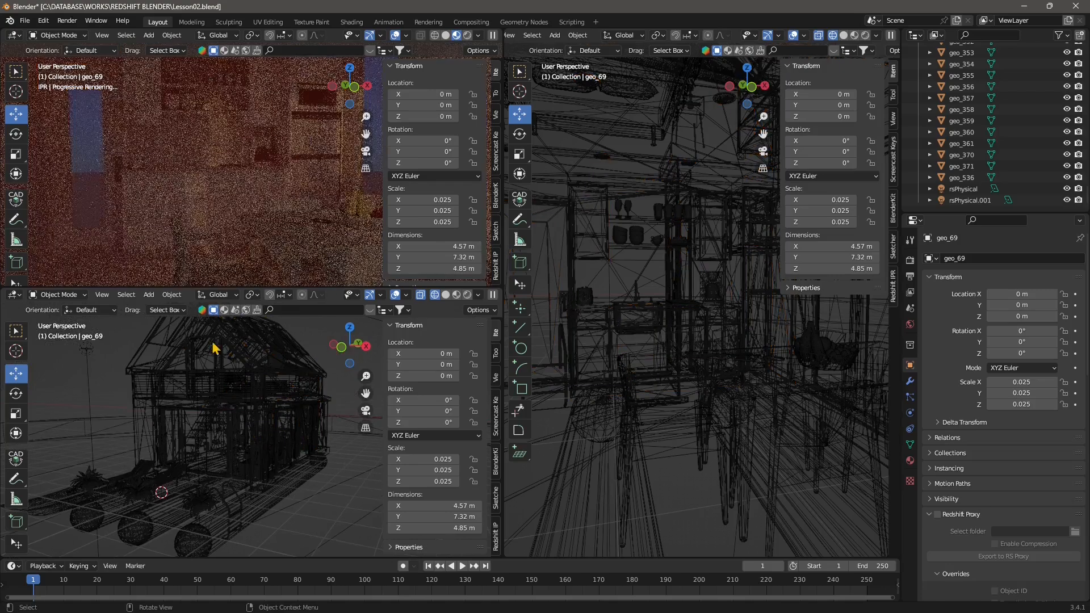
left_click(149, 295)
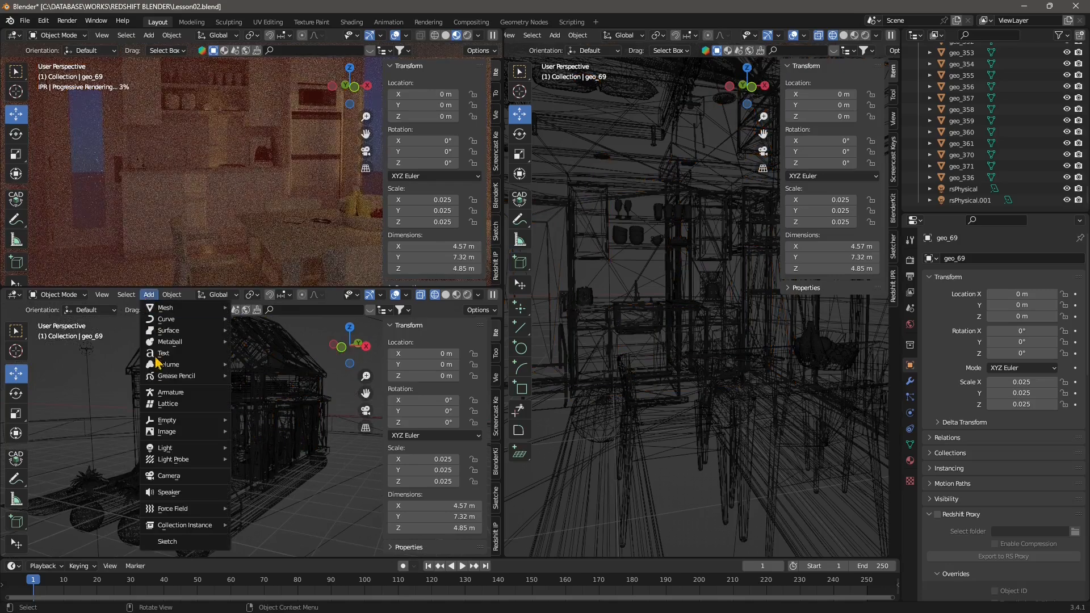
mouse_move(172, 455)
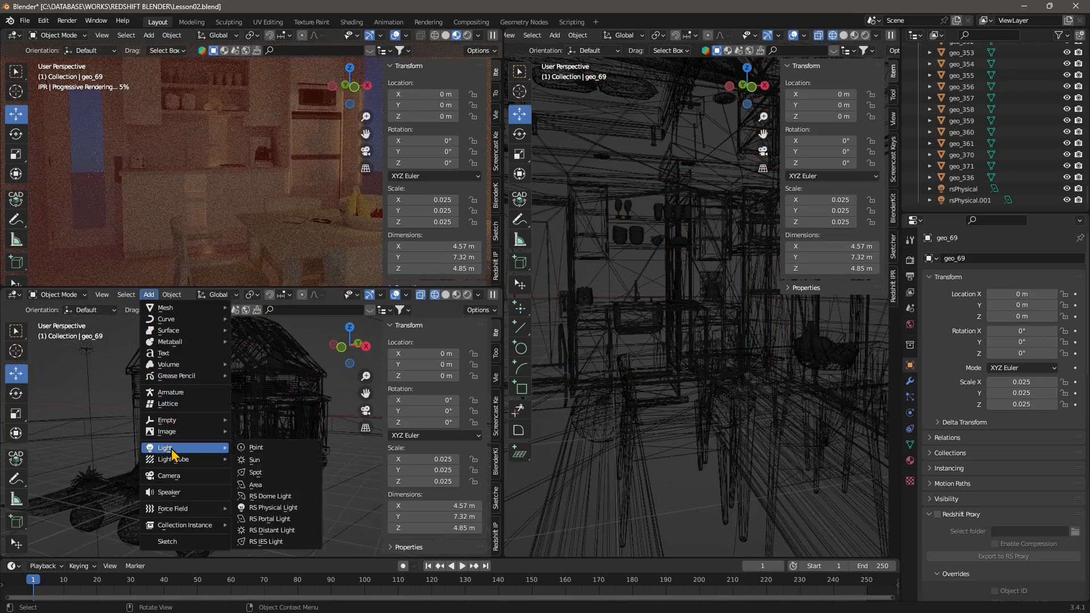
left_click(278, 520)
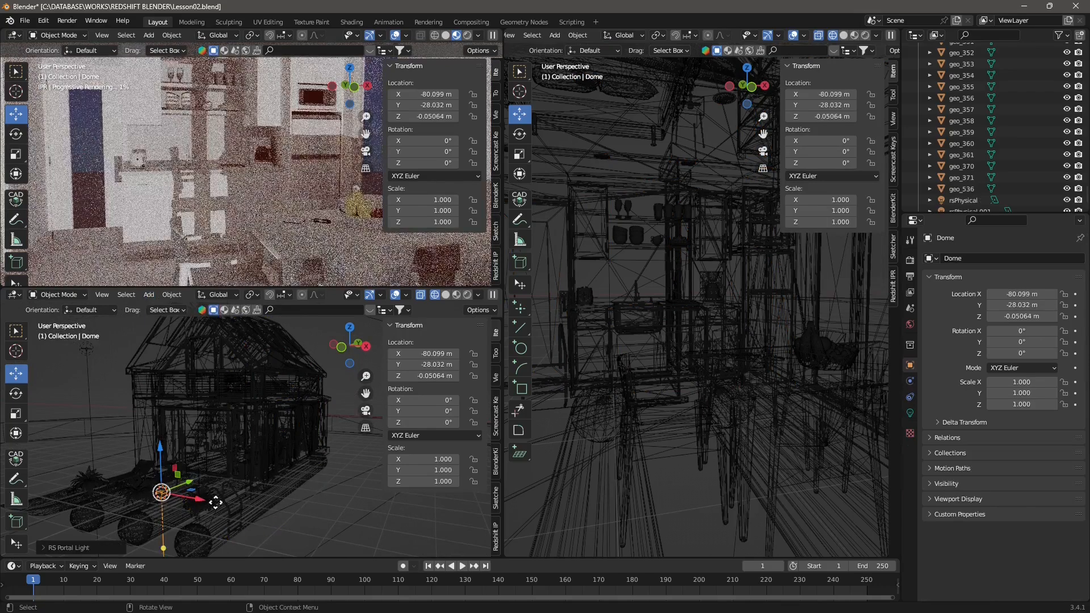
- Move the portal light beside the house to about X -76.08 m and Z 0.85 m
left_click_drag(215, 502, 311, 464)
scroll(312, 503, "up", 5)
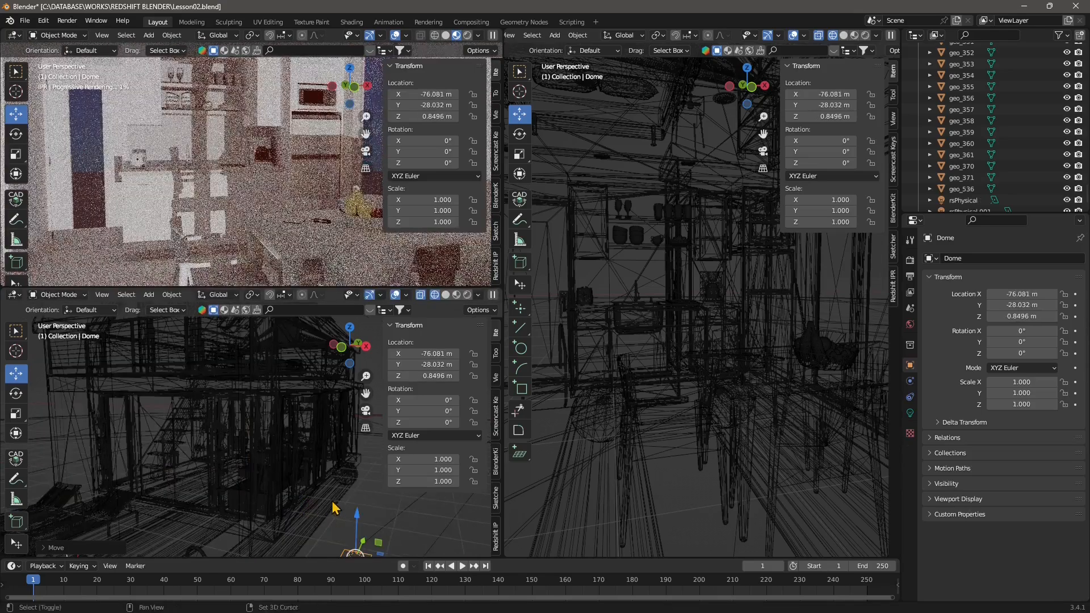
middle_click_drag(336, 508, 301, 492, "shift")
scroll(295, 489, "up", 1)
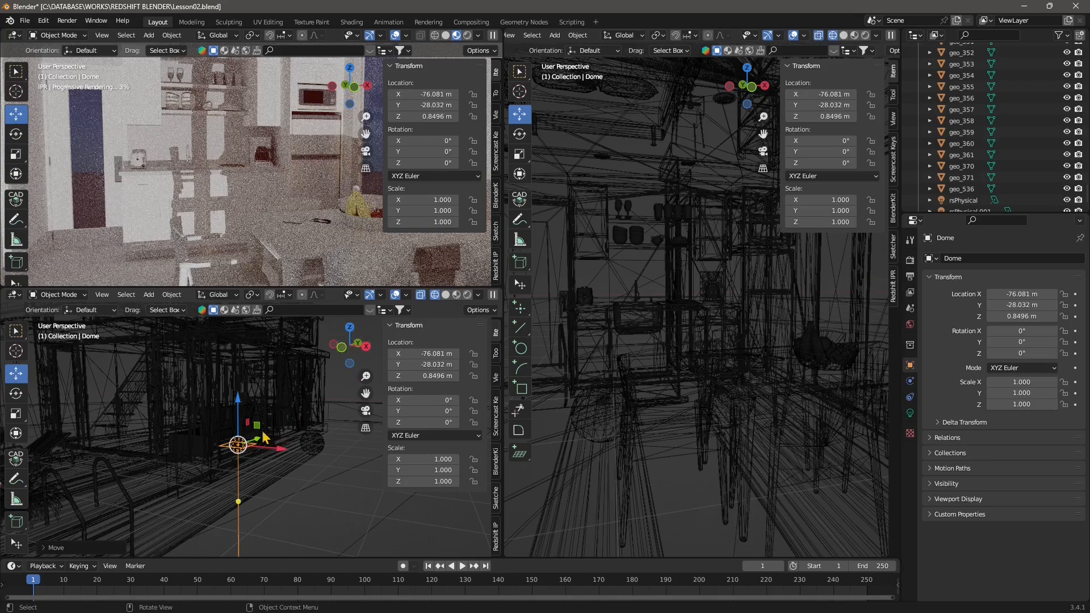
- Rotate the portal light about 89.4° around Y so it stands upright facing the house
left_click(16, 393)
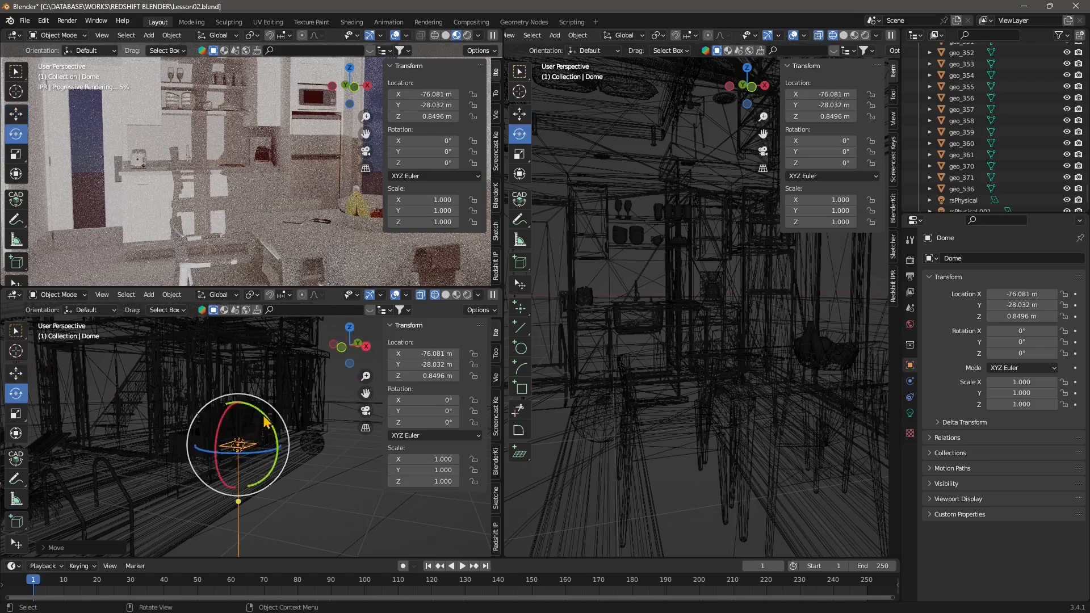
left_click_drag(265, 421, 285, 496)
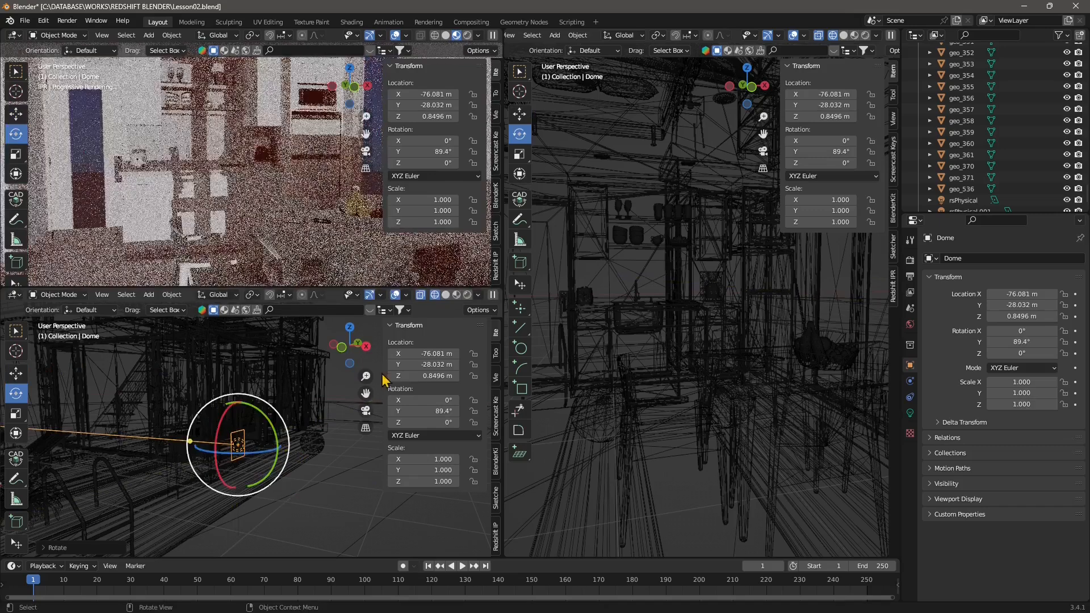
- Scale the portal light to about 1.026 and align it with the kitchen's side windows at about Y -20.8 m, Z 1.54 m
left_click(342, 347)
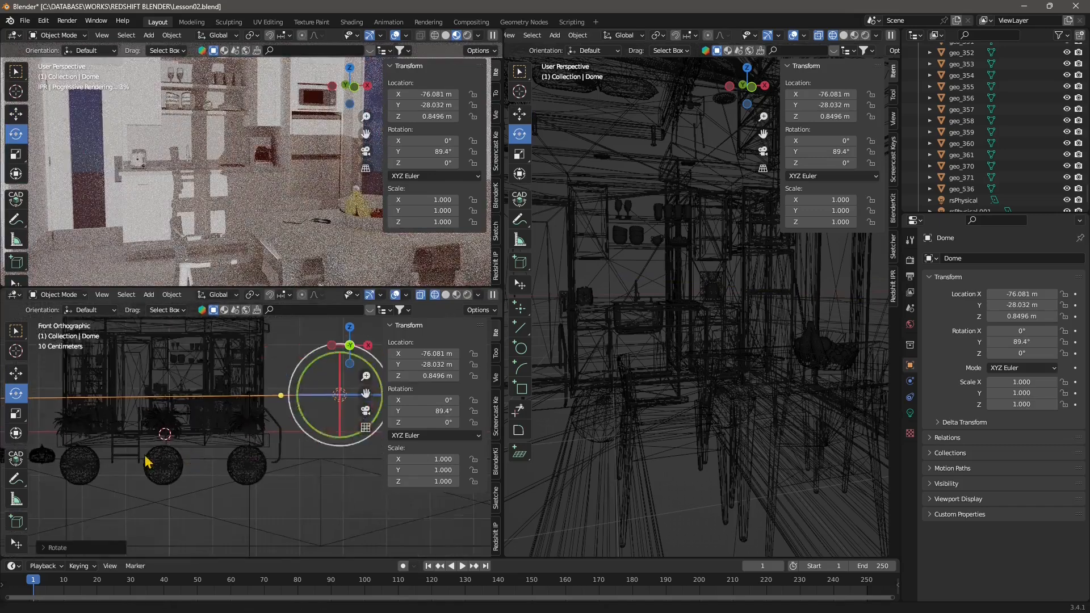
middle_click_drag(145, 461, 25, 470, "shift")
scroll(222, 424, "up", 3)
left_click_drag(247, 376, 266, 361)
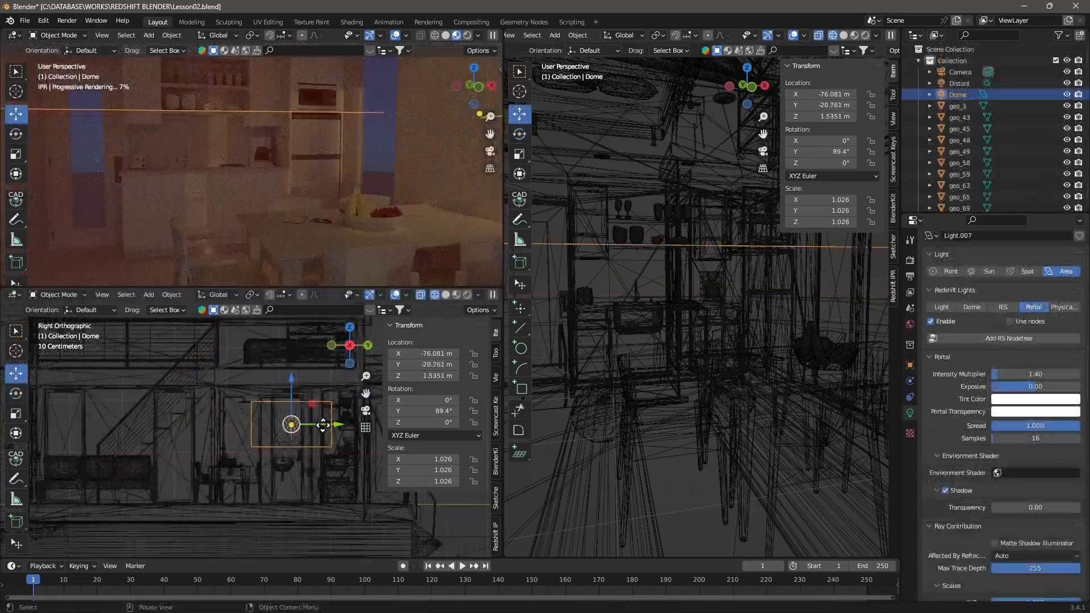
left_click_drag(323, 425, 311, 427)
scroll(279, 434, "up", 2)
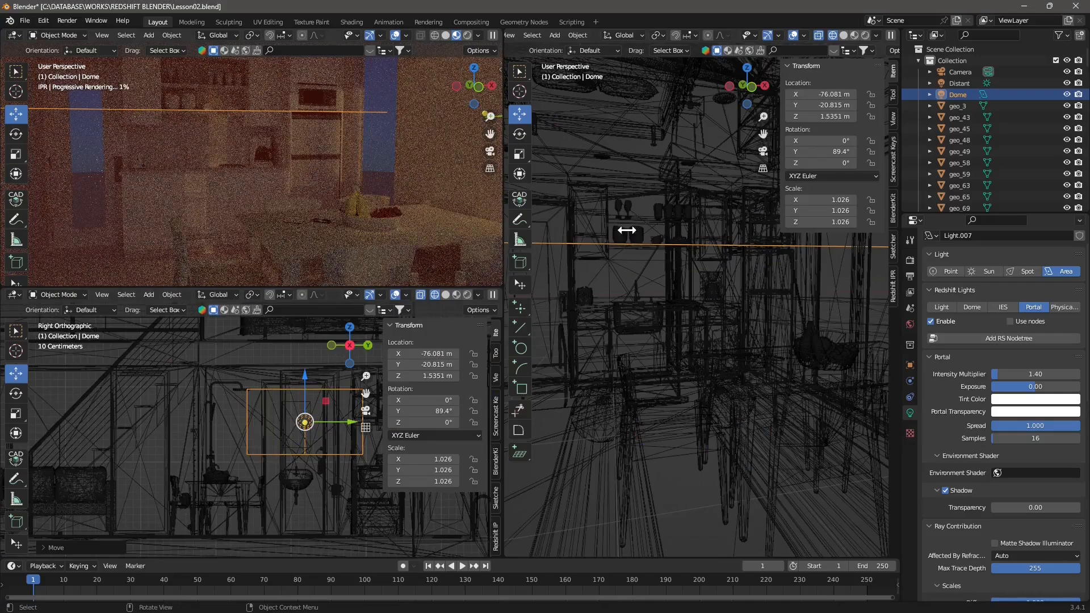
- Move the portal light along X to about -77.65 m, close to the house's side wall
scroll(702, 386, "down", 8)
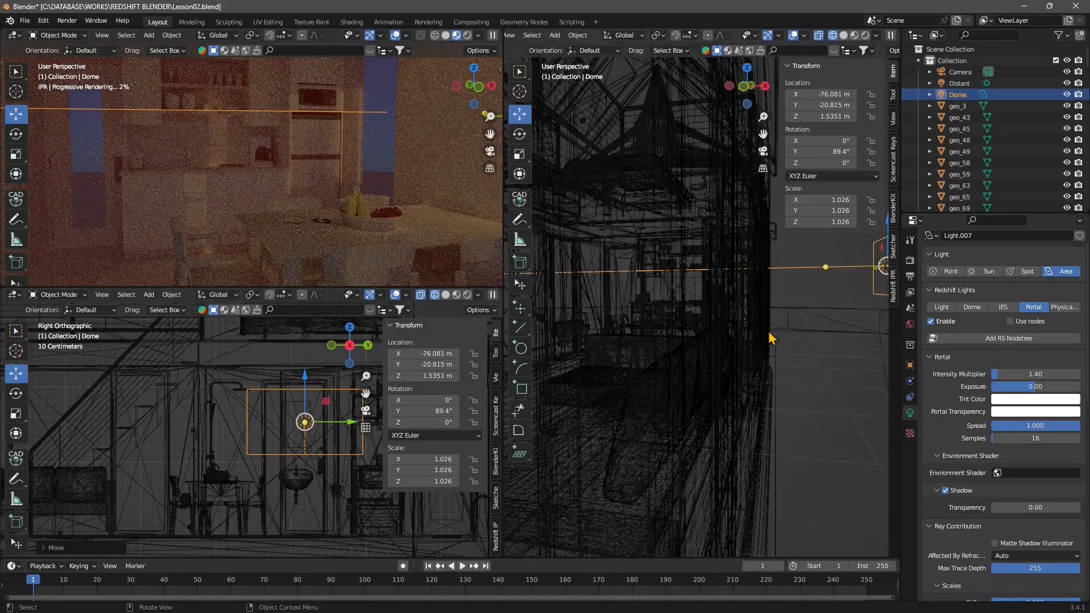
middle_click_drag(747, 330, 870, 345)
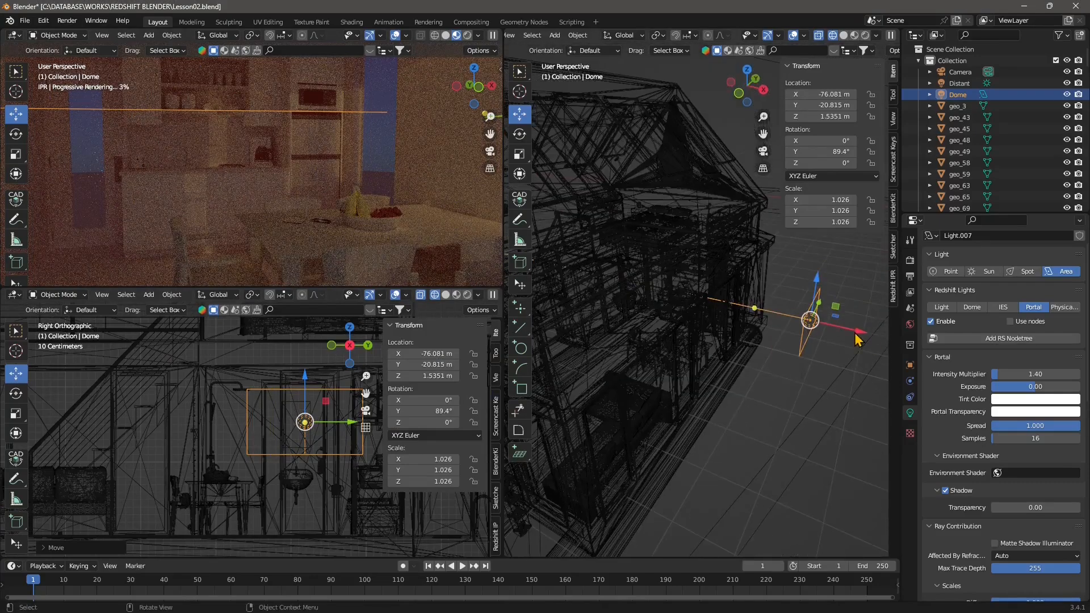
left_click_drag(857, 339, 777, 328)
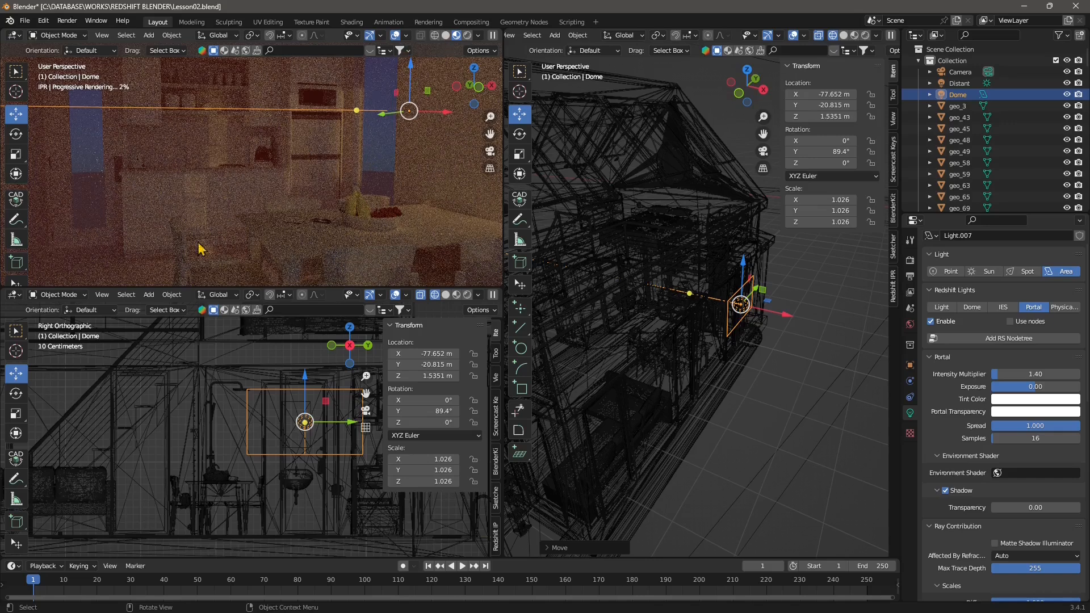
- Set the portal light's intensity multiplier to about 7.54
left_click_drag(1008, 373, 1036, 373)
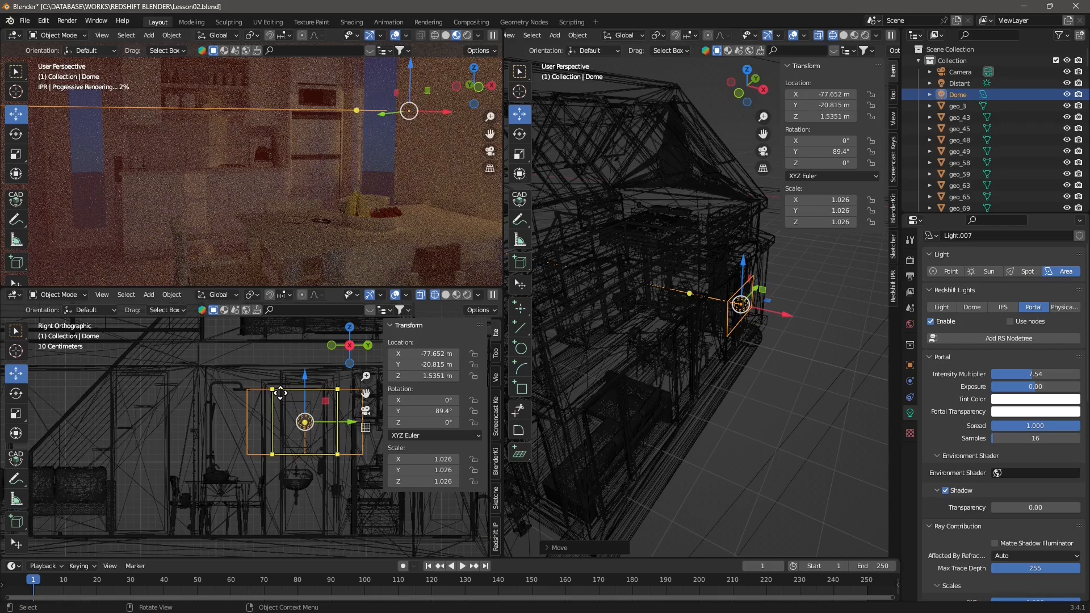
scroll(975, 475, "down", 3)
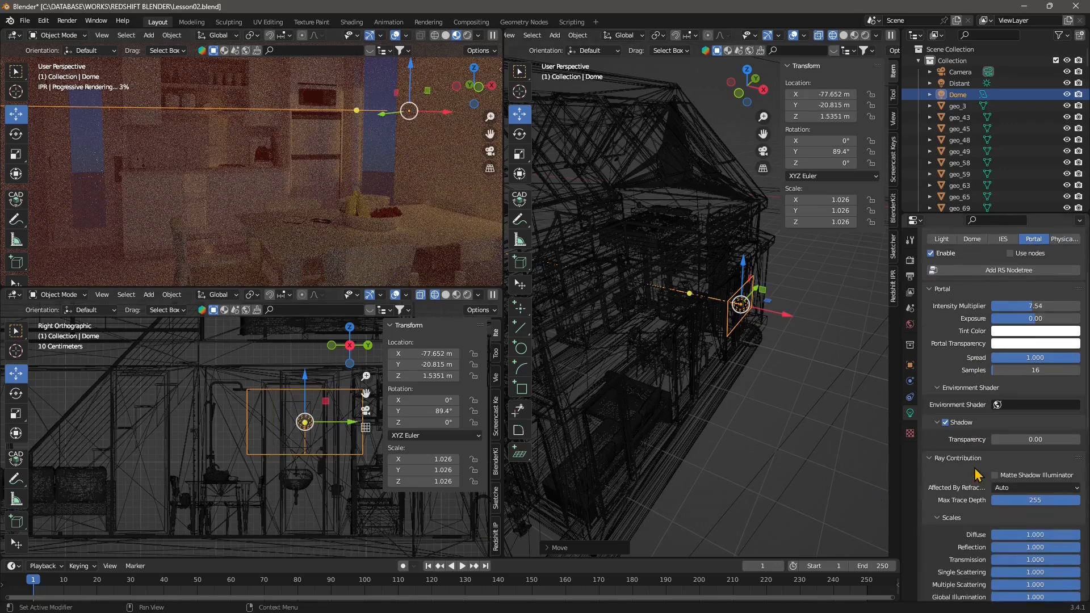
- Reshape the portal light to fit one tall opening, scaled about 2.472 in X and 0.378 in Y, and lower it to about Z 0.99 m
left_click(17, 154)
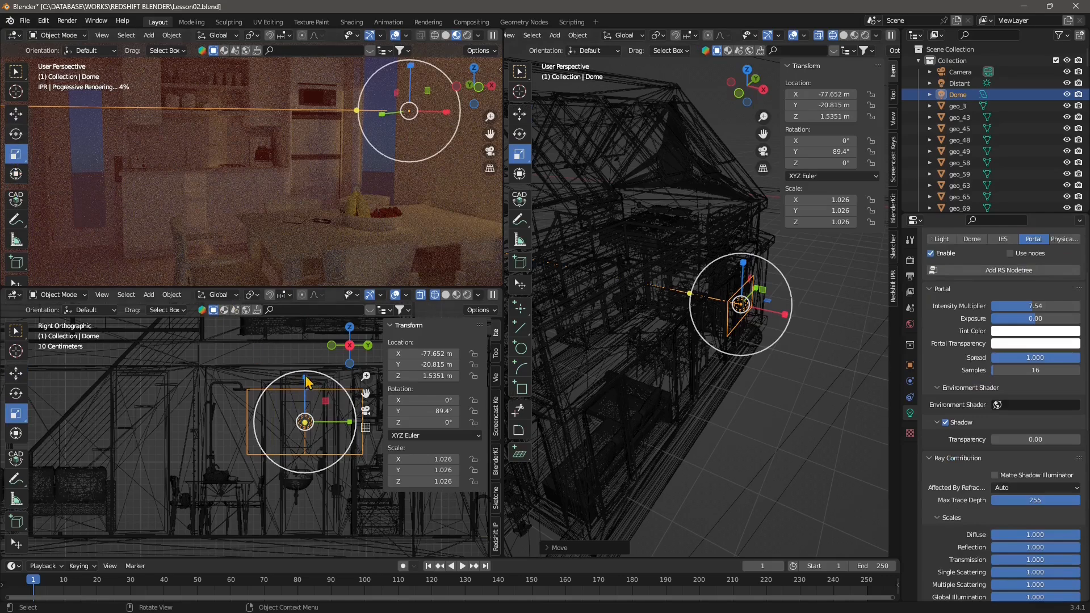
left_click_drag(304, 377, 305, 354)
left_click_drag(352, 429, 323, 430)
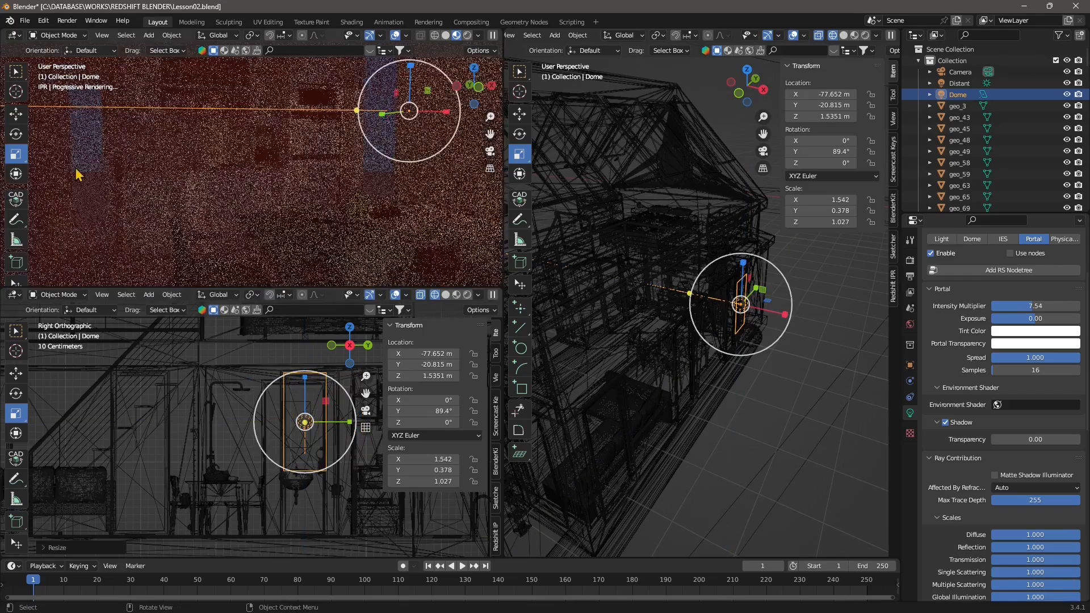
left_click(18, 116)
mouse_move(304, 387)
left_mouse_down()
mouse_move(305, 428)
mouse_move(307, 366)
left_mouse_up()
left_click(16, 157)
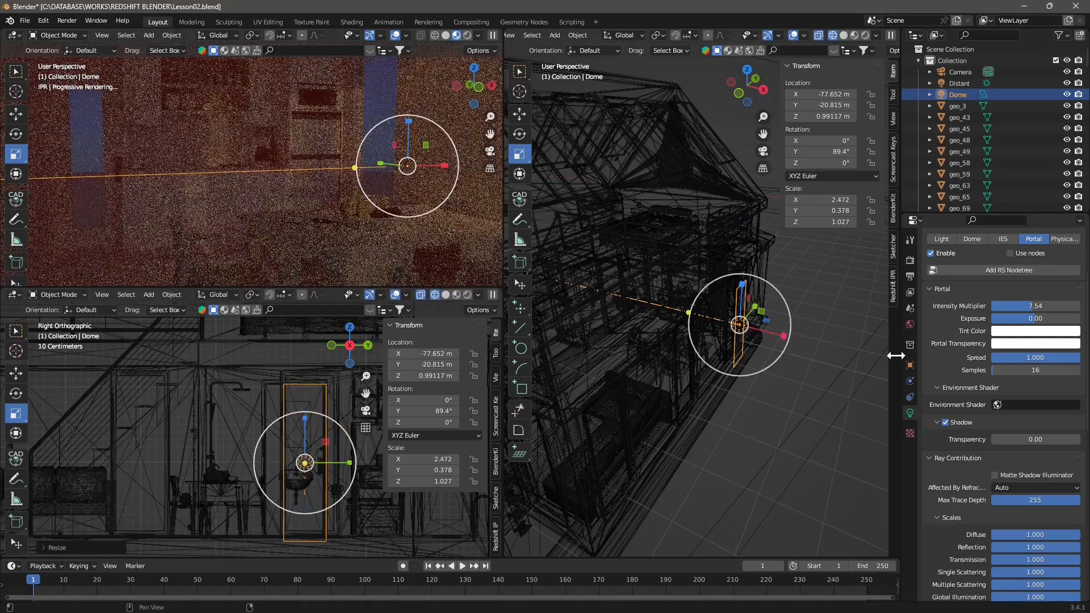
- Switch the light's Redshift type to Light for comparison and return it to Portal
scroll(931, 349, "up", 1)
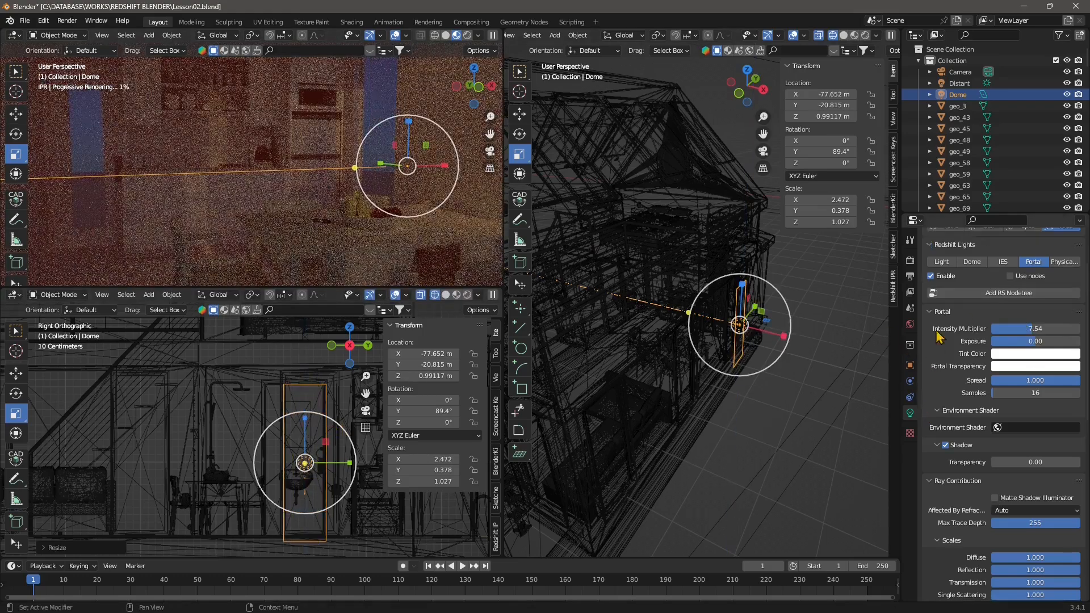
left_click(947, 264)
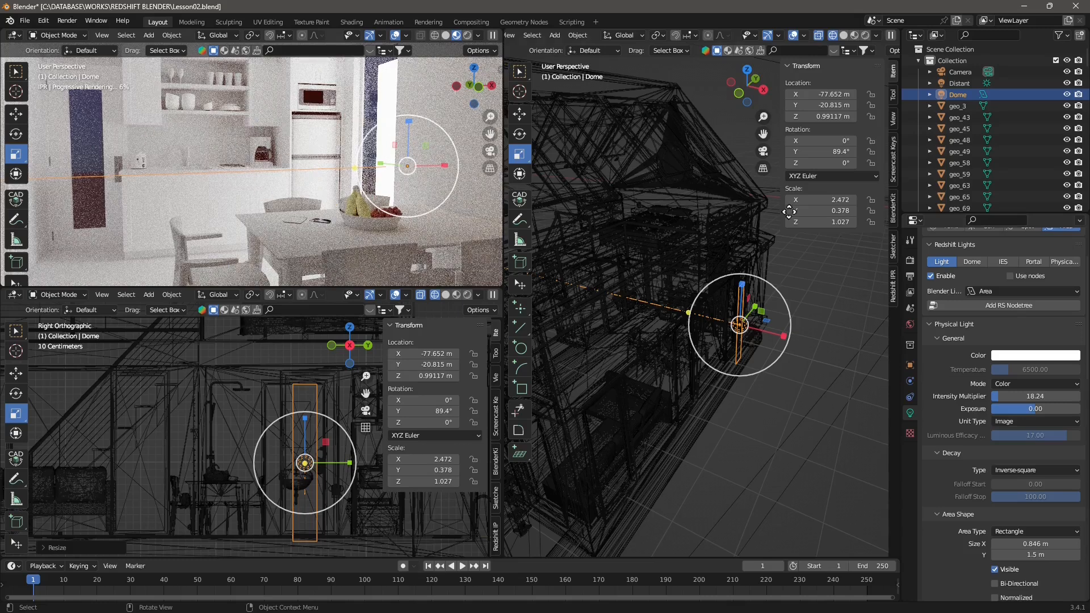
left_click(1033, 262)
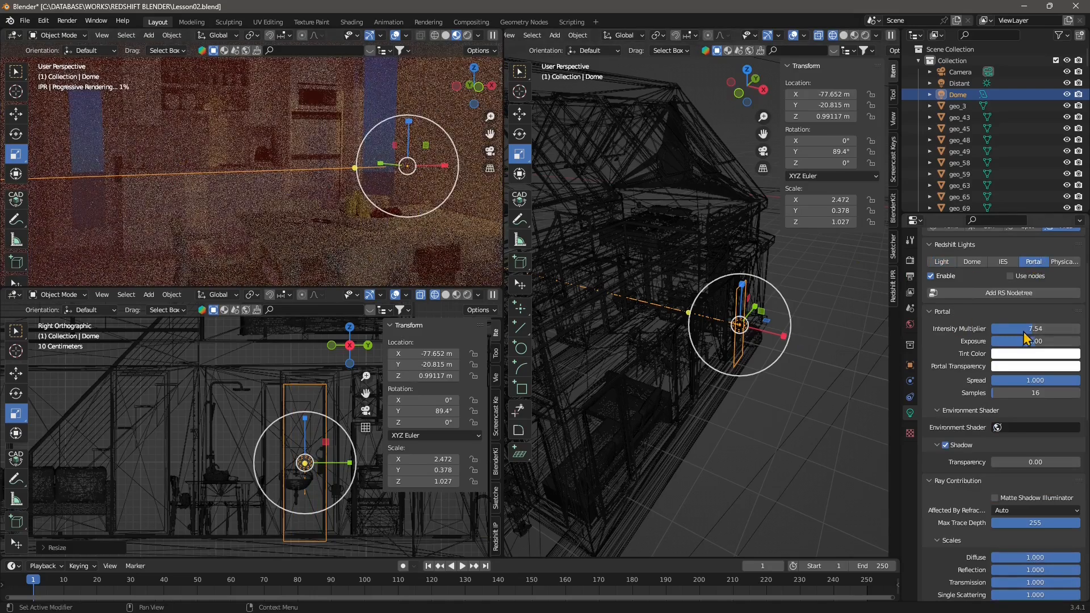
- Raise the portal light's exposure to about 1.01 and its intensity multiplier to about 8.55
left_click_drag(1034, 342, 1039, 341)
left_click_drag(1031, 329, 1038, 329)
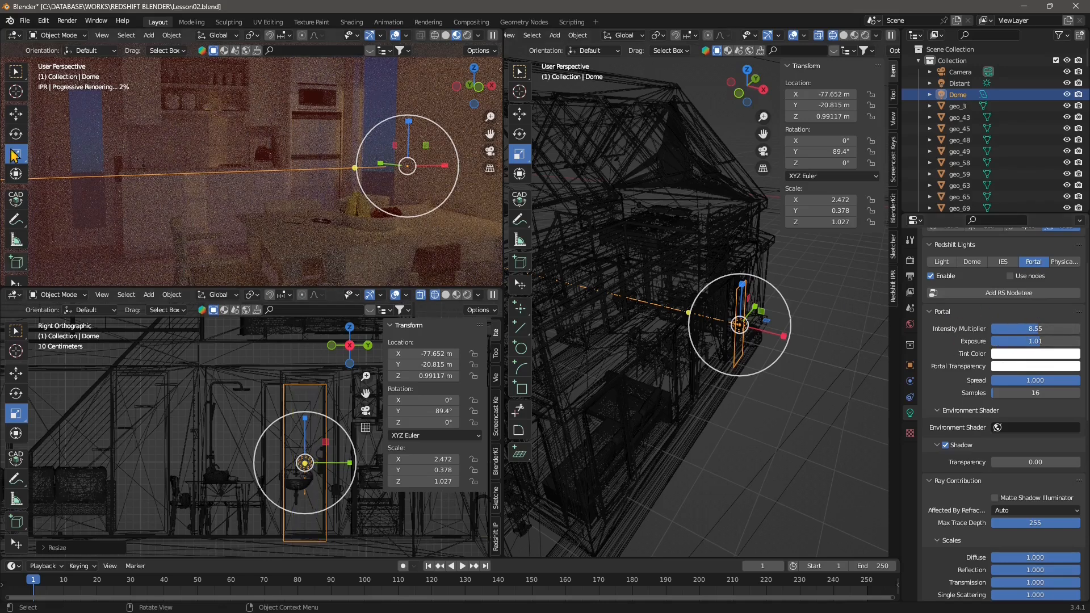
- Duplicate the portal light and move the copy along negative Y to the other tall opening in the side wall
left_click(16, 114)
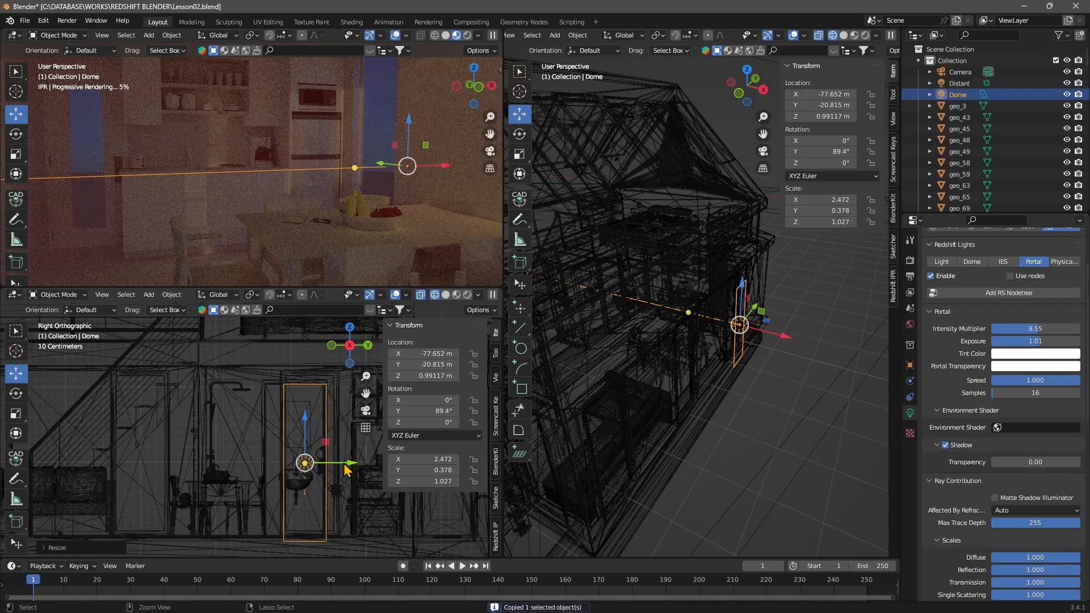
key("ctrl+v")
key("g")
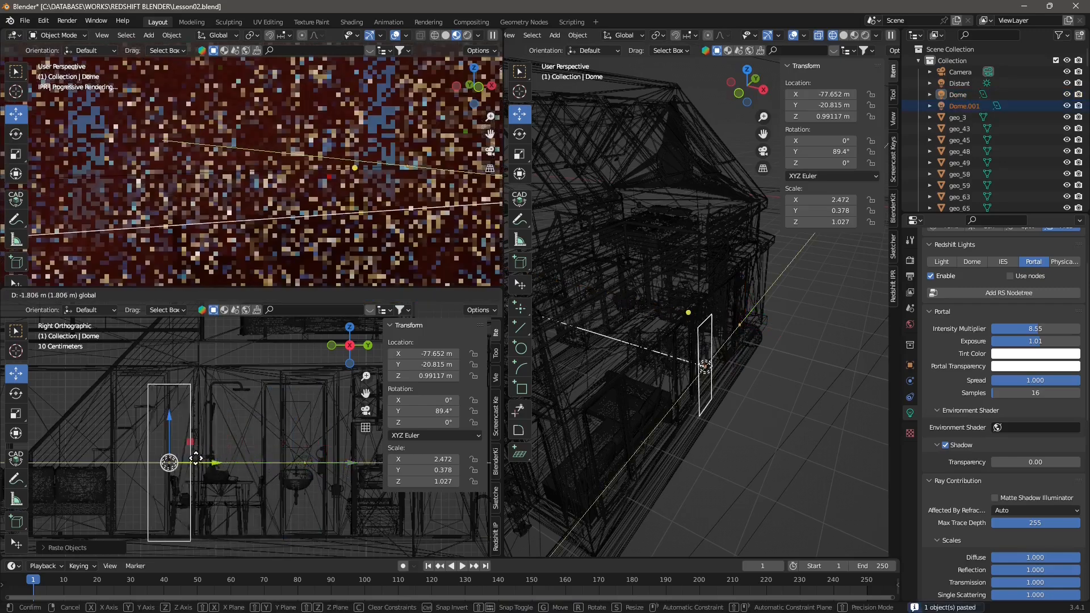
left_click(163, 458)
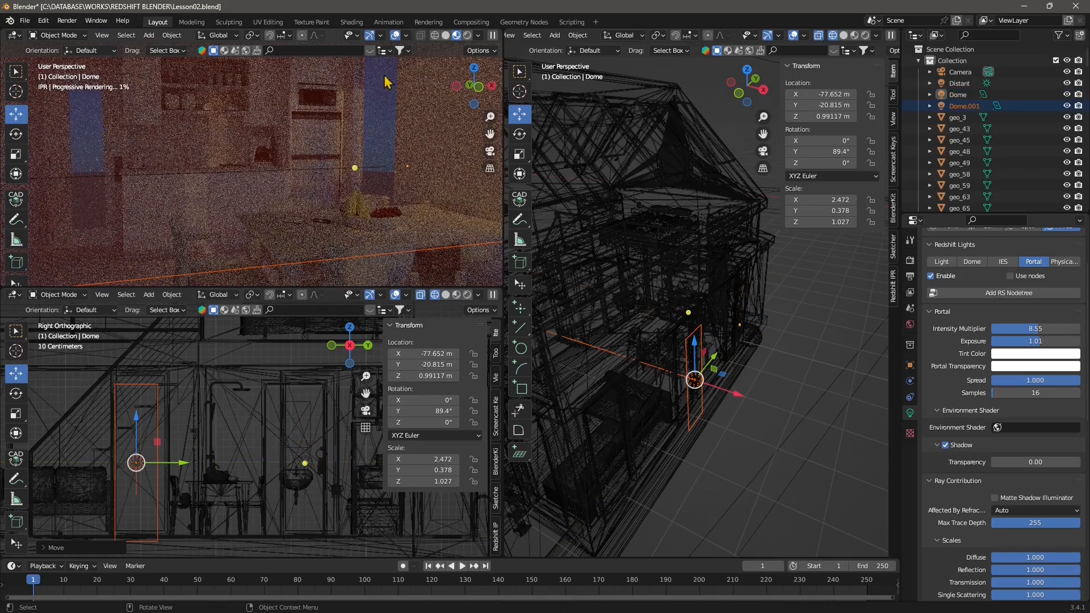
left_click(457, 36)
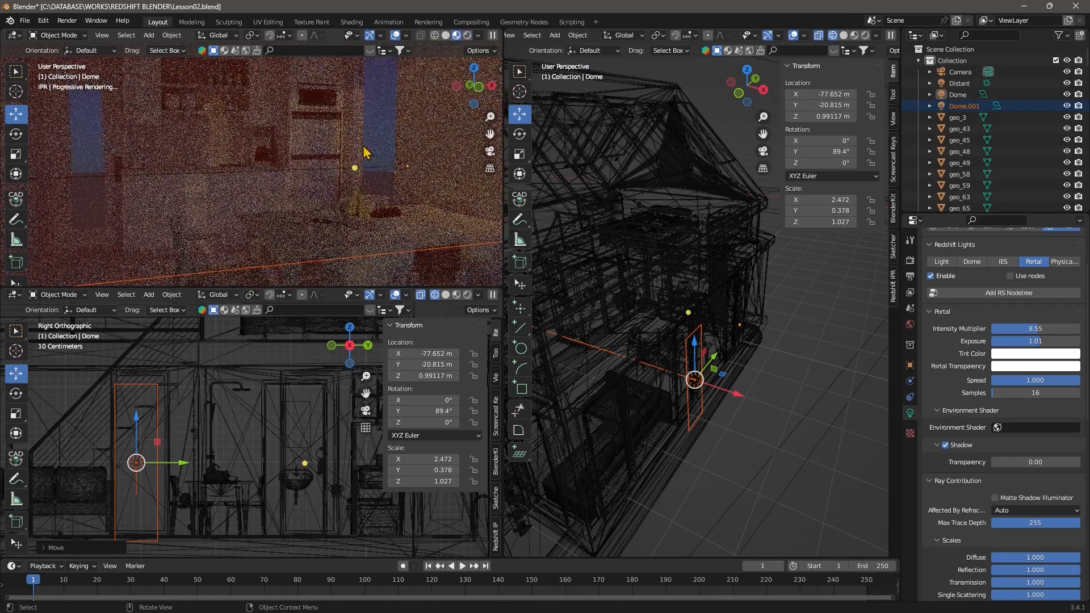
mouse_move(310, 190)
middle_mouse_down()
mouse_move(281, 181)
mouse_move(298, 198)
middle_mouse_up()
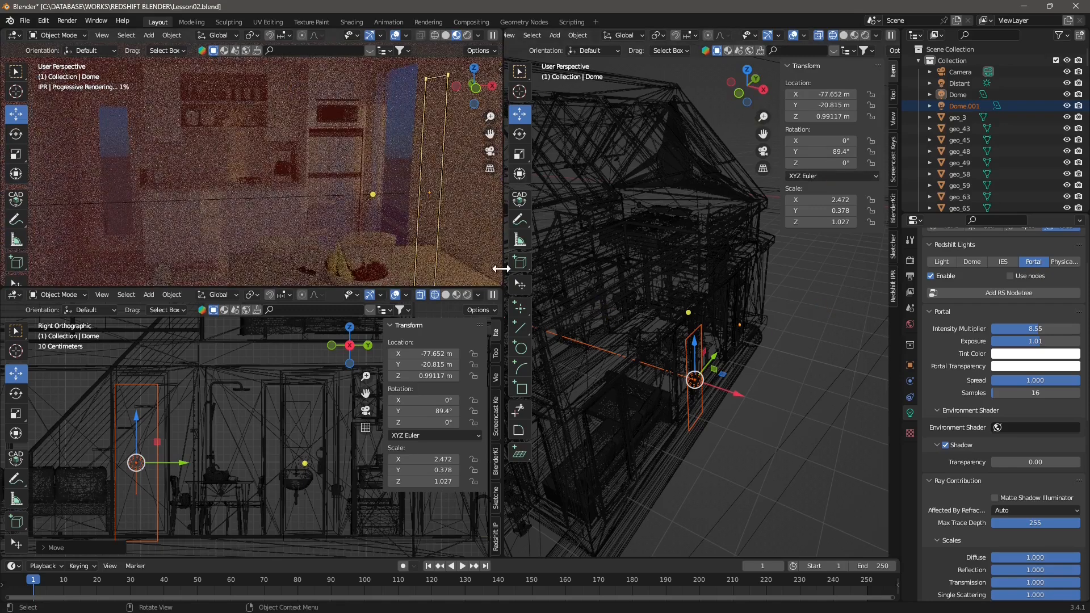
- Add an RS IES Light to the scene while working from a top orthographic view
scroll(343, 453, "down", 1)
scroll(343, 452, "down", 4)
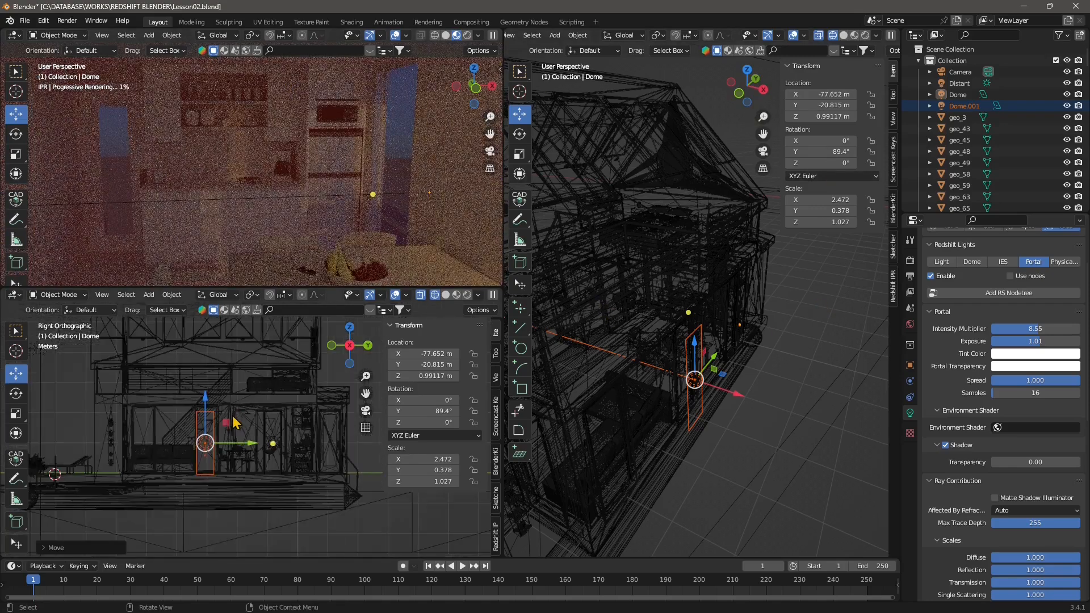
left_click(351, 330)
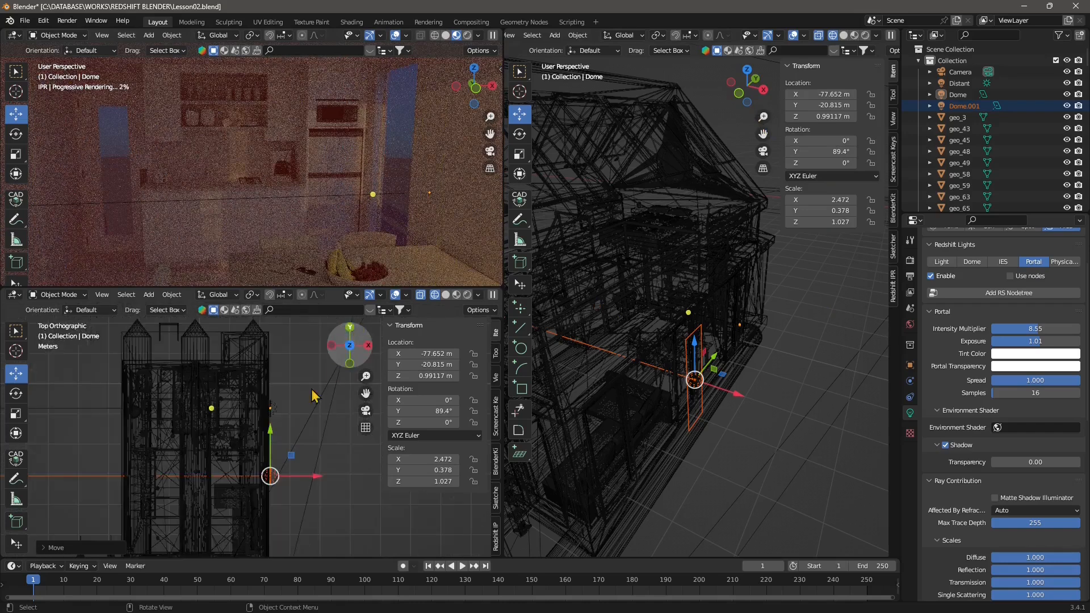
left_click(147, 297)
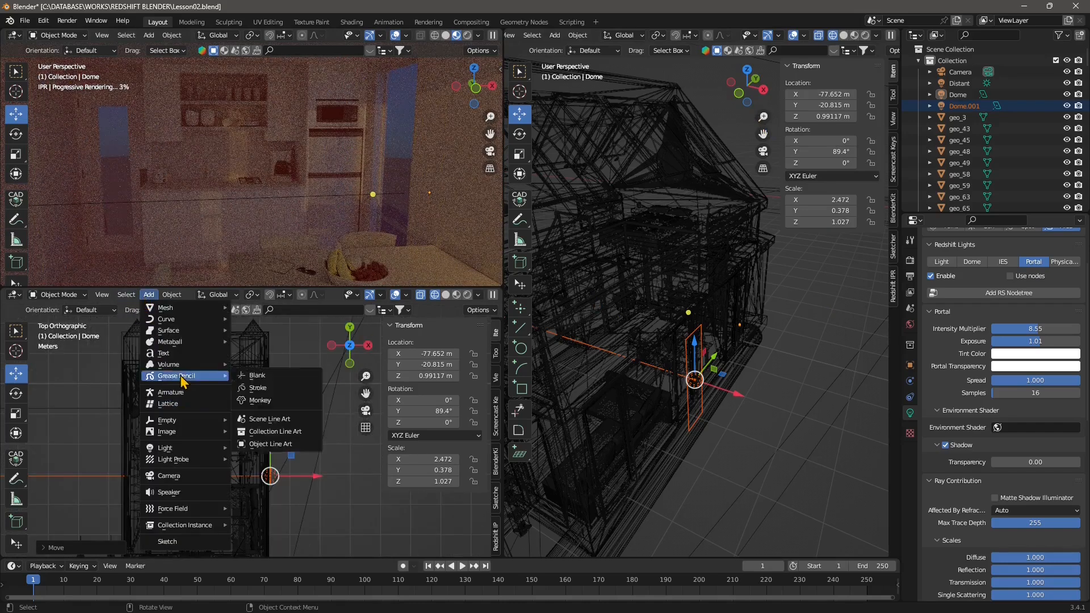
mouse_move(181, 452)
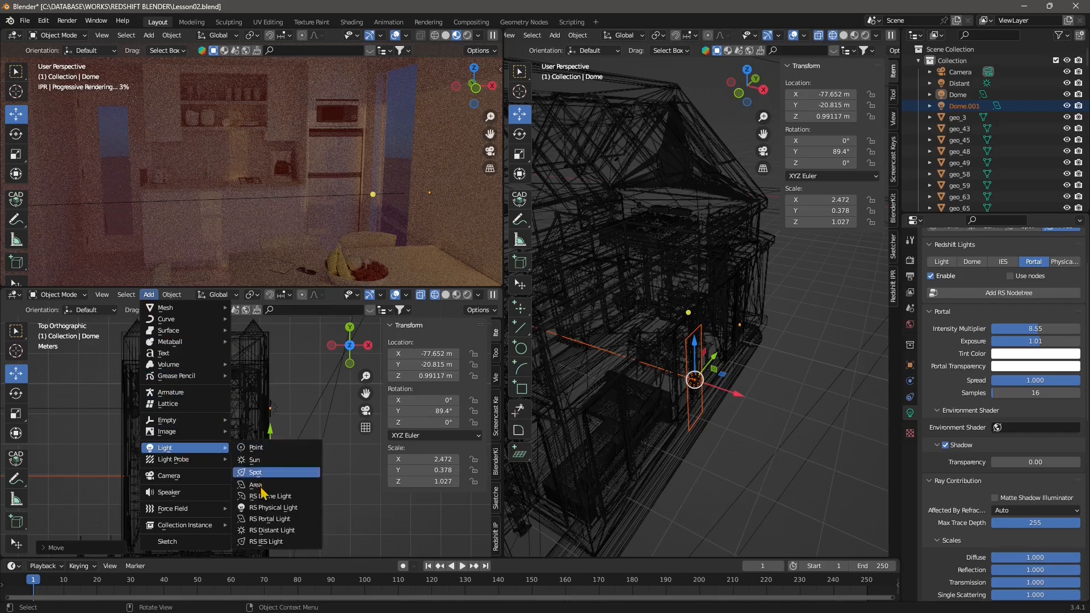
left_click(273, 543)
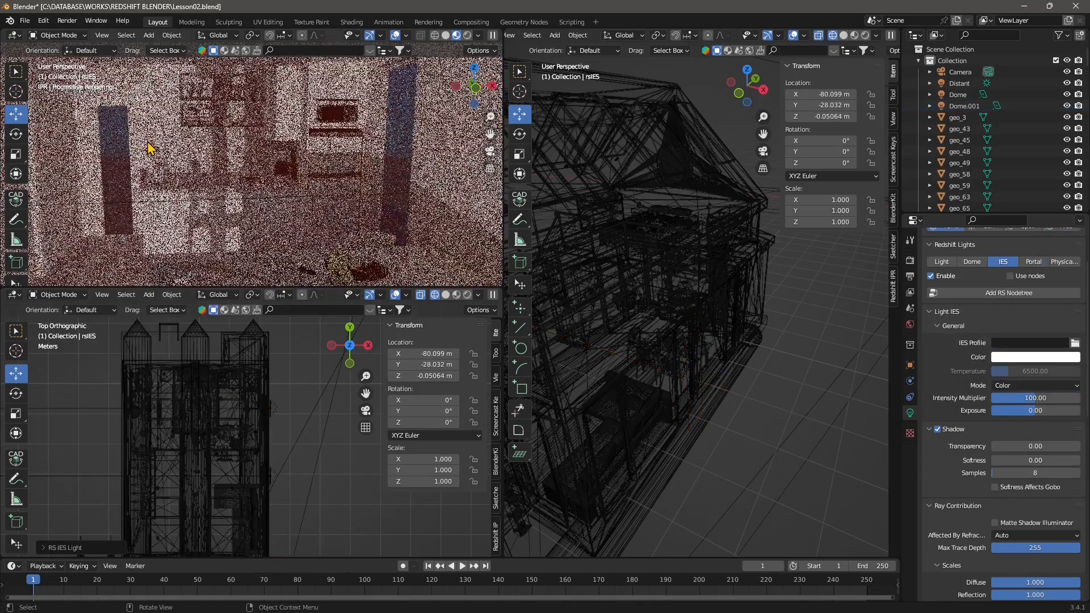
- Move the IES light horizontally into the kitchen, to about X -79.13 m and Y -20.68 m
scroll(259, 347, "down", 5)
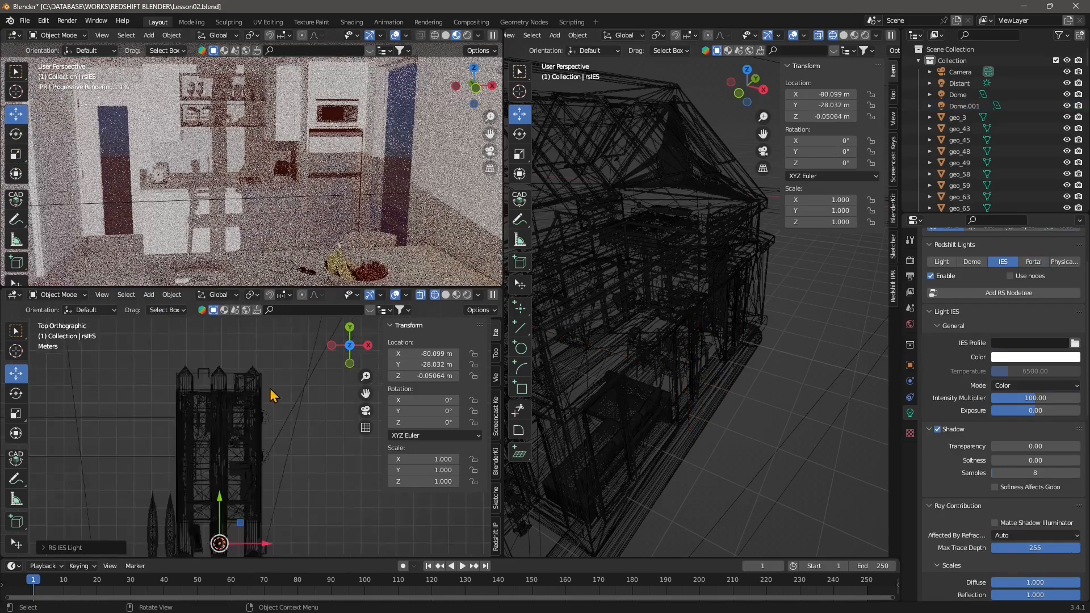
left_click_drag(250, 487, 255, 448)
scroll(250, 454, "up", 3)
scroll(250, 465, "up", 4)
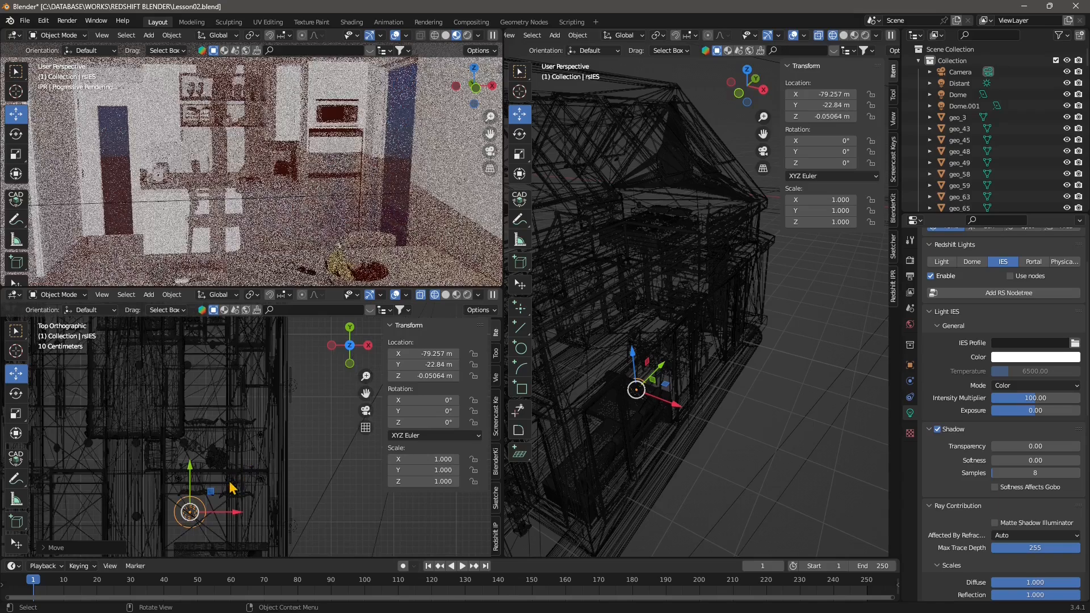
left_click_drag(211, 492, 225, 345)
scroll(220, 379, "up", 2)
- Raise the IES light to about Z 1.61 m and shift it along Y to about -20.05 m
middle_click_drag(200, 418, 220, 478)
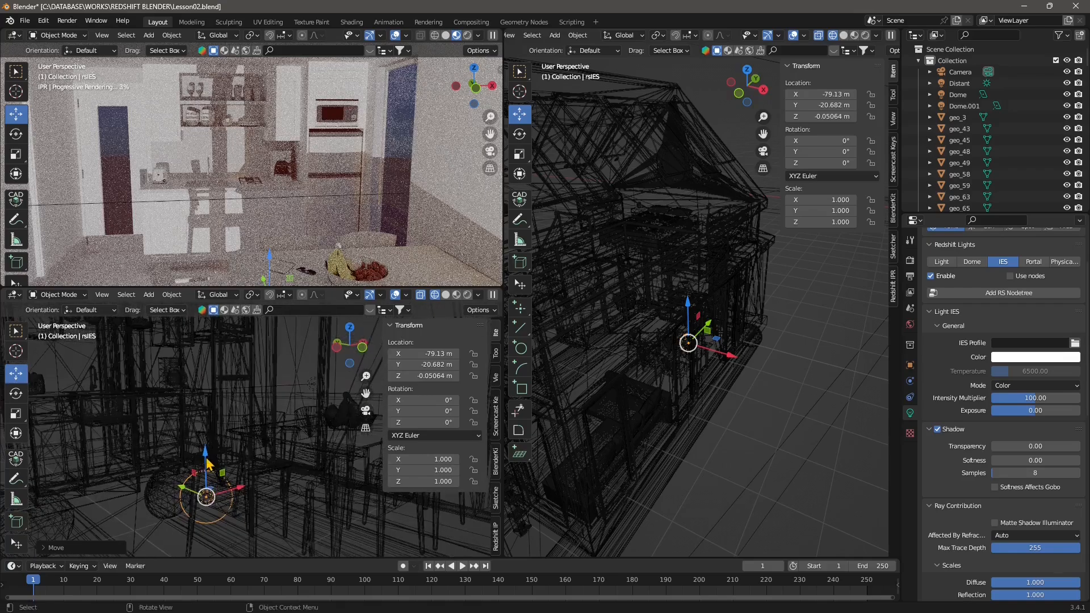
left_click_drag(206, 457, 212, 343)
middle_click_drag(222, 408, 262, 478, "shift")
key("g")
key("y")
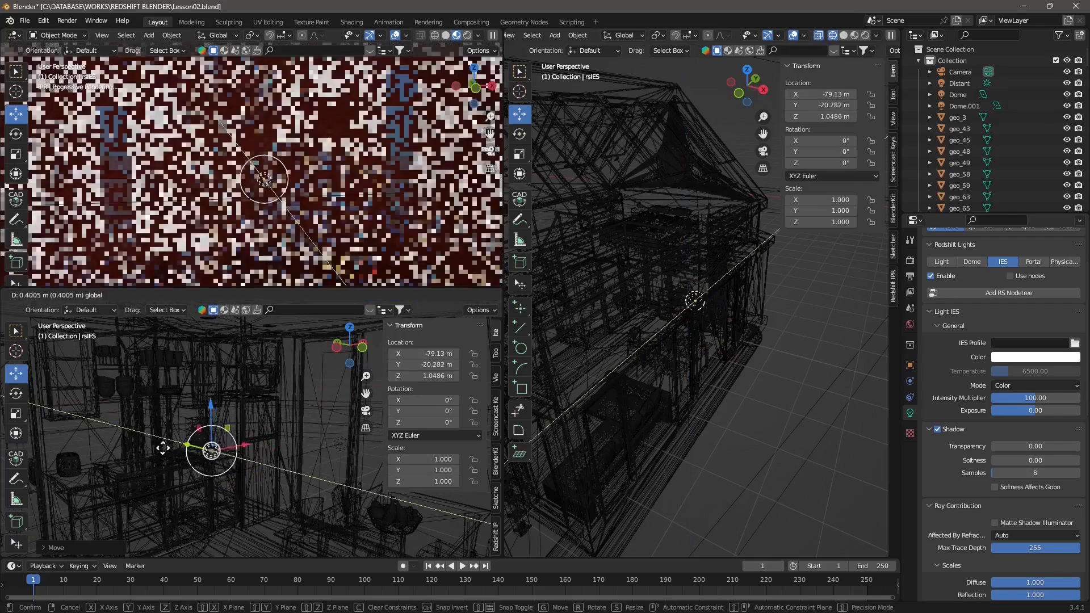
left_click_drag(163, 448, 161, 448)
left_click_drag(196, 404, 206, 334)
middle_click_drag(226, 412, 196, 473, "shift")
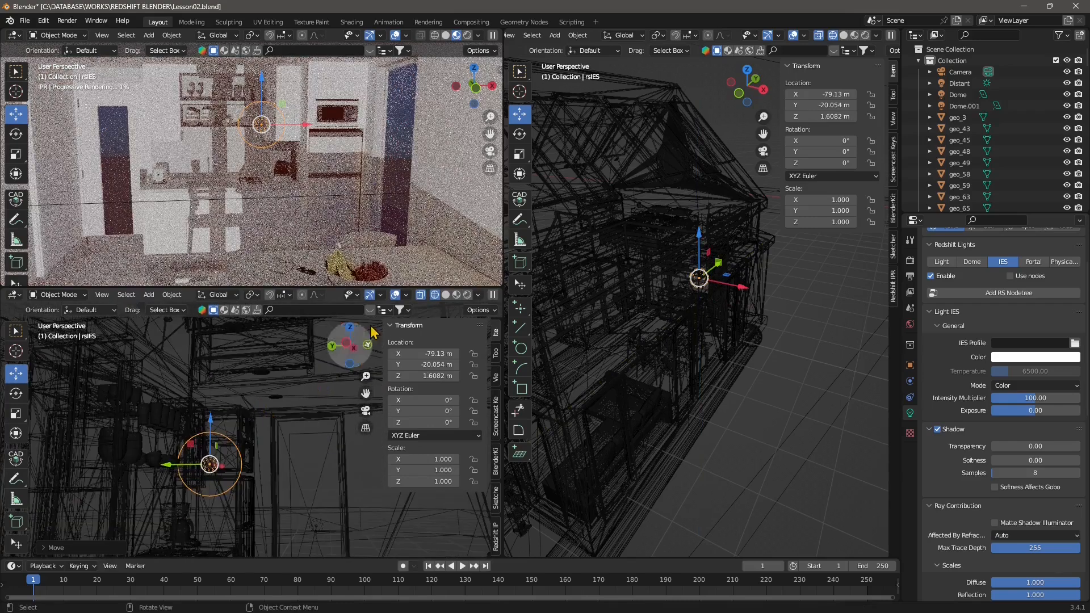
- Reposition the IES light in plan to about X -79.3 m and Y -20.49 m
left_click(350, 327)
middle_click_drag(262, 423, 238, 425, "shift")
left_click_drag(253, 379, 232, 439)
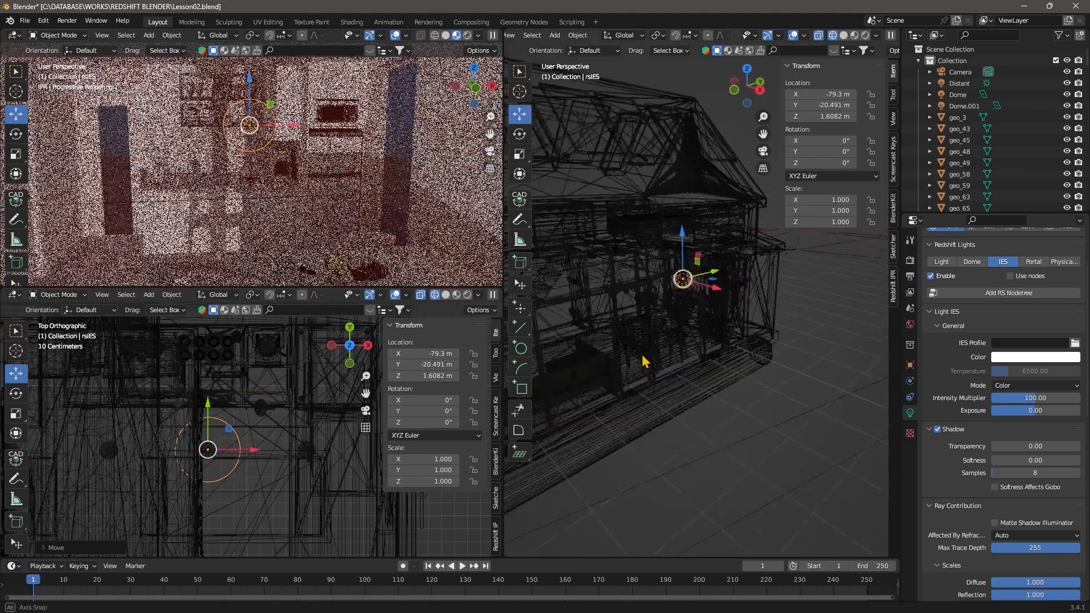
- Raise the IES light along Z to about 2.16 m, near the kitchen ceiling
scroll(692, 318, "up", 5)
middle_click_drag(714, 311, 661, 263)
key("g")
key("z")
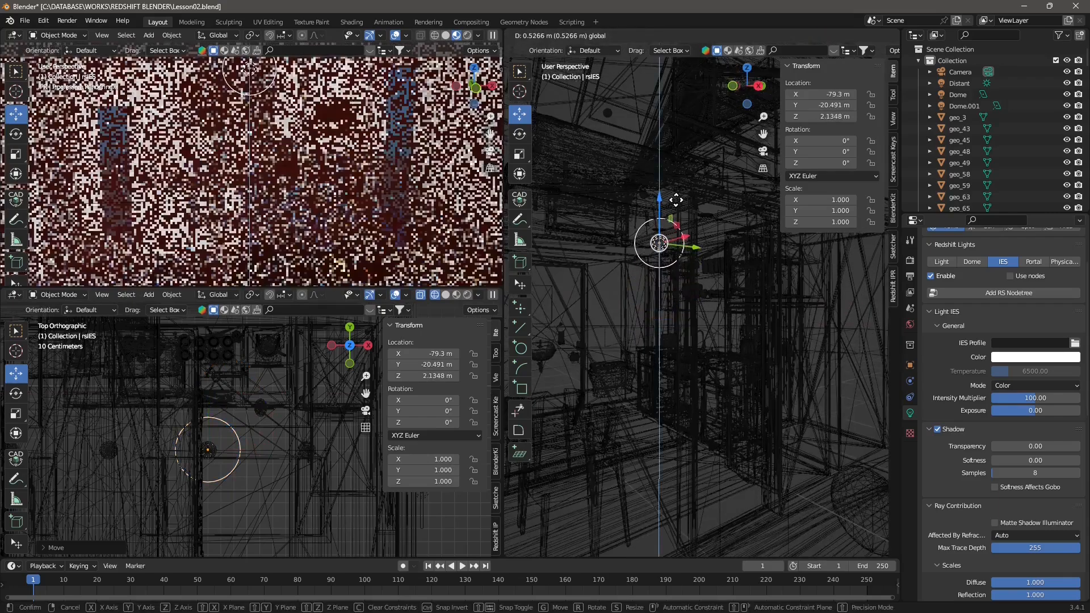
left_click(677, 197)
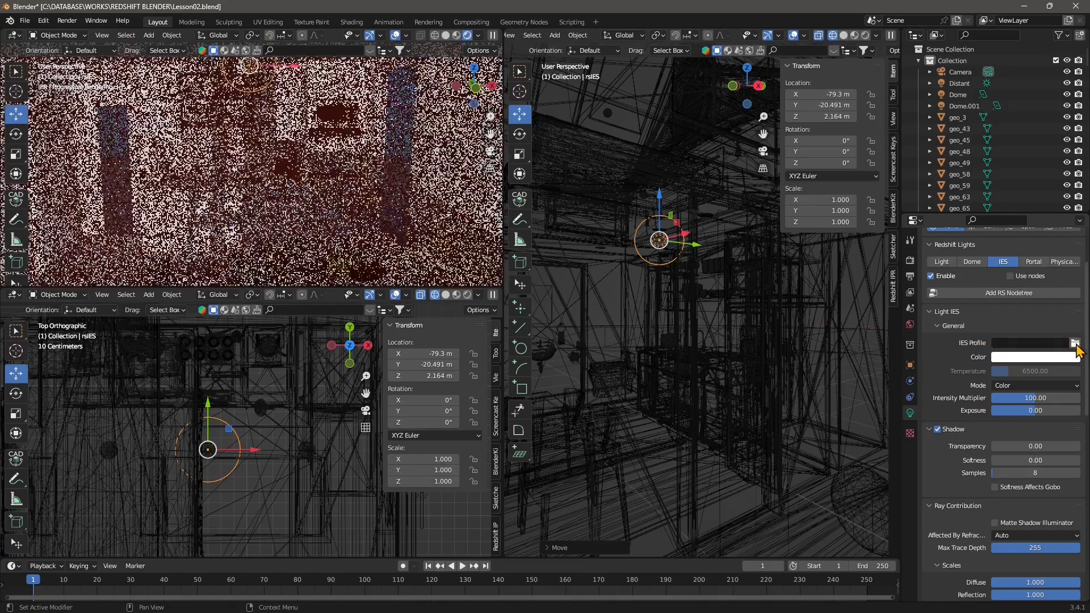
- Find the ies folder under C:\DATABASE\WORKS and load x-arrow-soft.png as the IES light's profile
left_click(1075, 344)
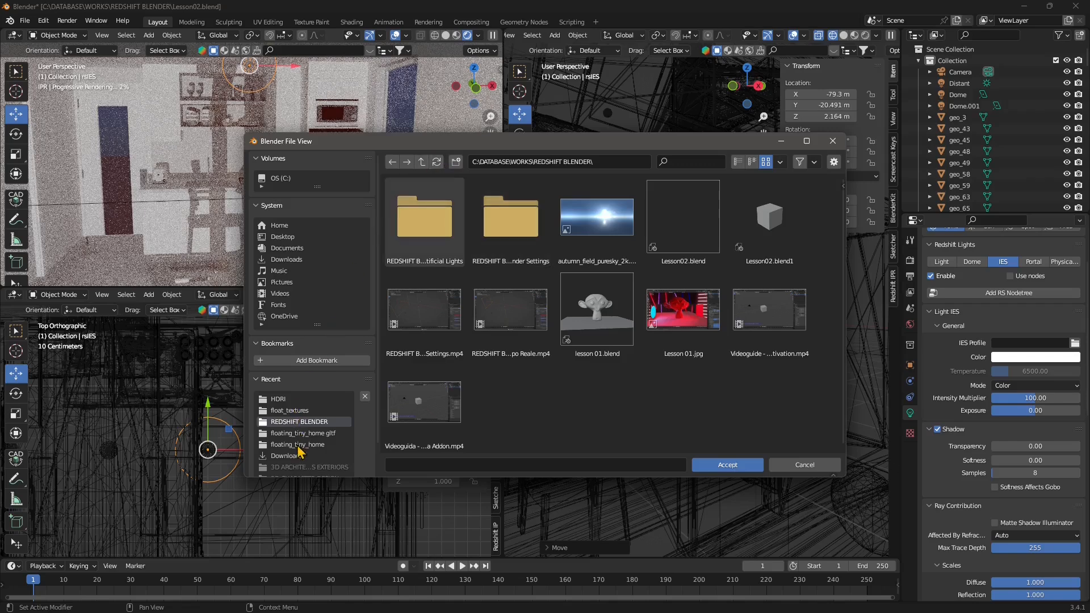
left_click(422, 163)
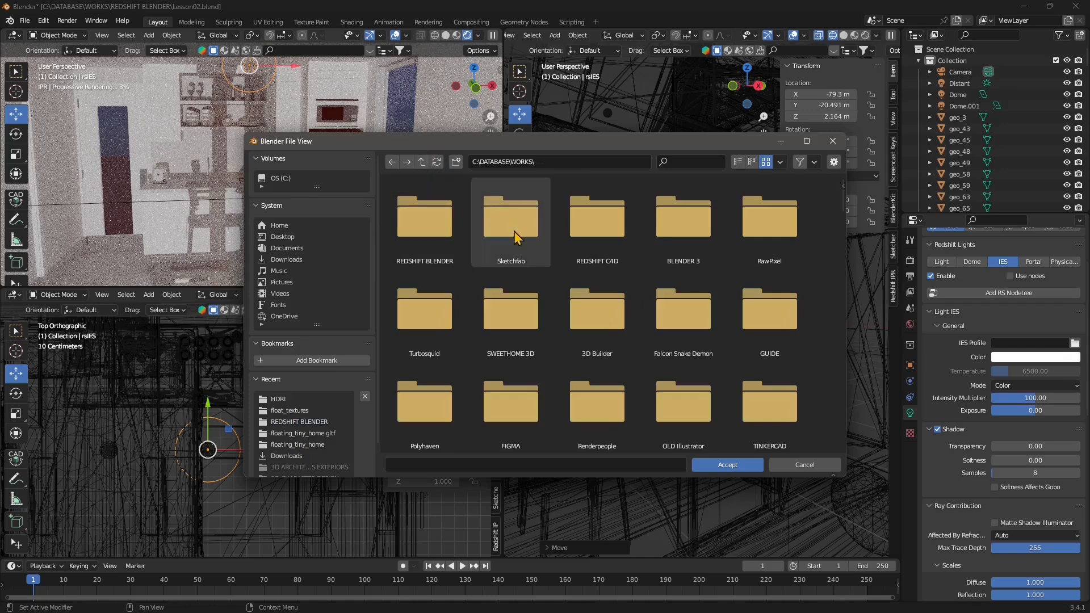
scroll(607, 374, "down", 1)
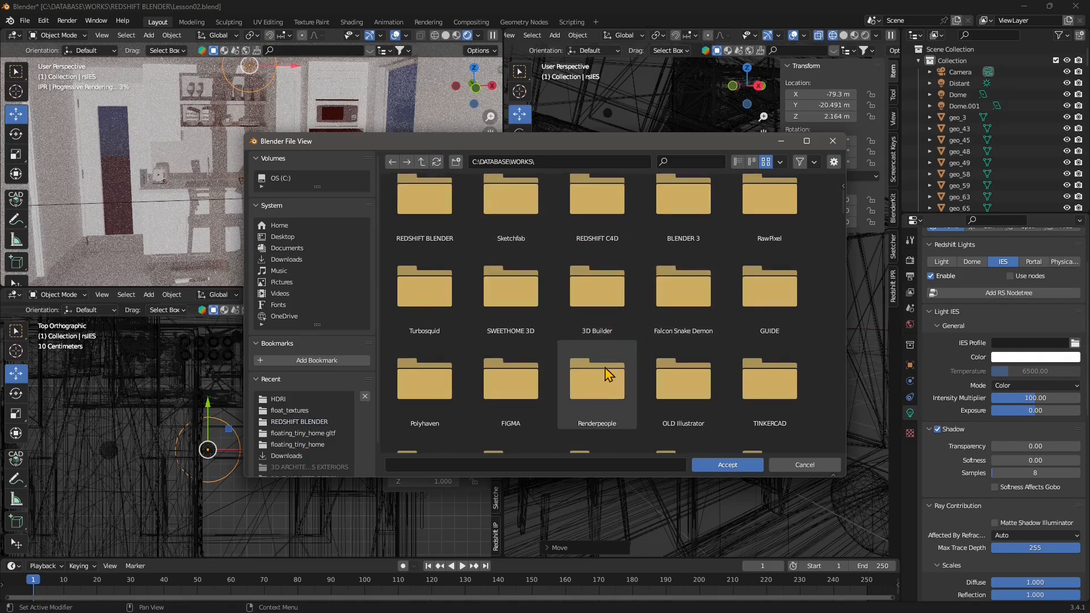
scroll(607, 375, "down", 2)
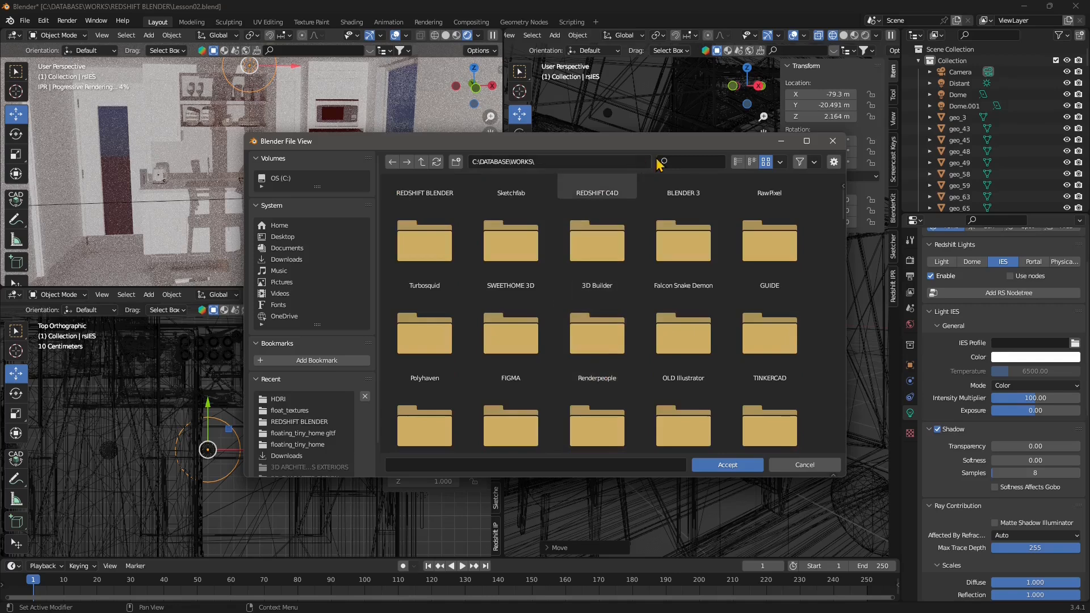
type("ies")
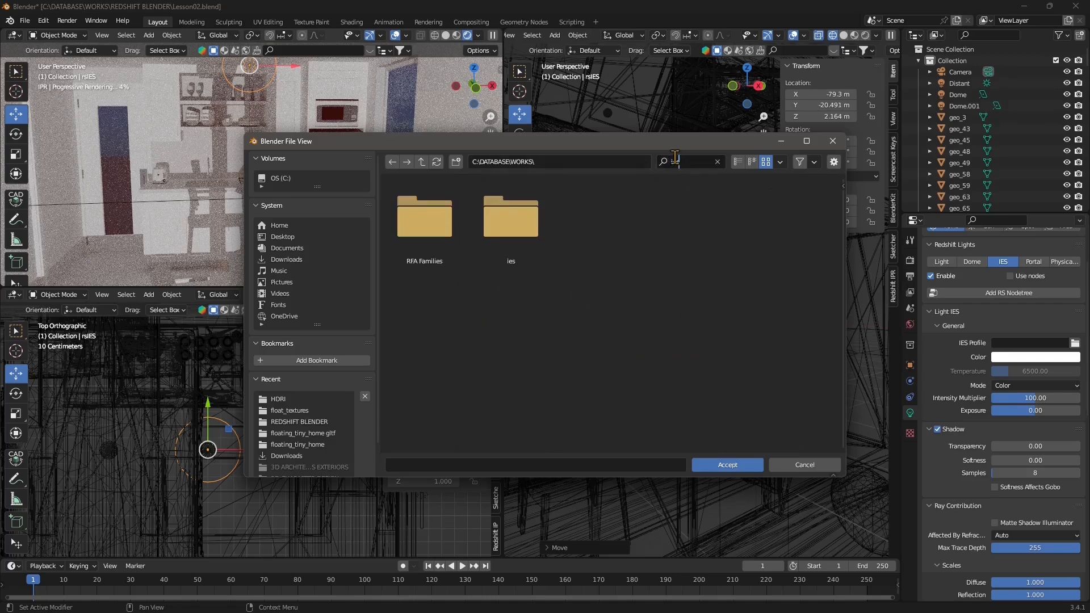
double_click(522, 227)
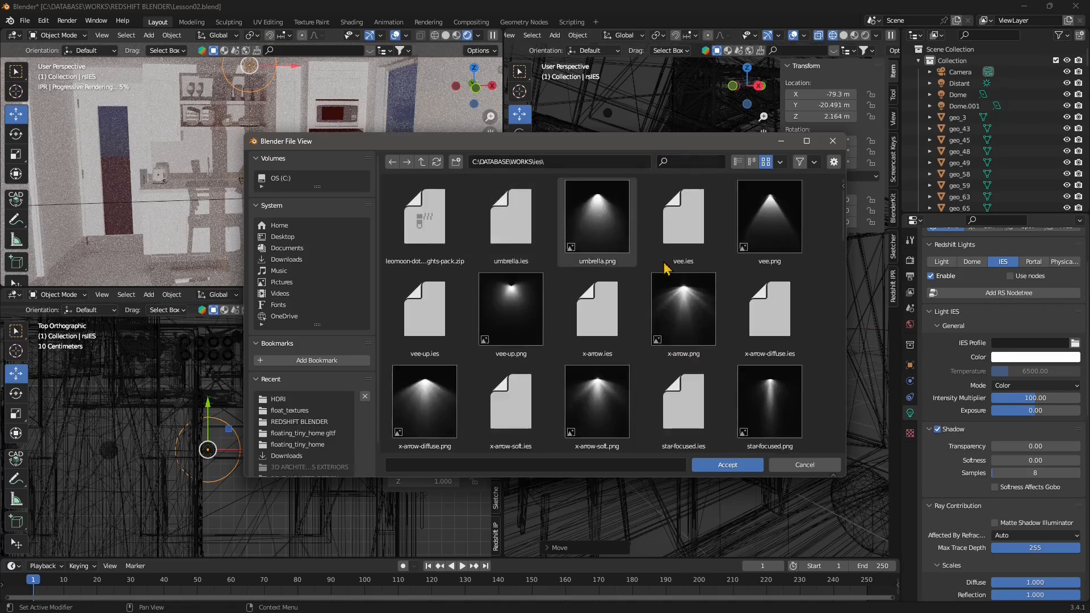
left_click(692, 294)
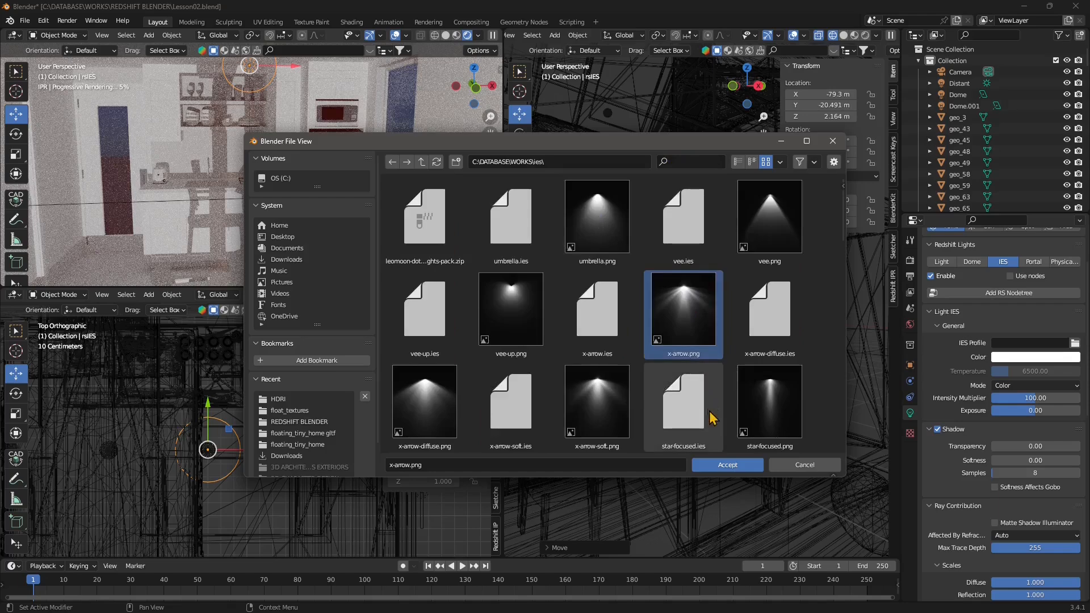
left_click(631, 428)
left_click(728, 465)
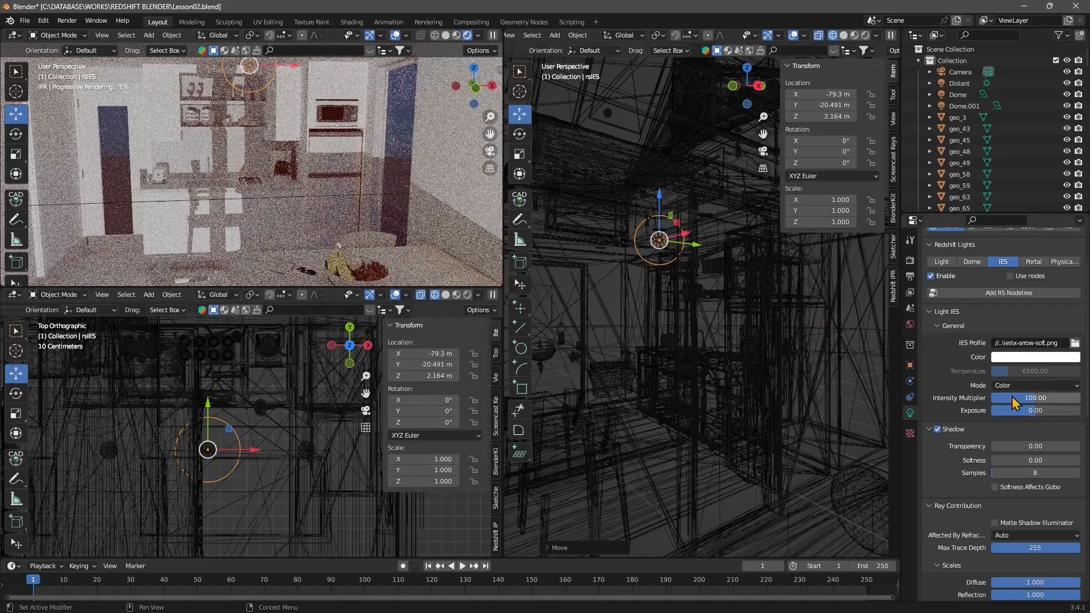
- Try intensity multipliers of 1 and 10 on the IES light and refresh the kitchen's render preview
left_click(1023, 398)
type("1")
key("Return")
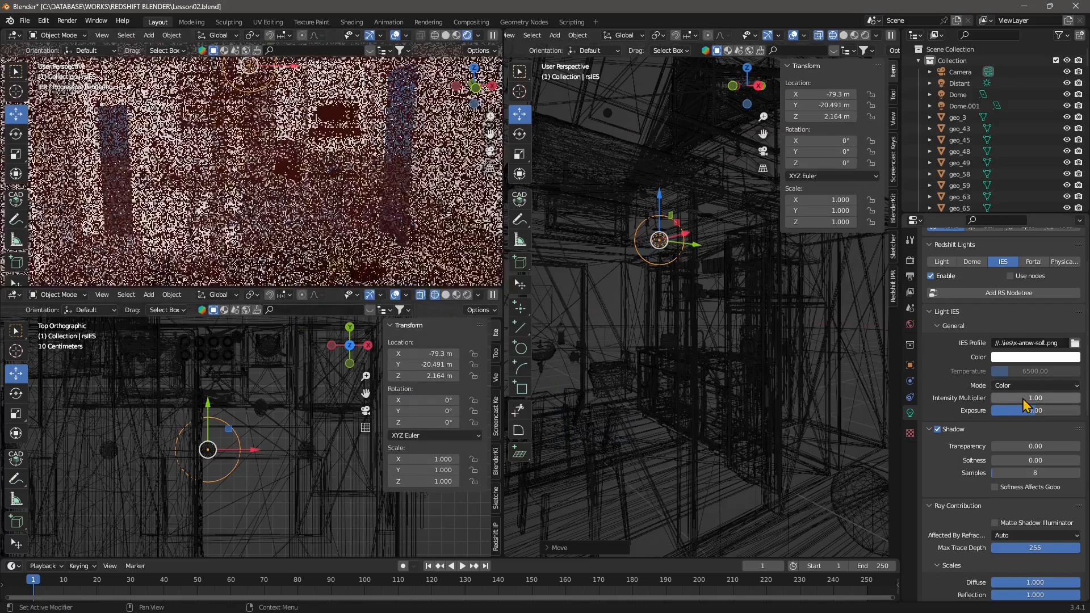
left_click(1023, 399)
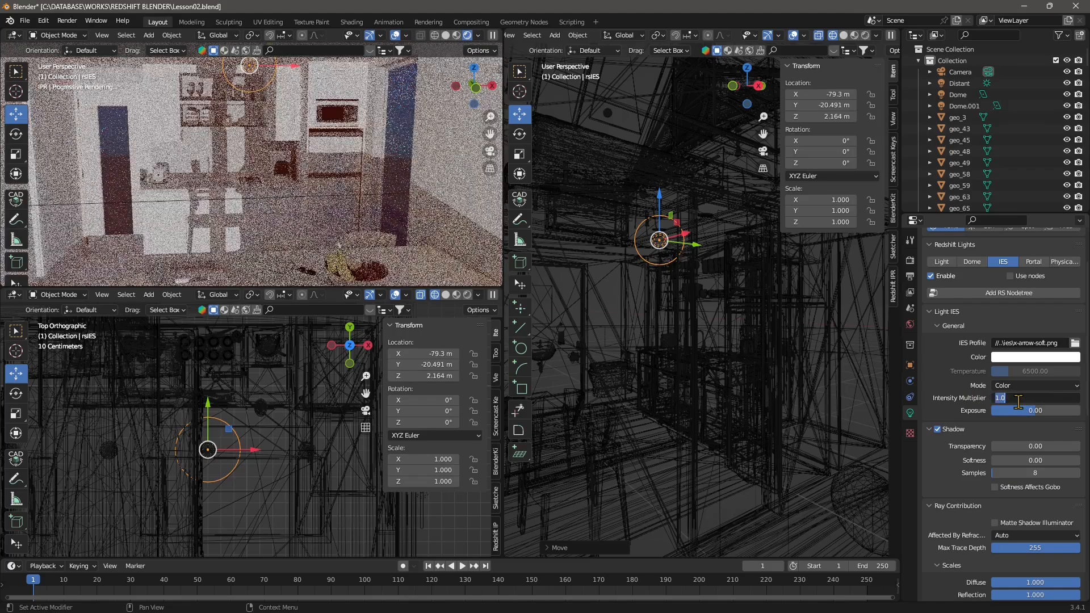
type("10")
key("Return")
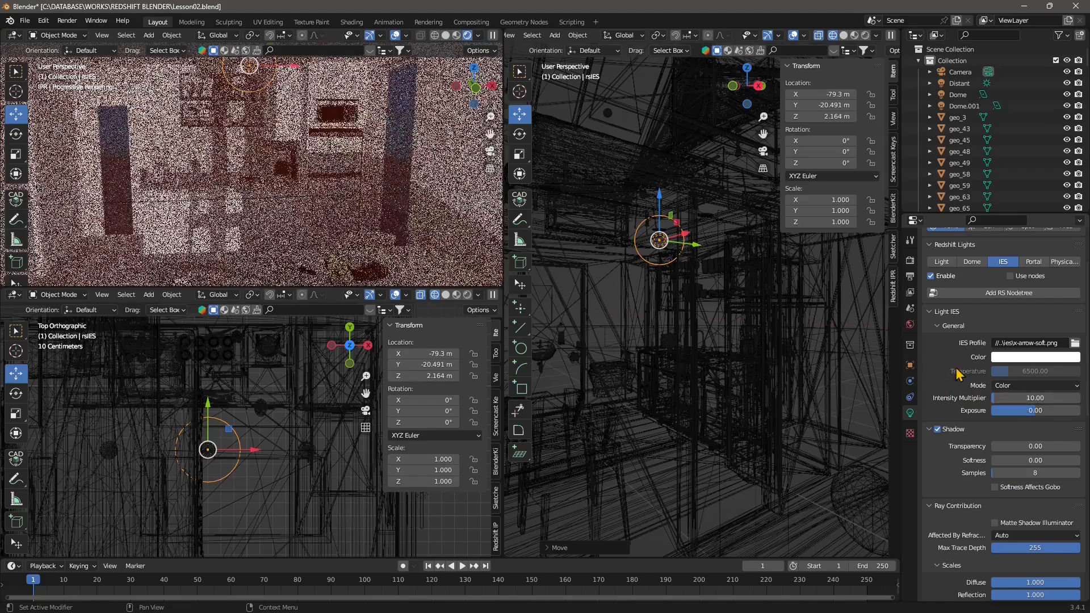
left_click(446, 36)
left_click(455, 36)
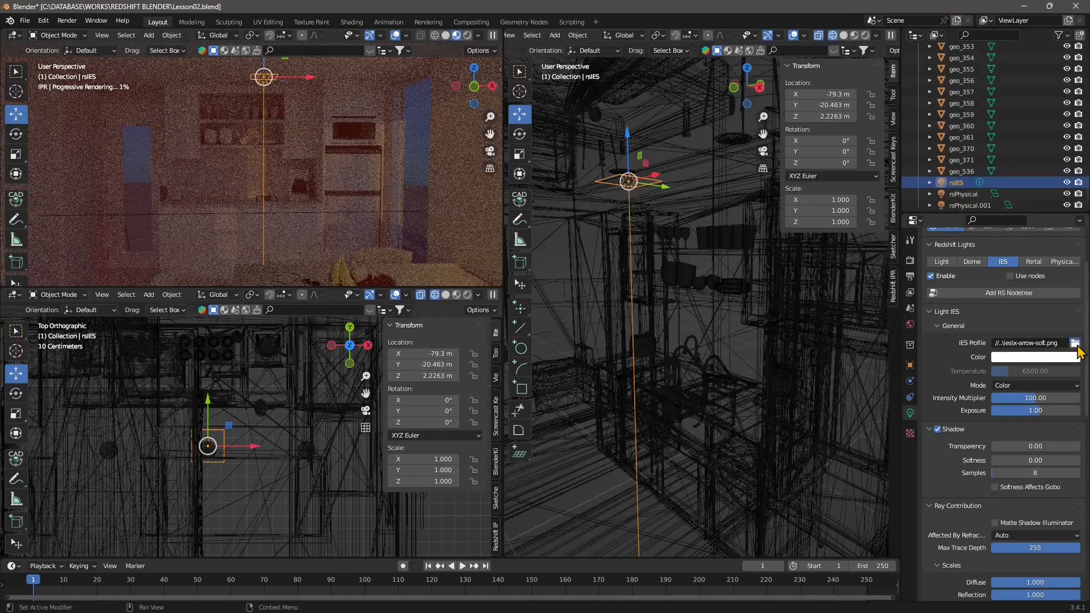
- Load x-arrow-soft.ies from the ies folder as the IES light's profile
left_click(1075, 343)
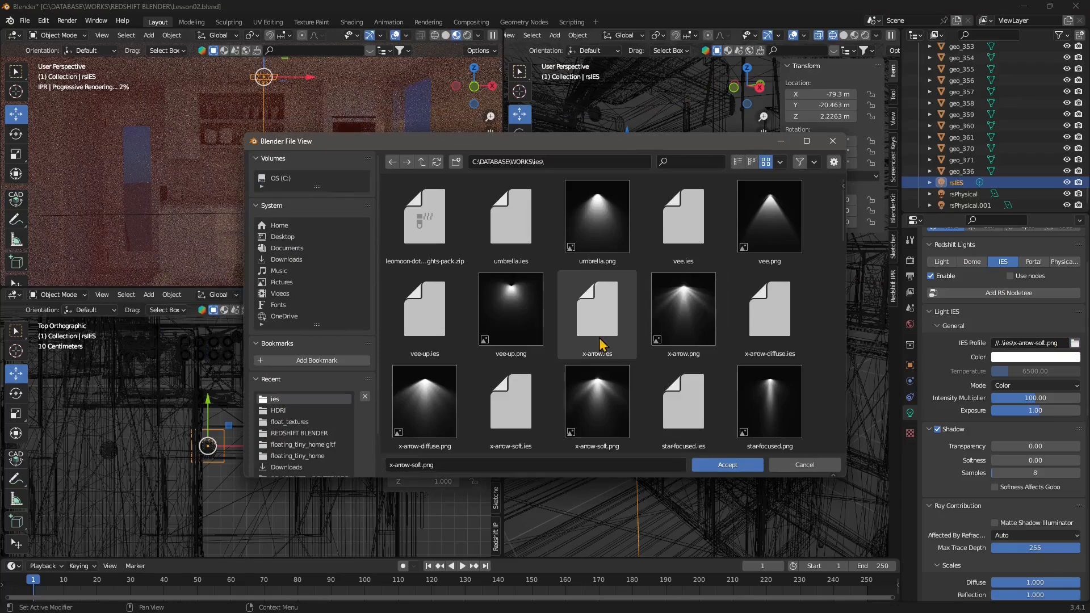
left_click(517, 416)
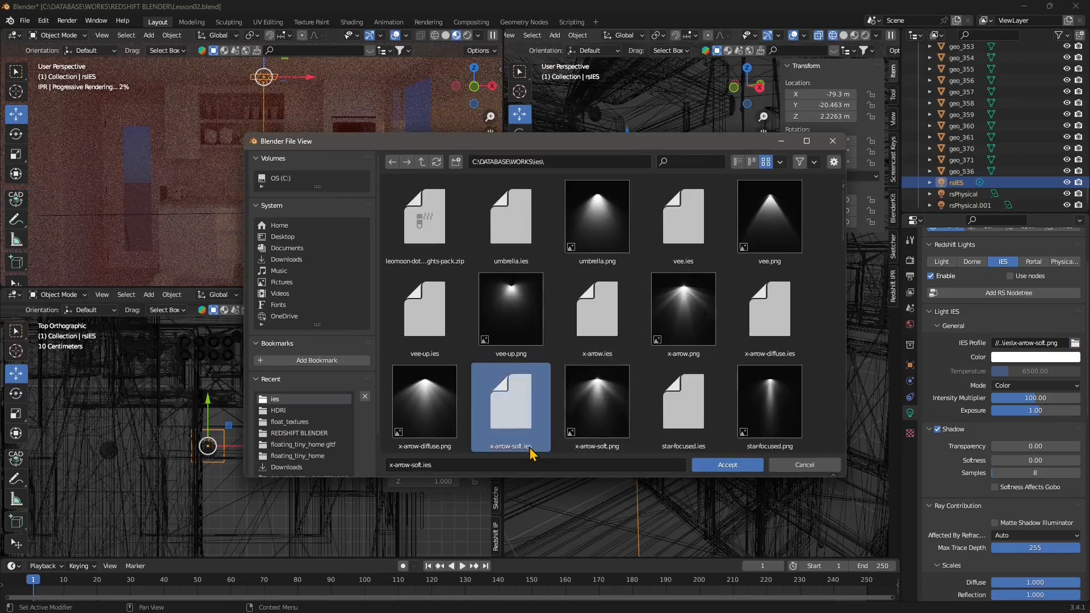
left_click(704, 466)
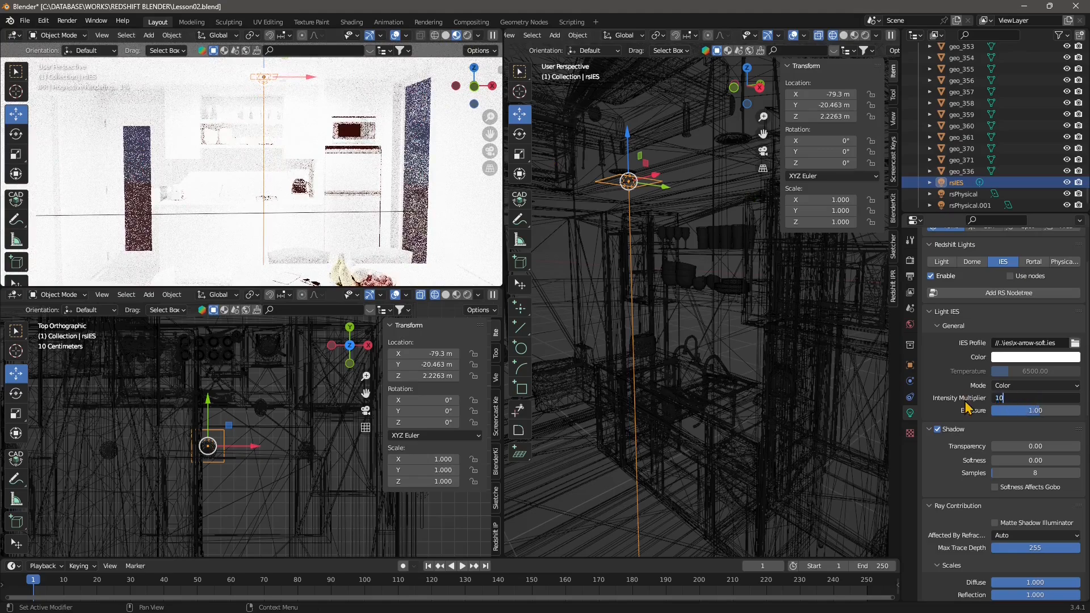
- Set the IES light's intensity multiplier to 10, keep the exposure at 1, and refresh the kitchen's render preview
type("10")
key("Tab")
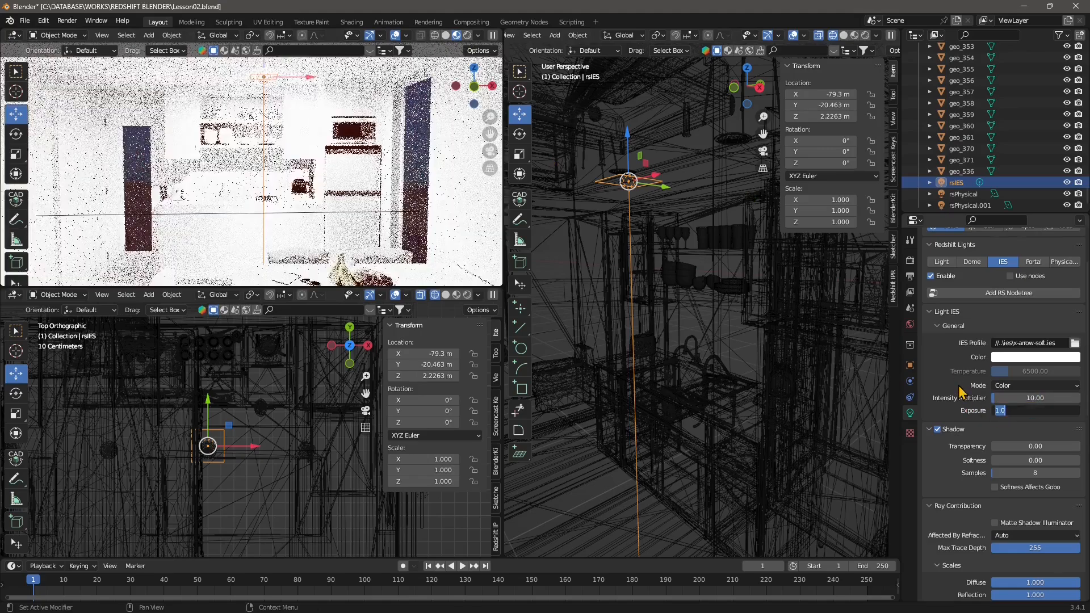
key("Return")
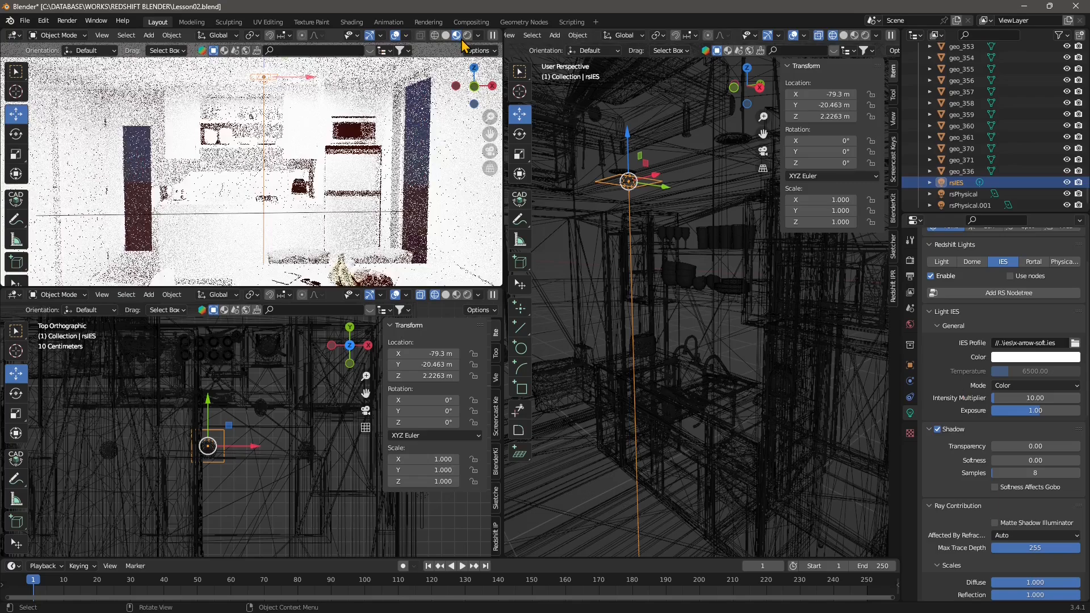
left_click(468, 37)
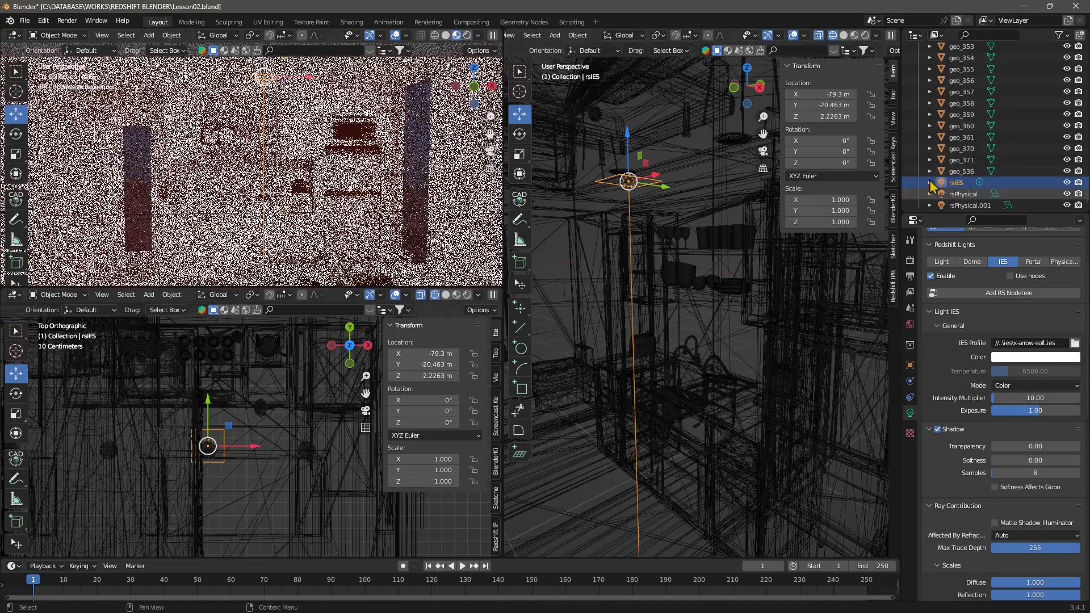
- Turn off the Atmosphere fog in the scene's Redshift environment settings
left_click(910, 324)
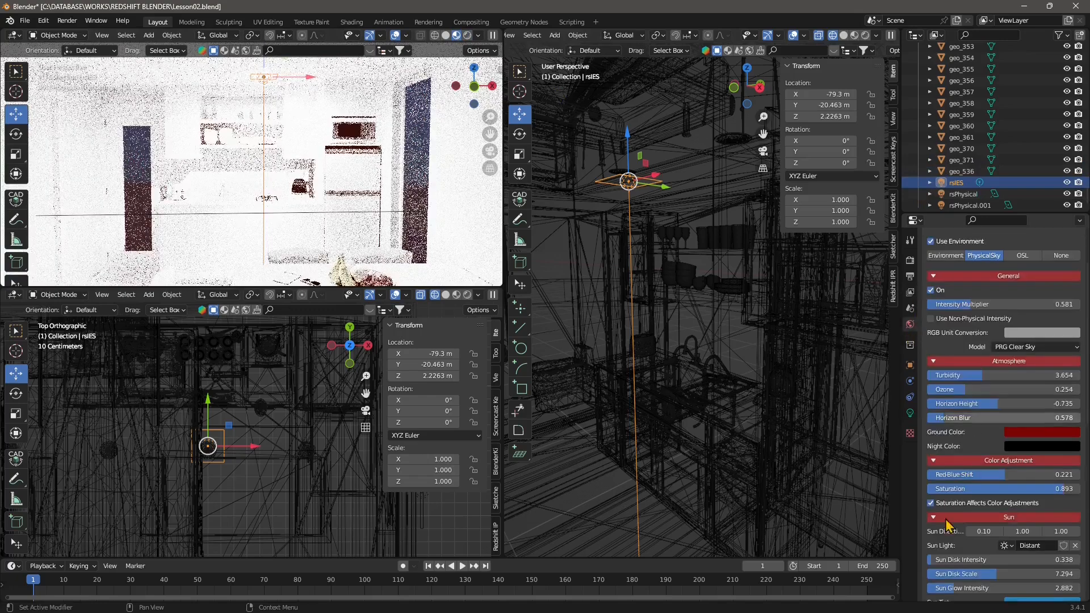
scroll(958, 542, "down", 5)
scroll(953, 528, "down", 5)
left_click(937, 460)
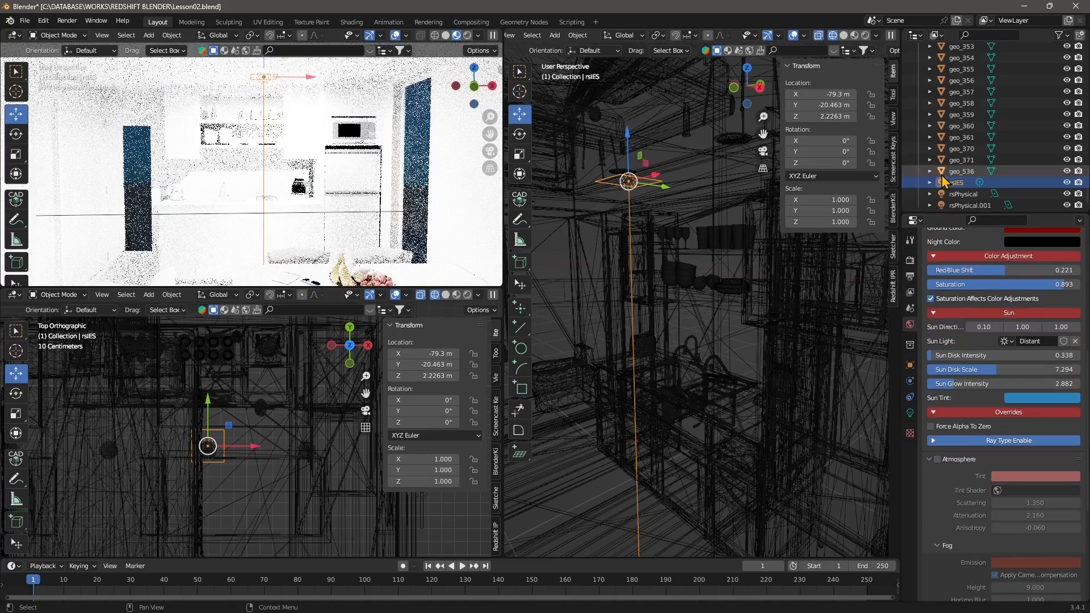
- Reduce the IES light's ray contribution scales to about 0.075 for Diffuse and 0.277 for Reflection
scroll(973, 142, "up", 3)
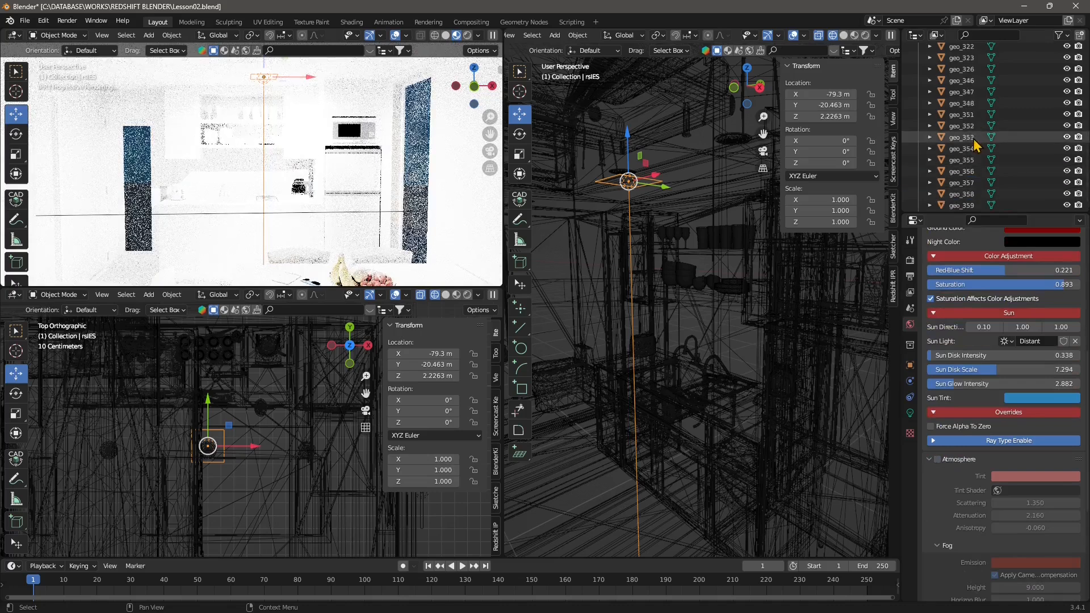
scroll(965, 159, "down", 6)
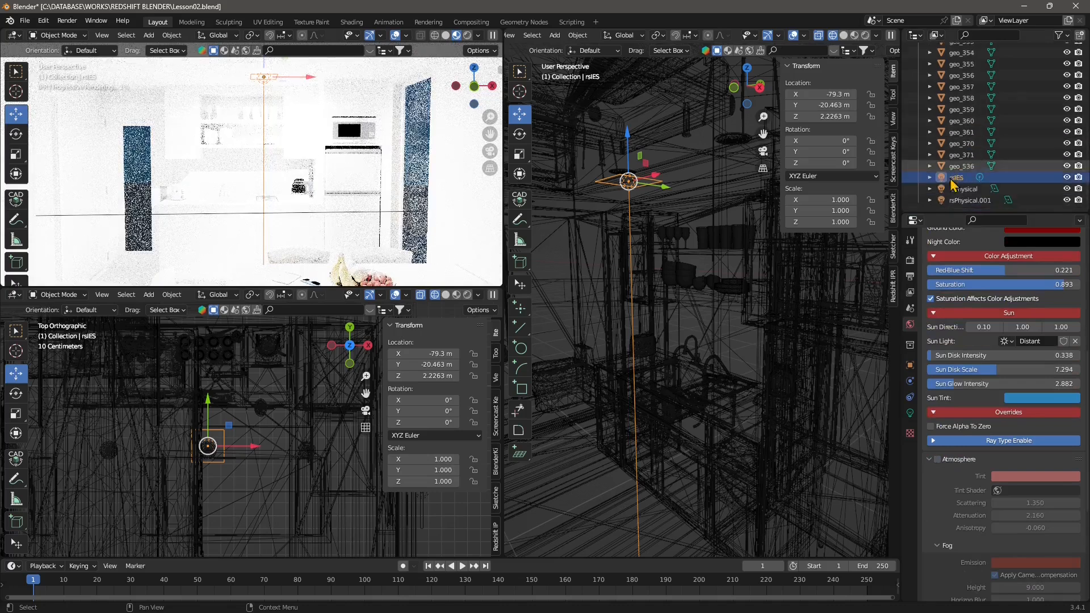
left_click(910, 413)
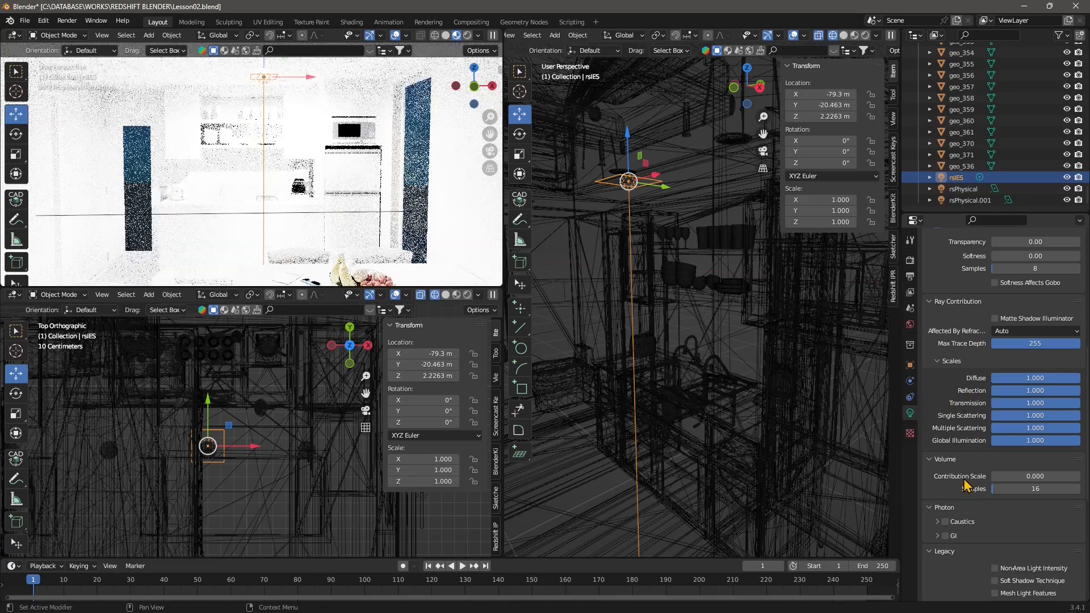
left_click_drag(1045, 378, 1027, 378)
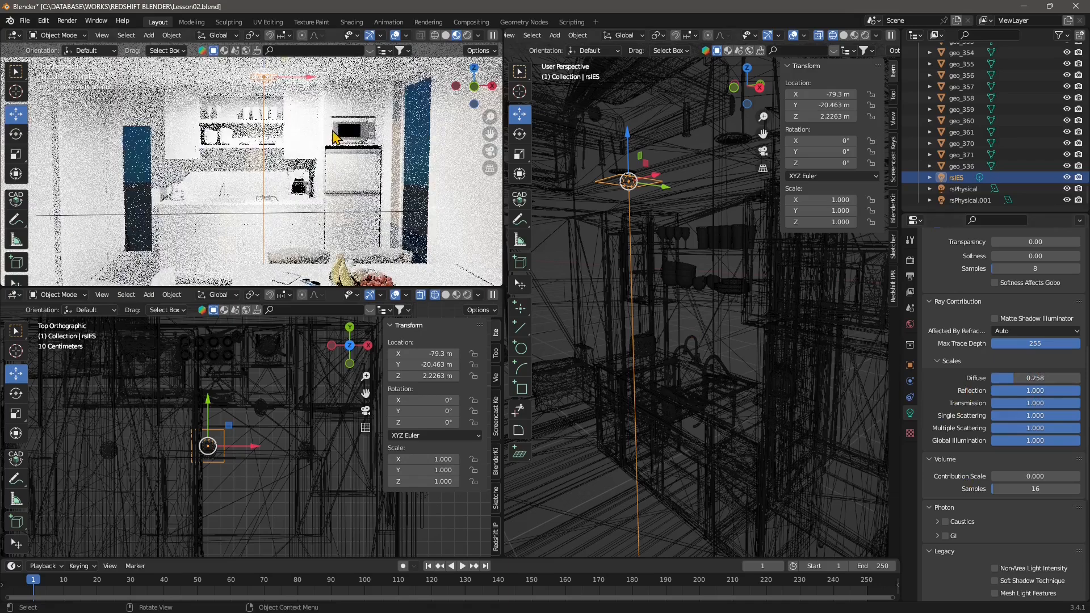
left_click_drag(1018, 378, 978, 391)
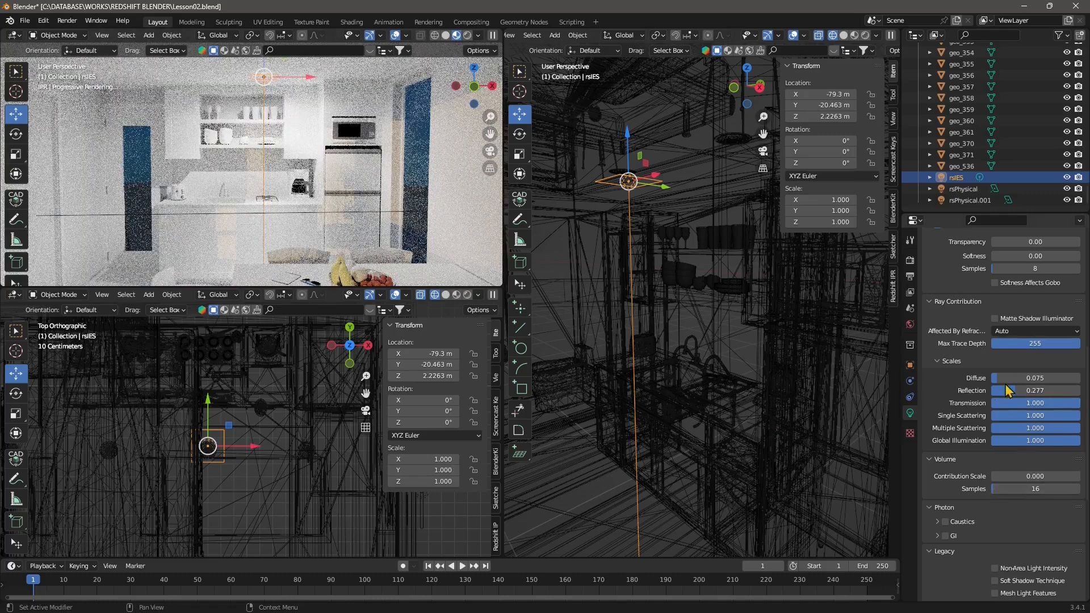
- Lower the IES light's intensity multiplier to 1 and further to 0.1, and refresh the kitchen's render preview
scroll(1013, 360, "up", 5)
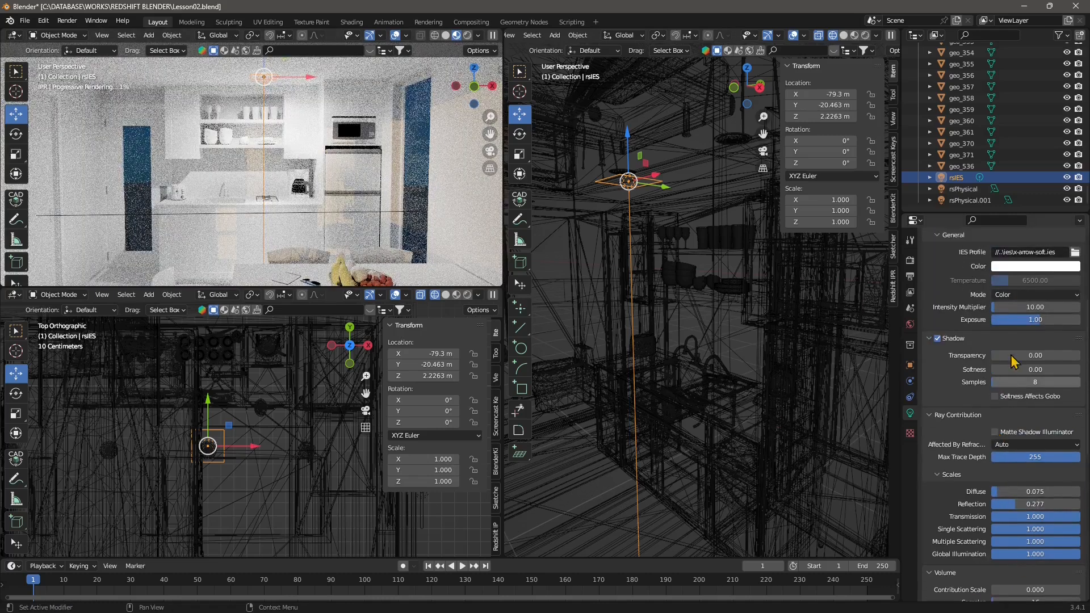
left_click(1024, 307)
type("1")
key("Return")
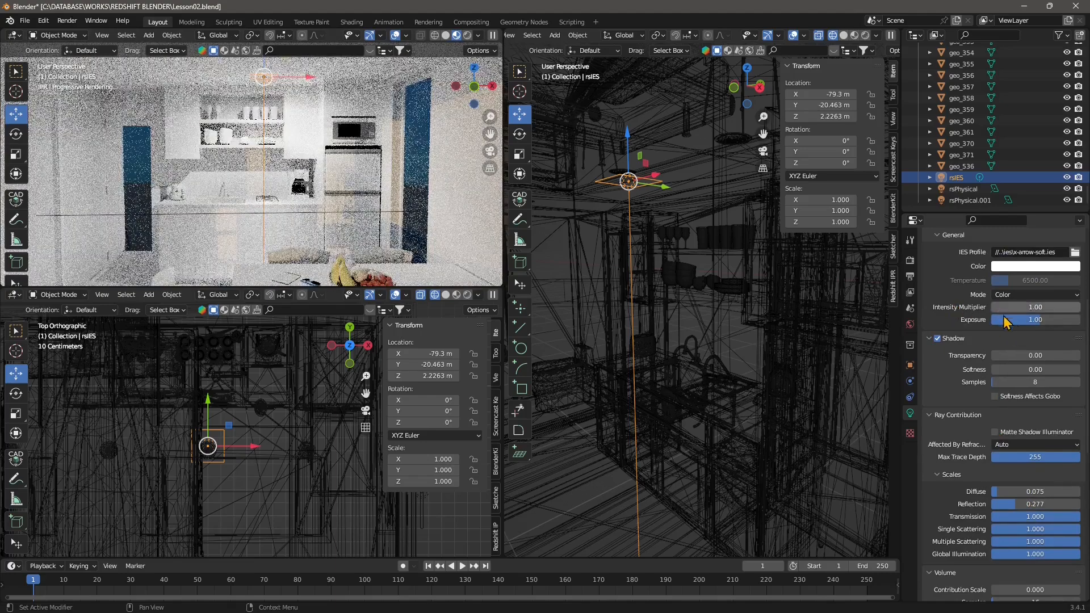
scroll(1005, 341, "up", 1)
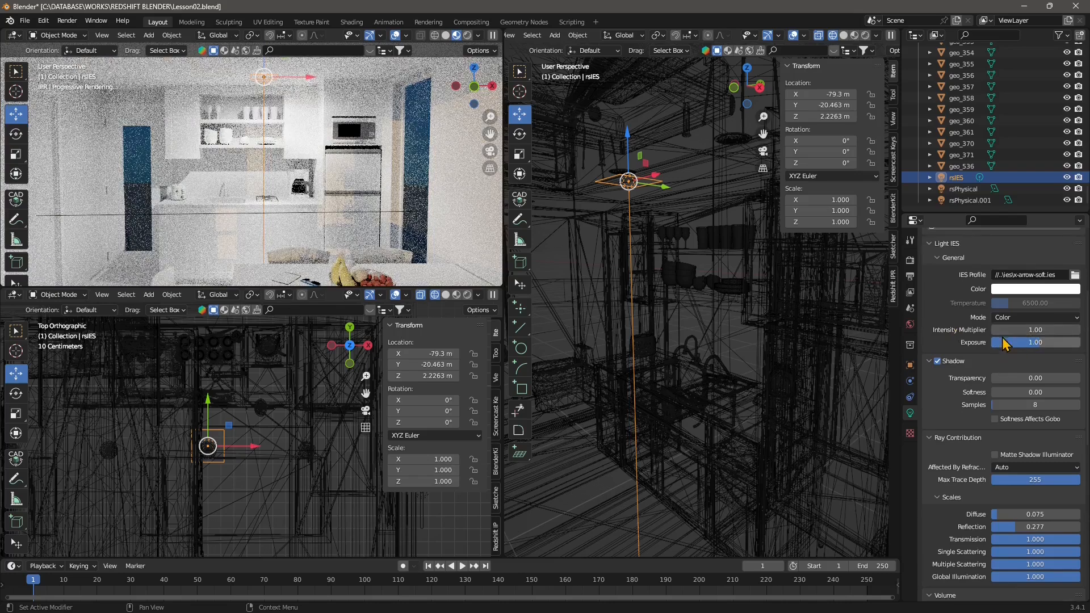
left_click(1042, 330)
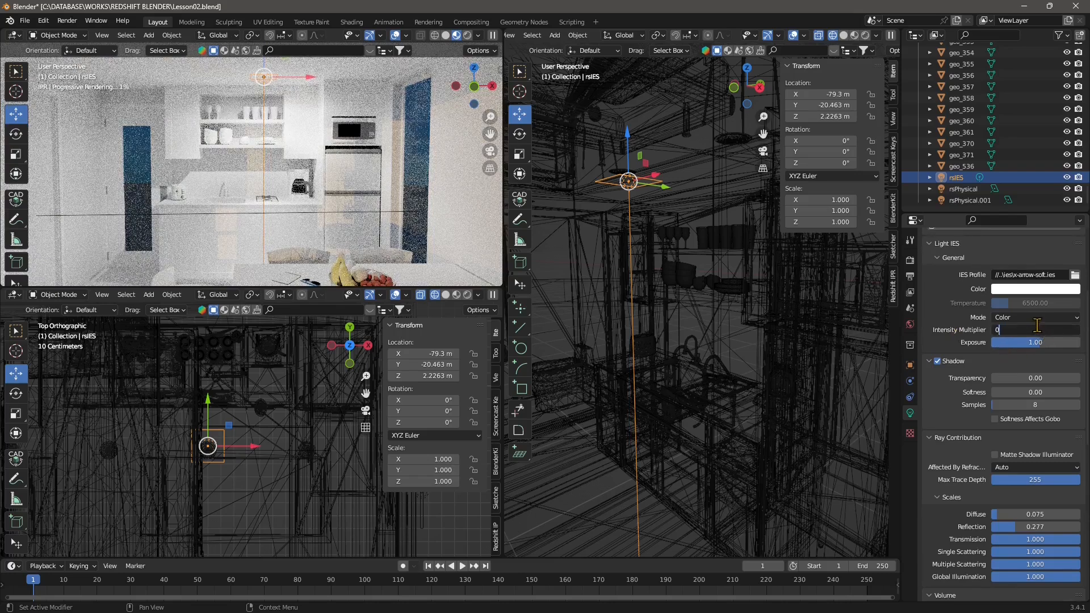
type("0.1")
key("Return")
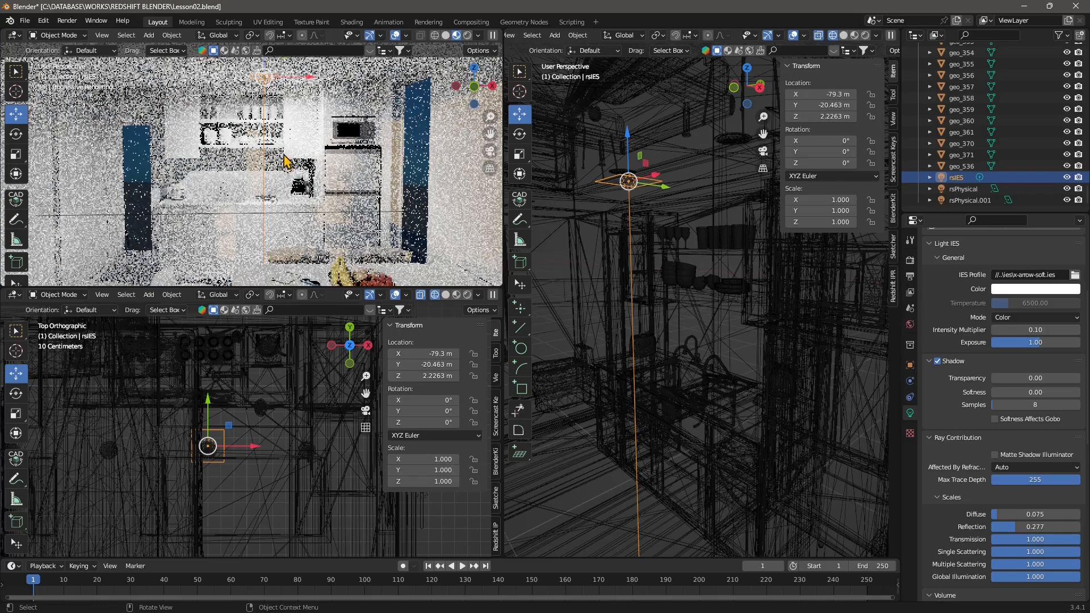
left_click(466, 38)
left_click(458, 38)
- Set the IES light's exposure to 0.1 and darken its color from white to light gray
scroll(976, 379, "up", 3)
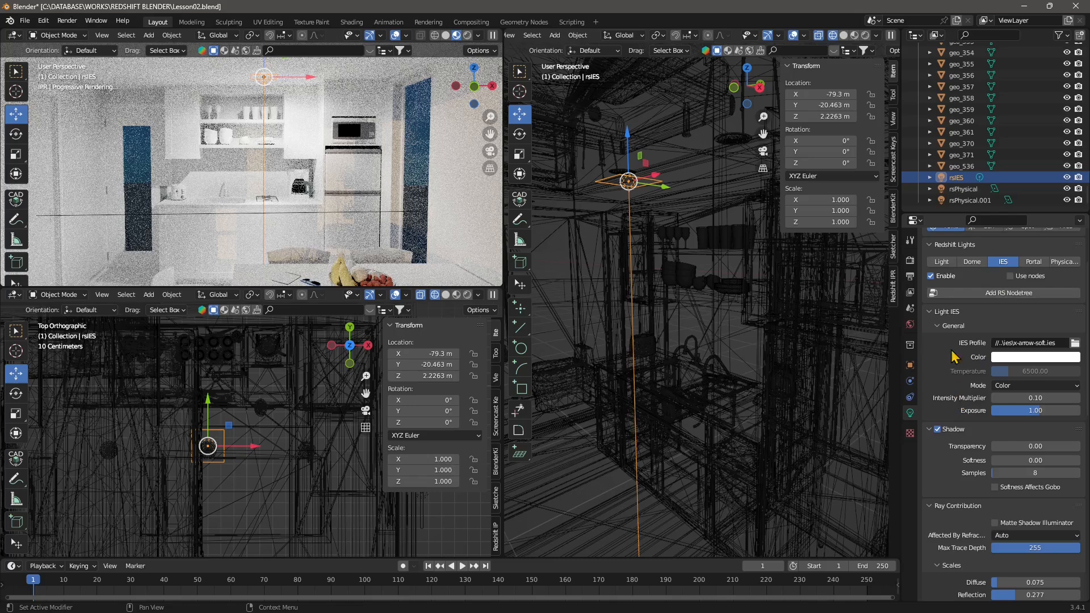
scroll(959, 408, "down", 2)
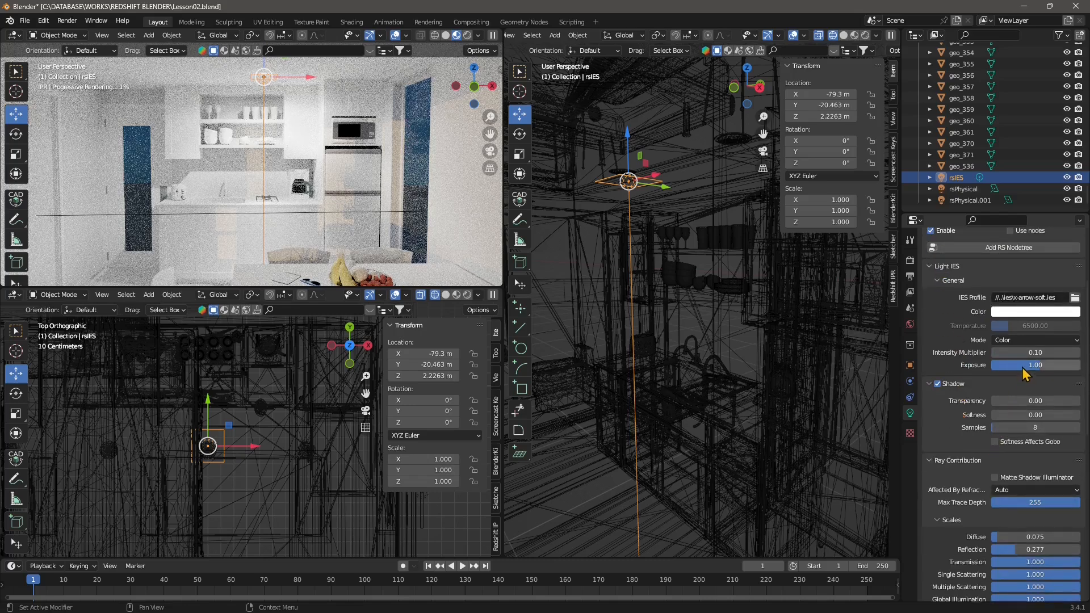
left_click(1022, 366)
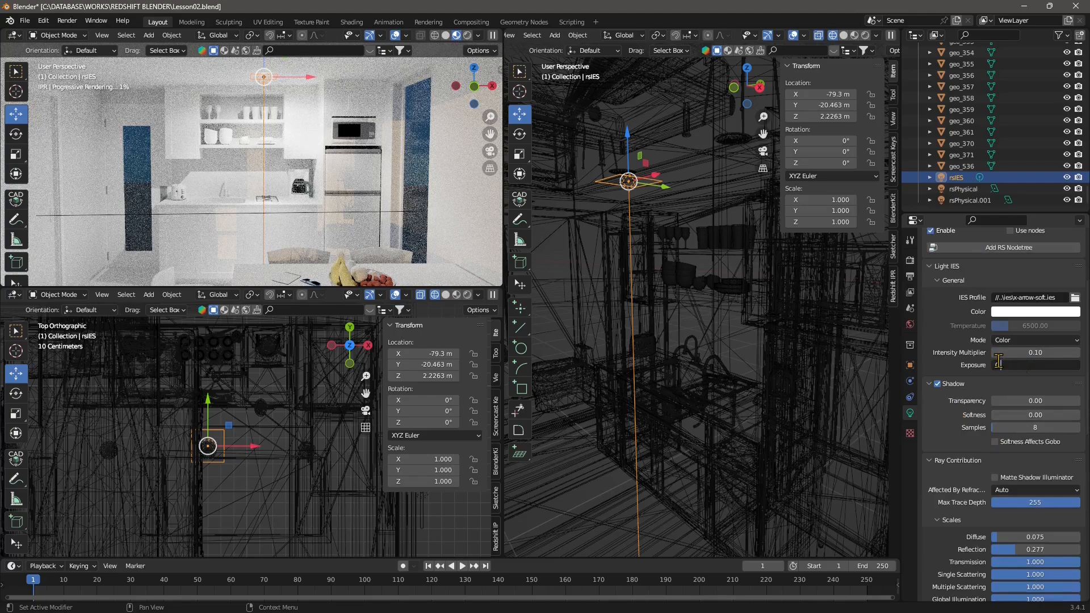
type("0.1")
key("Return")
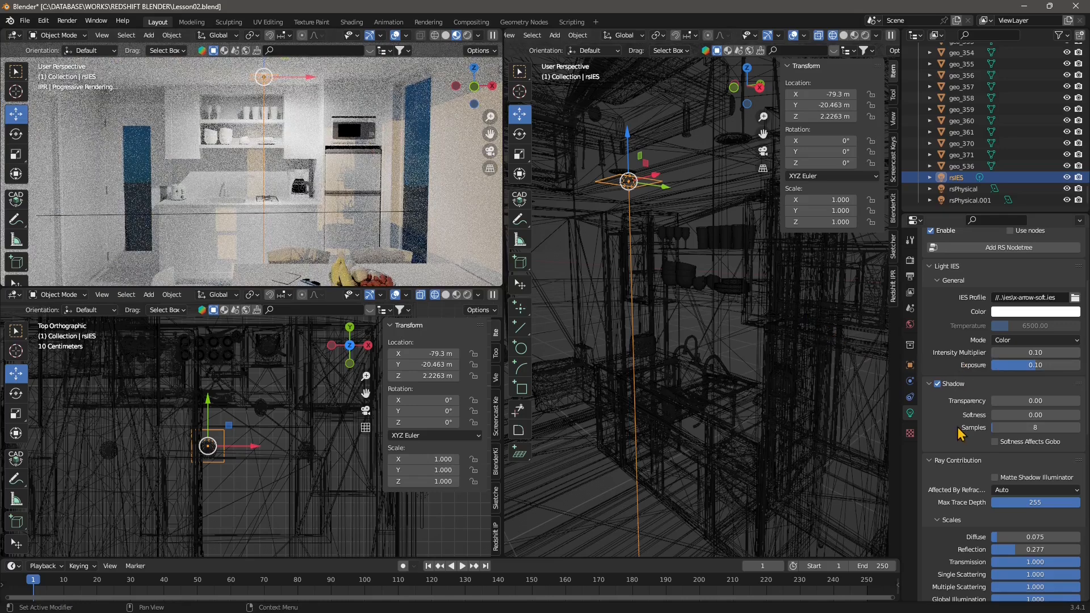
left_click(1019, 313)
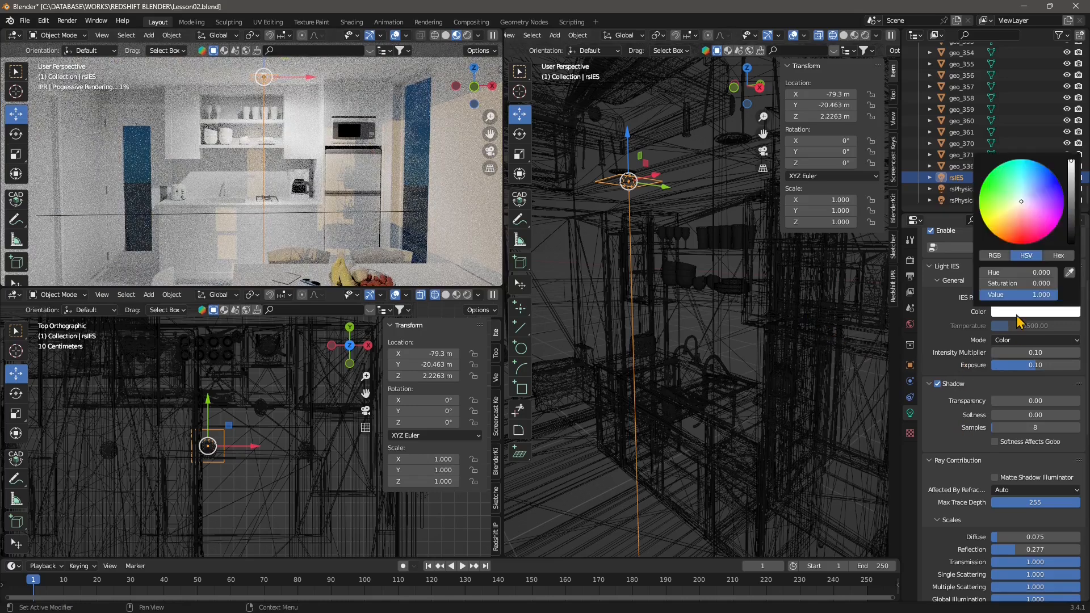
mouse_move(1072, 199)
left_mouse_down()
mouse_move(1074, 220)
mouse_move(1075, 196)
left_mouse_up()
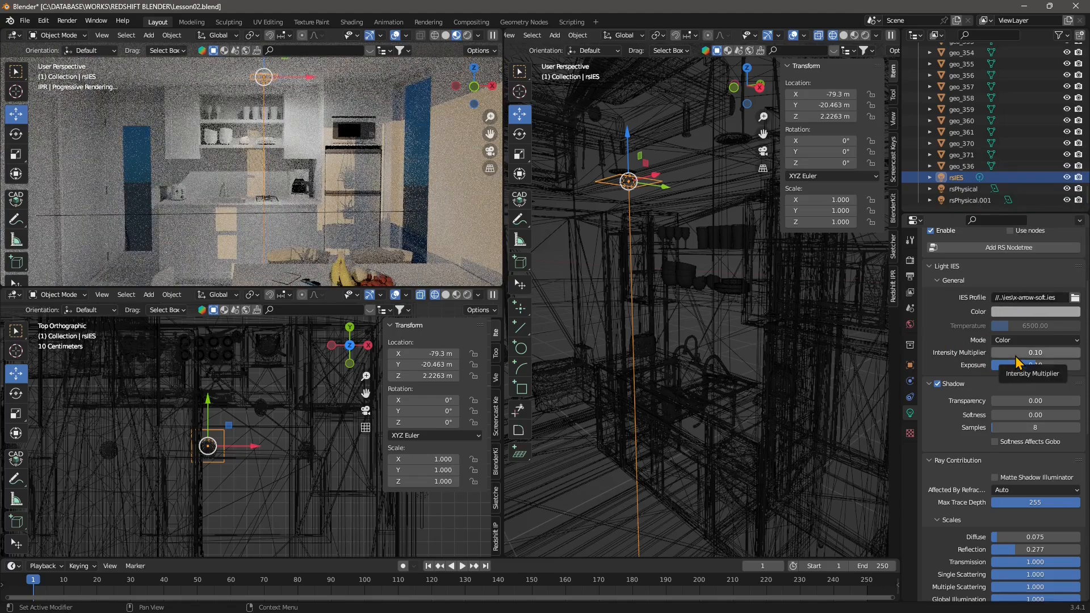
- Load star-focused.ies as the IES light's profile and open its intensity multiplier for editing
left_click(1073, 298)
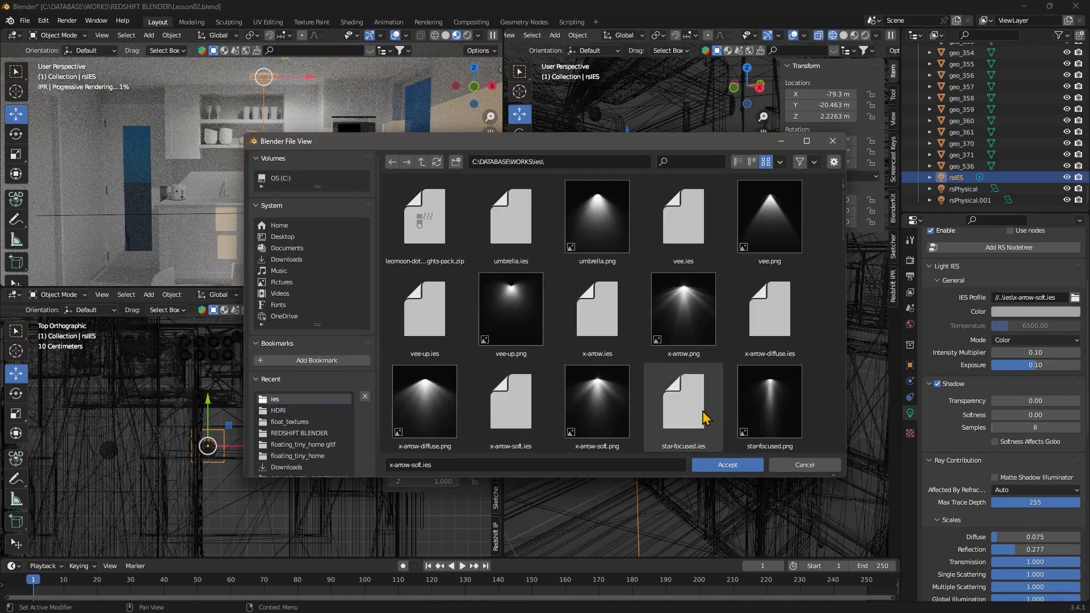
left_click(684, 405)
left_click(728, 465)
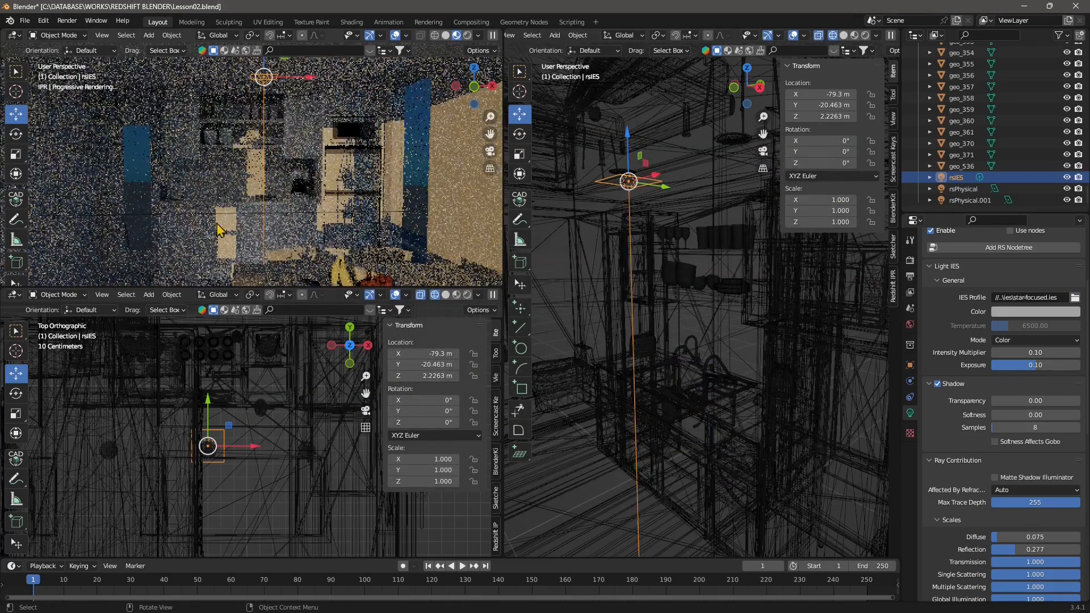
left_click(1029, 353)
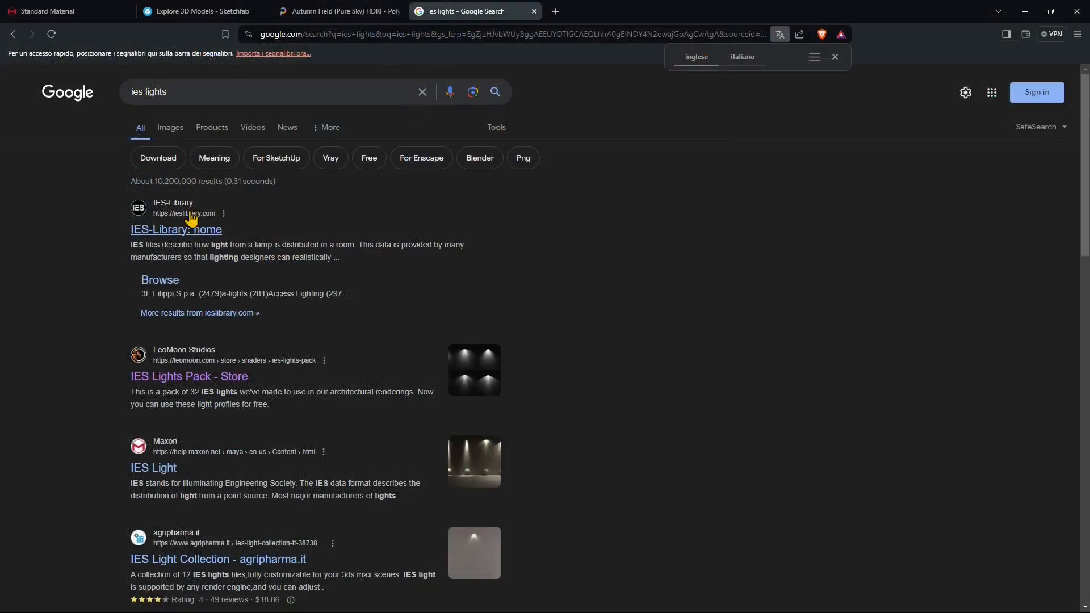
- In the browser, open LeoMoon's IES Lights Pack from the "ies lights" search results and find its free download
left_click_drag(169, 94, 157, 94)
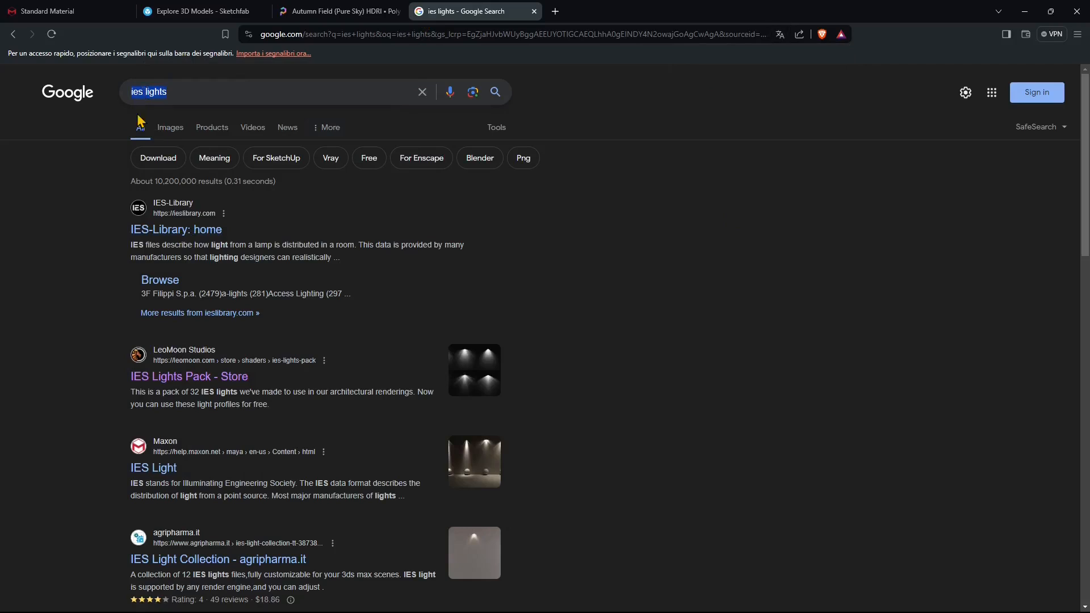
left_click(167, 378)
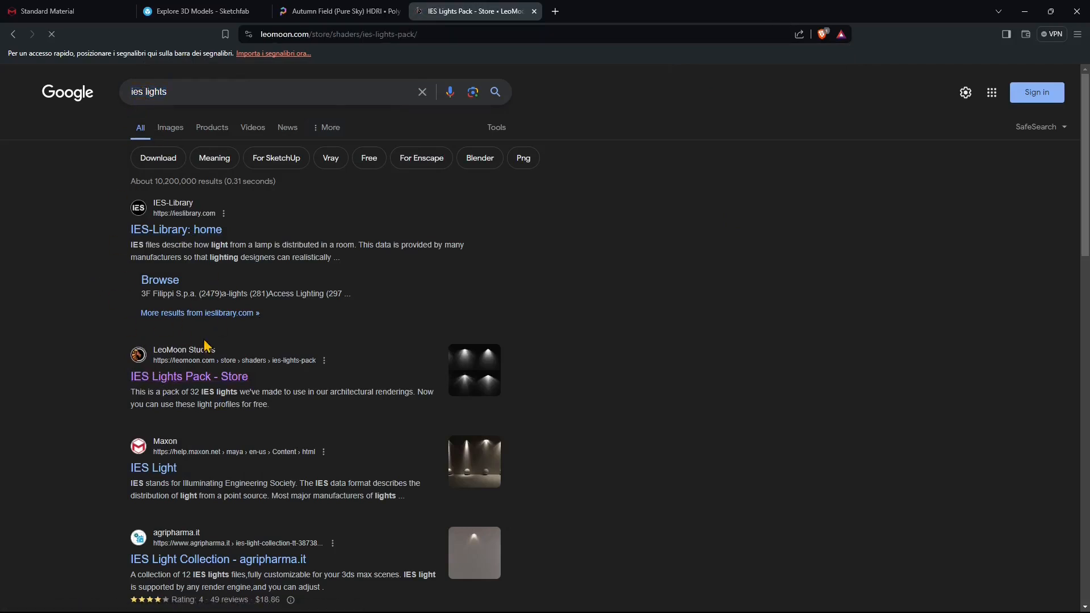
scroll(668, 444, "down", 2)
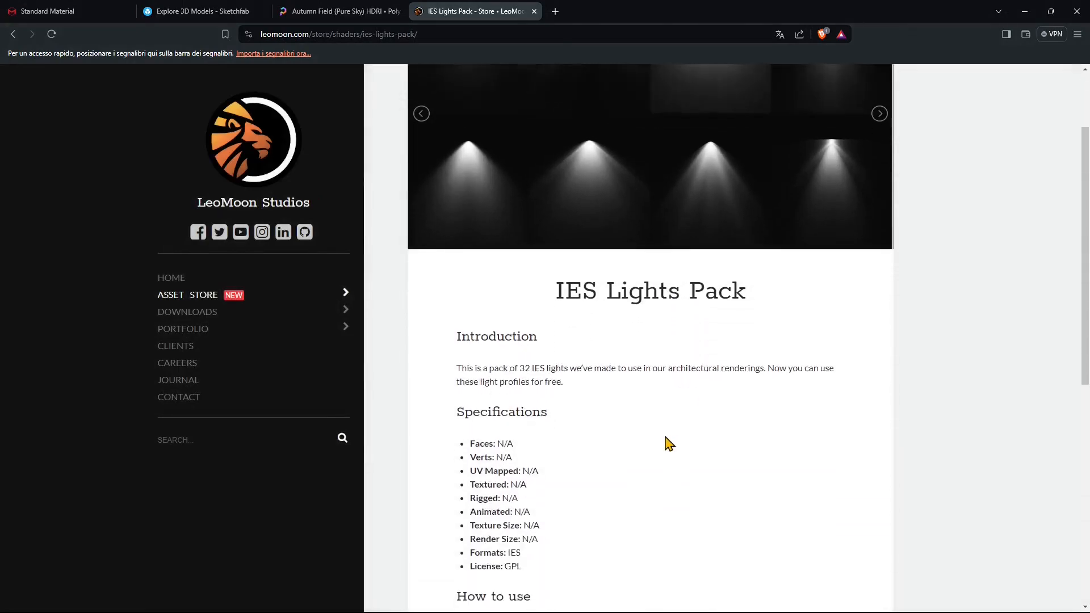
scroll(669, 444, "down", 4)
scroll(642, 454, "down", 2)
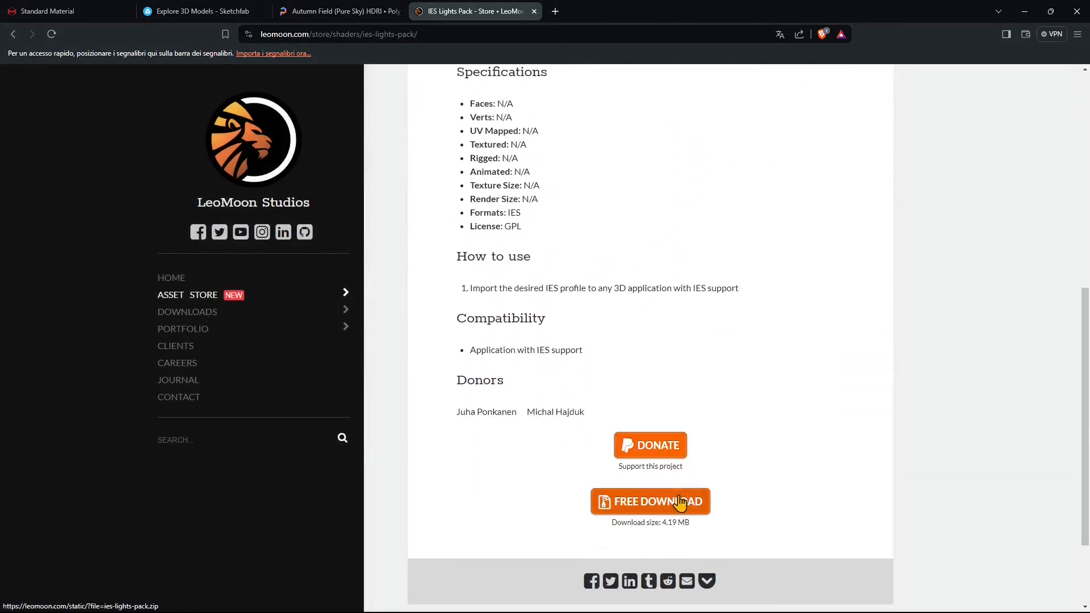
scroll(703, 462, "down", 2)
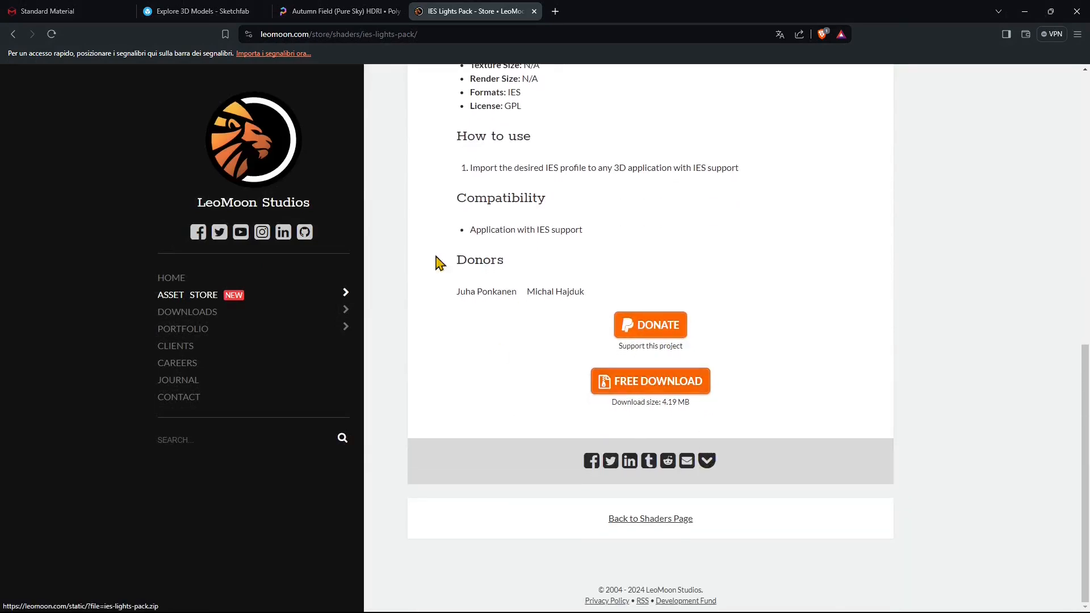
scroll(568, 328, "up", 1)
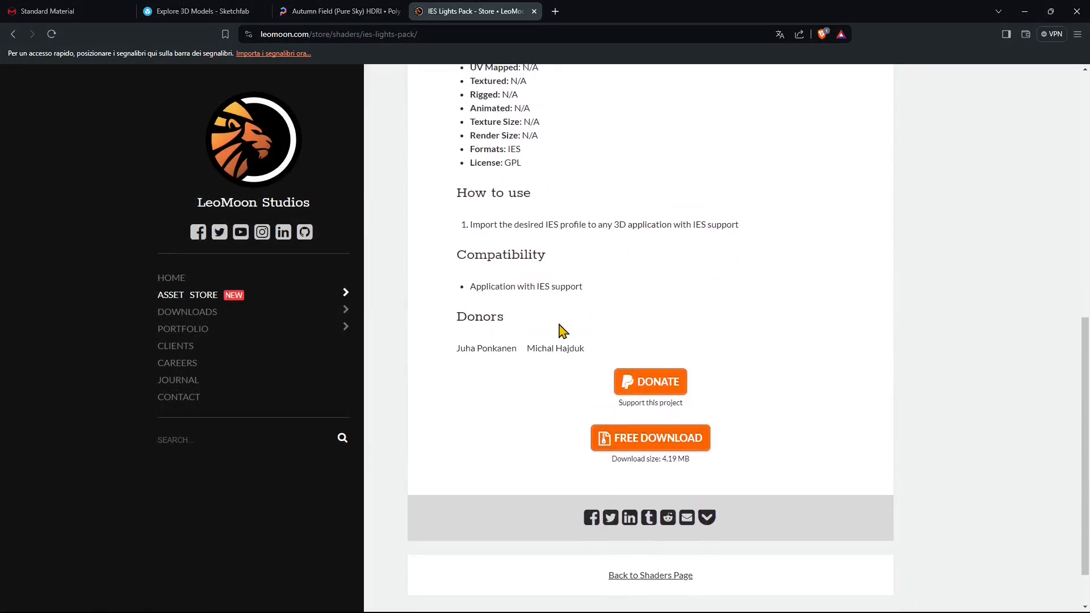
scroll(748, 399, "up", 2)
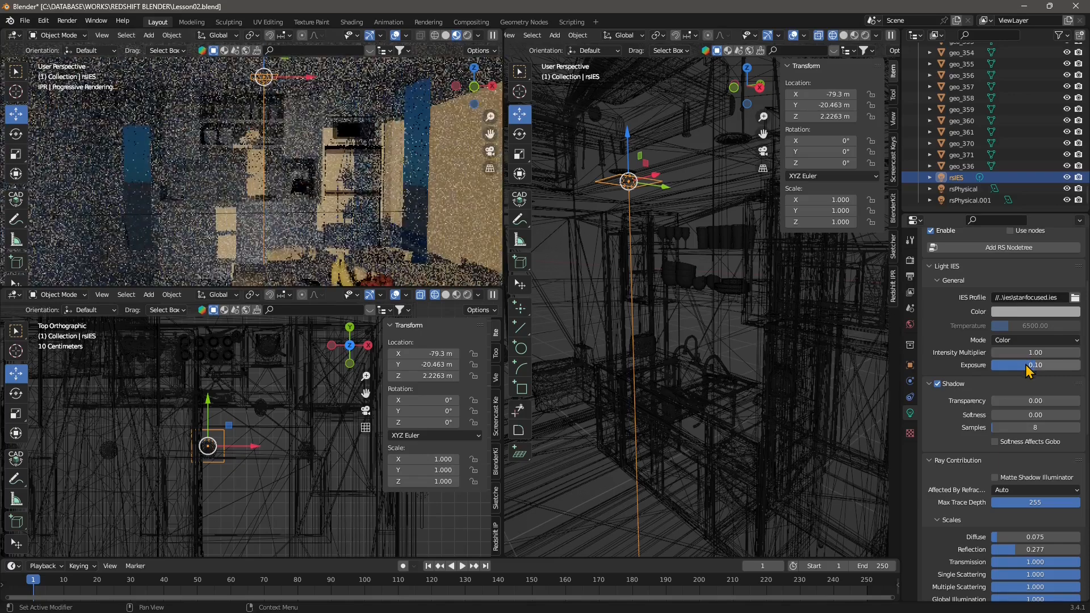
- Back in Blender, set the IES light's exposure to 1 and brighten its color to near white
left_click(1009, 364)
type("1")
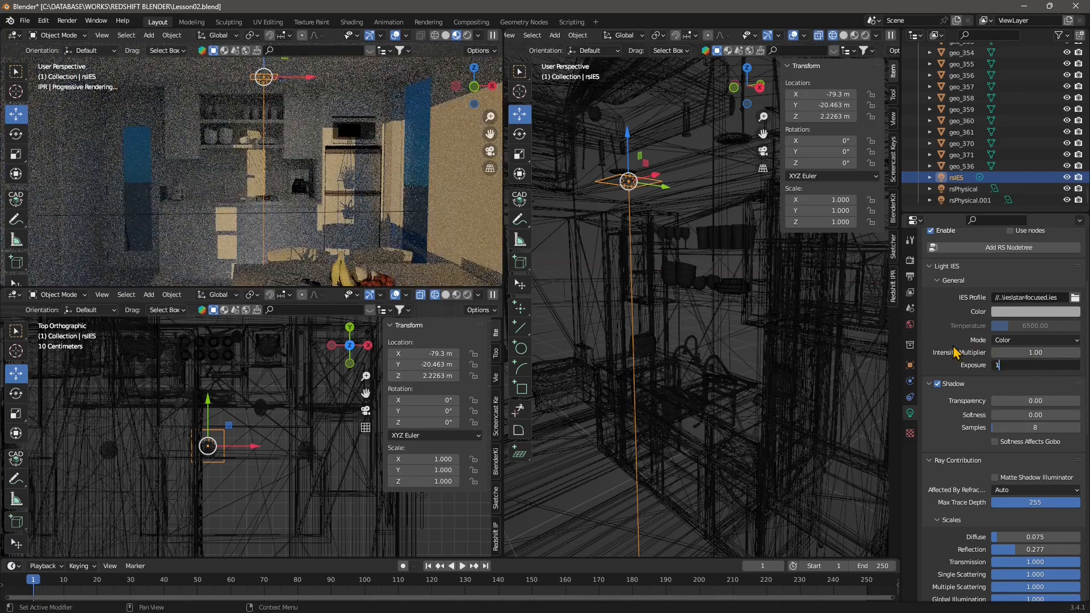
key("Return")
left_click(1045, 313)
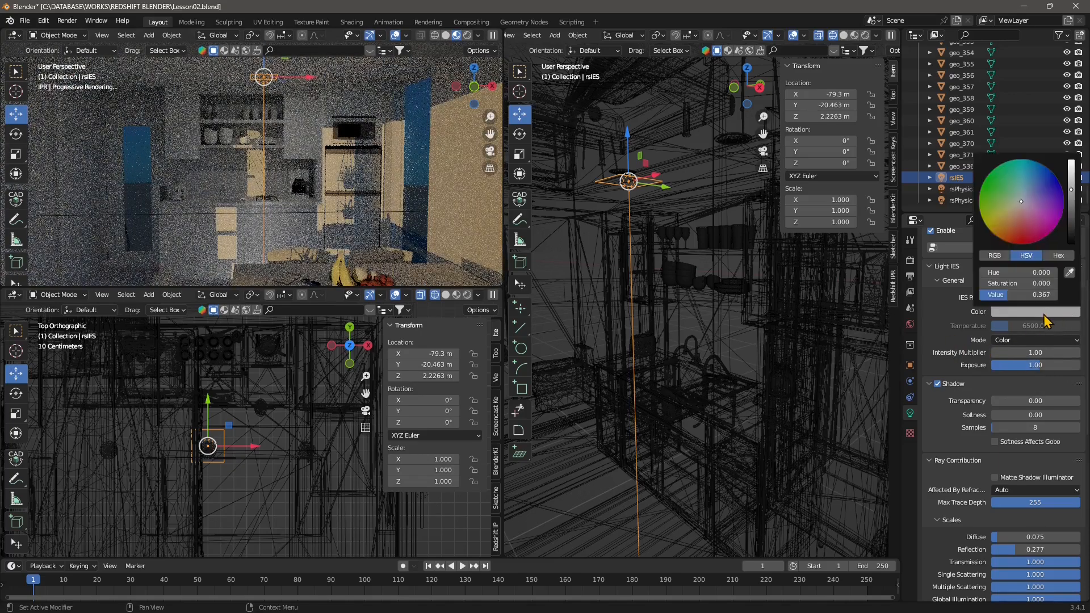
left_click(1074, 166)
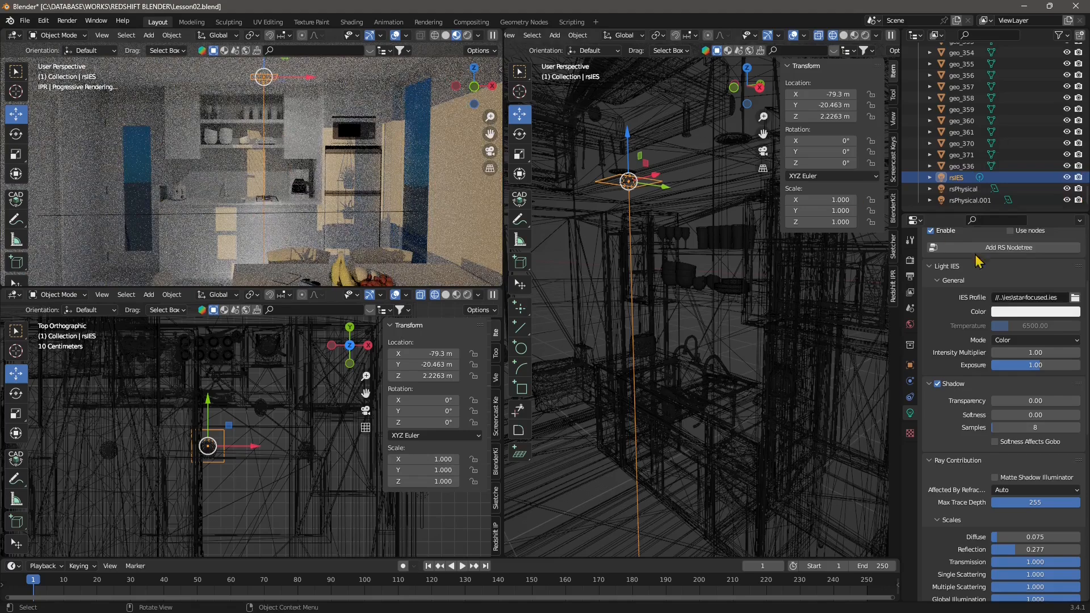
- Raise the IES light's intensity multiplier to 5 and further to 10, and make its color fully white
left_click(1028, 352)
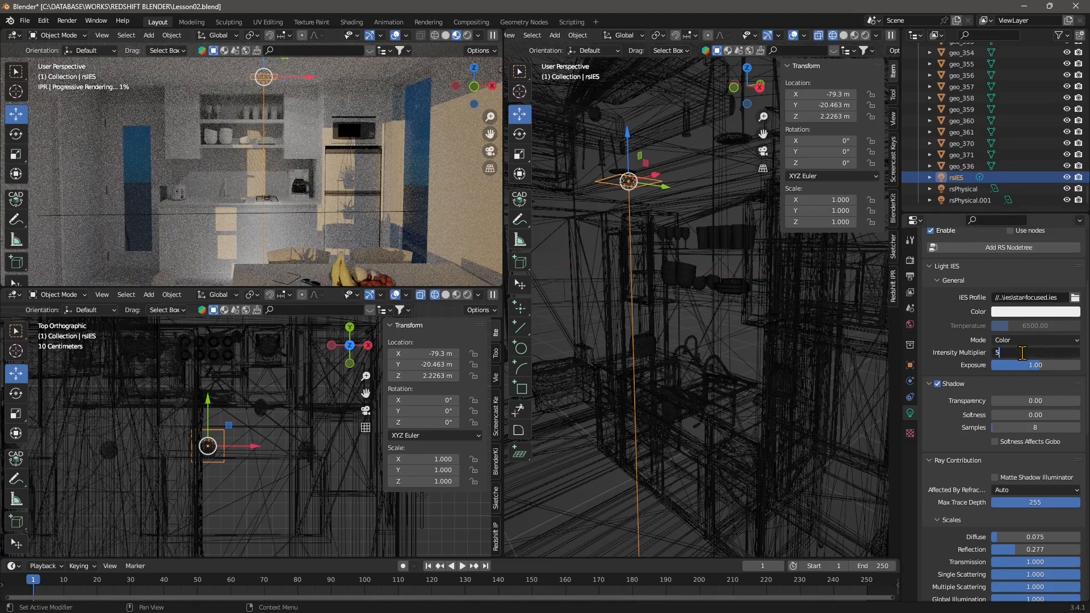
type("5")
key("Return")
left_click(1038, 312)
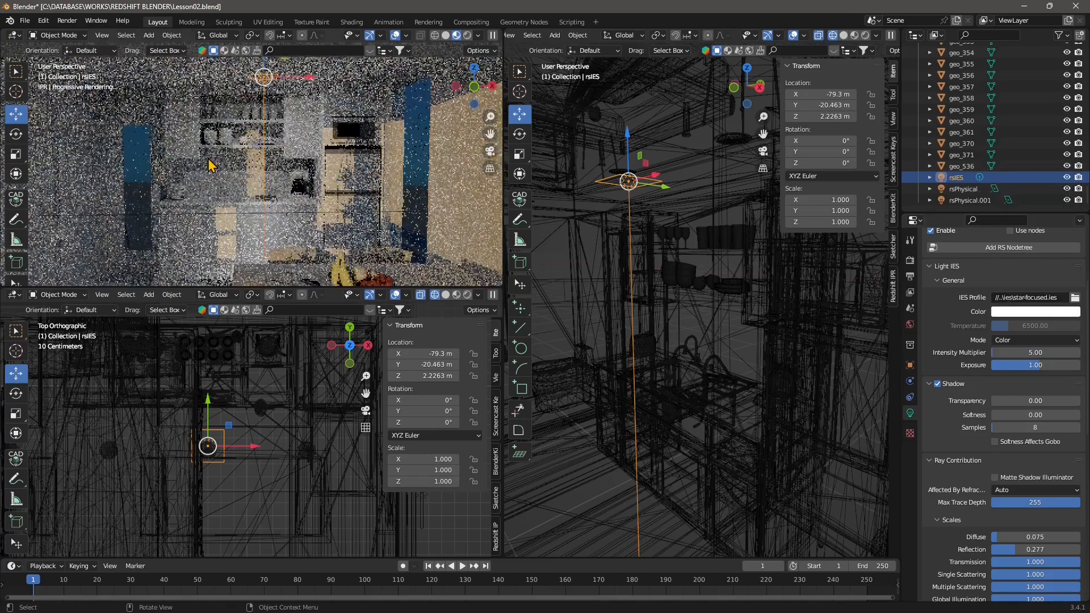
left_click(1012, 351)
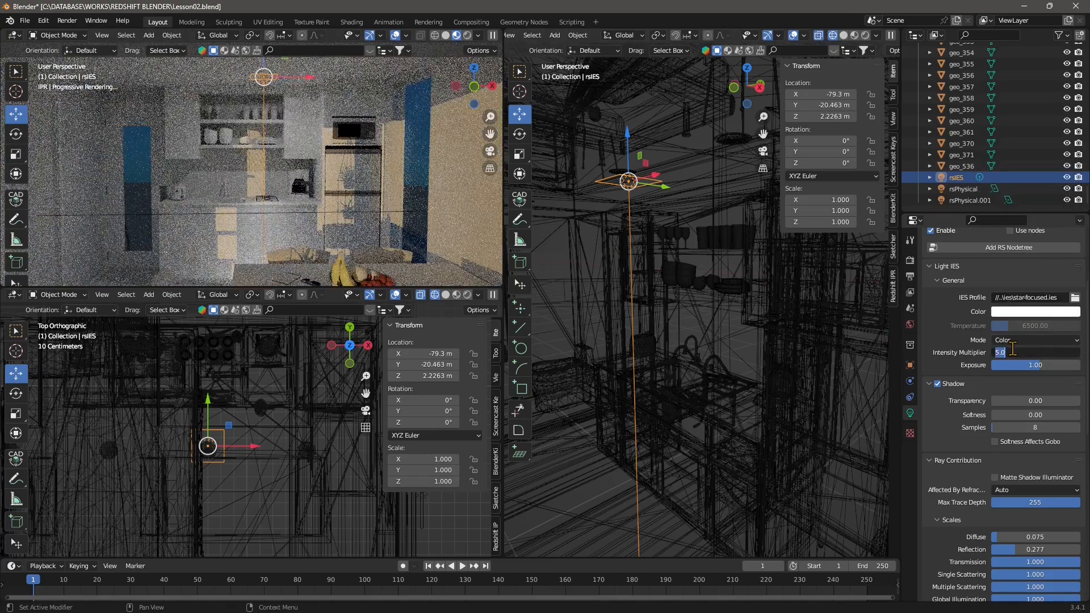
type("10")
key("Return")
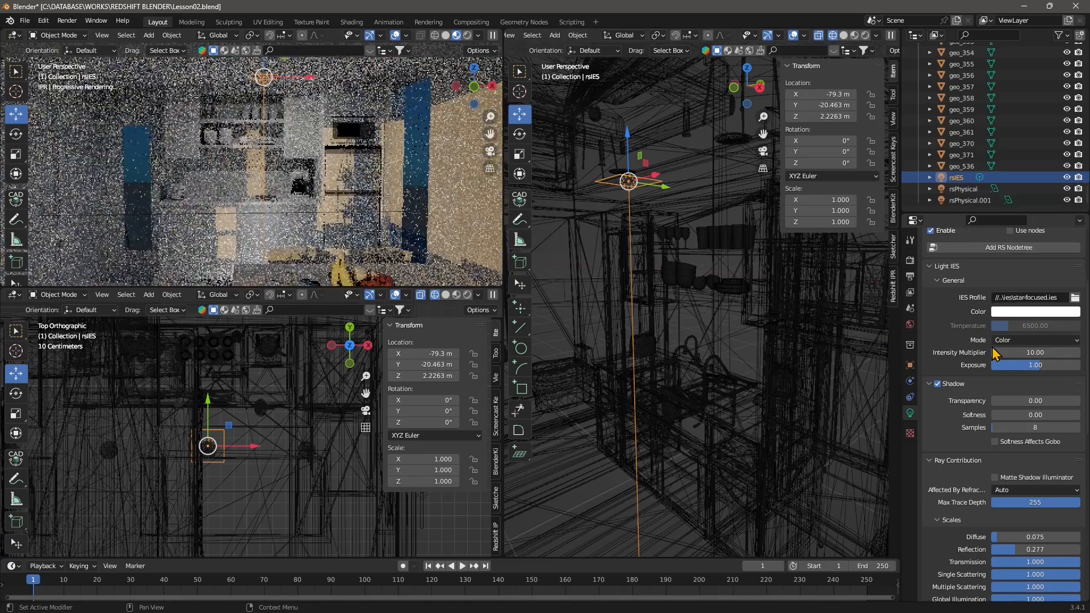
- Copy and paste the kitchen IES light, and move the copy along X to above the built-in oven column
scroll(656, 219, "up", 3)
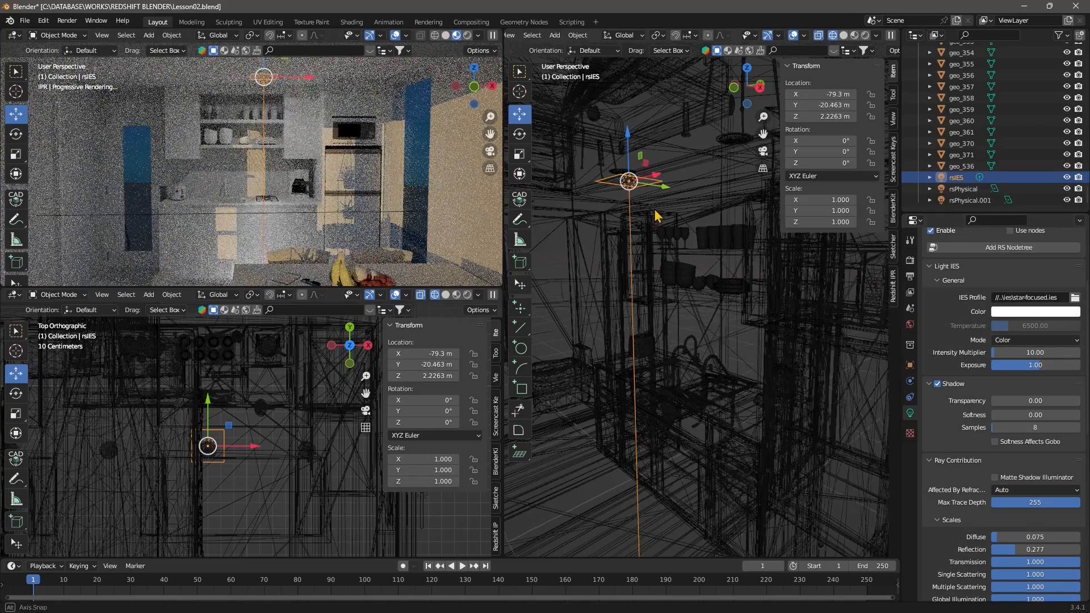
scroll(658, 221, "up", 3)
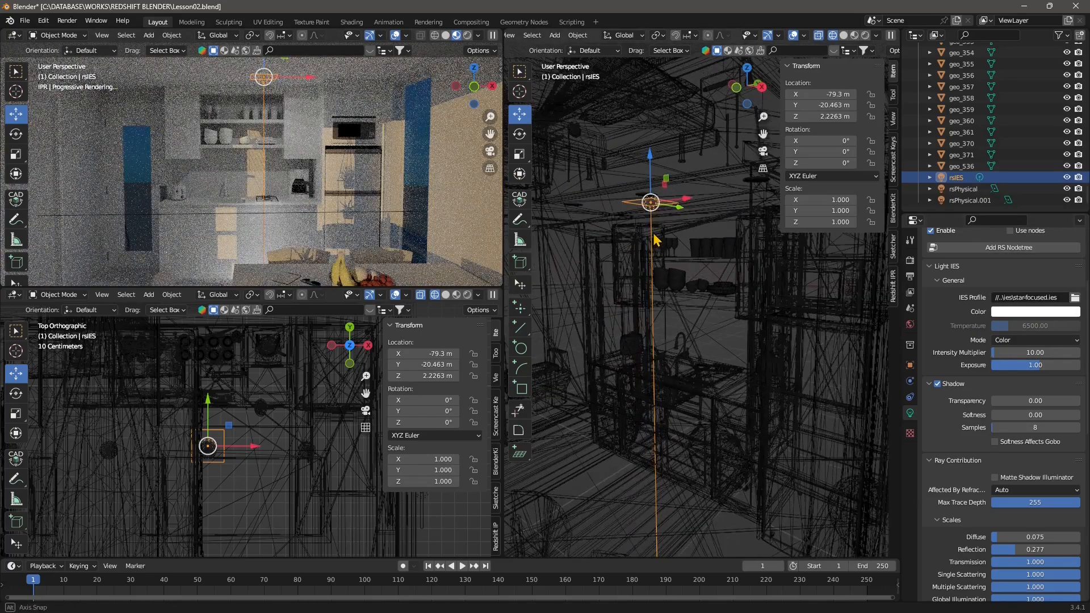
key("ctrl+c")
key("ctrl+v")
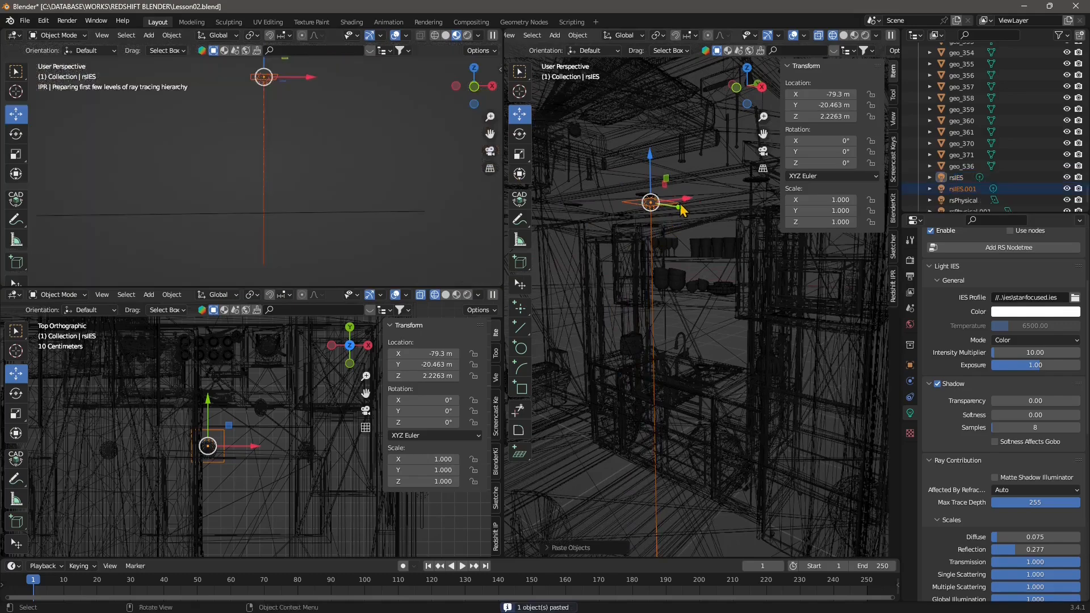
key("g")
left_click_drag(788, 195, 809, 193)
- Paste another copy of the IES light and move it along X to the opposite side of the original light
middle_click_drag(703, 270, 722, 276)
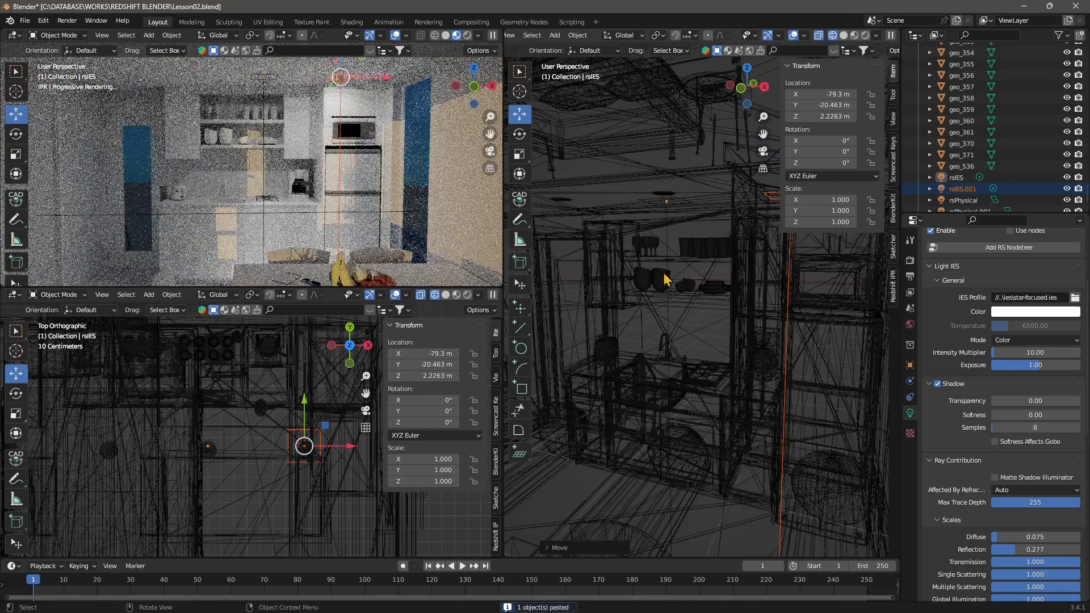
scroll(667, 275, "down", 3)
key("ctrl+v")
left_click_drag(772, 194, 569, 219)
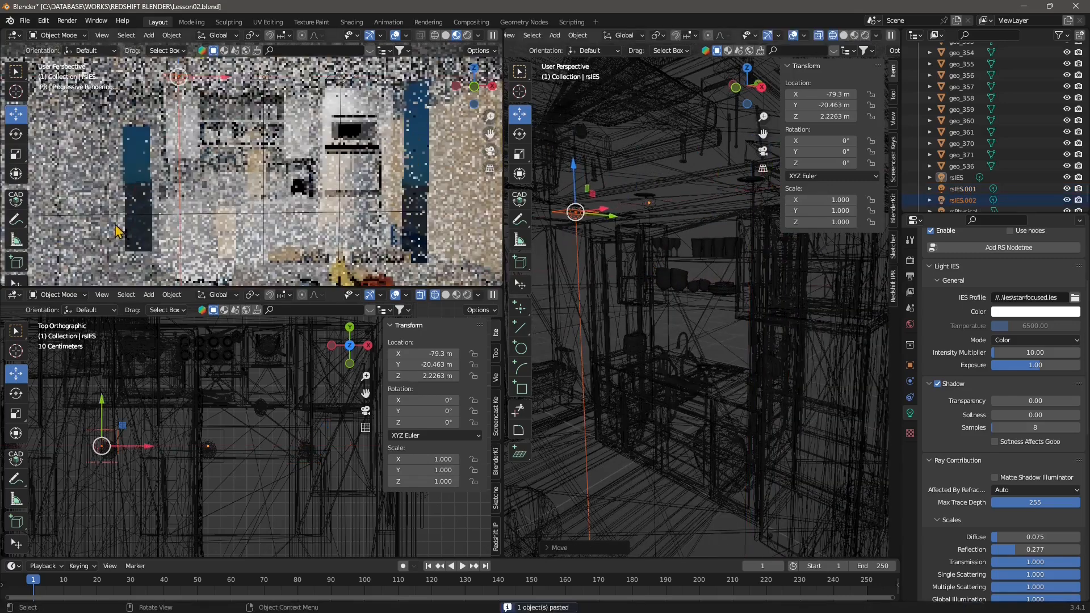